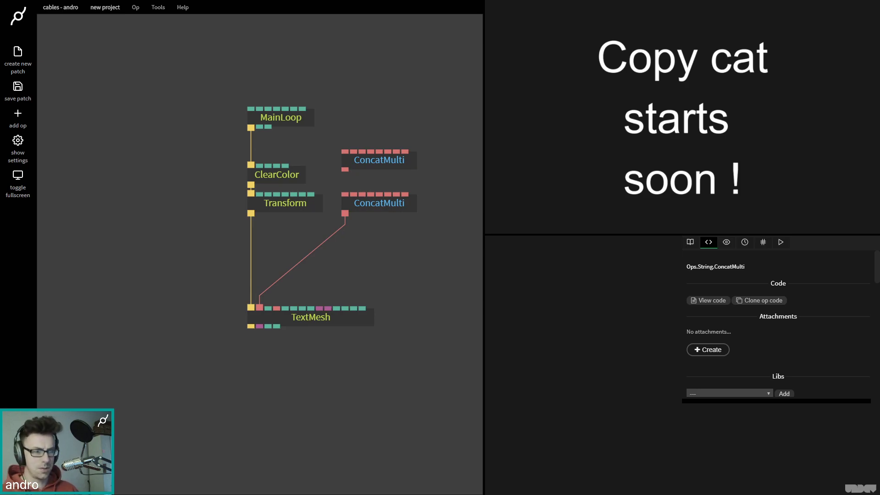
Step: Switch to the Twitter thread "Playing with rectangles" and view its four reference images one after another
key(F11)
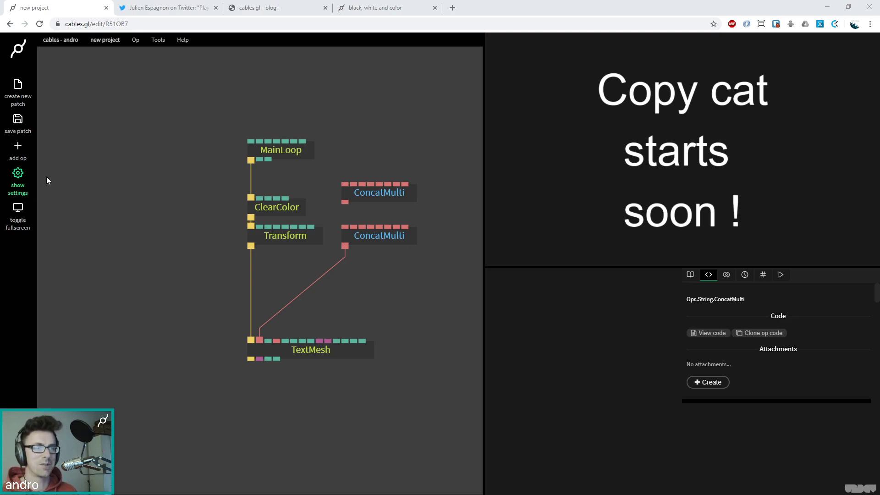
click(176, 9)
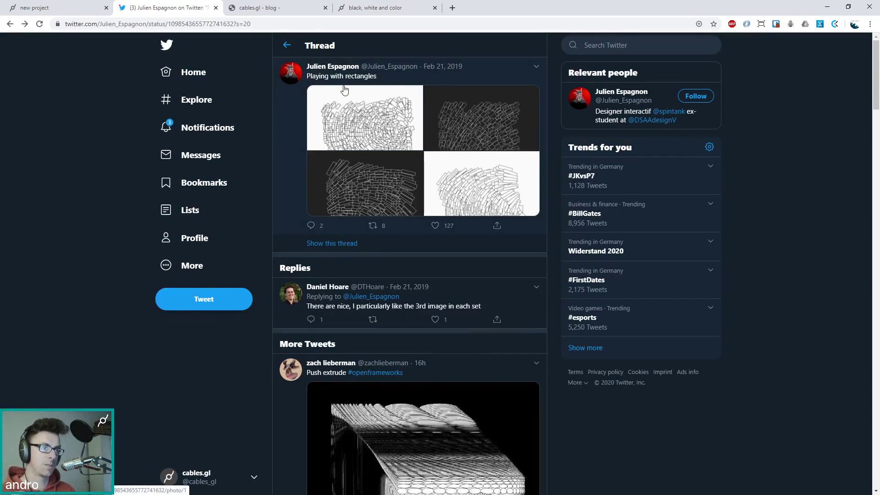
click(386, 126)
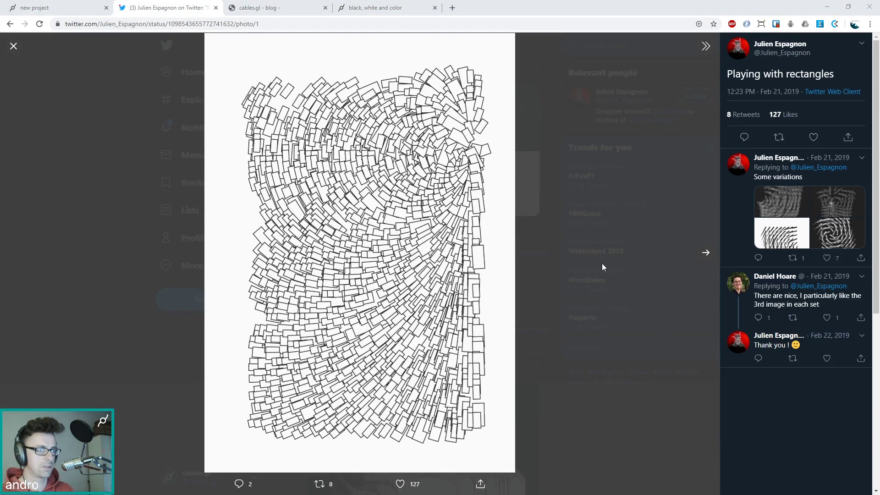
click(706, 253)
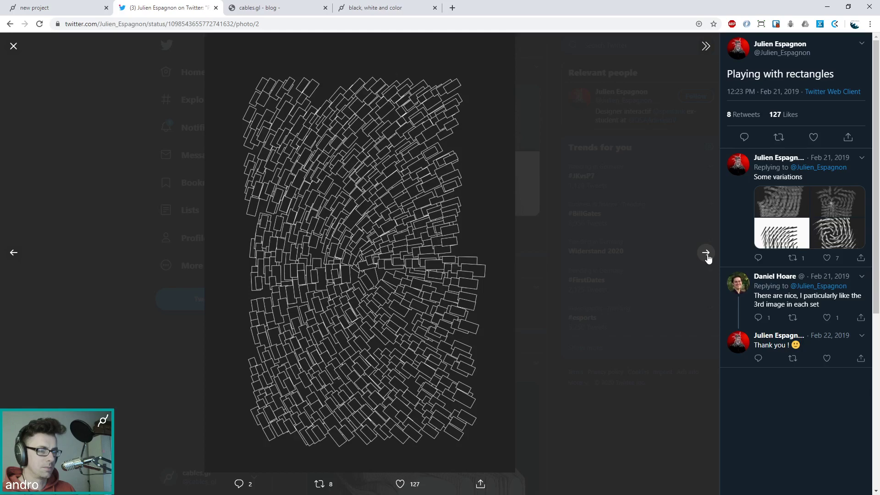
click(706, 255)
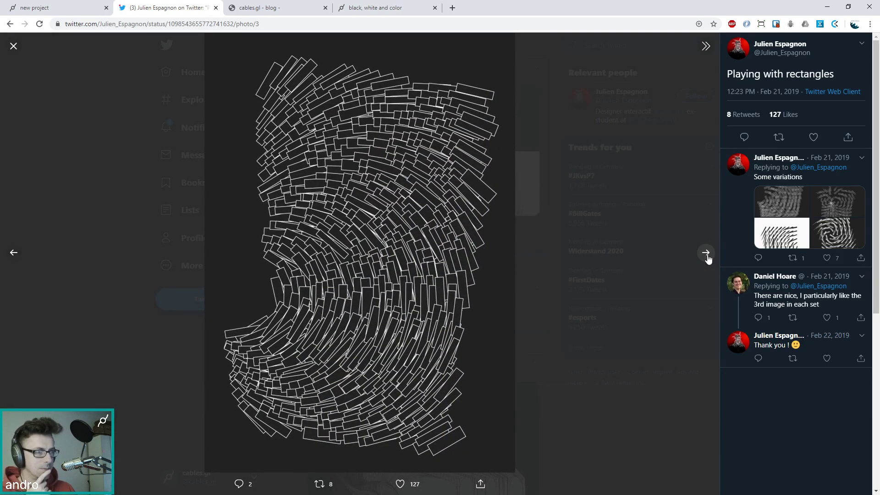
click(706, 255)
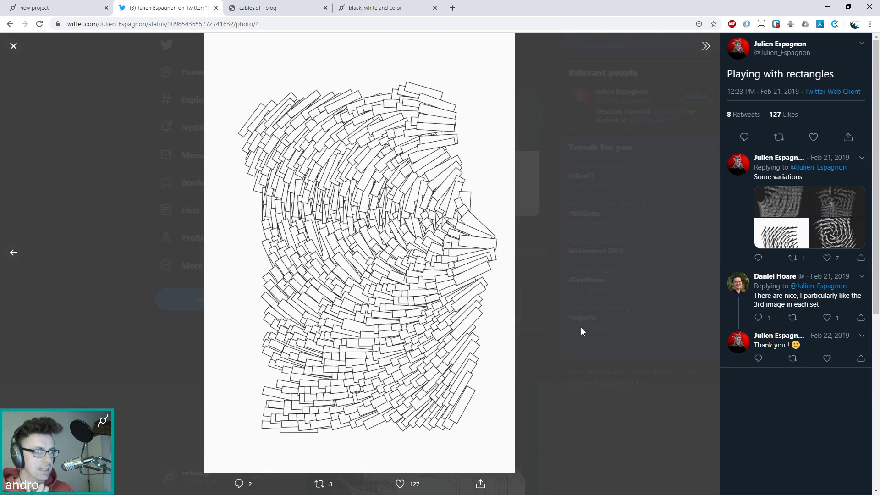
click(593, 370)
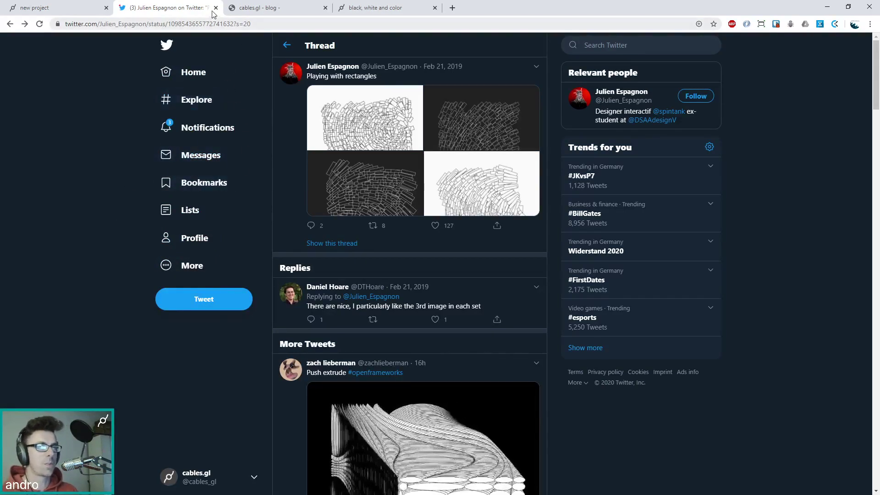
Step: Return to the cables patch and delete every op except MainLoop
click(68, 8)
drag(199, 199, 367, 342)
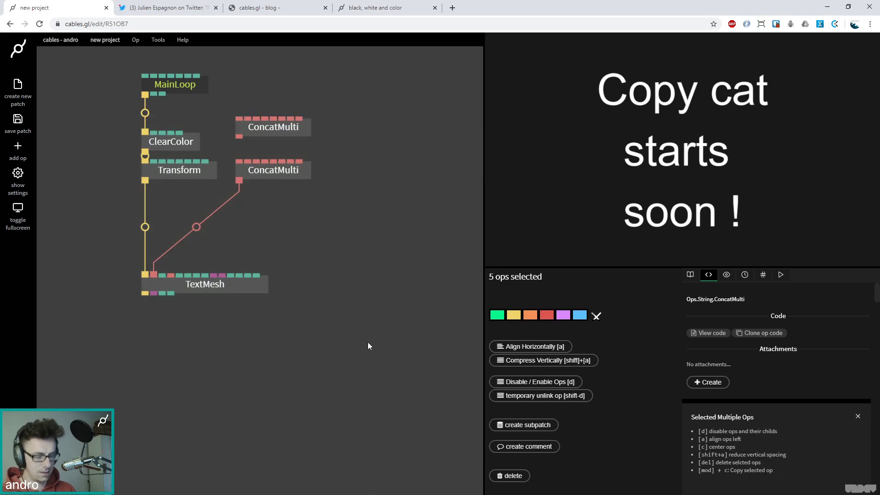
key(Delete)
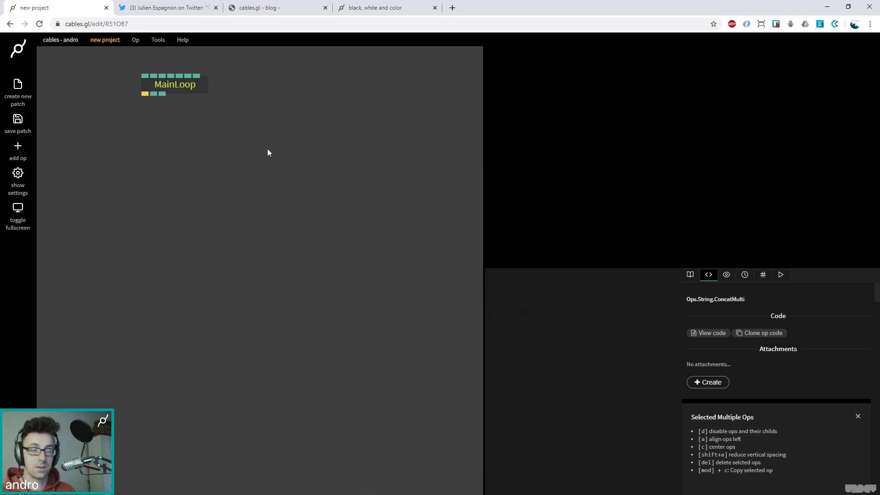
Step: Switch to the Twitter thread, examine the first rectangle image at full size, and return to the cables patch
click(171, 8)
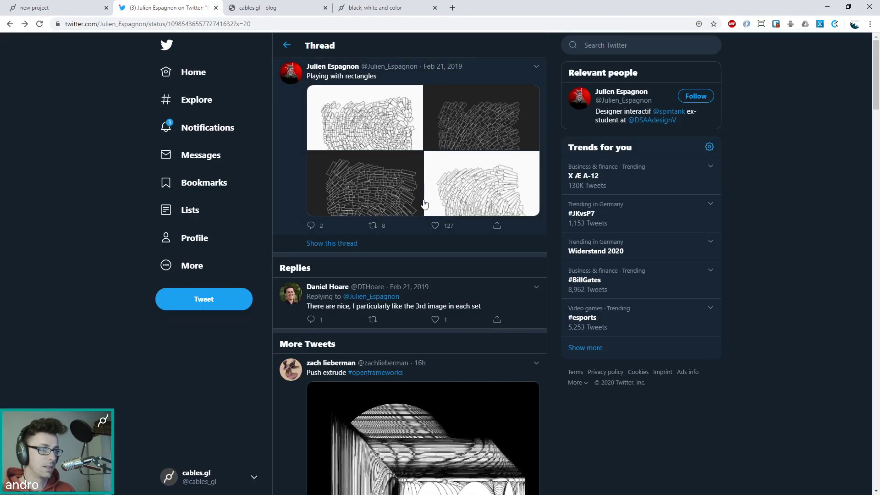
click(392, 117)
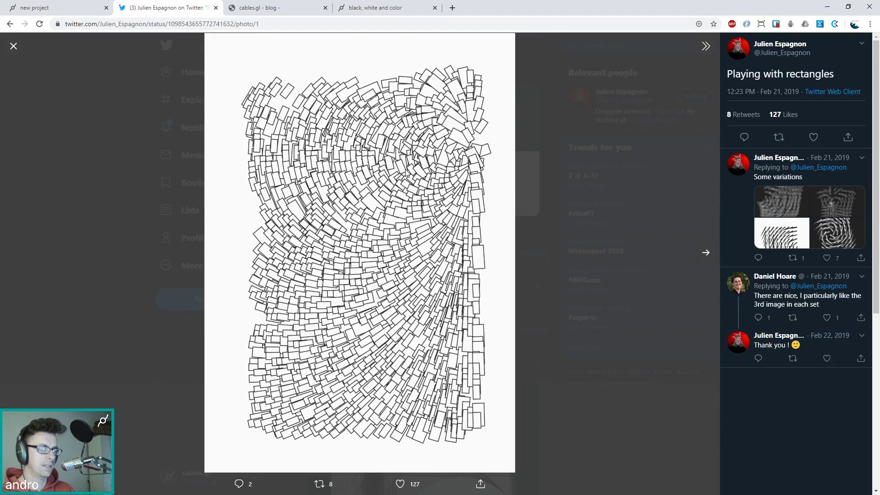
click(50, 10)
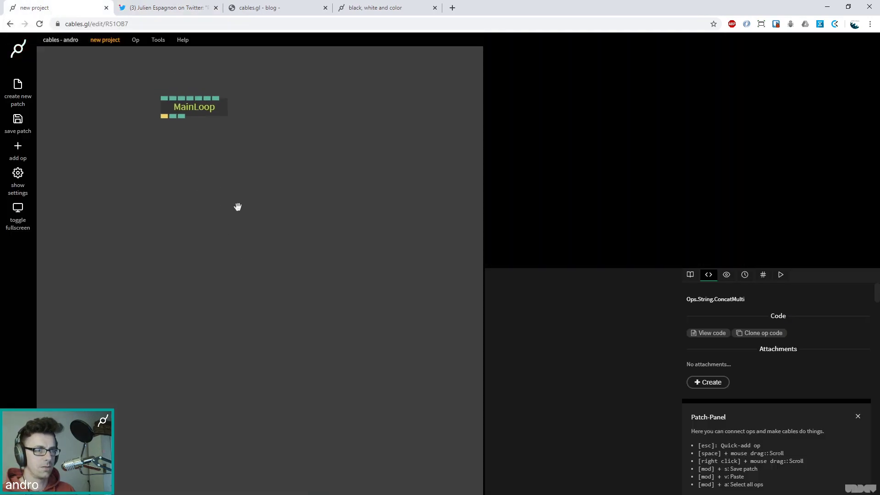
Step: Enlarge the patch editor area, show the browser full screen and reposition the MainLoop op
drag(484, 274, 598, 204)
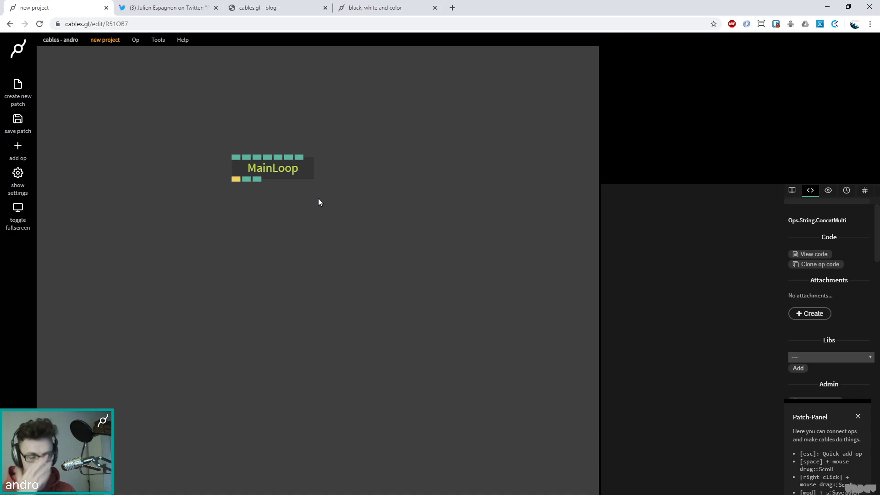
key(F11)
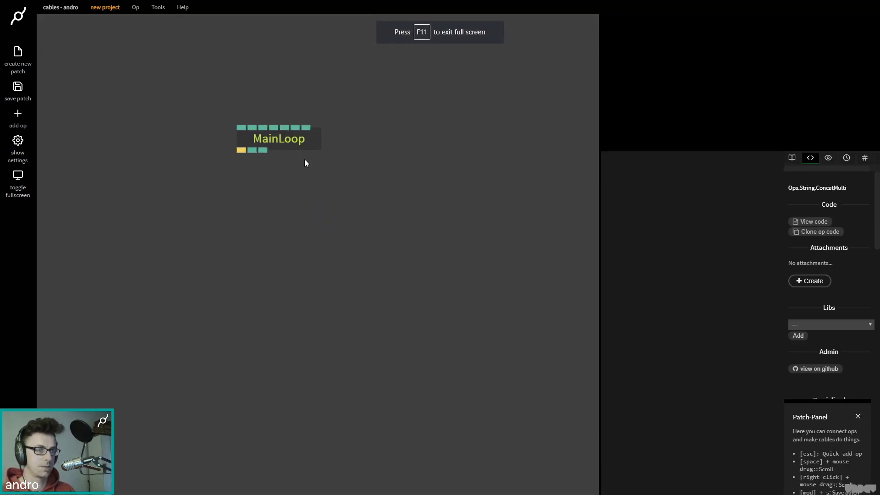
drag(299, 148, 304, 130)
Step: Add a MeshInstancer op below MainLoop, connected to MainLoop's trigger output
drag(255, 159, 262, 411)
text(mesh)
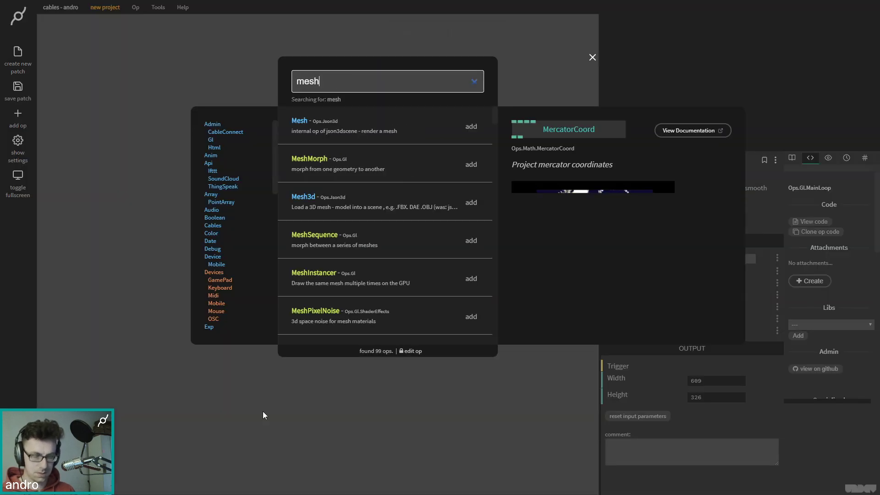
key(Down)
key(Down)
key(Down)
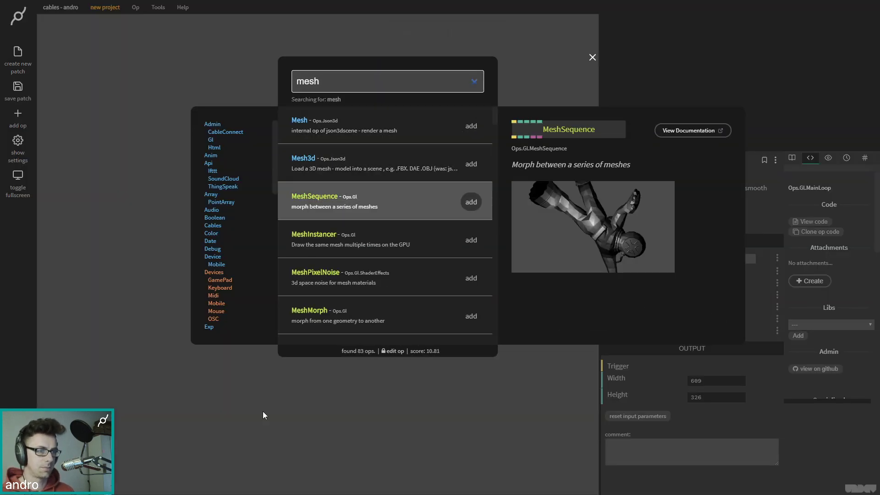
key(Return)
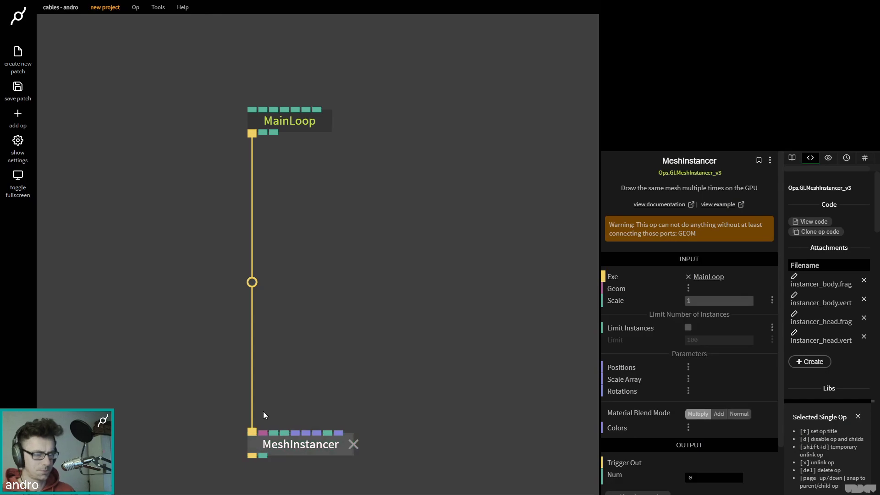
Step: Add a Cube op connected to the geometry input of MeshInstancer
drag(263, 432, 294, 349)
text(cube)
key(Return)
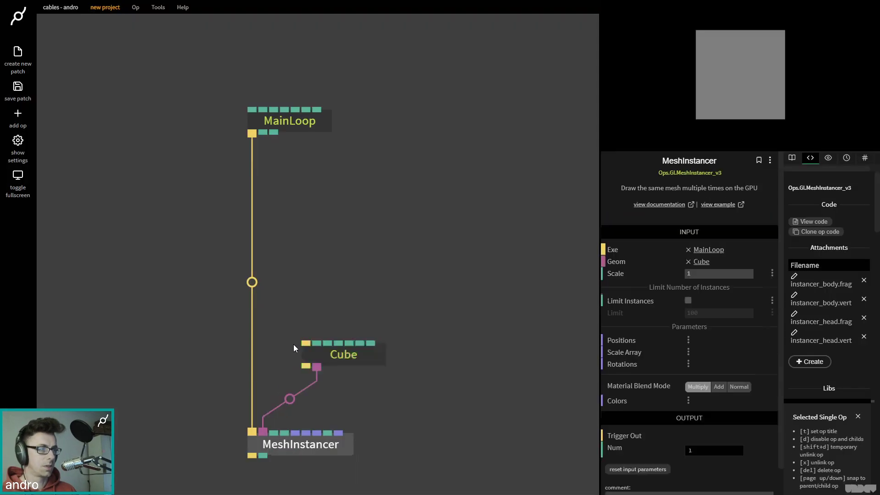
click(299, 447)
Step: Insert a LambertMaterial op between MainLoop and MeshInstancer and connect its output to the Cube's render input
click(253, 281)
text(lambert)
key(Return)
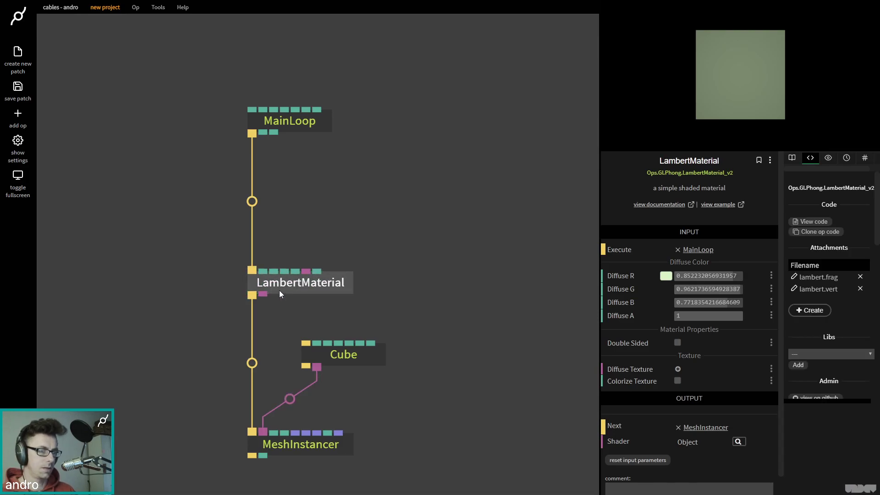
drag(253, 296, 306, 342)
Step: Set the Cube's width, height and length to 0.2 each
click(373, 361)
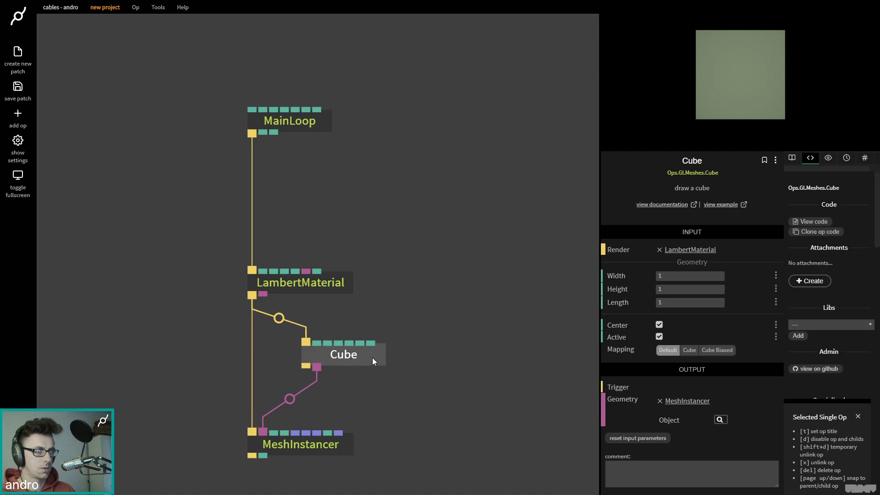
key(F11)
click(691, 276)
text(0.2)
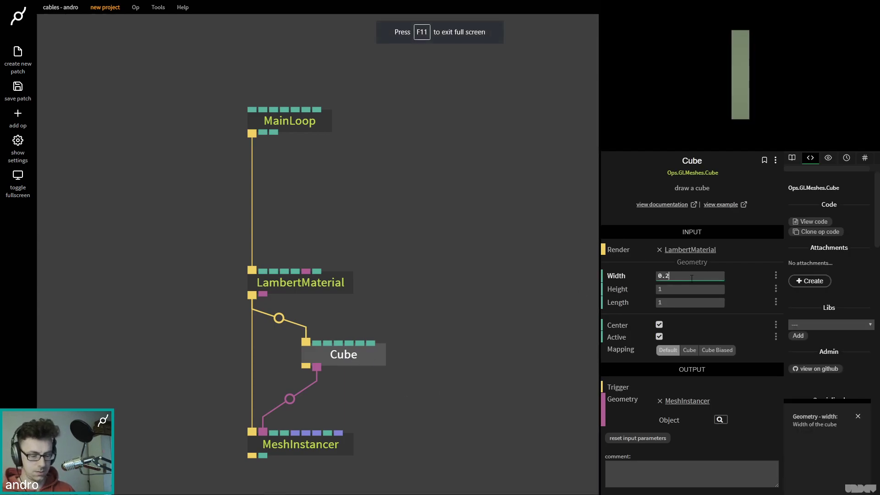
key(Tab)
text(0.2)
key(Tab)
text(0.2)
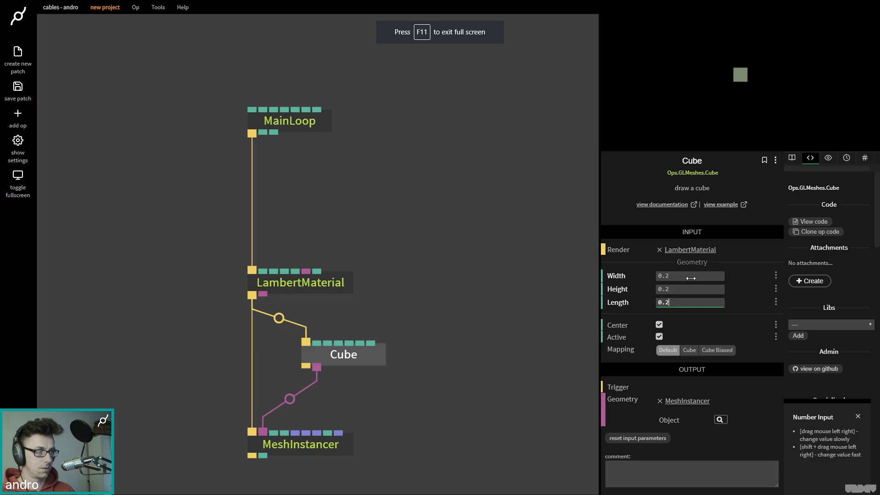
Step: Rearrange the patch by moving MeshInstancer further down and placing Cube beside it, clear of the trigger cable
click(448, 316)
scroll(343, 330, down, 3)
drag(202, 353, 200, 479)
click(196, 477)
scroll(315, 274, down, 2)
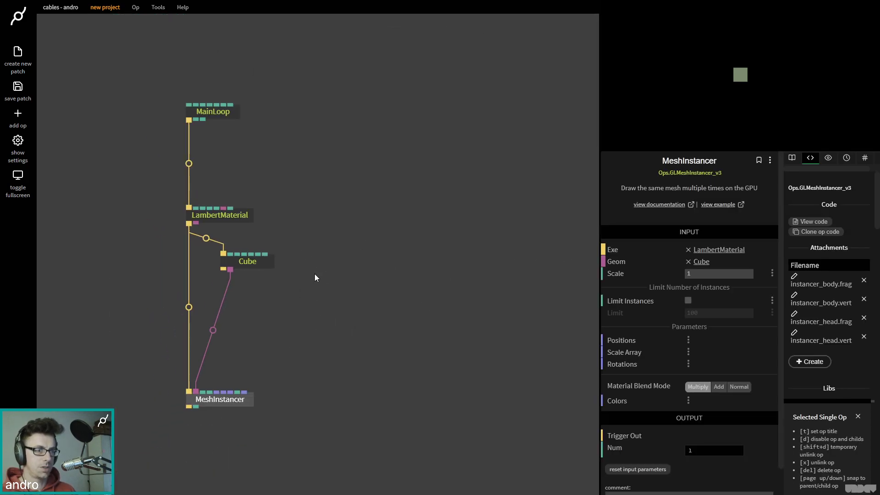
drag(234, 301, 131, 406)
Step: Add a PointsSphereRandom op connected to the positions input of MeshInstancer
drag(207, 433, 342, 289)
text(poi)
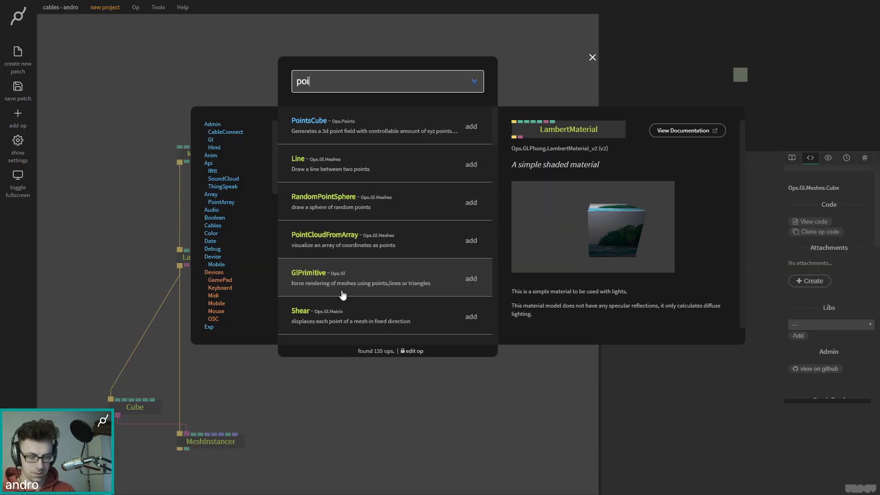
text(nts)
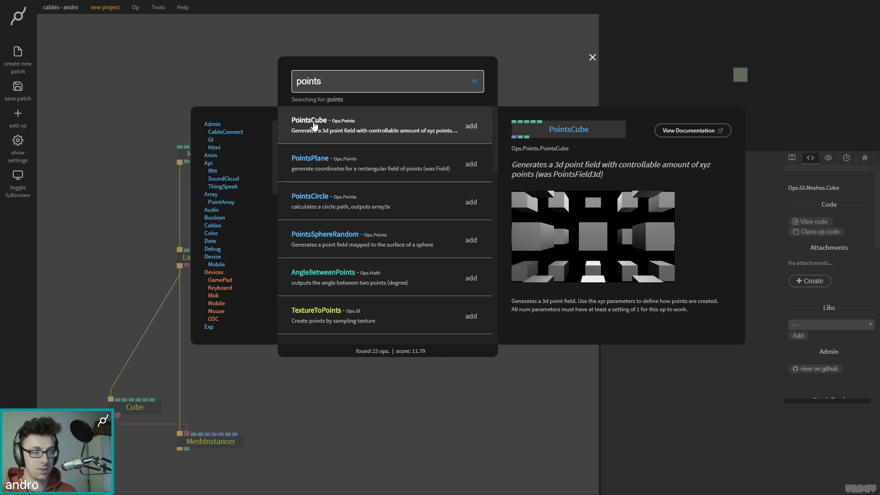
click(469, 241)
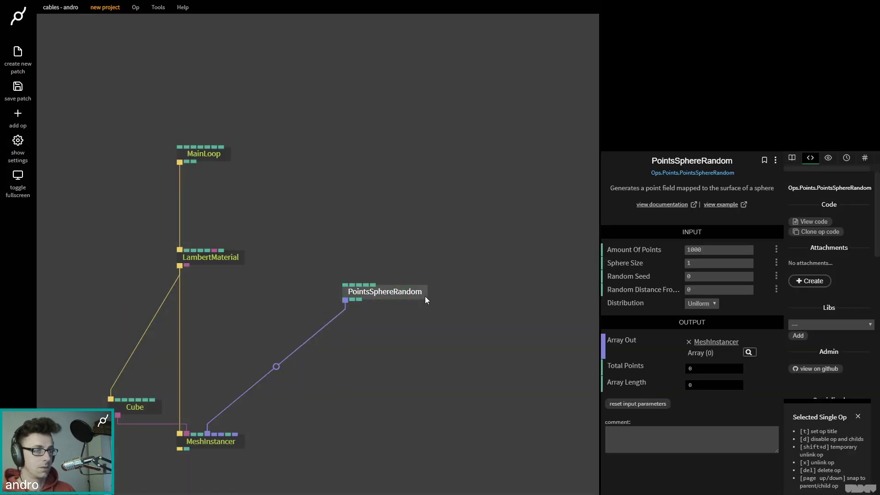
drag(386, 295, 379, 296)
click(229, 444)
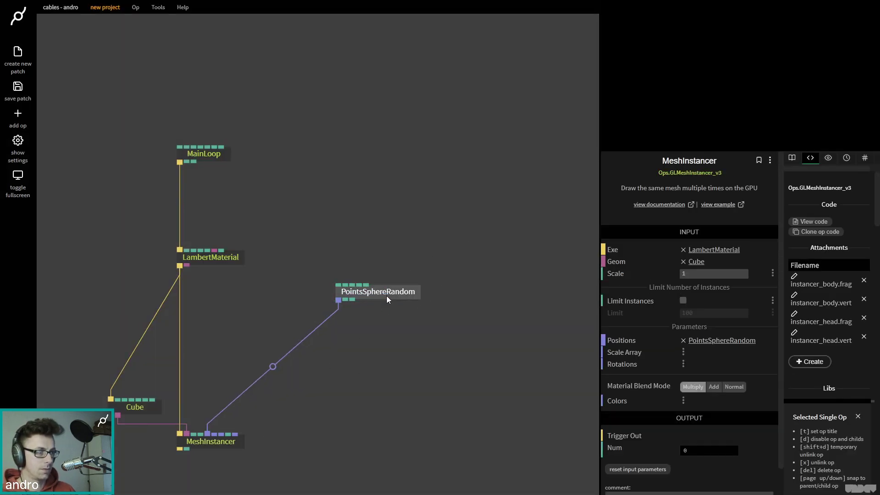
Step: Try to lower the Amount Of Points of PointsSphereRandom, and reload the patch
click(386, 295)
drag(719, 250, 570, 282)
click(447, 344)
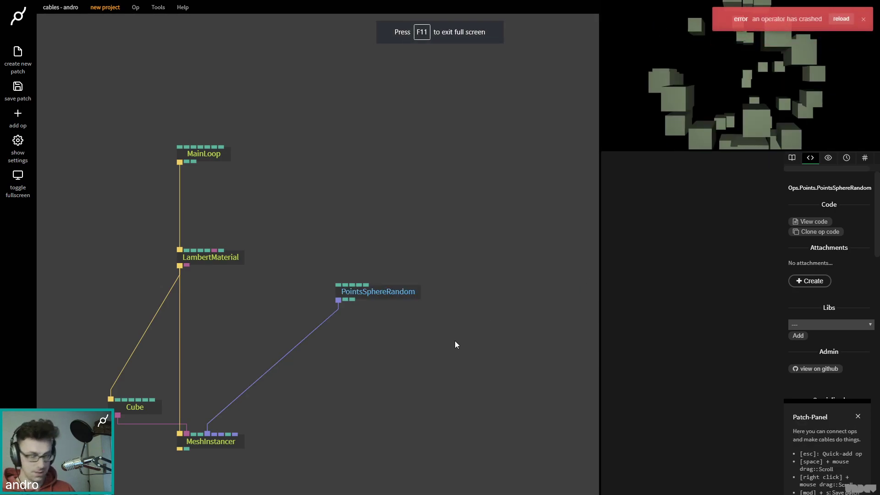
click(398, 297)
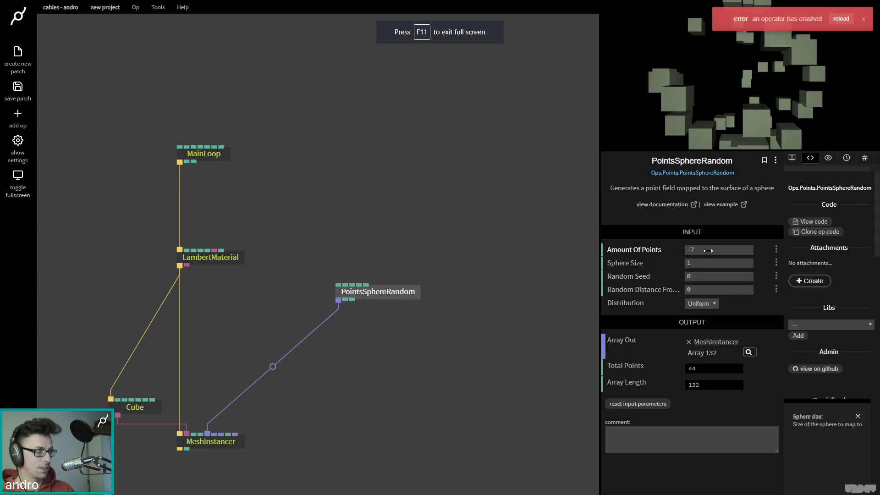
key(F5)
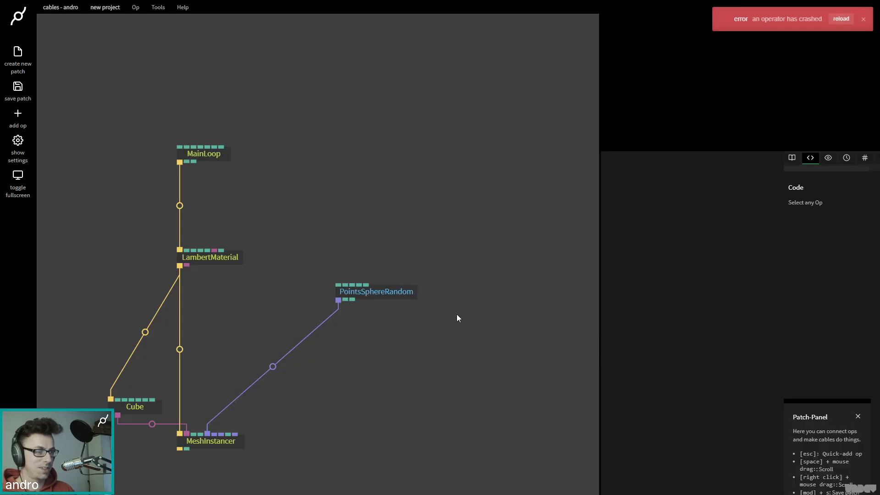
Step: Try to raise the Amount Of Points of PointsSphereRandom to about 90, then save and reload the patch
click(412, 293)
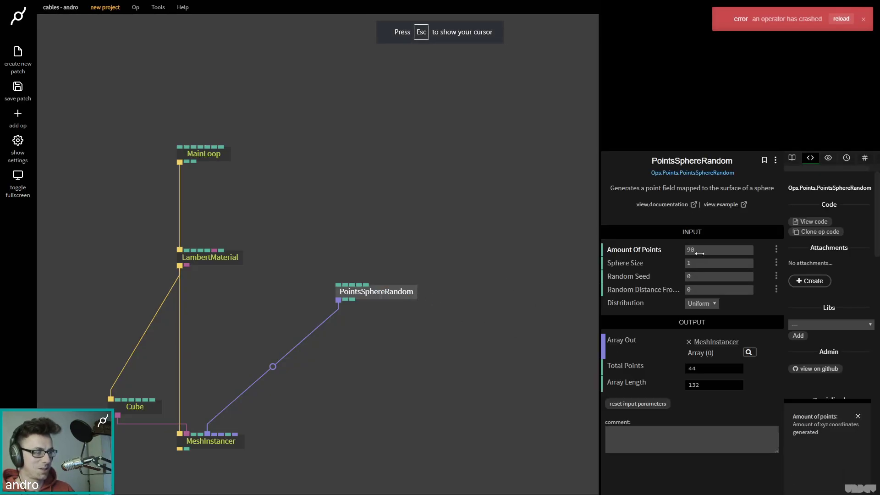
click(548, 270)
key(ctrl+s)
key(F5)
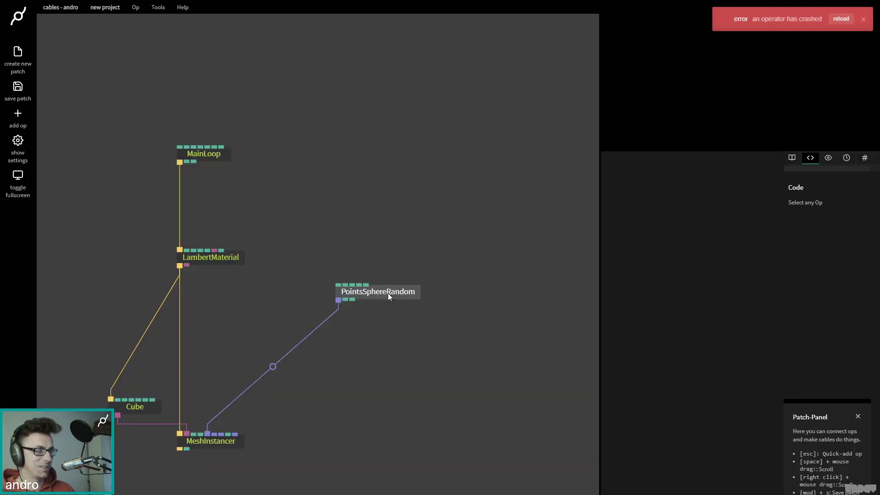
Step: Replace the PointsSphereRandom op by deleting it and adding a fresh one
click(388, 293)
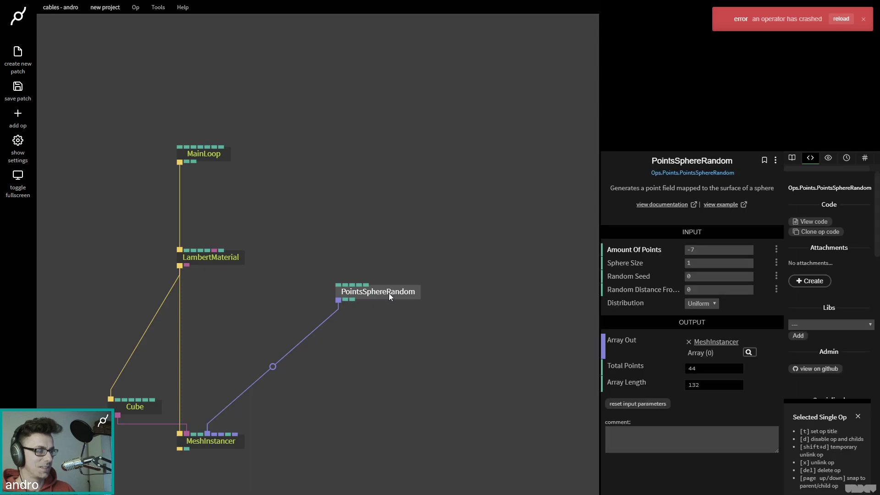
key(Delete)
key(Escape)
text(points sphere)
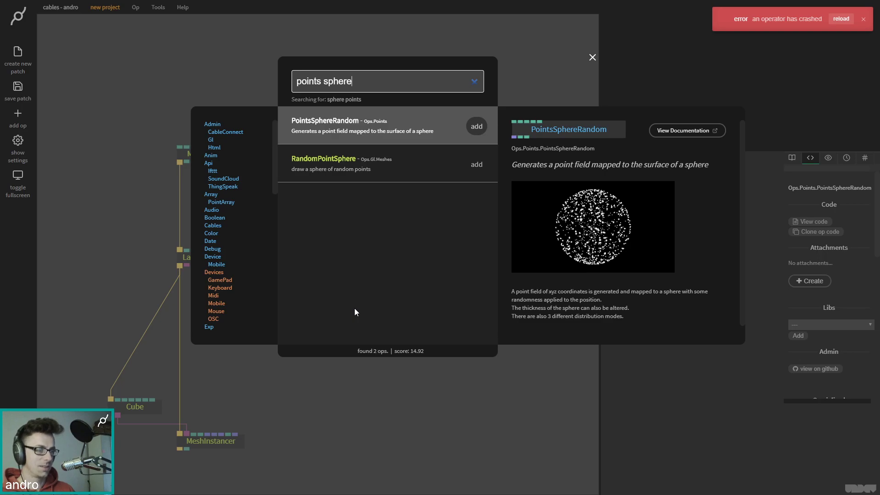
key(Return)
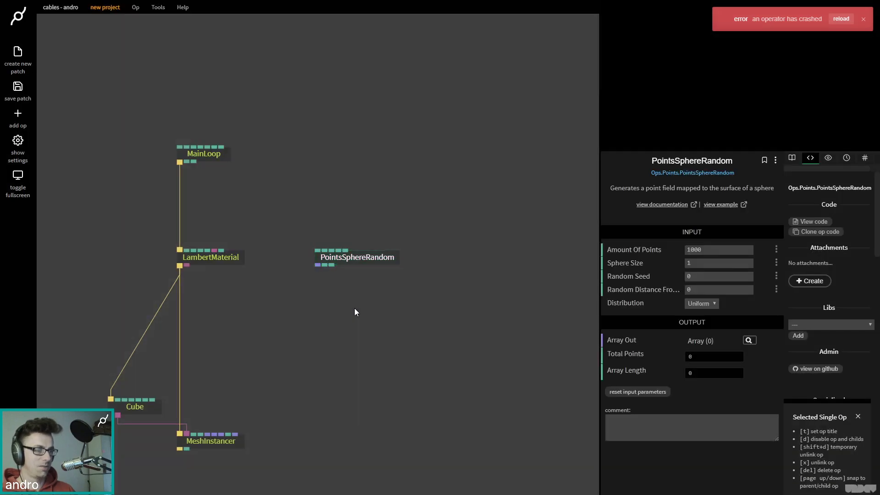
Step: Set the Amount Of Points of PointsSphereRandom to 100, then save and reload the patch
key(F11)
click(709, 251)
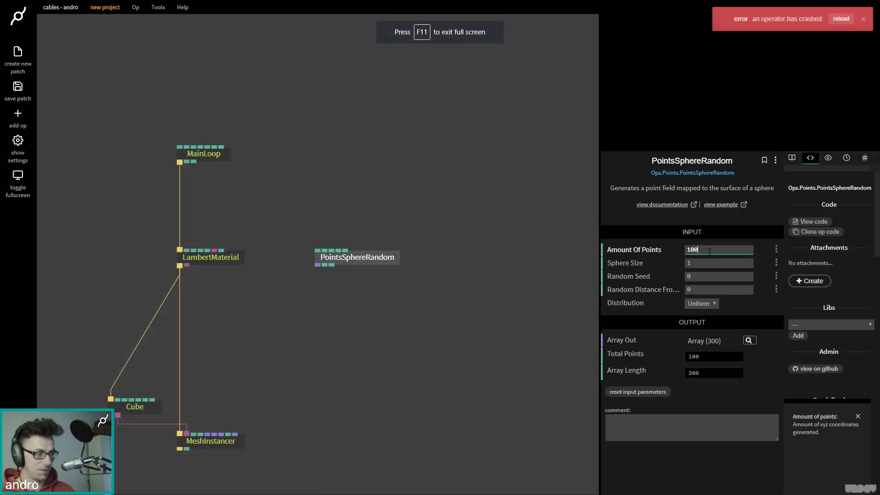
click(352, 293)
key(ctrl+s)
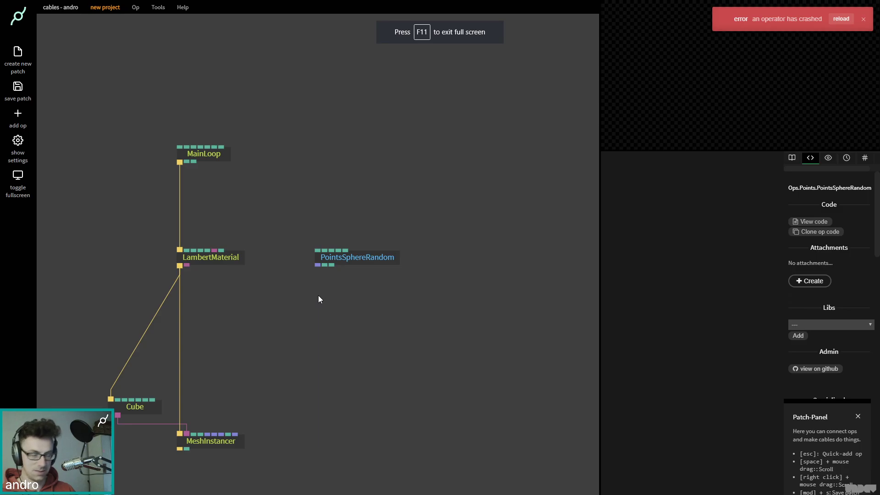
key(F5)
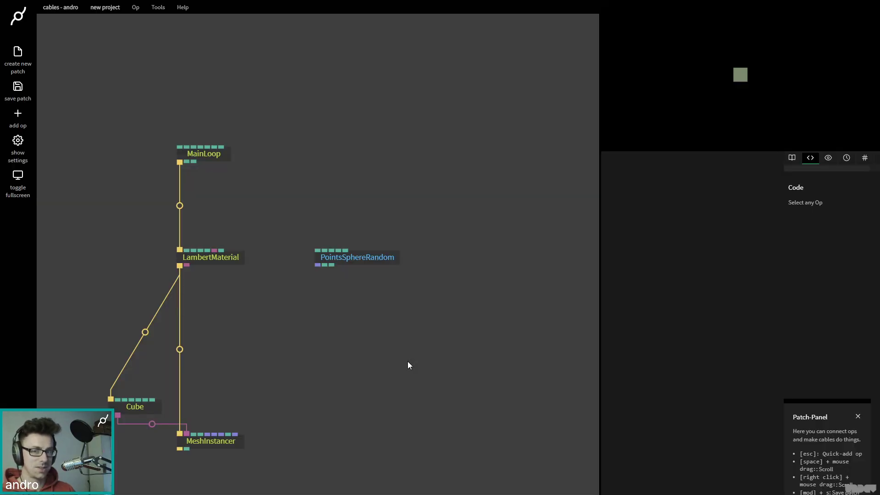
Step: Connect the array output of PointsSphereRandom to the positions input of MeshInstancer and move the op closer to it
drag(317, 266, 214, 438)
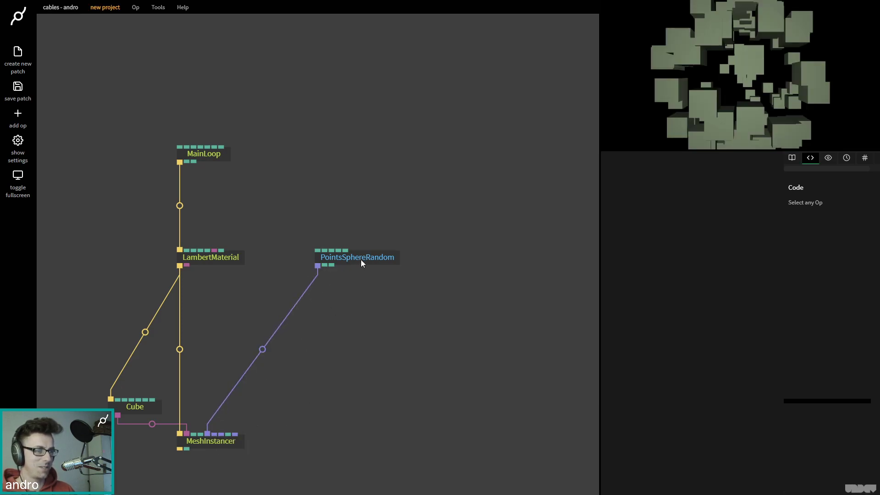
drag(361, 263, 326, 319)
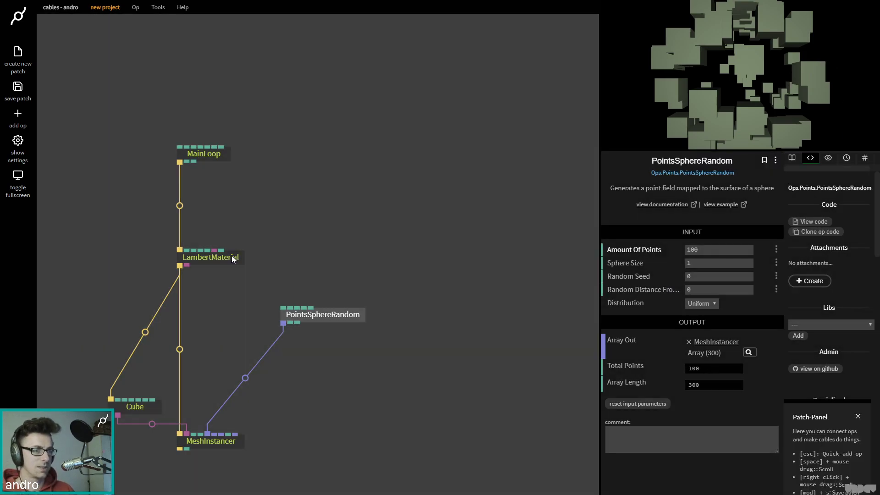
click(231, 255)
Step: Insert an OrbitControls op between MainLoop and LambertMaterial, and rotate the preview to test it
click(181, 205)
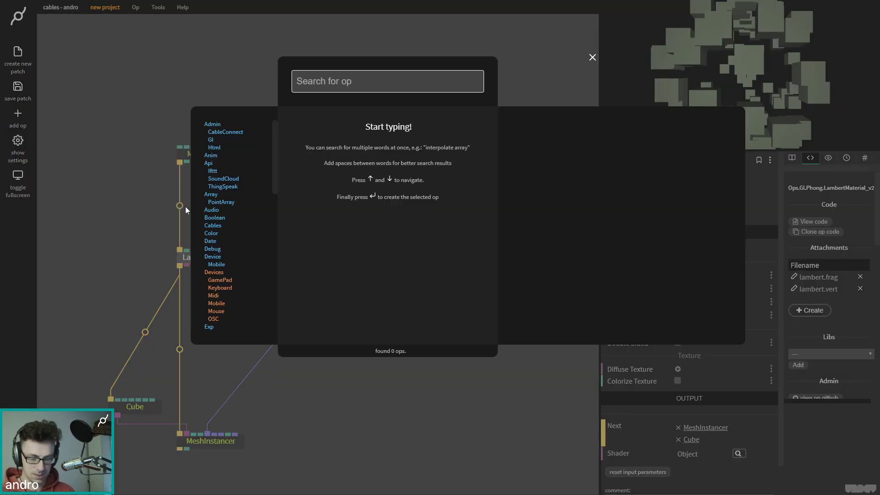
text(orbit)
key(Return)
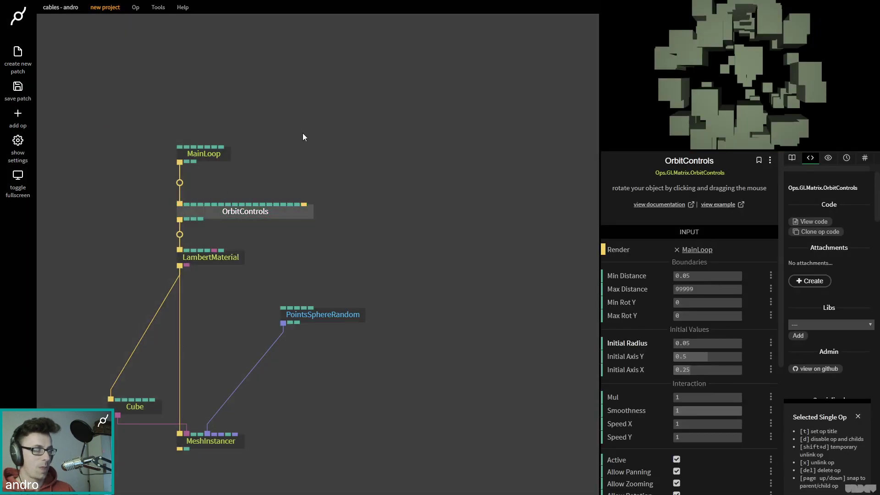
mouse_move(743, 86)
mouse_down()
mouse_move(680, 113)
mouse_move(773, 97)
mouse_move(732, 76)
mouse_up()
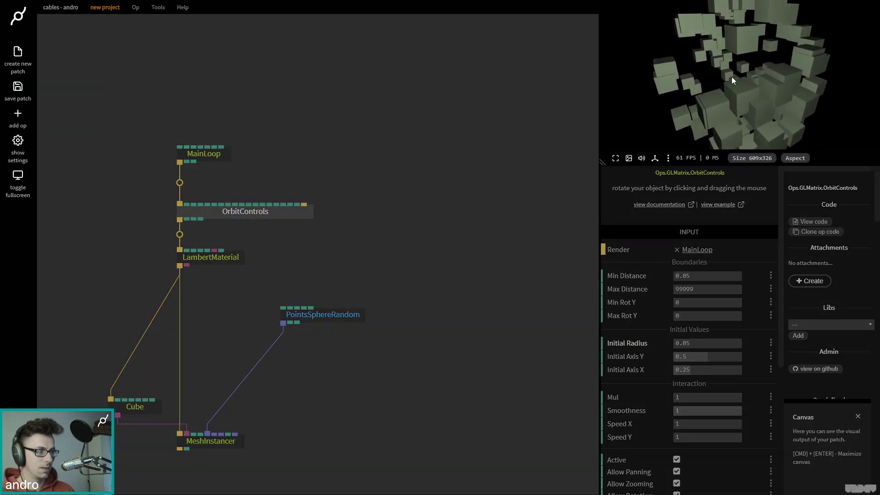
key(Escape)
key(Escape)
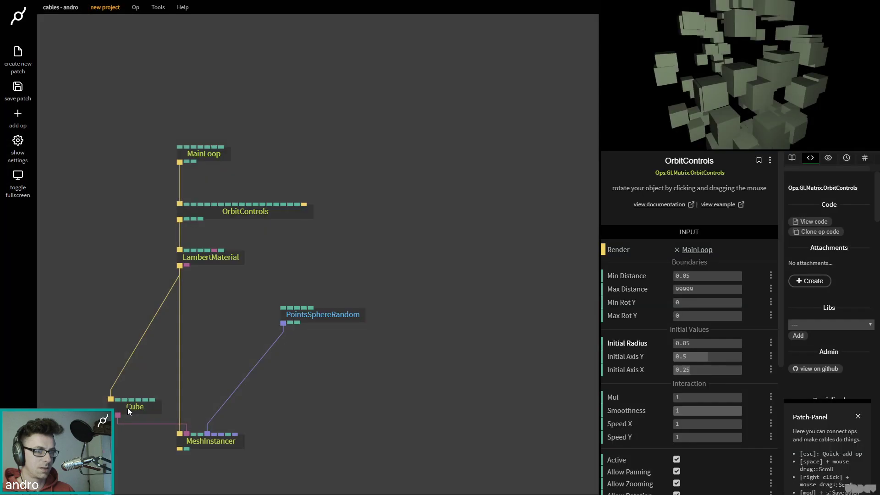
Step: Set the width, height and length of the Cube op to 0.1
click(128, 406)
key(BackSpace)
text(1)
key(Tab)
text(0.1)
key(Tab)
text(0.1)
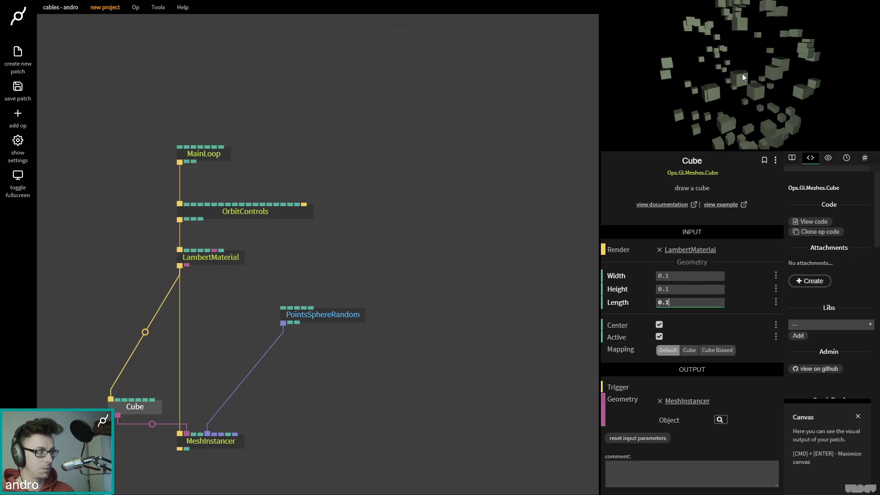
key(Return)
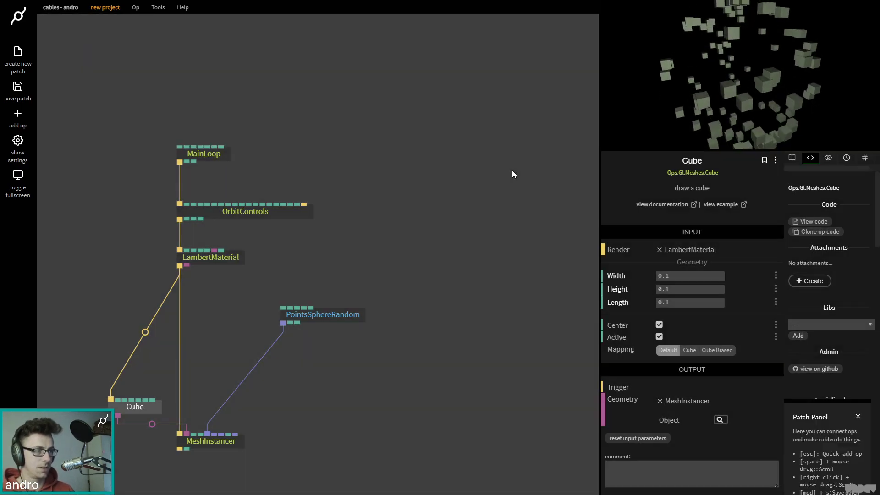
Step: Change the Random Seed of PointsSphereRandom to 0.24
click(328, 315)
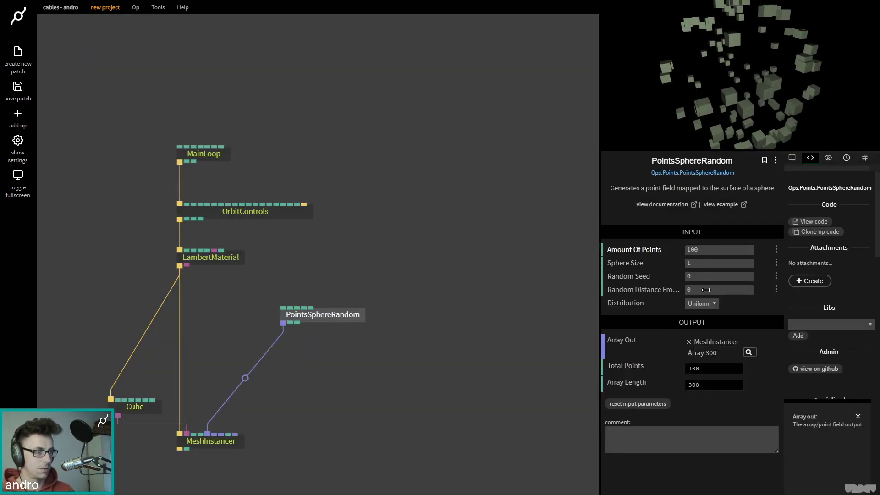
drag(706, 275, 393, 273)
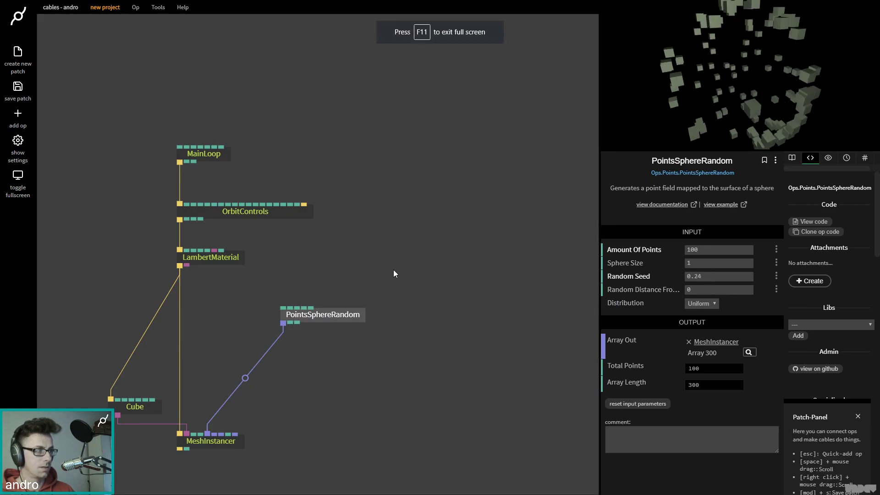
click(394, 270)
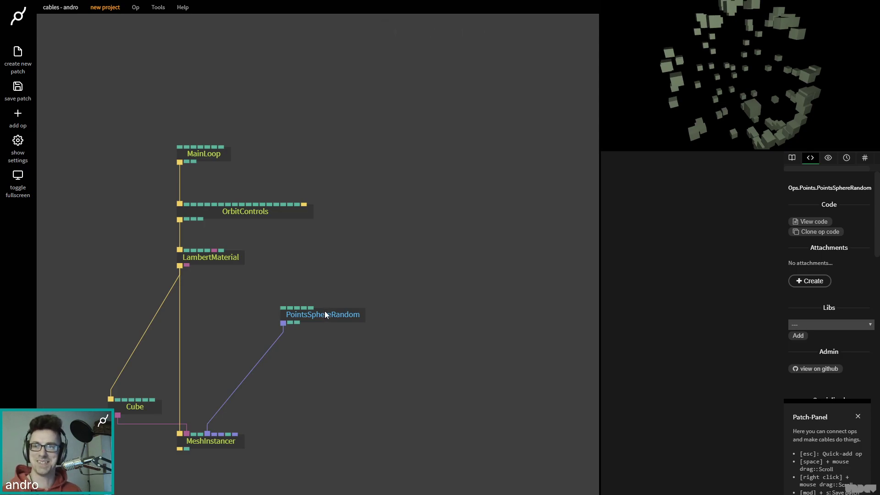
Step: Delete the PointsSphereRandom op from the patch
click(355, 317)
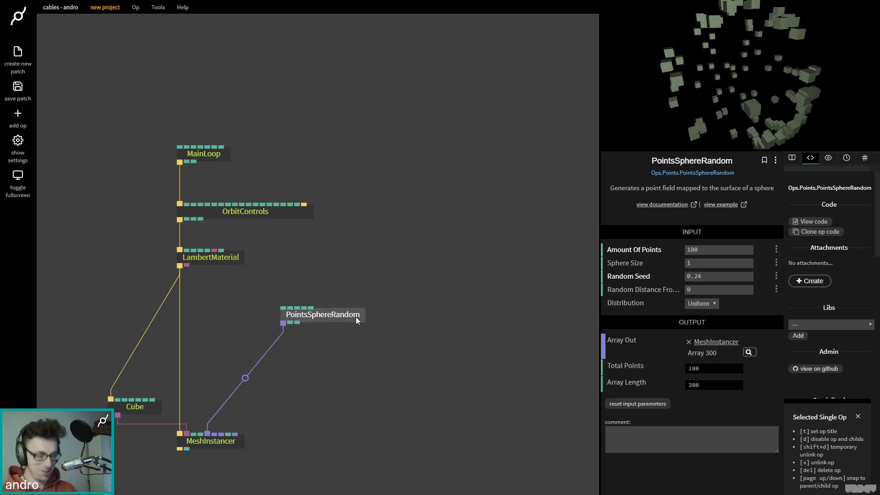
key(Delete)
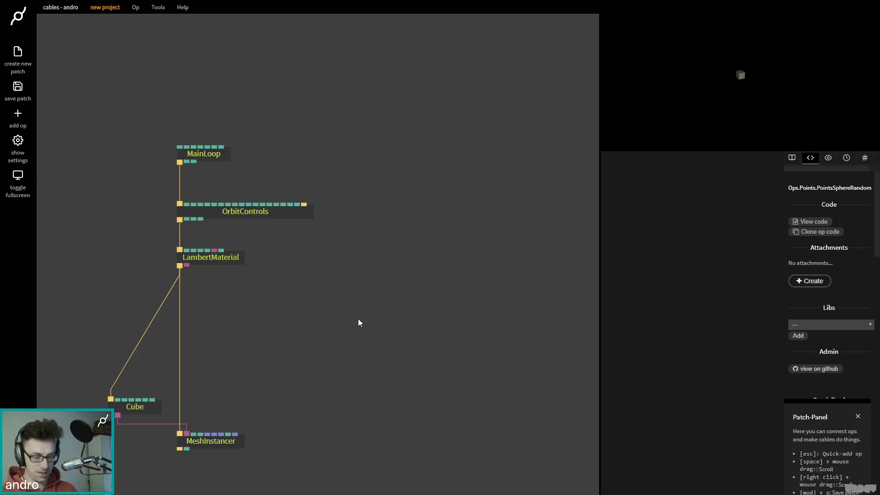
Step: Leave fullscreen and examine how the shapes are arranged in the "Playing with rectangles" reference image, returning to the patch
key(F11)
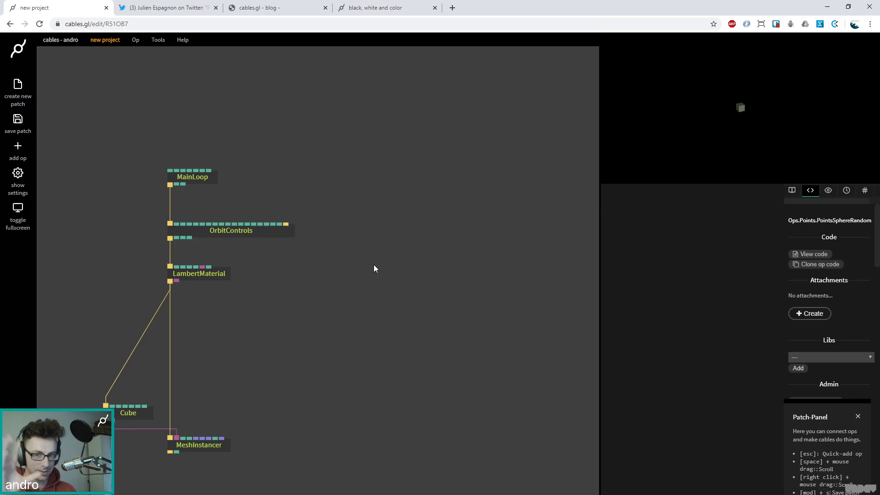
click(149, 12)
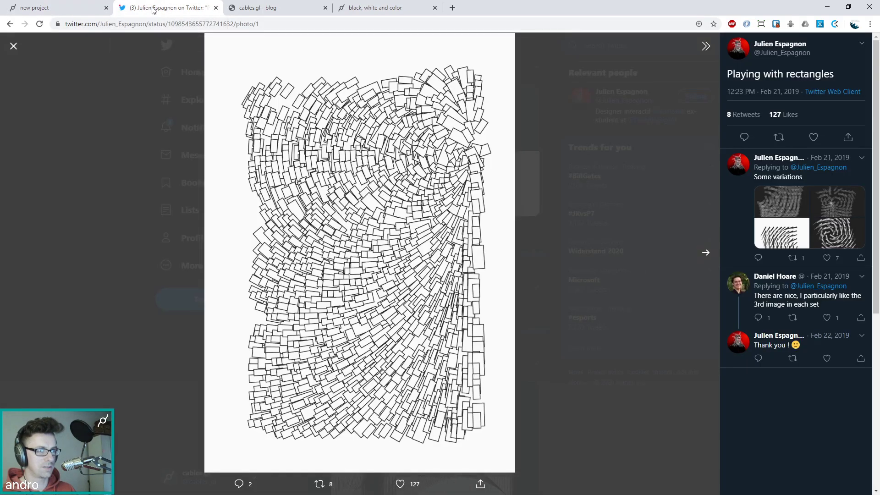
click(60, 8)
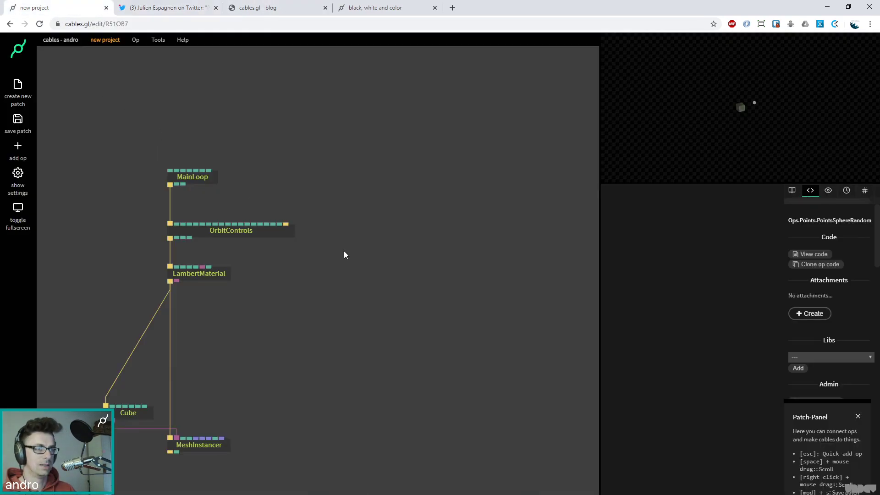
Step: Add a PointsCube op, connect its array output to the positions input of MeshInstancer, and place it just above that op
key(Escape)
text(poi)
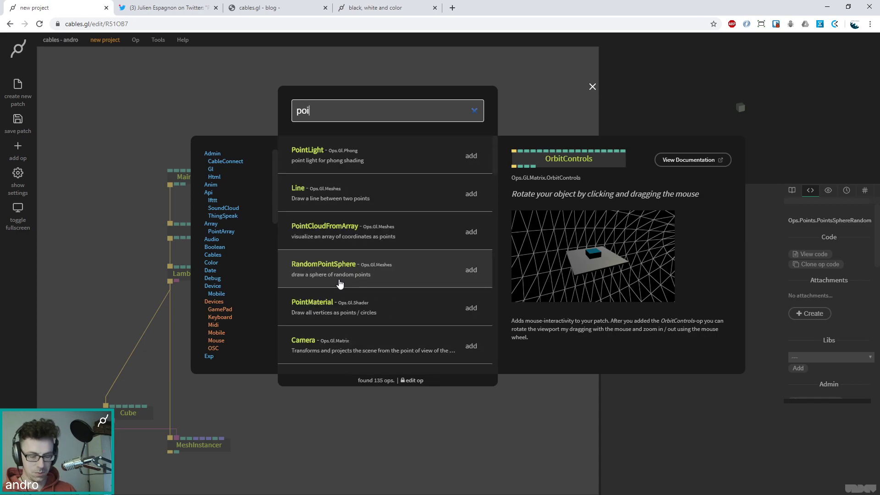
text(nts)
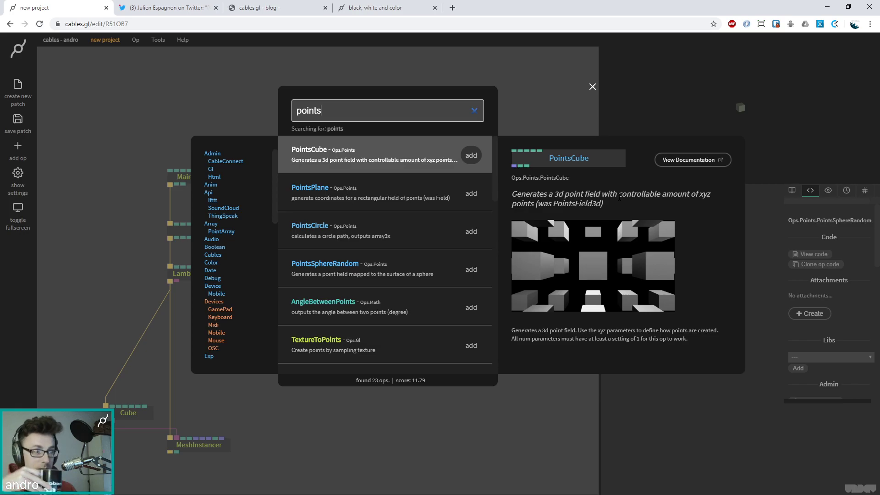
click(468, 160)
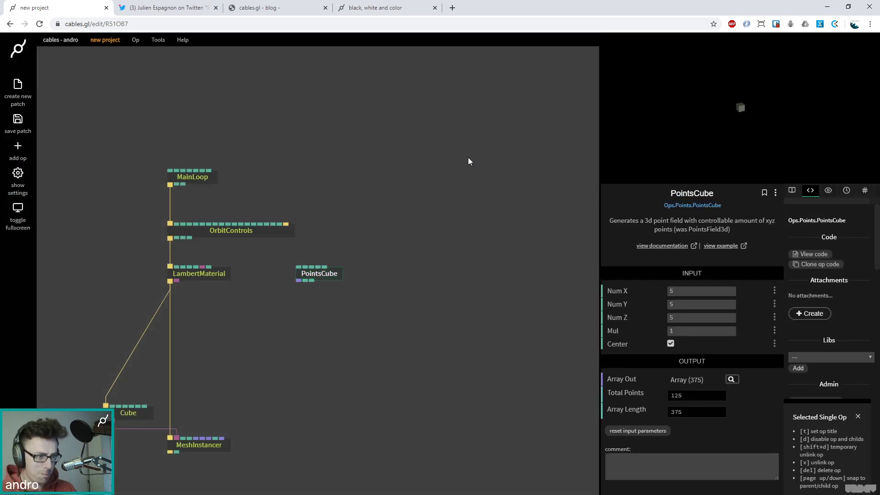
drag(298, 281, 196, 437)
drag(321, 279, 269, 364)
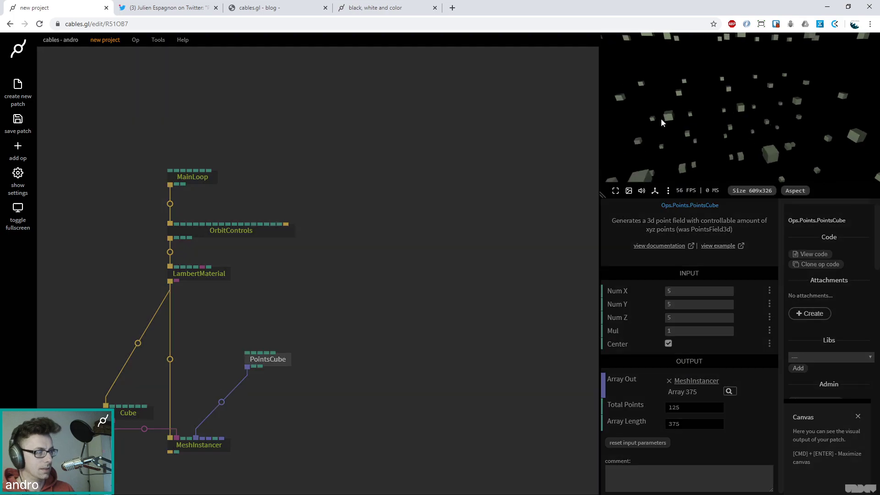
Step: Set Num Z of PointsCube to 1 and Mul to 0.2 for a flat, tighter grid
drag(661, 119, 730, 103)
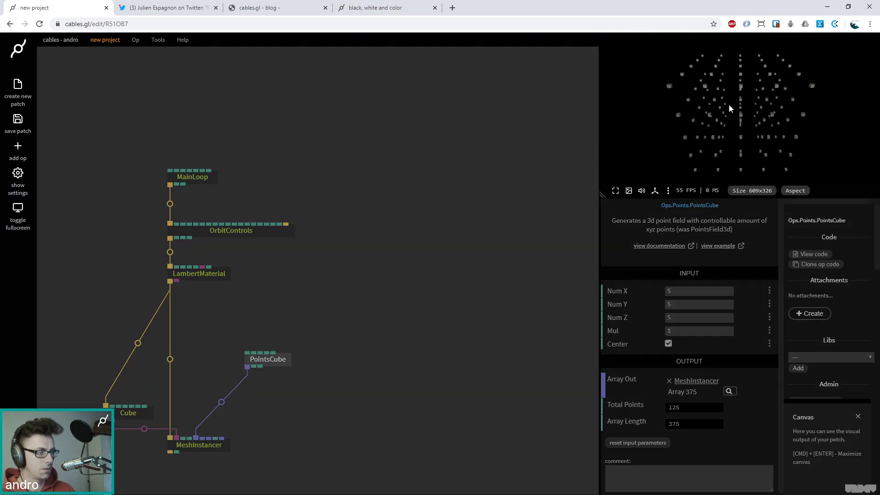
click(678, 318)
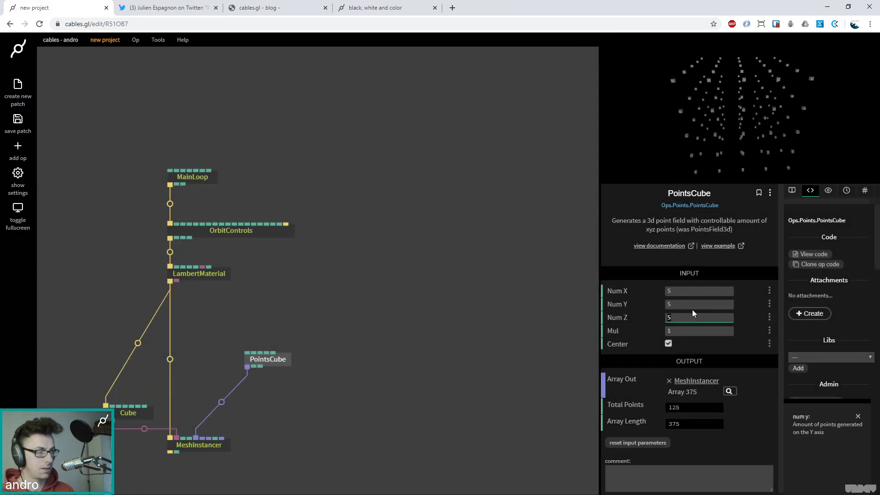
key(BackSpace)
text(1)
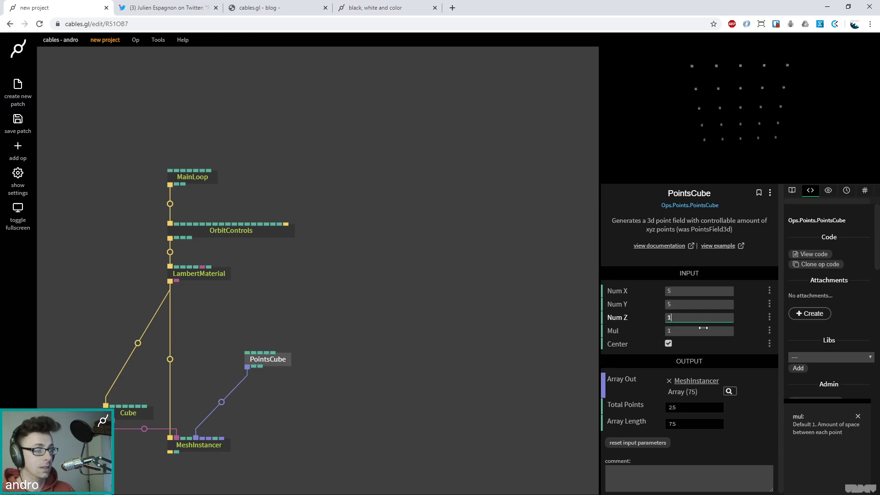
drag(708, 331, 707, 332)
text(0.2)
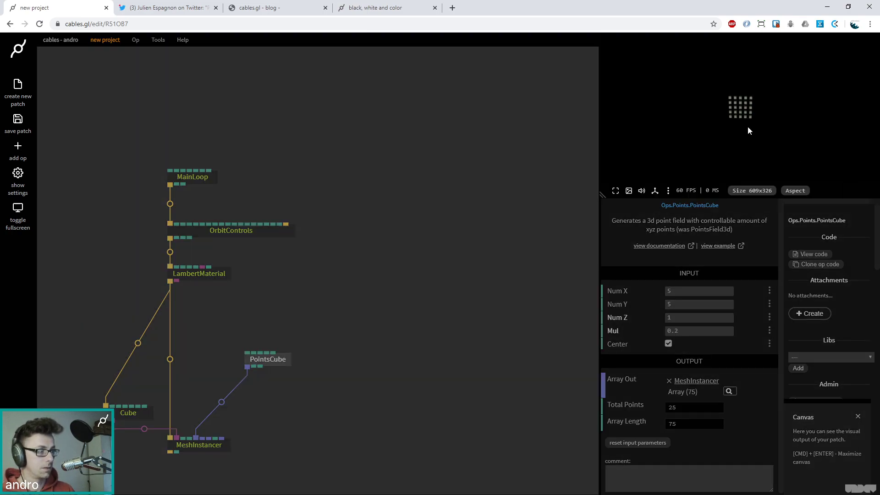
Step: Inspect the cube grid face-on in the preview and compare it with the "Playing with rectangles" reference image
scroll(747, 126, up, 3)
drag(747, 127, 705, 139)
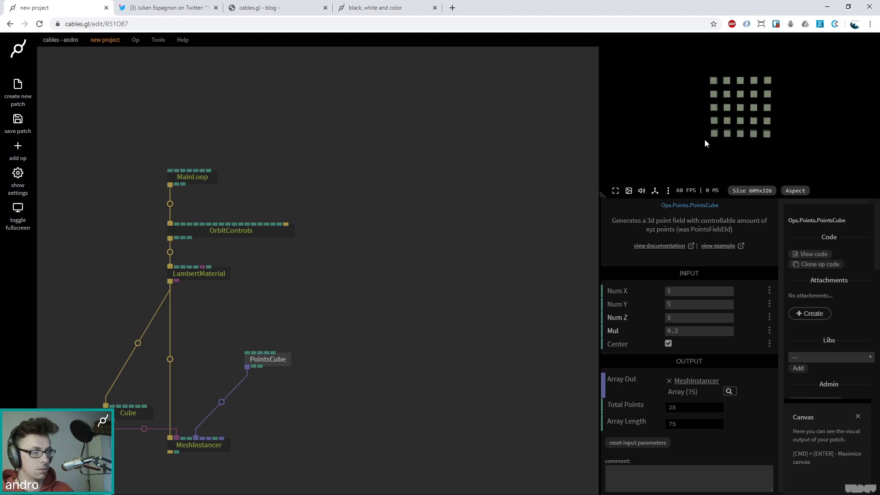
click(145, 10)
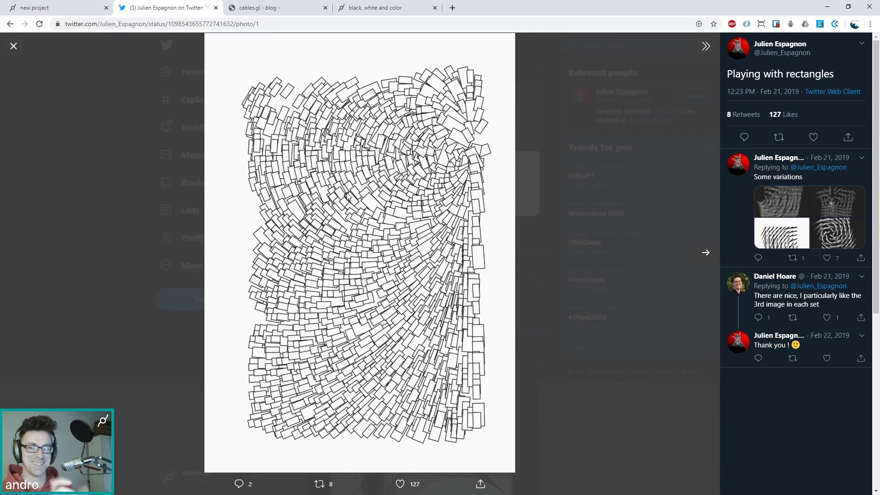
click(60, 9)
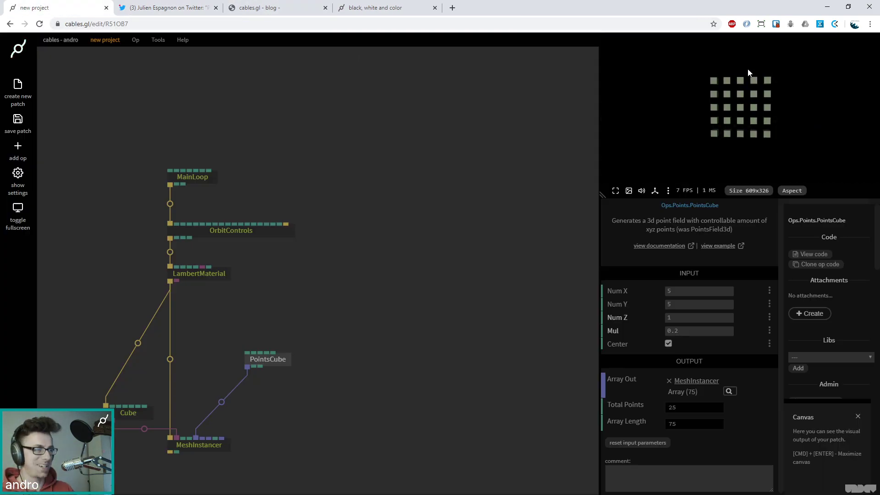
Step: Set Num X of PointsCube to 20 and Num Y to 10
click(284, 366)
click(692, 290)
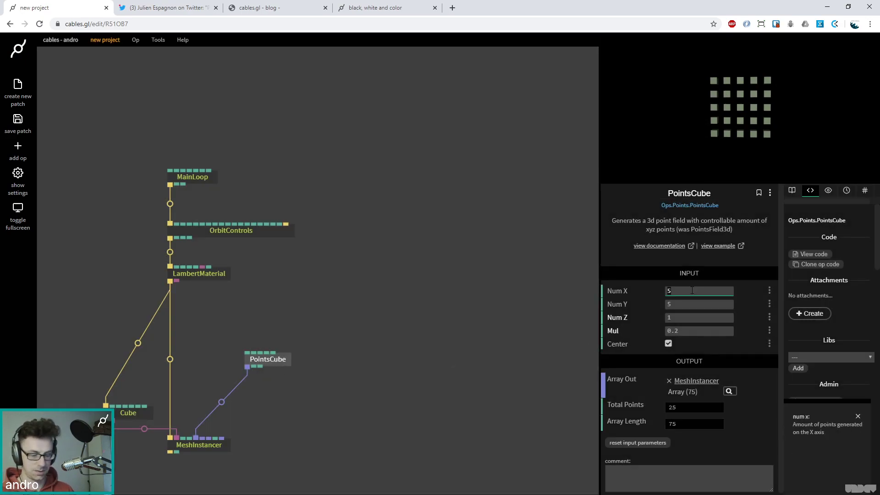
key(BackSpace)
text(10)
key(BackSpace)
key(BackSpace)
text(20)
key(Tab)
text(10)
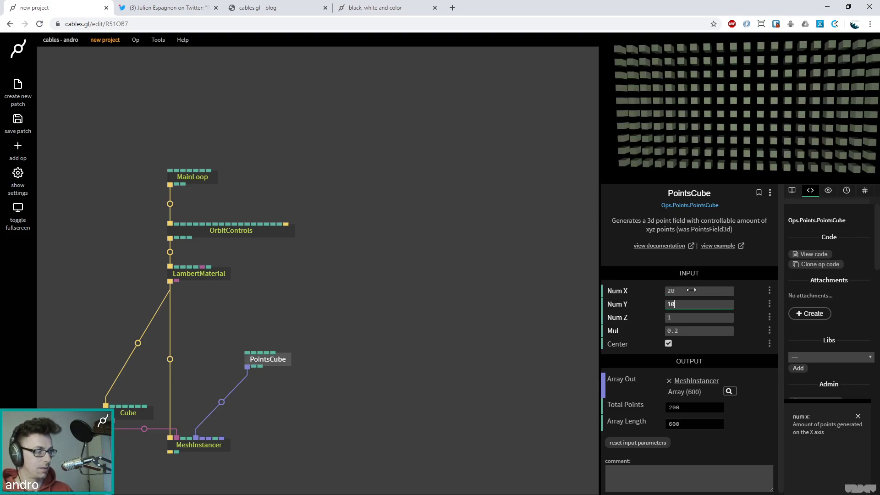
drag(718, 111, 738, 111)
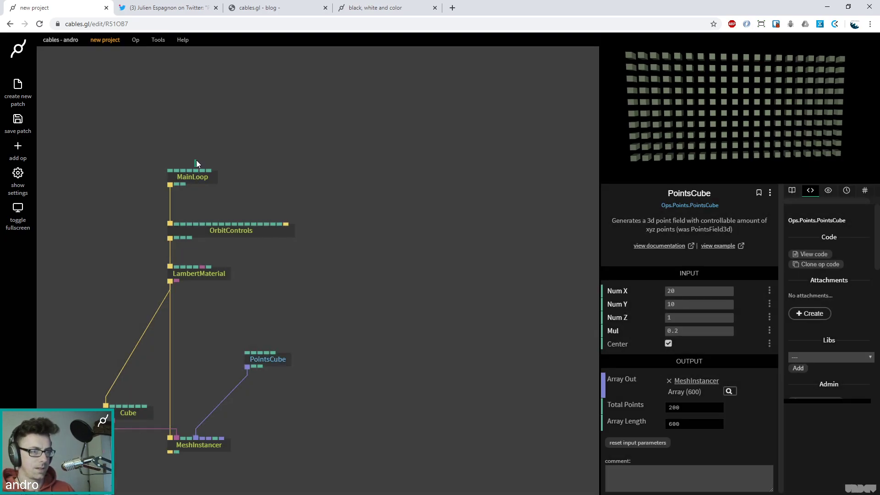
Step: Insert a ClearColor op between MainLoop and OrbitControls and set its background colour to dark grey 444E4D
click(171, 187)
text(clearco)
key(Return)
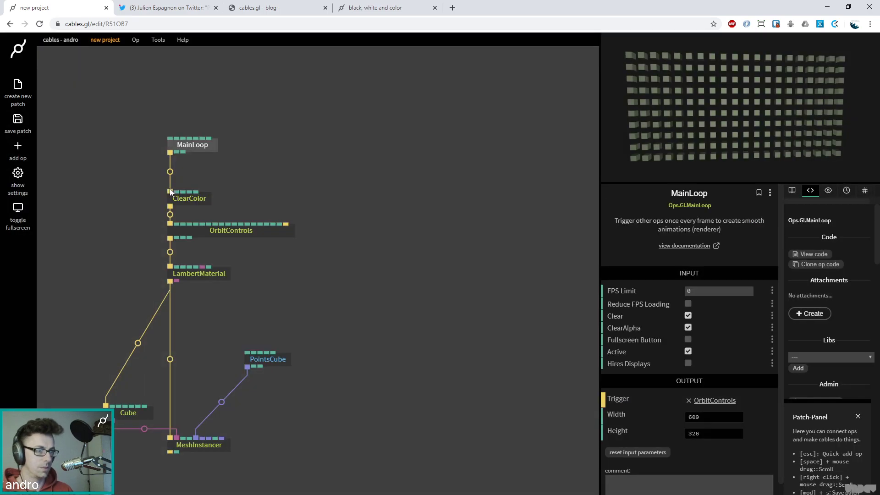
click(642, 302)
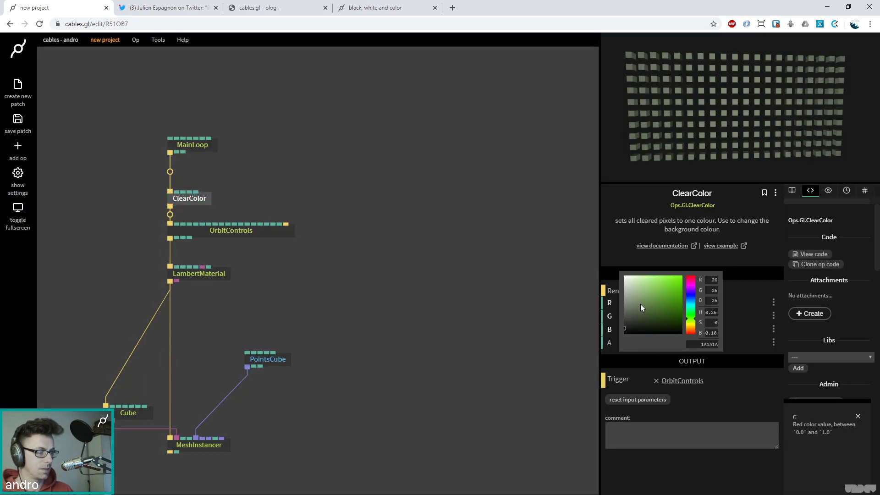
drag(667, 309, 631, 316)
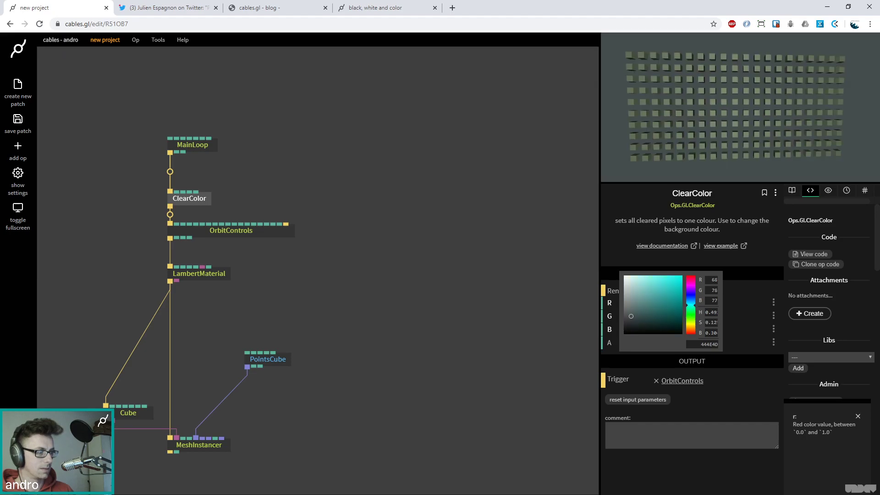
click(638, 119)
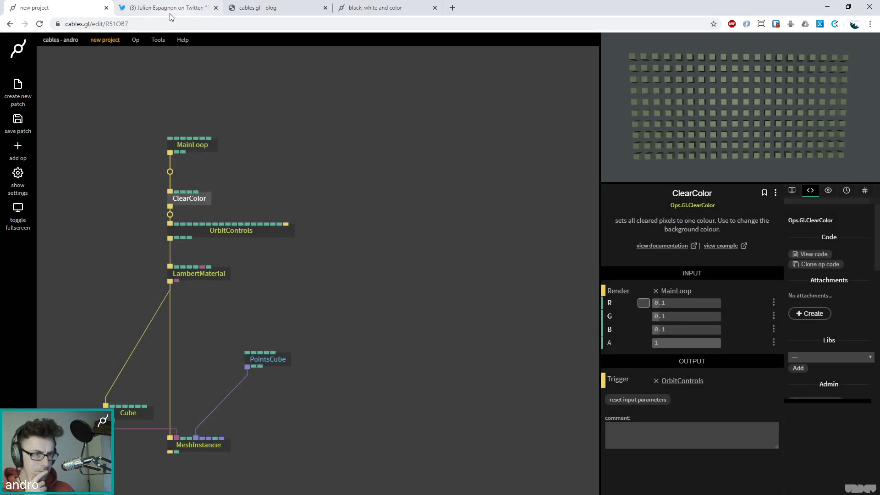
Step: Move PointsCube up beneath LambertMaterial and shift Cube and MeshInstancer further down to make room in the patch
click(170, 11)
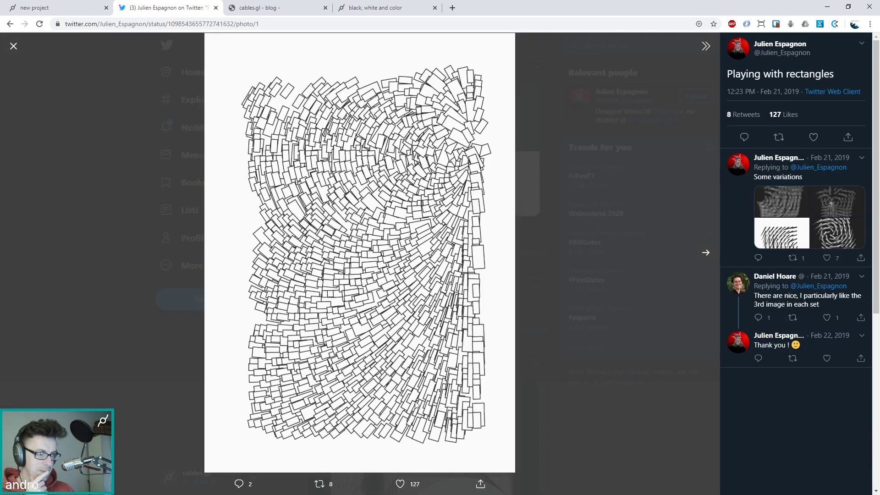
click(82, 11)
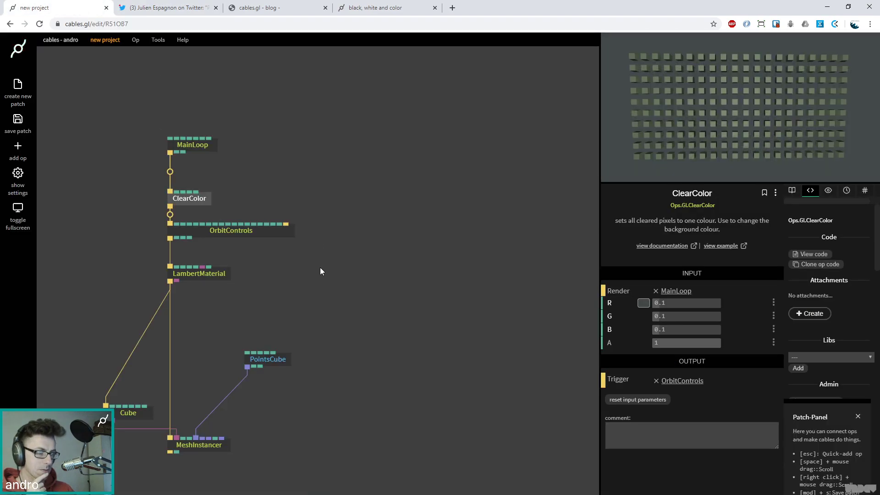
click(297, 383)
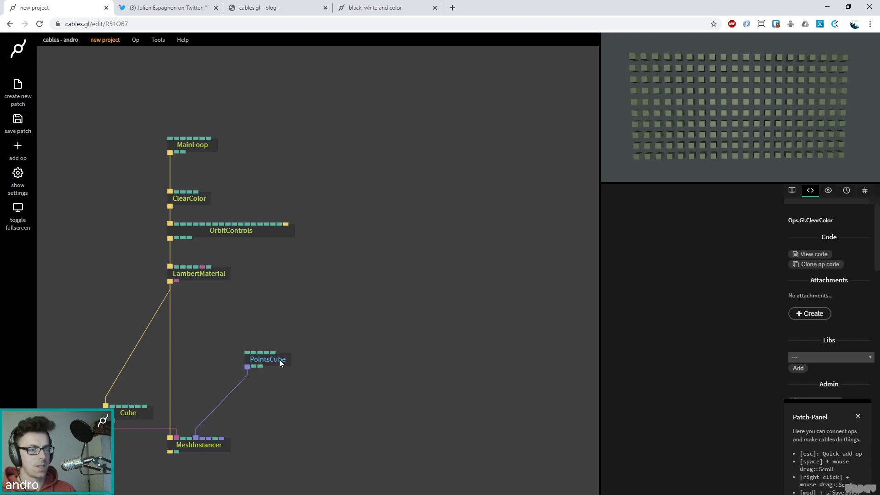
scroll(205, 432, up, 3)
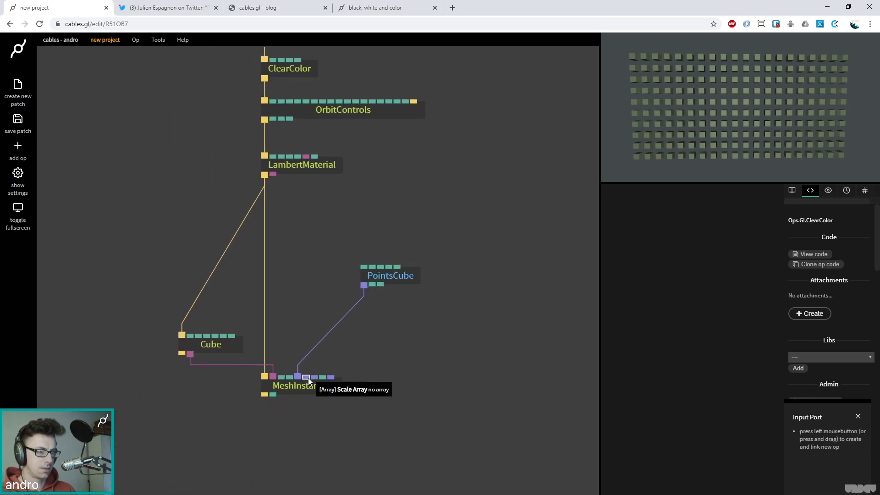
drag(395, 275, 330, 213)
scroll(403, 344, down, 4)
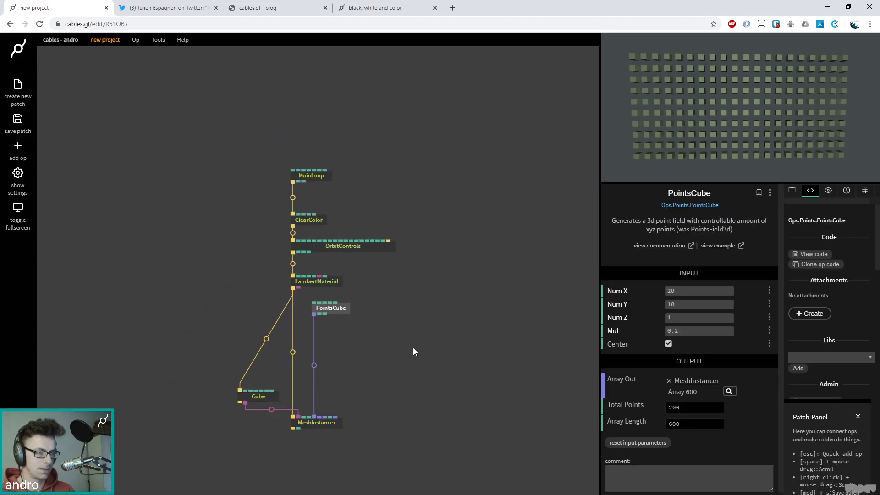
drag(365, 331, 172, 237)
drag(241, 291, 240, 390)
click(239, 389)
click(380, 263)
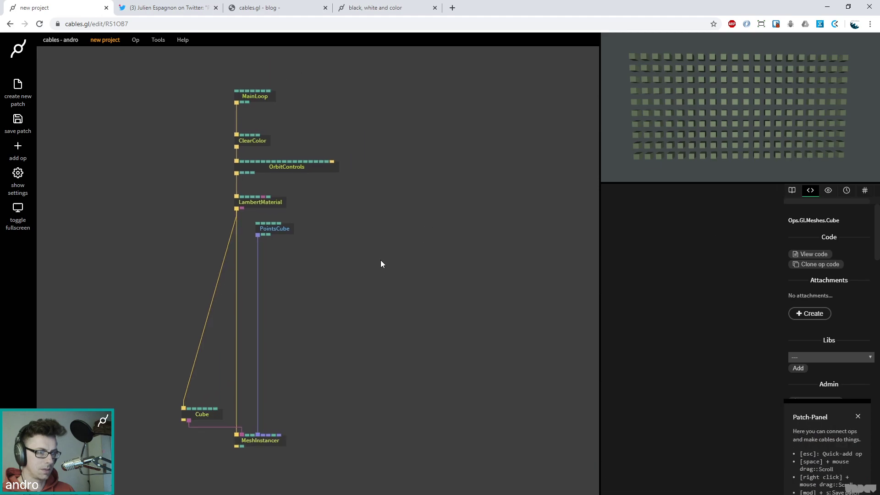
Step: Add a RandomNumbersArray op whose NumValues input is fed by the total points output of PointsCube
click(286, 232)
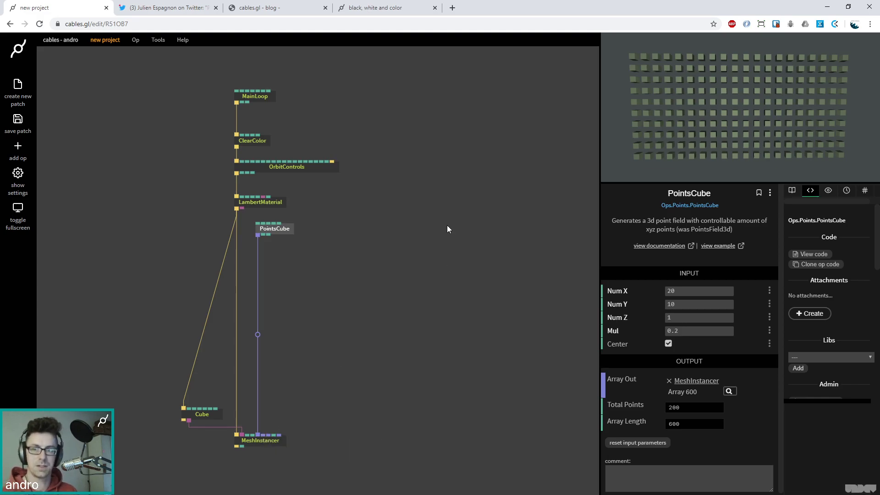
click(378, 191)
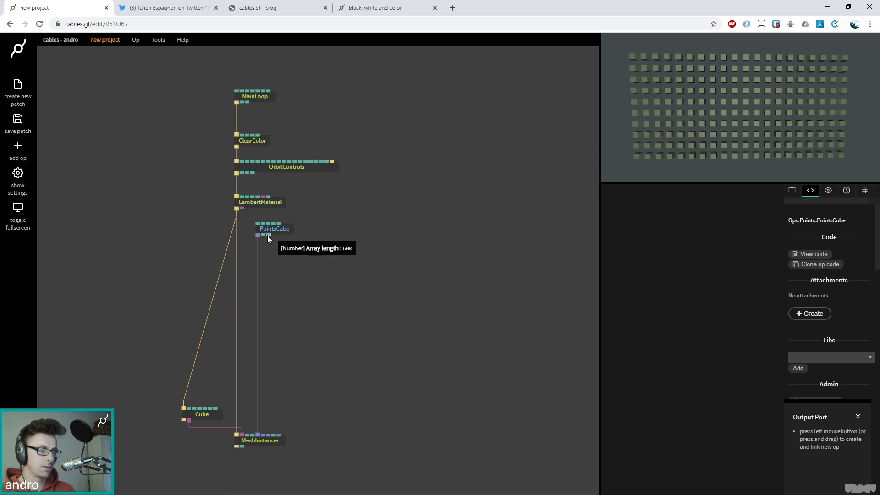
drag(264, 235, 363, 265)
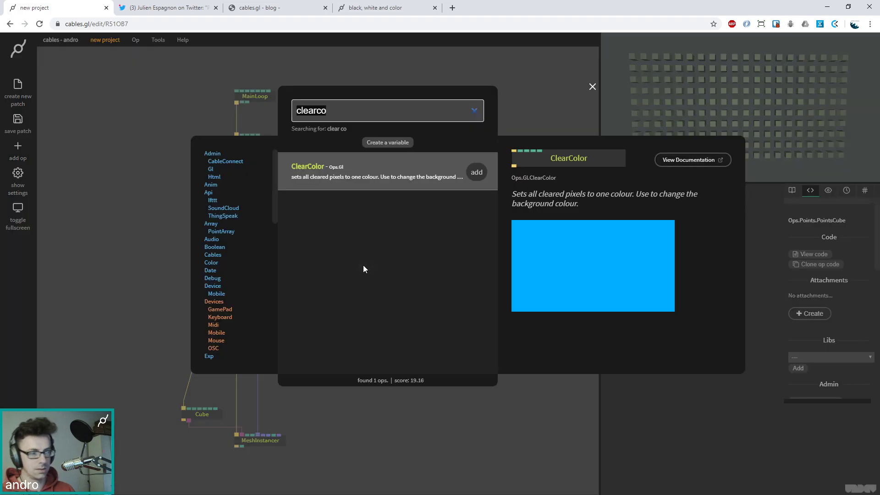
text(random)
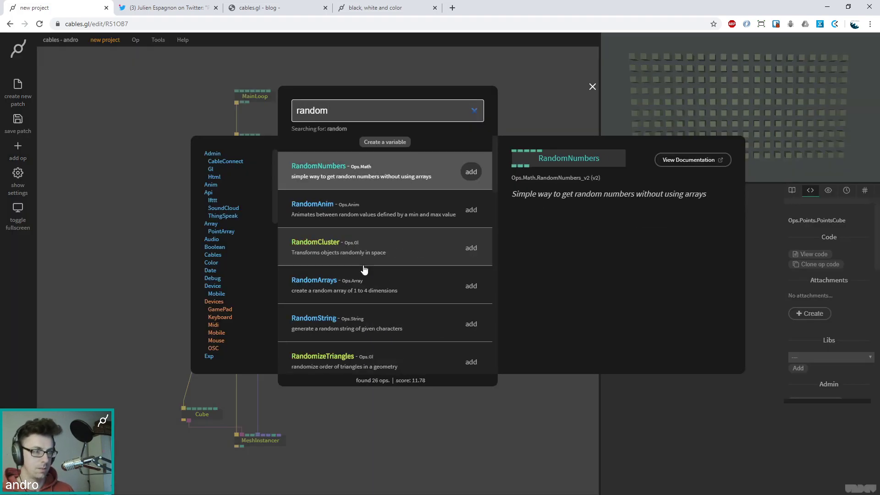
text(num)
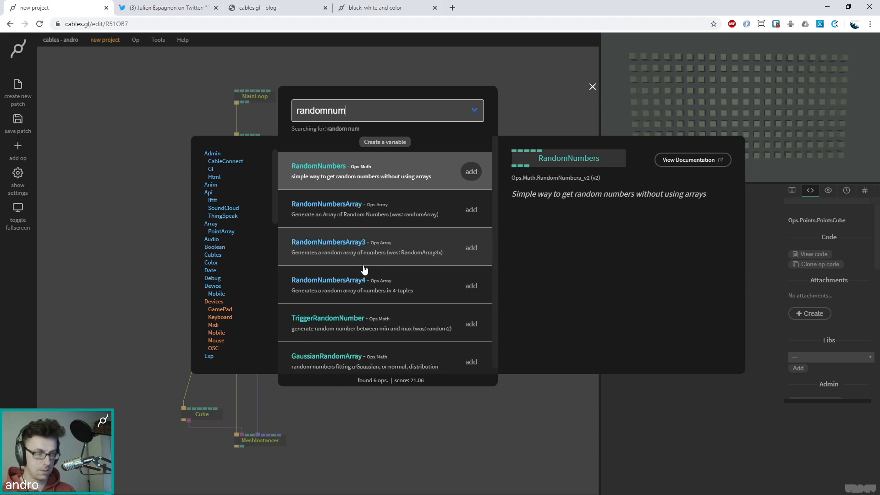
text(bers)
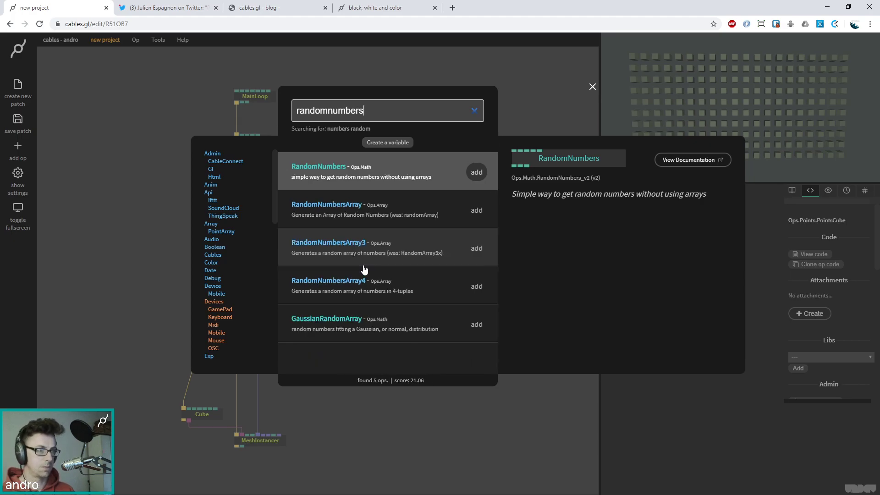
key(Down)
key(Return)
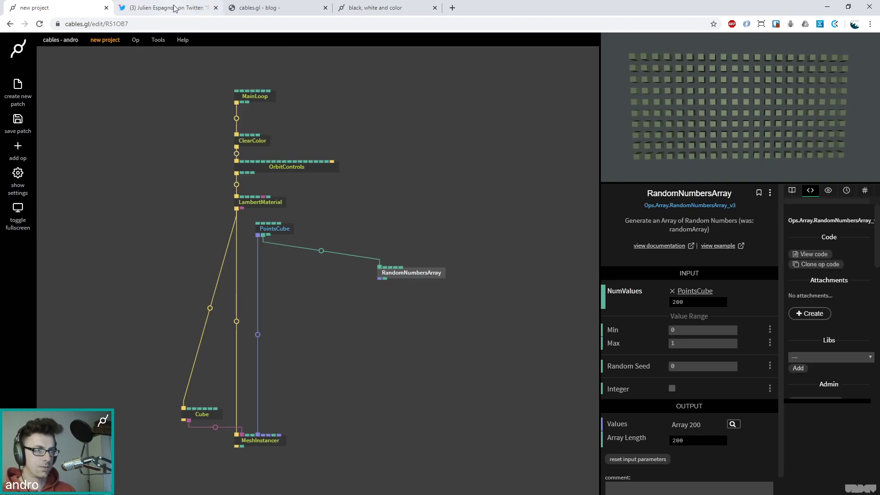
Step: Check the "Playing with rectangles" reference and duplicate the RandomNumbersArray op twice, keeping the three side by side
click(163, 10)
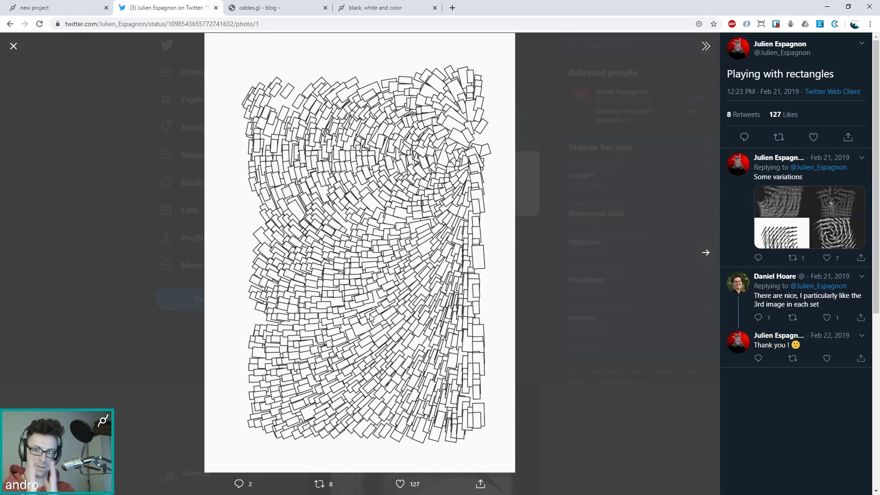
click(70, 9)
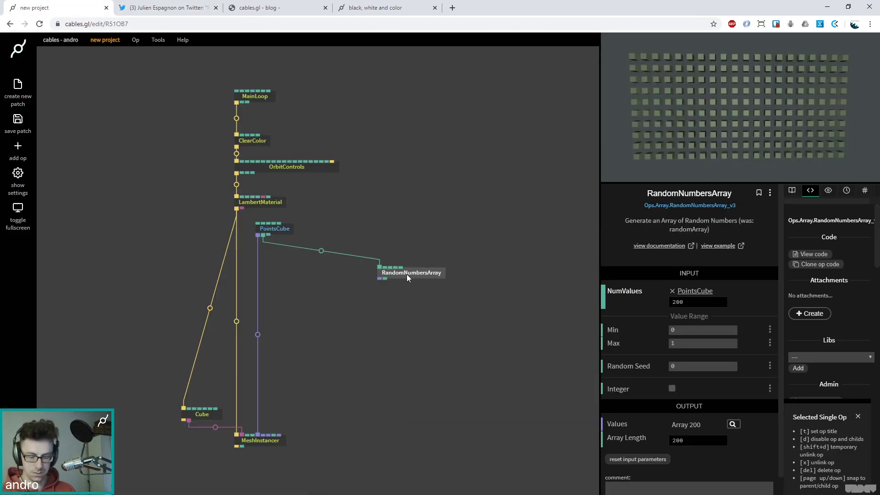
key(ctrl+c)
key(ctrl+v)
drag(332, 273, 316, 274)
key(ctrl+c)
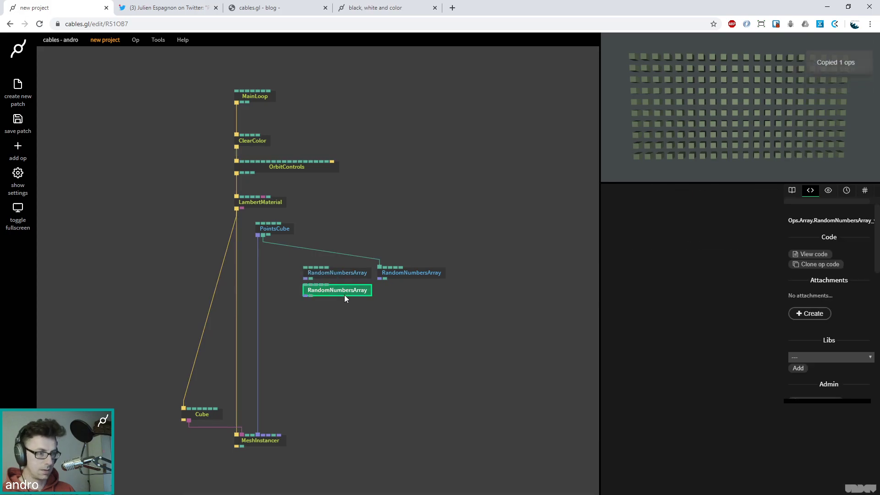
key(ctrl+v)
Step: Feed PointsCube's total points to the first RandomNumbersArray, chain each Array Length into the following op's NumValues, and stagger the three ops downward
drag(379, 267, 422, 237)
drag(383, 279, 504, 241)
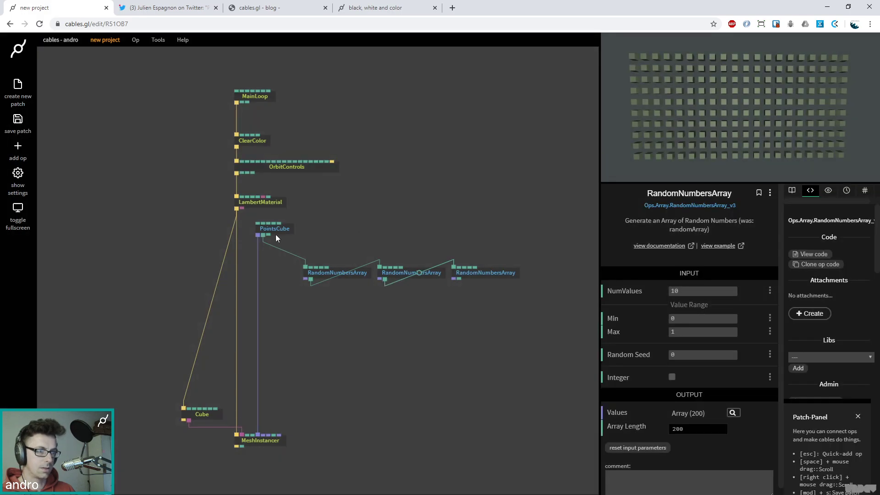
drag(439, 275, 436, 301)
drag(477, 275, 442, 328)
click(318, 287)
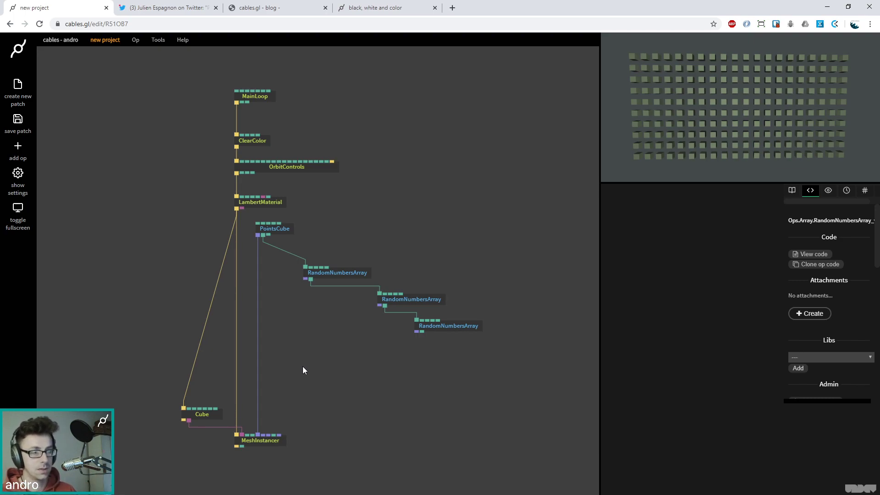
Step: Add an ArrayPack3 op with its Array 1 input fed by the first RandomNumbersArray's values
drag(311, 279, 324, 361)
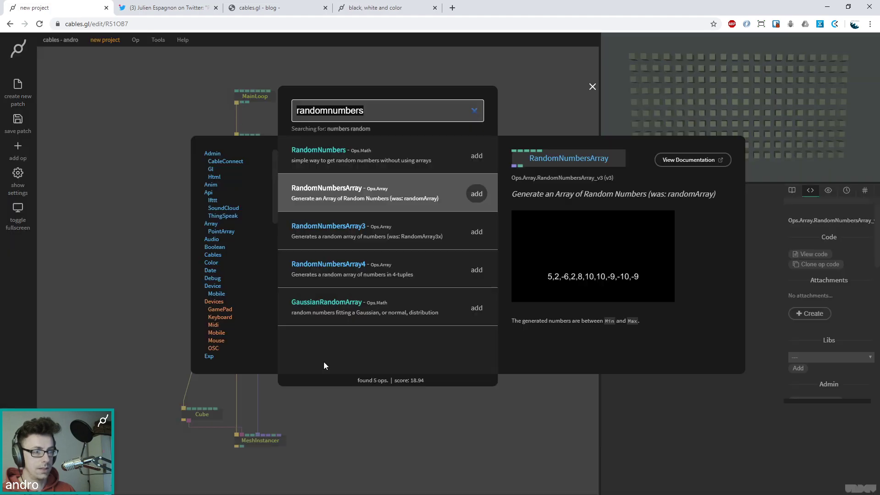
key(BackSpace)
text(arraypack)
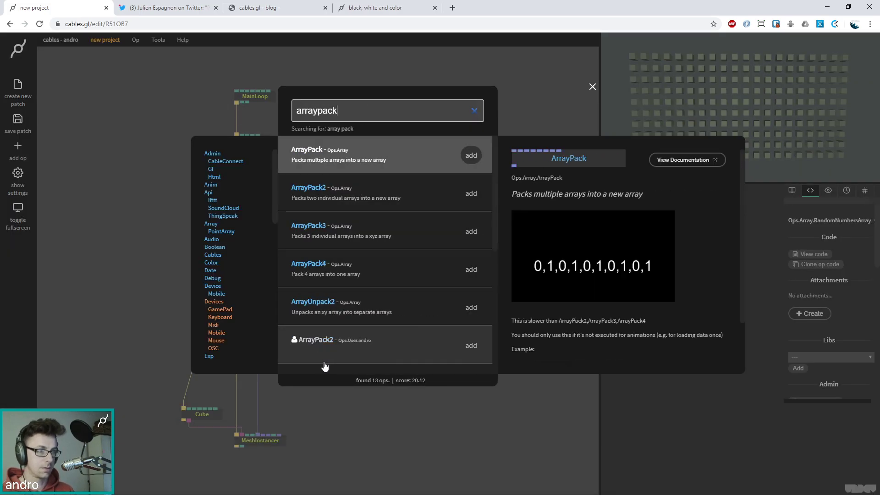
key(Down)
key(Down)
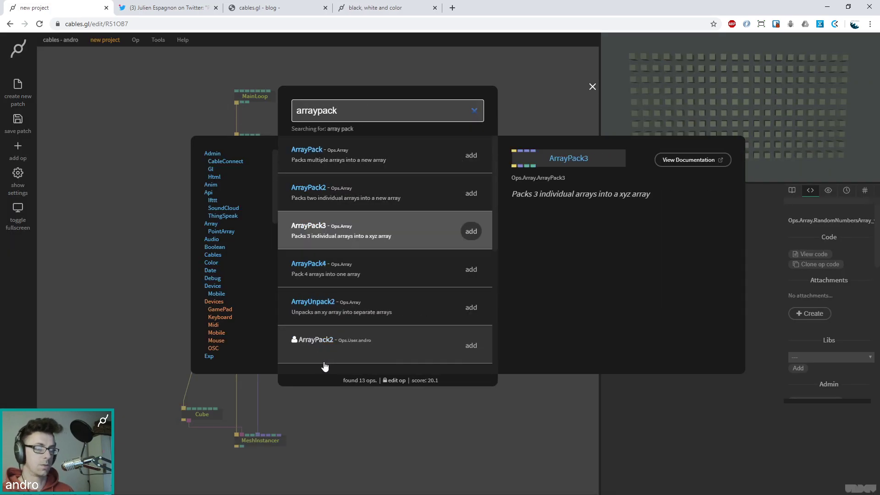
key(Return)
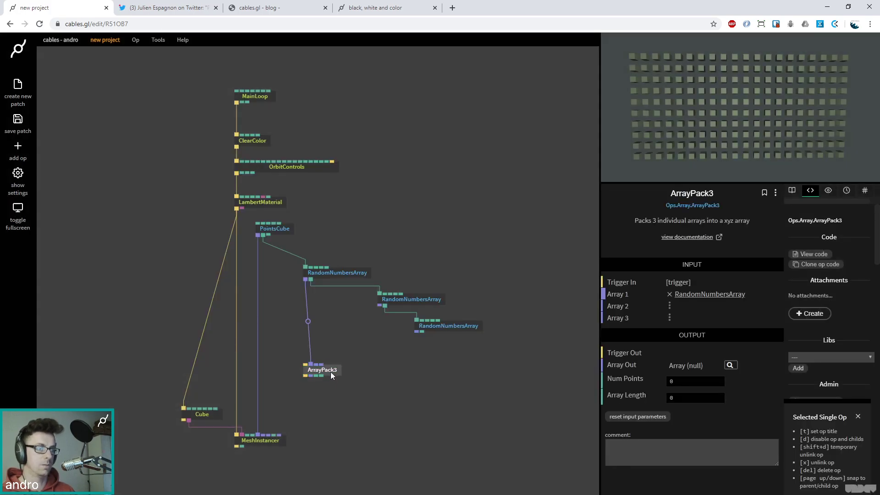
Step: Align ArrayPack3 beneath the first RandomNumbersArray and connect the second and third random arrays' values to Array 2 and Array 3
click(327, 375)
drag(379, 305, 311, 364)
drag(416, 332, 316, 365)
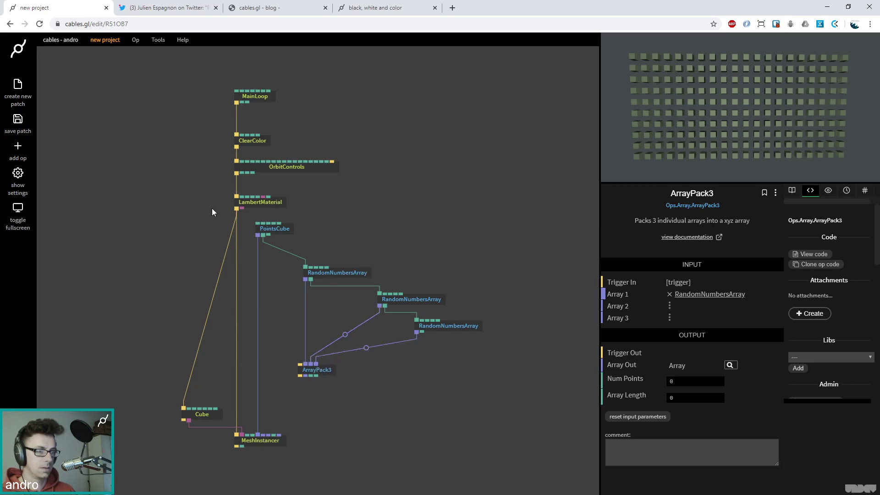
Step: Connect LambertMaterial's trigger output to ArrayPack3's Trigger In and move the random array ops with ArrayPack3 away from the main chain
drag(236, 210, 314, 373)
drag(465, 395, 422, 277)
click(301, 283)
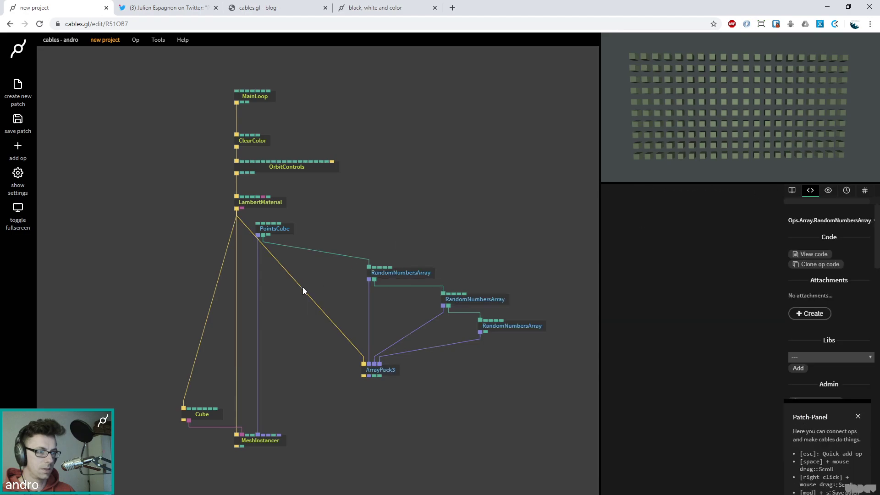
Step: Insert a TriggerExtender op in the link from LambertMaterial to ArrayPack3 and align it vertically above ArrayPack3
click(378, 367)
double_click(298, 285)
text(triggerex)
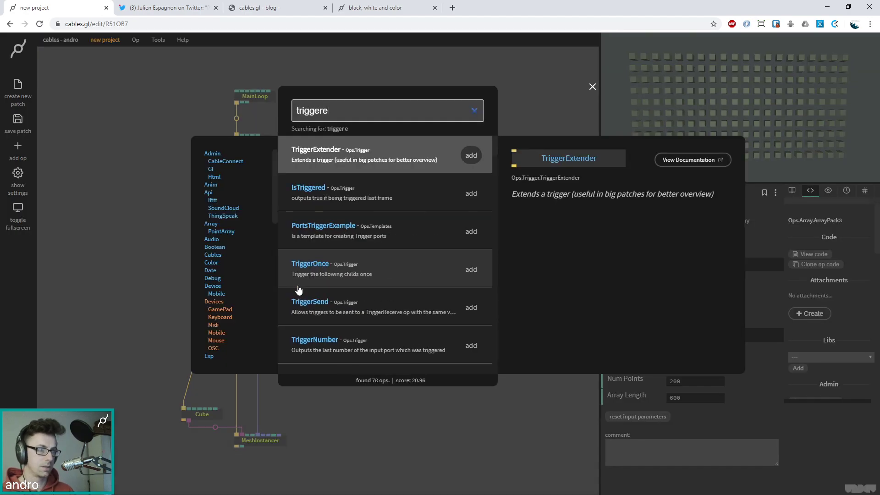
key(Return)
drag(380, 292, 386, 230)
key(Page_Down)
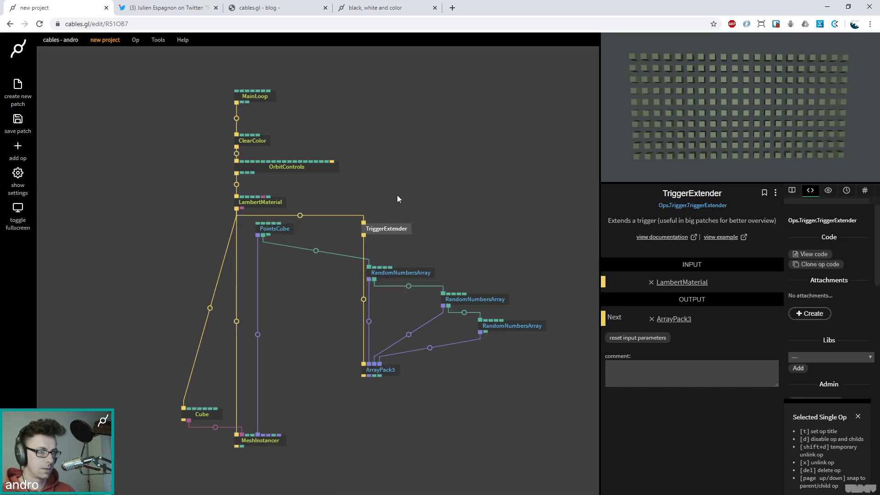
click(432, 182)
Step: Review the three RandomNumbersArray ops' settings and connect ArrayPack3's array output to the Scale Array input of MeshInstancer
scroll(474, 202, down, 1)
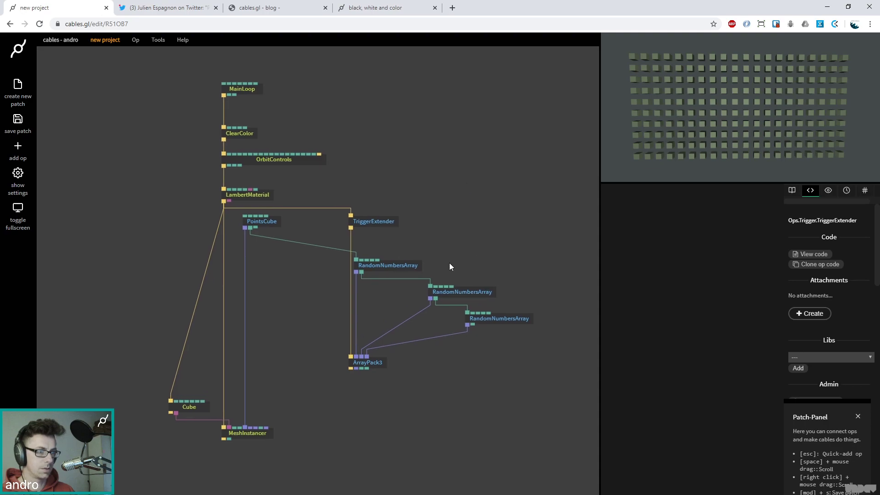
click(390, 268)
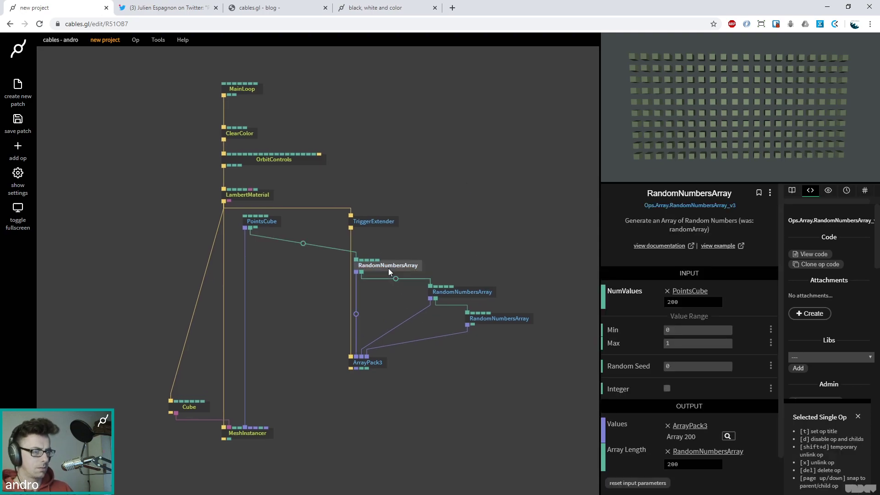
click(458, 293)
click(489, 317)
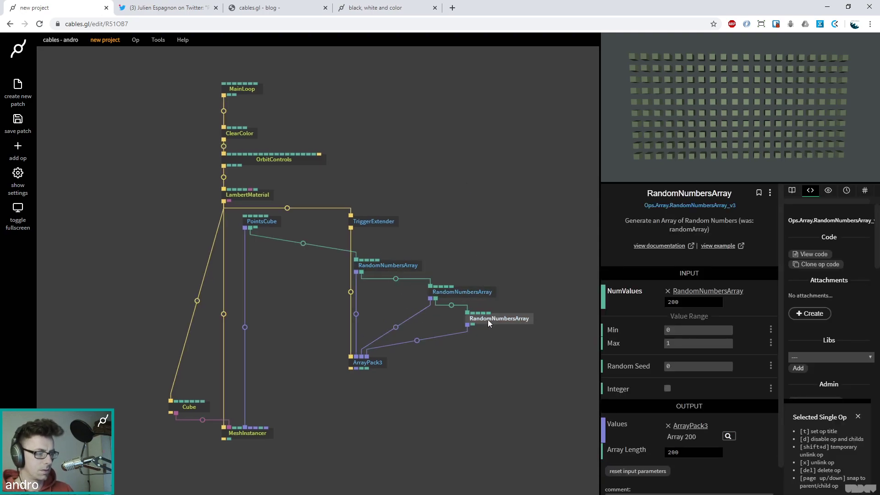
click(370, 365)
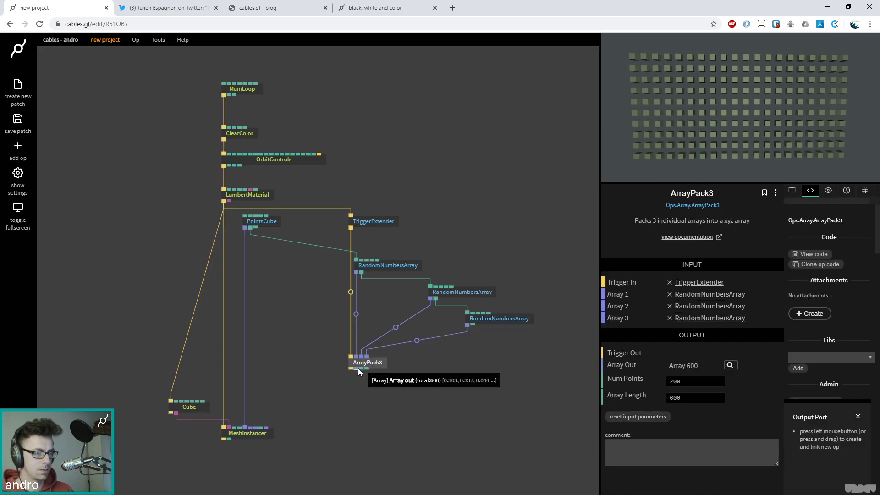
drag(357, 368, 249, 427)
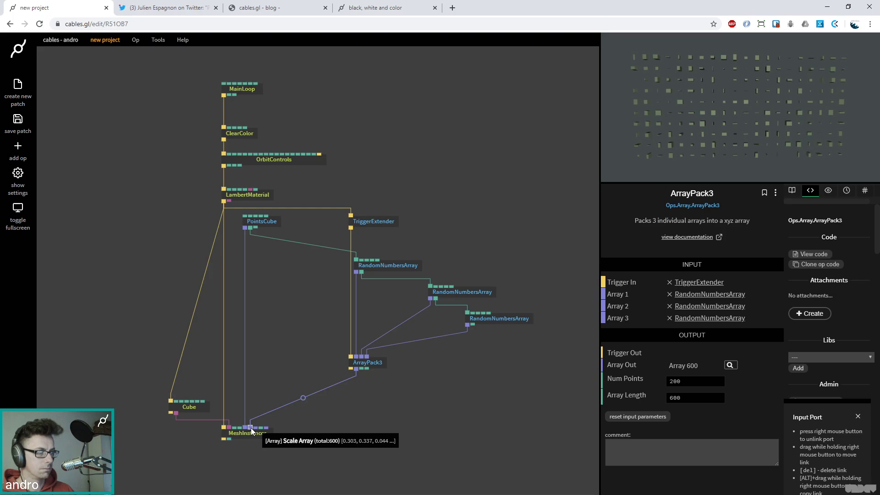
Step: Enlarge the render canvas by moving the divider between the patch area, the preview and the parameters
click(656, 143)
drag(603, 194, 558, 241)
click(462, 222)
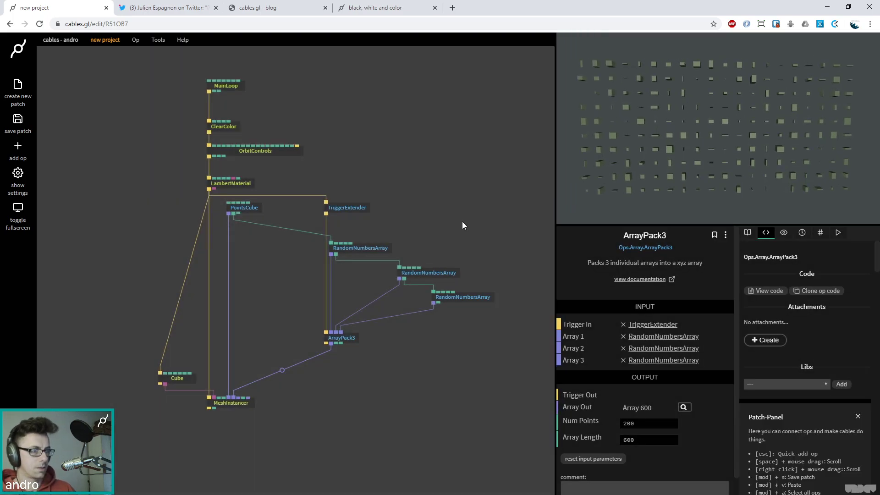
Step: Try other random seeds on the first RandomNumbersArray and return the Random Seed to 0
click(384, 249)
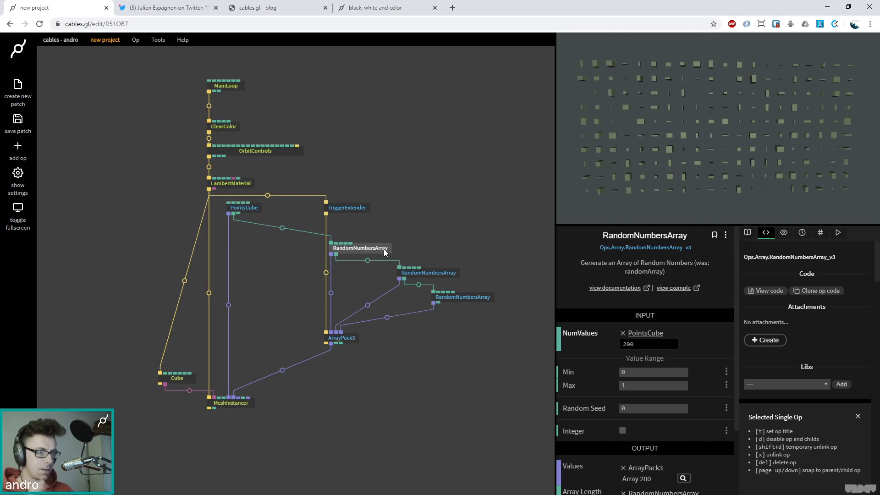
drag(637, 408, 642, 407)
text(0)
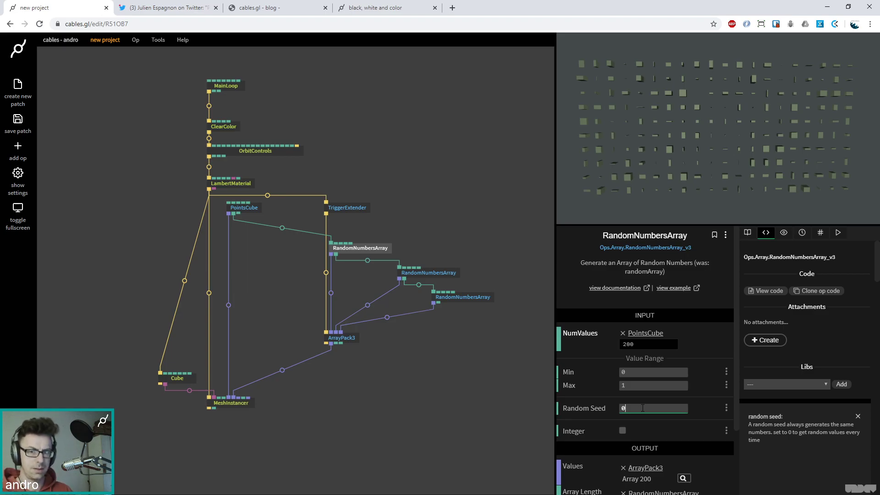
drag(670, 409, 670, 409)
text(0)
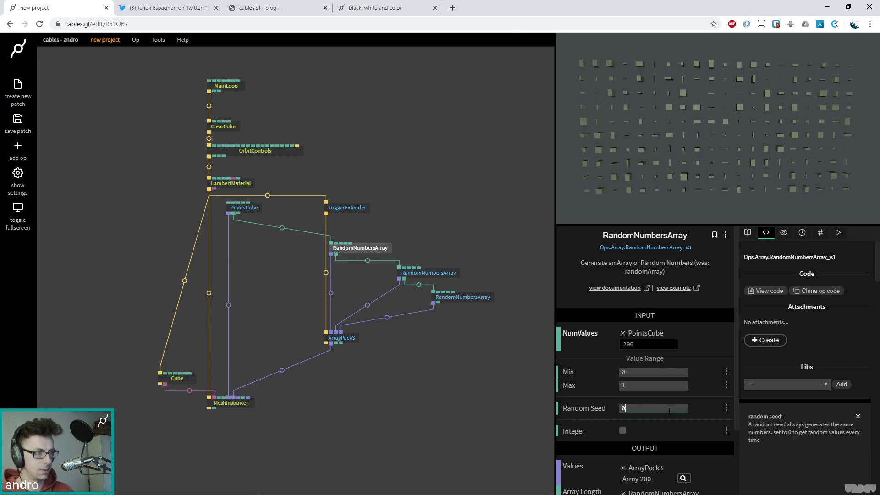
Step: Set the first RandomNumbersArray's Min to 1 and inspect the resulting cubes from several angles
click(652, 372)
text(1)
click(428, 273)
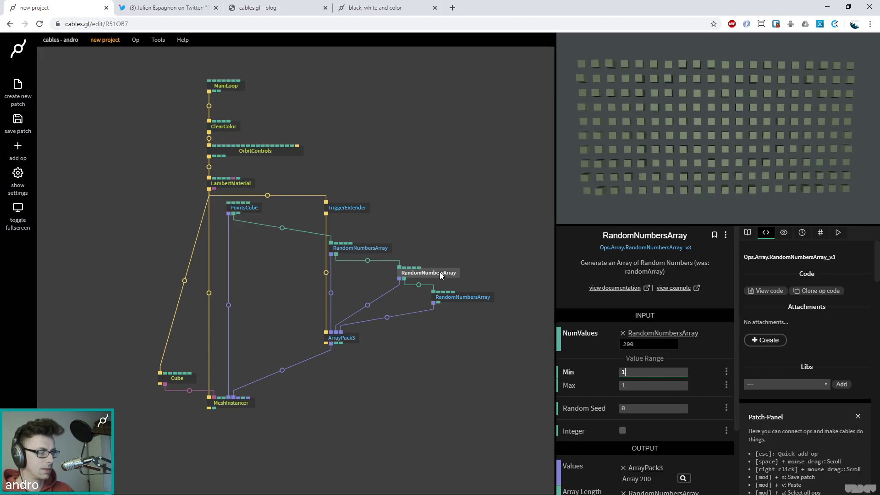
drag(677, 148, 786, 163)
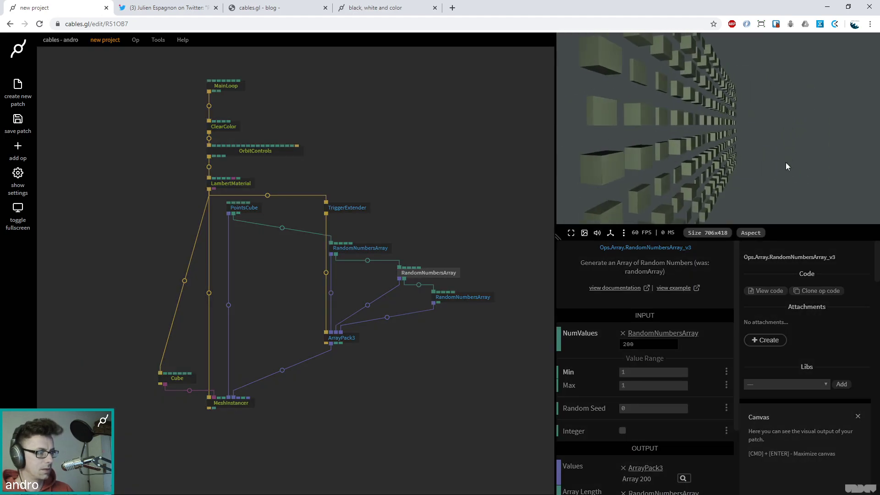
click(478, 296)
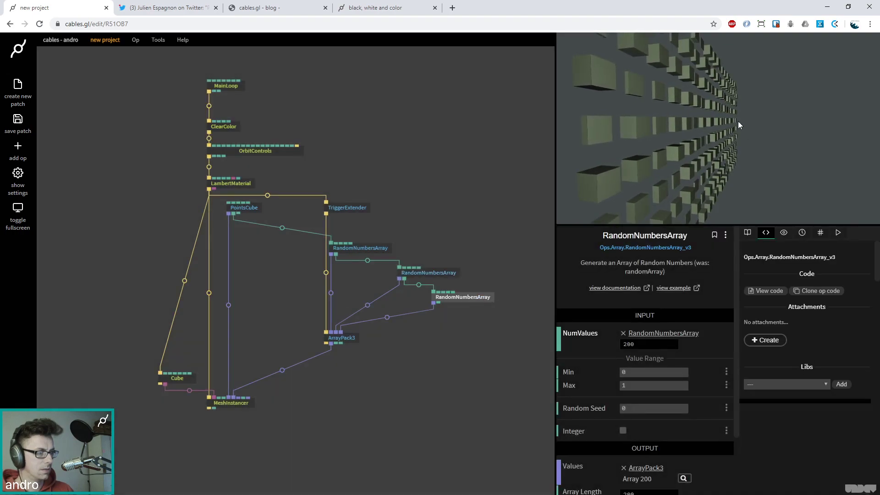
drag(698, 152, 716, 130)
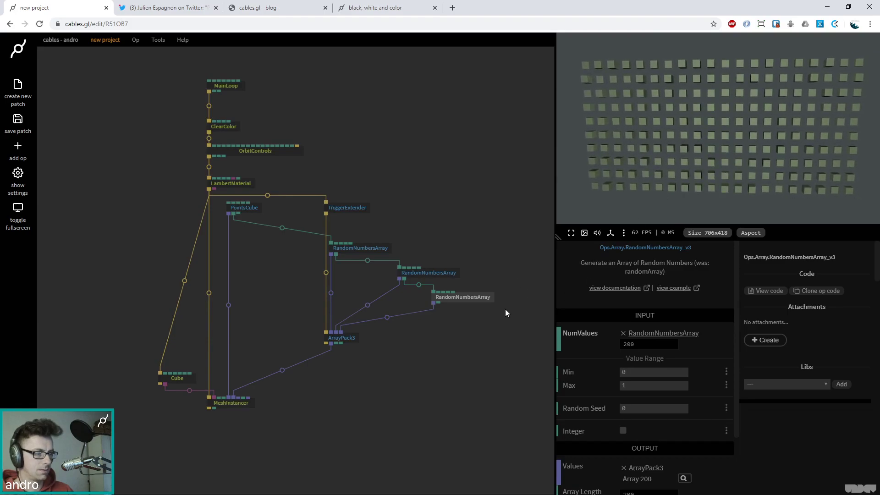
Step: Set the second RandomNumbersArray's value range to Min 1 and Max 2.72
click(434, 272)
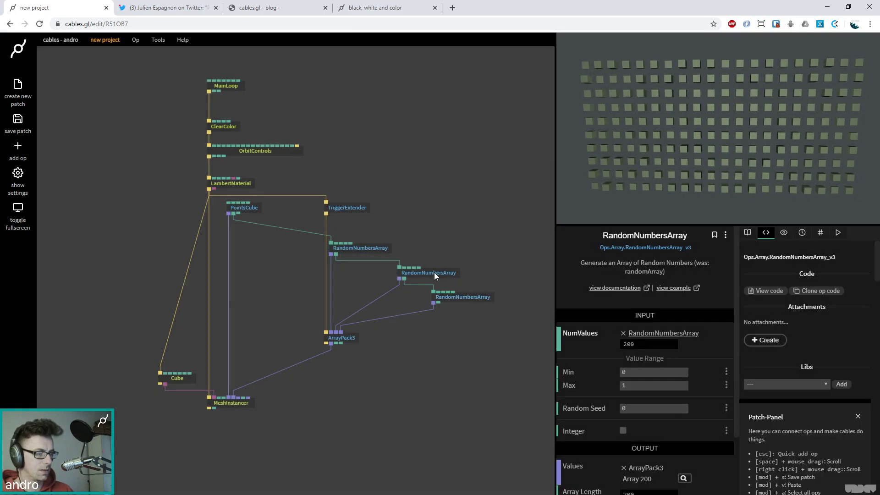
drag(659, 375, 655, 385)
click(476, 305)
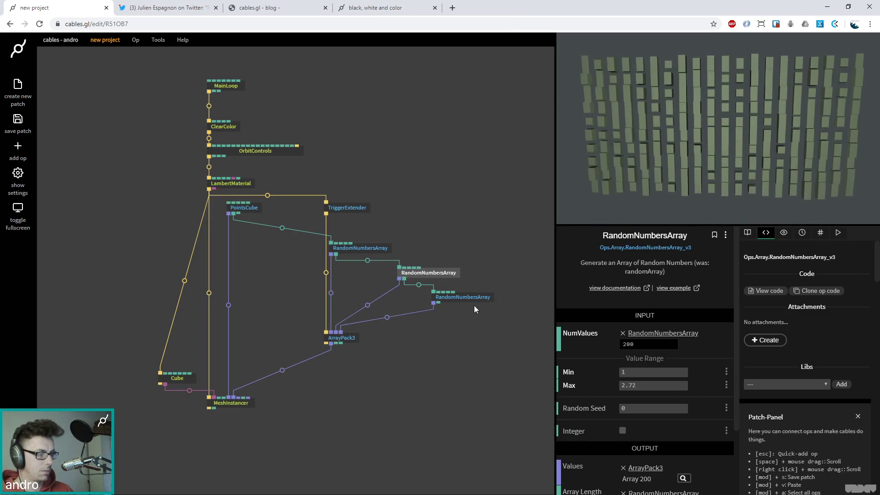
Step: Set the third RandomNumbersArray's Max to 0.5 and inspect the cubes' depth in the canvas
click(463, 296)
drag(669, 385, 668, 386)
click(668, 386)
text(0.5)
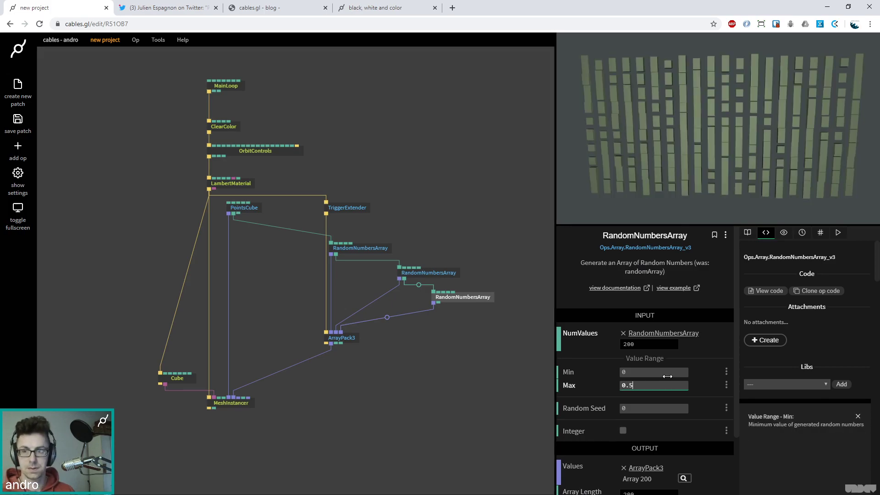
drag(739, 166, 678, 128)
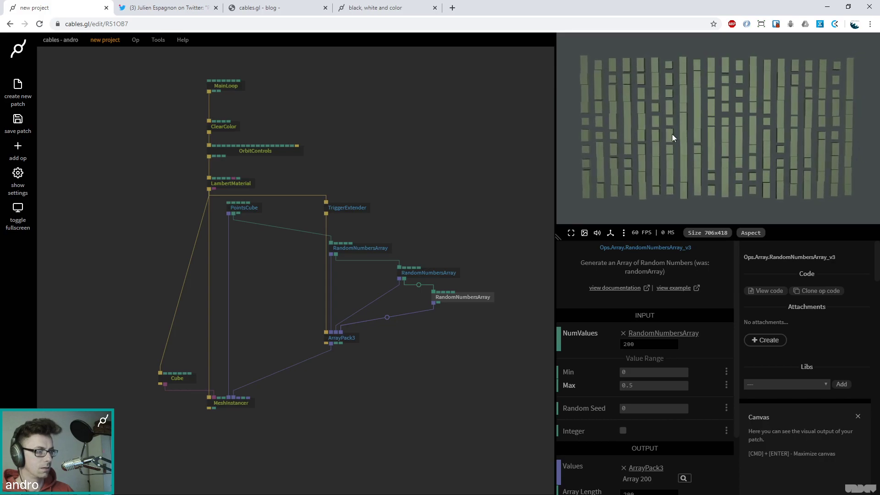
Step: Lower the first RandomNumbersArray's Min to 0.45, keeping Max at 1, and inspect the varied cube widths
click(360, 248)
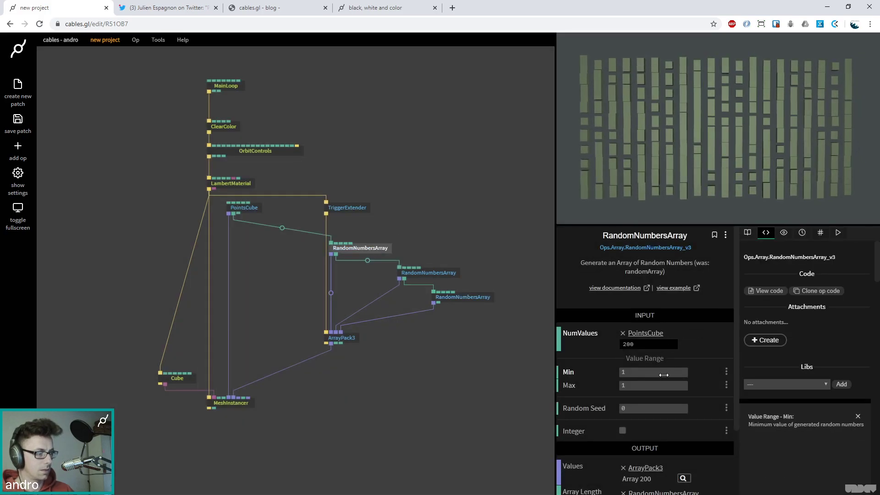
drag(666, 375, 666, 374)
key(BackSpace)
key(BackSpace)
key(BackSpace)
text(.)
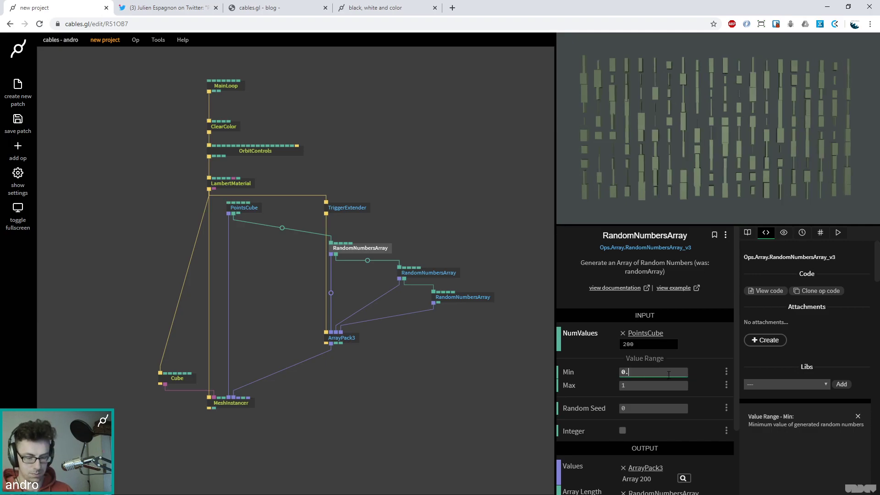
text(75)
drag(658, 390, 659, 372)
drag(747, 143, 786, 155)
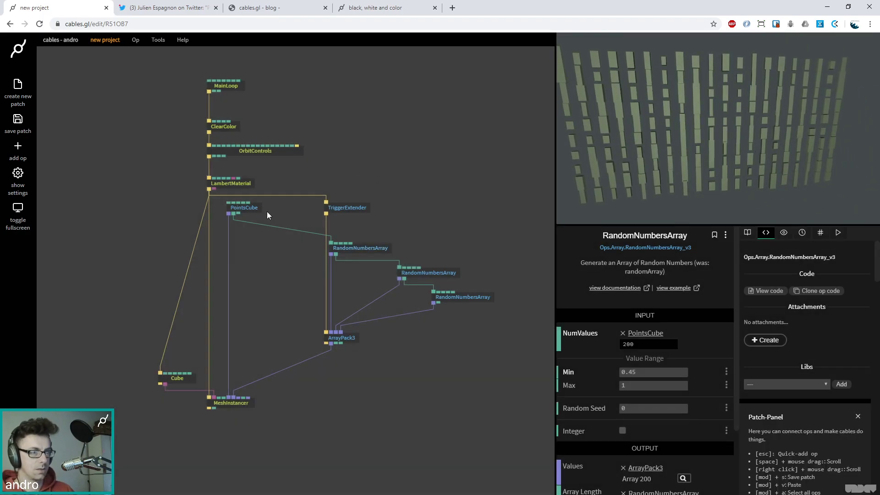
Step: Try different spacings on PointsCube, set its Mul to 0.2, and inspect the grid in the canvas
click(251, 209)
drag(650, 372, 637, 373)
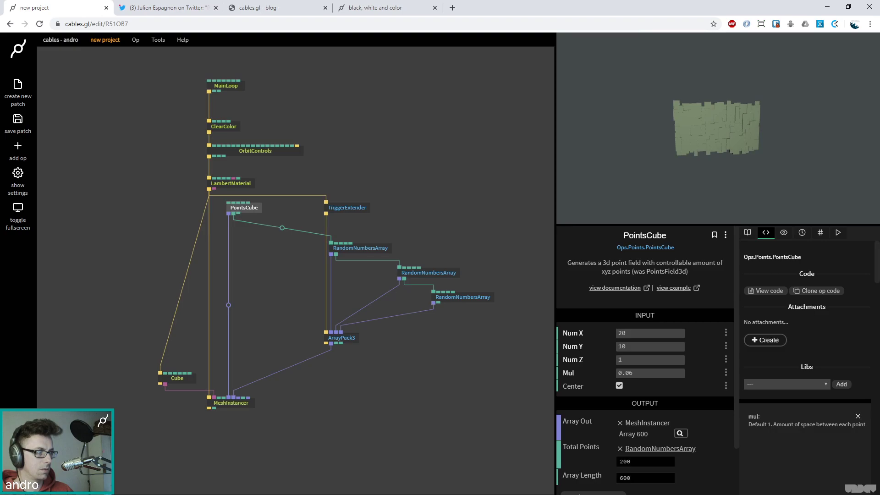
scroll(719, 137, up, 3)
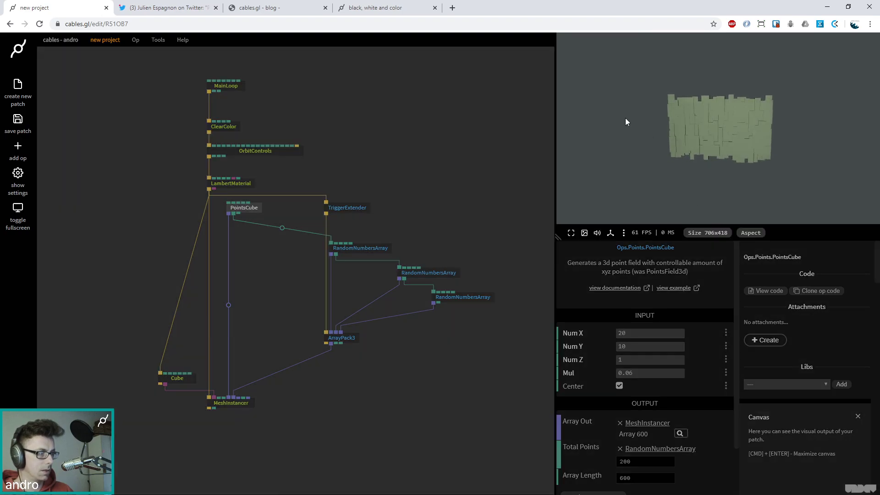
drag(663, 118, 733, 141)
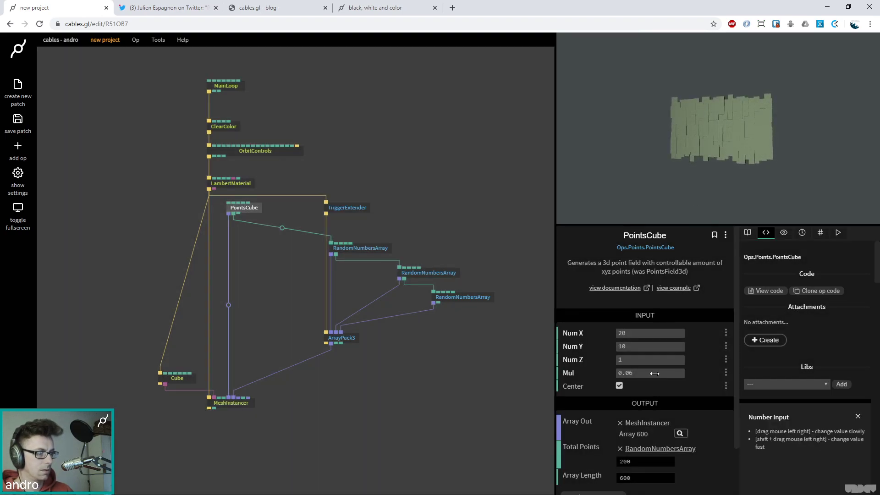
click(657, 373)
text(0.1)
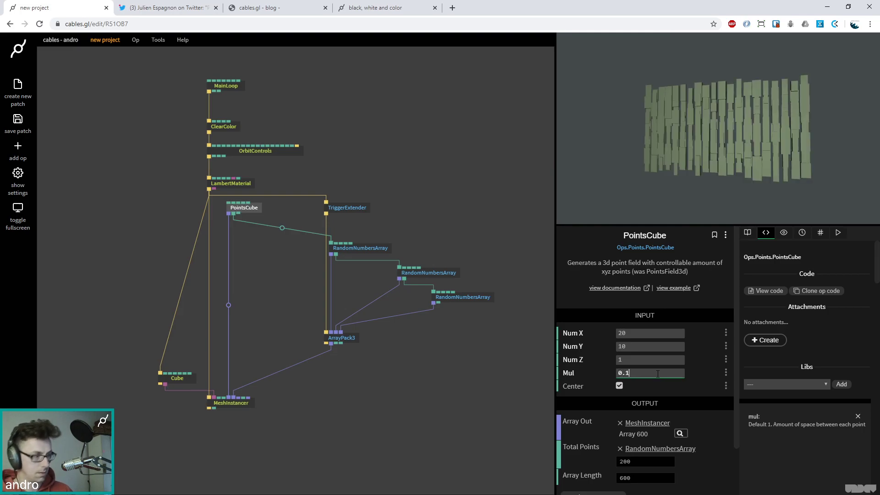
key(BackSpace)
text(2)
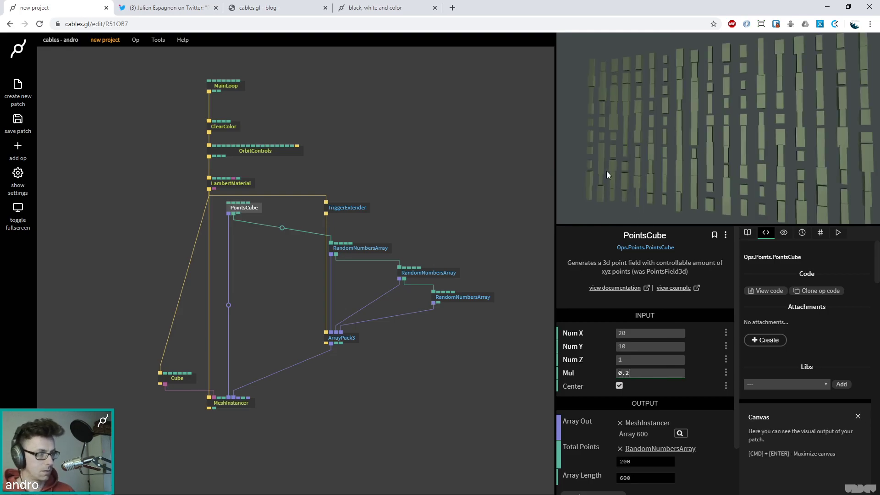
scroll(666, 144, up, 3)
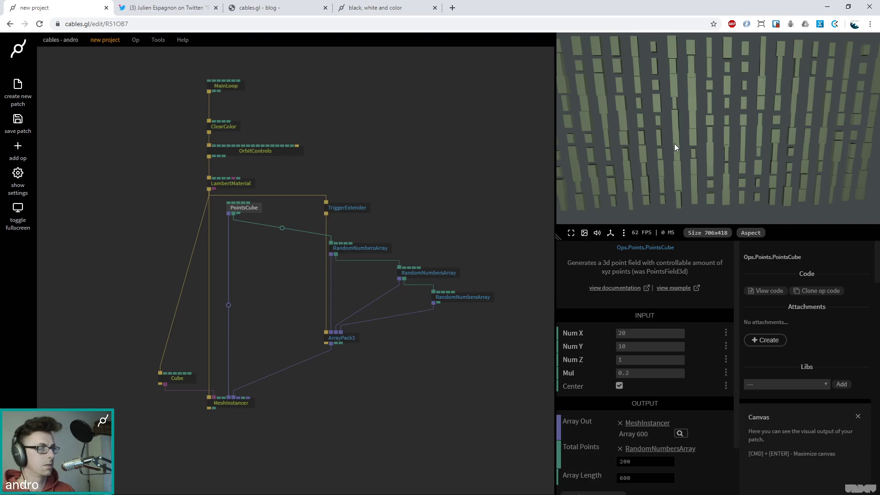
drag(674, 138, 689, 163)
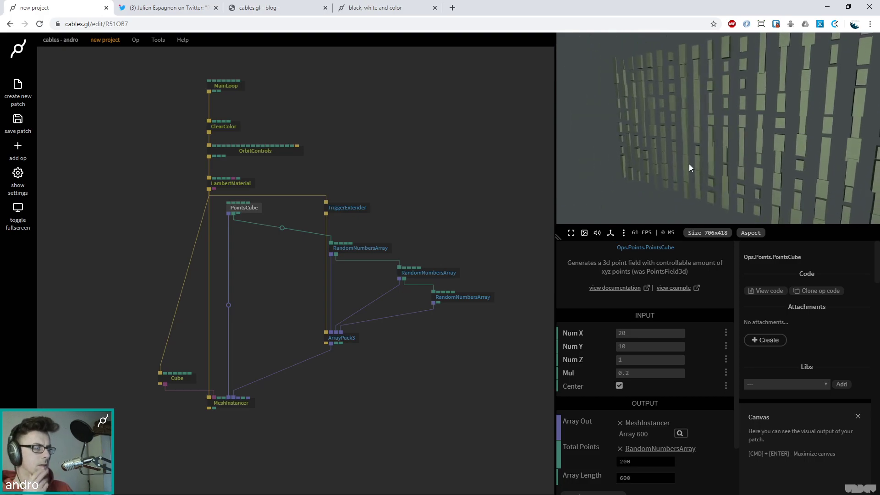
Step: Check the rectangles reference artwork on Twitter, return to the patch, and set PointsCube's Num X to 50 and Num Y to 30
click(158, 8)
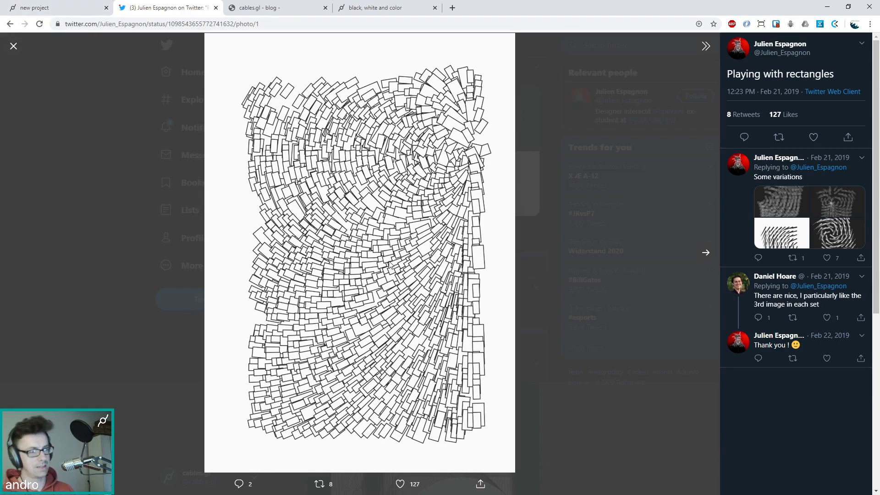
click(64, 8)
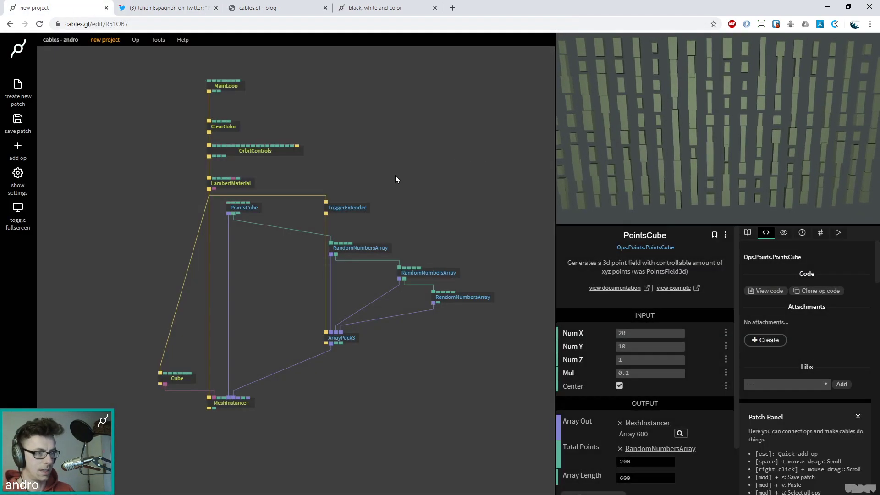
click(251, 208)
click(665, 335)
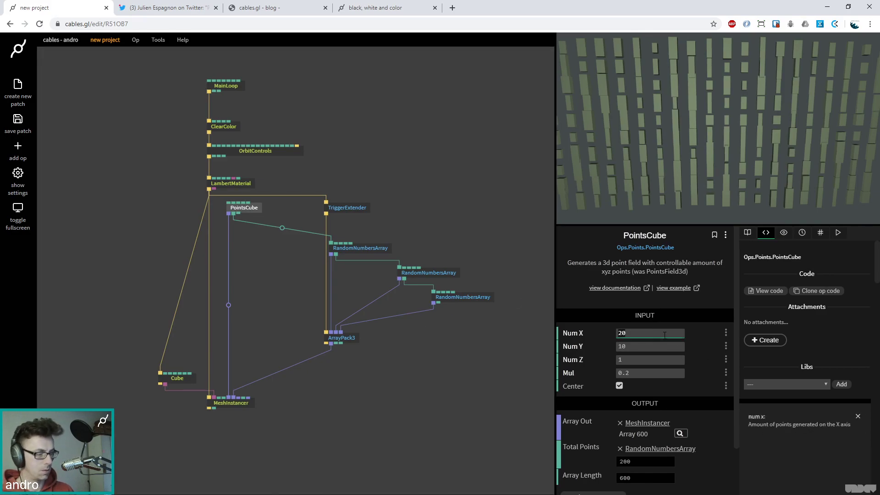
key(BackSpace)
key(BackSpace)
text(50)
key(Tab)
text(30)
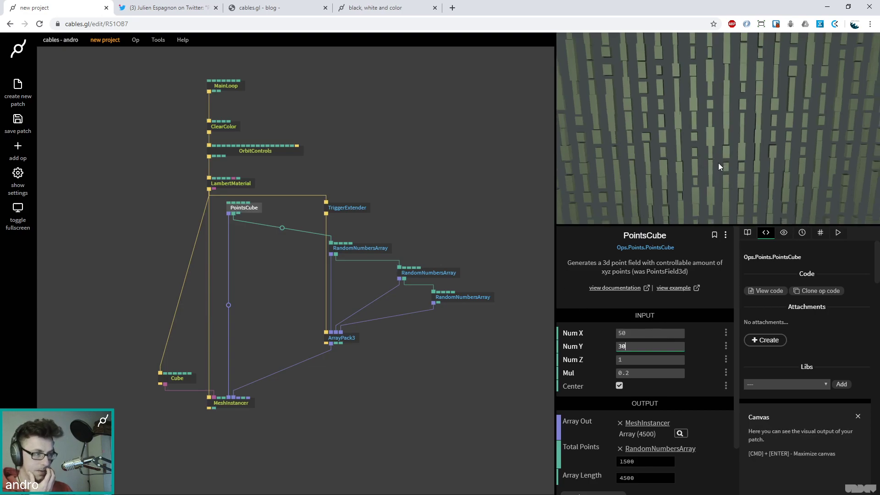
scroll(717, 160, down, 6)
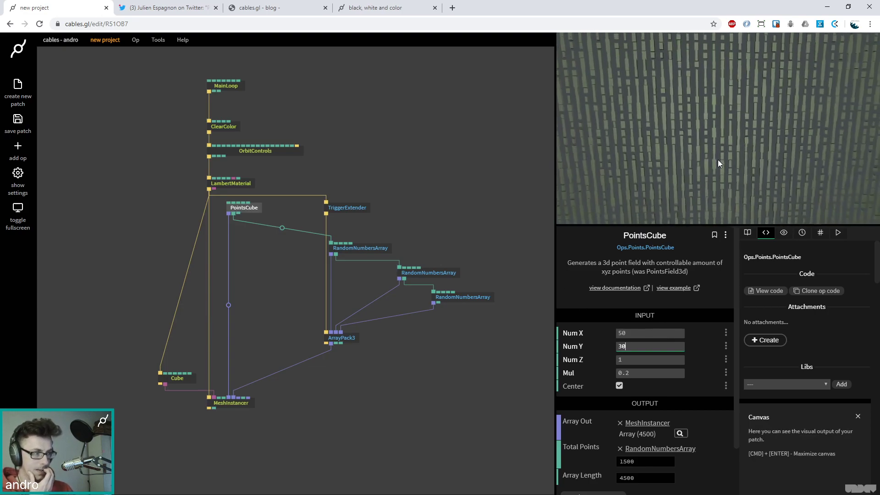
scroll(724, 161, up, 3)
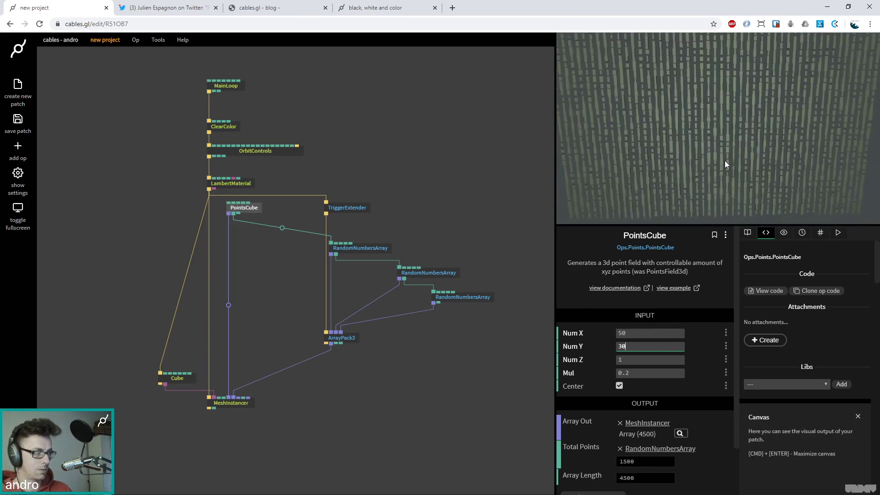
Step: Reset the camera view through the OrbitControls op
click(325, 174)
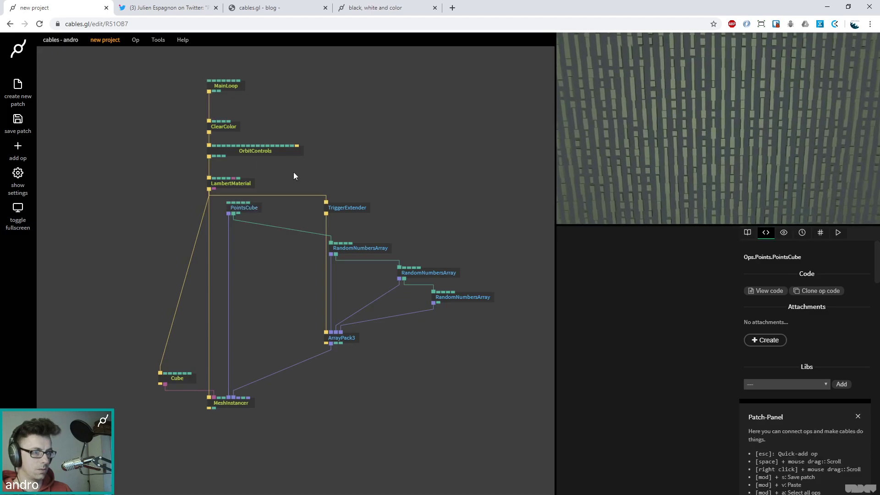
click(250, 153)
scroll(597, 375, down, 5)
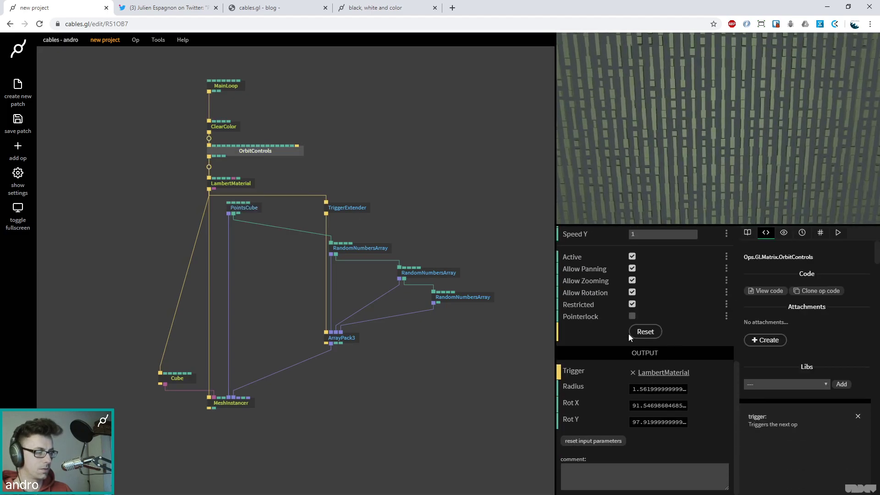
click(644, 332)
Step: Move MainLoop, ClearColor and OrbitControls up together to make room above LambertMaterial
drag(328, 161, 159, 71)
drag(237, 149, 237, 109)
click(287, 194)
Step: Insert a Scale op in the link between OrbitControls and LambertMaterial
click(247, 208)
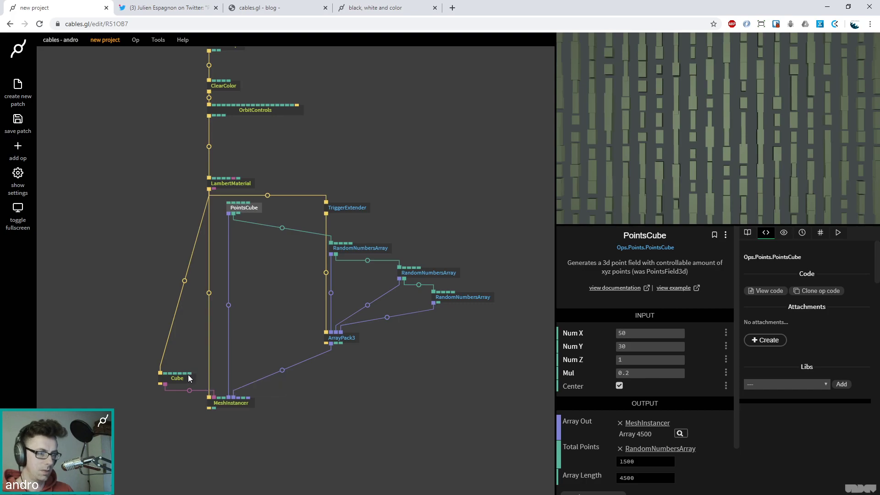
click(230, 182)
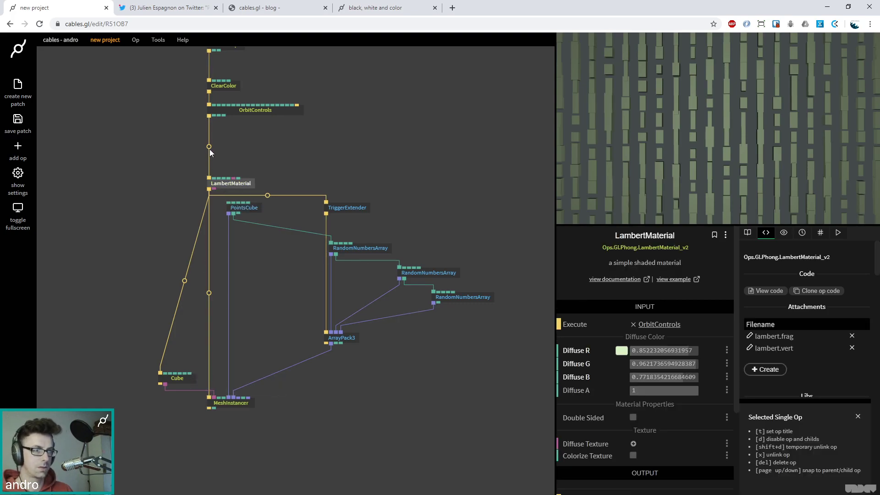
click(208, 147)
text(s)
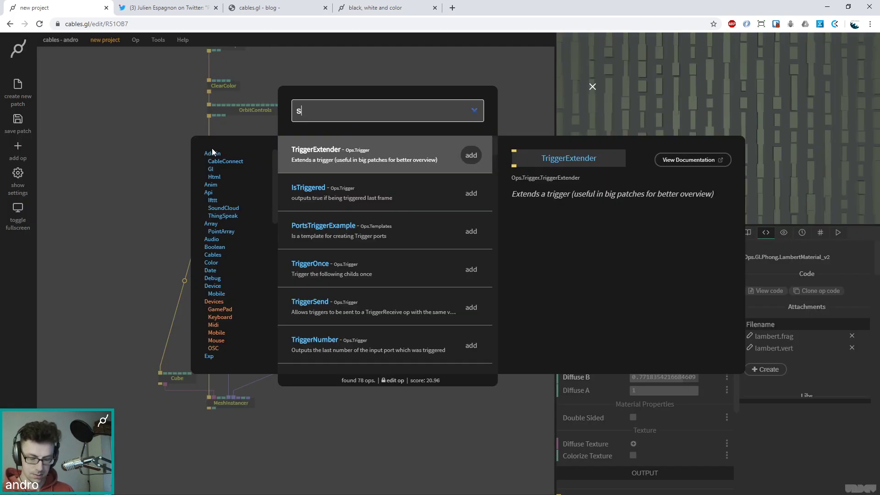
text(cale)
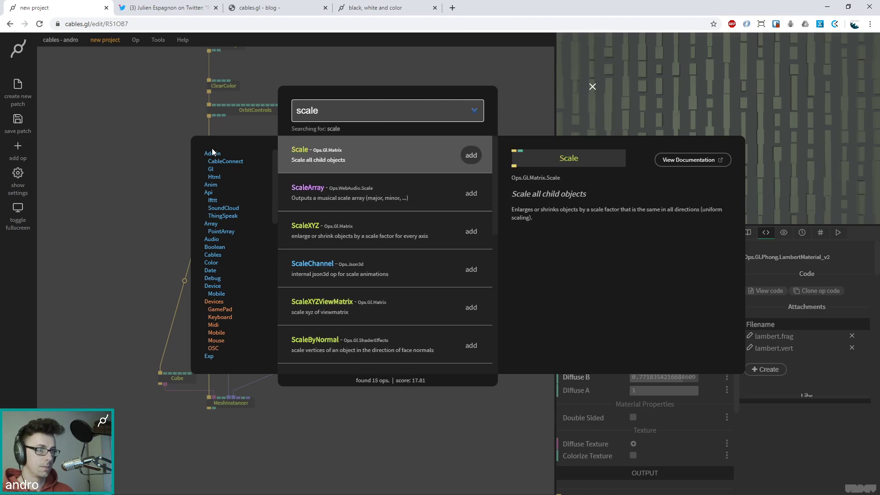
key(Return)
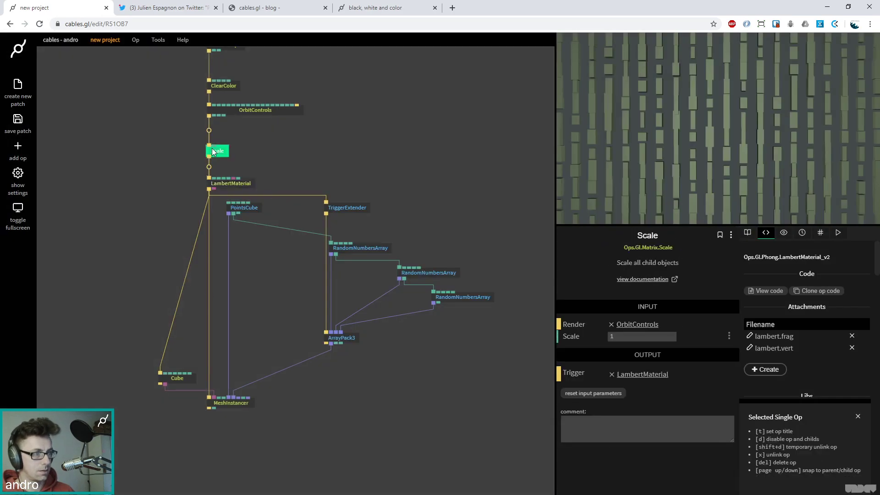
Step: Set the Scale op's factor to 0.35 to shrink the whole scene
drag(642, 336, 619, 336)
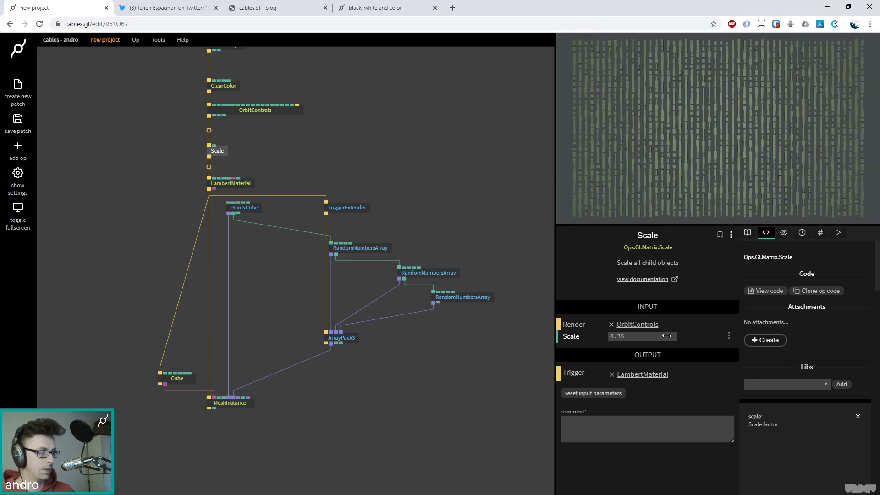
click(441, 197)
Step: Set the first RandomNumbersArray's range to Min 1 and Max 2, and the second one's Max to 3
click(374, 250)
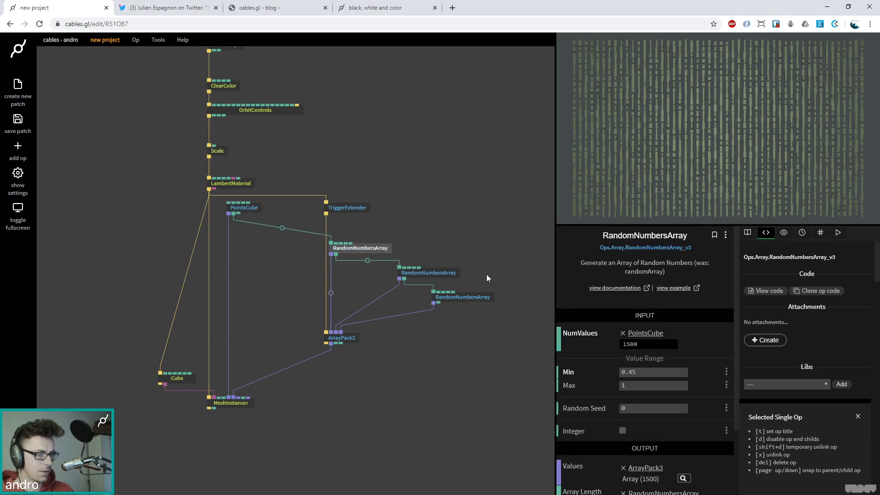
double_click(641, 372)
text(1)
click(644, 384)
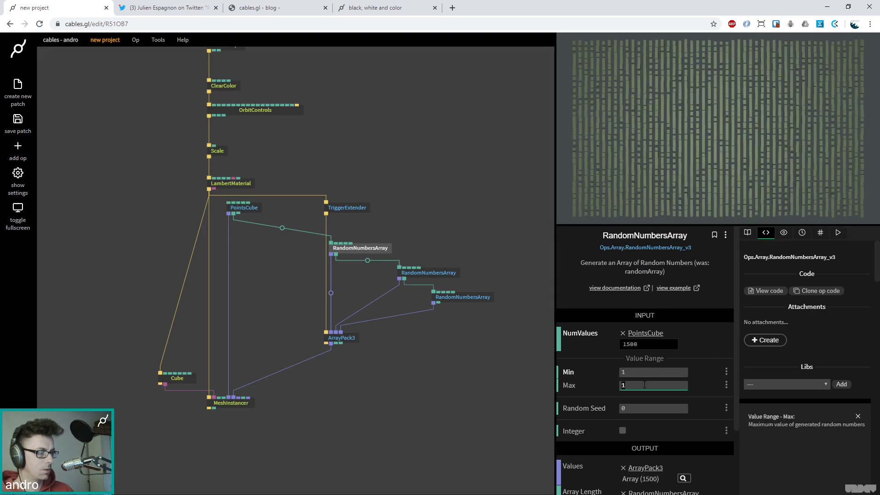
text(2)
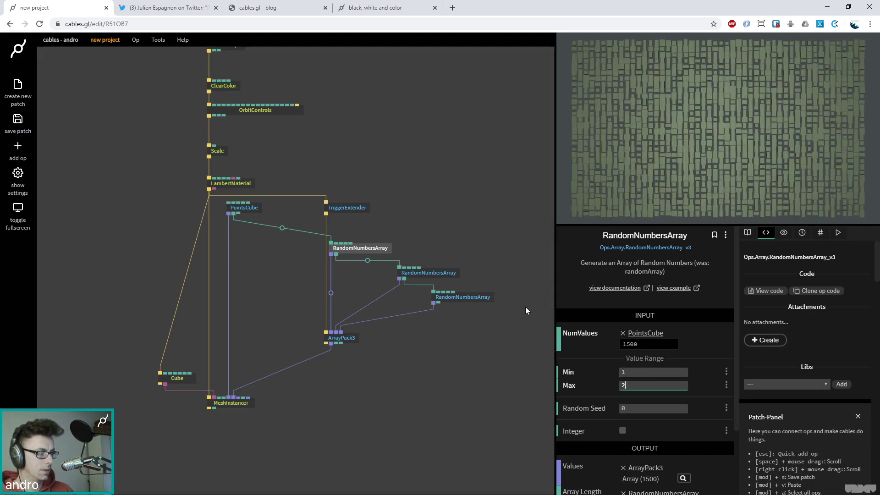
click(428, 273)
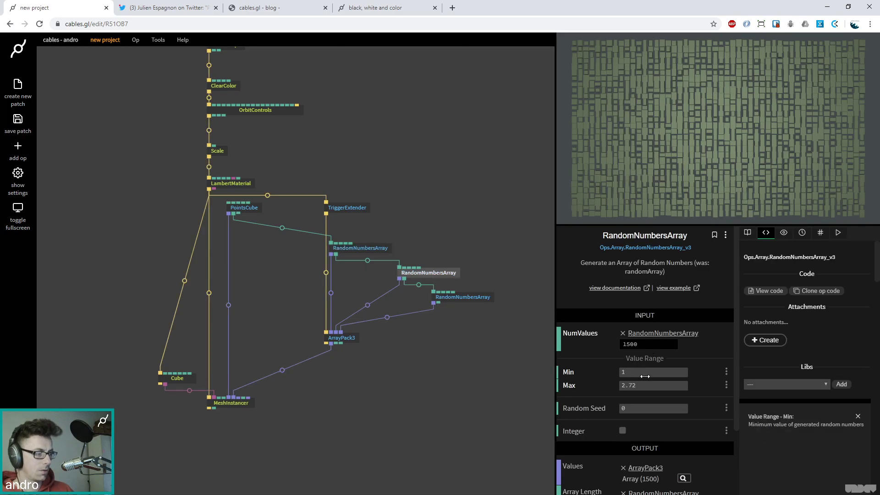
mouse_move(644, 385)
mouse_down()
mouse_move(671, 385)
mouse_move(636, 382)
mouse_up()
drag(745, 204, 722, 161)
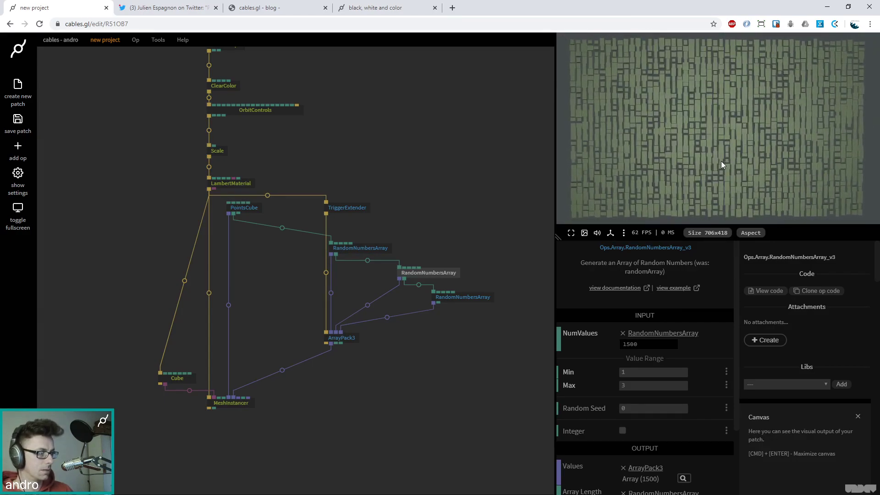
Step: Add an Array op beyond the third RandomNumbersArray, with its Array Length fed by that op's array length output
drag(477, 173, 416, 140)
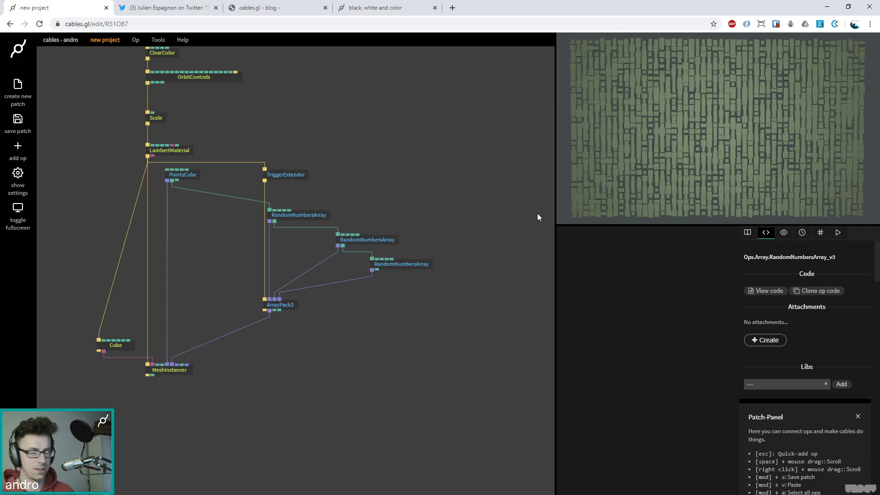
scroll(385, 233, down, 2)
scroll(397, 292, down, 2)
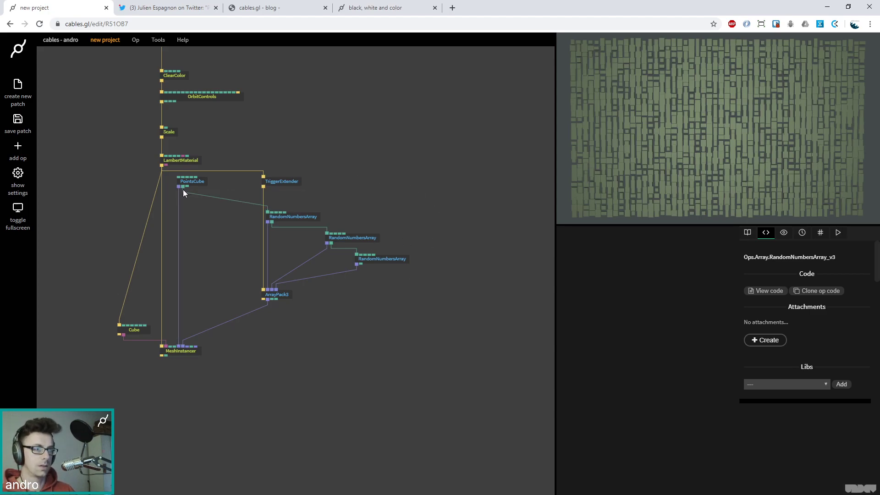
drag(409, 312, 328, 323)
drag(282, 275, 381, 278)
key(BackSpace)
text(array)
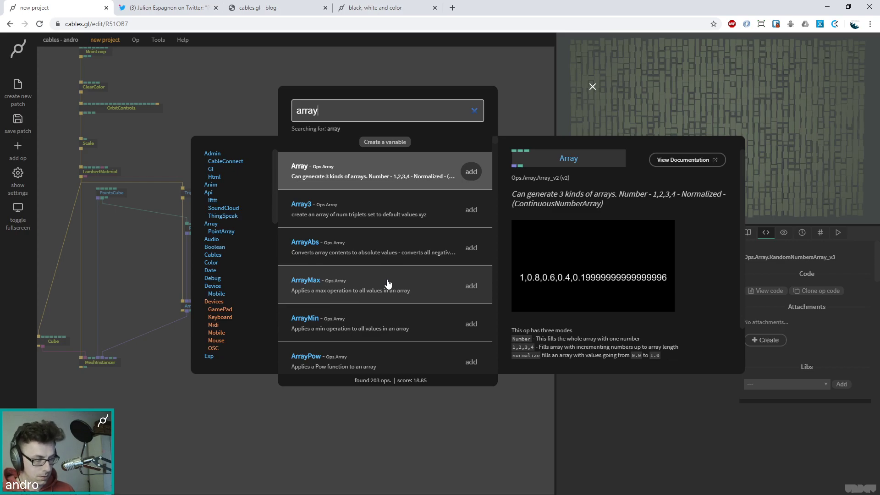
key(Return)
drag(402, 284, 384, 294)
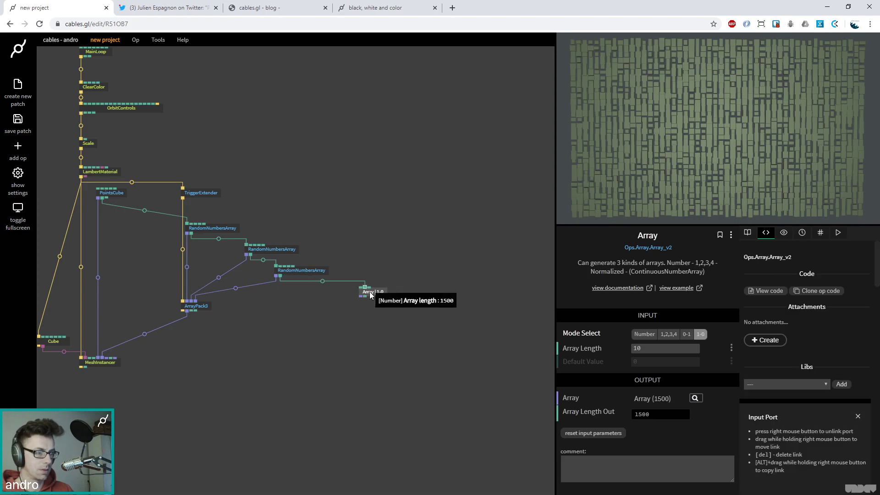
drag(365, 290, 354, 302)
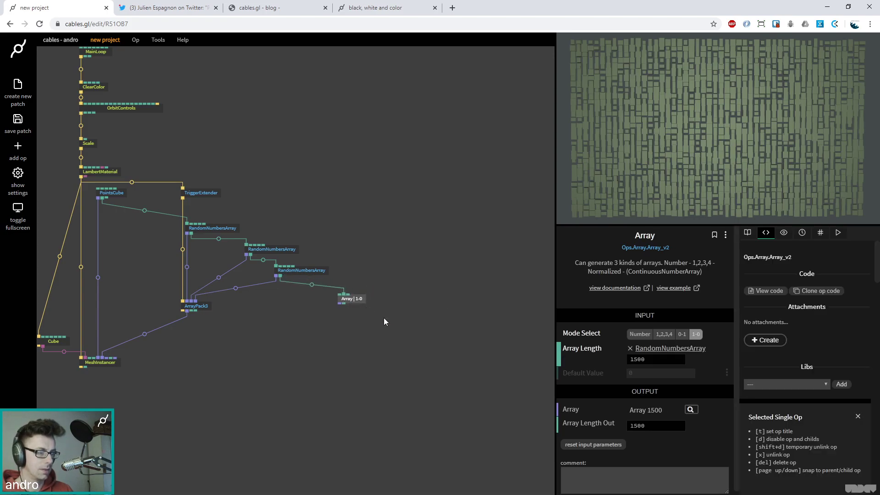
Step: Go through the new Array op's modes and set it to Number
click(638, 337)
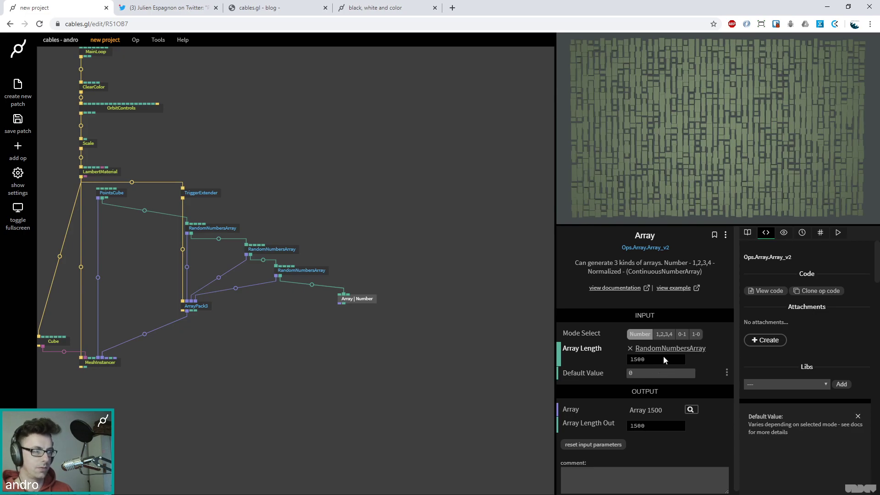
click(664, 334)
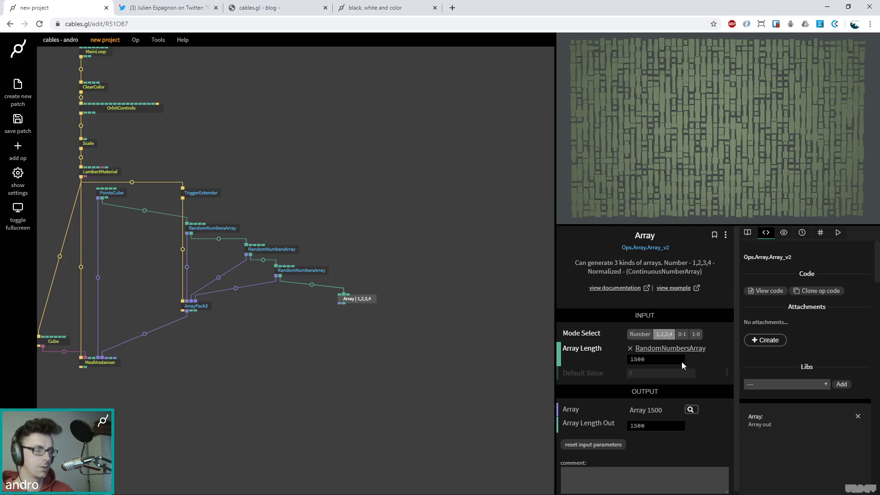
click(681, 334)
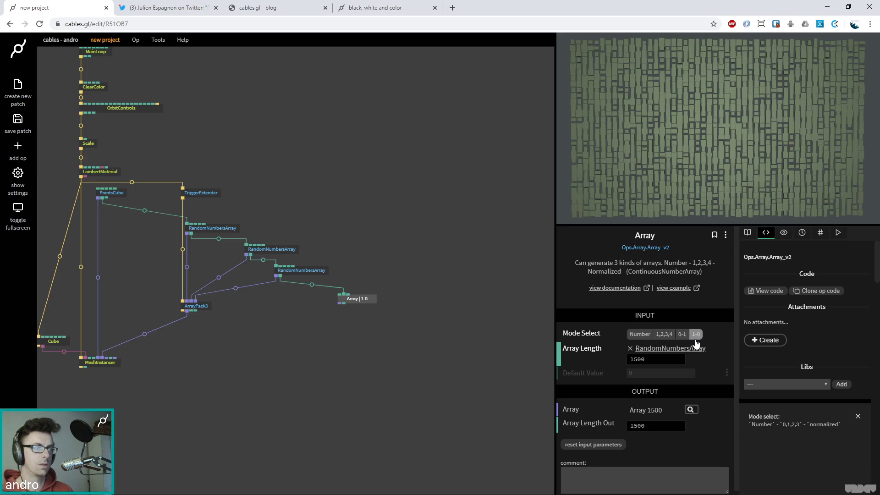
click(640, 335)
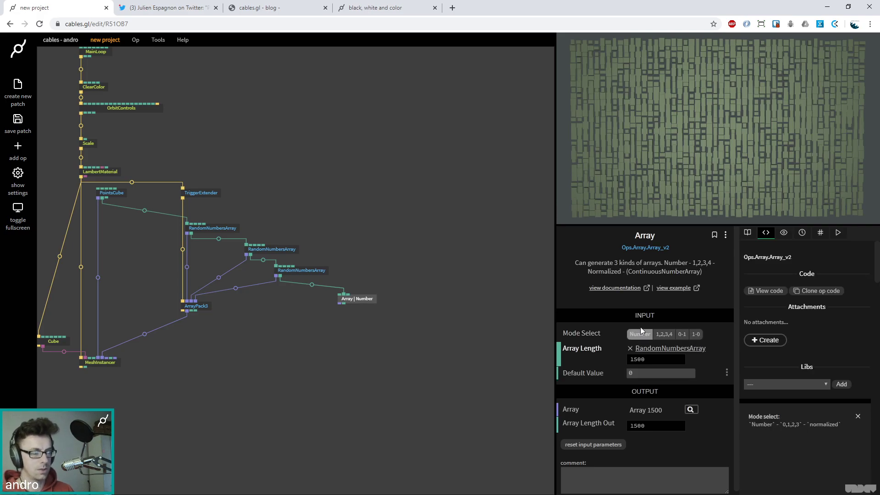
Step: Add an ArrayPack3 op below the Array op, with the Array's output feeding its Array 1 input
drag(342, 307, 348, 349)
text(arraypa)
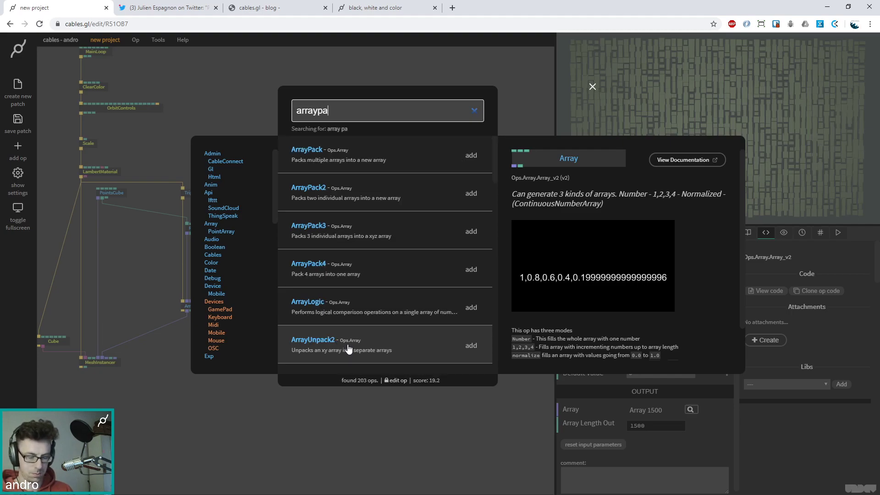
text(ck)
key(Down)
key(Down)
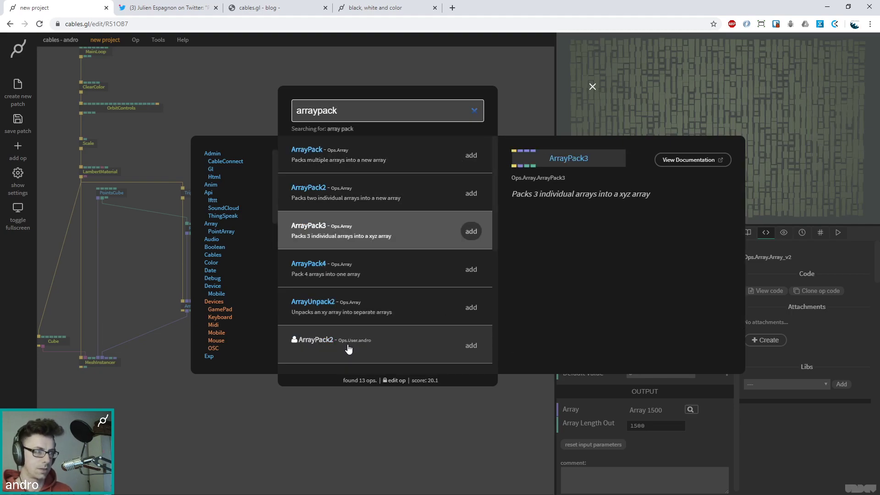
key(Return)
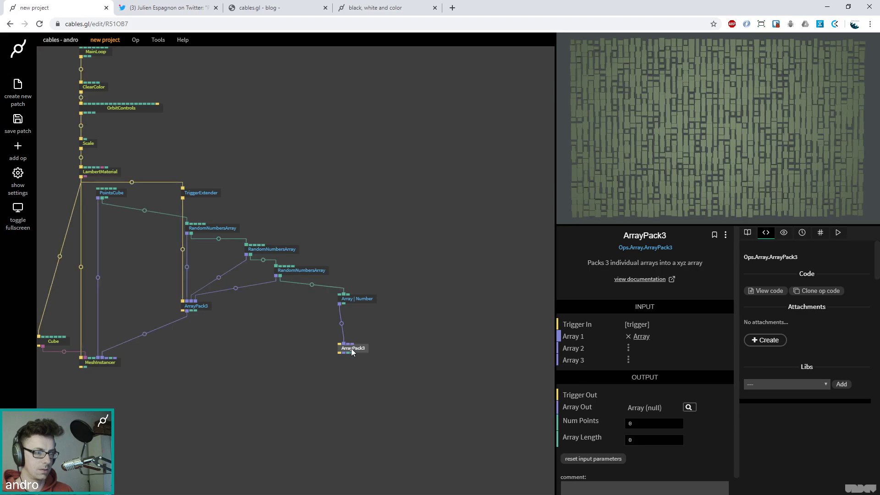
Step: Branch a second TriggerExtender off the first one and link it to the new ArrayPack3's Trigger In
drag(180, 311, 330, 220)
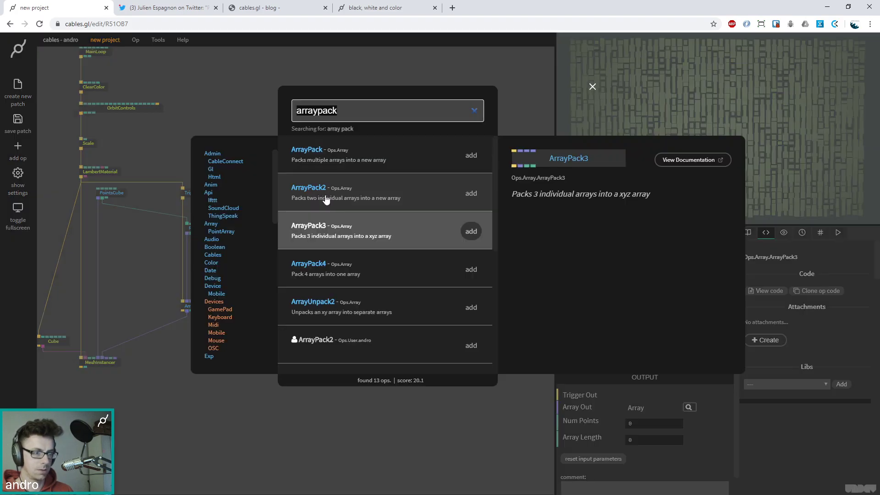
text(triggere)
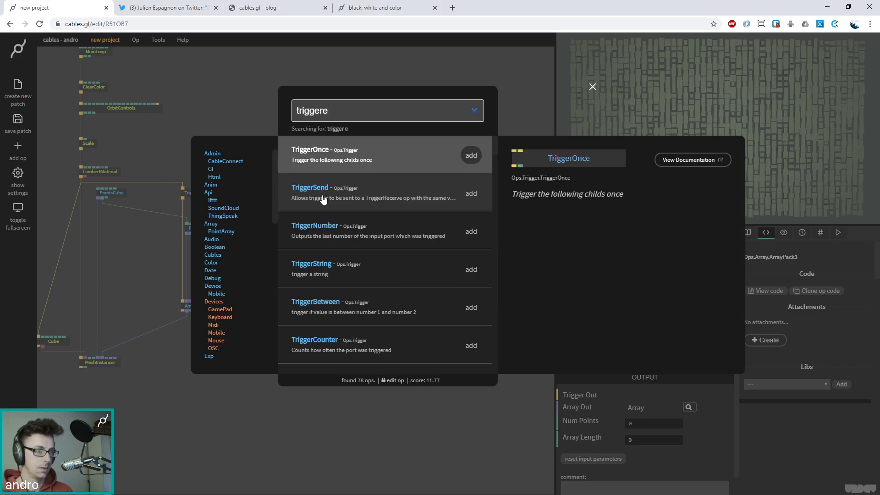
text(xt)
key(Return)
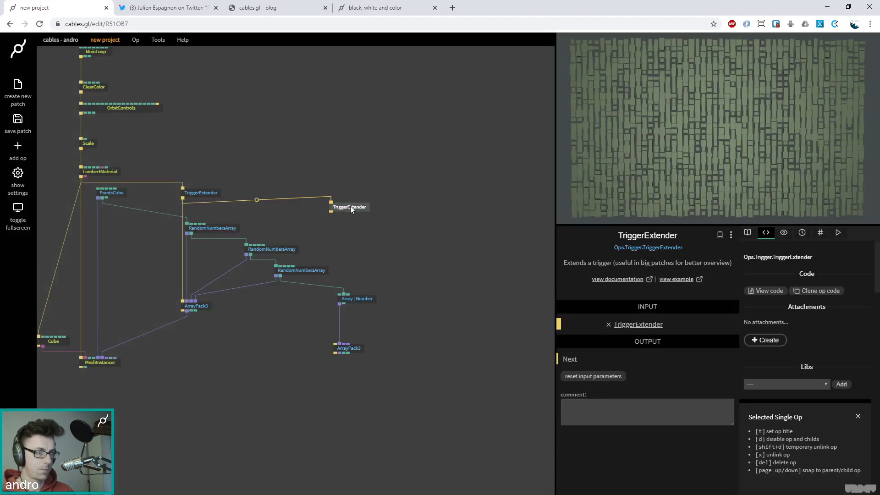
drag(352, 210, 335, 350)
Step: Link the Array op's output to the new ArrayPack3's Array 2 input as well
click(344, 350)
click(350, 300)
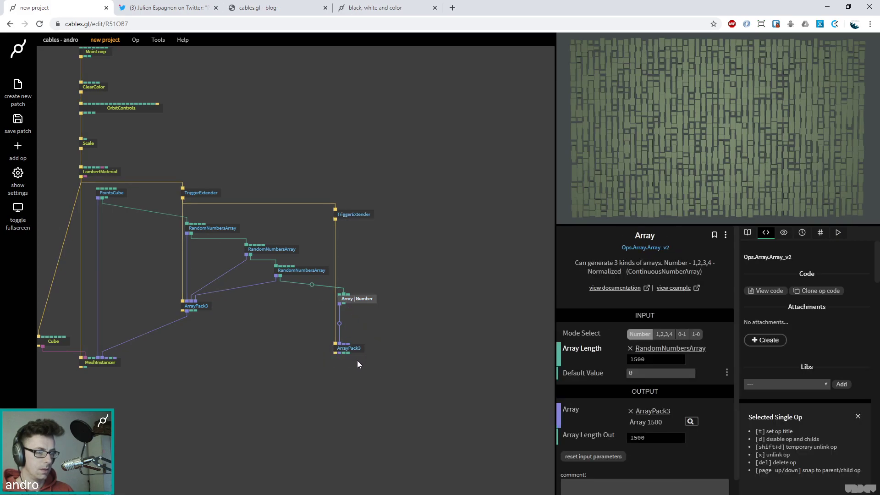
click(343, 348)
mouse_move(348, 345)
mouse_down()
mouse_move(340, 300)
mouse_move(347, 343)
mouse_up()
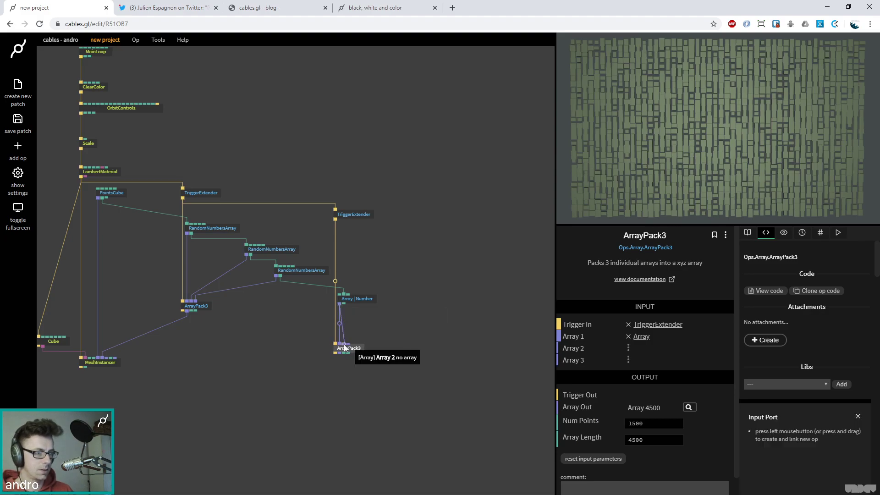
scroll(367, 323, up, 3)
Step: Duplicate the Array op and connect the copy's output to the new ArrayPack3's Array 3 input
click(356, 277)
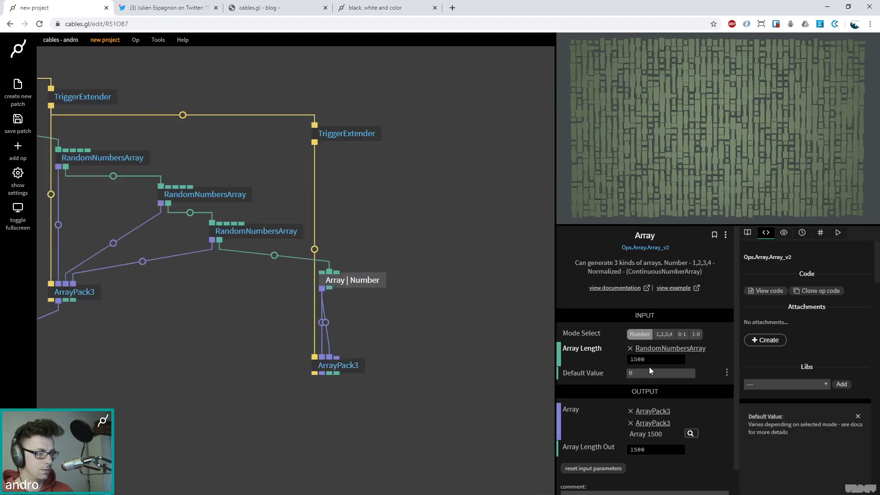
click(472, 334)
click(363, 288)
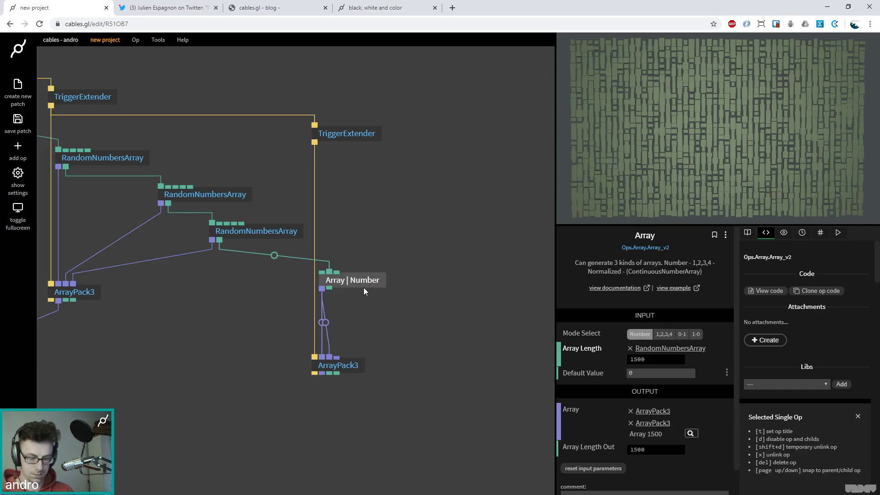
key(ctrl+c)
key(ctrl+v)
drag(372, 304, 452, 280)
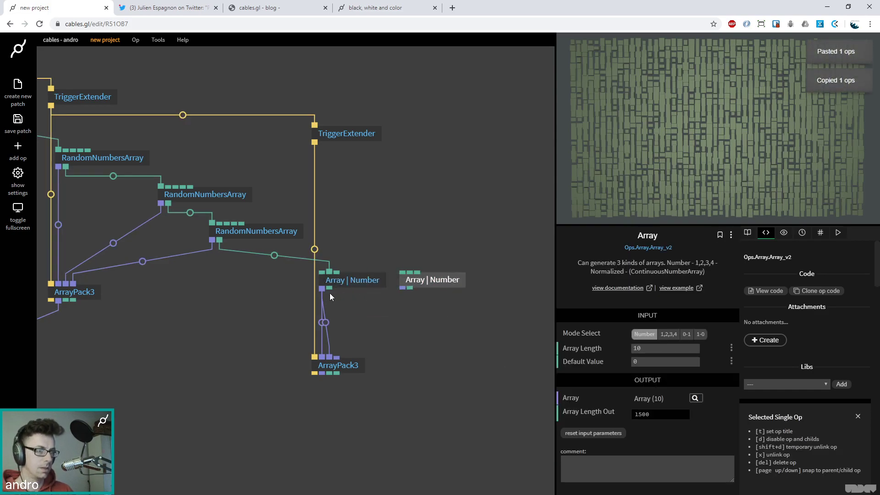
drag(331, 287, 329, 357)
click(461, 266)
drag(353, 309, 353, 376)
Step: Check the new ArrayPack3's parameters, then connect its Array Out to MeshInstancer's Rotations input
click(358, 365)
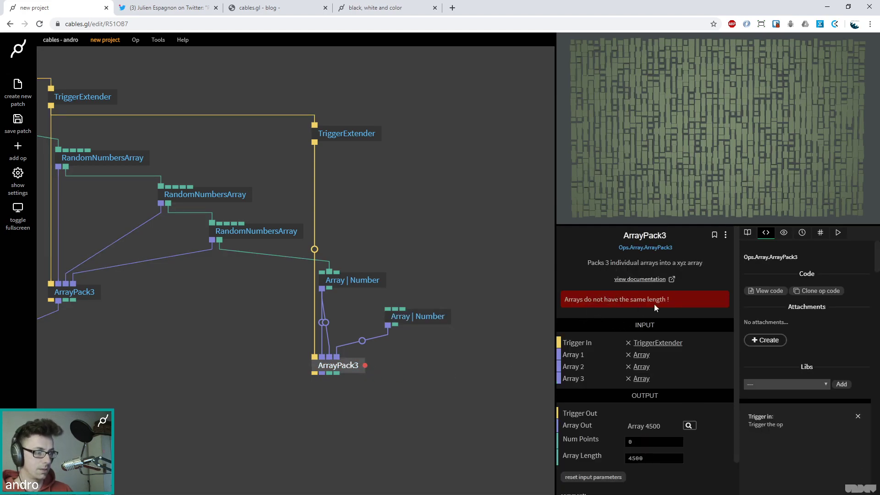
scroll(628, 394, down, 1)
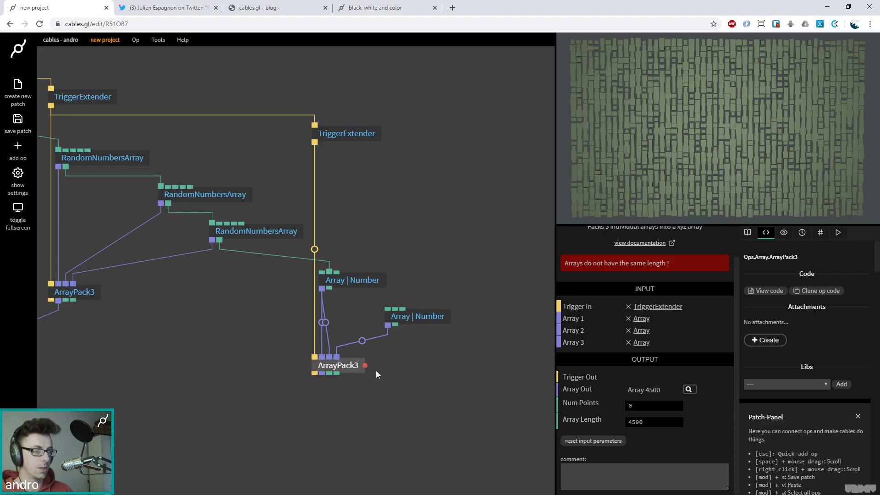
scroll(334, 353, down, 4)
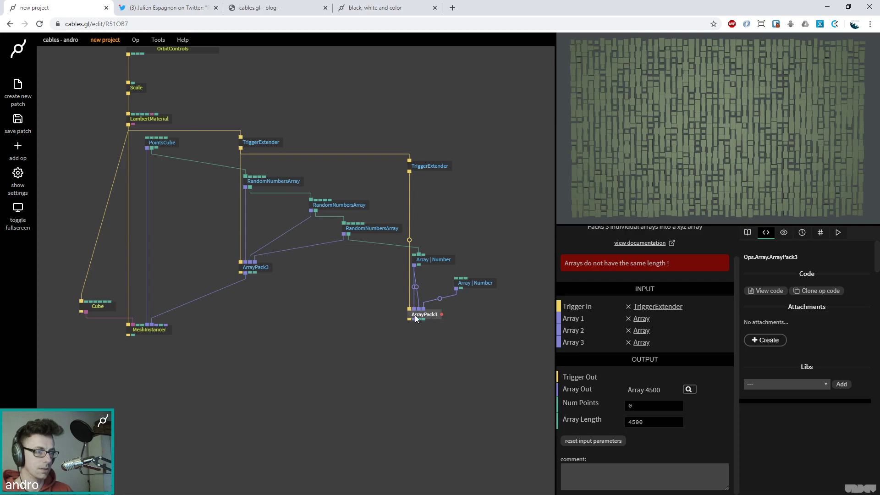
drag(415, 319, 166, 331)
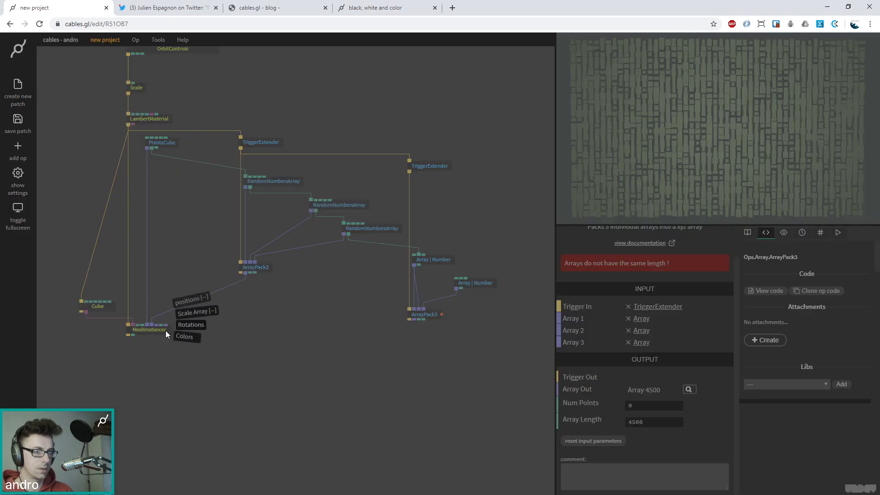
click(192, 325)
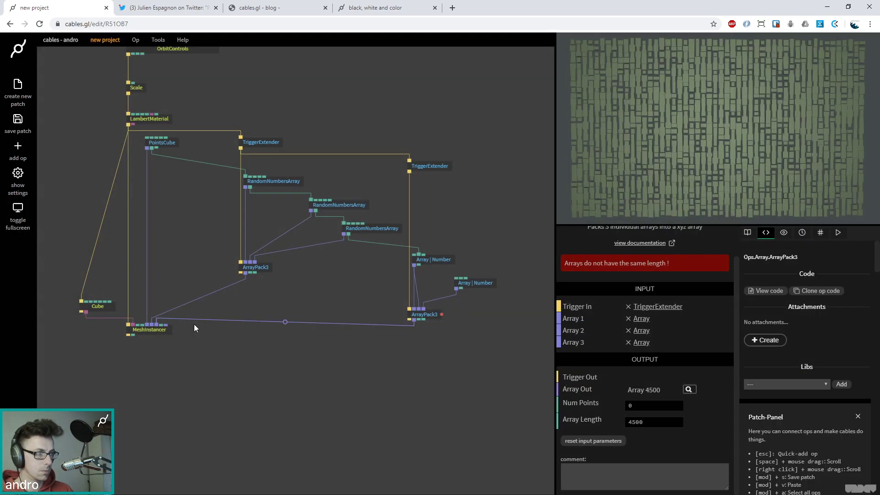
Step: Set the duplicated Array's Default Value to 14.27, feed its Array Length from the first Array's length output, and move it closer
click(473, 284)
drag(663, 357, 685, 357)
click(435, 315)
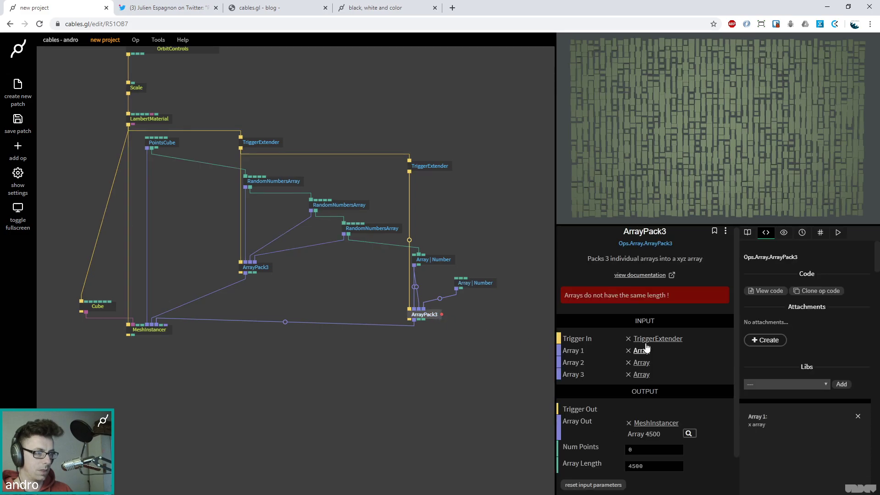
drag(417, 265, 477, 282)
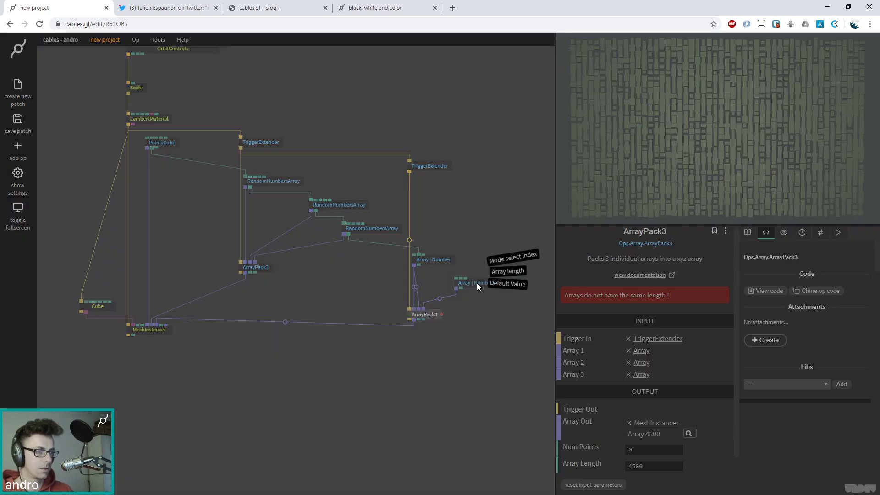
click(501, 272)
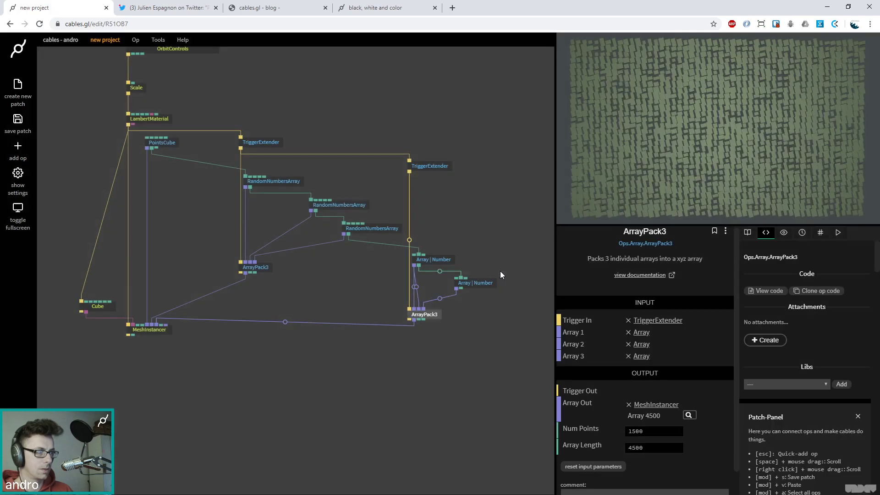
drag(479, 281, 464, 281)
click(464, 280)
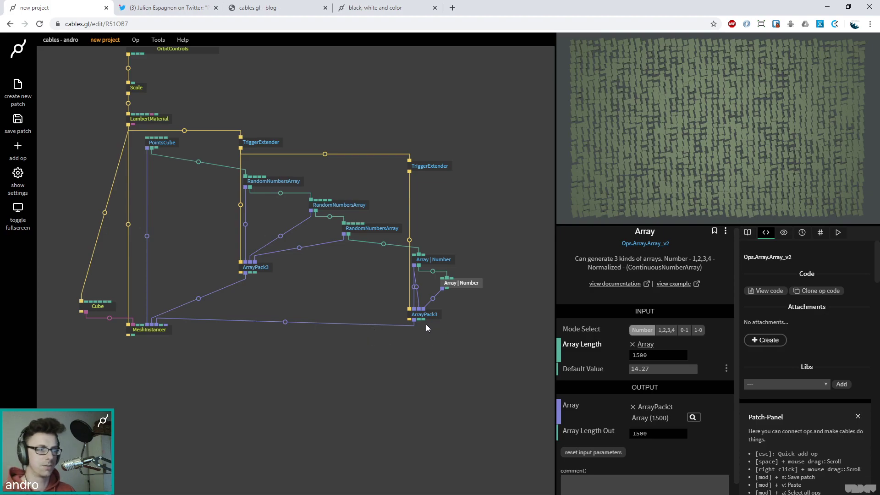
Step: Move the duplicated Array op closer to the rotation ArrayPack3 and set its Default Value to 45
click(466, 286)
mouse_move(473, 278)
mouse_down()
mouse_move(461, 282)
mouse_move(467, 291)
mouse_up()
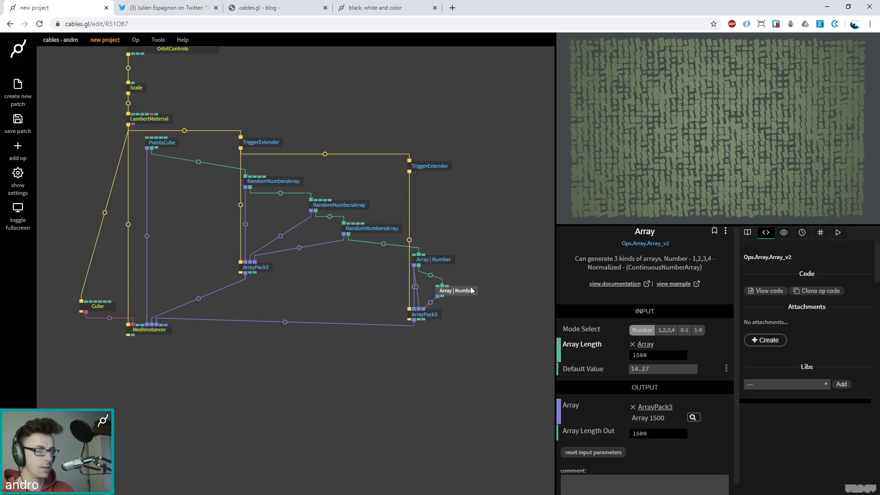
drag(663, 368, 714, 369)
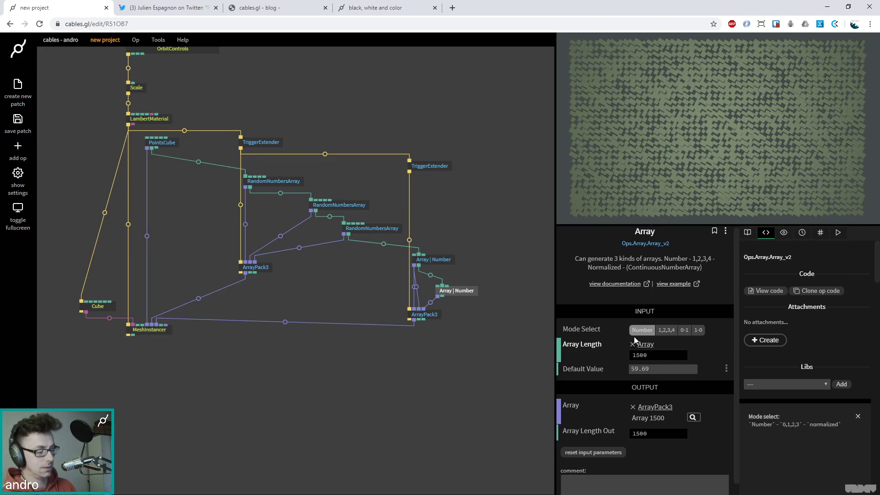
click(653, 369)
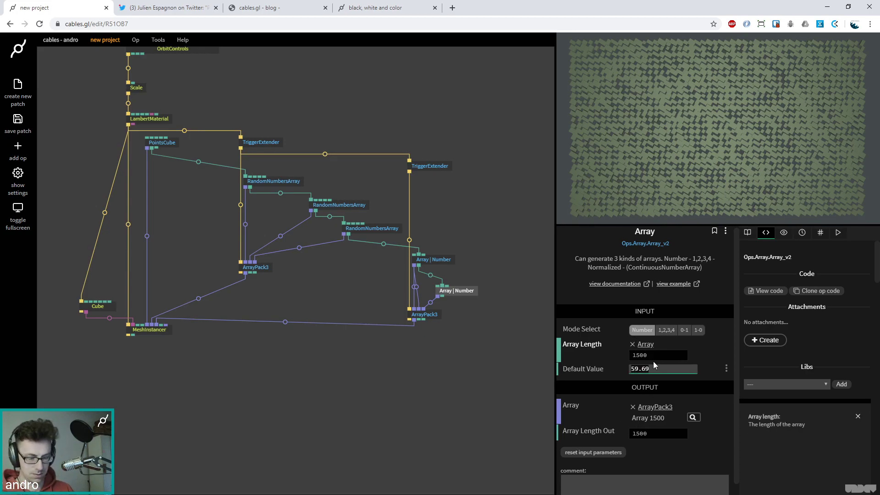
text(45)
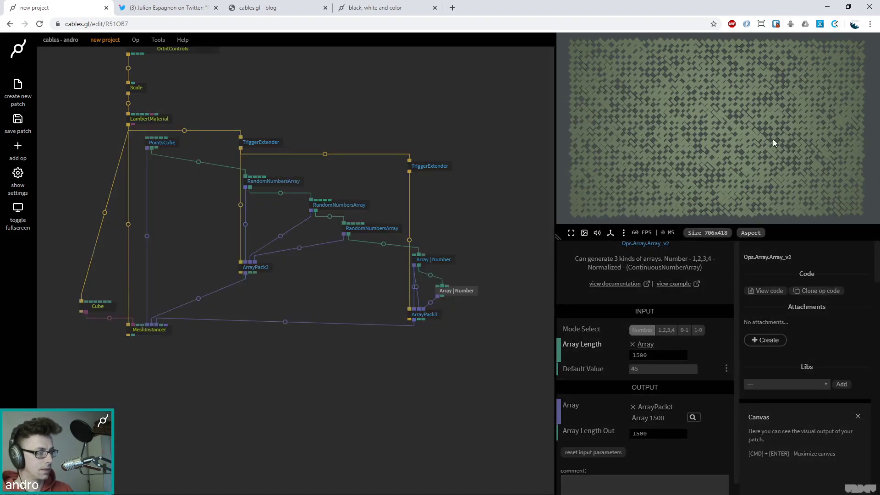
drag(772, 139, 713, 137)
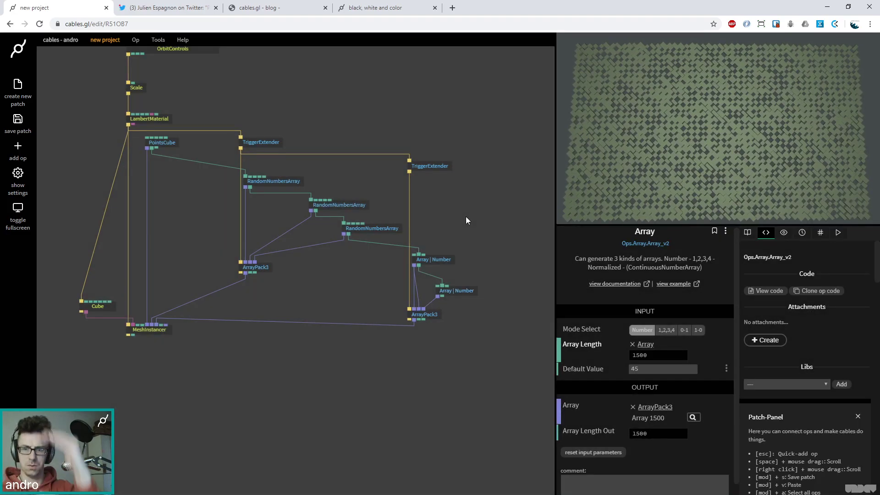
Step: Set the middle RandomNumbersArray's Max to 6.91 and orbit the rendered rectangles to check their layering
click(351, 207)
mouse_move(653, 385)
mouse_down()
mouse_move(683, 385)
mouse_move(641, 383)
mouse_up()
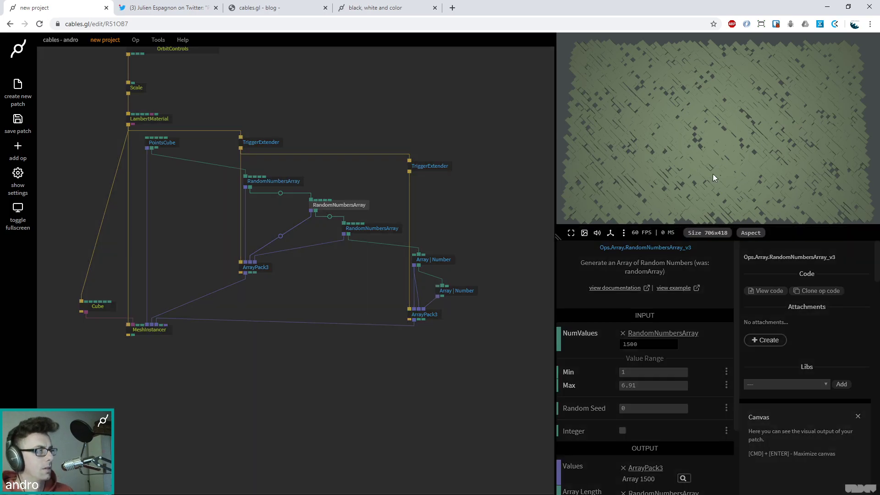
drag(713, 174, 748, 185)
drag(856, 188, 707, 147)
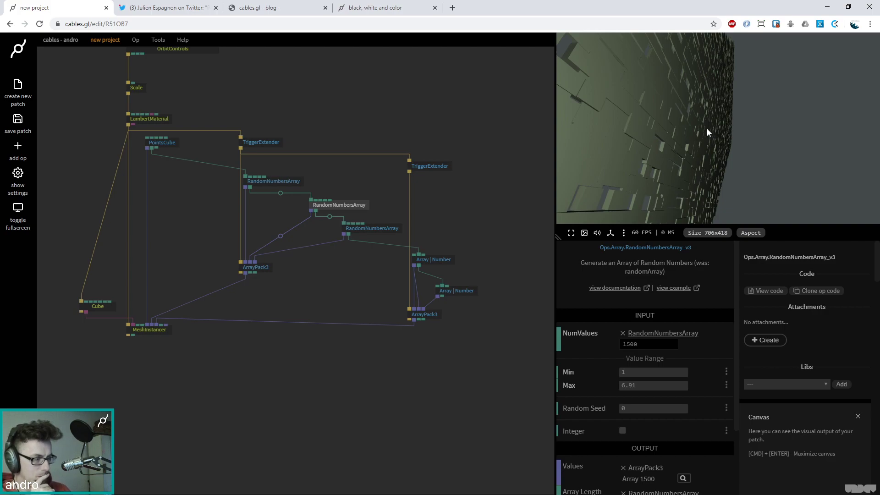
drag(724, 136, 686, 133)
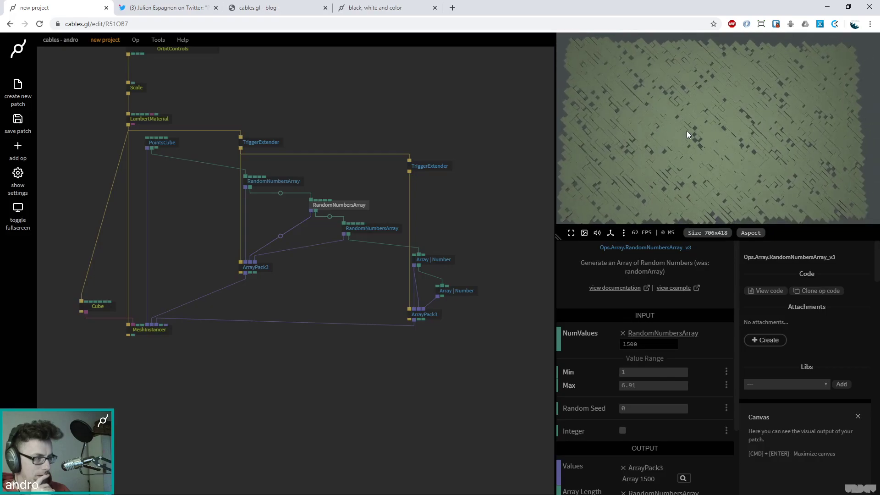
Step: Compare with the "Playing with rectangles" reference image, then inspect the values in PointsCube's Array Out
click(158, 6)
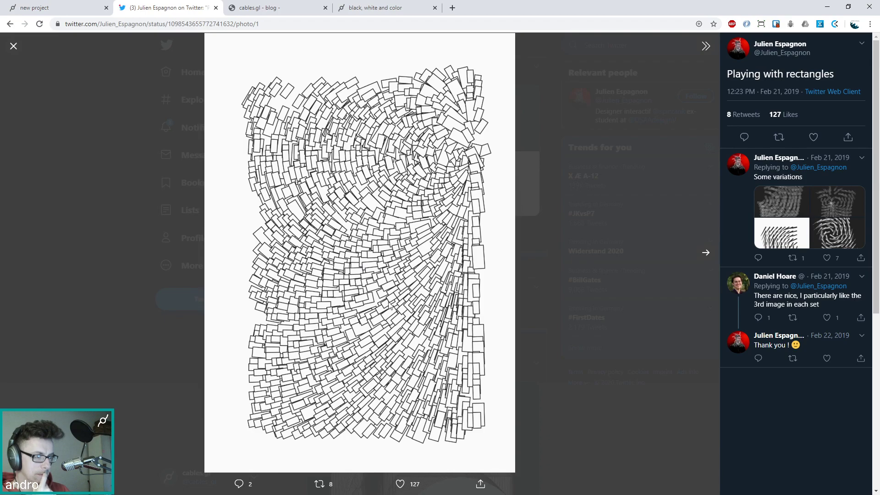
click(77, 13)
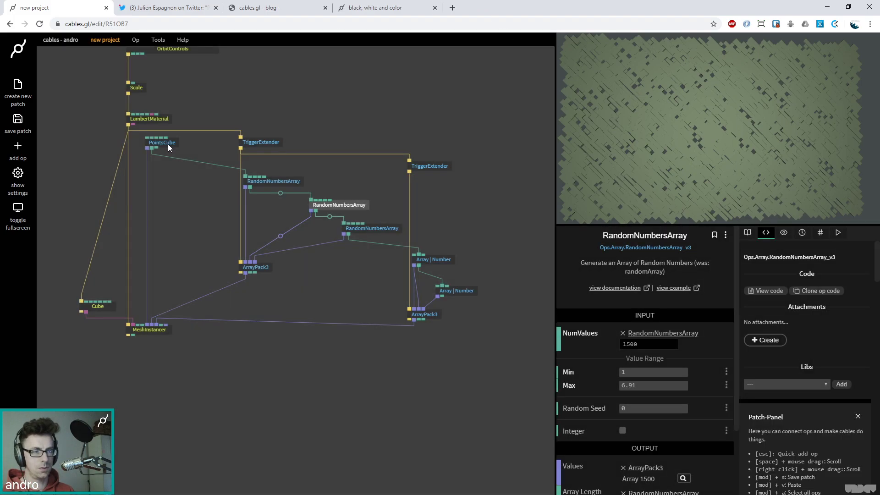
click(168, 143)
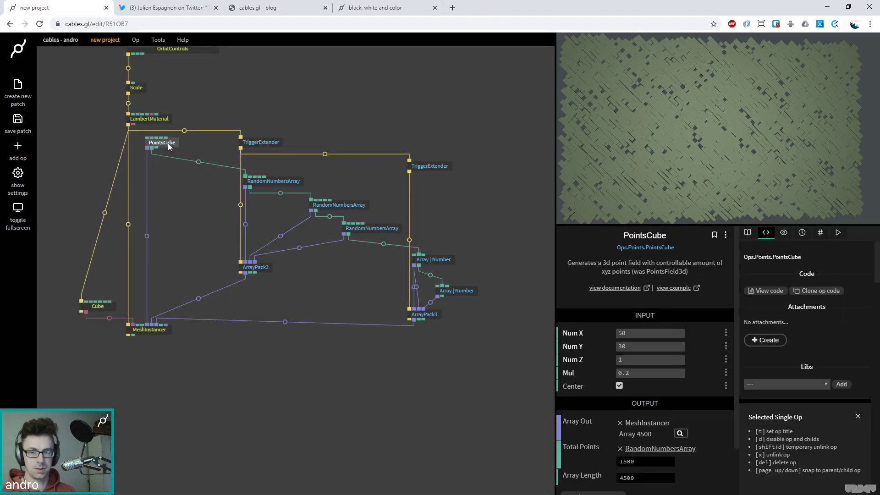
click(679, 433)
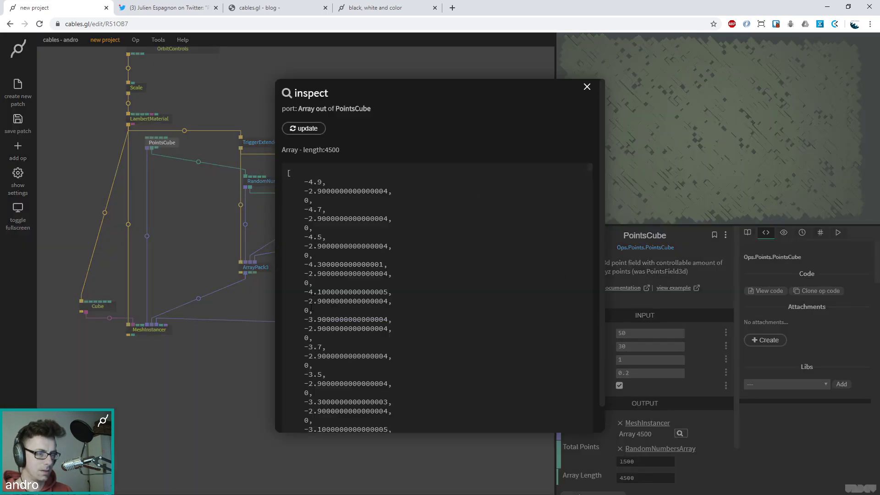
click(586, 87)
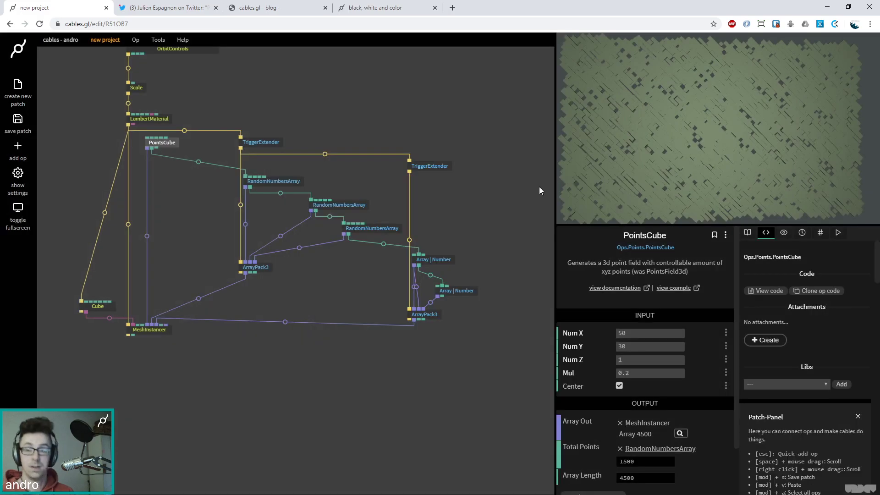
Step: Insert an ArrayUnpack3 op into the link between PointsCube and MeshInstancer and place it below PointsCube
click(146, 236)
text(arrayunp)
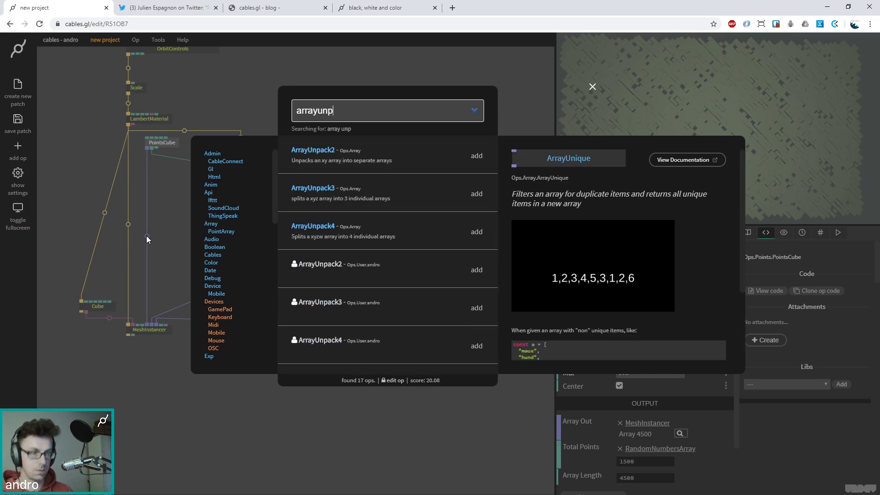
key(Down)
key(Return)
drag(149, 250, 166, 211)
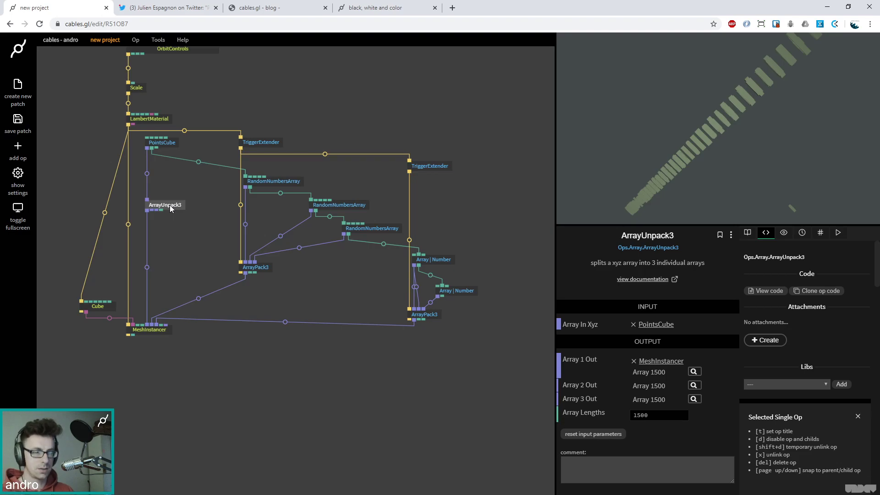
Step: Insert an ArrayPack3 op into the link between ArrayUnpack3 and MeshInstancer and align it under ArrayUnpack3
click(146, 268)
text(arraypack)
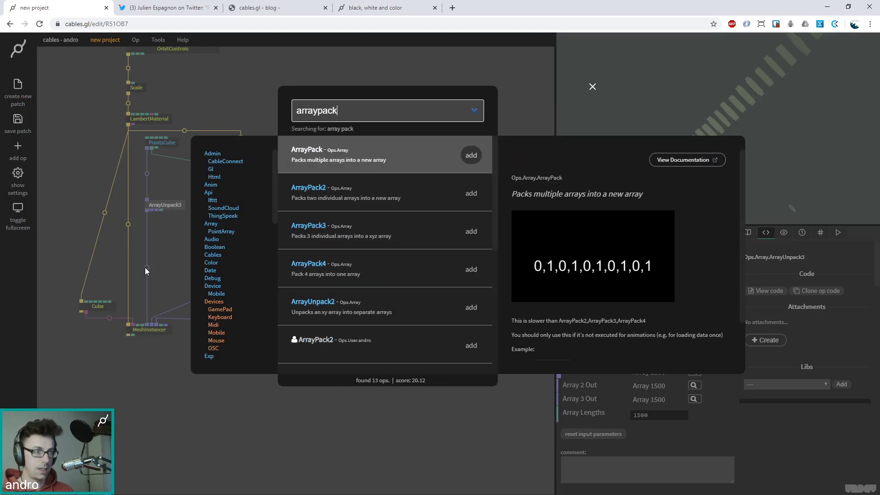
key(Down)
key(Down)
key(Return)
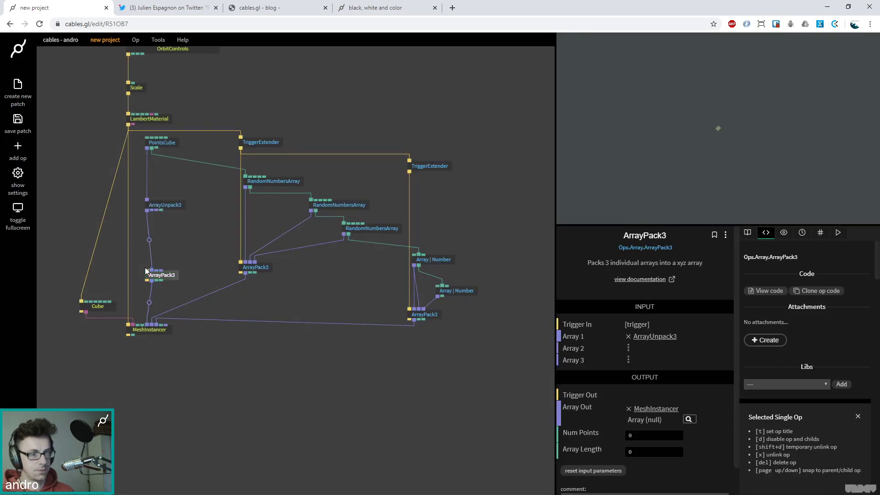
drag(155, 277, 158, 263)
Step: Connect ArrayUnpack3's second and third outputs to ArrayPack3's Array 2 and Array 3, trigger it from LambertMaterial, and move it lower
drag(152, 210, 151, 255)
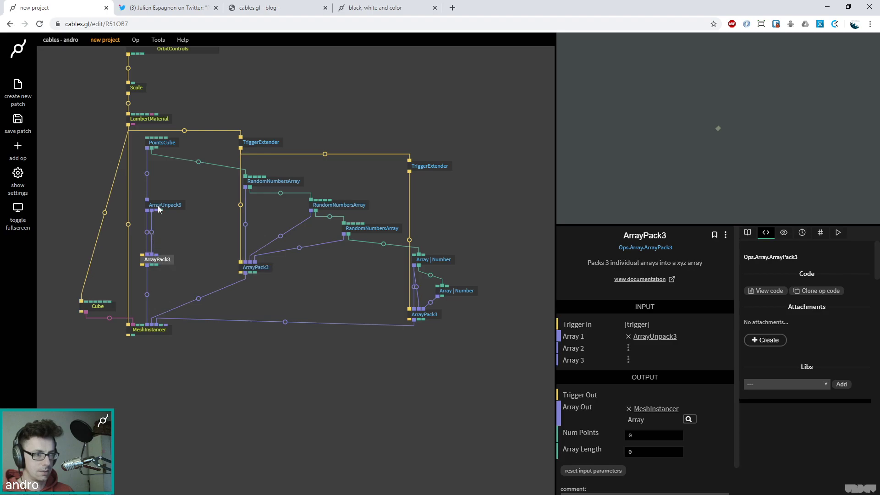
drag(156, 211, 156, 254)
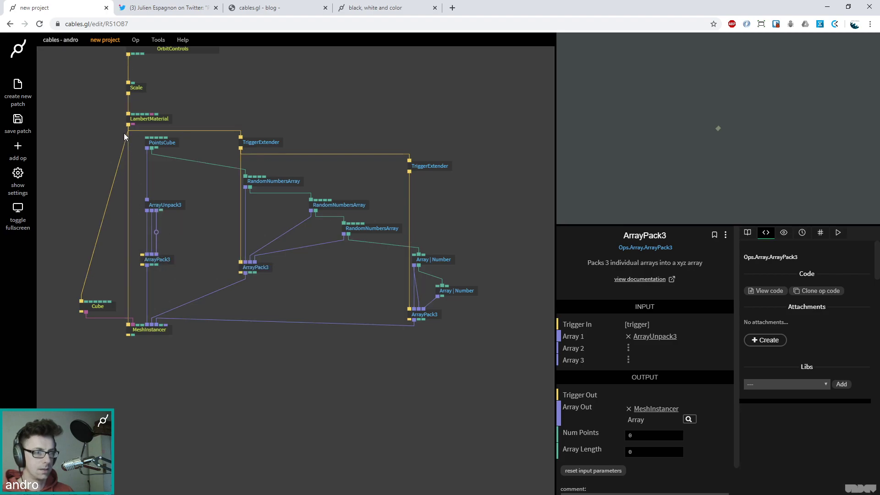
drag(127, 126, 143, 259)
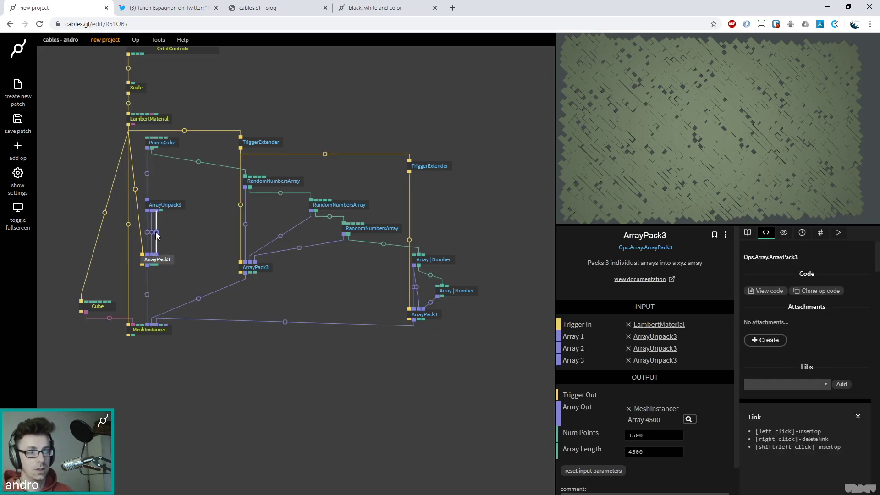
drag(169, 260, 166, 284)
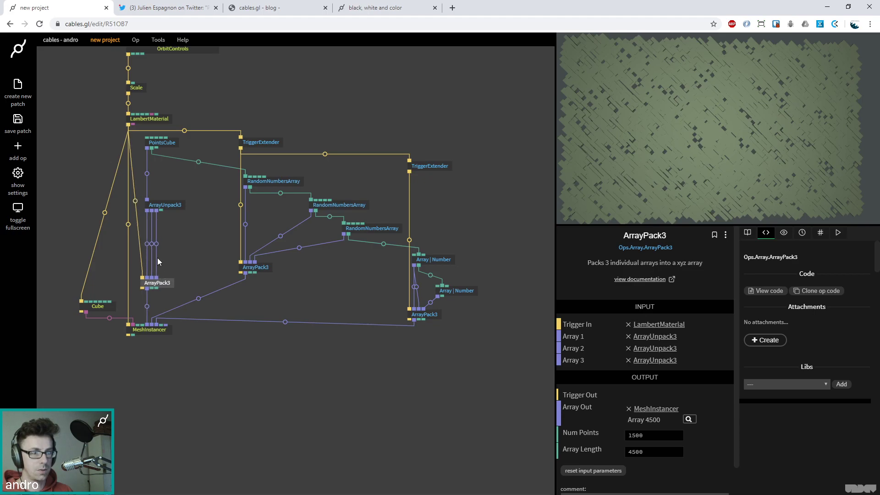
Step: Try offsetting the third position array with an ArraySum op between ArrayUnpack3 and ArrayPack3, then delete that op
click(158, 245)
click(166, 283)
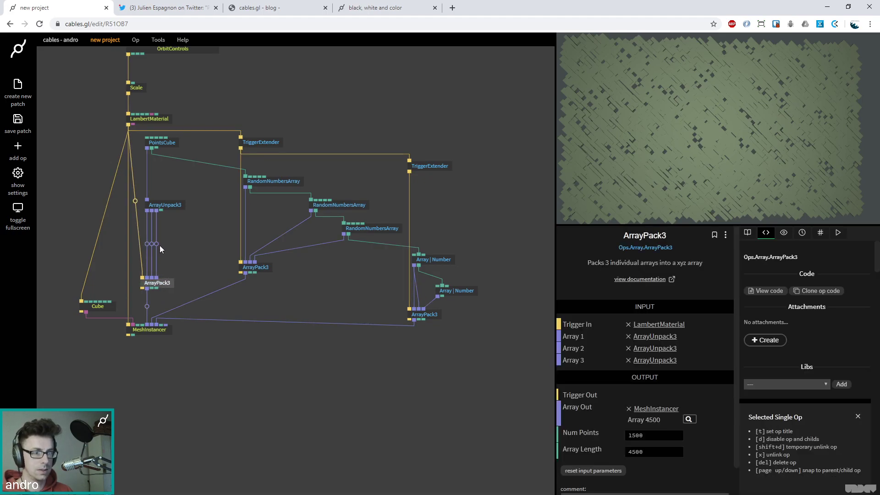
click(158, 243)
text(arrays)
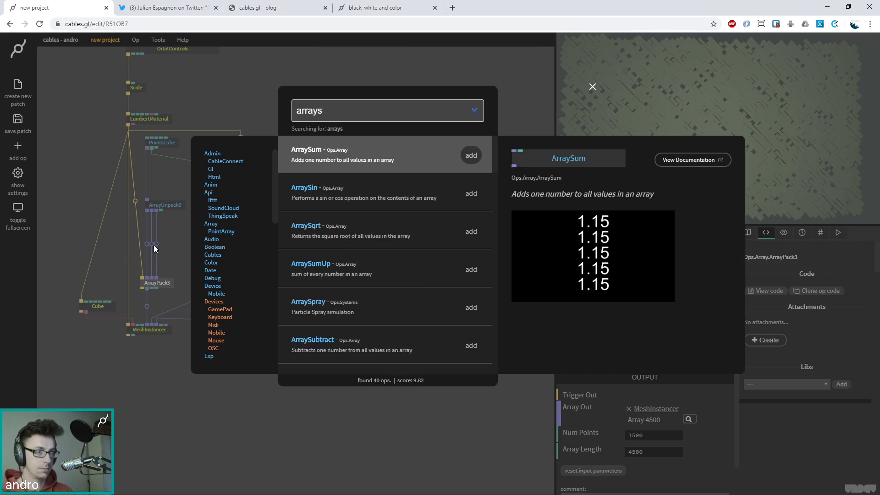
key(Return)
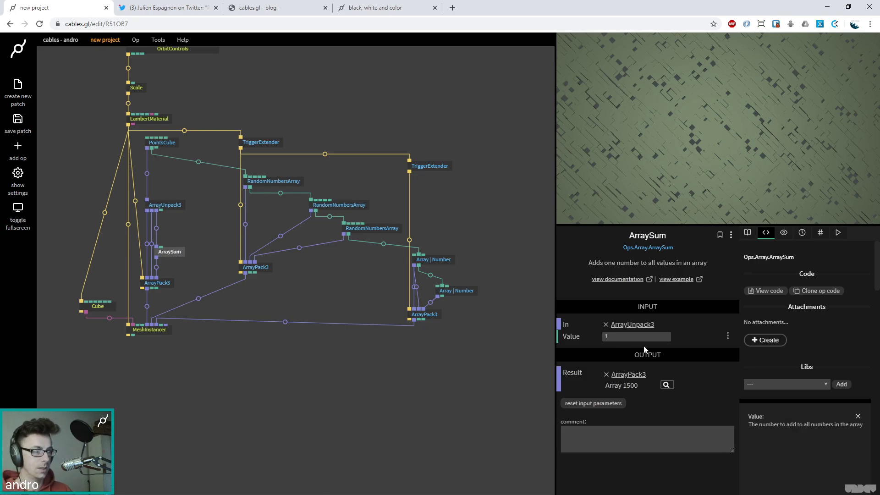
mouse_move(657, 337)
mouse_down()
mouse_move(614, 338)
mouse_move(655, 338)
mouse_up()
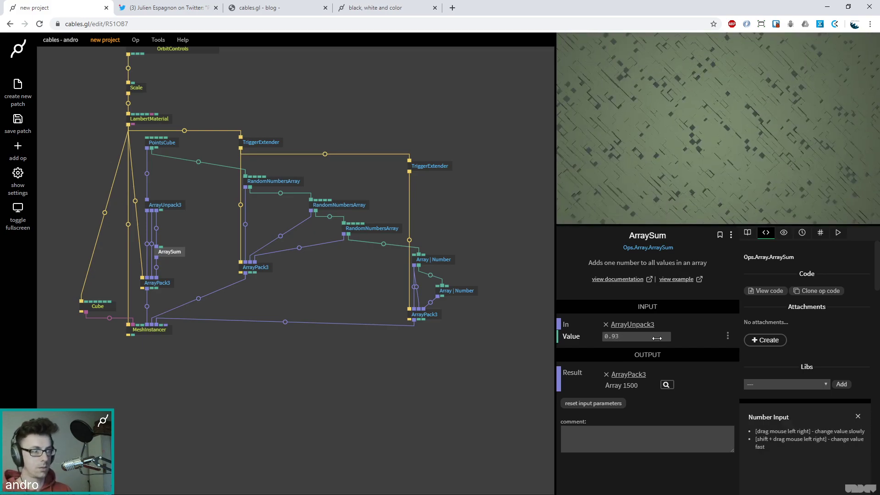
click(176, 252)
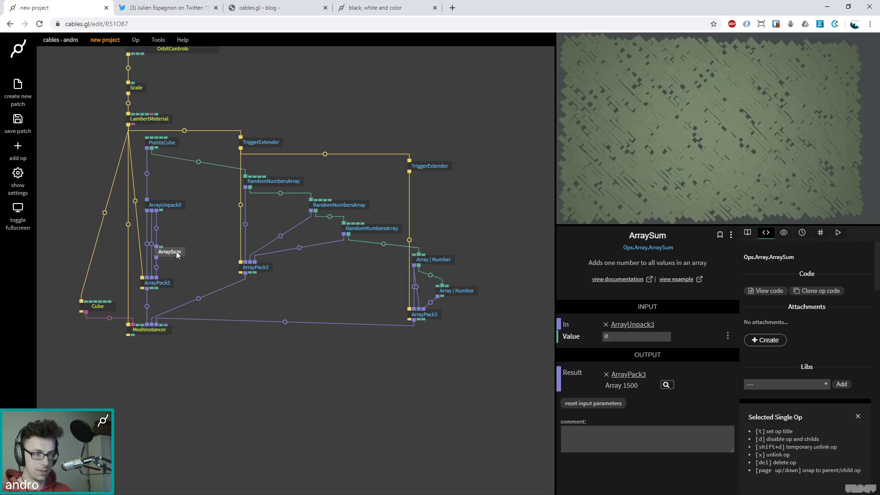
key(Delete)
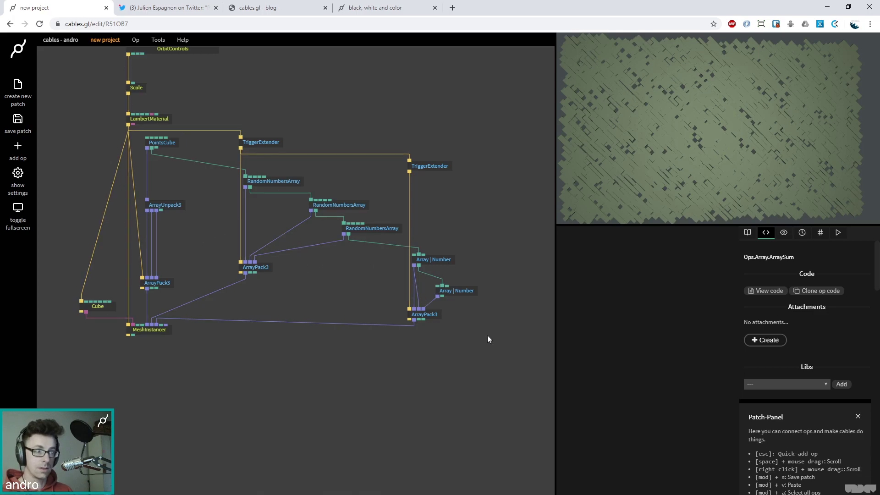
Step: Shift the nine scale and rotation branch ops together away from PointsCube to free space beside ArrayUnpack3
drag(500, 341, 239, 103)
drag(263, 142, 315, 144)
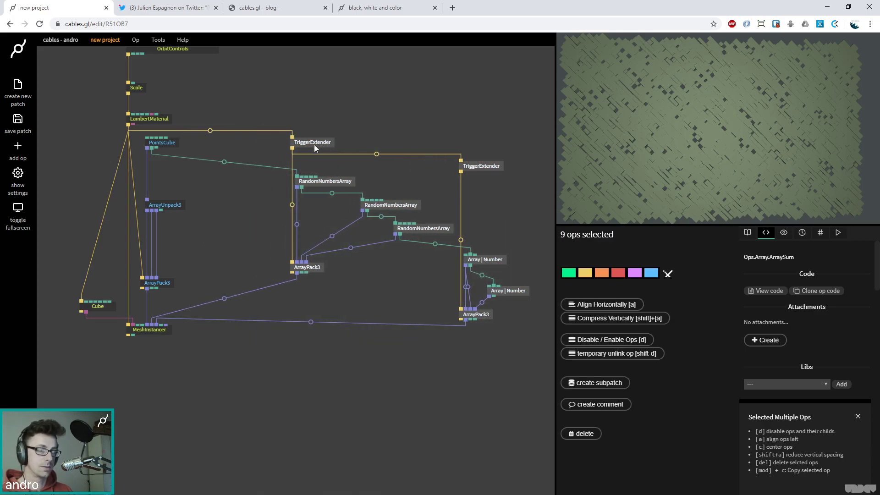
click(315, 145)
click(219, 219)
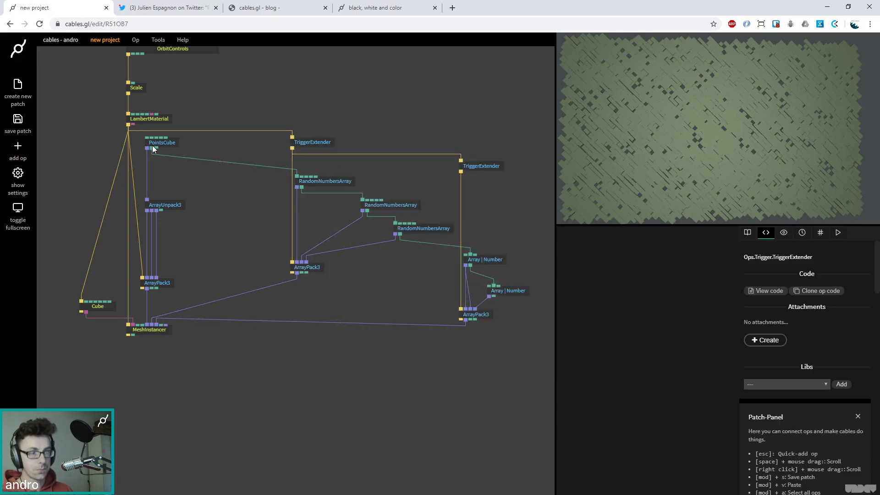
Step: Add a RandomNumbersArray driven by PointsCube's Total Points and place it beside ArrayUnpack3
drag(153, 147, 175, 186)
text(randomnumbers)
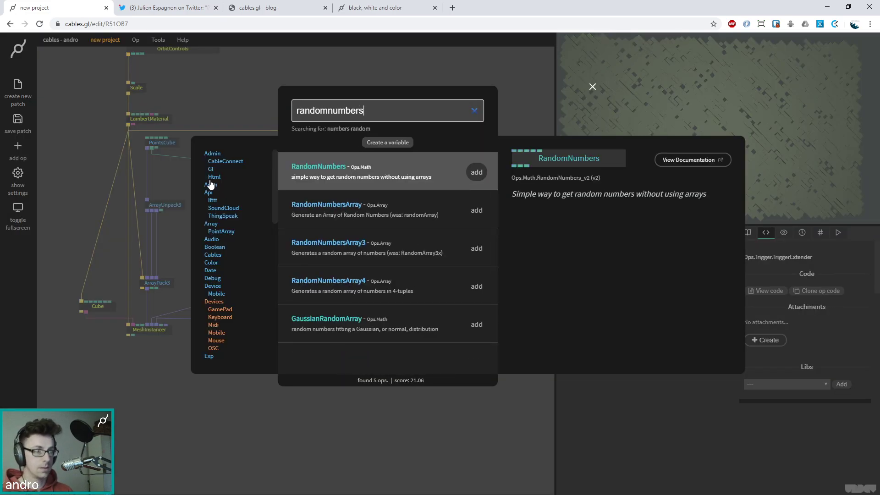
key(Down)
key(Return)
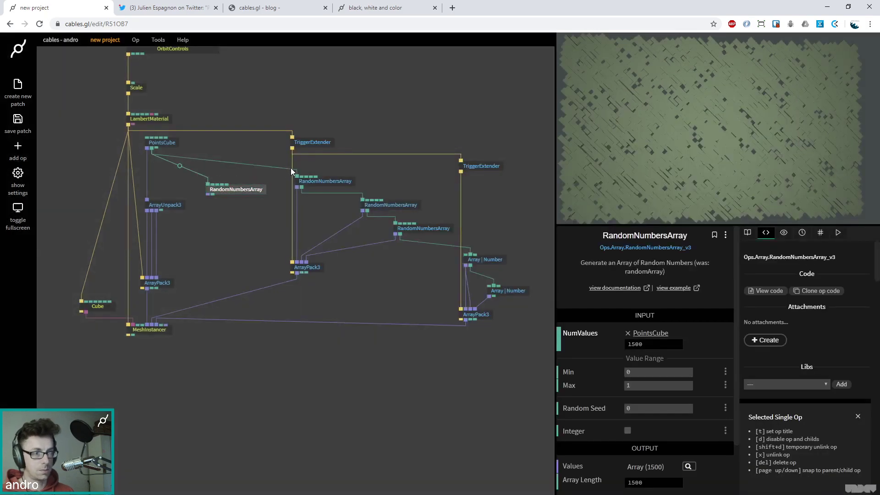
drag(238, 193, 243, 209)
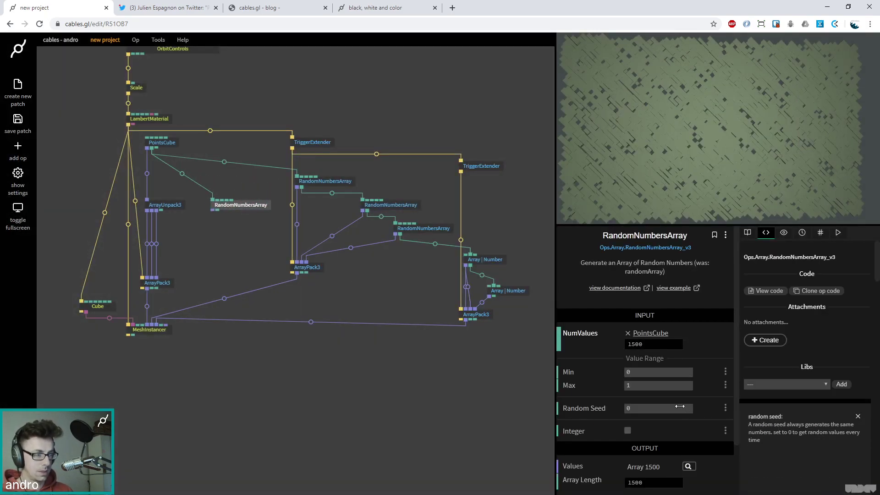
Step: Set the new RandomNumbersArray's value range to Min -1 and Max 0
click(658, 375)
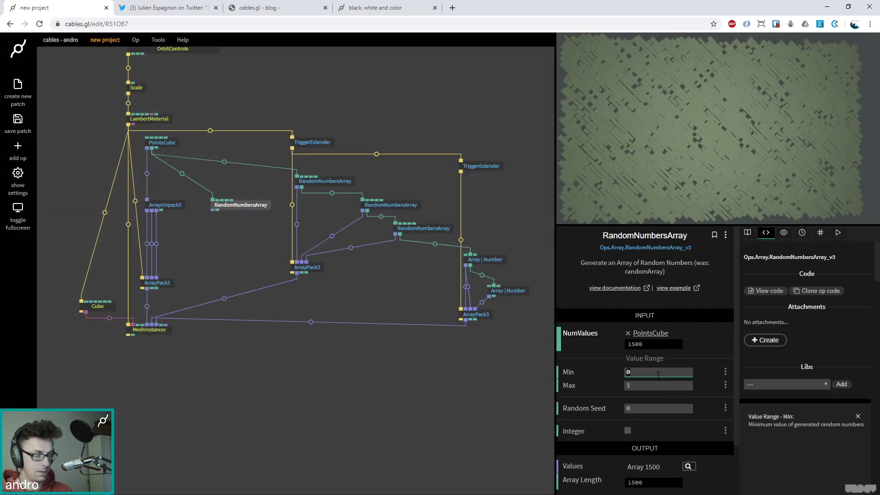
text(-1)
key(Tab)
text(0)
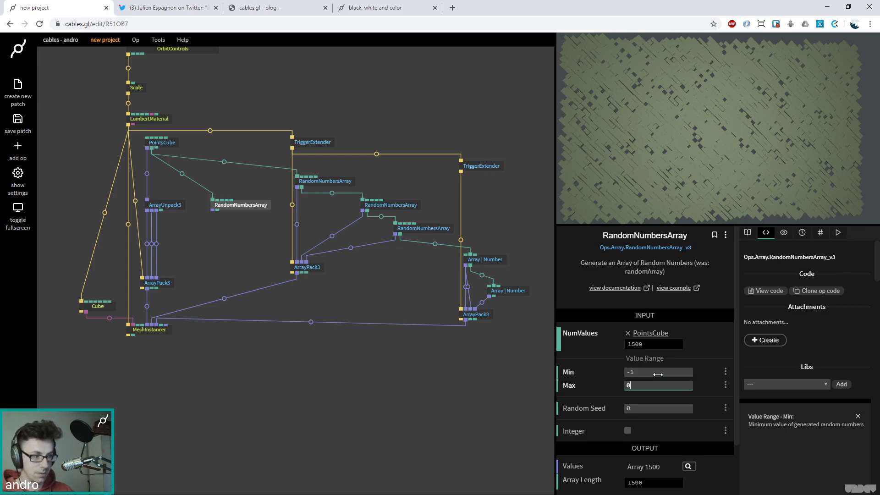
click(238, 206)
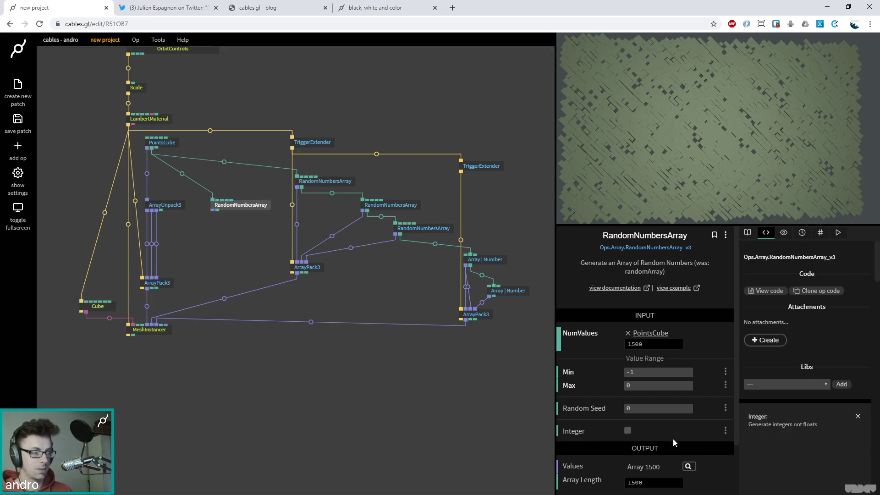
Step: Inspect the new RandomNumbersArray's values and insert an ArrayMathArray op between ArrayUnpack3's third output and the position ArrayPack3
click(688, 466)
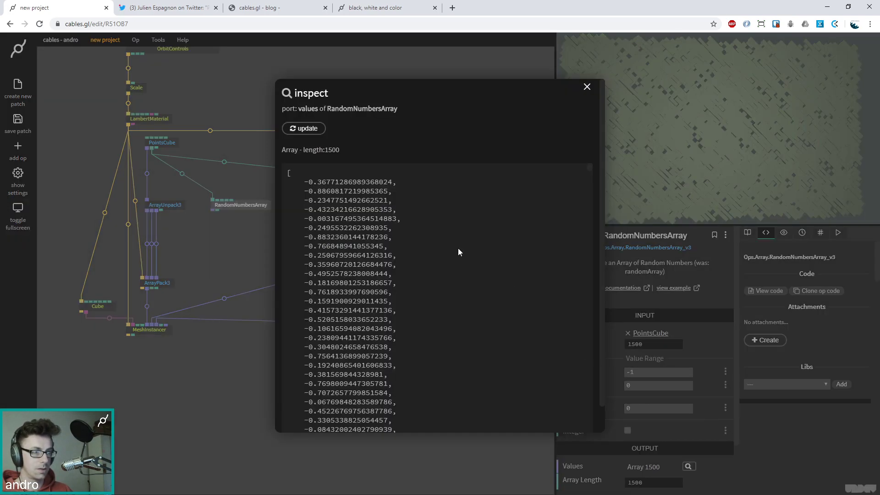
click(587, 87)
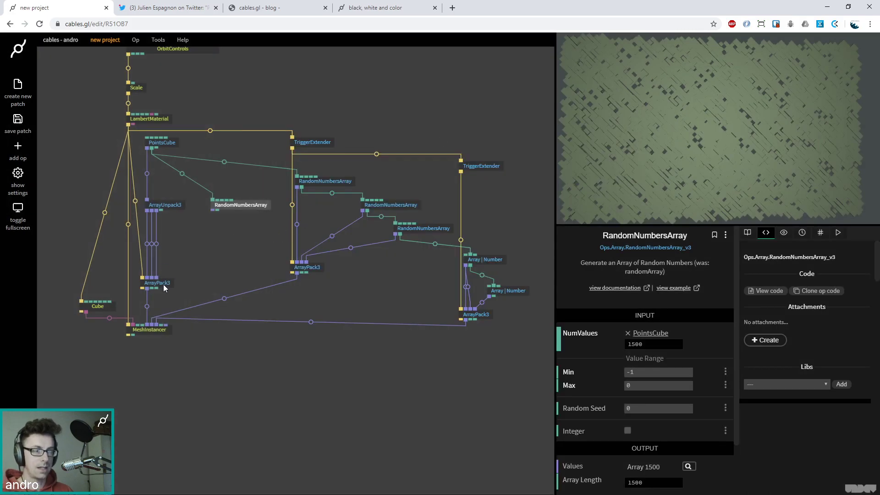
key(Escape)
text(a)
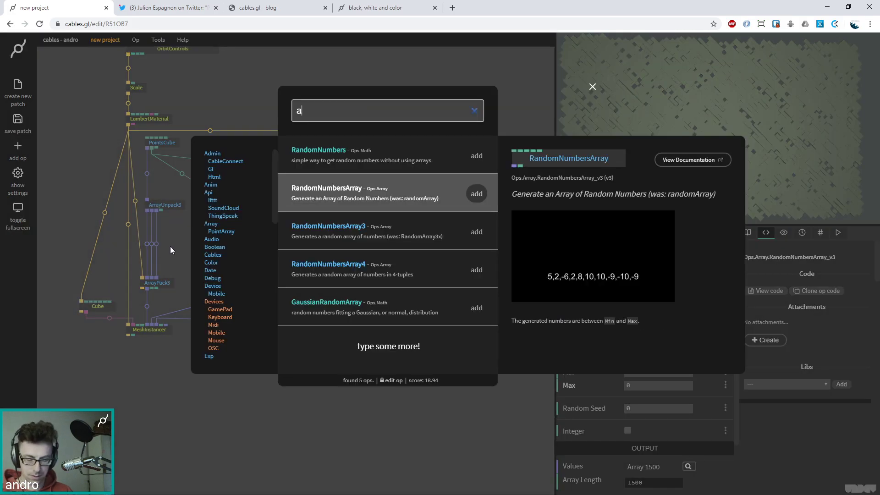
text(rraymathar)
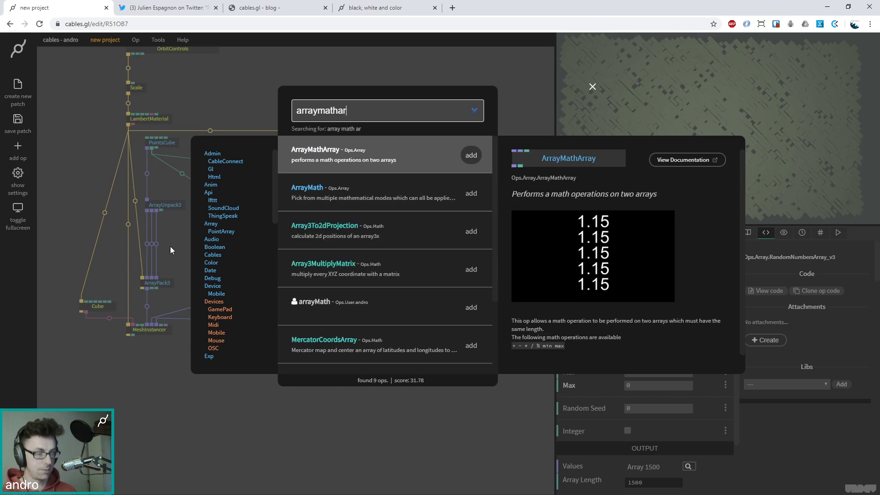
key(Return)
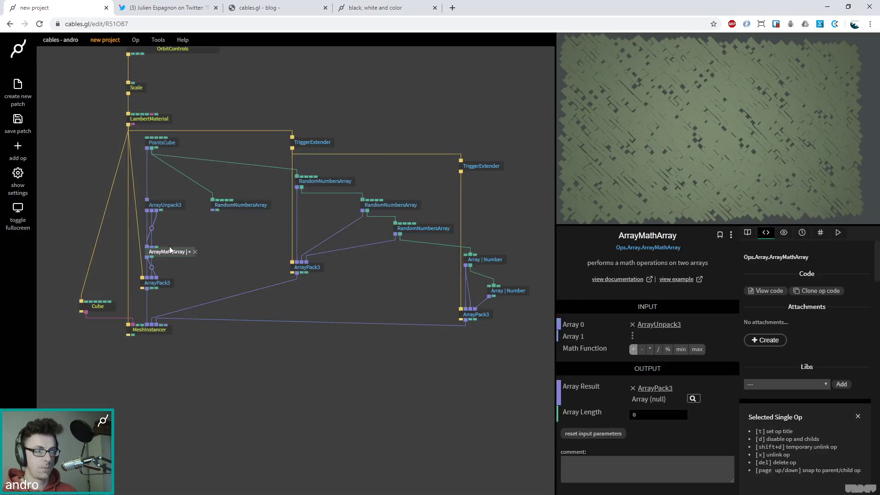
Step: Move ArrayMathArray clear of the neighbouring cables and connect the new RandomNumbersArray's values to its Array 1 input
drag(168, 256, 187, 256)
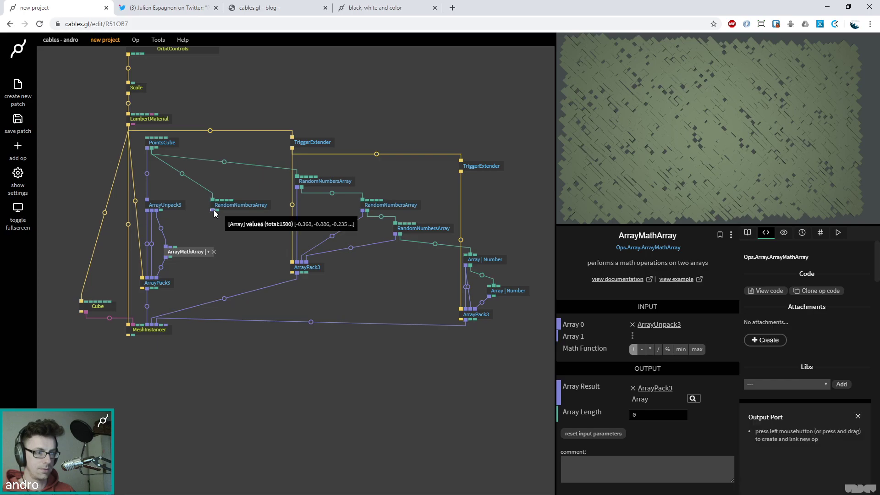
drag(214, 211, 171, 249)
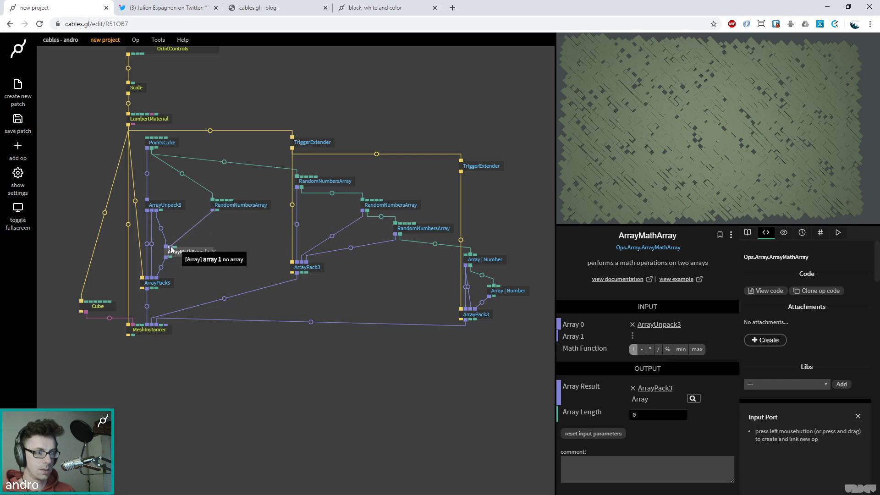
mouse_move(746, 147)
mouse_down()
mouse_move(775, 148)
mouse_move(623, 154)
mouse_move(779, 142)
mouse_move(743, 141)
mouse_up()
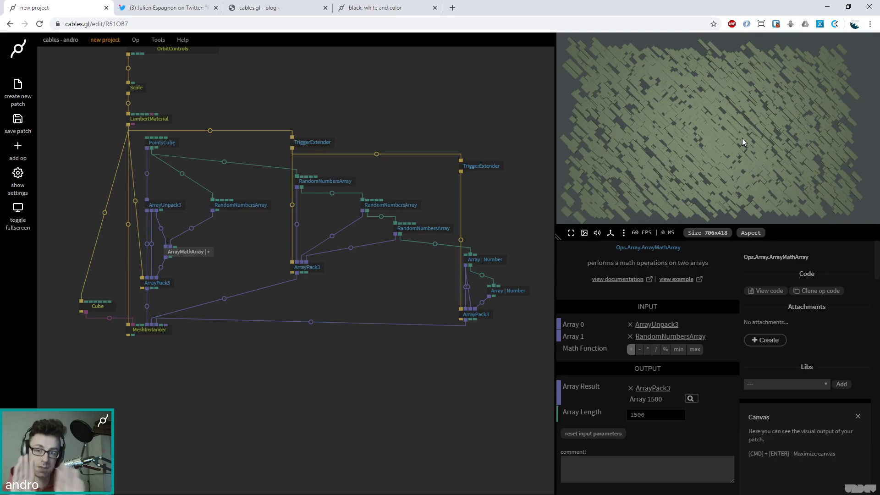
Step: Set the Min value of the RandomNumbersArray feeding ArrayMathArray to -0.25 and orbit the render to check the depth variation
click(243, 205)
drag(665, 372, 669, 372)
click(669, 372)
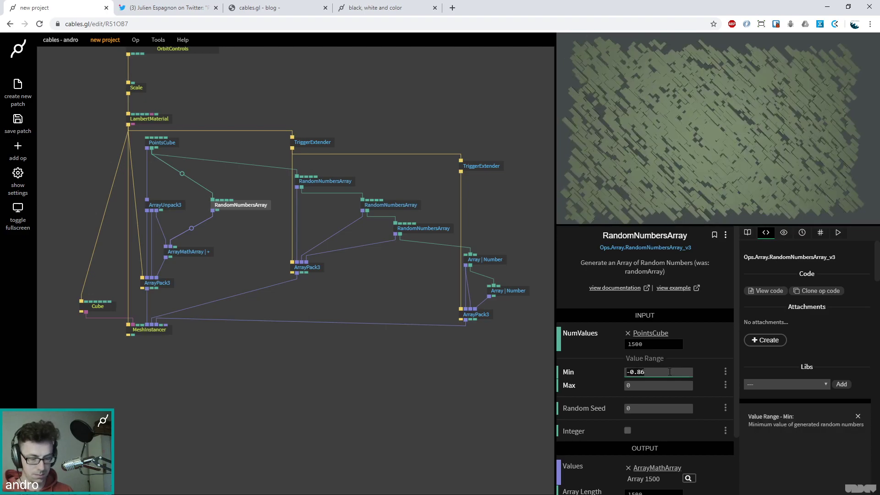
text(-0.2)
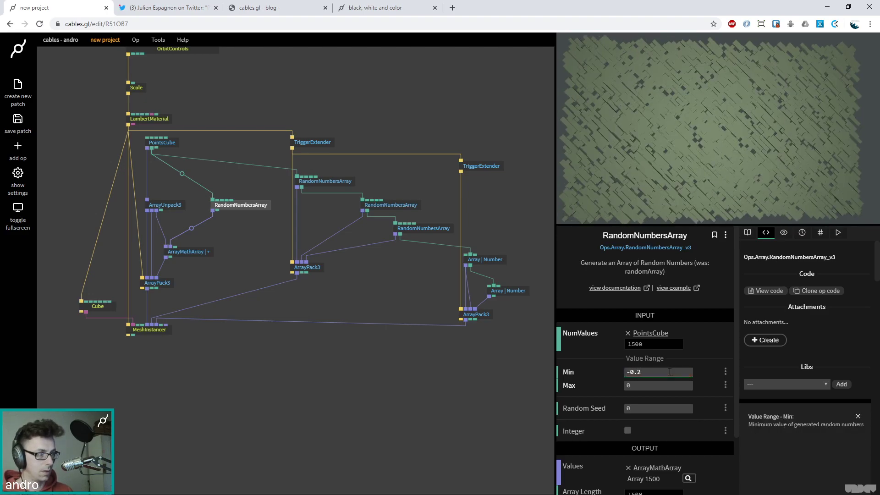
text(5)
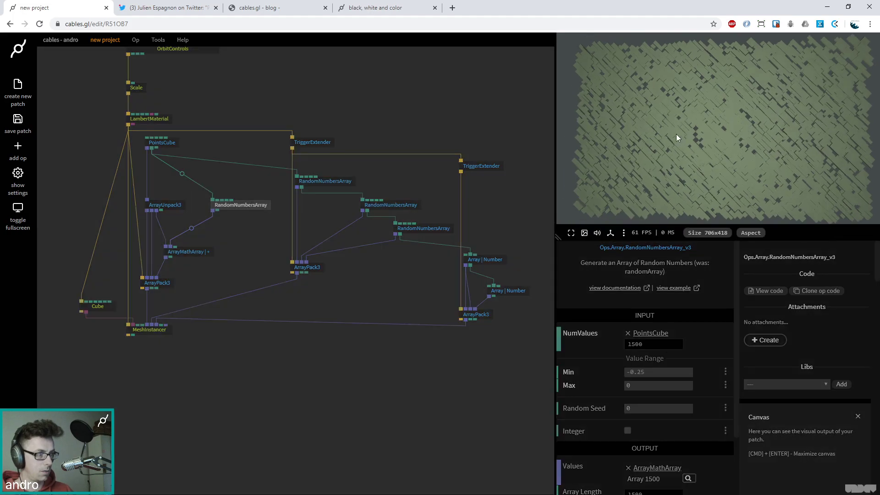
drag(676, 133, 376, 120)
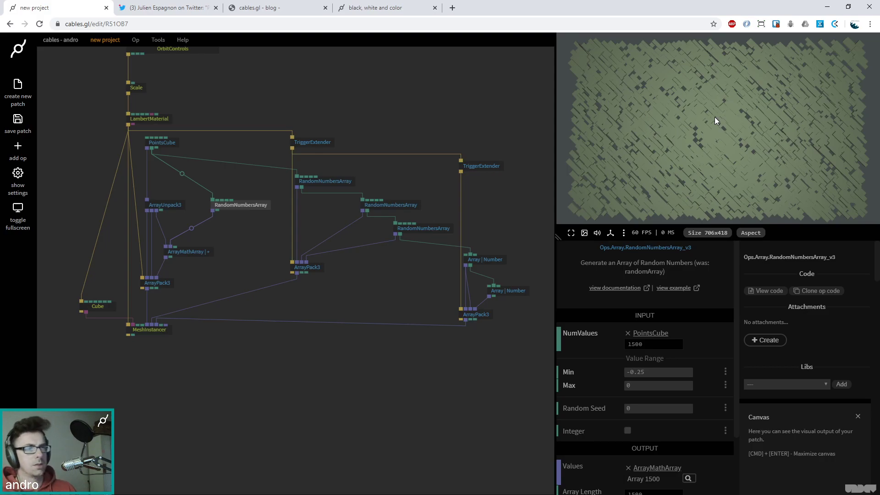
Step: Check the "Playing with rectangles" reference on Twitter and change the LambertMaterial's diffuse colour to white
click(166, 8)
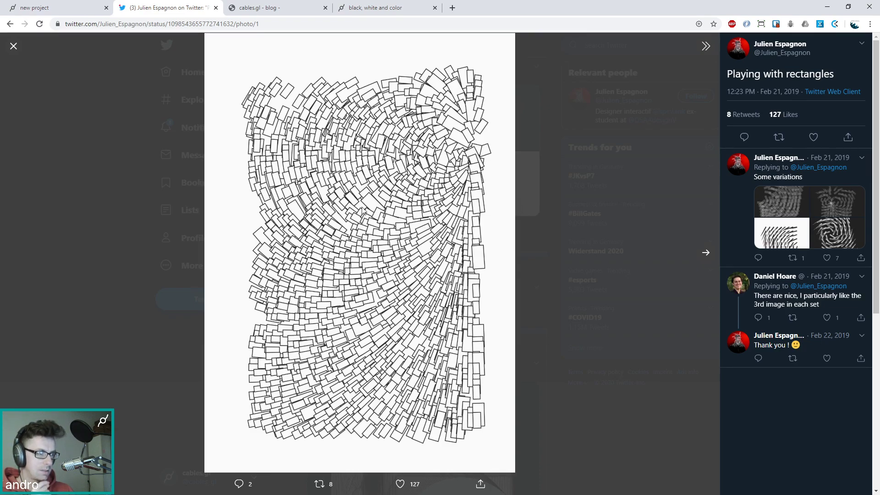
click(68, 9)
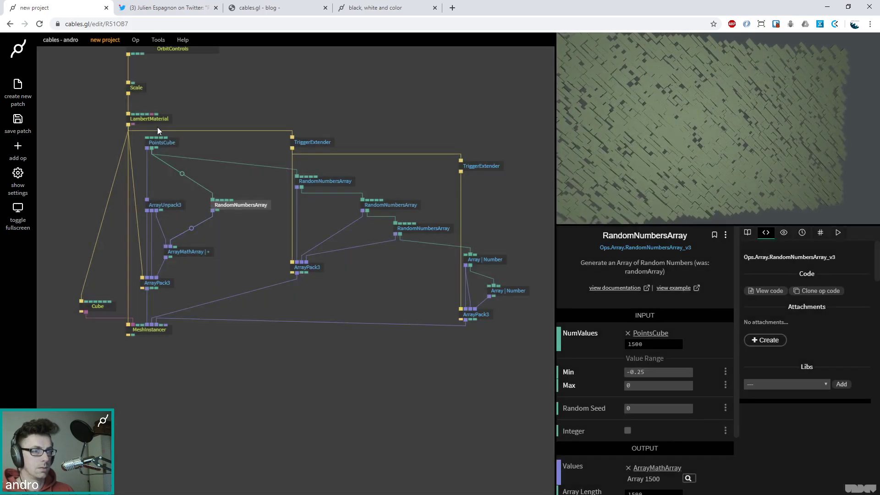
click(156, 119)
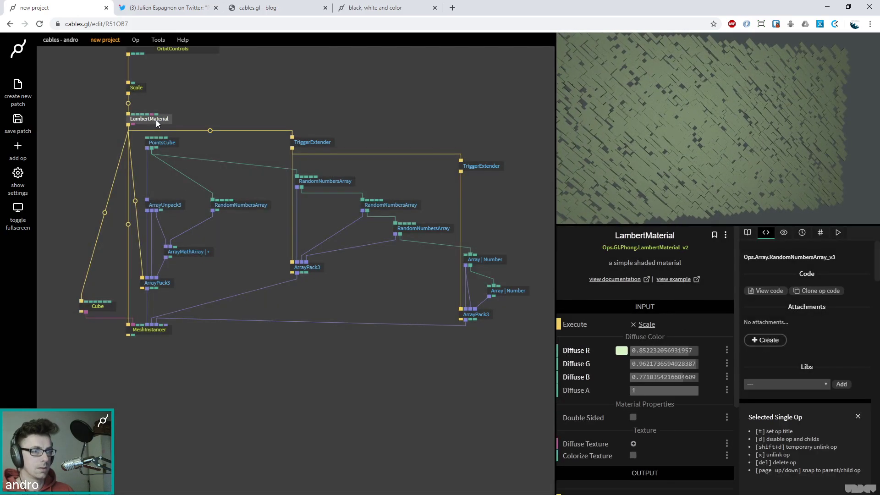
click(620, 351)
drag(620, 349, 581, 298)
drag(653, 157, 706, 140)
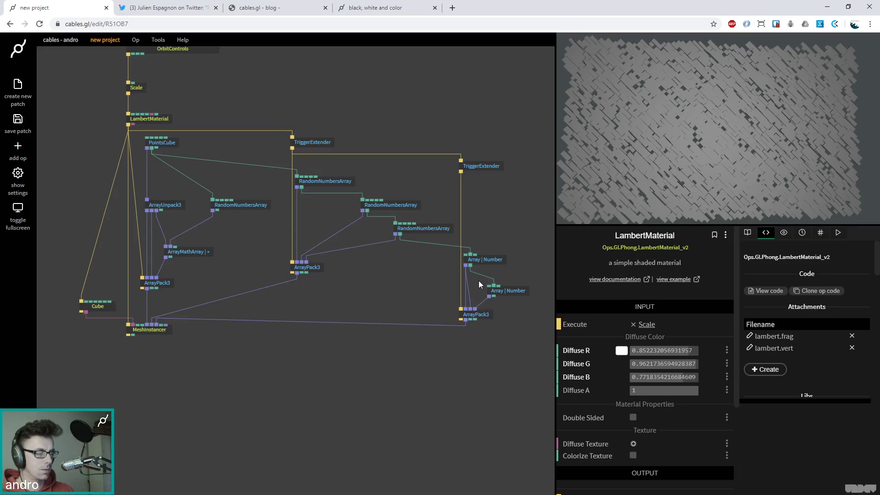
Step: Set the Default Value of the second Array op in the rotation branch to 0
click(501, 290)
drag(662, 373, 623, 373)
text(0)
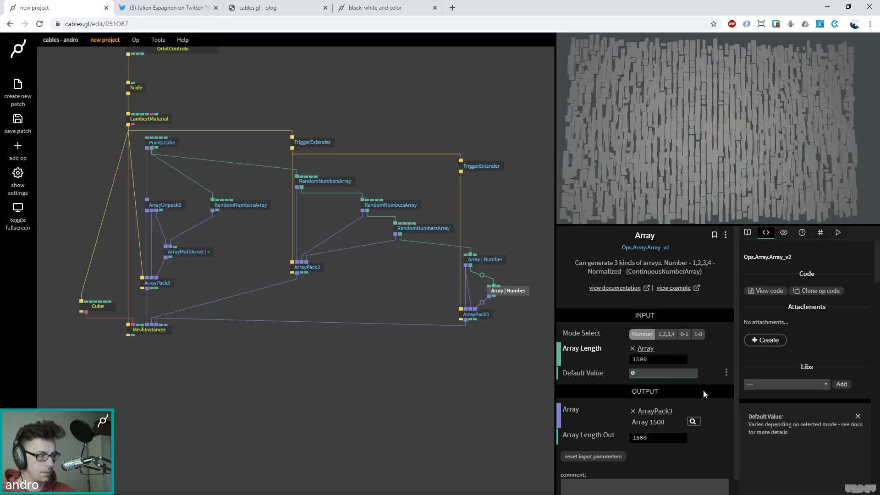
Step: Move MainLoop up to make room and insert a Render2Texture op between MainLoop and ClearColor
drag(184, 102, 237, 263)
drag(196, 181, 195, 96)
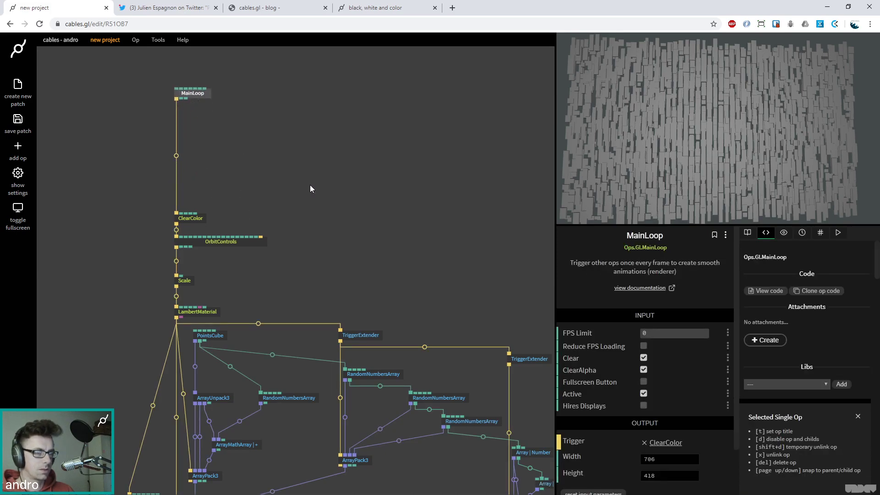
click(330, 183)
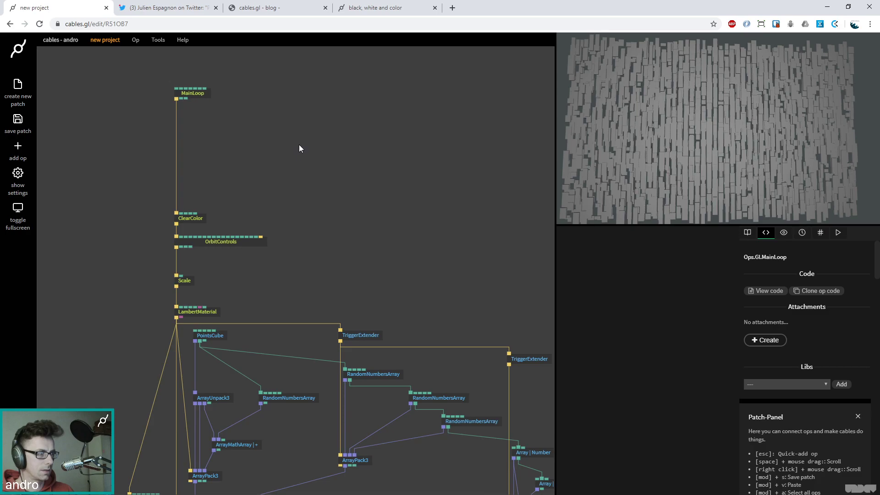
click(197, 221)
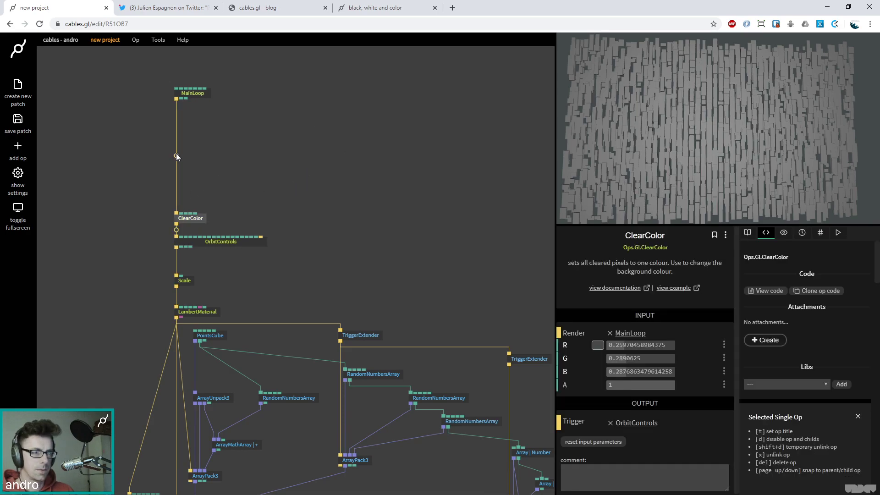
click(176, 155)
text(render)
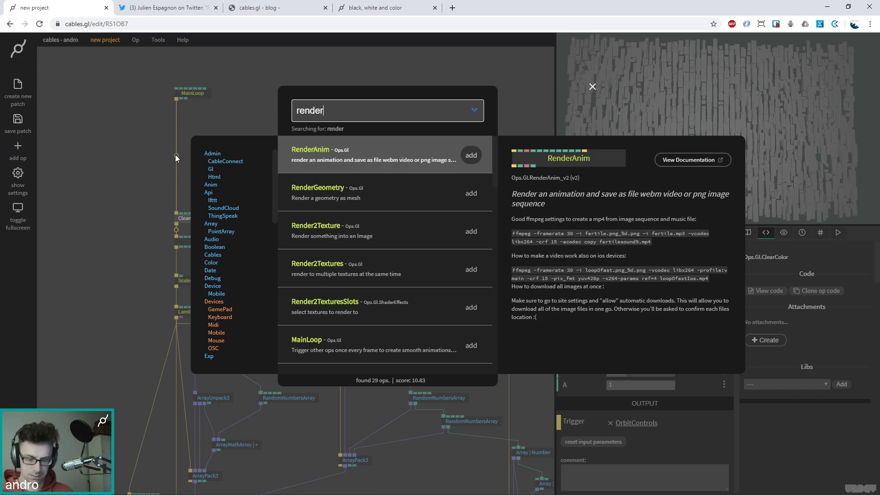
text(2)
key(Return)
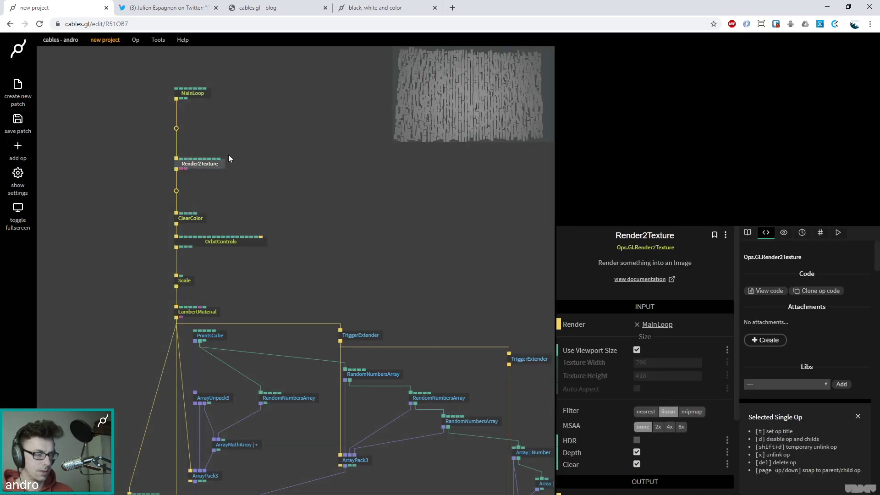
Step: Insert a Sequence op between MainLoop and Render2Texture and space out MainLoop and Sequence above Render2Texture
click(150, 194)
text(seq)
key(Return)
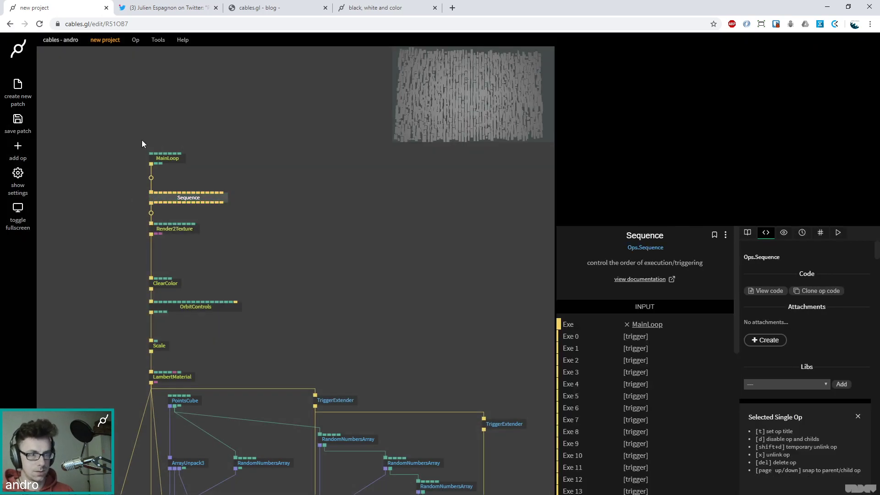
click(167, 157)
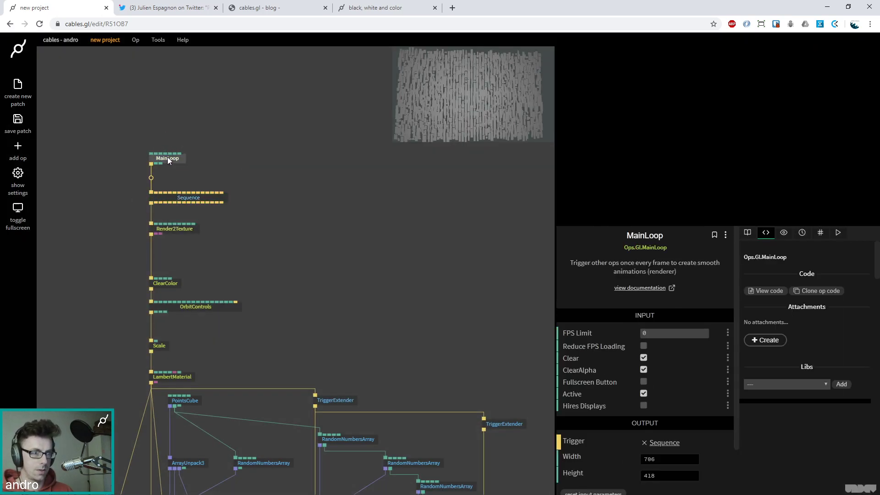
click(192, 230)
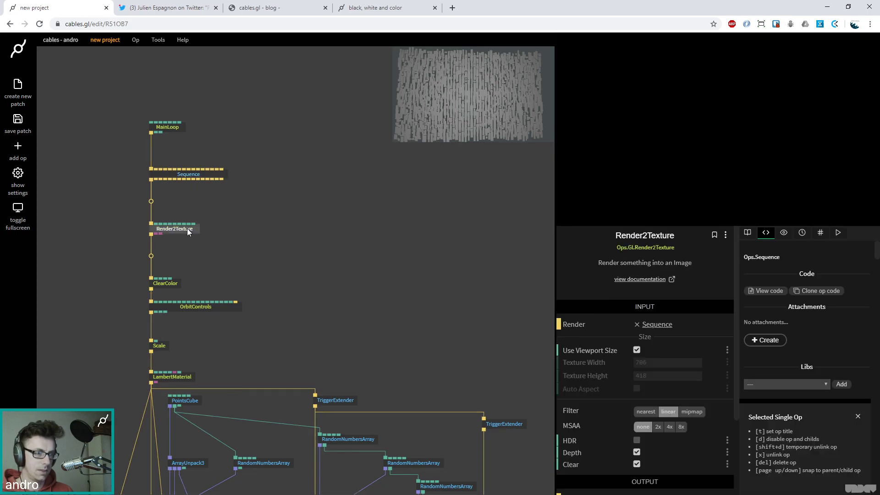
Step: Add a FullscreenRectangle triggered by the Sequence's last output and feed Render2Texture's texture into it
drag(633, 134, 803, 144)
click(326, 282)
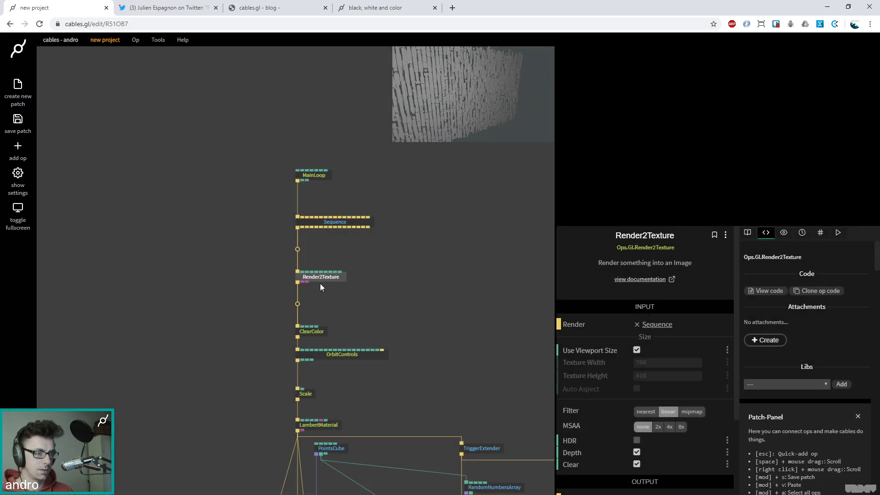
scroll(301, 282, right, 5)
scroll(301, 283, down, 3)
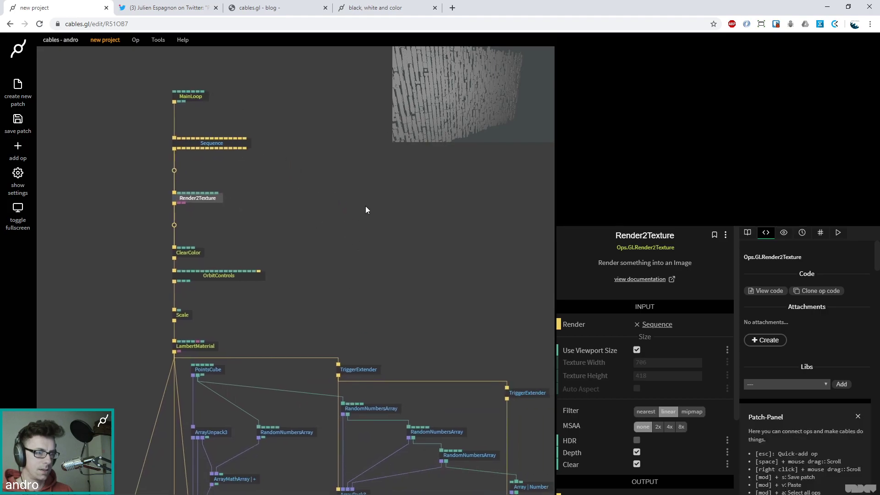
drag(245, 147, 462, 188)
text(f)
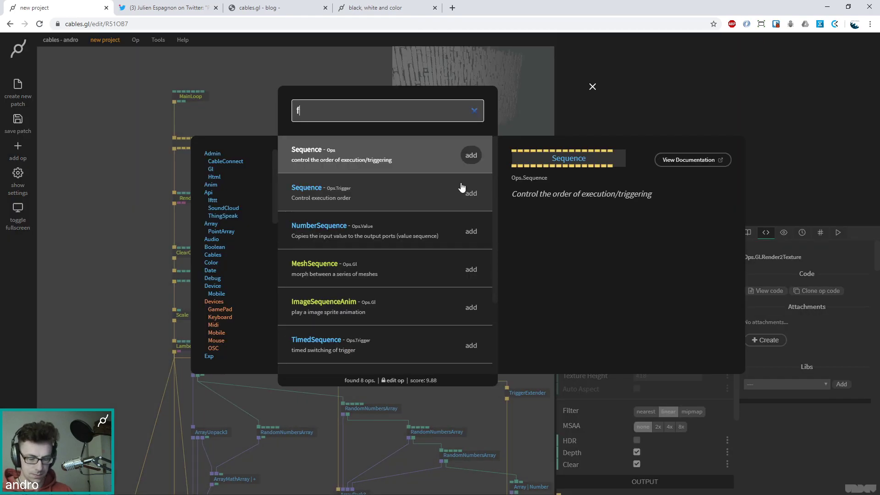
text(ullscr)
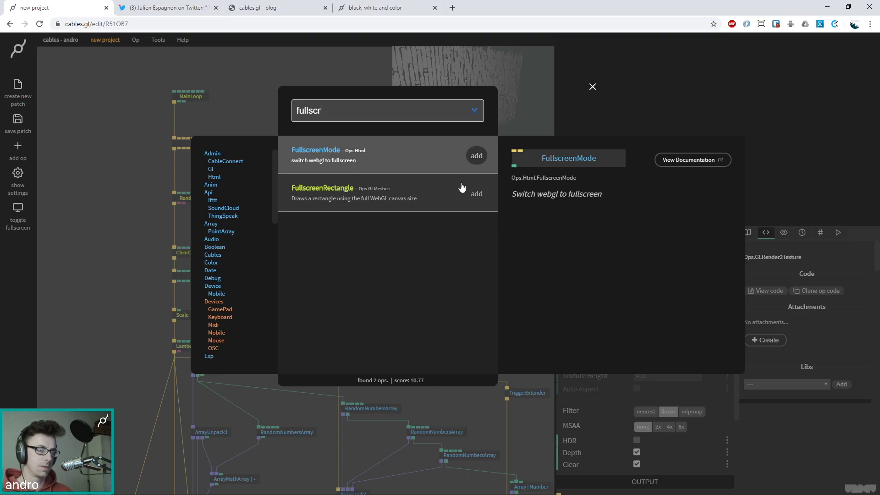
click(461, 188)
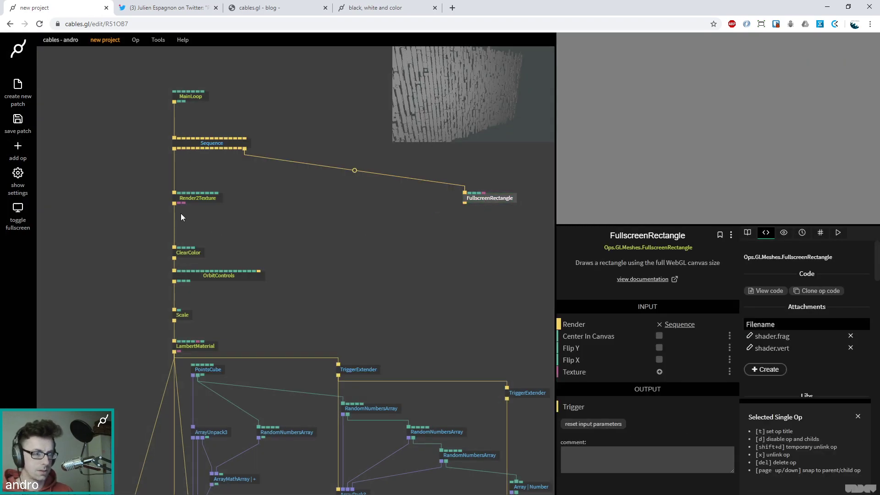
drag(179, 203, 481, 199)
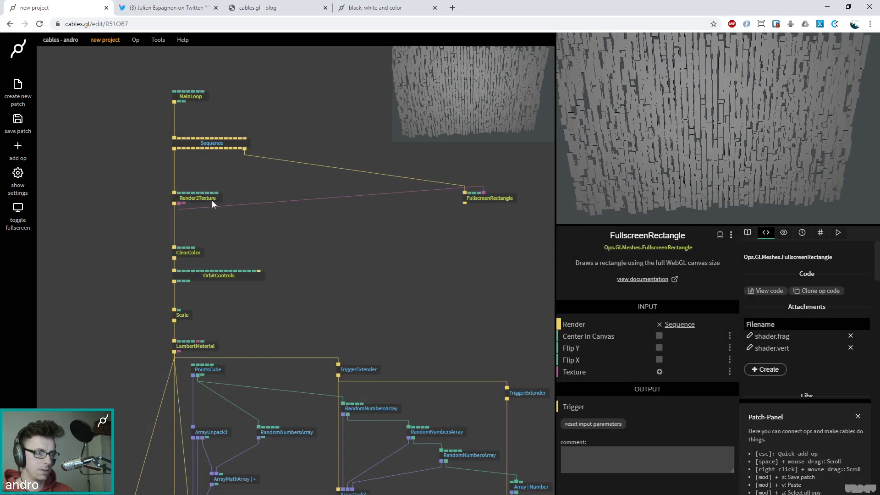
Step: Set Render2Texture's MSAA to 8x and orbit the render to check the smoothed edges
click(213, 201)
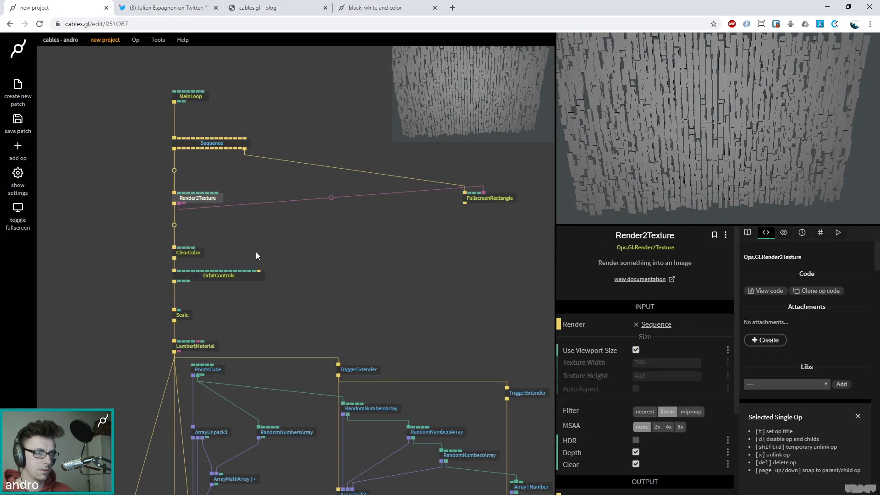
click(657, 428)
click(668, 431)
click(679, 431)
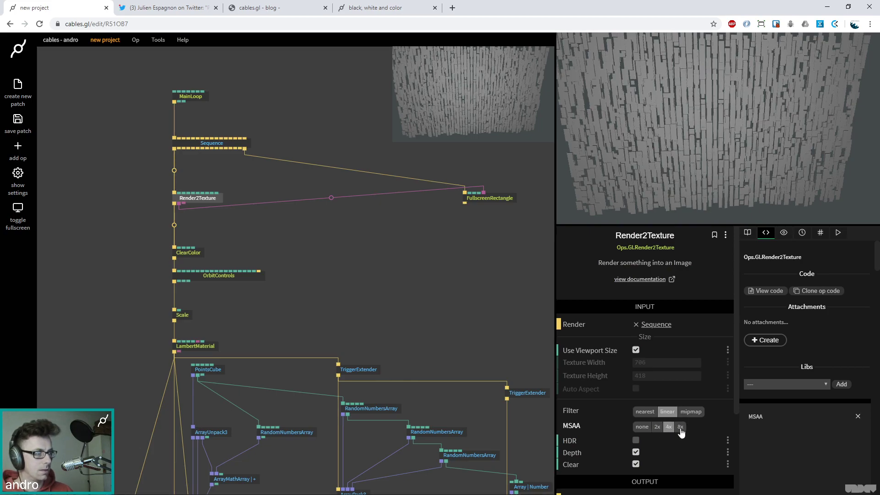
drag(669, 167, 695, 143)
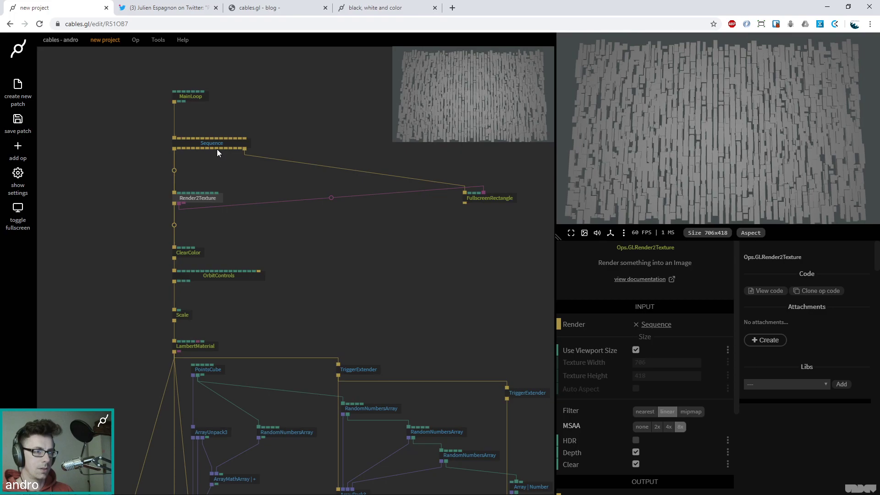
Step: Add an ImageCompose op triggered by a free output of the Sequence, between those feeding Render2Texture and FullscreenRectangle
drag(216, 150, 275, 176)
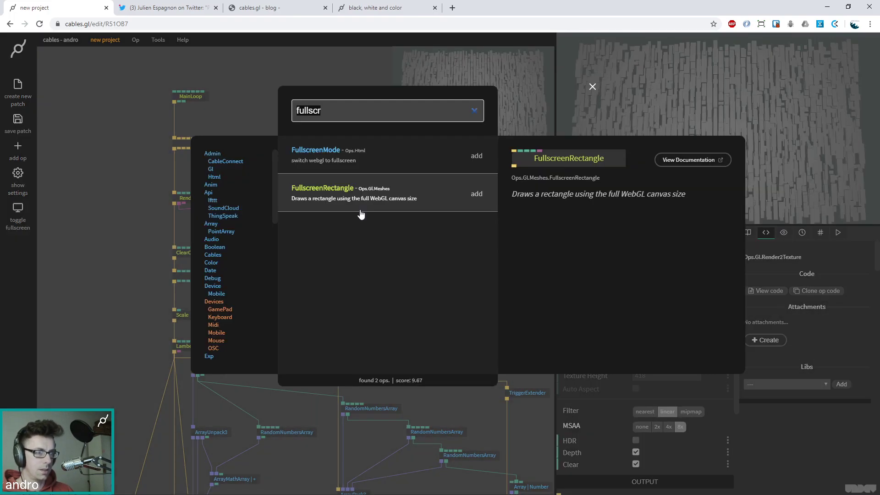
text(imagecom)
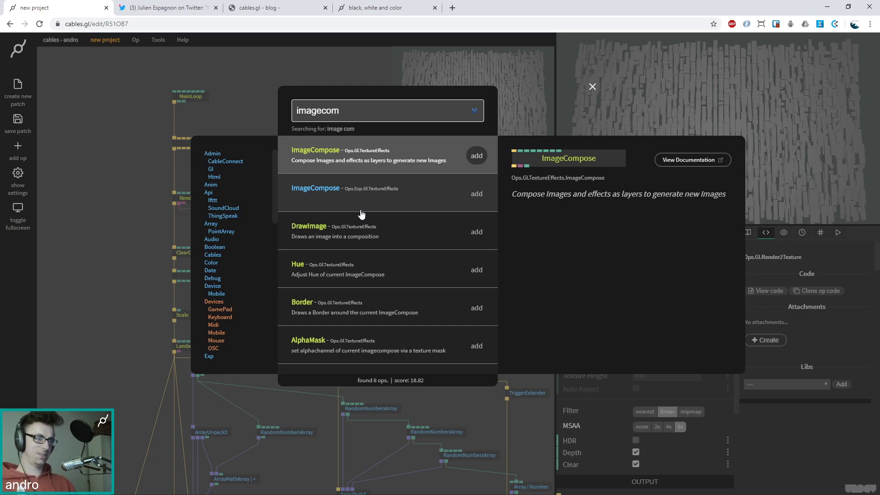
click(477, 156)
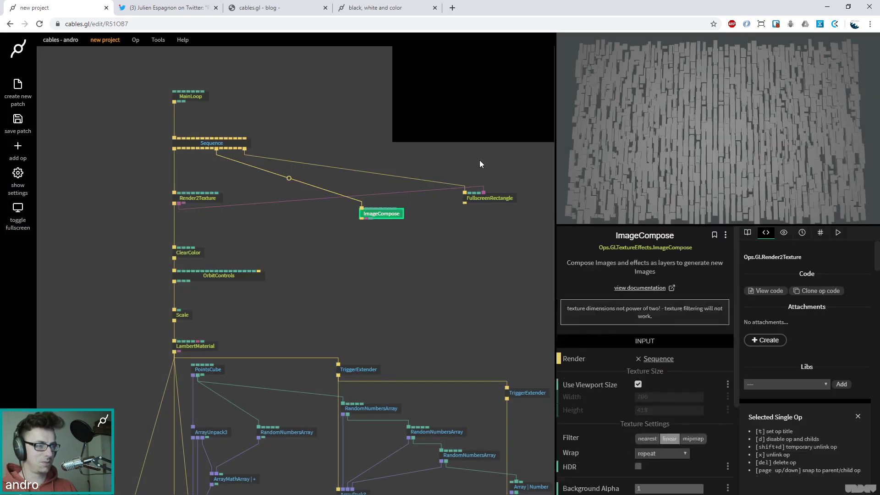
Step: Line ImageCompose up with Render2Texture and add a DrawImage op to its trigger output
drag(382, 205, 358, 251)
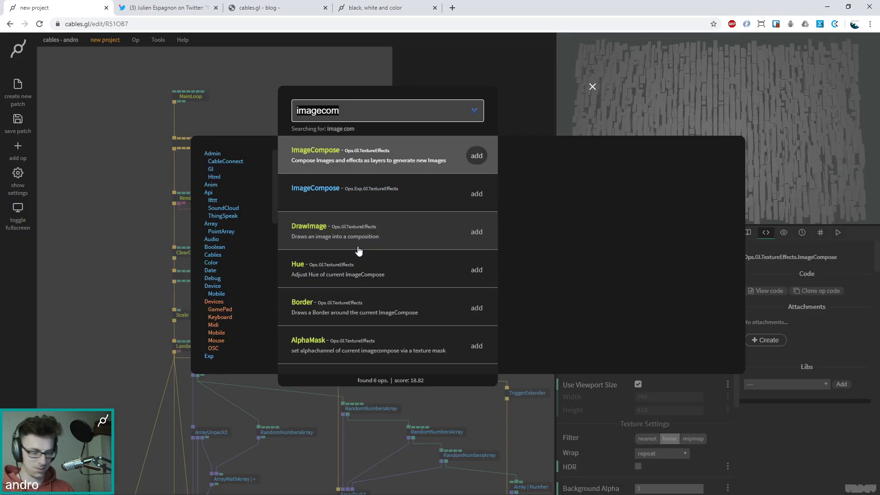
text(drawima)
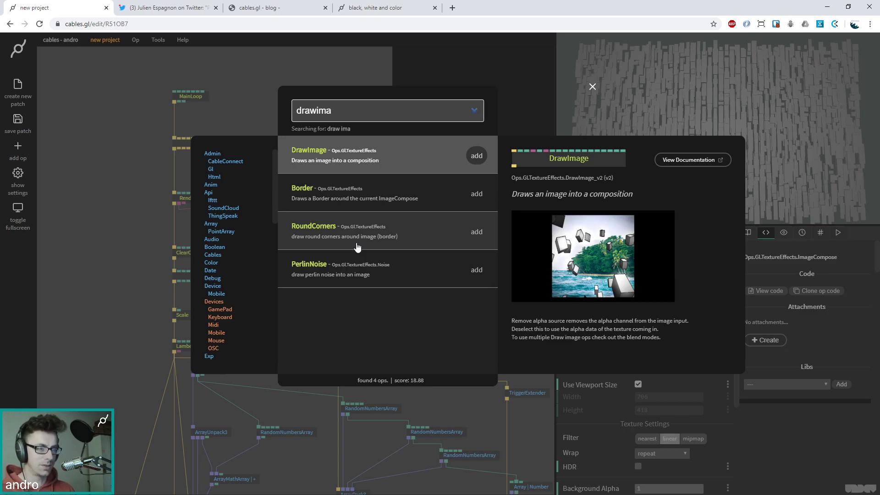
click(476, 156)
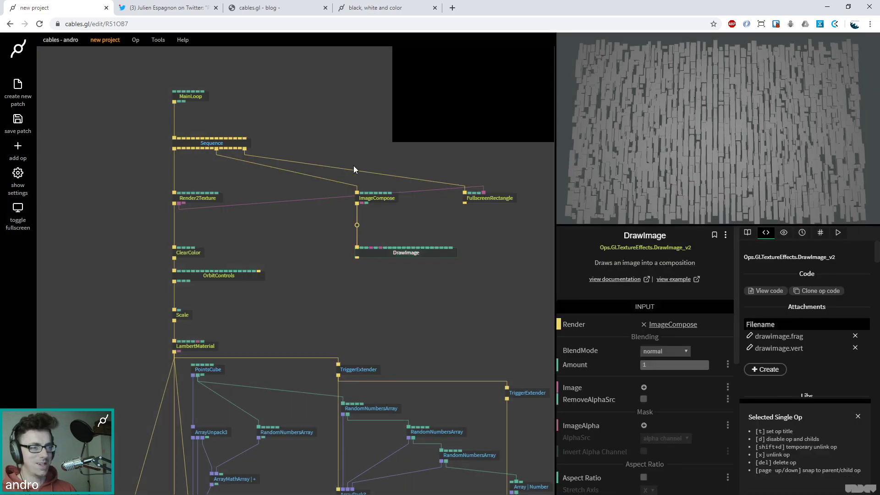
Step: Reroute Render2Texture's texture into DrawImage's image input and feed ImageCompose's output texture into FullscreenRectangle
click(374, 202)
drag(483, 191, 373, 249)
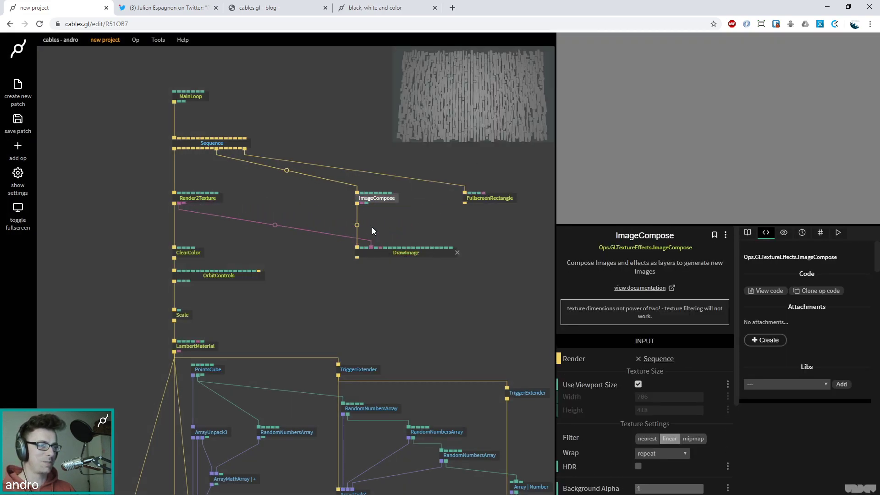
drag(361, 204, 475, 201)
Step: Add an SSAO2 op after DrawImage, connect Render2Texture's depth texture to it, and orbit the render to check the effect
drag(357, 257, 359, 290)
text(SSAO)
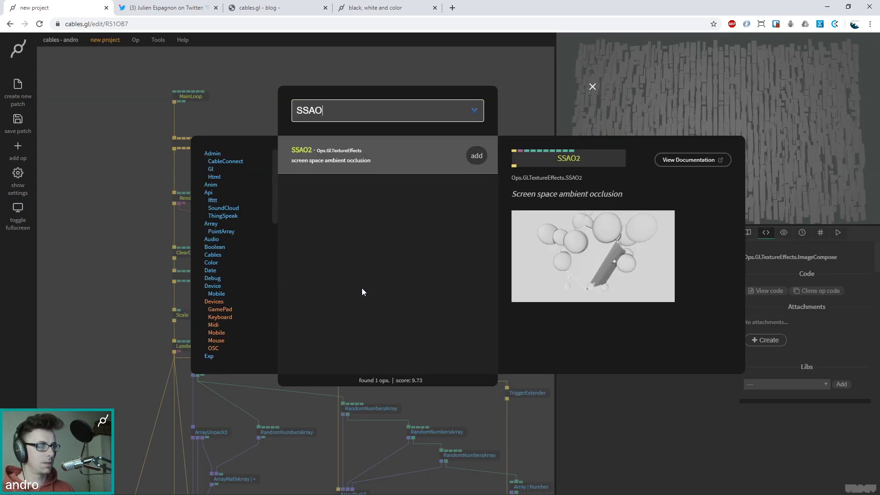
key(Return)
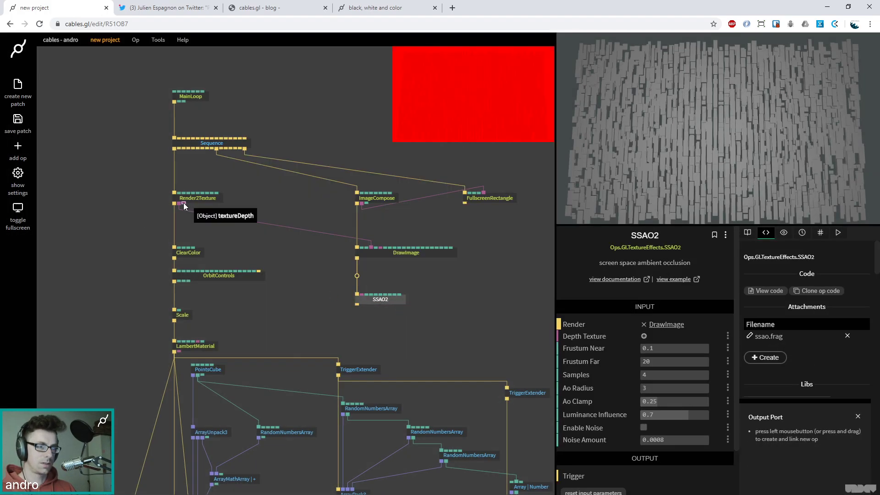
drag(184, 207, 371, 300)
drag(708, 188, 774, 152)
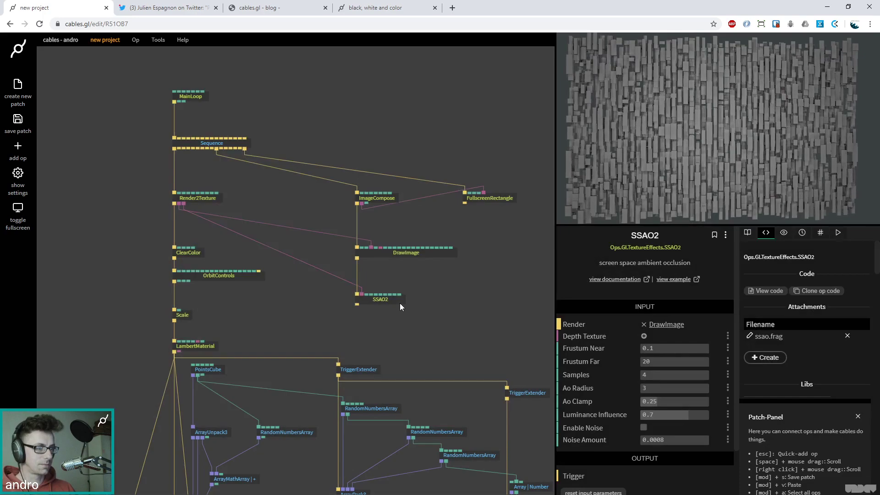
Step: Set SSAO2's Ao Radius to 1
click(392, 304)
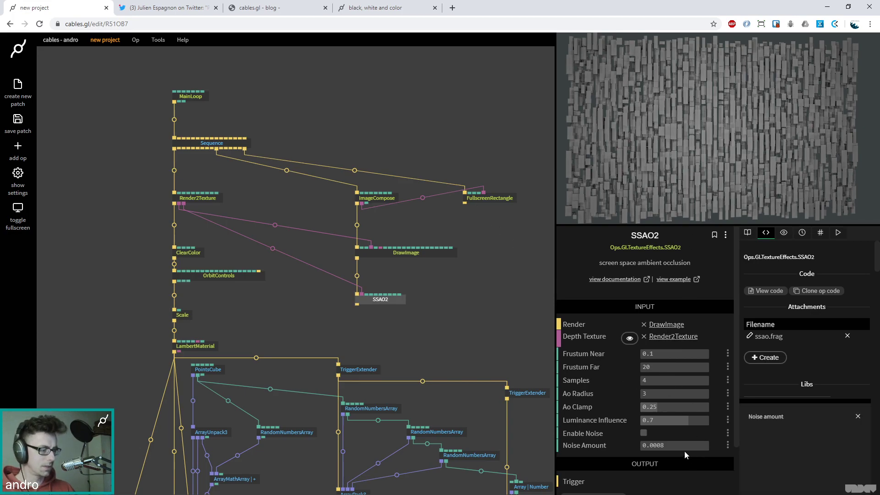
click(670, 393)
text(1)
click(418, 326)
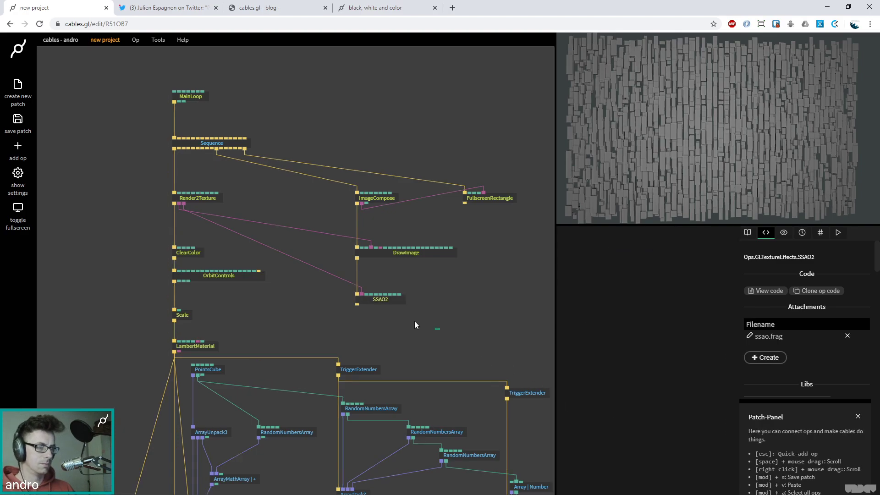
Step: Toggle the SSAO2 op off and on to compare the render with and without ambient occlusion
click(389, 303)
key(d)
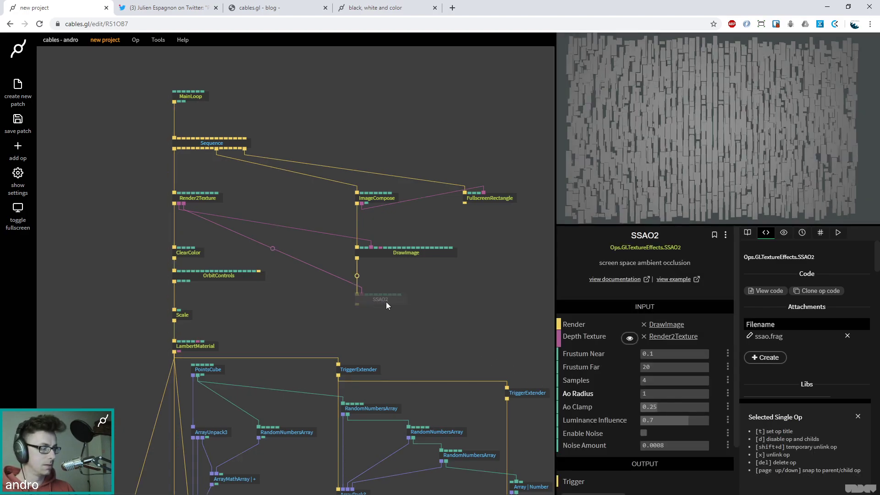
key(d)
key(d)
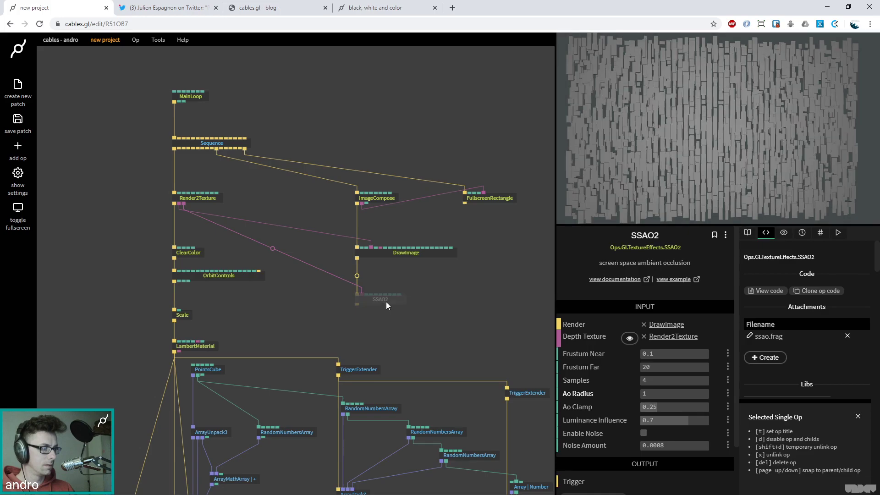
key(d)
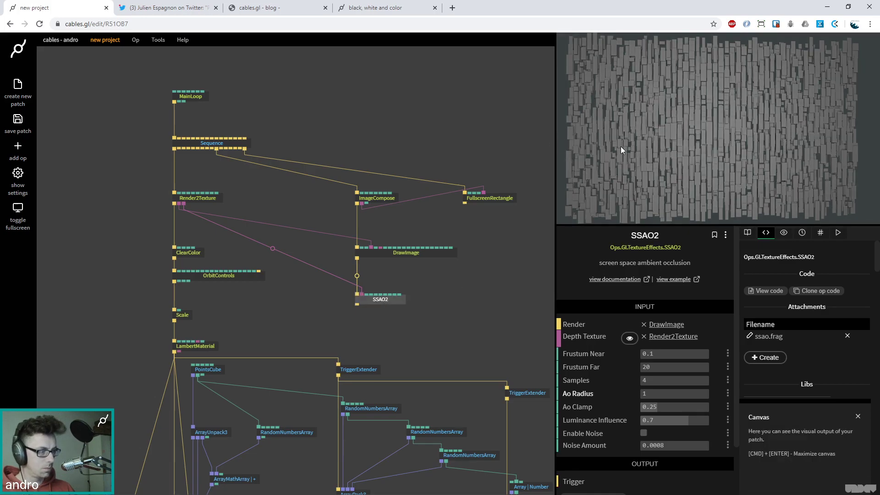
key(d)
key(d)
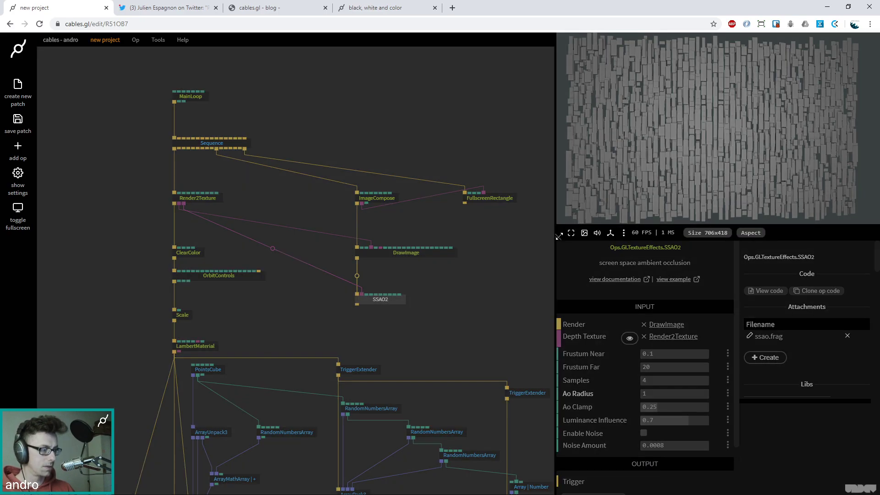
Step: Inspect the ambient occlusion in a temporarily enlarged render view, orbiting and zooming around the cubes
drag(557, 238, 393, 333)
drag(513, 198, 614, 213)
click(279, 222)
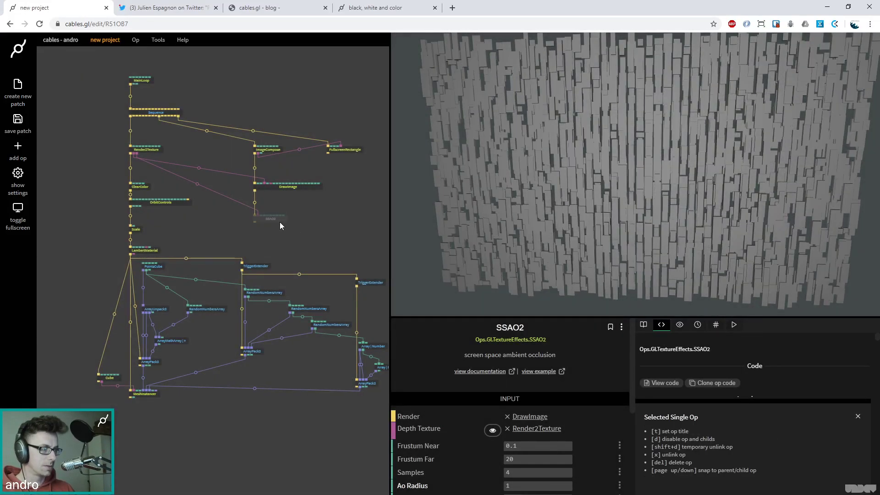
scroll(587, 195, up, 3)
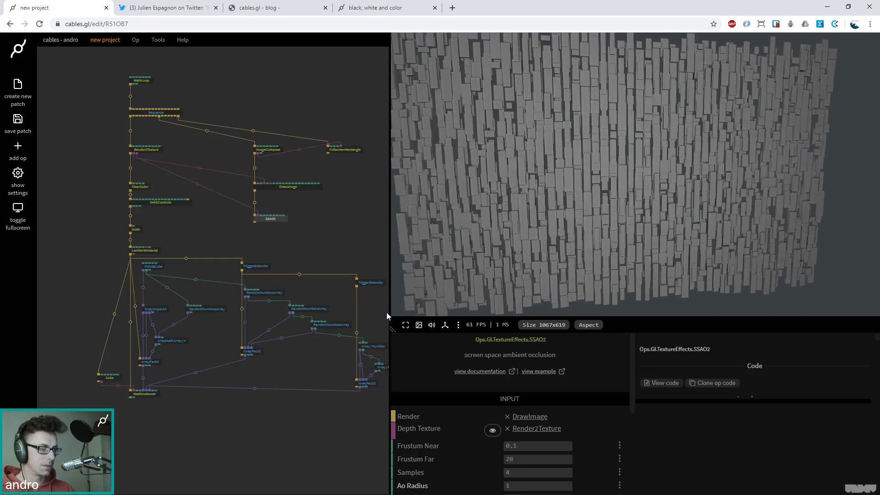
drag(393, 329, 504, 241)
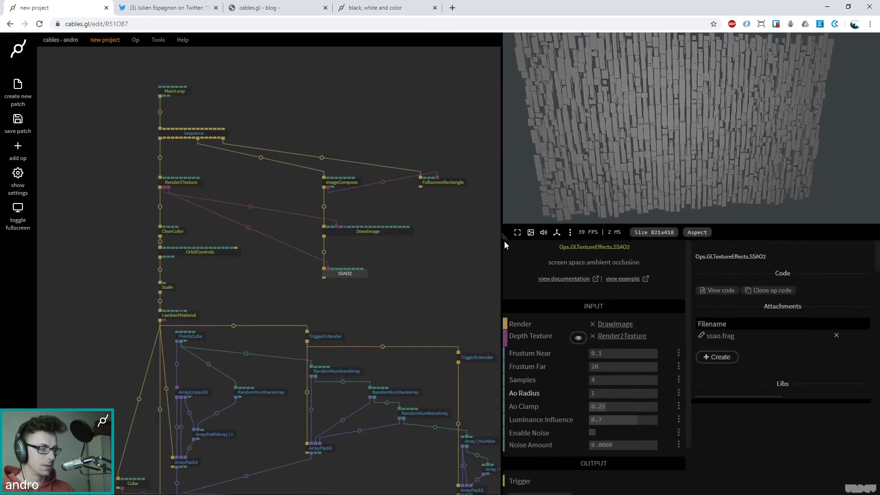
drag(567, 164, 549, 157)
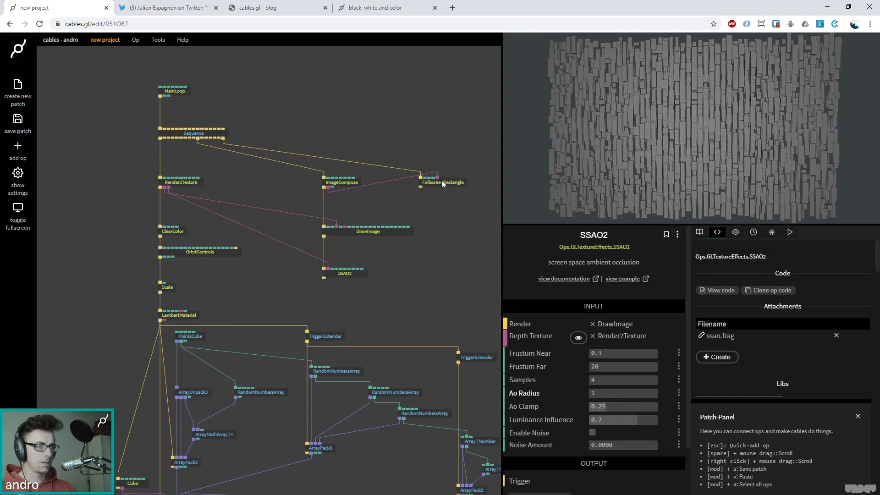
Step: Shift FullscreenRectangle slightly and separate the upper render ops from Scale, leaving a wide gap below OrbitControls
drag(441, 180, 455, 191)
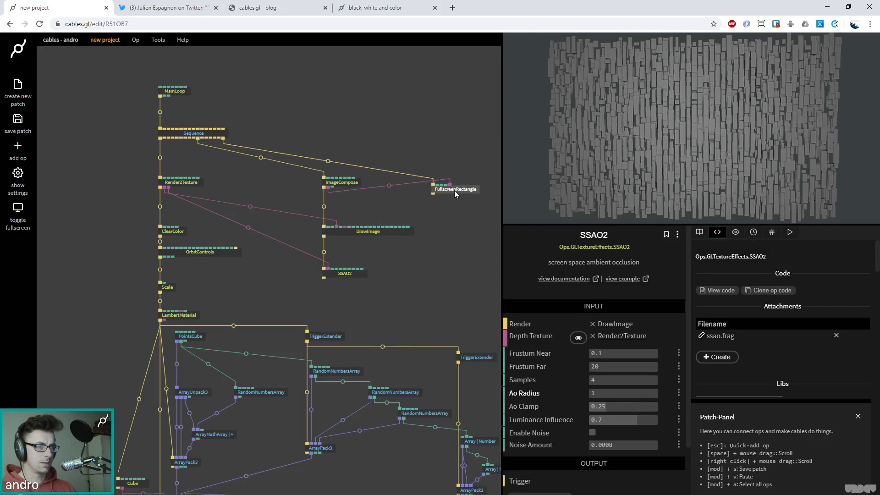
drag(432, 295, 94, 175)
drag(178, 351, 182, 288)
click(179, 240)
drag(271, 306, 287, 193)
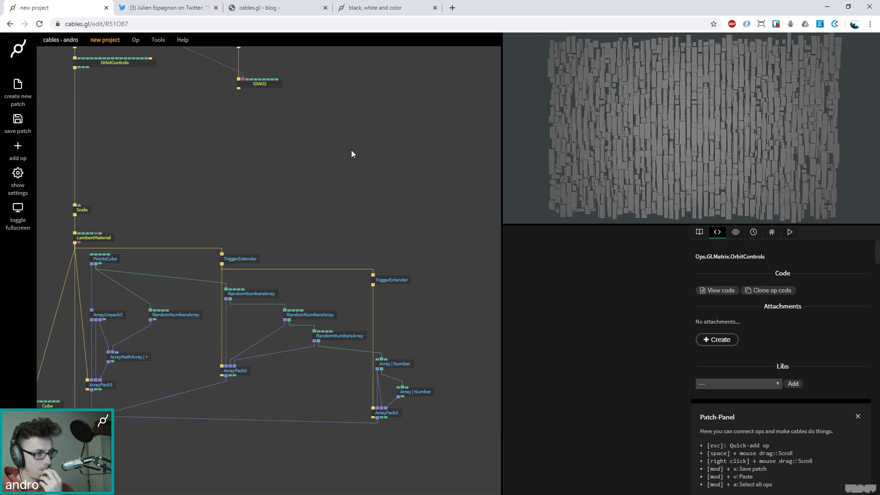
drag(375, 142, 370, 159)
drag(713, 141, 651, 145)
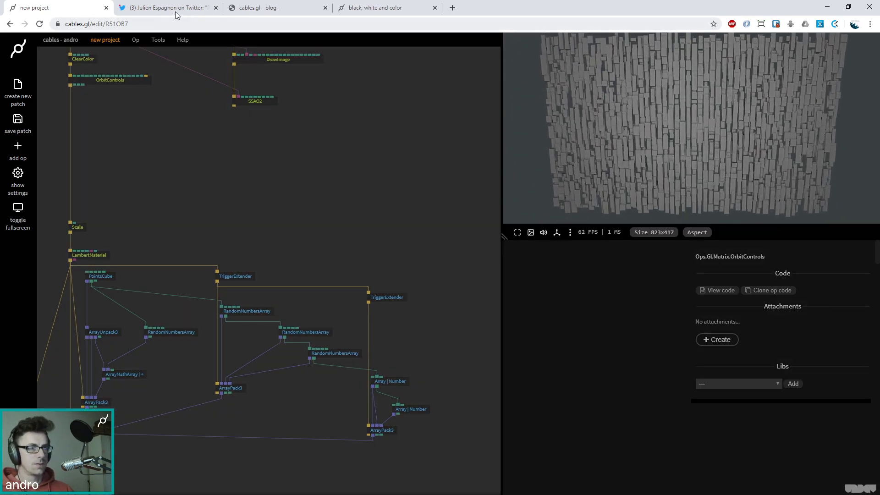
Step: Switch to the "Playing with rectangles" tweet, examine how the rectangles are rotated in its four images, and return to the cables patch
click(177, 11)
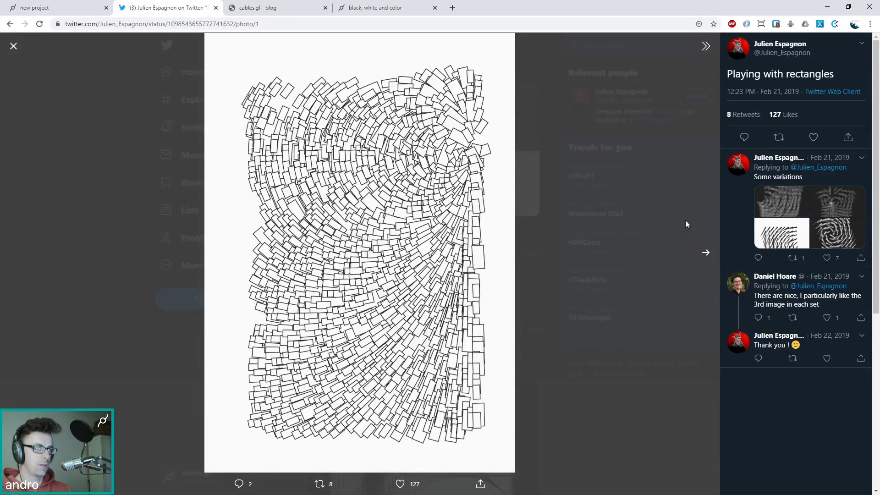
click(706, 253)
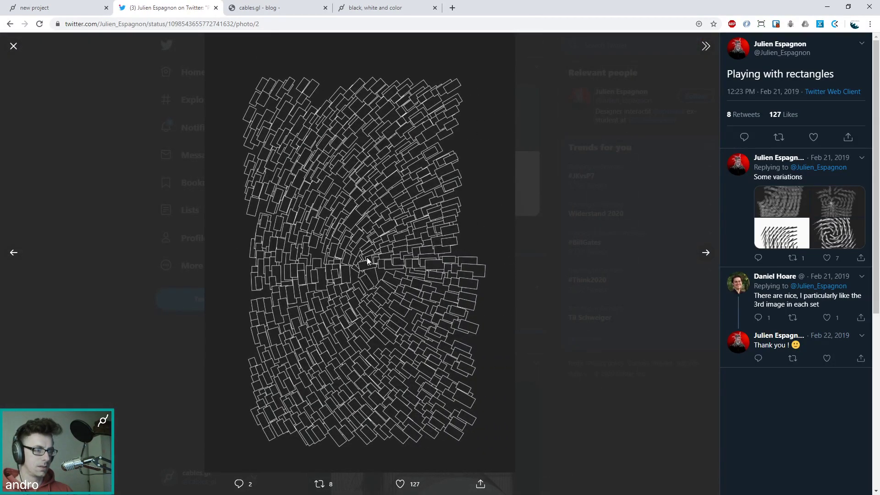
click(706, 252)
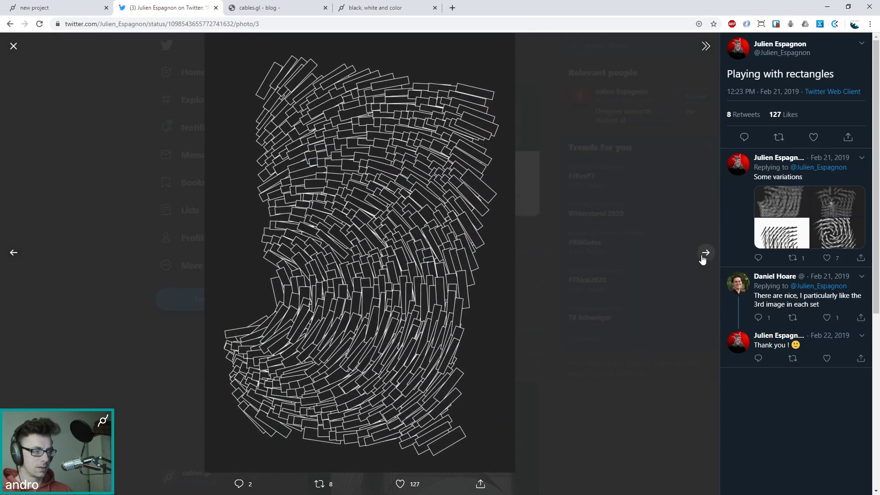
click(704, 257)
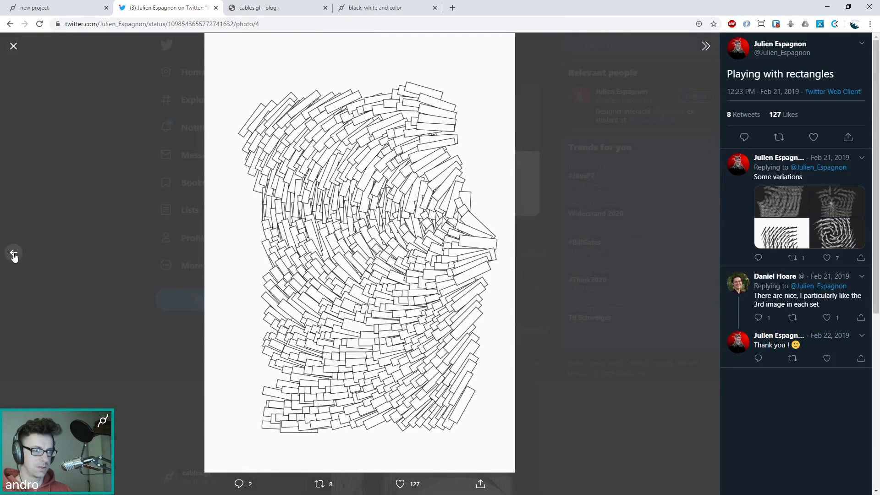
click(13, 254)
click(13, 254)
click(14, 254)
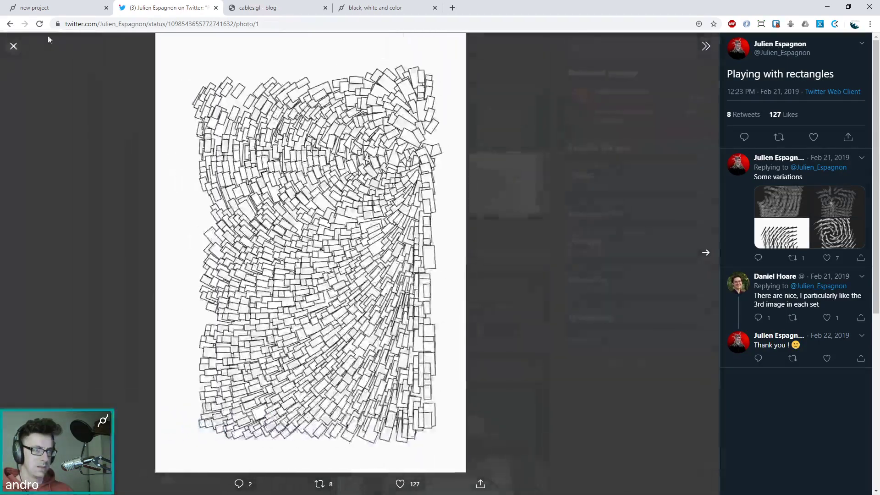
click(55, 8)
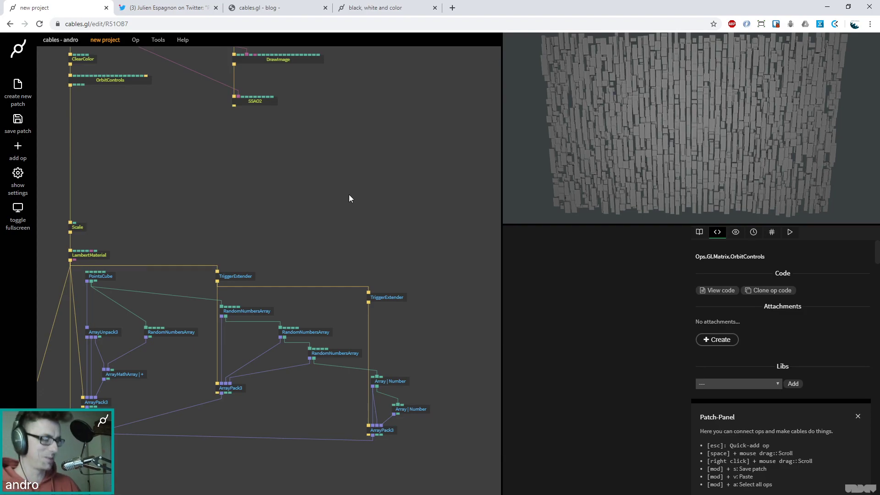
Step: Save the patch with the post-processing chain in place
drag(349, 198, 362, 183)
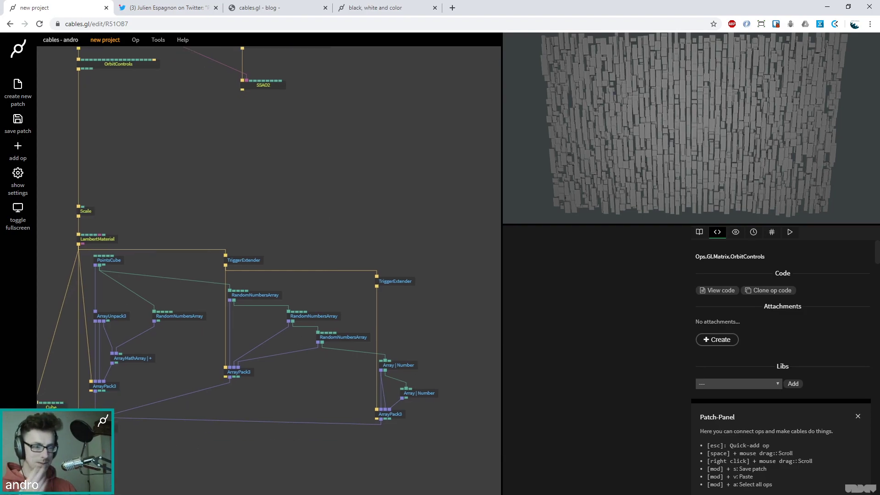
click(107, 431)
click(343, 173)
scroll(335, 173, down, 2)
drag(335, 174, 306, 233)
key(ctrl+s)
drag(257, 192, 279, 235)
Step: Add a Mouse op and place it in the empty area beside the SSAO2 and FullscreenRectangle ops
key(Escape)
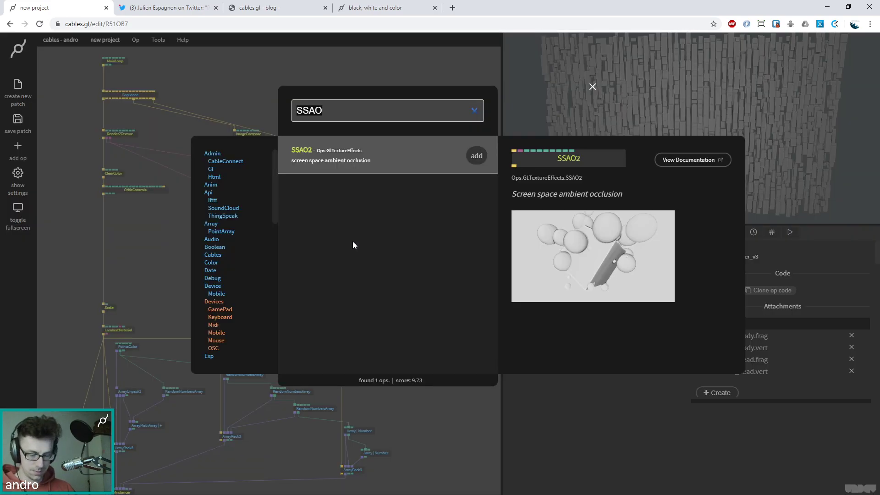
text(mouse)
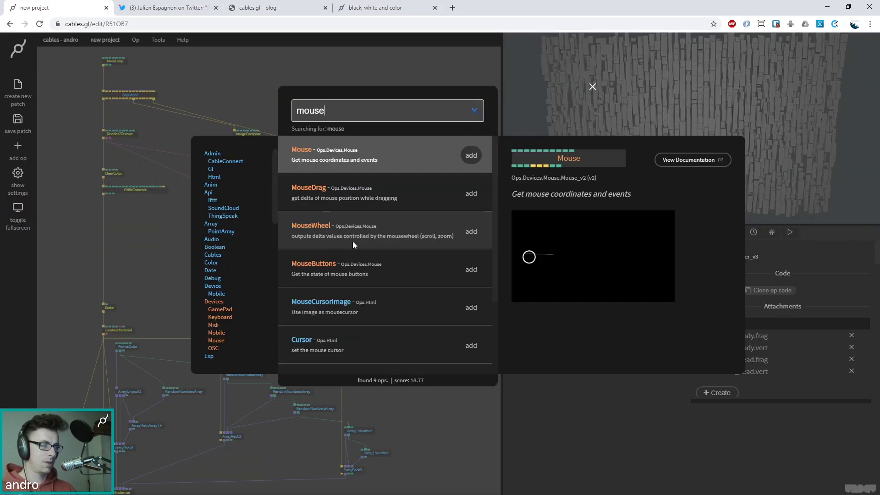
key(Return)
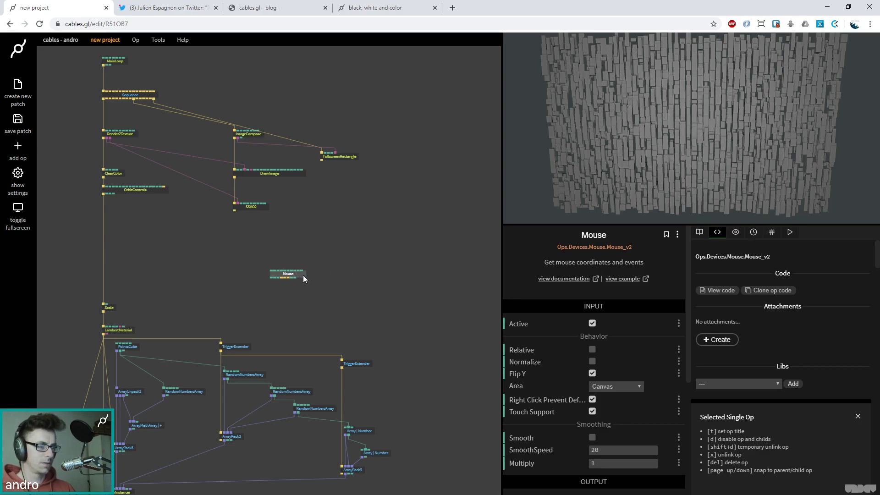
drag(300, 275, 365, 225)
scroll(576, 348, down, 2)
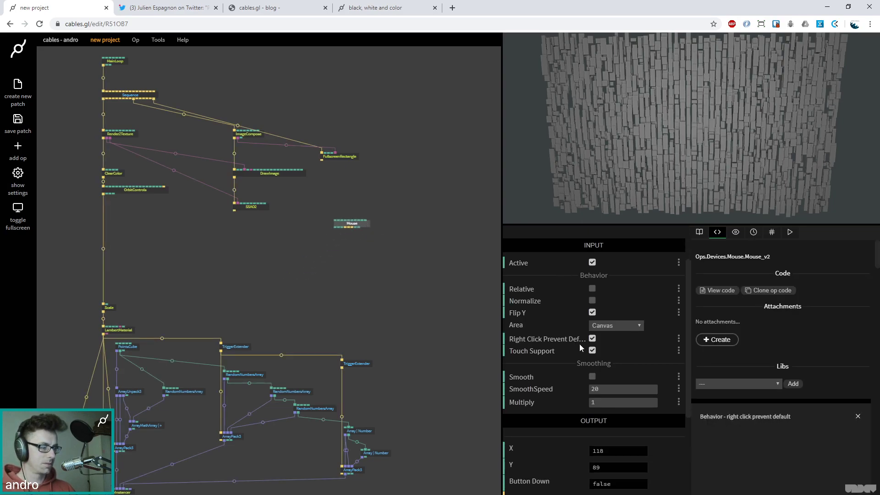
drag(351, 226, 417, 194)
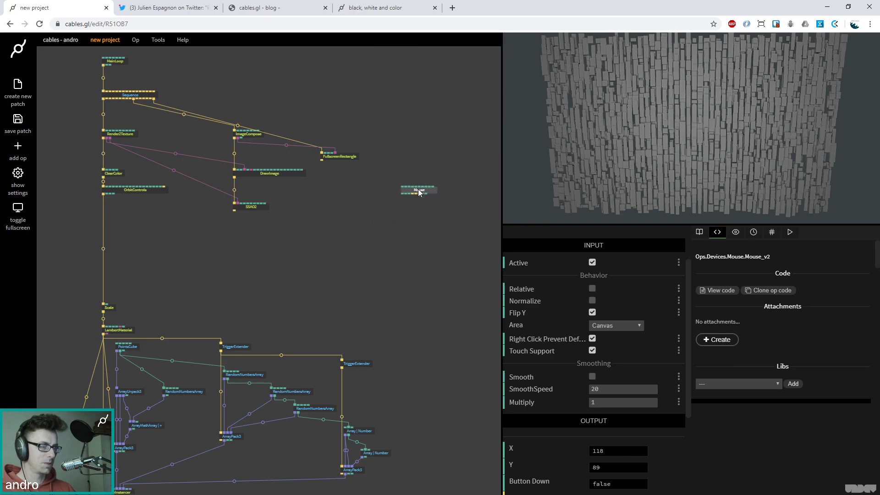
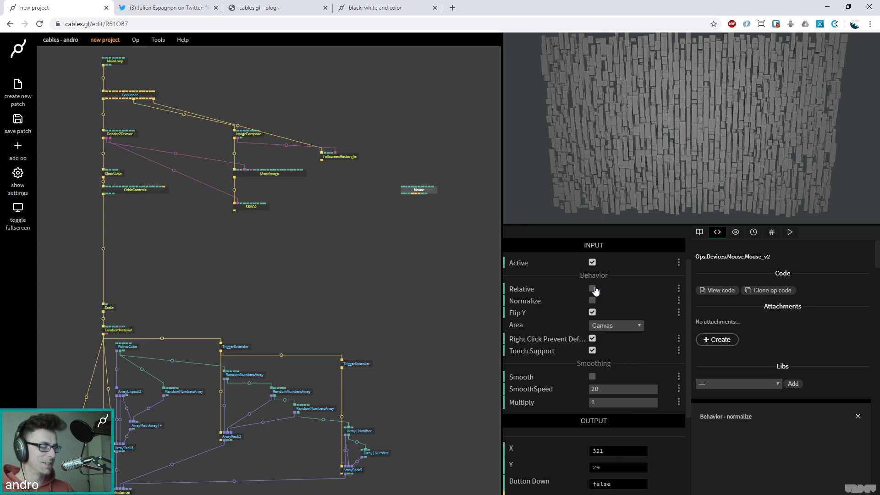
Step: Turn on Normalize for the Mouse op and align the op level with SSAO2
click(592, 302)
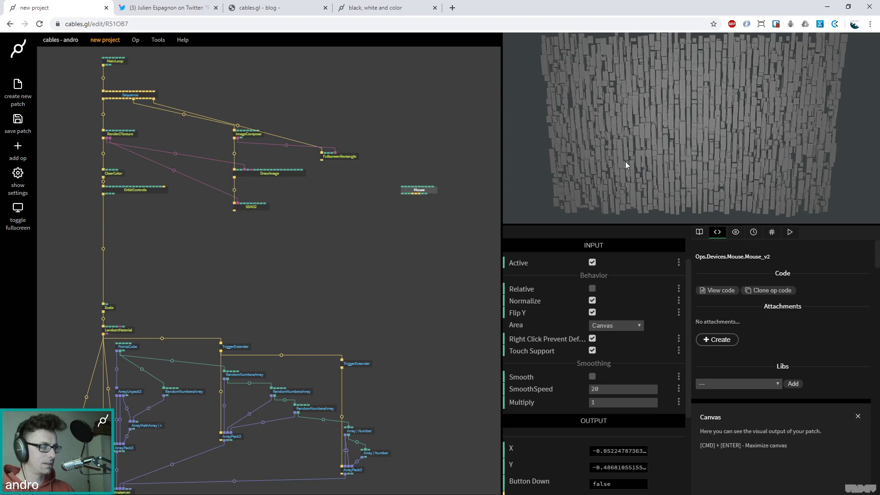
drag(422, 195, 415, 183)
drag(598, 142, 708, 161)
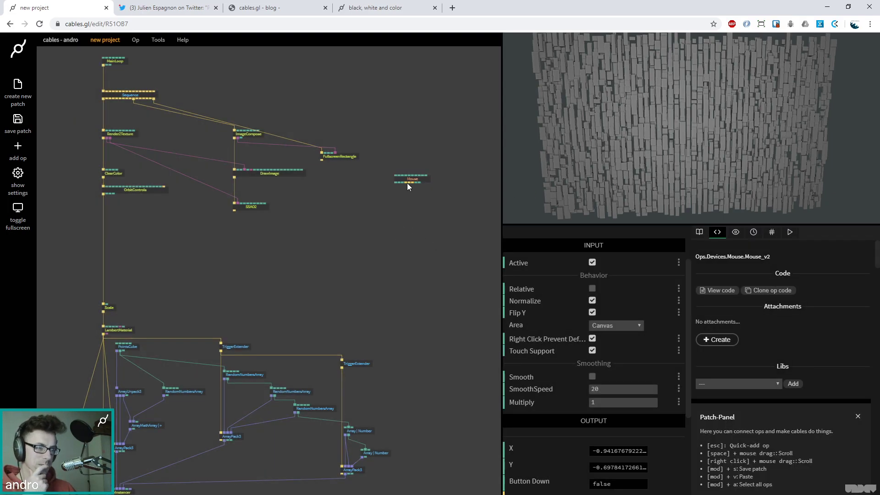
drag(407, 183, 416, 207)
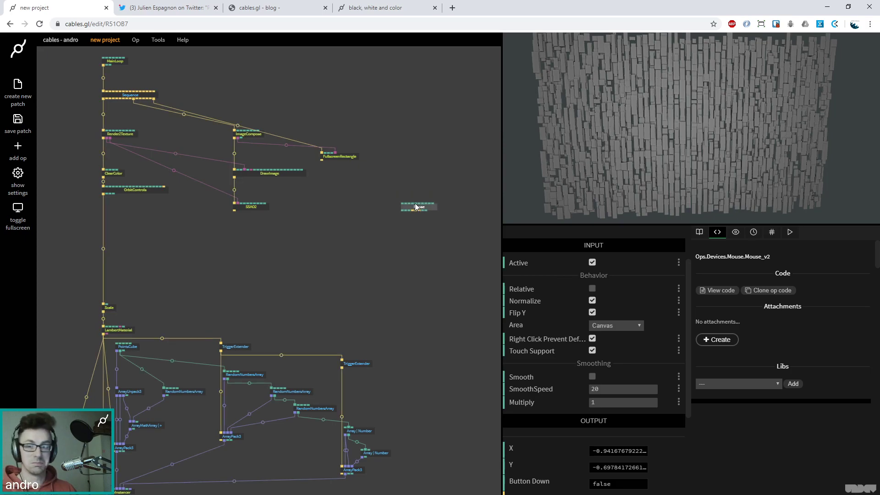
Step: Add an Array3VectorLength op and place it in the empty area below the Mouse op
click(384, 287)
scroll(363, 280, down, 2)
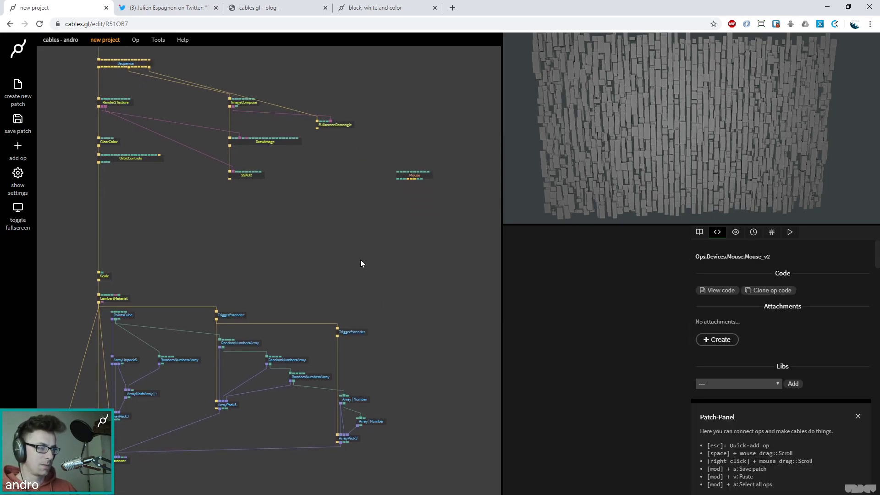
key(Escape)
text(vector)
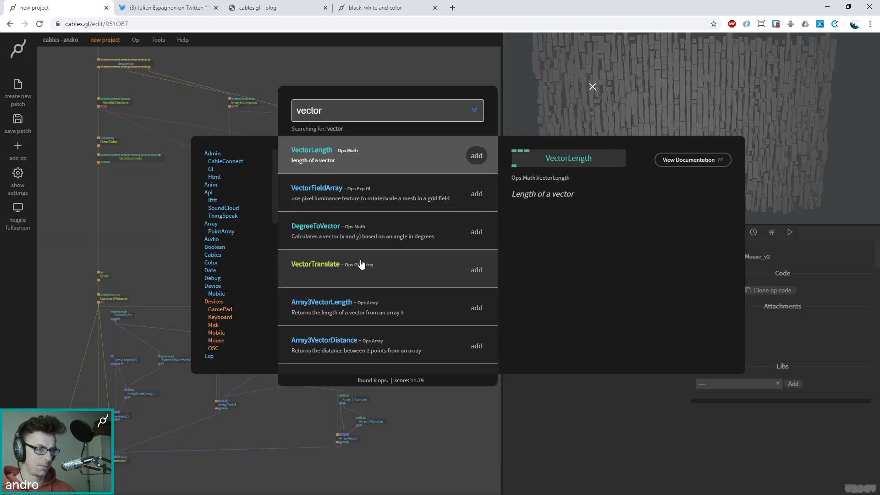
key(Down)
key(Down)
key(Down)
key(Down)
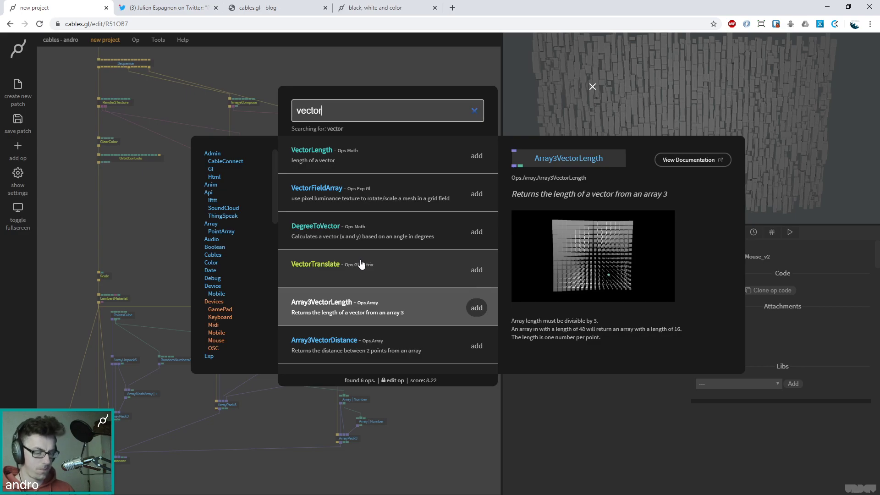
key(Return)
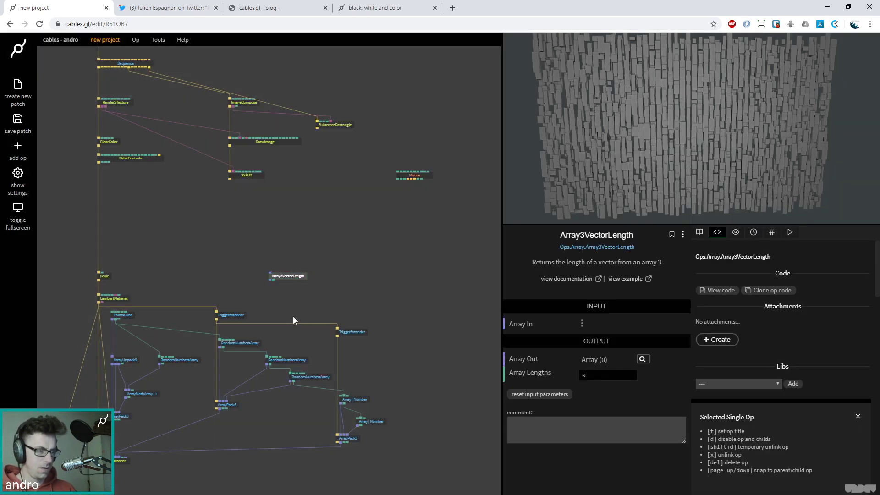
drag(298, 280, 360, 258)
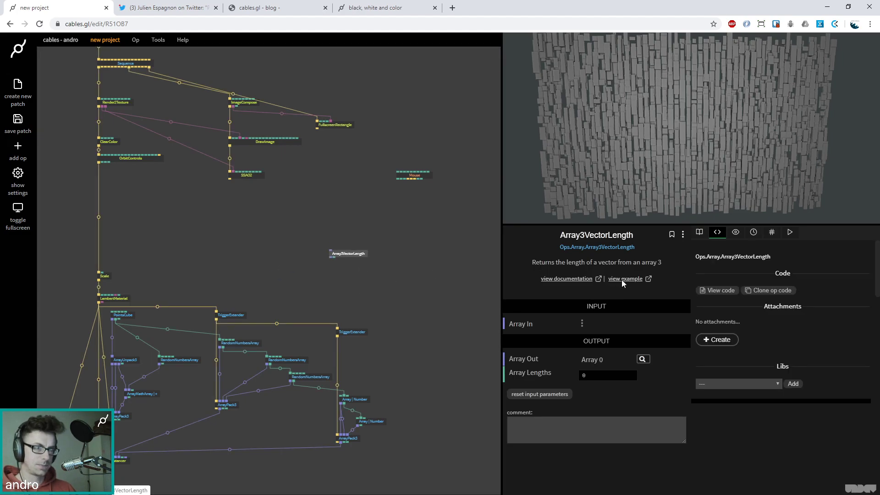
Step: Open the Array3VectorLength example, examine its patch and cube field, and return to the project patch
click(622, 281)
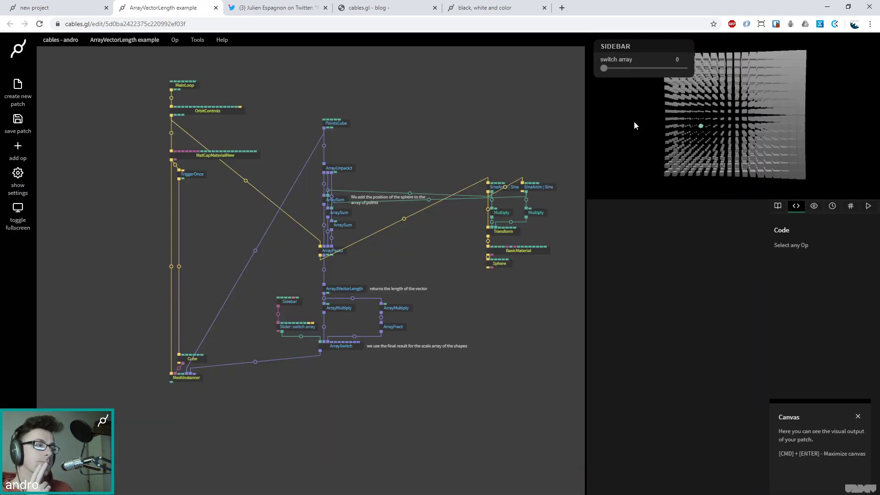
mouse_move(633, 121)
mouse_down()
mouse_move(795, 136)
mouse_move(636, 128)
mouse_up()
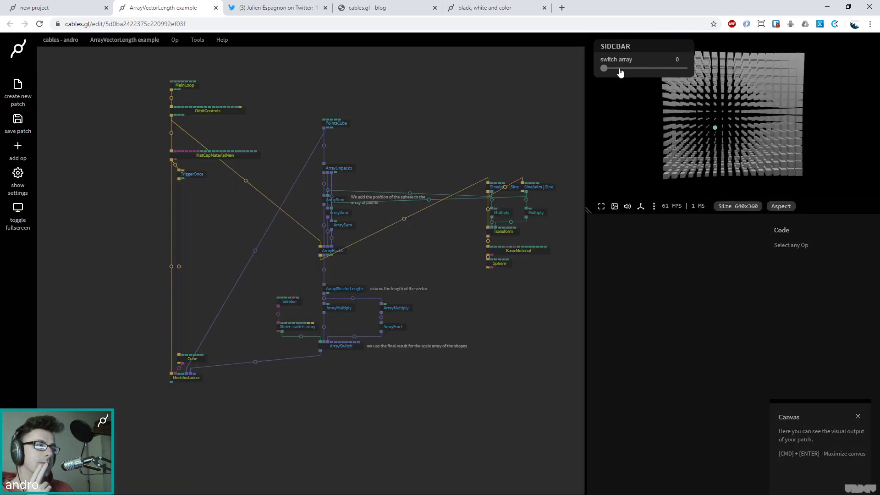
mouse_move(605, 69)
mouse_down()
mouse_move(659, 73)
mouse_move(598, 74)
mouse_up()
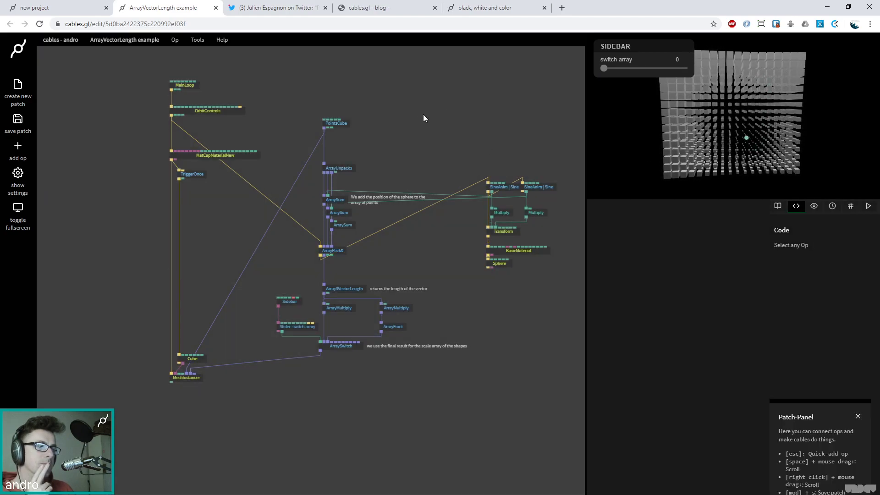
click(67, 8)
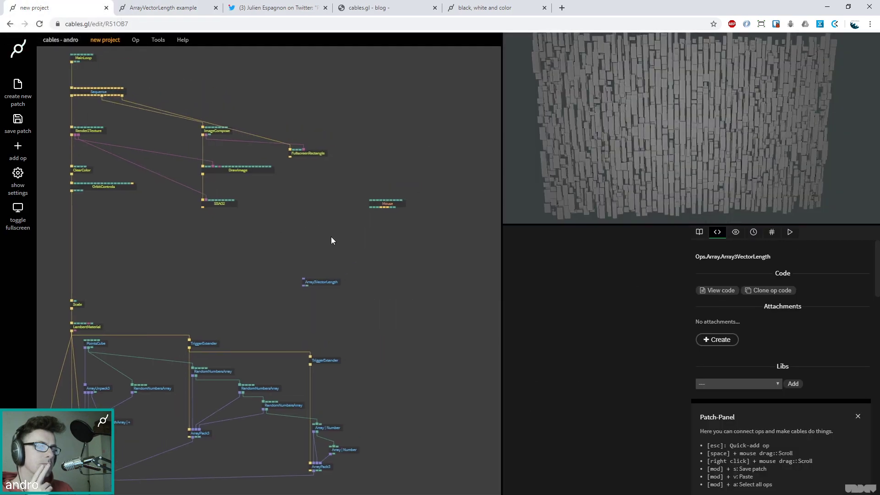
Step: Move Array3VectorLength to the free space beside the second TriggerExtender, and recheck the array chain in the example patch
drag(321, 283, 431, 334)
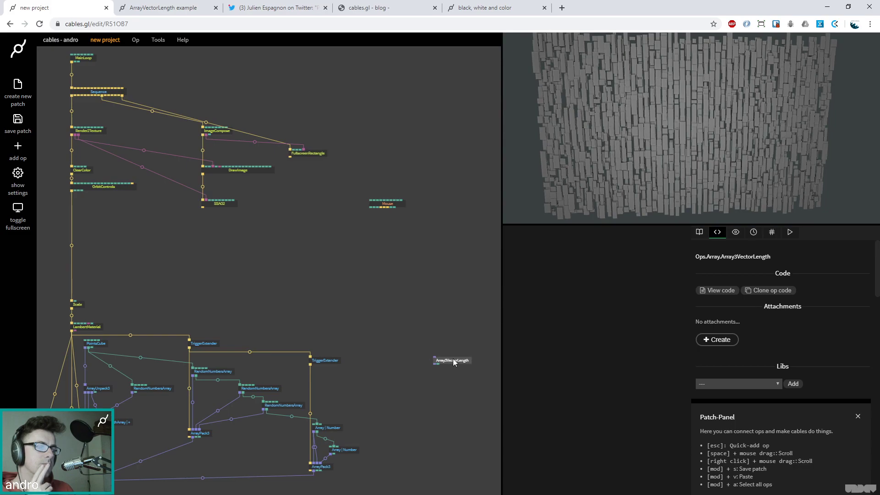
click(453, 360)
click(165, 10)
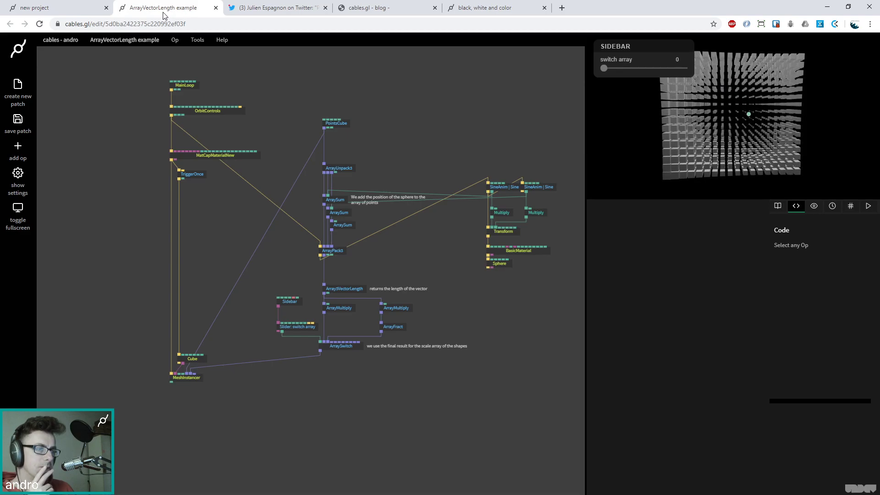
click(55, 13)
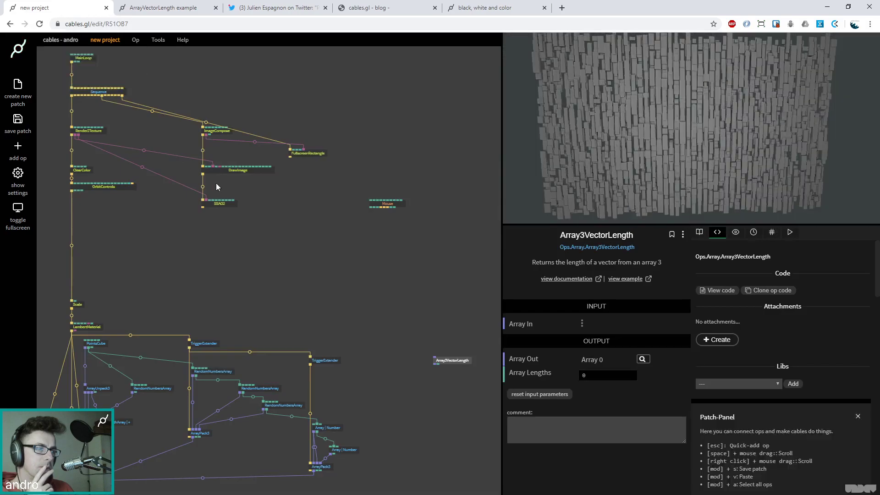
scroll(298, 261, down, 2)
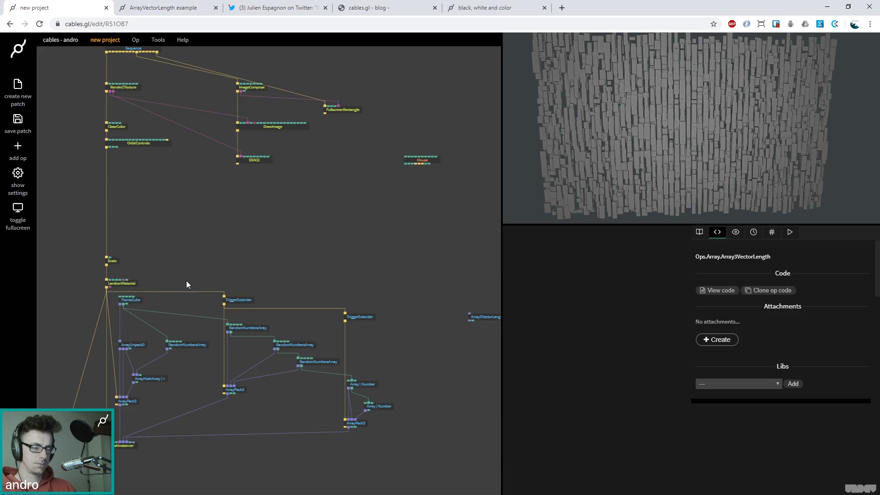
scroll(178, 289, down, 2)
click(181, 12)
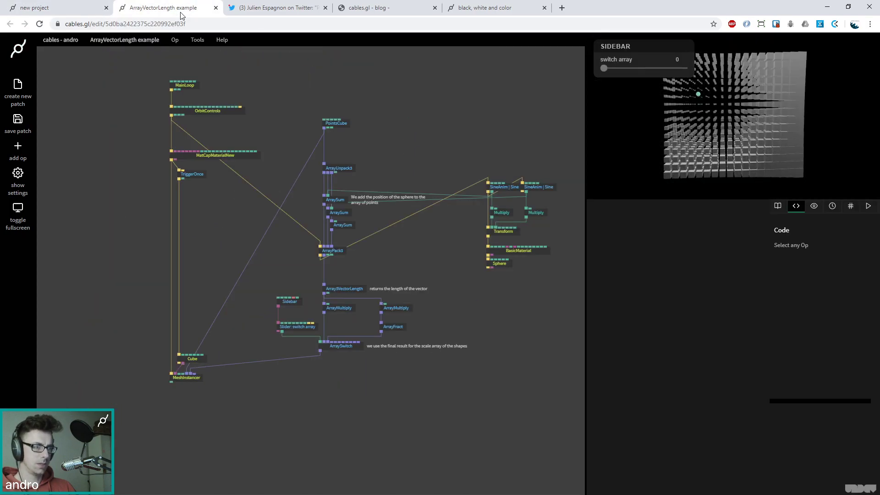
click(53, 13)
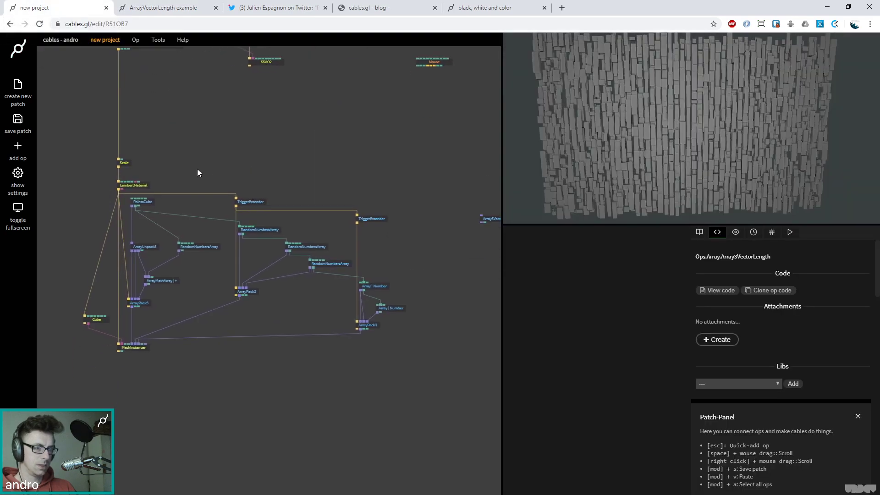
Step: Move PointsCube up into free space and feed its array output into a pasted copy of the ArrayUnpack3 and ArrayPack3 pair
drag(142, 209, 212, 157)
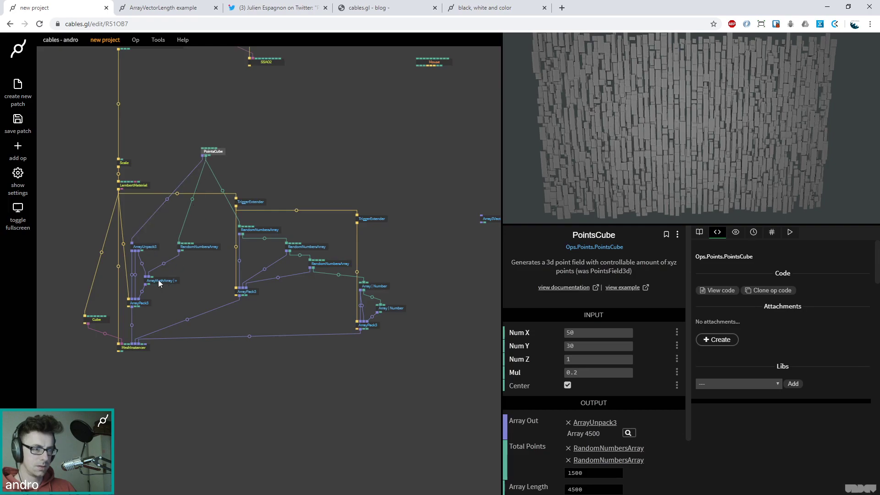
drag(127, 229, 144, 314)
key(ctrl+c)
key(ctrl+v)
scroll(434, 191, right, 2)
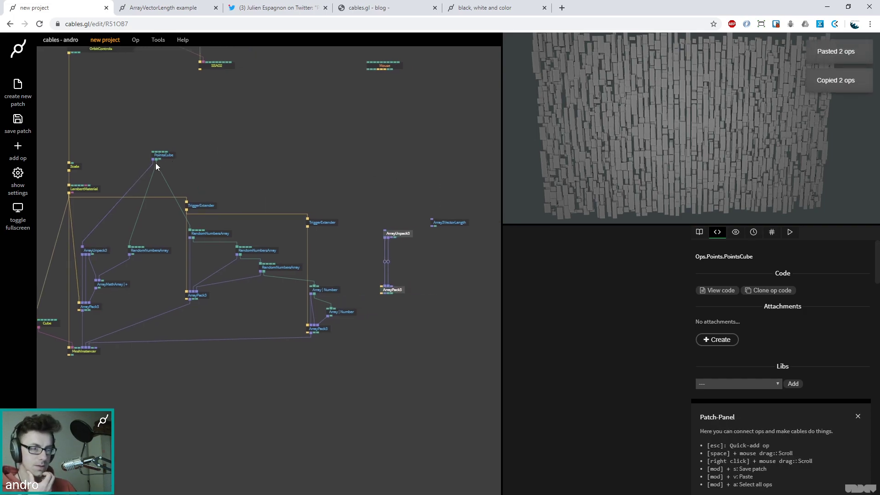
drag(152, 160, 394, 235)
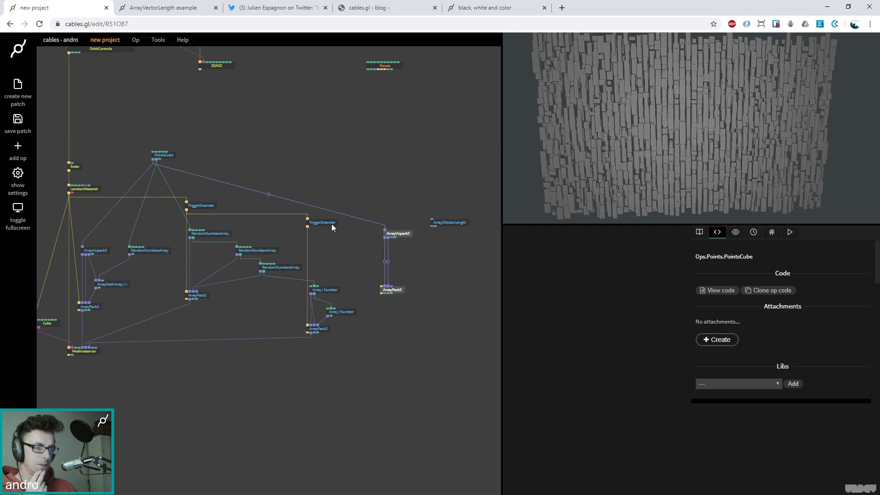
Step: Move the copied ArrayUnpack3 slightly up, away from its ArrayPack3
click(311, 223)
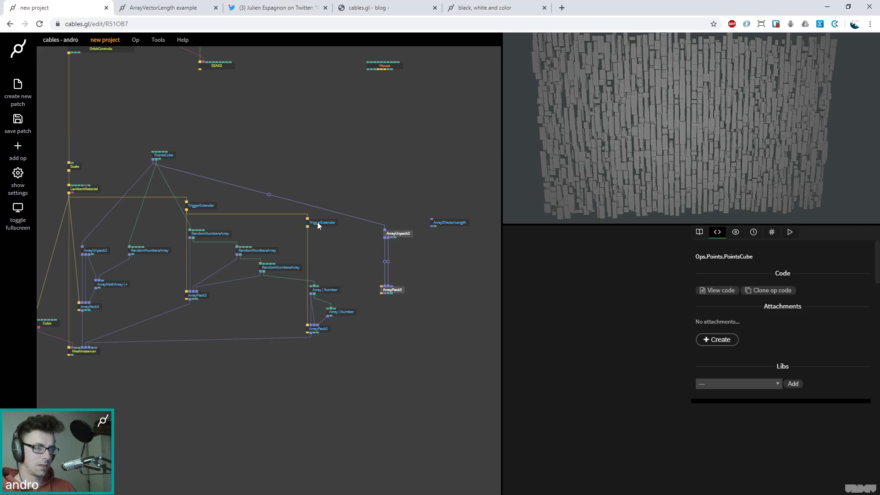
drag(463, 277, 391, 163)
click(404, 237)
drag(397, 233, 403, 203)
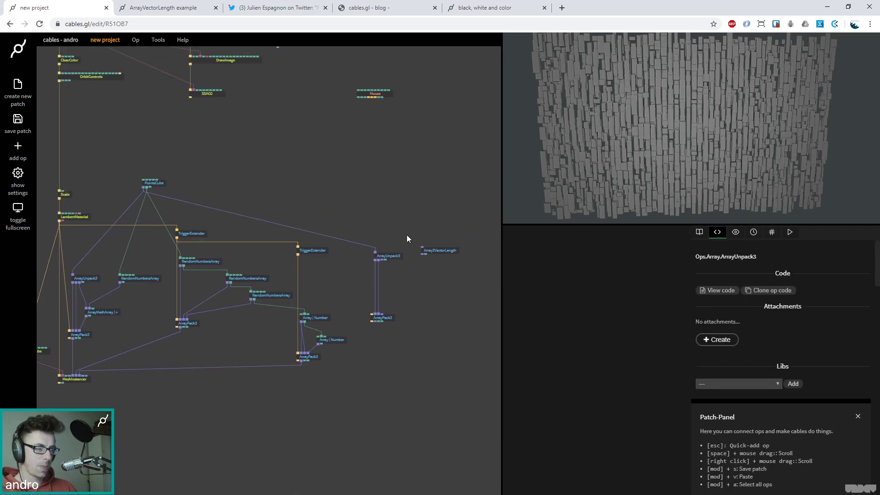
Step: Move the Scale op up beneath OrbitControls and add a Transform op branching from it
scroll(369, 187, up, 3)
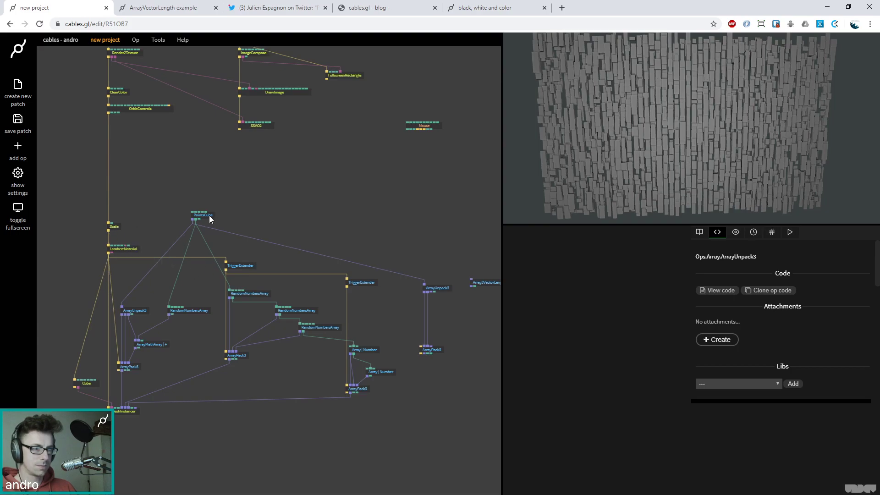
drag(113, 230, 110, 153)
key(Escape)
text(transform)
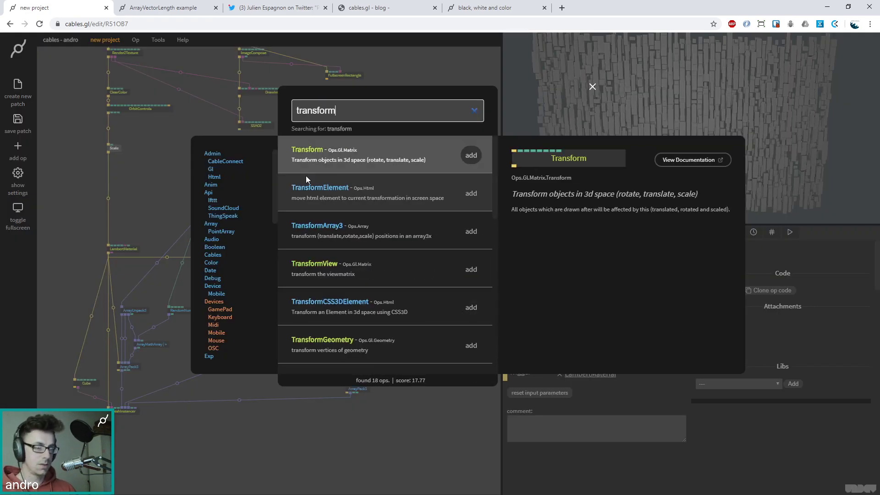
key(Return)
Step: Add a BasicMaterial op below Transform and a Sphere op below the material, linked in a chain
drag(293, 174, 291, 199)
text(basicm)
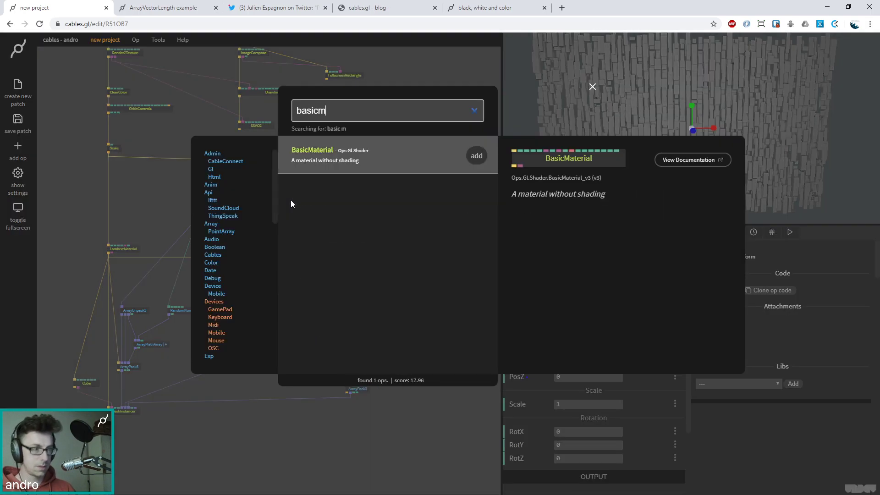
key(Return)
drag(293, 207, 292, 226)
text(sphere)
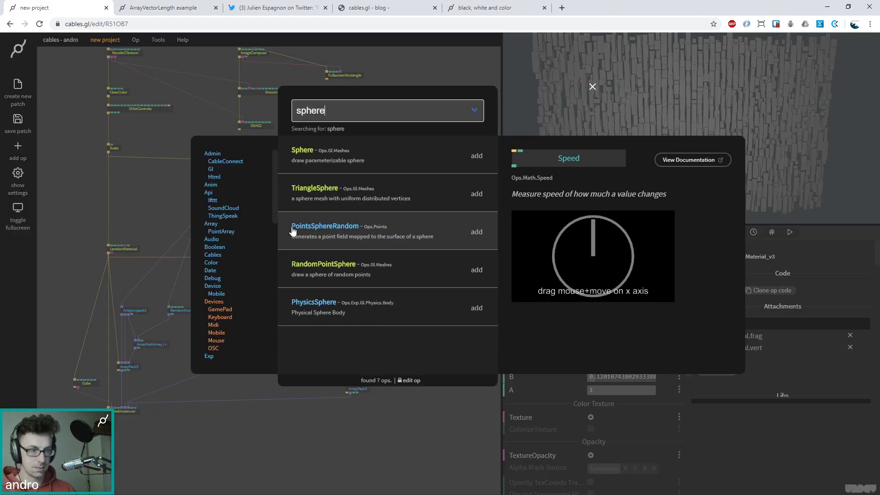
key(Return)
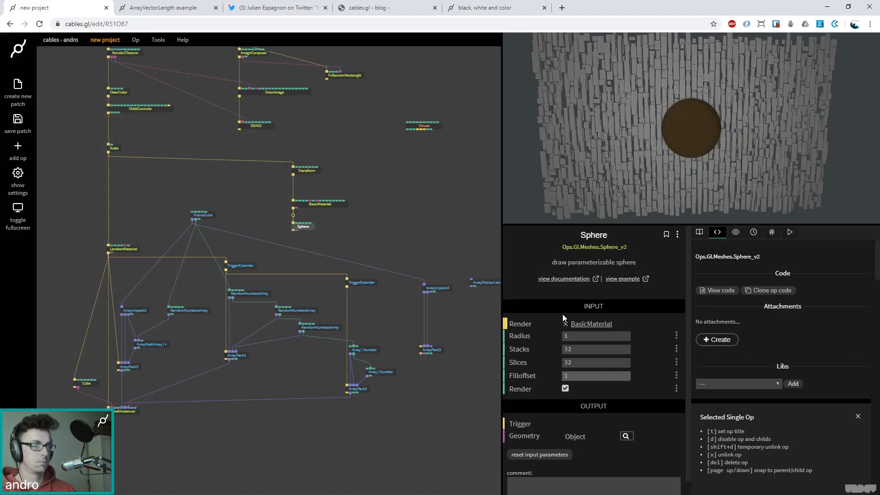
Step: Make the BasicMaterial colour white and set the Sphere's radius to 0.32
click(320, 205)
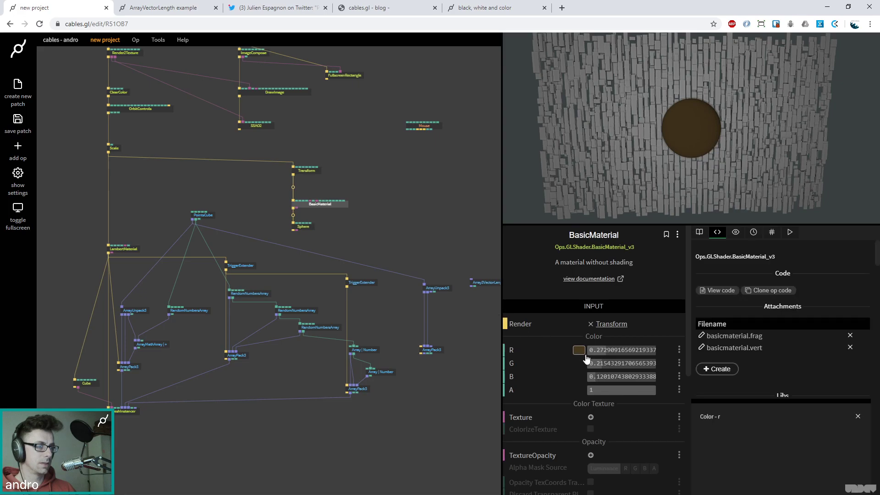
click(580, 355)
drag(580, 356, 591, 335)
click(303, 226)
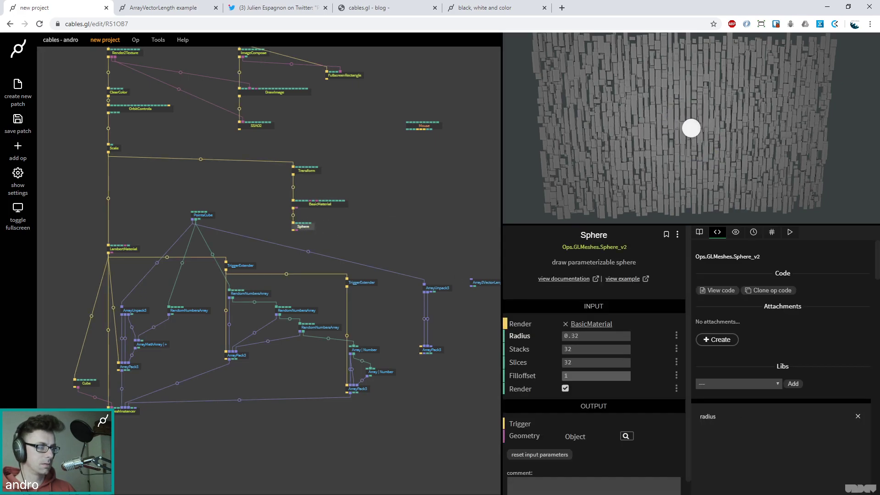
Step: Link the Mouse op's X output to the Transform's PosX input
click(438, 210)
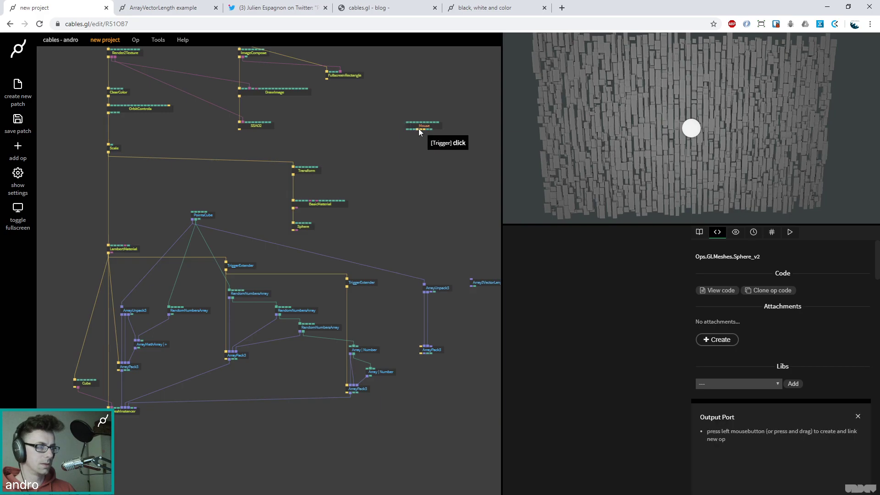
drag(408, 130, 304, 169)
click(323, 133)
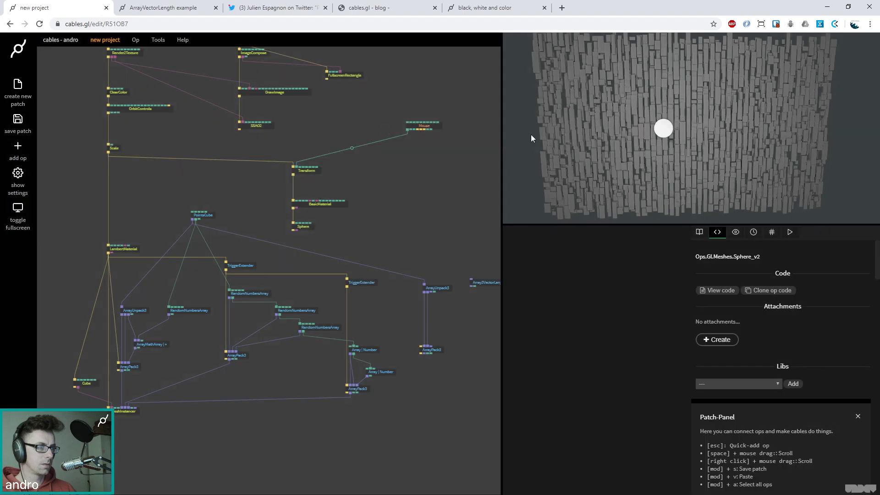
click(312, 172)
click(354, 147)
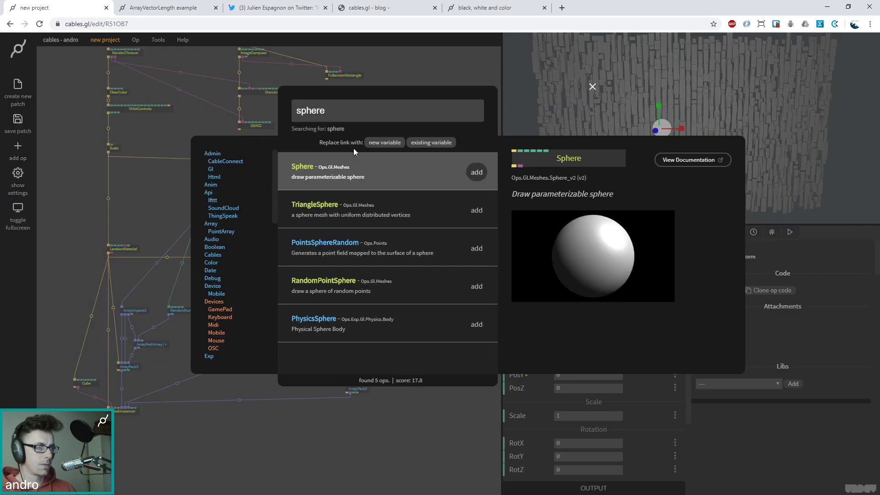
key(Escape)
double_click(404, 165)
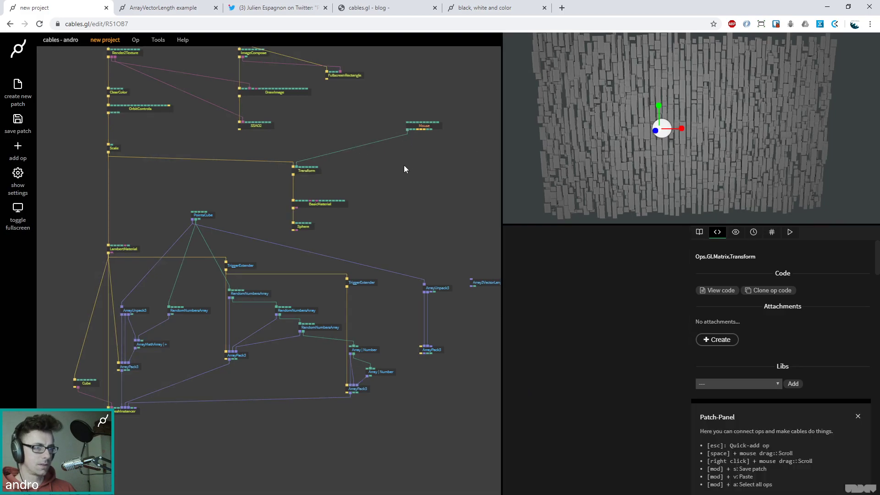
Step: Add a ScreenPosTo3d op below Mouse and link the Mouse's X and Y outputs to it, removing the Transform link
text(screenpos)
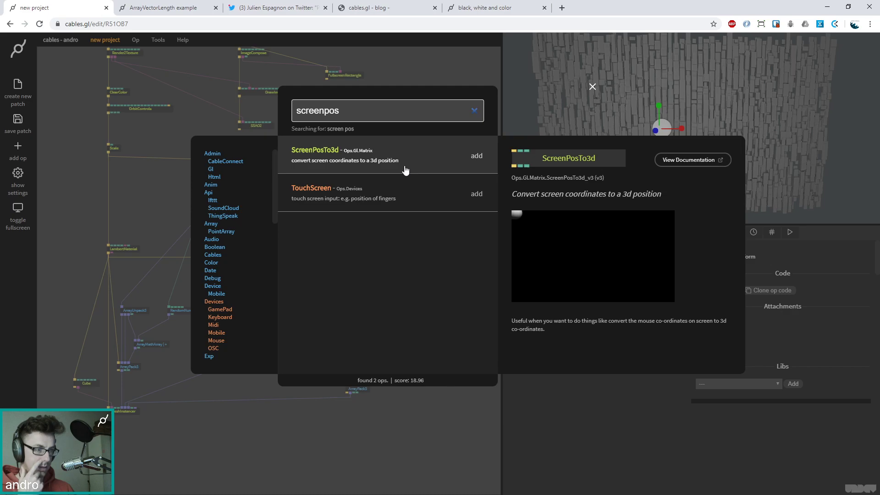
key(Return)
drag(278, 277, 347, 221)
drag(359, 176, 408, 156)
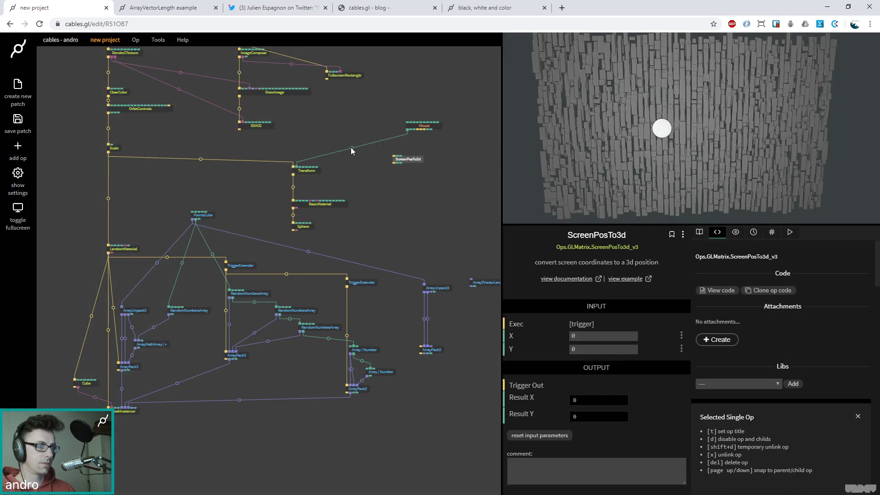
drag(351, 148, 408, 162)
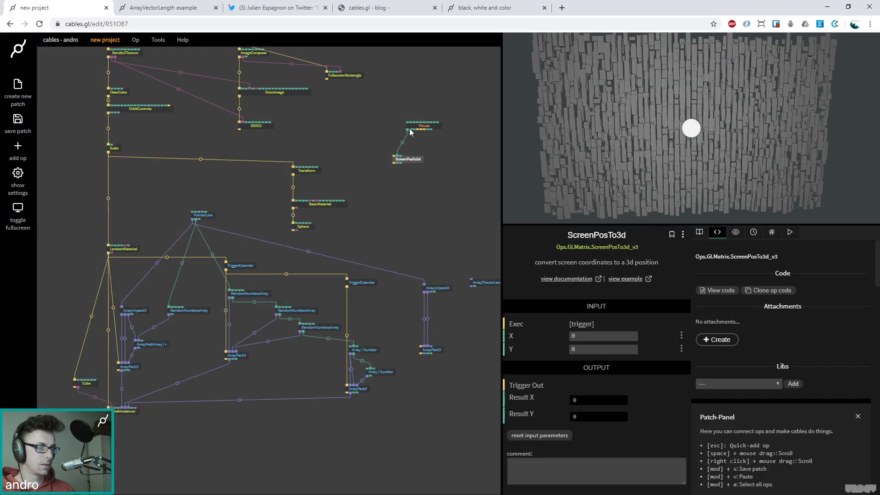
drag(411, 130, 470, 293)
Step: Move the Render2Texture link to the Sequence op's second trigger output
scroll(441, 163, up, 3)
scroll(470, 292, down, 2)
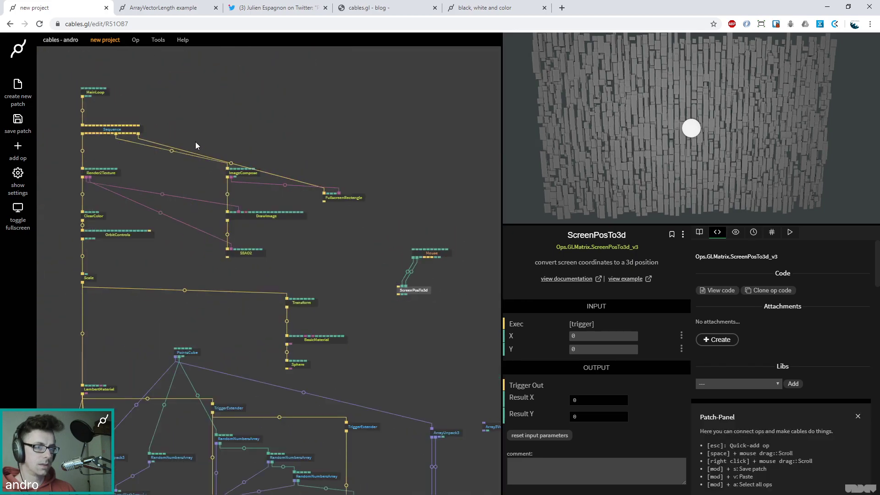
drag(190, 88, 210, 98)
drag(101, 143, 111, 143)
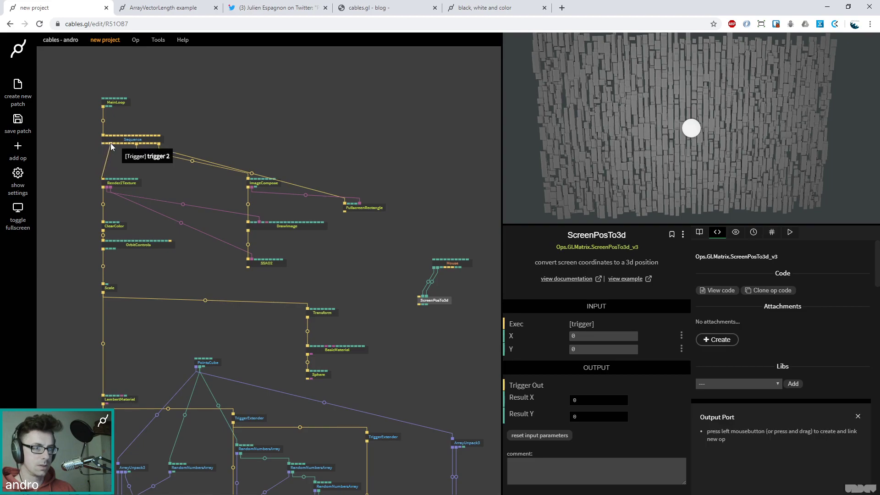
Step: Add a TriggerSend op on the Sequence's first trigger output and give it a new named trigger t1
scroll(111, 143, up, 2)
drag(325, 215, 190, 88)
drag(281, 169, 180, 180)
click(270, 171)
text(send trigger)
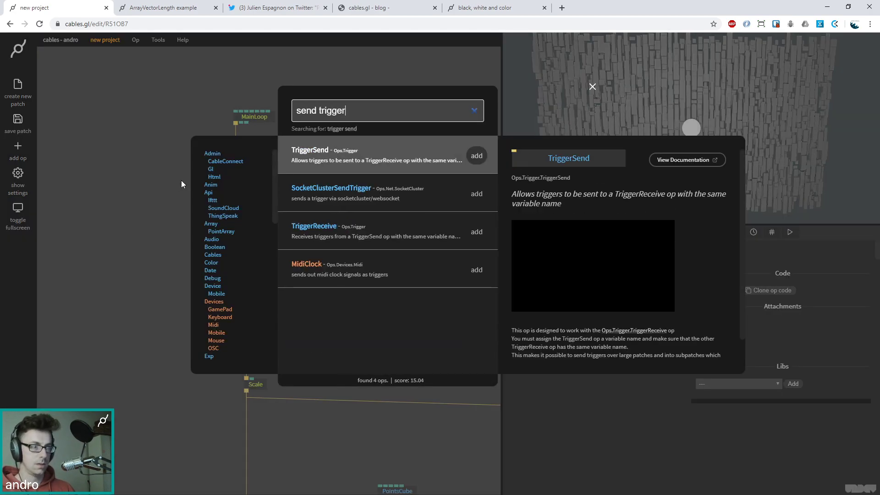
key(Return)
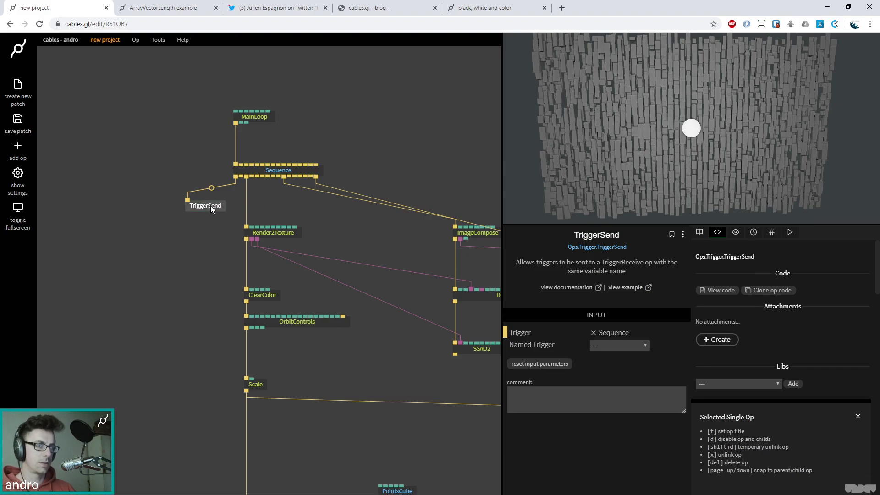
click(596, 346)
click(604, 361)
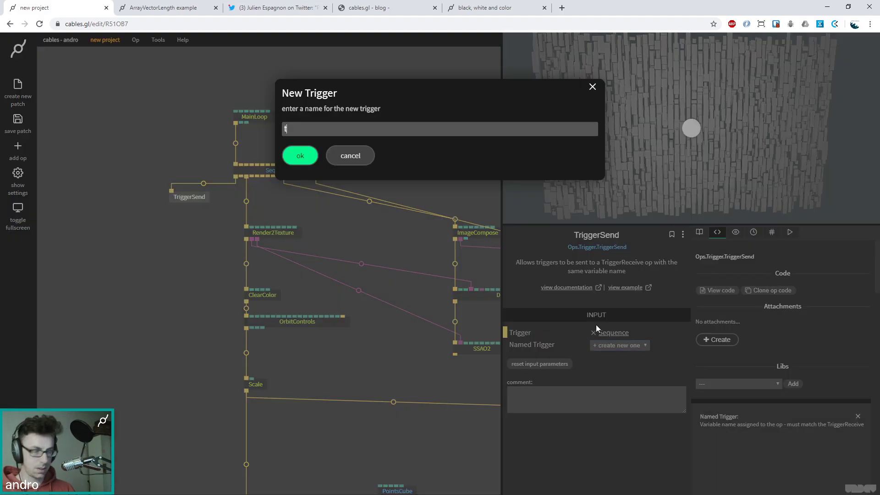
key(Return)
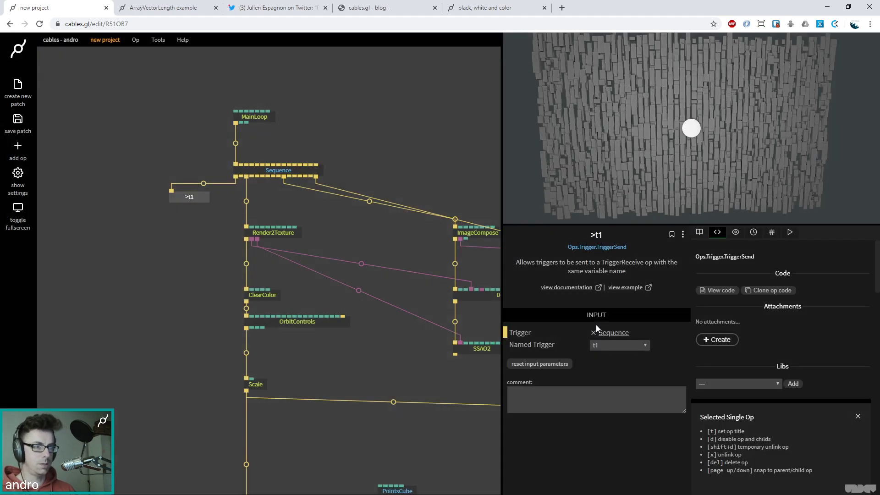
Step: Add a TriggerReceive op feeding ScreenPosTo3d's Exec input and set its named trigger to t1
scroll(290, 283, down, 3)
scroll(290, 283, right, 5)
scroll(290, 283, down, 2)
scroll(373, 298, up, 1)
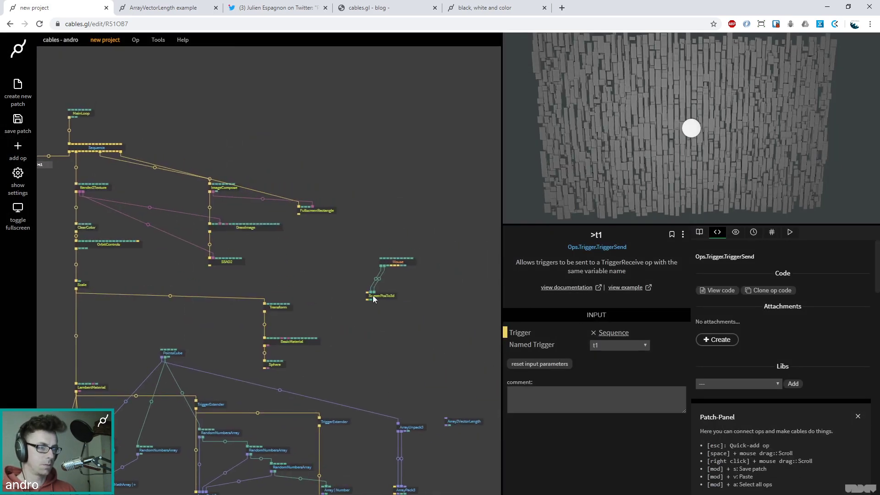
drag(369, 299, 348, 273)
text(trigger rec)
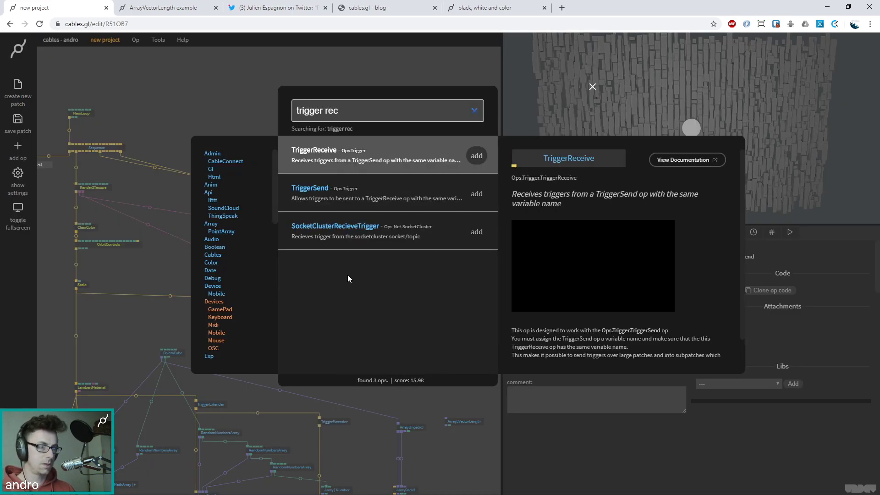
key(Return)
click(609, 333)
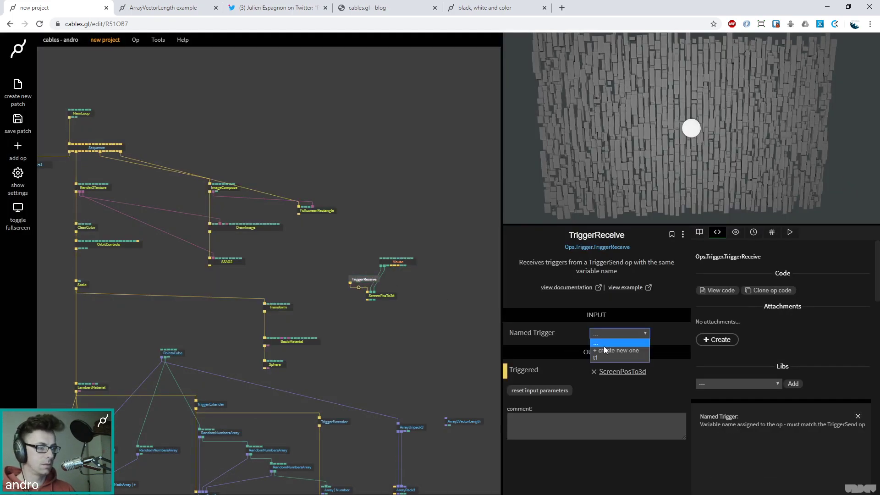
click(609, 357)
click(354, 228)
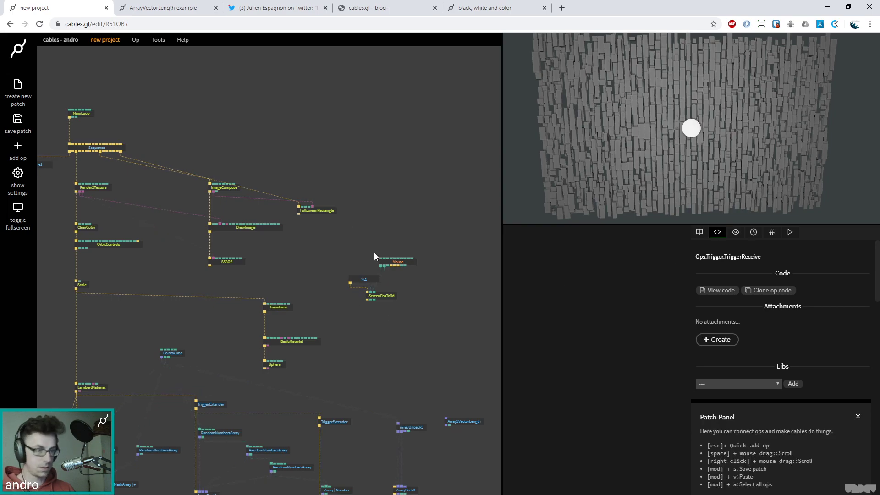
Step: Link ScreenPosTo3d's Result X and Result Y to the Transform's posX and posY, and move the TriggerReceive op slightly up
scroll(373, 236, down, 1)
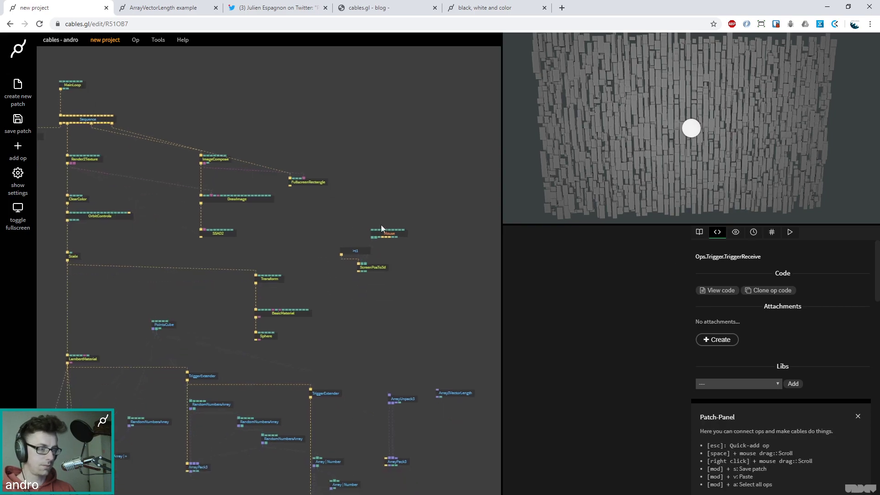
click(385, 270)
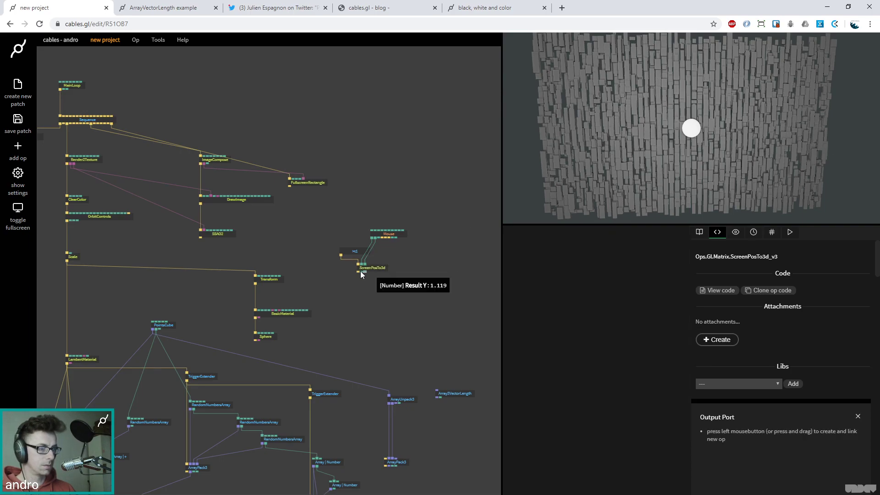
drag(360, 271, 264, 279)
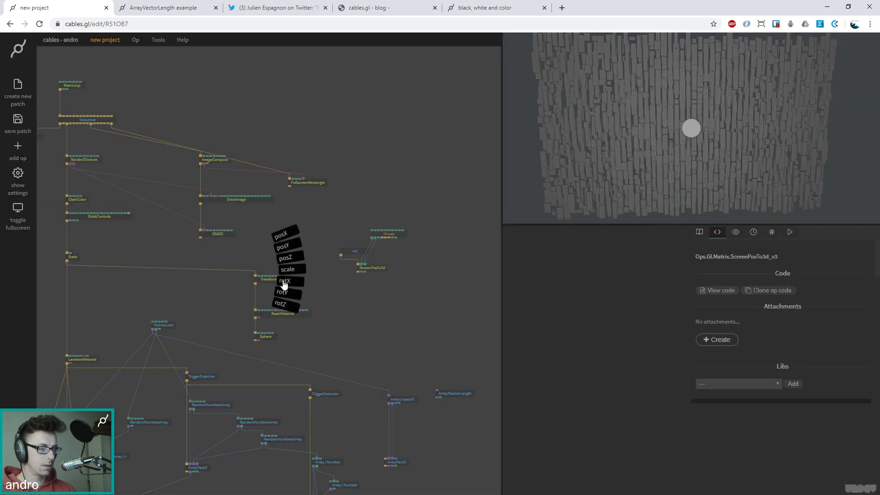
drag(281, 236, 281, 237)
drag(365, 271, 285, 245)
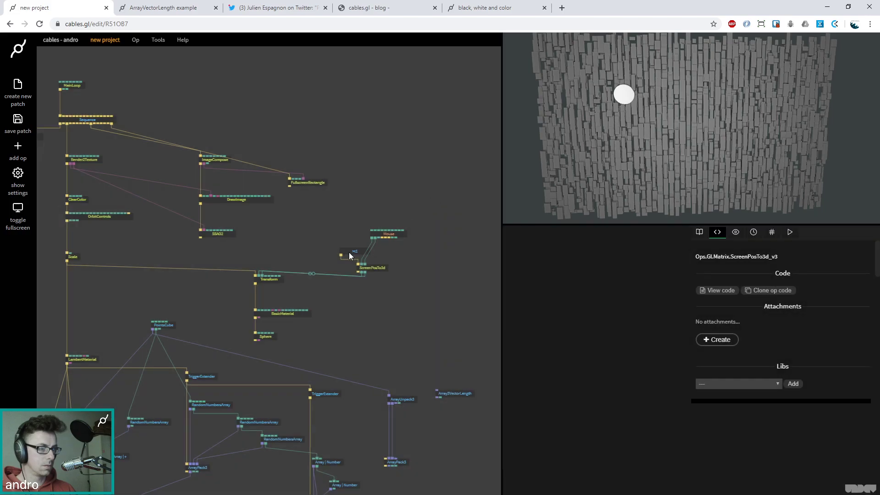
drag(349, 252, 327, 242)
click(327, 239)
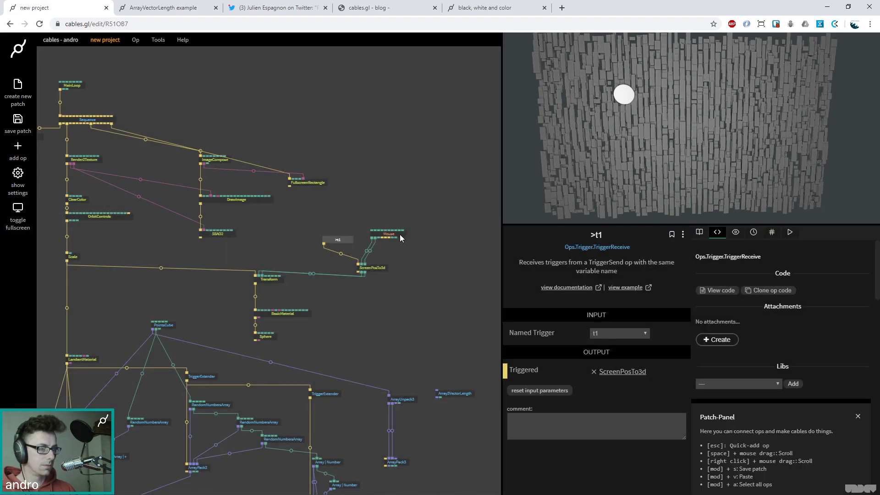
Step: Turn off Normalize and Flip Y on the Mouse op
click(399, 235)
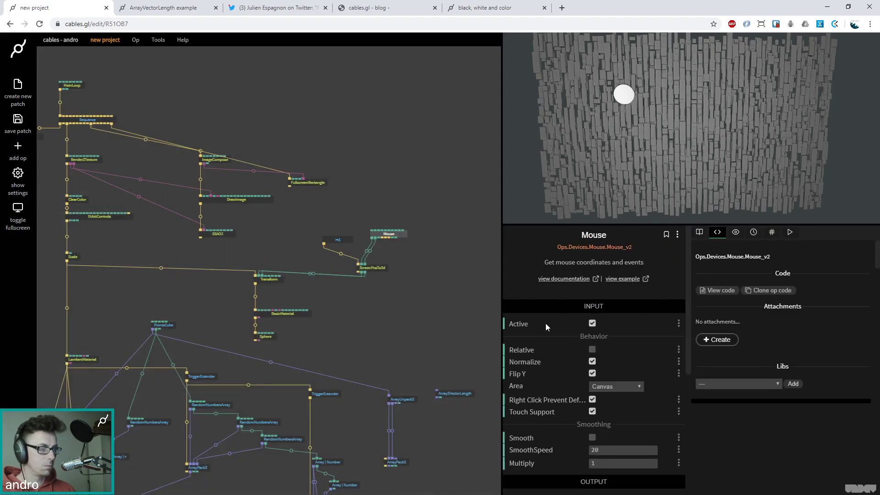
click(592, 361)
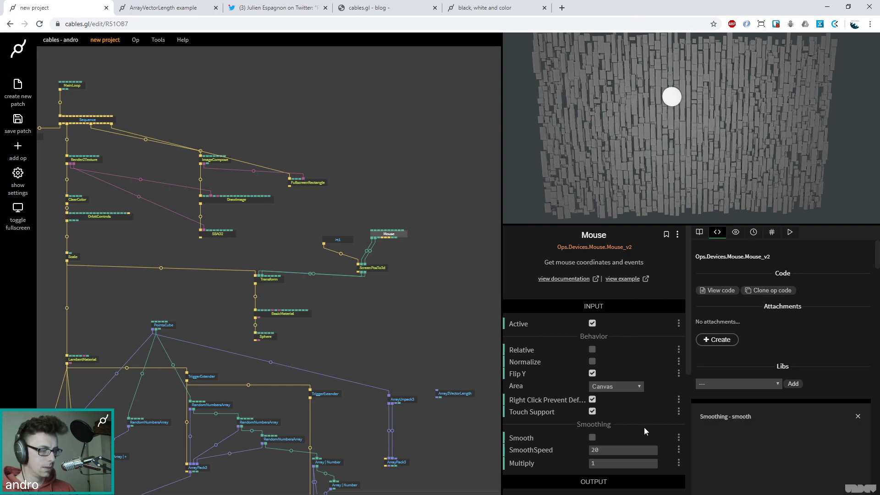
click(592, 374)
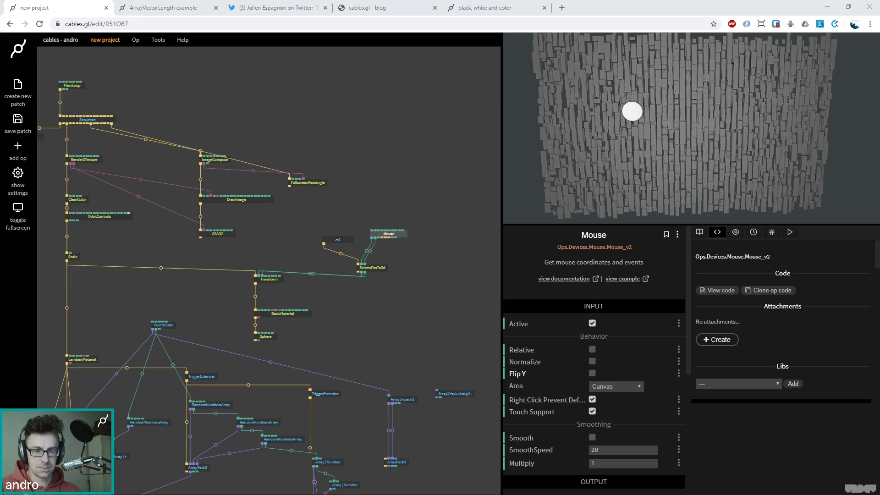
click(110, 359)
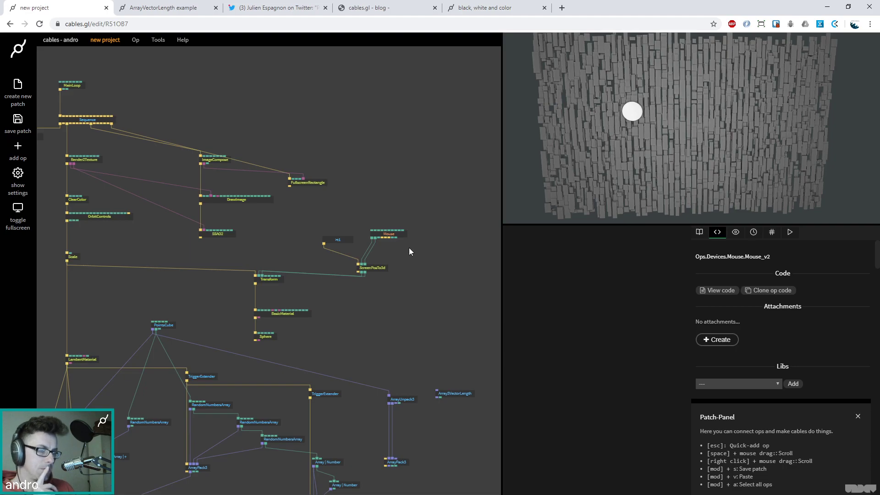
Step: Shift the t1 TriggerReceive op aside and align the Mouse op directly above ScreenPosTo3d
drag(326, 244, 320, 240)
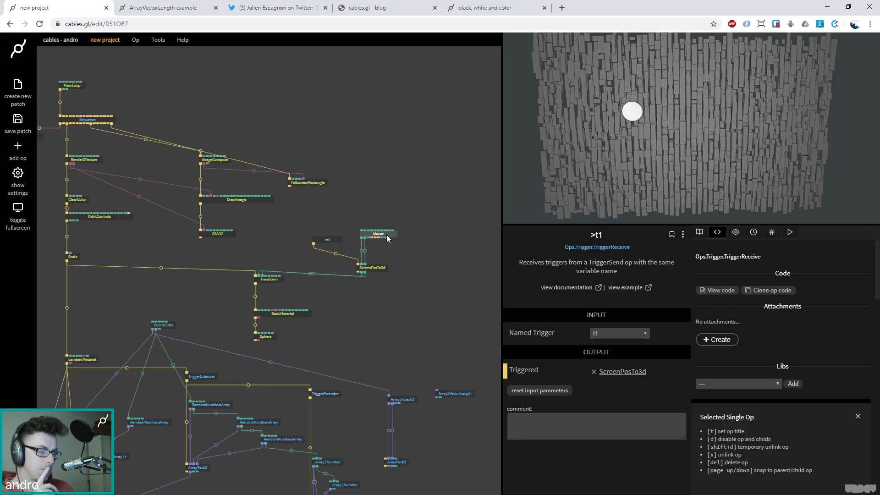
click(401, 282)
drag(416, 329, 356, 244)
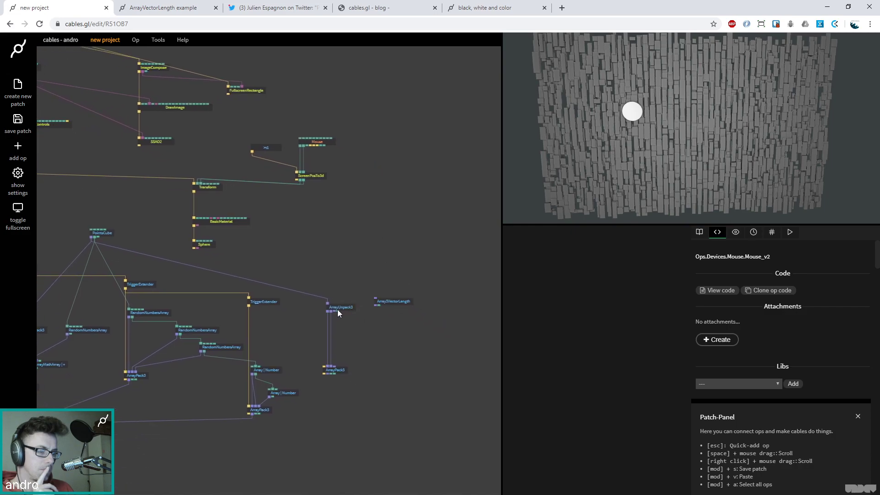
Step: Connect ArrayUnpack3's third output to ArrayPack3's Array 3 input and check the setup against the ArrayVectorLength example patch
drag(334, 311, 335, 369)
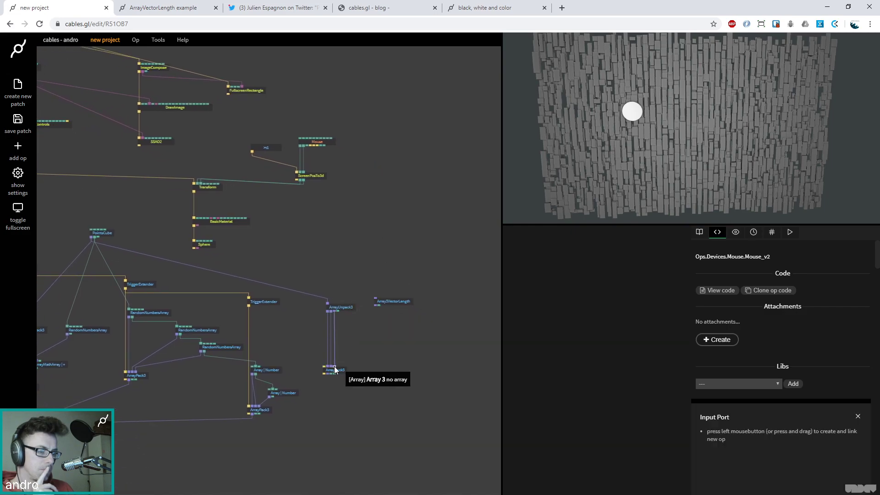
click(393, 302)
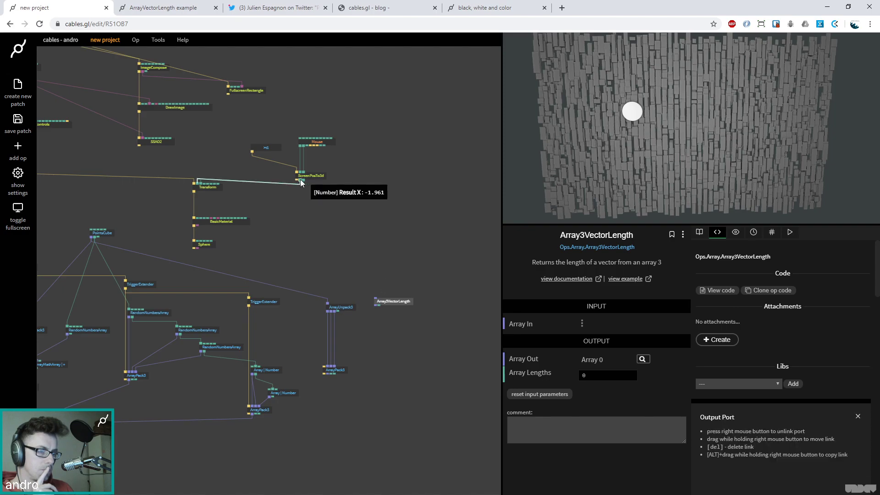
click(342, 371)
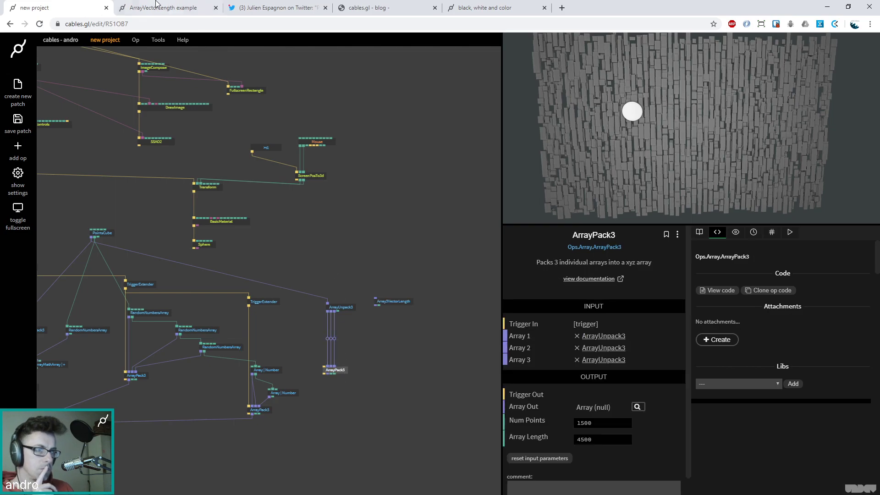
click(156, 8)
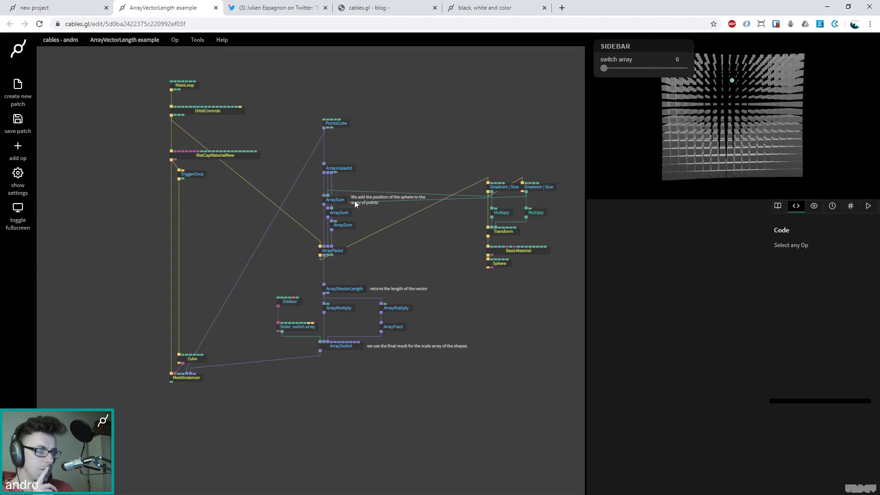
key(ctrl+shift+Tab)
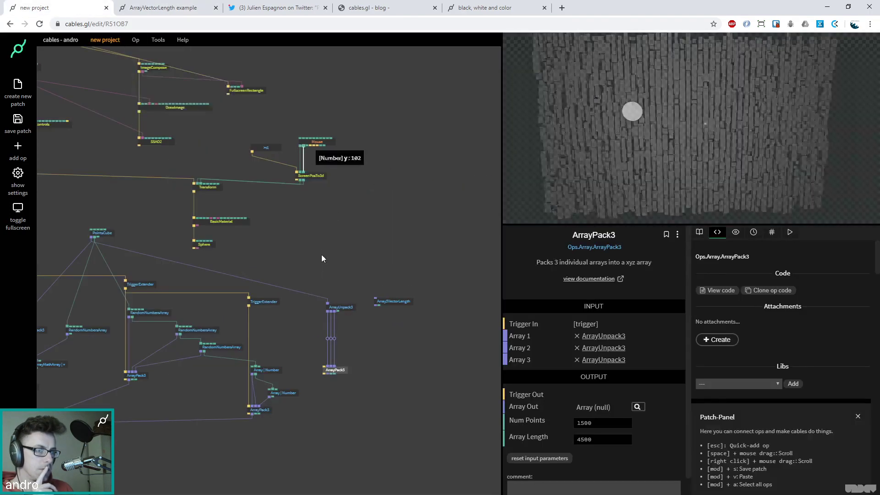
Step: Insert an ArraySum op into the first ArrayUnpack3–ArrayPack3 link and feed its Value from ScreenPosTo3d's Result X
click(328, 342)
text(arraysum)
key(Return)
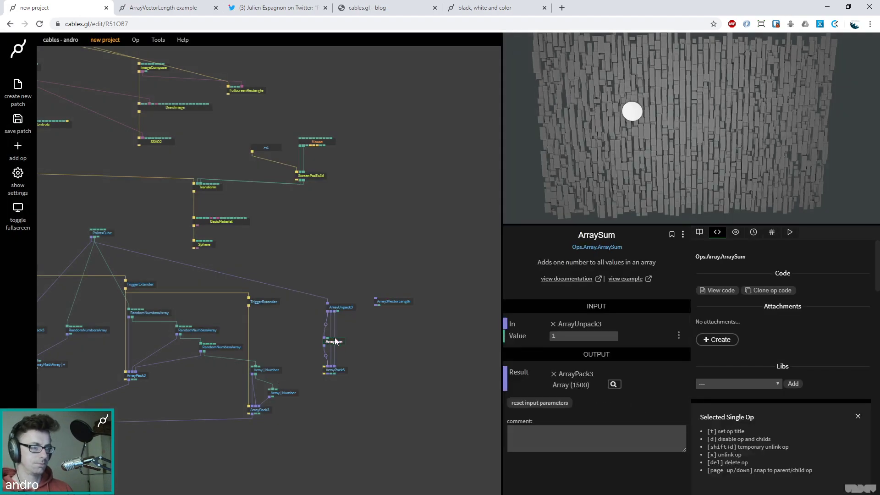
drag(336, 346, 340, 346)
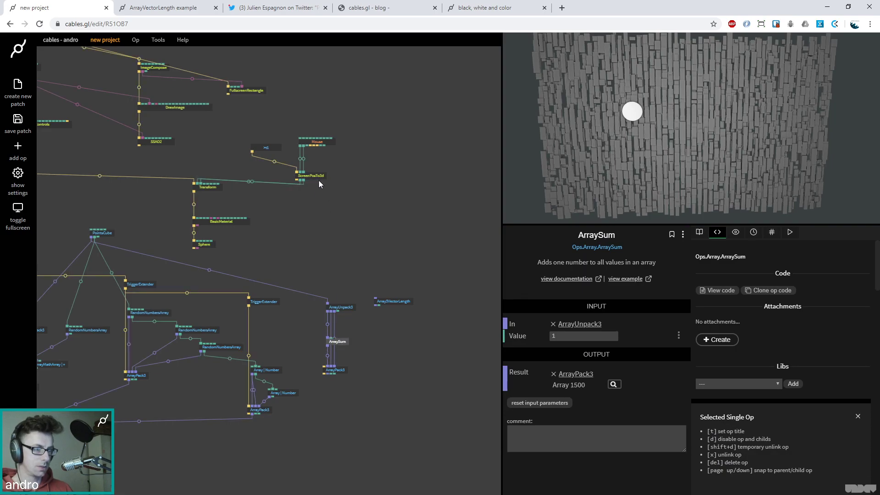
drag(300, 179, 337, 346)
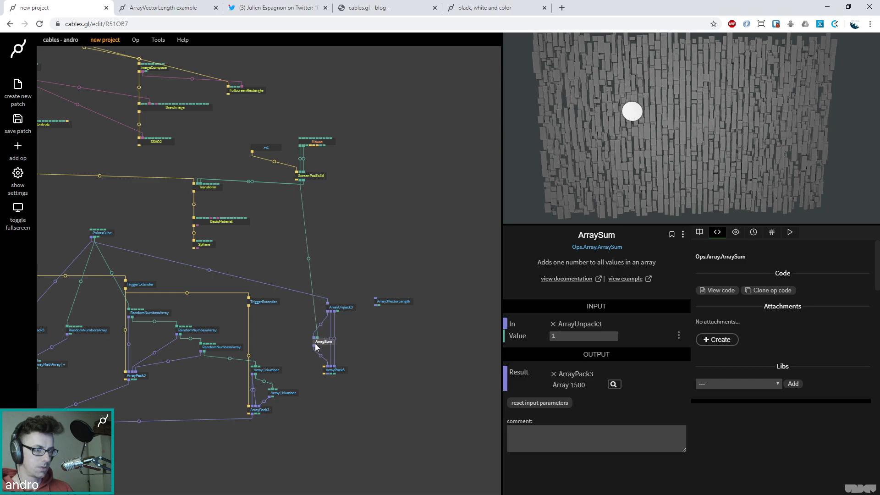
Step: Insert another ArraySum into the second ArrayUnpack3–ArrayPack3 link and feed its Value from ScreenPosTo3d's Result Y
click(331, 343)
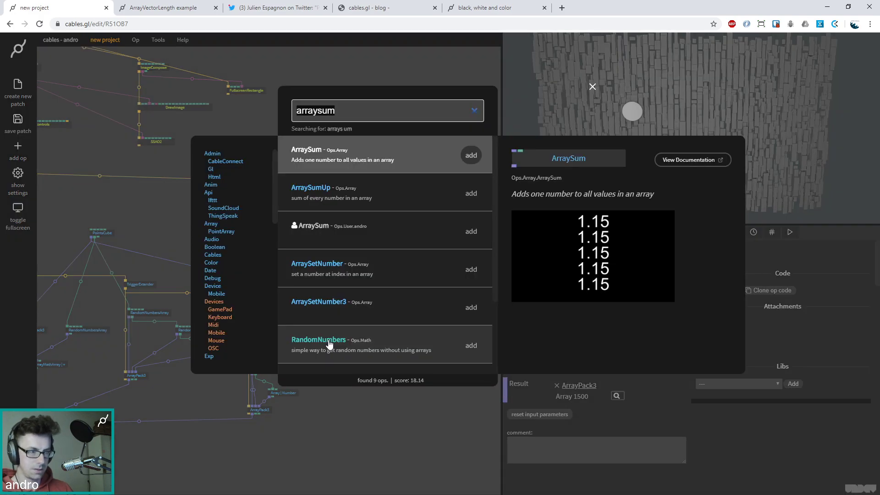
key(Return)
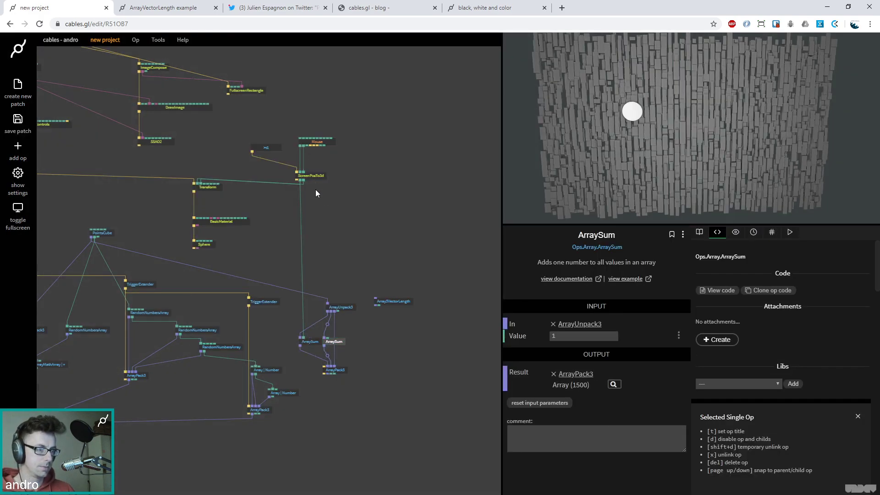
drag(305, 181, 336, 346)
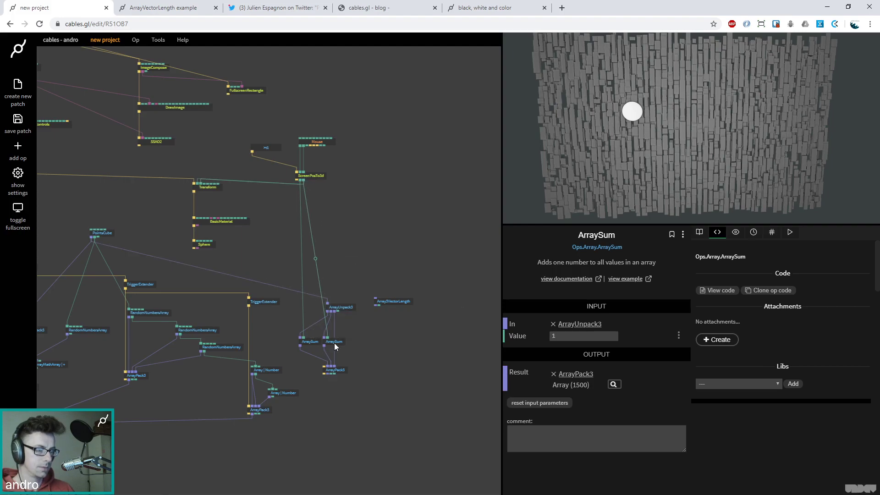
Step: Check the ArrayVectorLength example, and connect the TriggerExtender beside the array chain to ArrayPack3's Trigger In
click(168, 13)
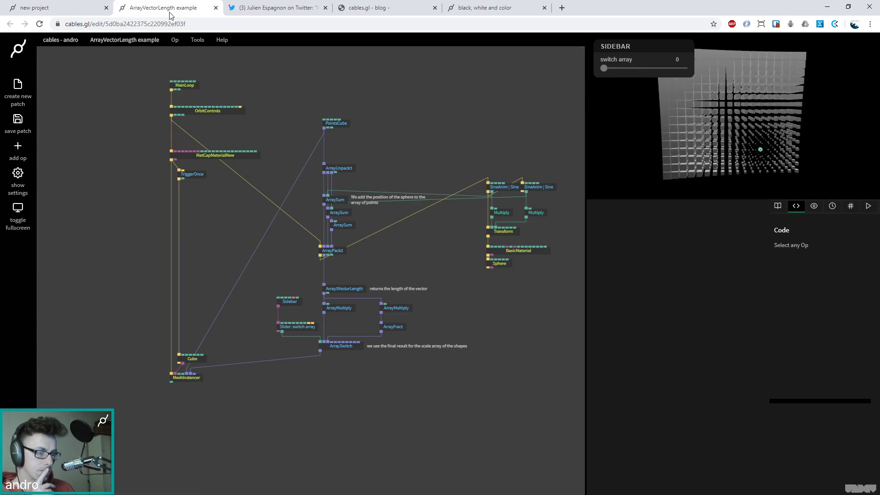
key(ctrl+shift+Tab)
click(360, 373)
drag(250, 304, 337, 365)
Step: Tidy the unpack and sum ops, place Array3VectorLength below ArrayPack3 and connect ArrayPack3's Array Out to its input
drag(414, 359, 286, 274)
mouse_move(345, 309)
mouse_down()
mouse_move(368, 292)
mouse_move(347, 293)
mouse_up()
click(378, 298)
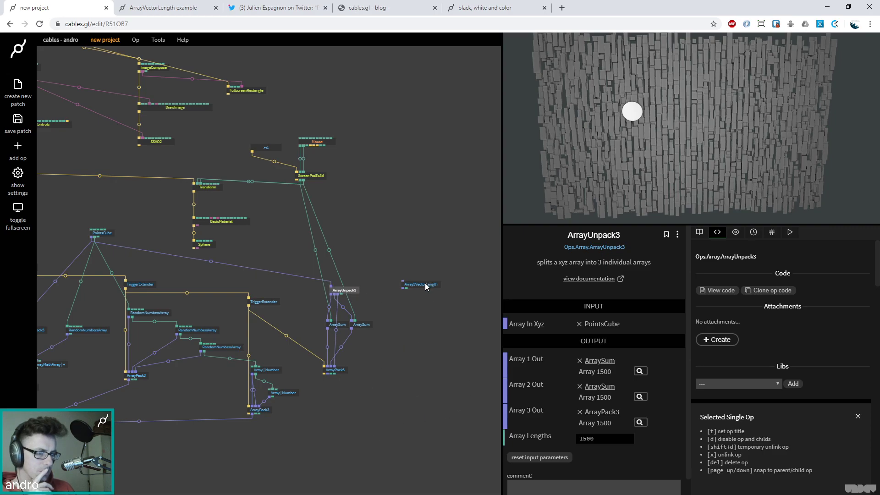
drag(425, 288, 442, 300)
drag(341, 376, 346, 400)
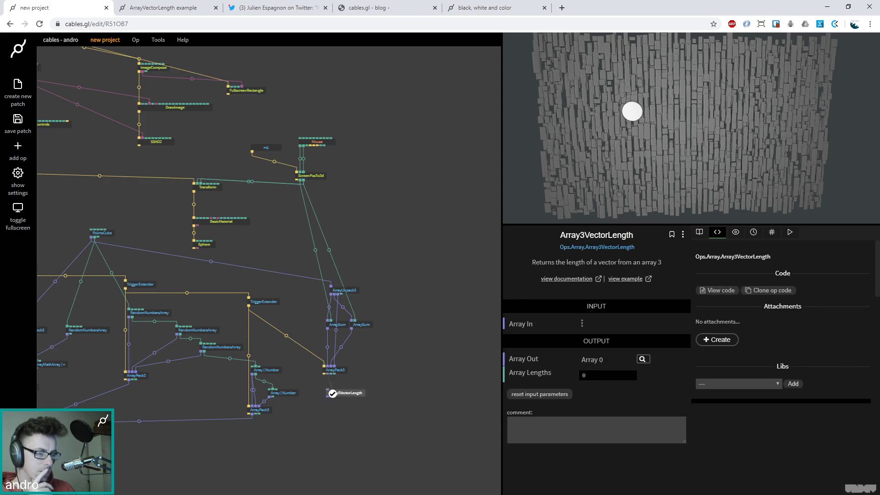
click(338, 394)
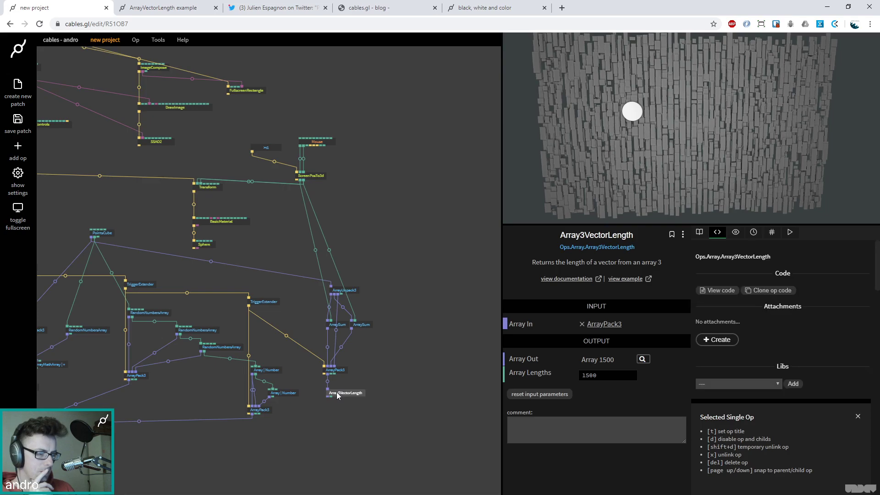
Step: Inspect the Array Out values of Array3VectorLength and close the inspection
click(642, 359)
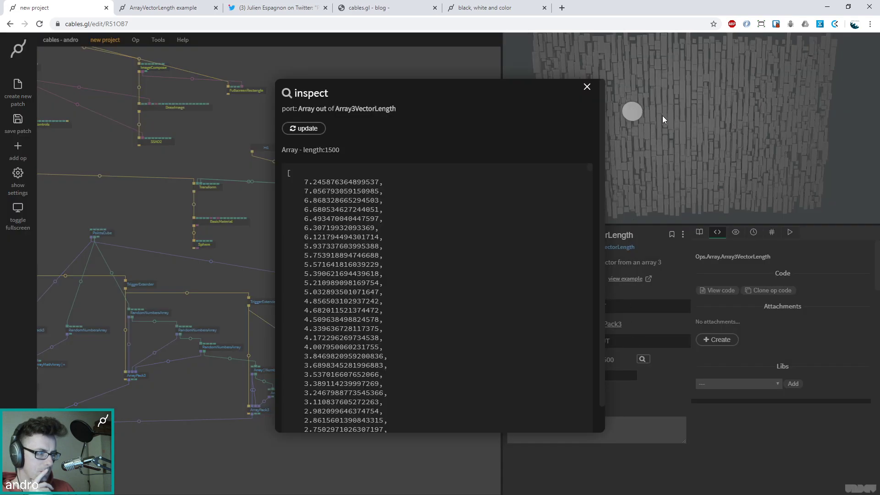
click(585, 91)
click(426, 268)
Step: Unlink ScreenPosTo3d's results from the Value inputs of both ArraySum ops
scroll(419, 246, down, 2)
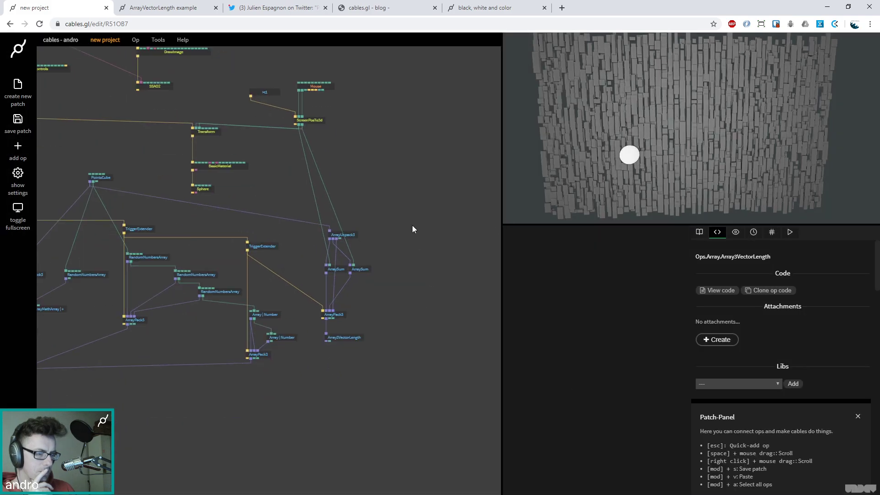
scroll(415, 245, up, 1)
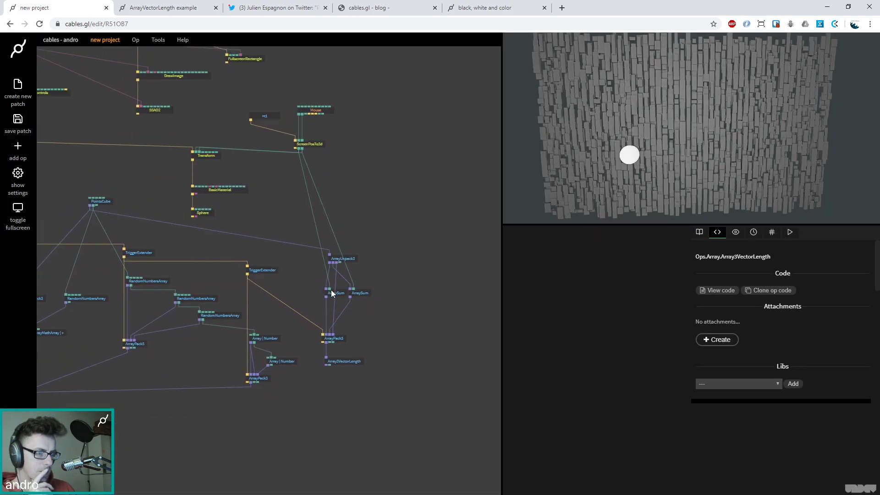
mouse_move(355, 292)
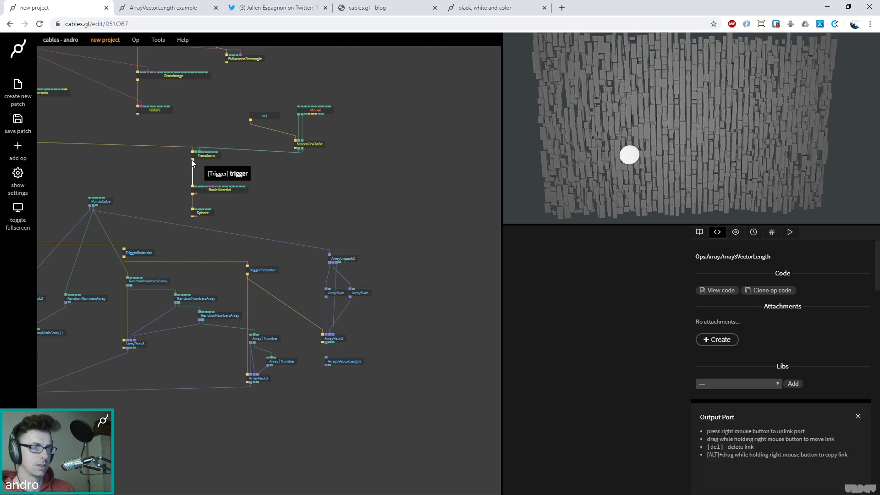
Step: Add a SineAnim op triggered by the sphere's Transform op and paste a duplicate of it alongside
key(Escape)
text(sineanim)
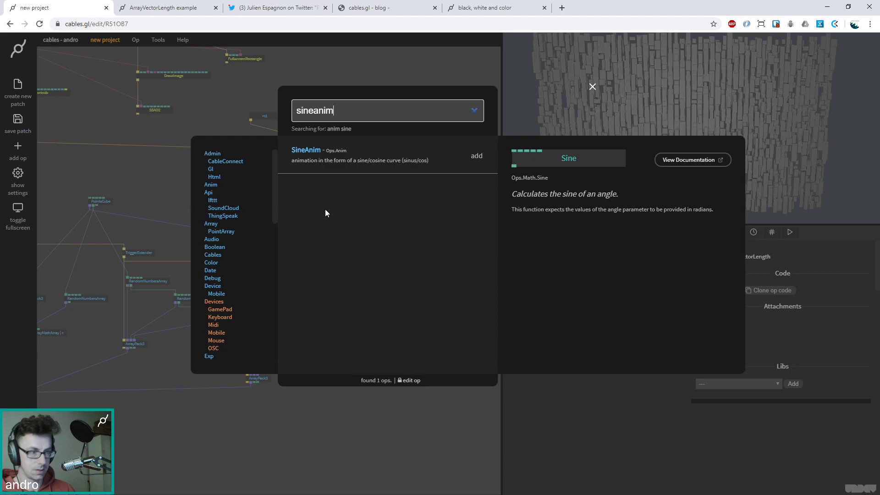
key(Return)
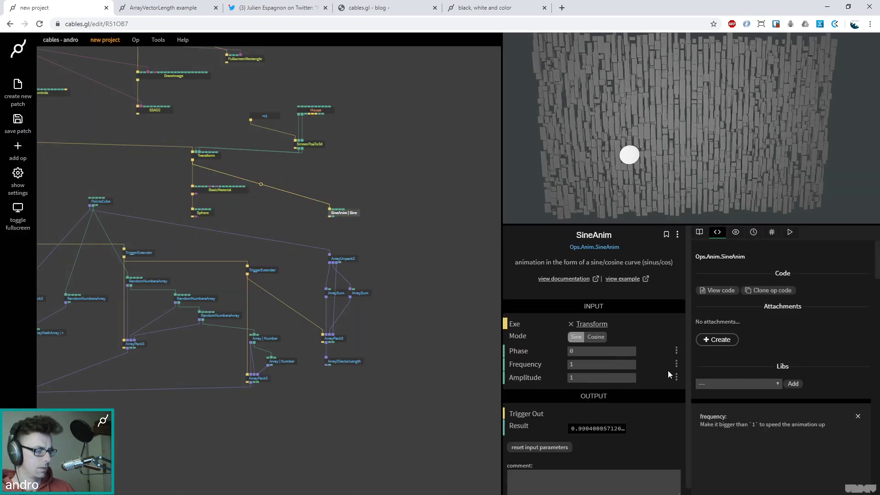
mouse_move(351, 213)
mouse_down()
mouse_move(360, 219)
mouse_move(345, 224)
mouse_move(367, 219)
mouse_move(358, 221)
mouse_up()
key(ctrl+c)
key(ctrl+v)
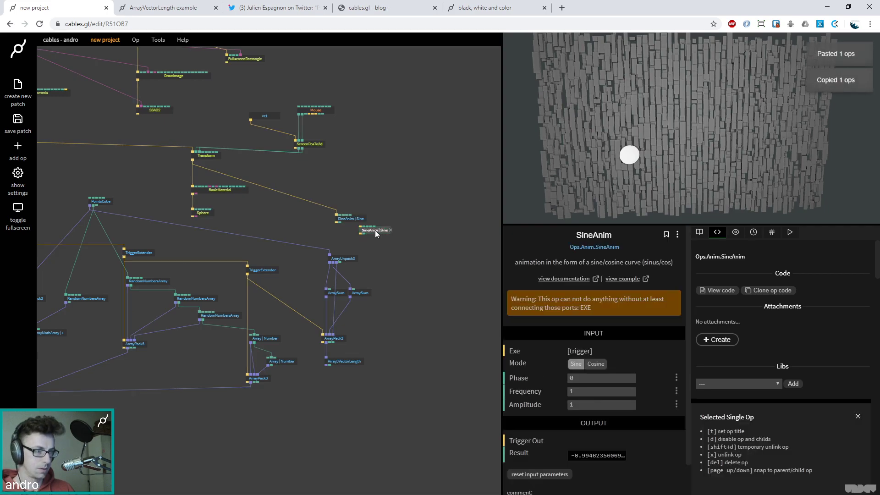
Step: Trigger the second SineAnim from the first and connect each SineAnim's Result to the Value of its own ArraySum
drag(336, 223, 332, 292)
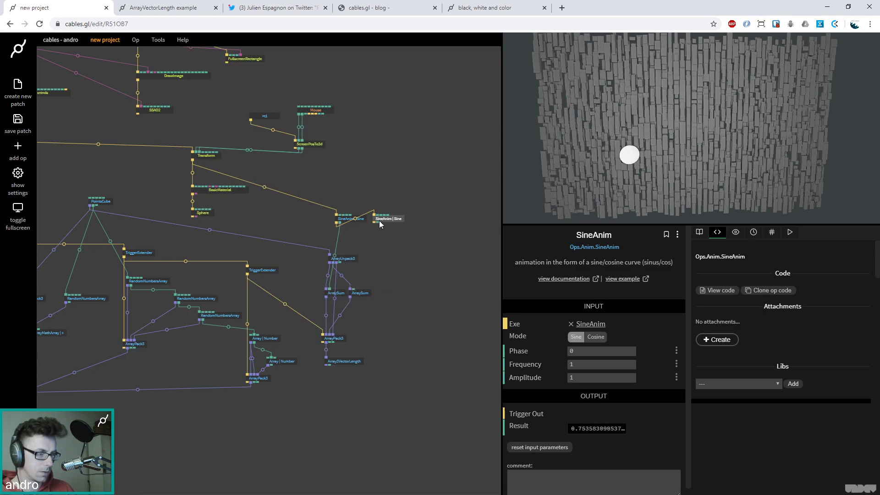
drag(378, 223, 354, 290)
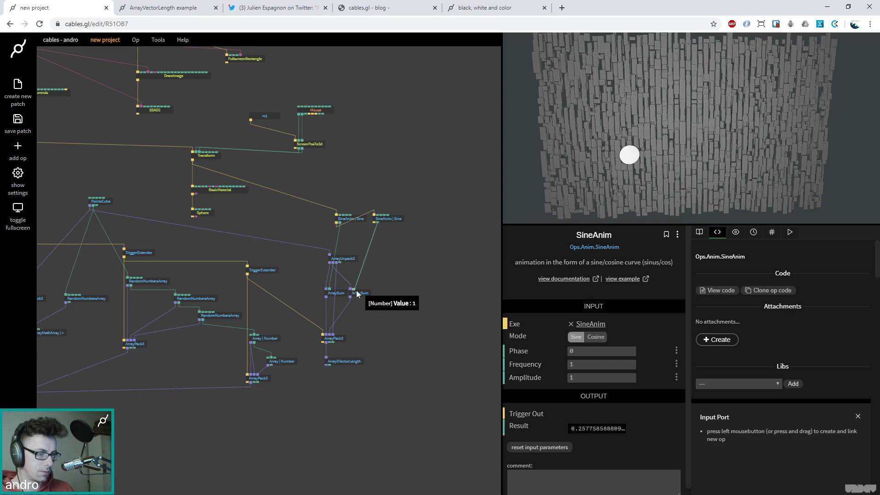
Step: Set the first SineAnim's Phase to 0.47 and the second SineAnim's Frequency to 1.5
click(355, 221)
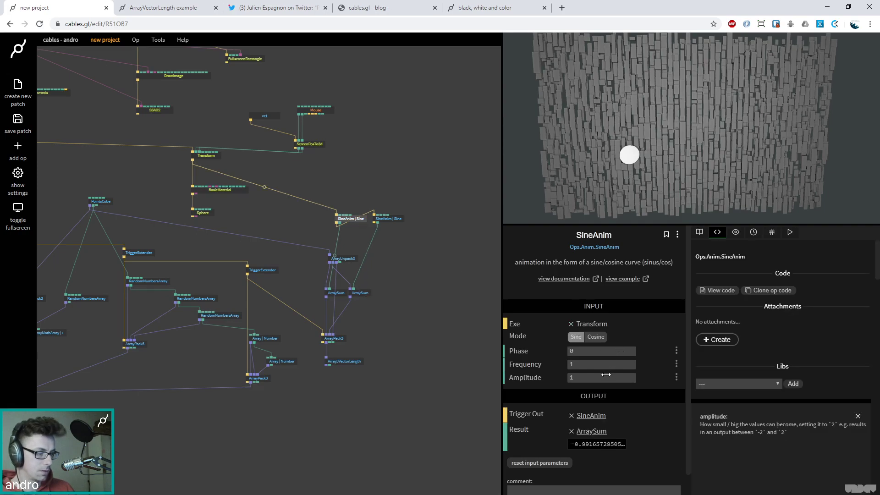
drag(602, 351, 623, 351)
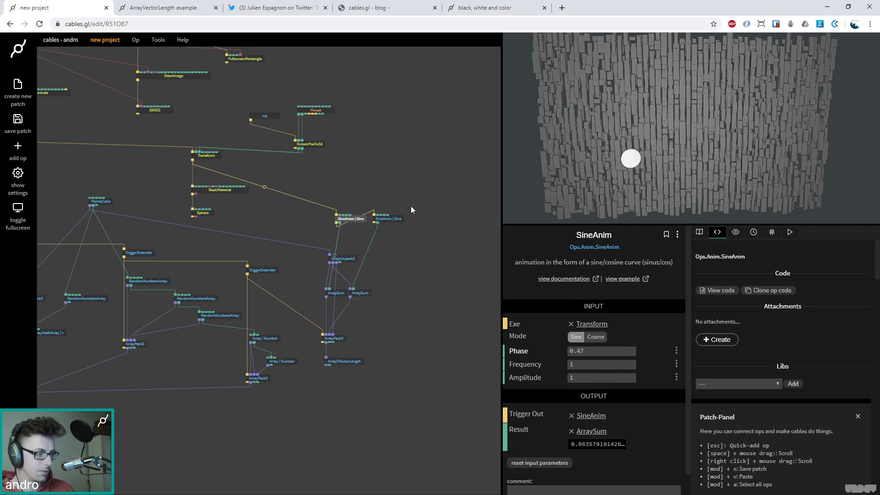
click(393, 219)
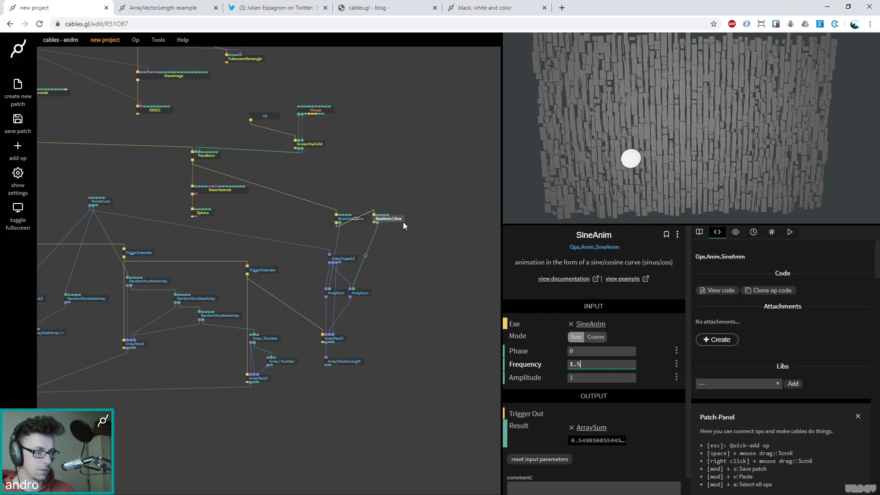
click(384, 220)
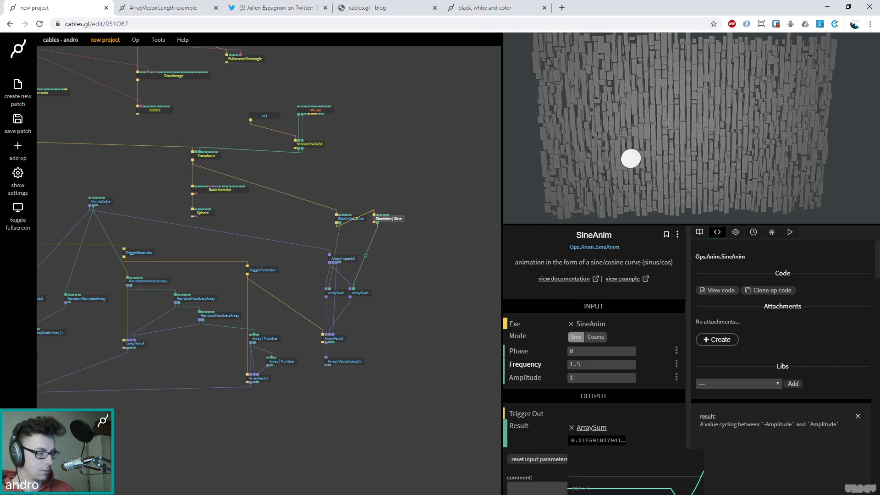
Step: Inspect Array3VectorLength's Array Out and refresh it repeatedly to check whether the values animate
click(377, 348)
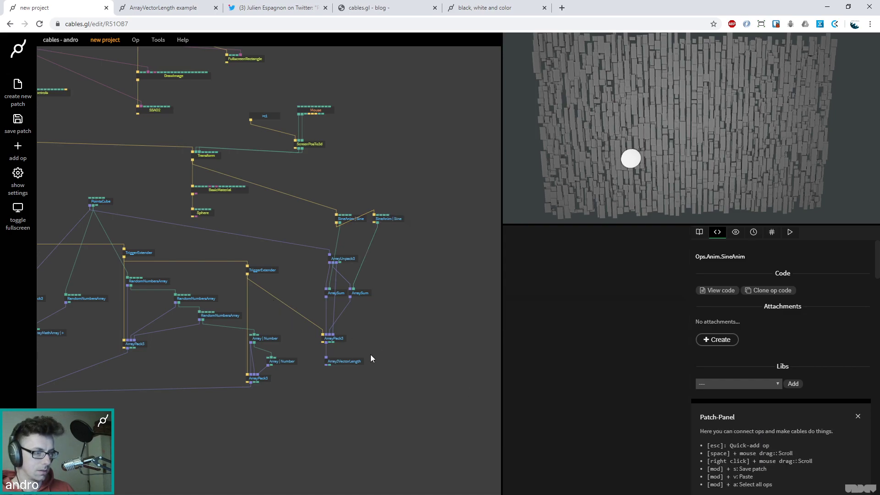
click(353, 360)
click(643, 358)
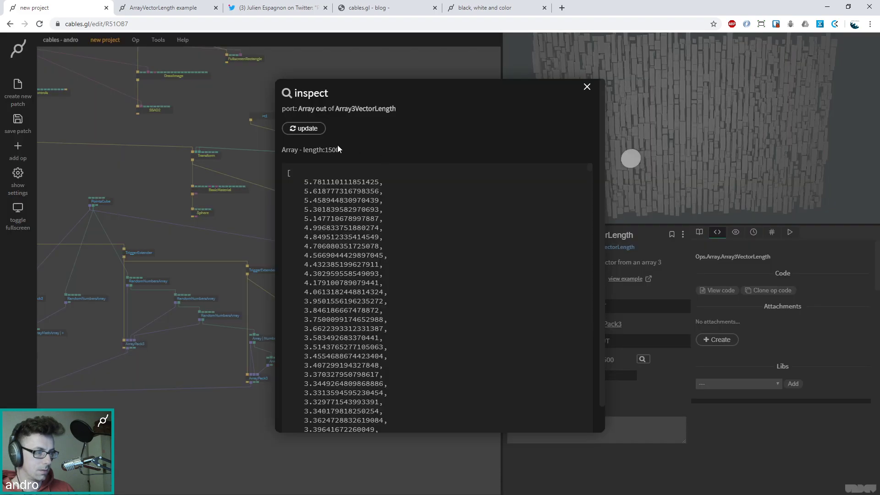
click(297, 128)
click(298, 129)
click(301, 129)
click(305, 130)
click(304, 129)
click(587, 87)
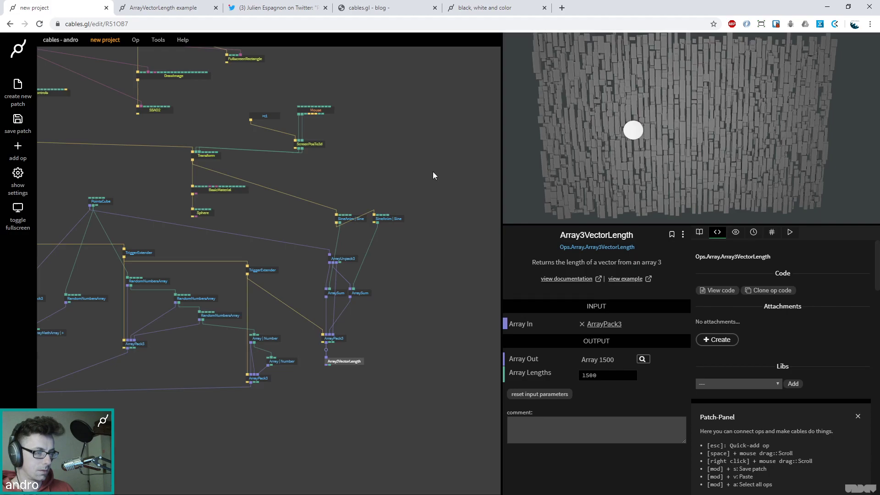
Step: Connect the first SineAnim's Result to the sphere Transform's posX and the second SineAnim's Result to its posY
scroll(379, 165, up, 1)
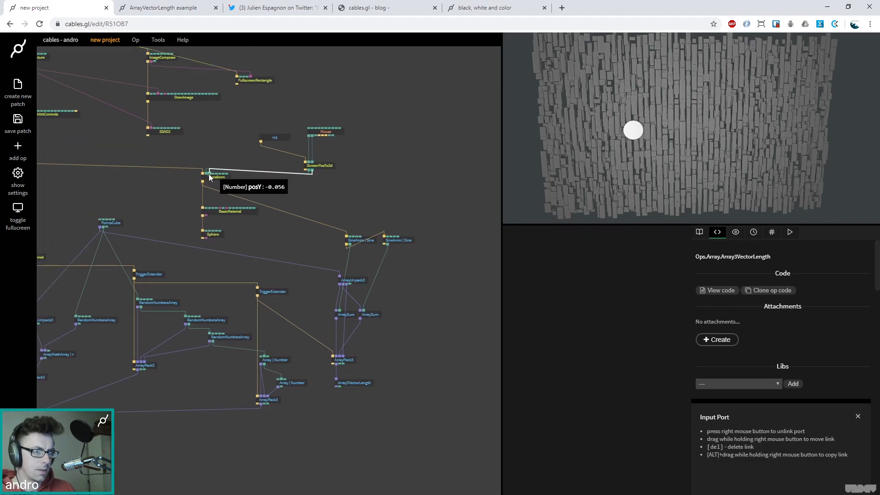
drag(350, 244, 211, 180)
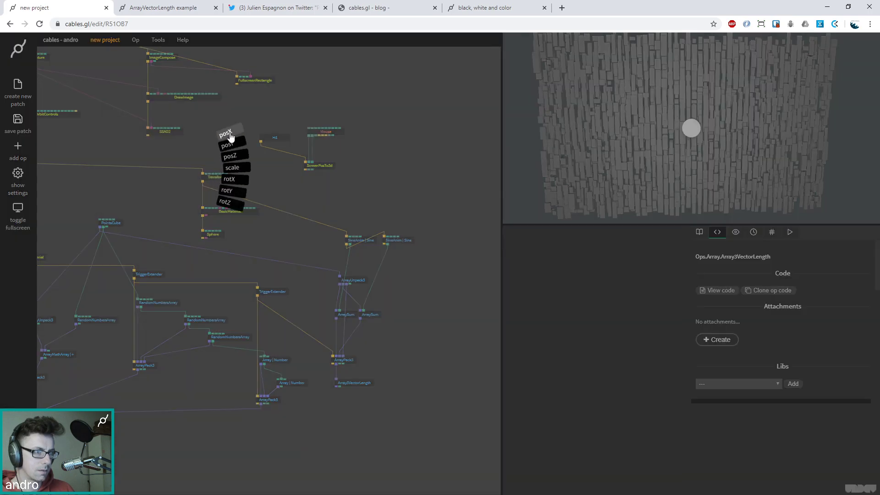
click(229, 133)
drag(387, 244, 213, 178)
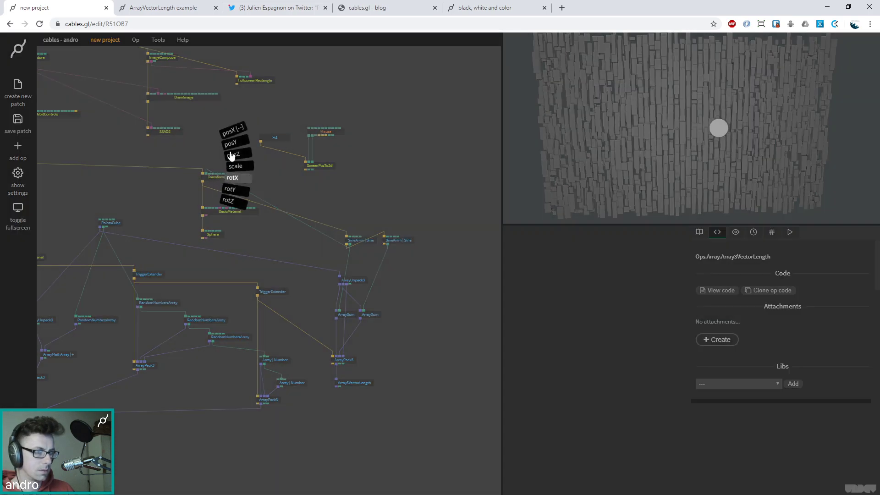
click(229, 146)
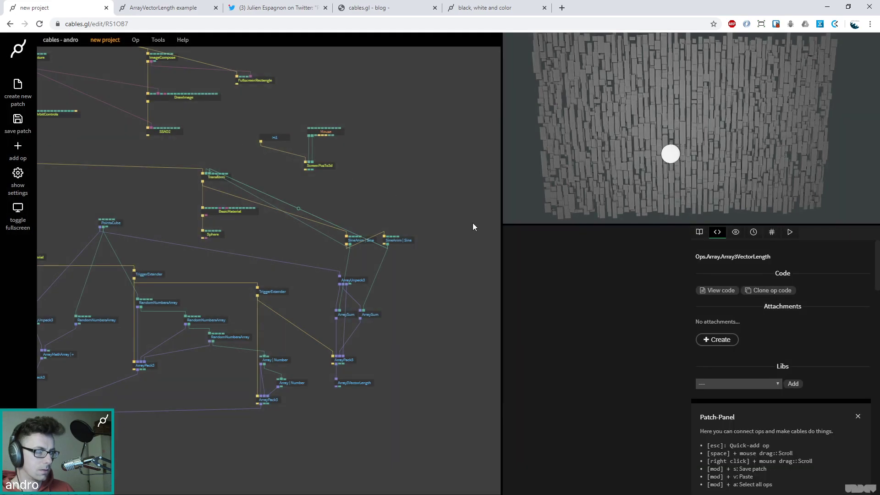
Step: Set the first SineAnim's Amplitude to 4 and its Frequency to 0.2
click(366, 241)
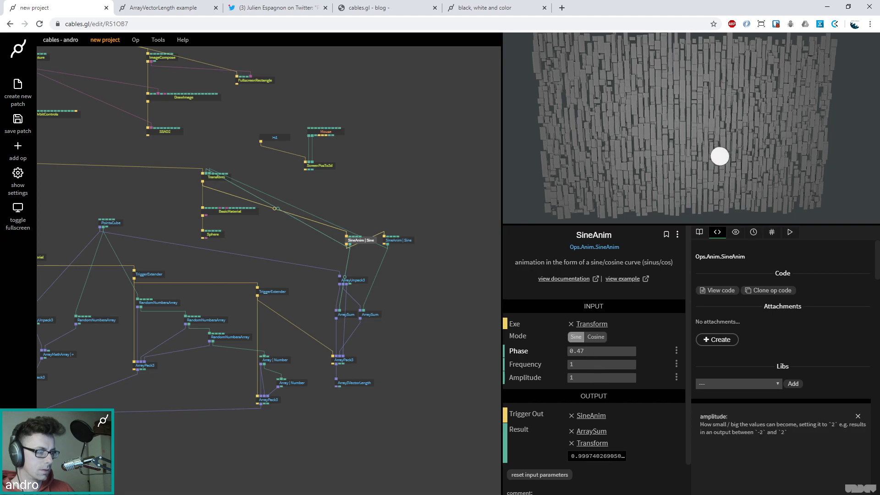
click(597, 376)
text(4)
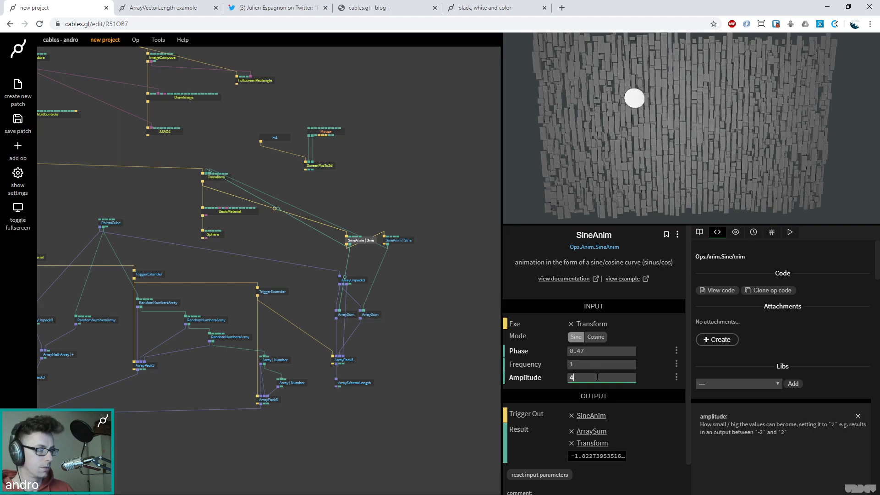
drag(620, 365, 596, 365)
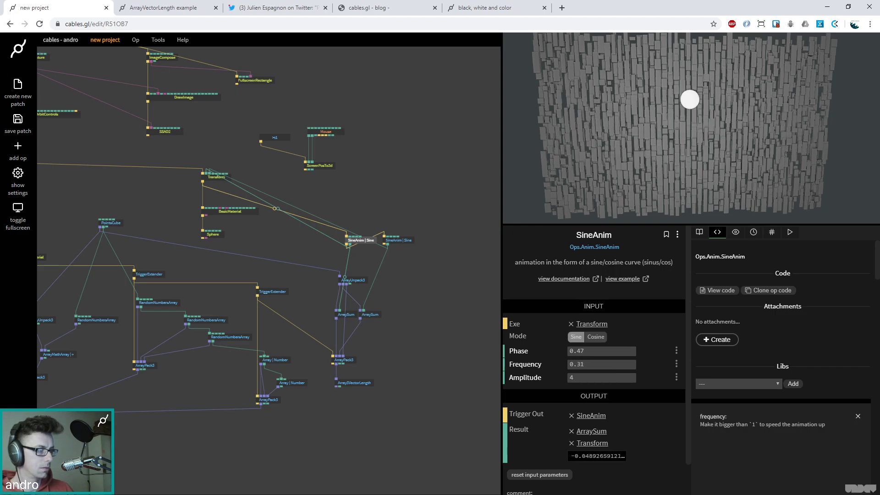
drag(596, 364, 585, 365)
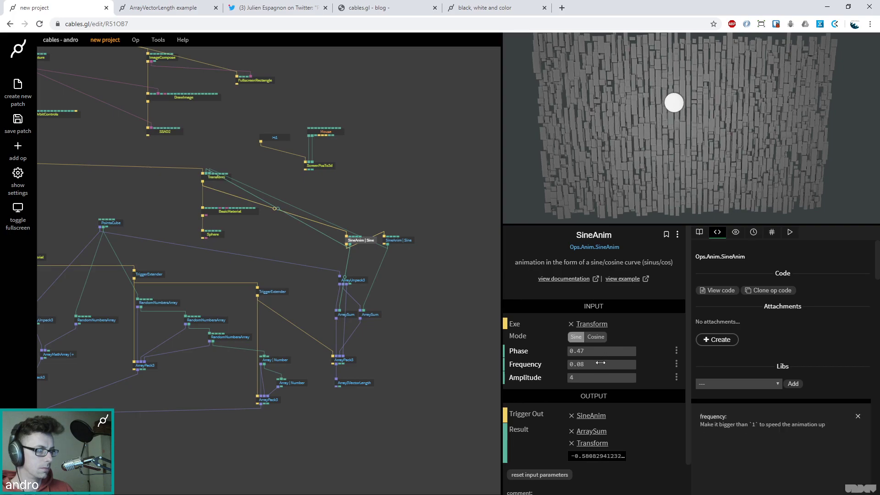
key(BackSpace)
key(BackSpace)
text(2)
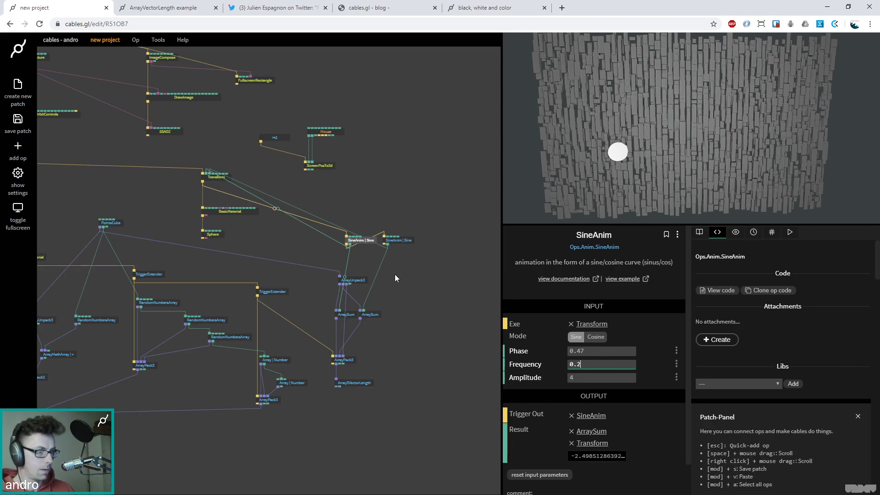
Step: Place the second SineAnim slightly below the first and set its Frequency to 0.87 and Amplitude to 2
drag(402, 242, 406, 261)
drag(593, 364, 585, 363)
double_click(627, 379)
text(2)
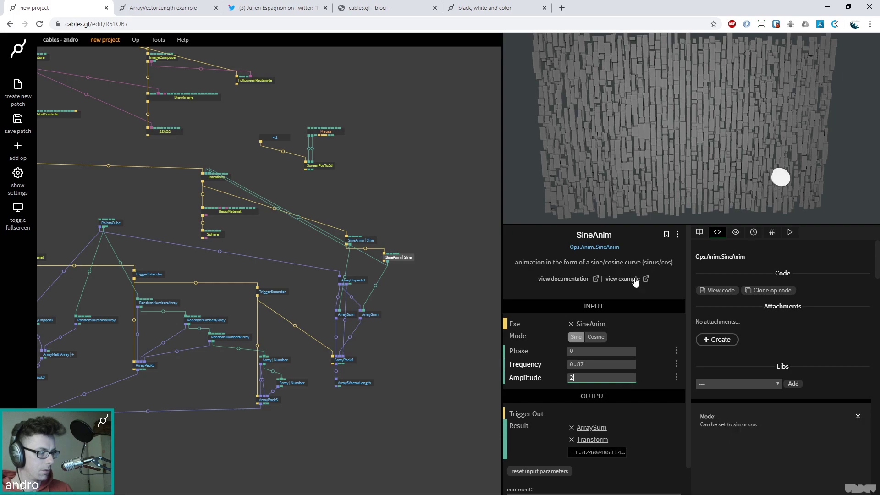
Step: Set the first SineAnim's Frequency to 0.6
click(363, 242)
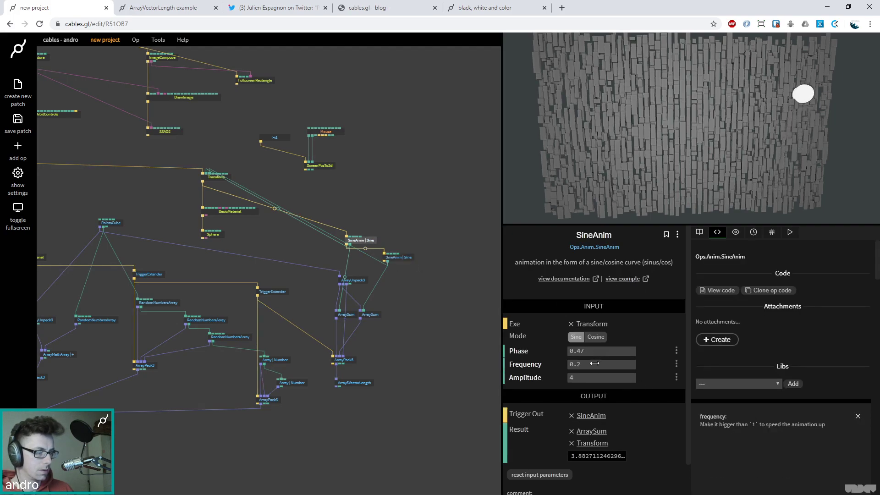
key(BackSpace)
key(BackSpace)
text(6)
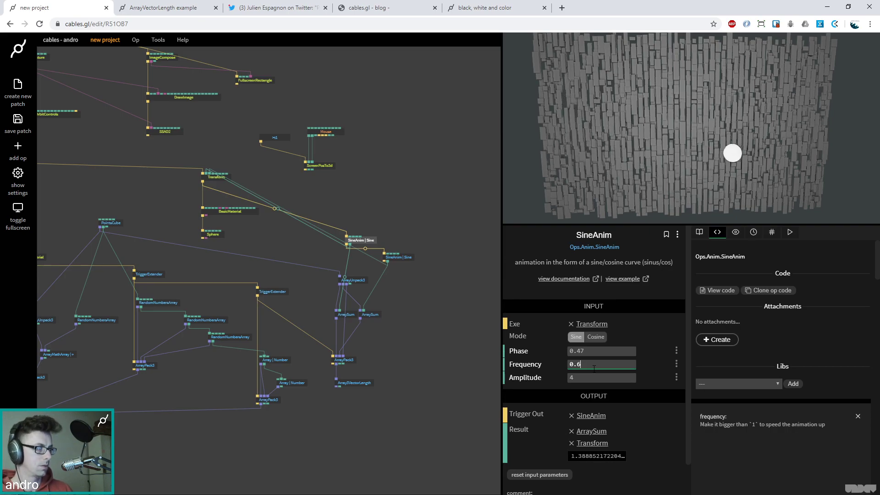
click(421, 130)
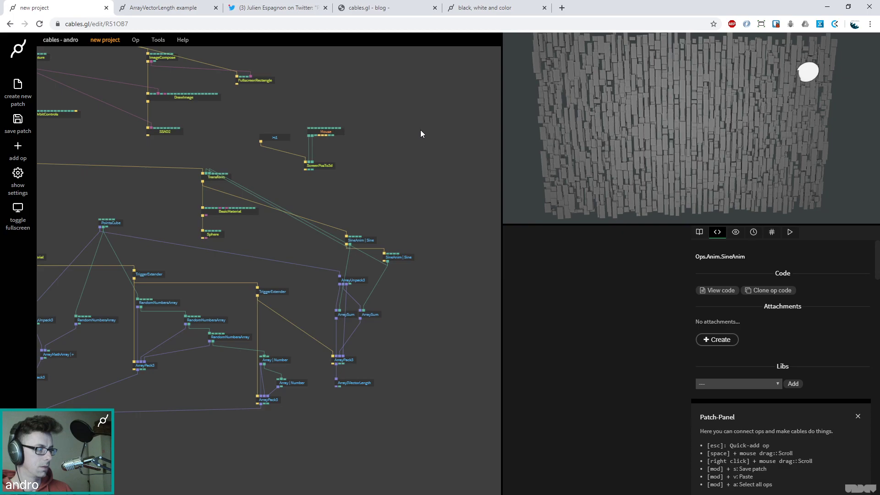
Step: Inspect Array3VectorLength's Array Out and refresh it several times to check how the distances change with the moving sphere
click(366, 382)
click(642, 359)
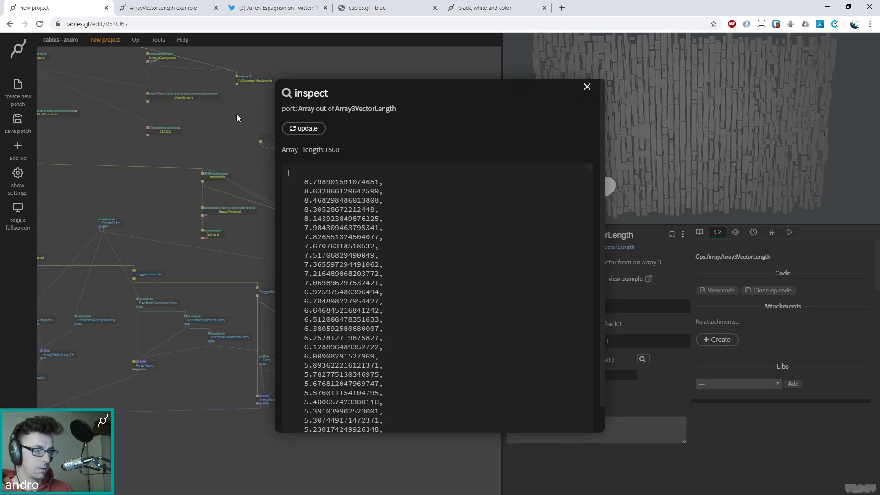
click(313, 133)
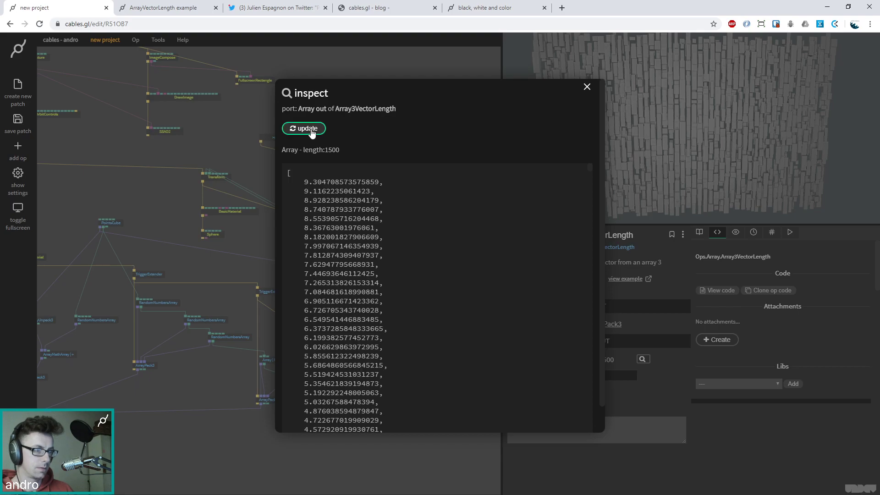
click(311, 134)
click(306, 133)
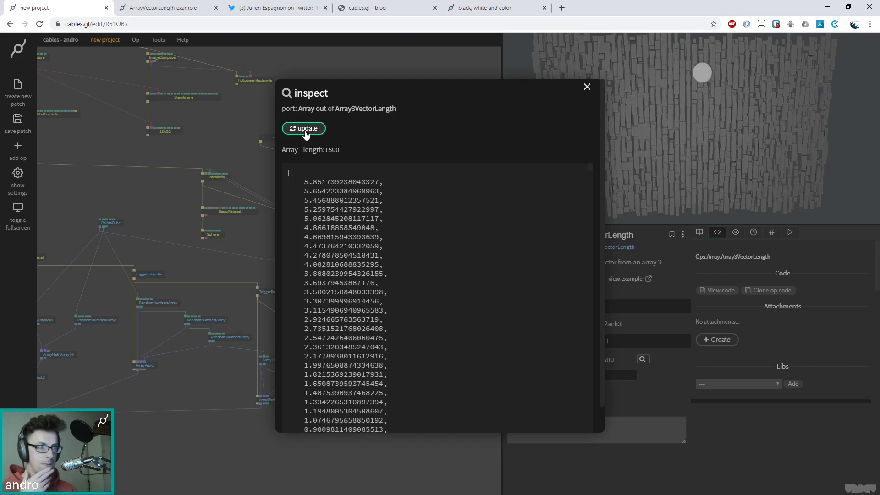
click(304, 133)
click(587, 86)
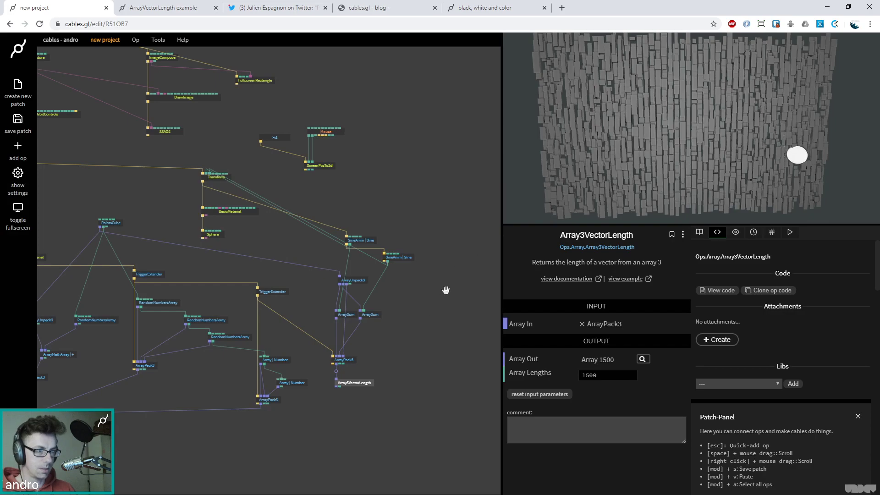
Step: Adjust the Default Value of the lower Array op, the one just above ArrayPack3, to -12.81
scroll(470, 165, up, 3)
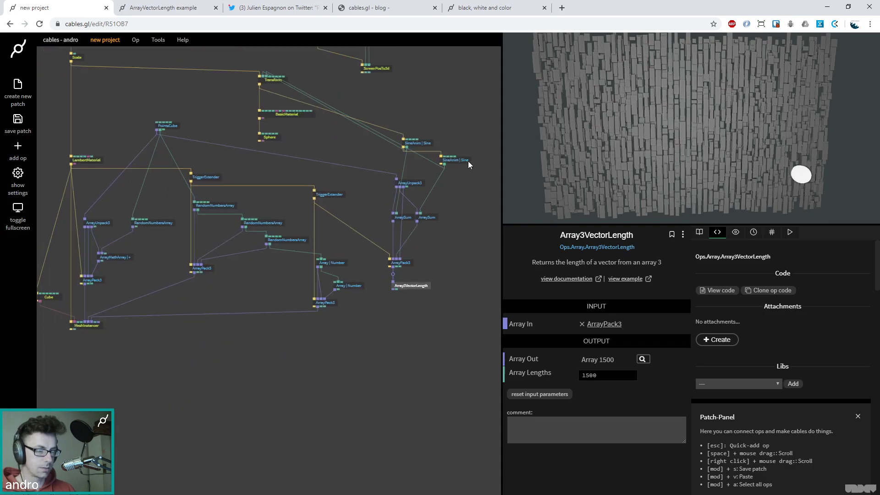
click(348, 285)
mouse_move(610, 372)
mouse_down()
mouse_move(651, 372)
mouse_move(602, 372)
mouse_up()
click(355, 291)
click(354, 286)
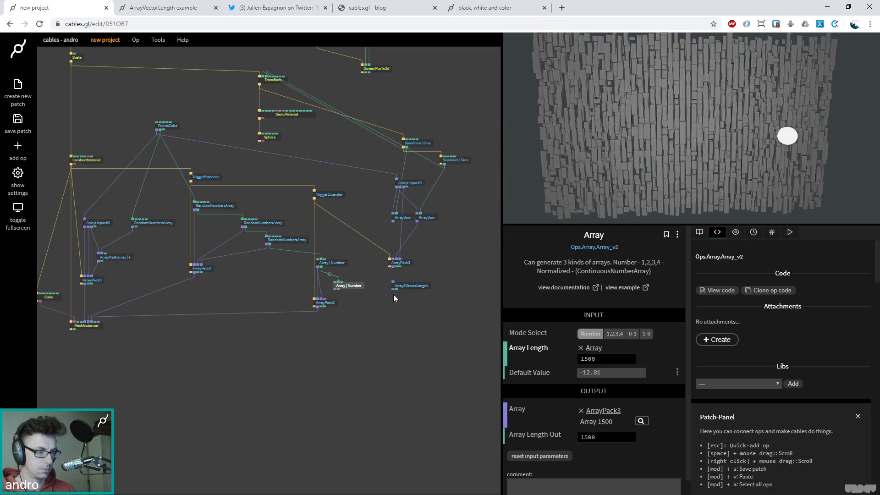
Step: Connect Array3VectorLength's Array Out to Array 3 of the ArrayPack3 feeding MeshInstancer, and inspect the output array
drag(394, 292, 344, 304)
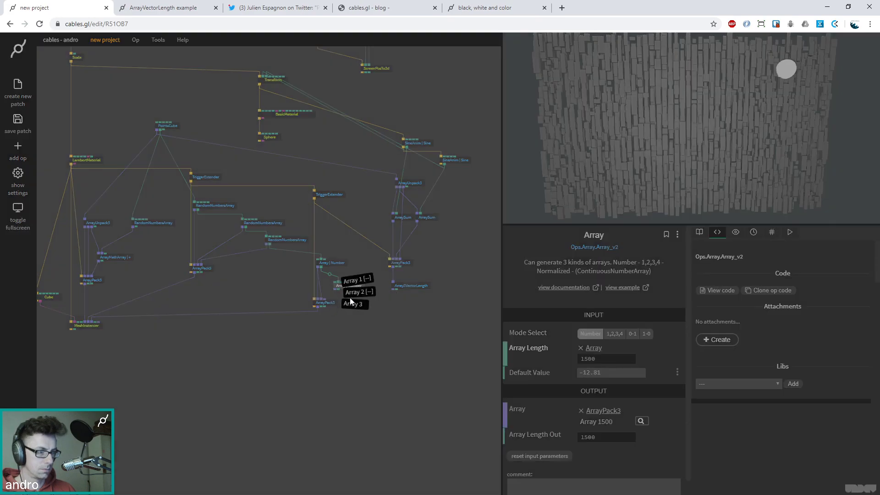
click(353, 304)
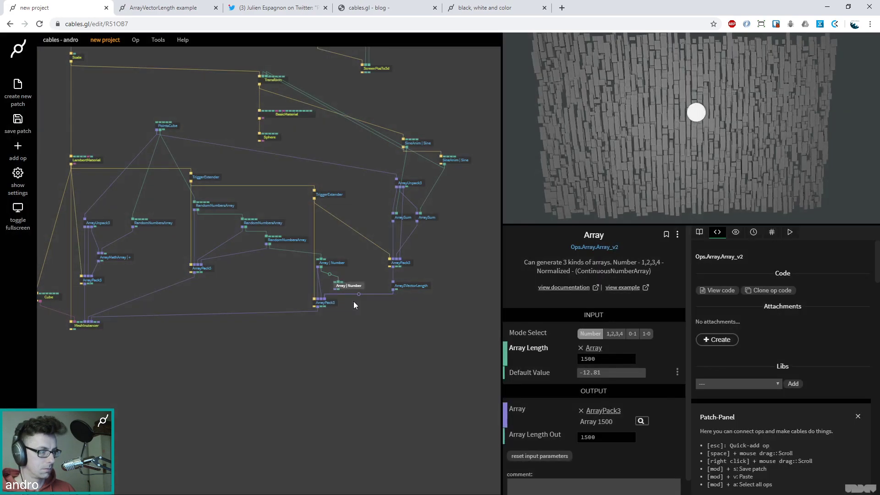
click(405, 289)
click(643, 370)
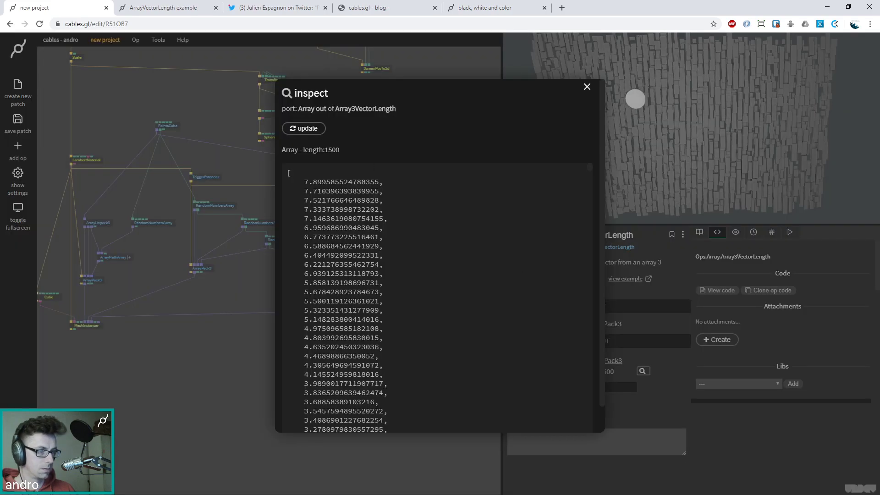
click(586, 86)
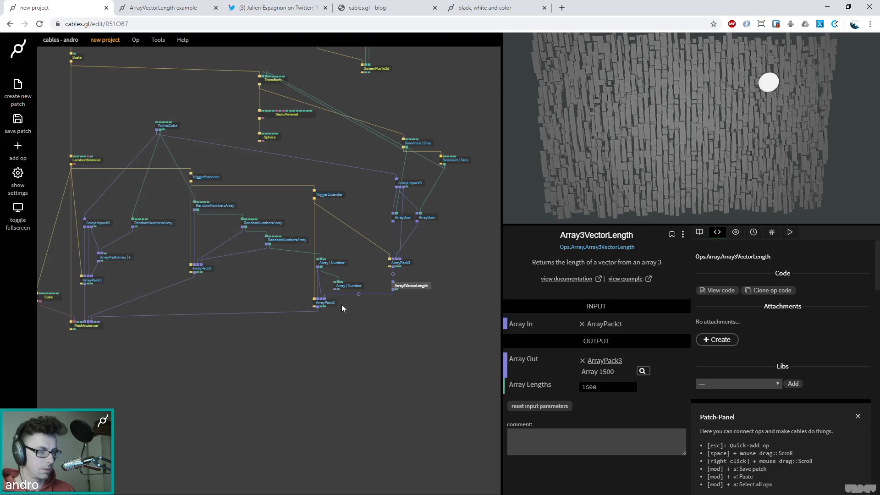
Step: Insert an ArrayMultiply op between Array3VectorLength and ArrayPack3, place it below Array3VectorLength, and set its Value to 22.5
key(Escape)
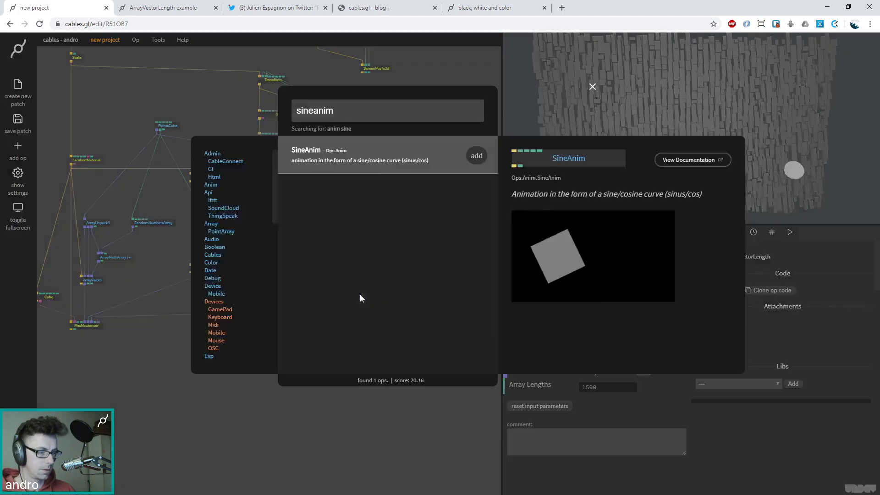
text(arraymu)
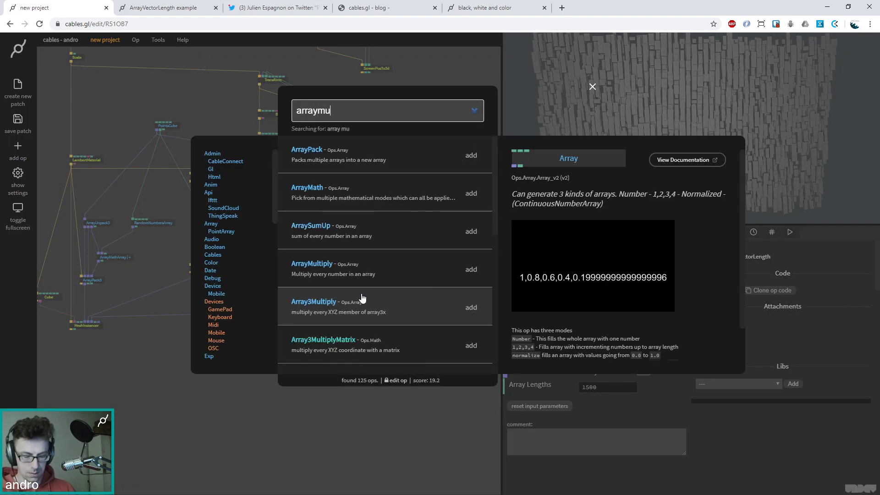
text(lt)
key(Return)
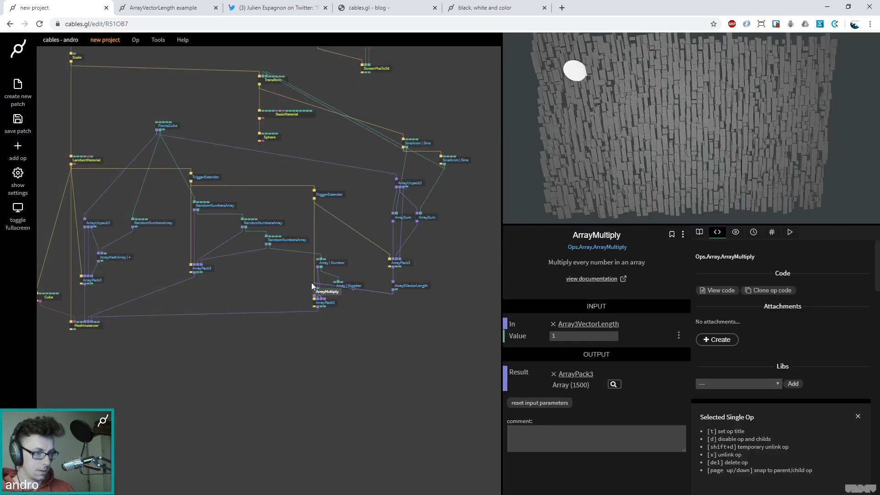
drag(335, 290, 406, 310)
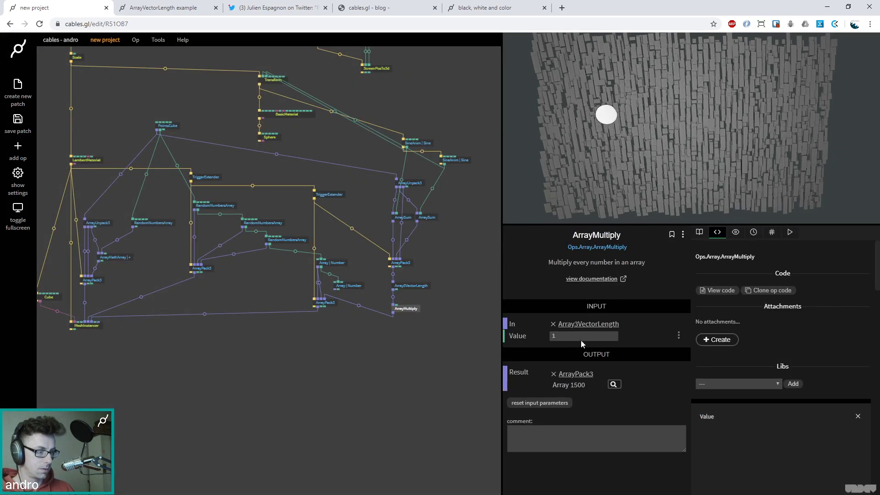
drag(583, 336, 609, 336)
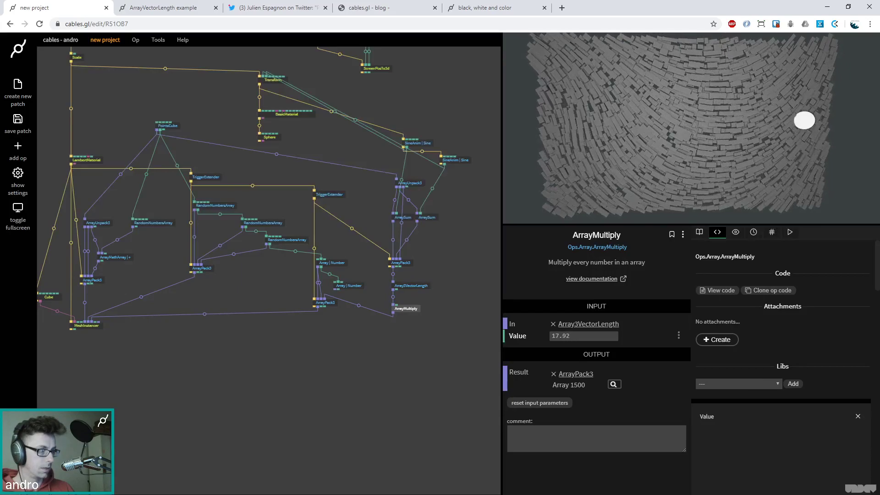
click(581, 336)
text(22.5)
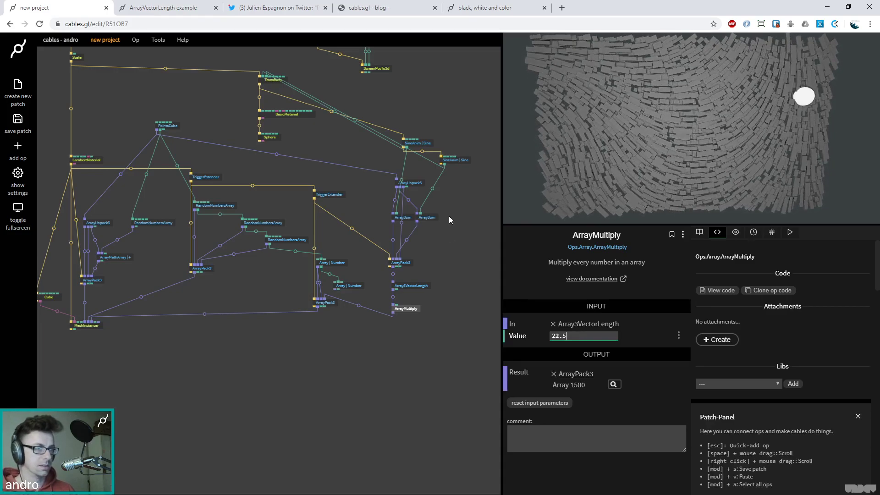
Step: Reduce the Sphere's Radius to 0.18 and raise ArrayMultiply's Value to about 54.21
drag(331, 159, 332, 172)
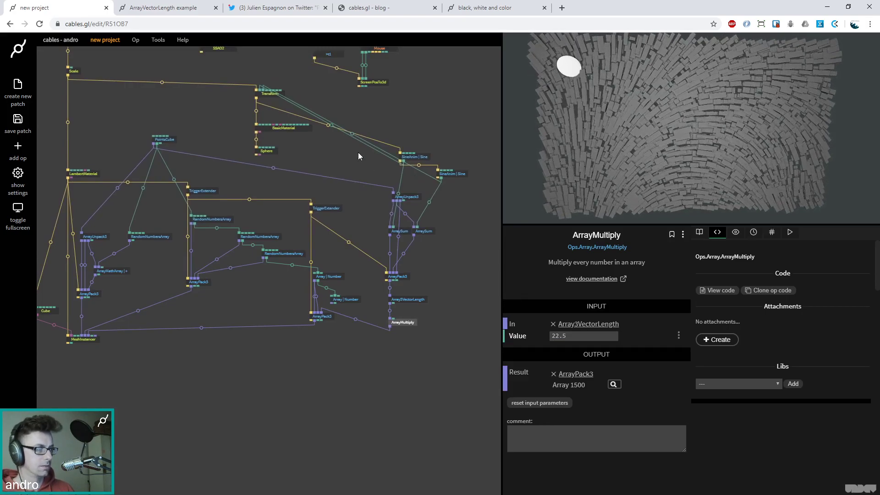
click(258, 151)
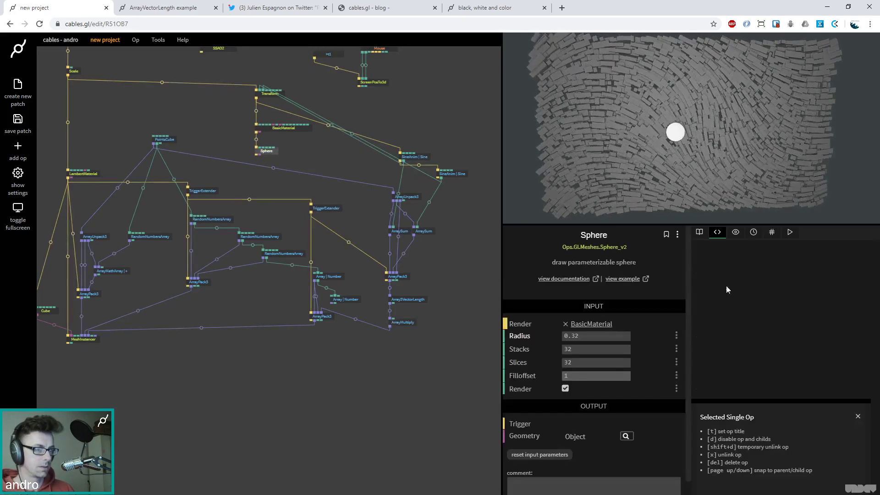
drag(607, 334, 591, 333)
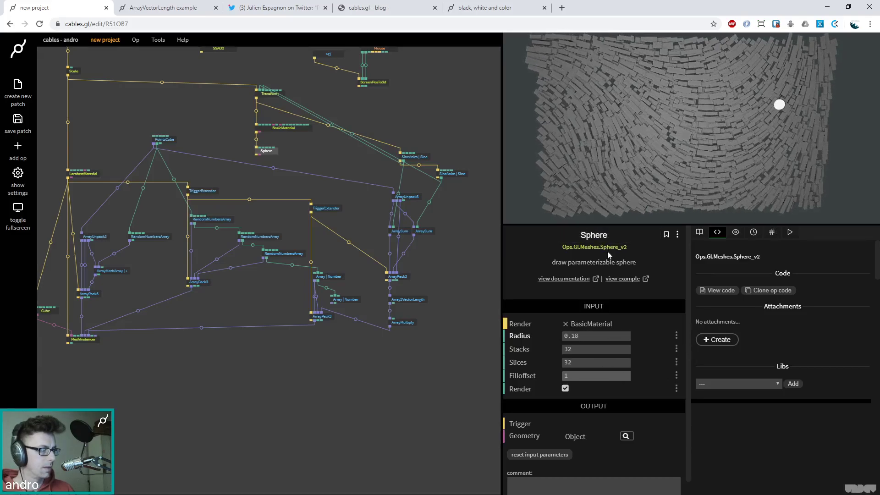
click(348, 316)
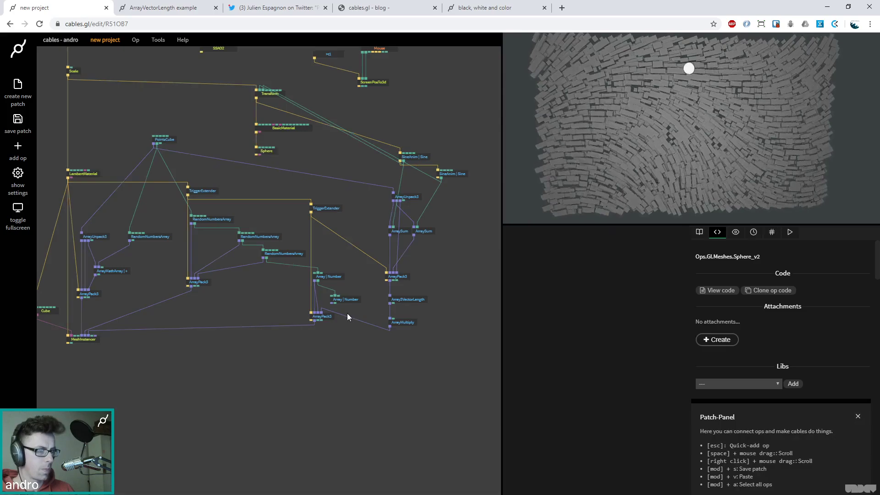
click(403, 323)
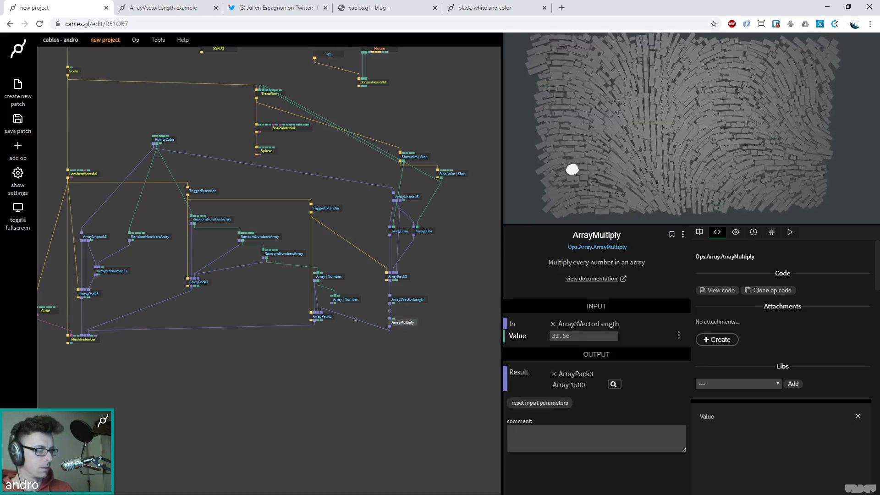
drag(552, 336, 573, 336)
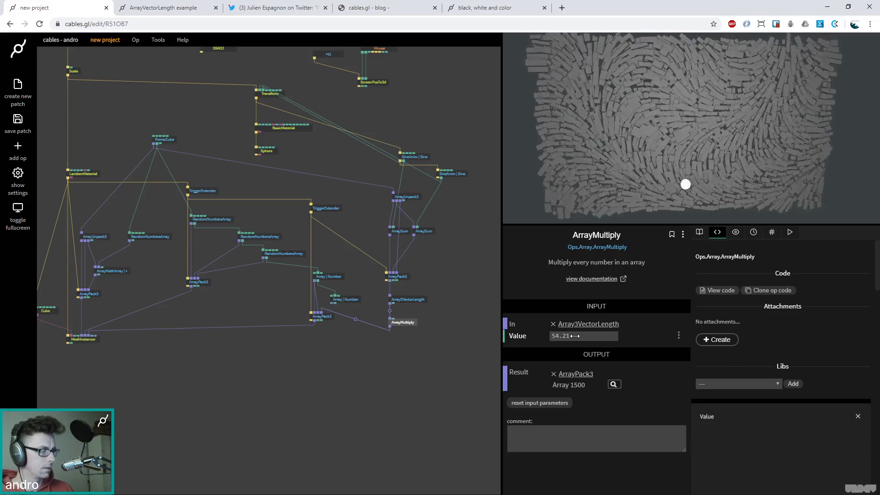
Step: Insert a Multiply op between the second SineAnim's Result and its ArraySum, and set its Number2 to -1
click(454, 176)
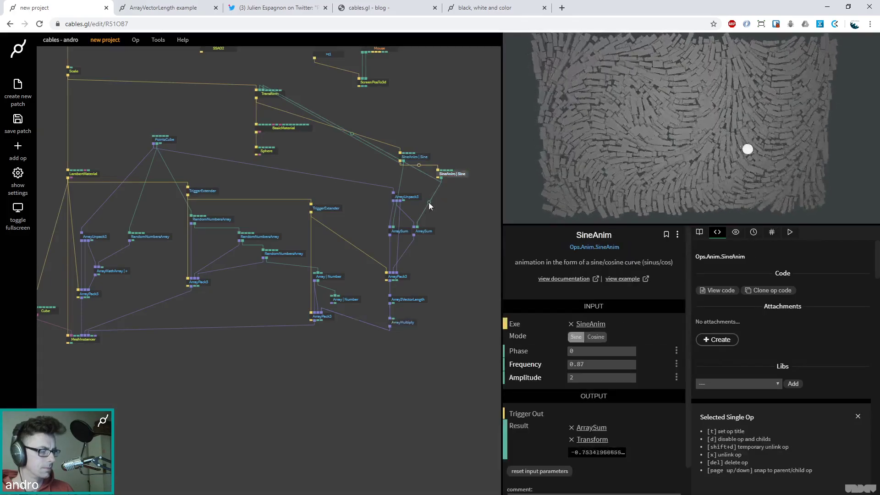
click(428, 202)
text(mult)
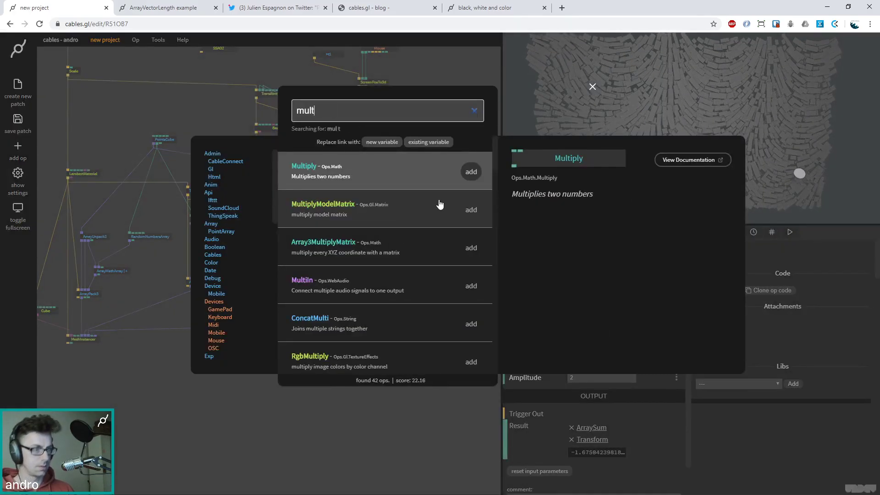
key(Return)
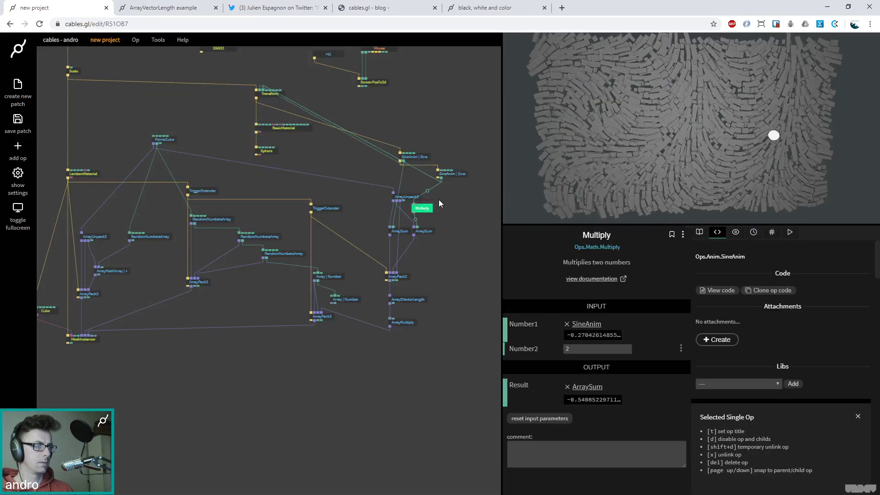
click(587, 349)
text(-1)
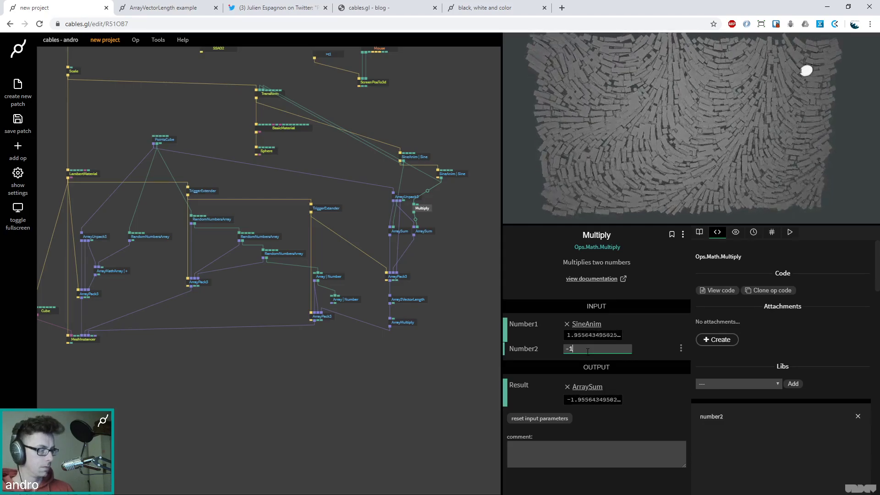
Step: Set ArrayMultiply's Value to 29.15
click(407, 299)
click(403, 322)
drag(603, 338, 591, 338)
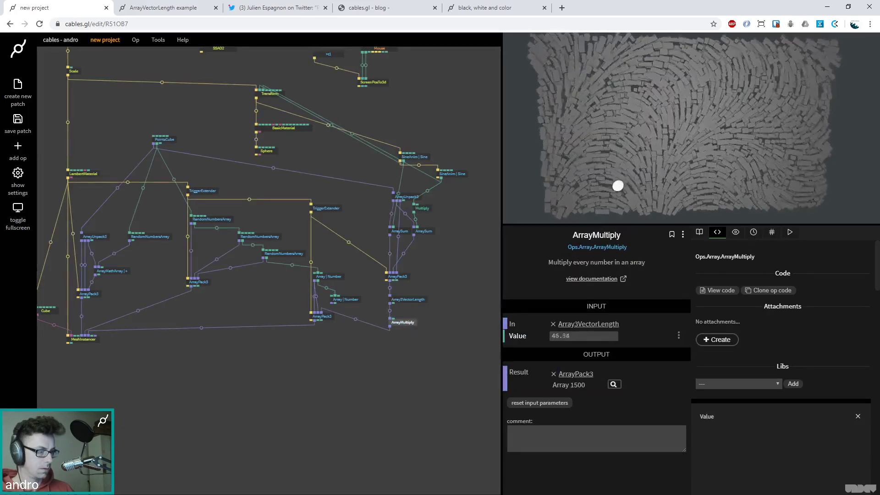
drag(595, 336, 602, 338)
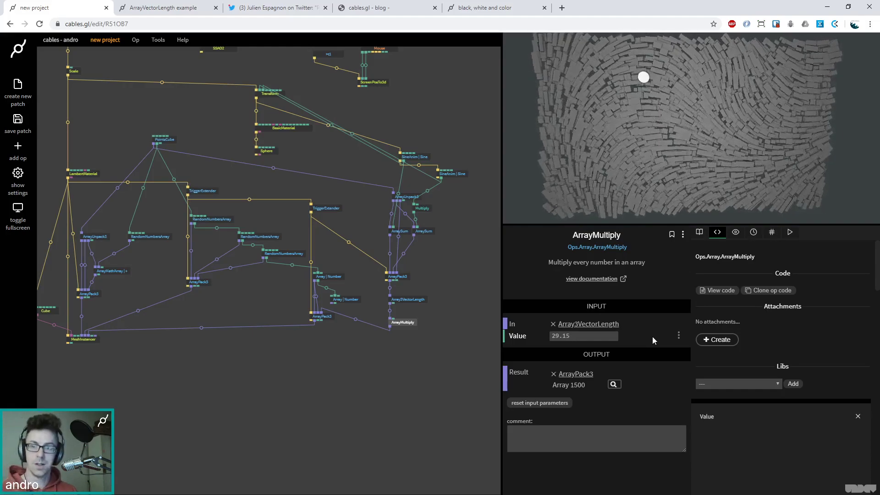
Step: Close the ArrayVectorLength example, examine the reference image of rectangles on Twitter, and return to the new project patch
click(160, 12)
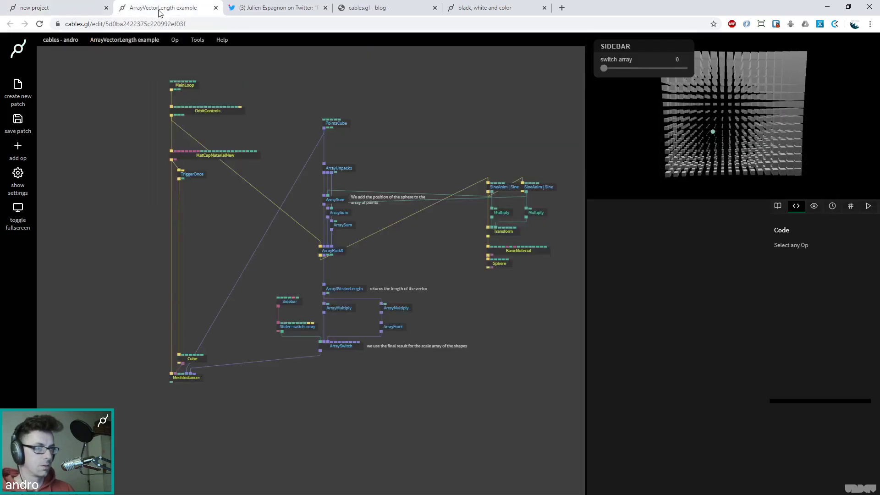
click(216, 8)
click(182, 12)
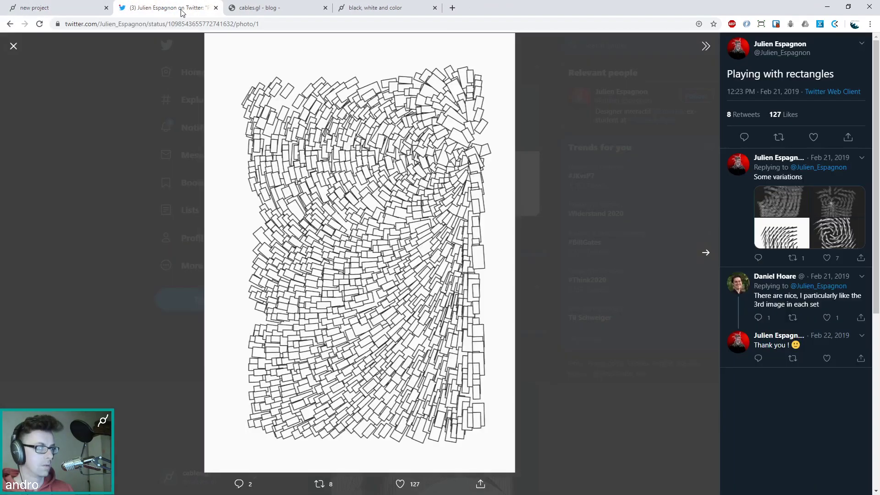
click(71, 11)
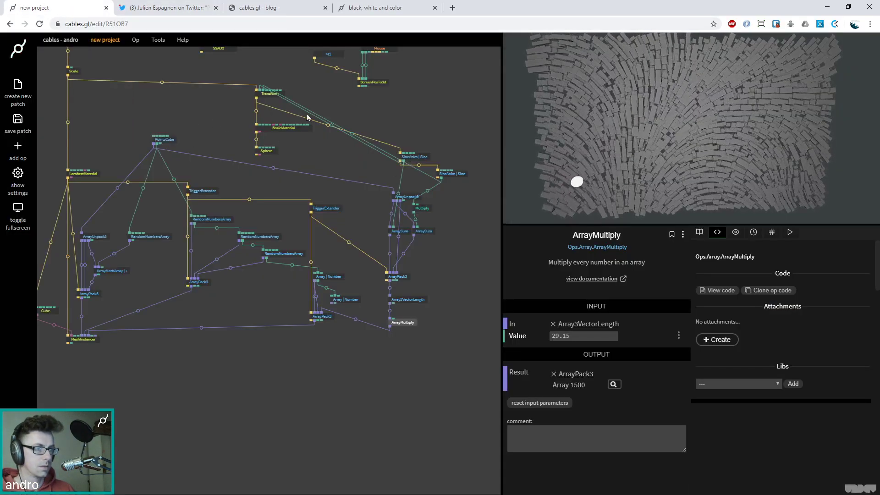
Step: Disconnect the SineAnim ops from the sphere's Transform and connect ScreenPosTo3d's two outputs to its posX and posY
right_click(263, 89)
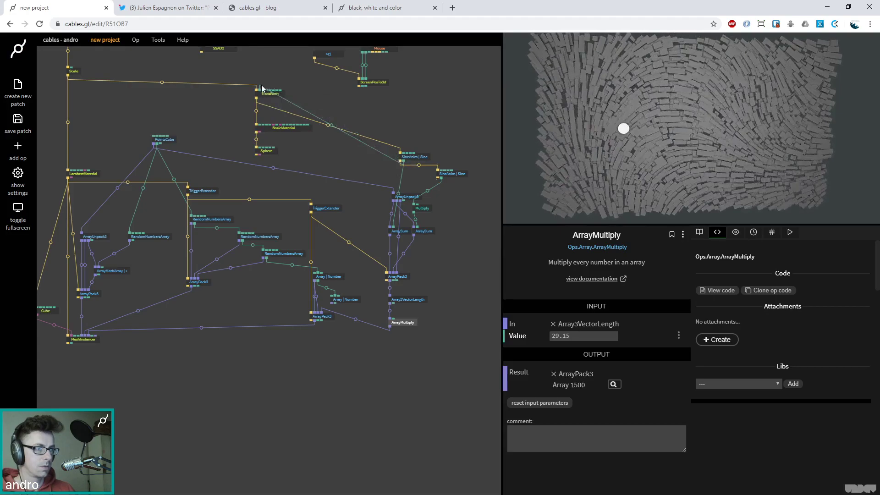
drag(362, 86, 274, 93)
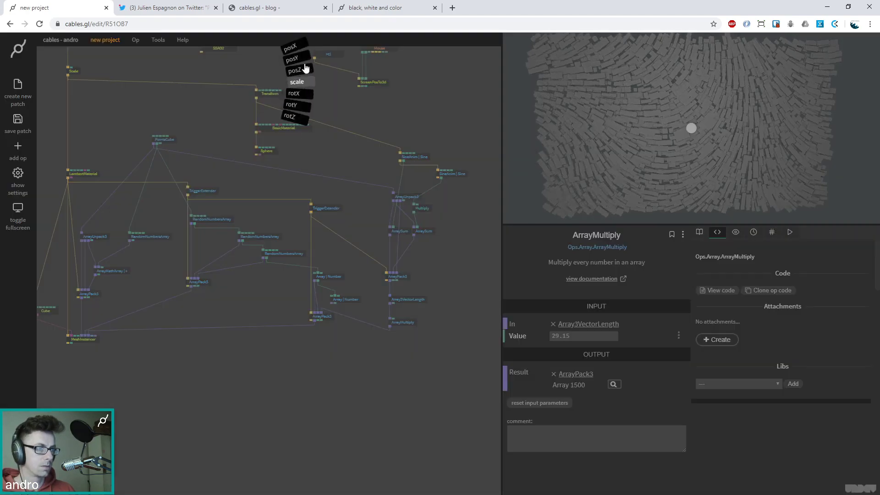
click(294, 50)
drag(364, 86, 271, 93)
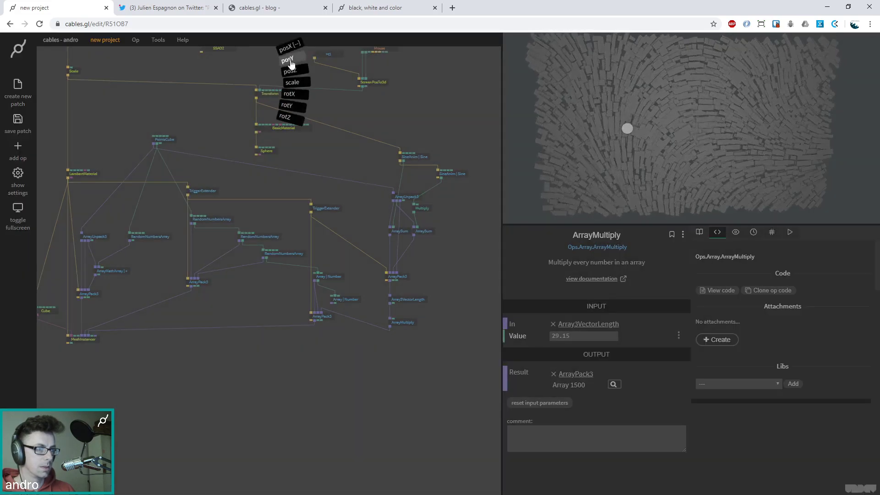
click(293, 57)
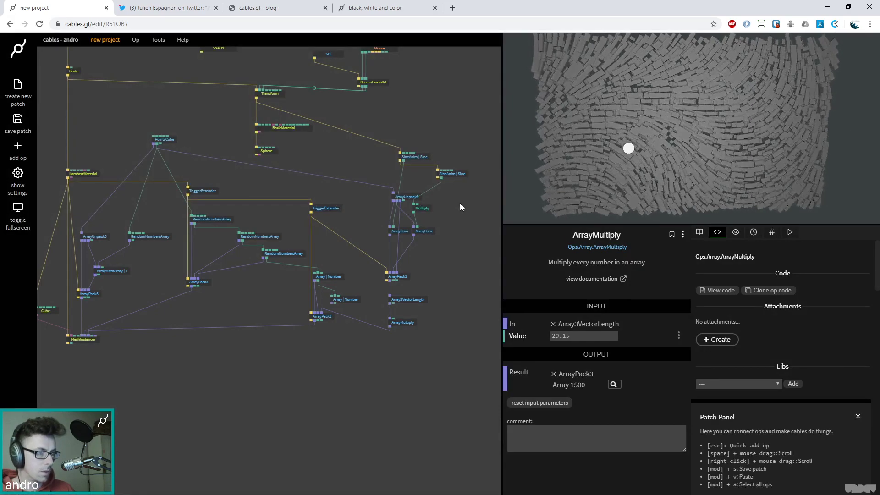
Step: Replace the SineAnim and Multiply inputs of the two ArraySum ops with ScreenPosTo3d's two position outputs
click(418, 207)
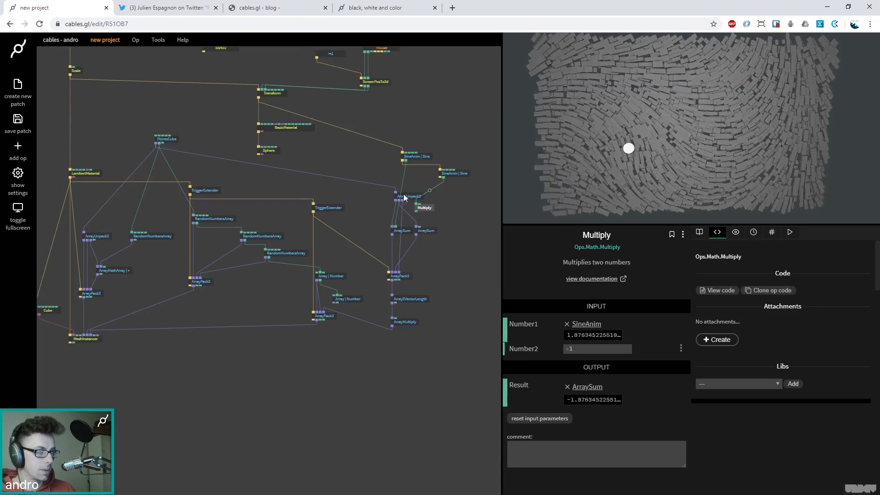
click(412, 162)
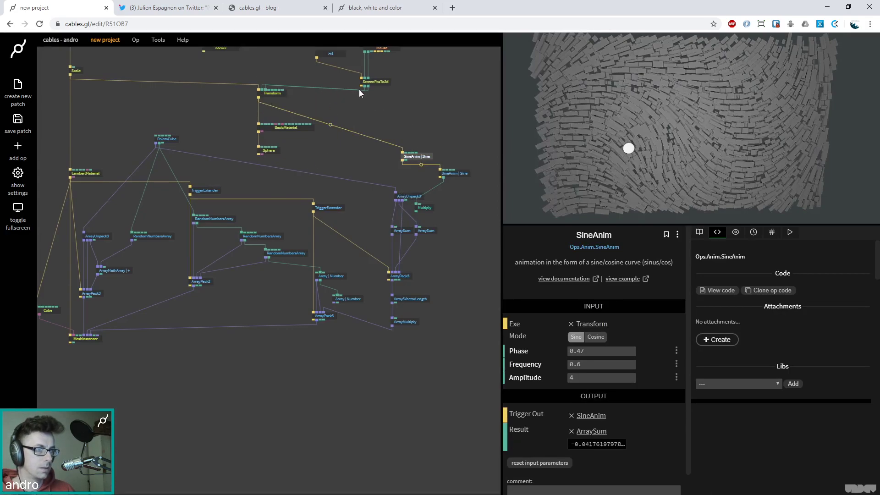
drag(365, 87, 401, 231)
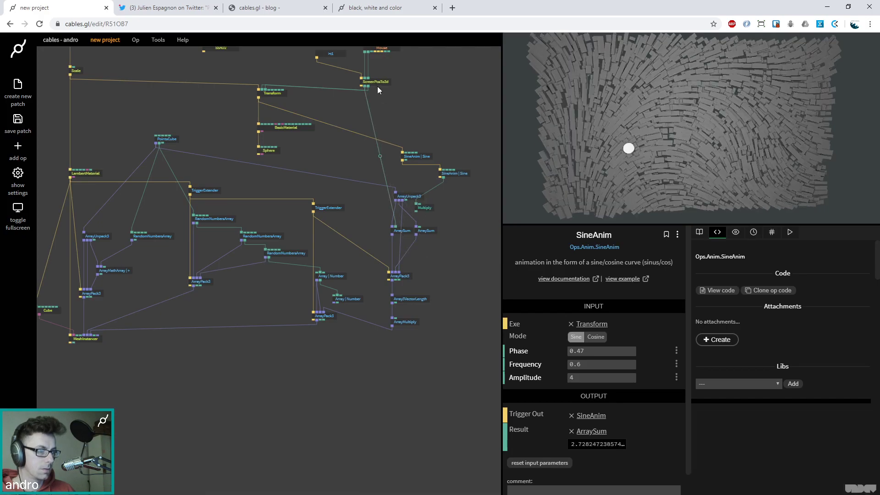
drag(367, 87, 426, 232)
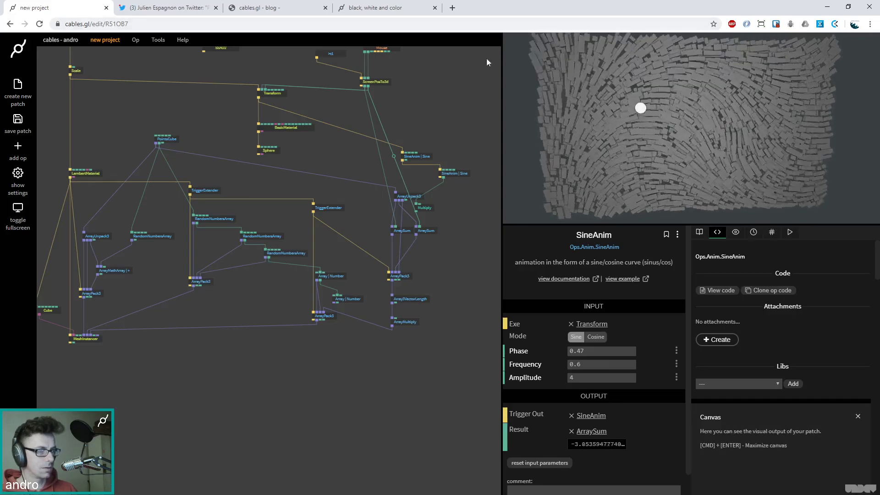
Step: Move the Transform op slightly down and remove ScreenPosTo3d's connections to Transform and the second ArraySum
click(420, 96)
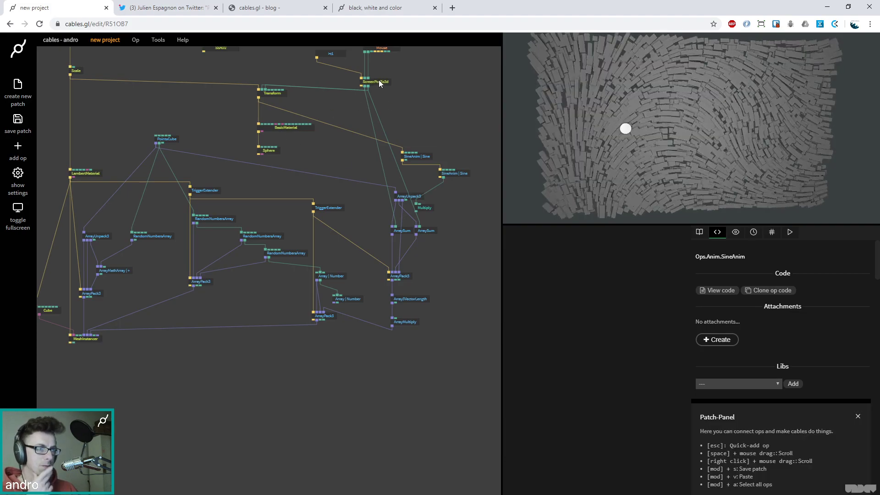
drag(277, 104, 276, 115)
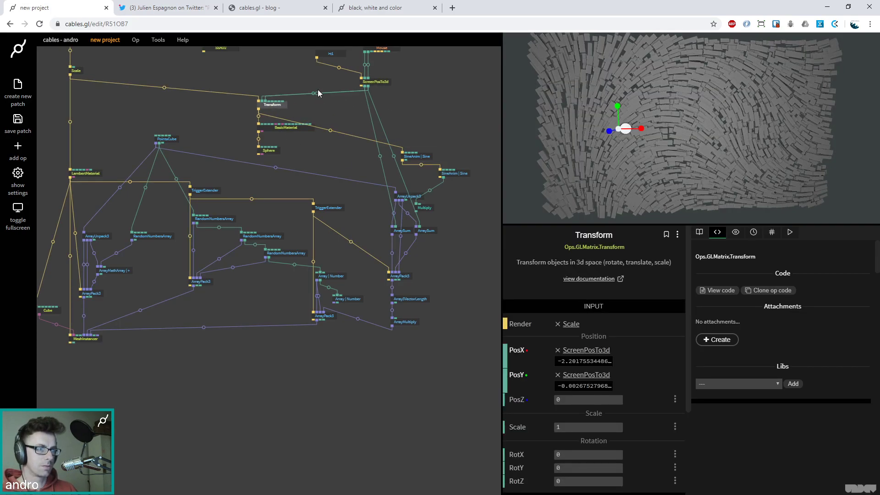
right_click(312, 93)
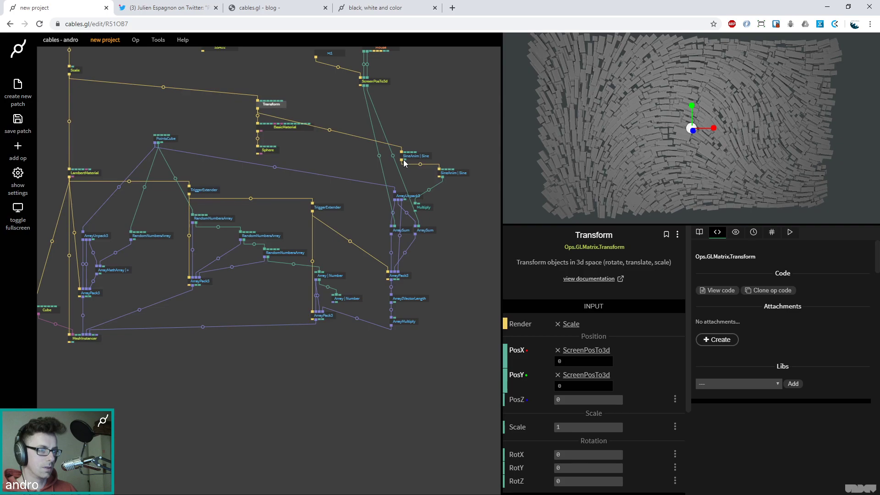
click(431, 232)
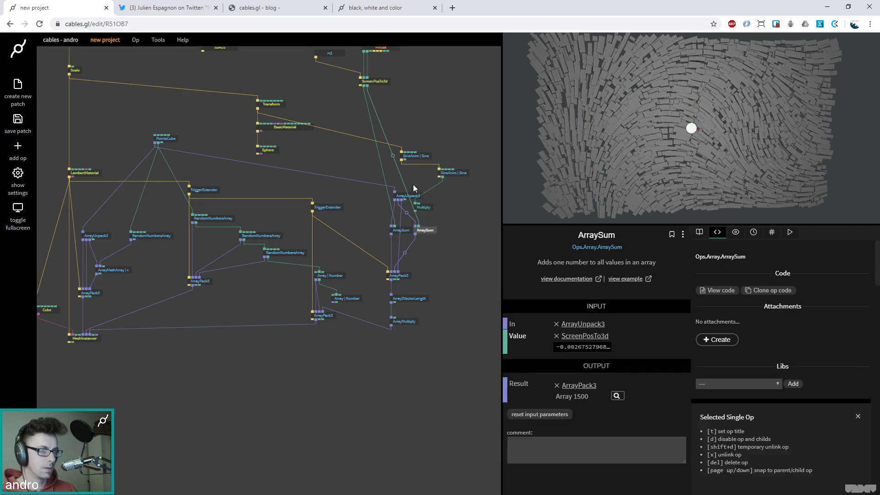
right_click(396, 157)
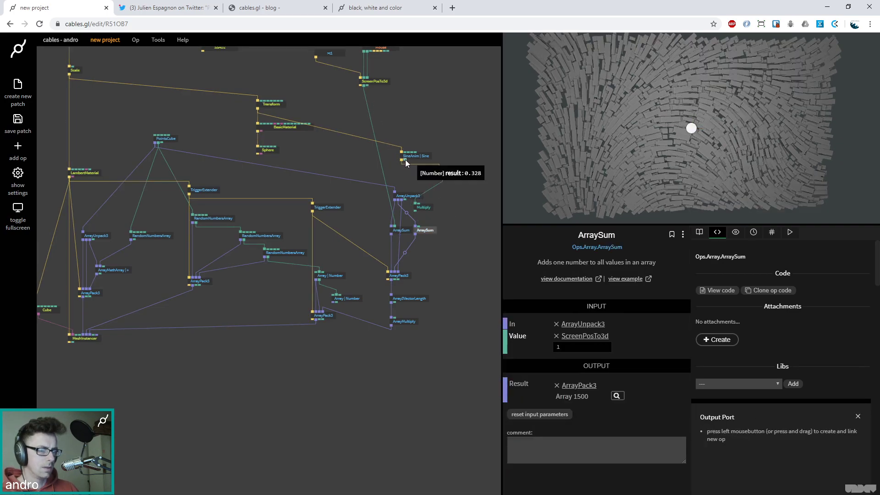
Step: Delete both SineAnim ops and add a Timer op between ScreenPosTo3d and the space they occupied
click(405, 159)
key(Escape)
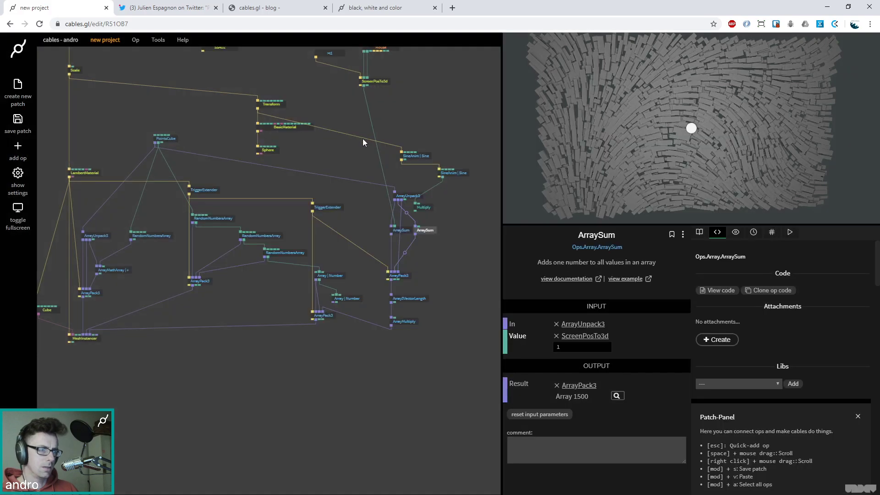
click(426, 157)
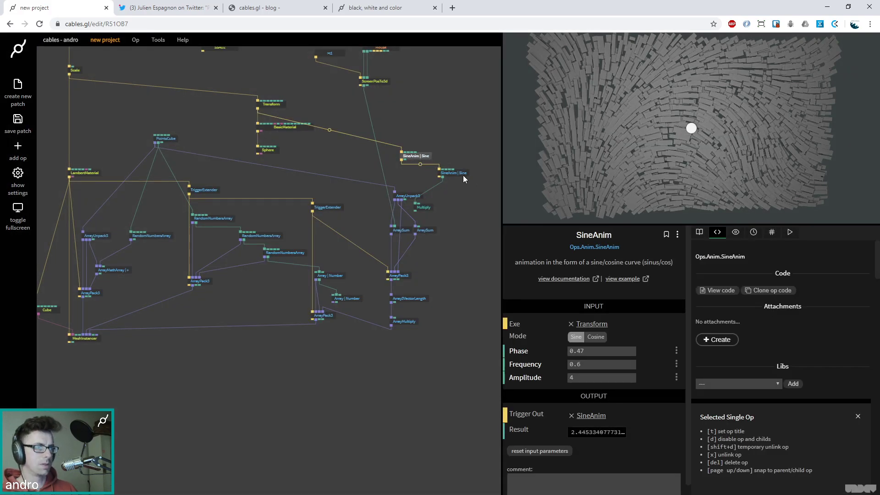
double_click(436, 138)
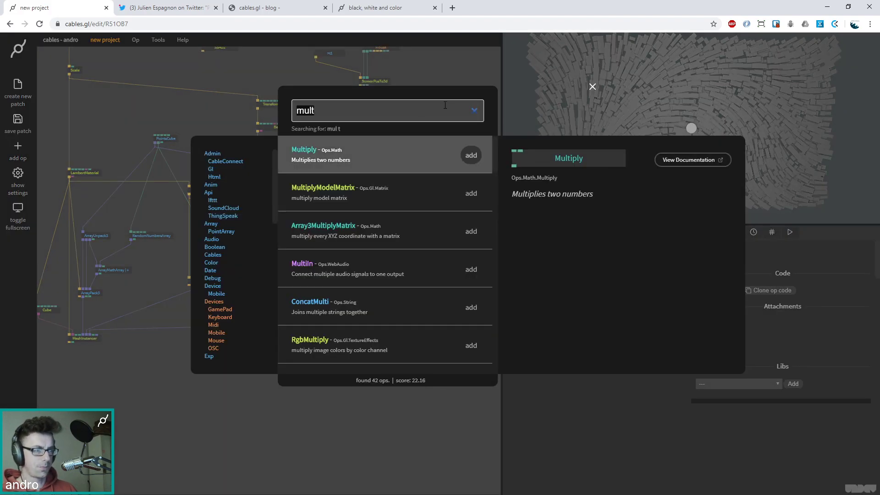
text(timer)
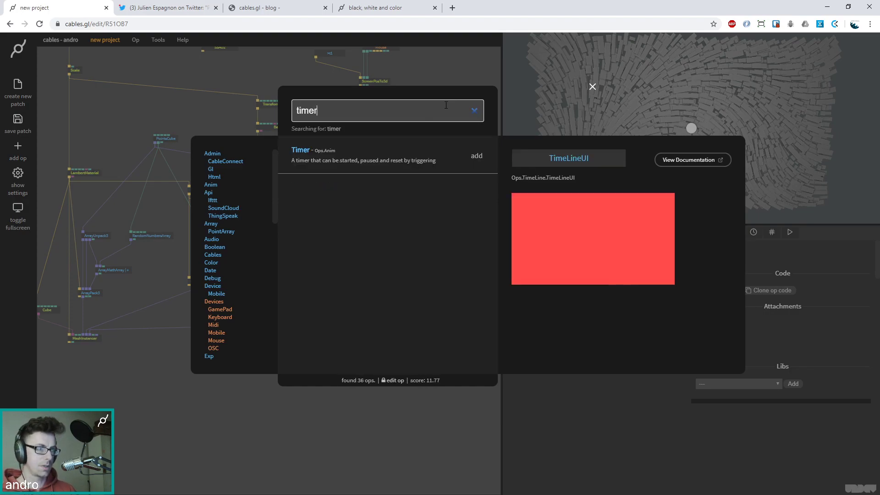
key(Return)
drag(283, 278, 417, 111)
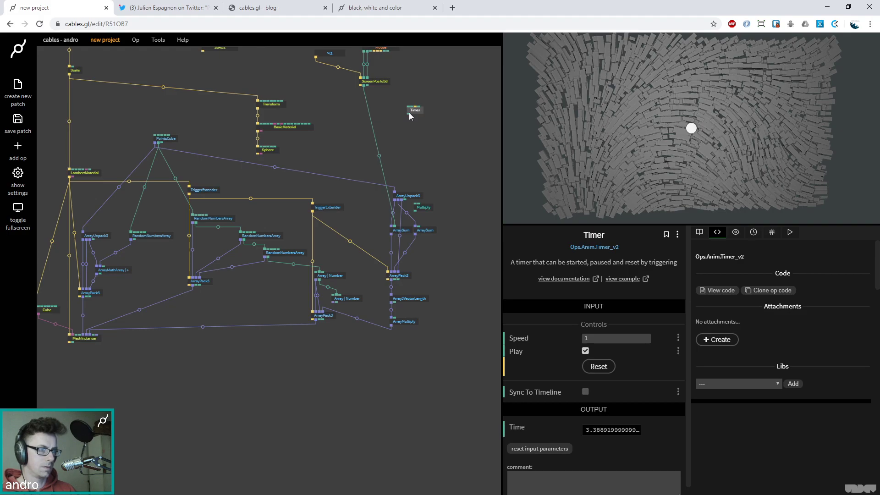
Step: Add a Sine op and a Cosine op side by side below Timer, both fed by Timer's Time output
drag(408, 114, 407, 138)
text(sine)
key(Return)
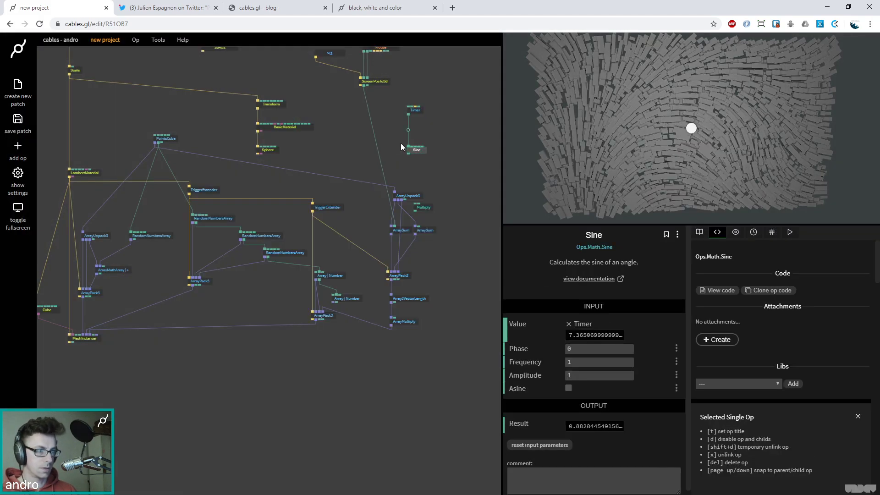
drag(408, 115, 446, 149)
text(cos)
key(Return)
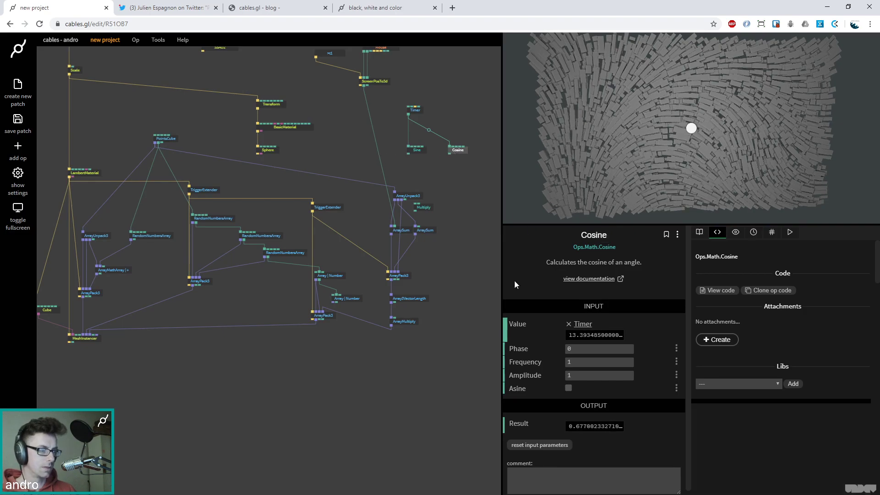
Step: Replace ScreenPosTo3d with Sine as the first ArraySum's Value source, and connect Cosine through Multiply's number1 to the second ArraySum's Value
drag(408, 154, 400, 232)
click(408, 231)
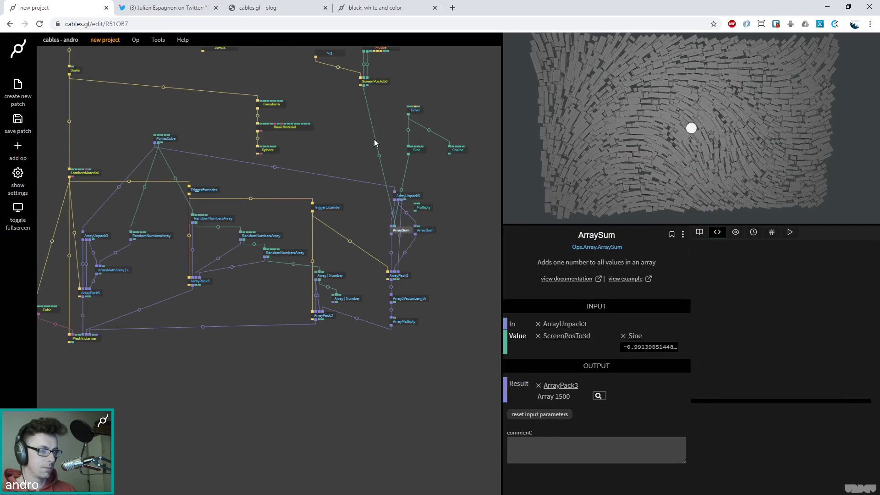
drag(450, 153, 423, 210)
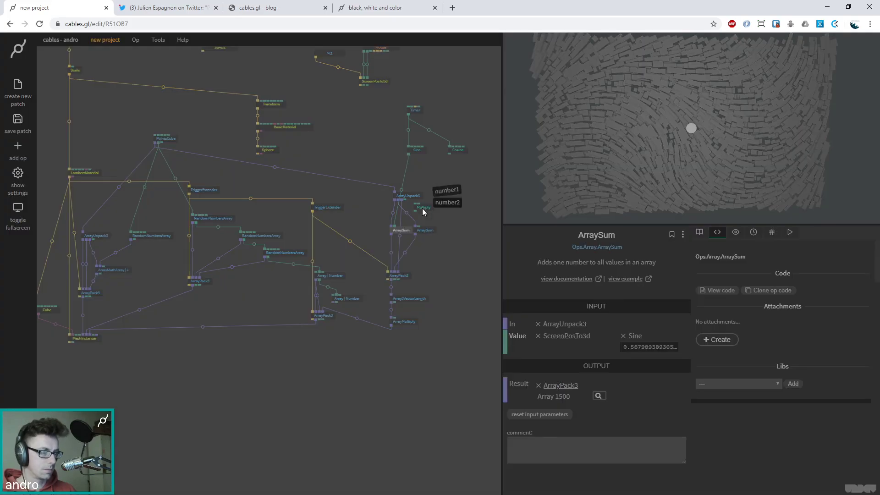
click(449, 191)
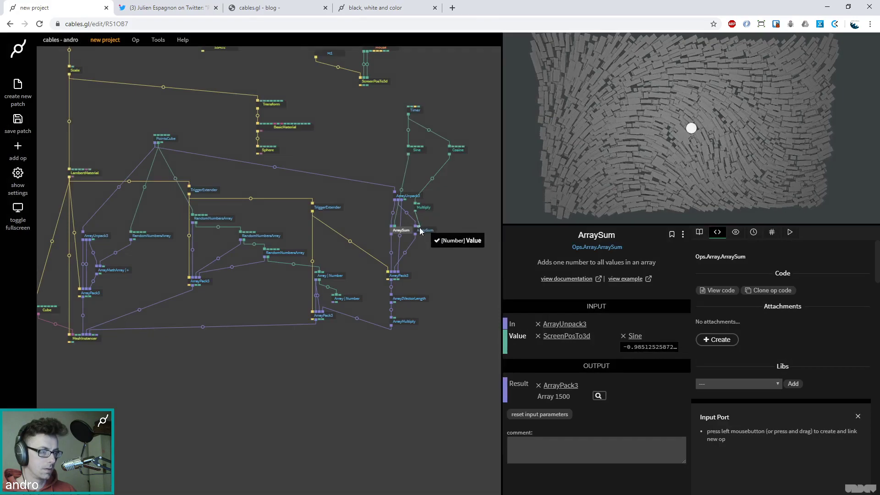
Step: Set Sine's Amplitude to 4 and connect the Sine and Cosine results to the sphere Transform's posX and posY
click(420, 150)
click(598, 376)
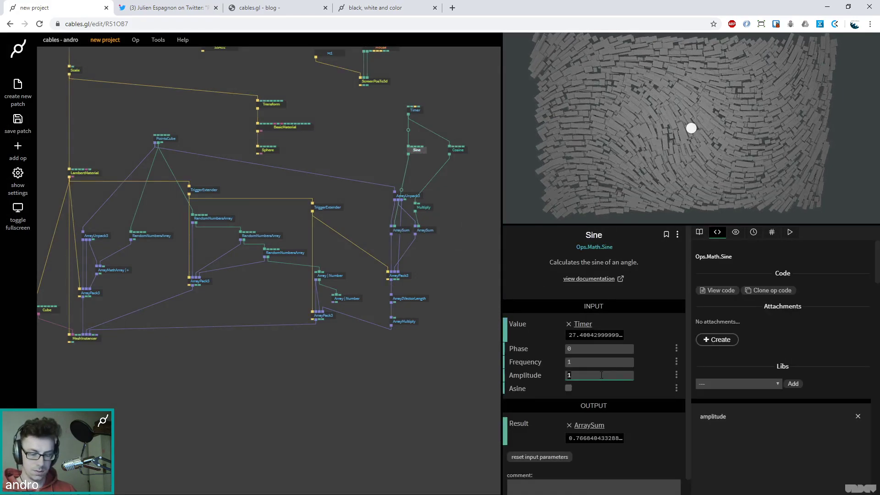
key(BackSpace)
text(4)
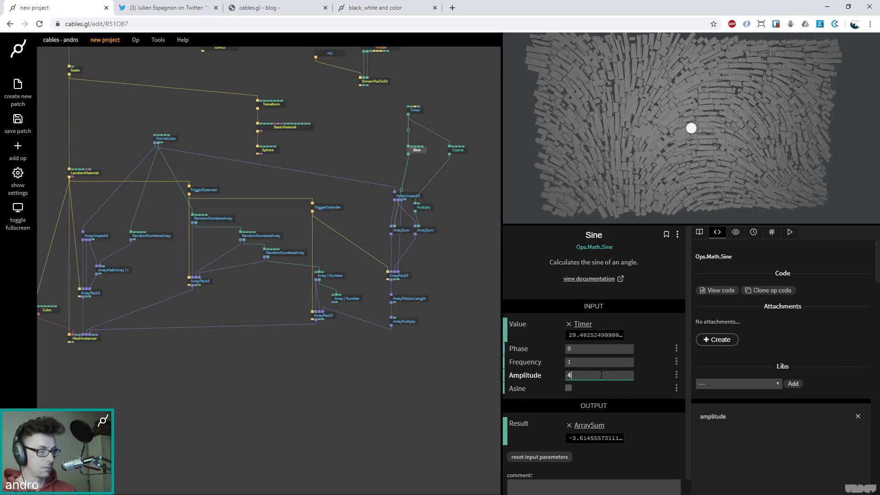
drag(408, 153, 289, 105)
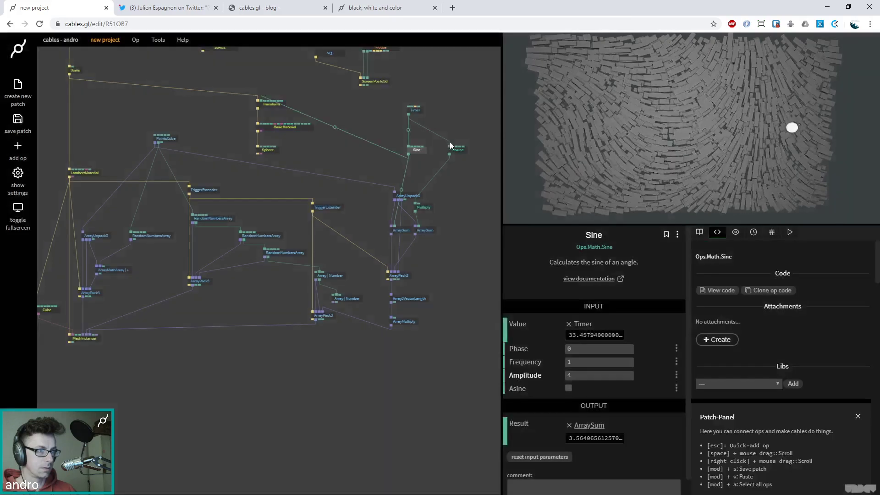
drag(450, 155, 292, 73)
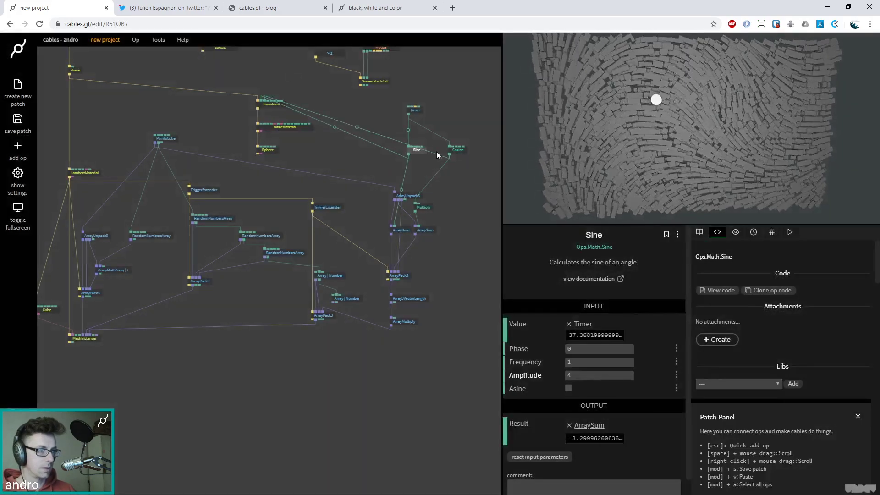
Step: Adjust Sine's Frequency and set Cosine's Amplitude to 10
click(421, 149)
mouse_move(609, 362)
mouse_down()
mouse_move(592, 361)
mouse_move(602, 365)
mouse_up()
click(458, 150)
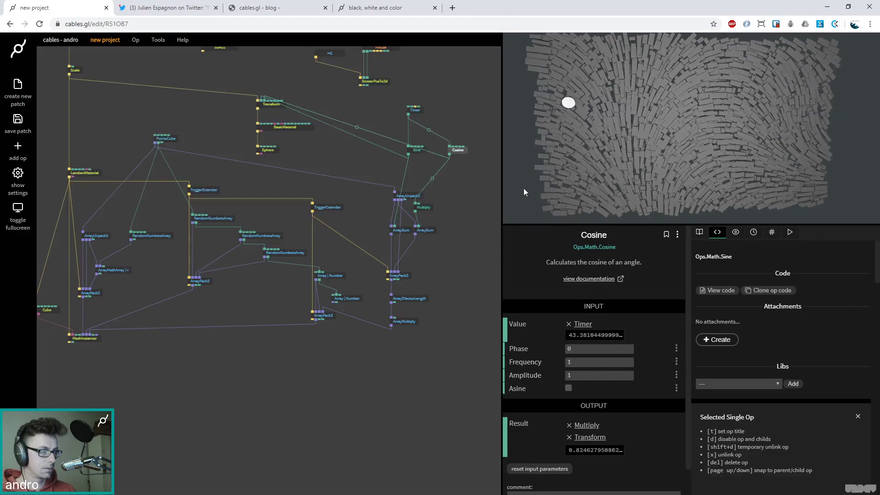
click(615, 375)
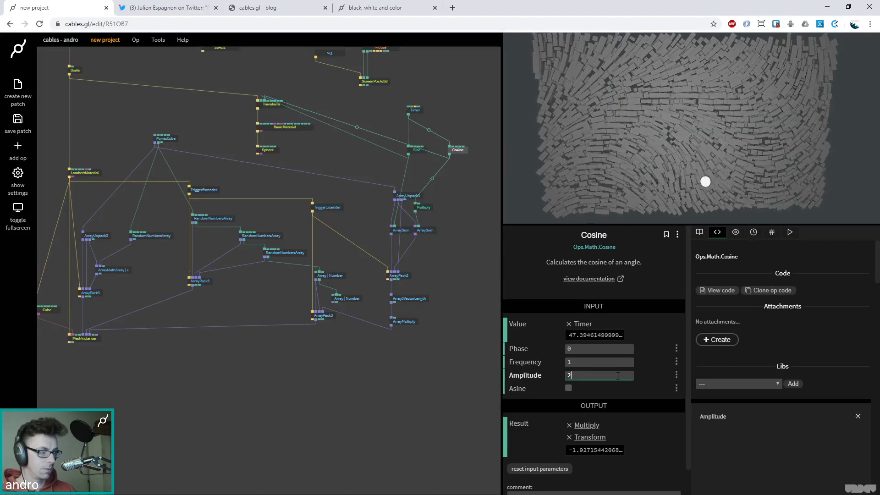
key(BackSpace)
text(10)
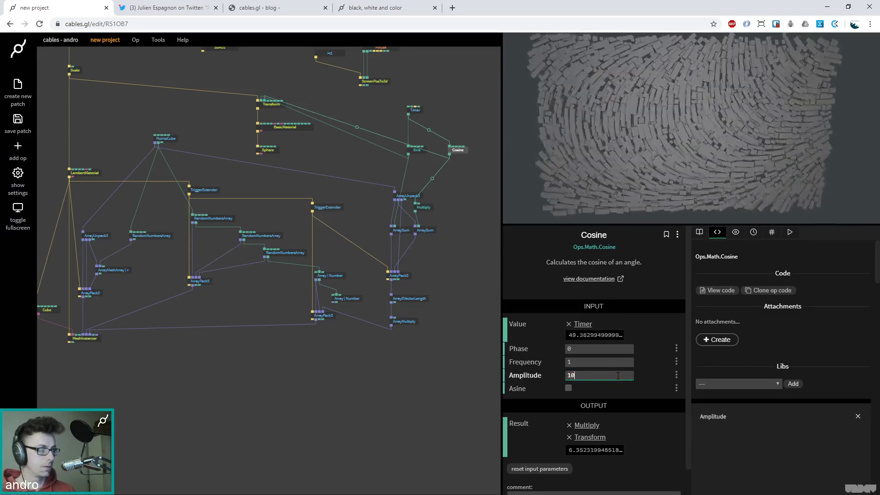
Step: Try an Amplitude of 4 for Cosine, and settle on 2
key(BackSpace)
key(BackSpace)
text(4)
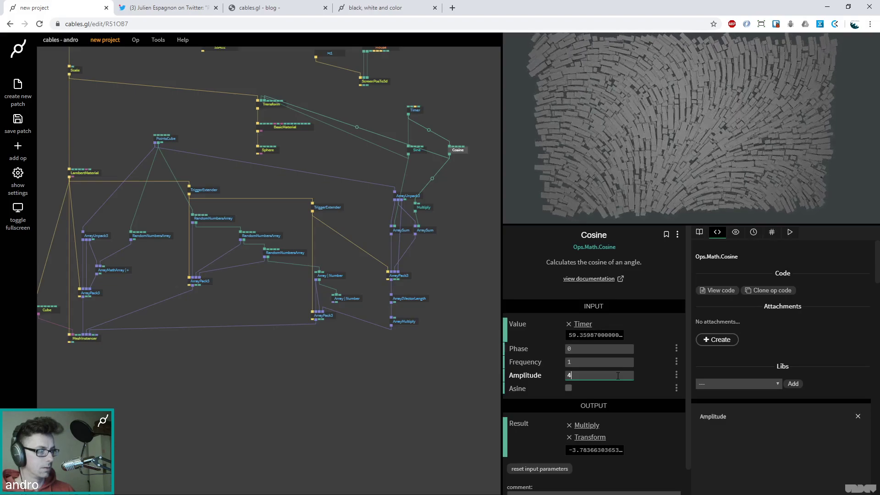
key(BackSpace)
text(2)
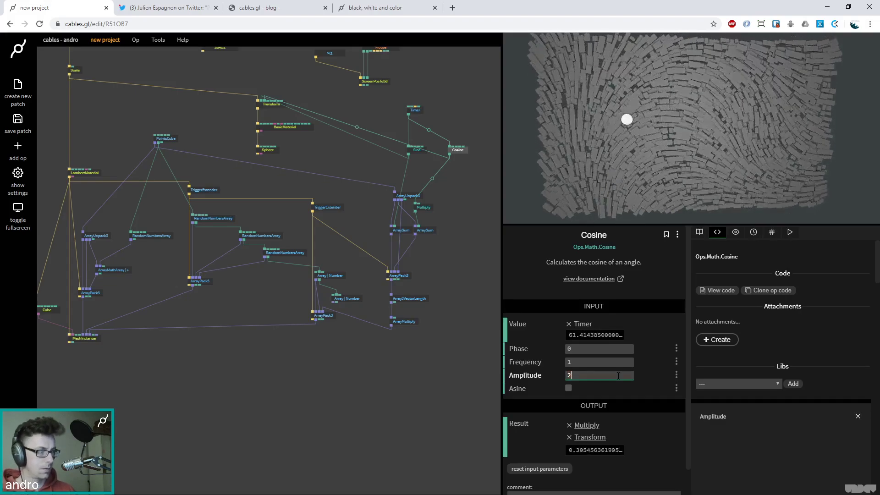
Step: Pause the Timer and try ArrayMultiply's Value at 203.25, 106.39 and 0
click(416, 111)
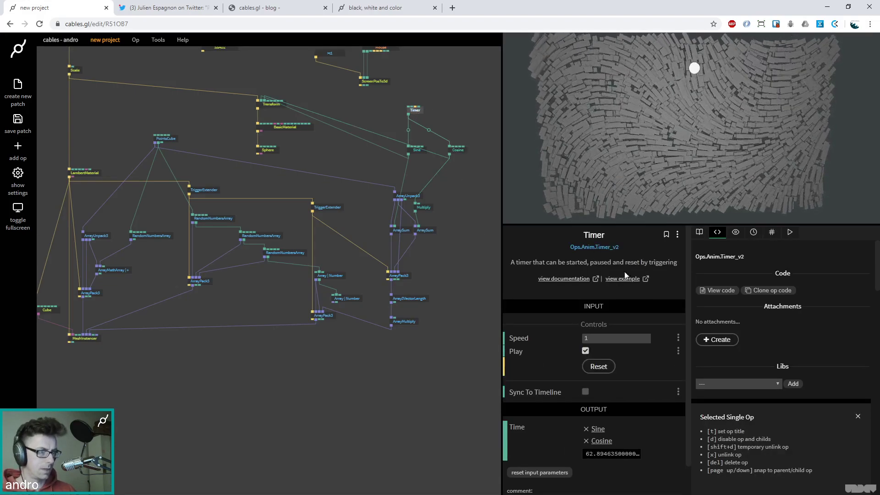
click(585, 352)
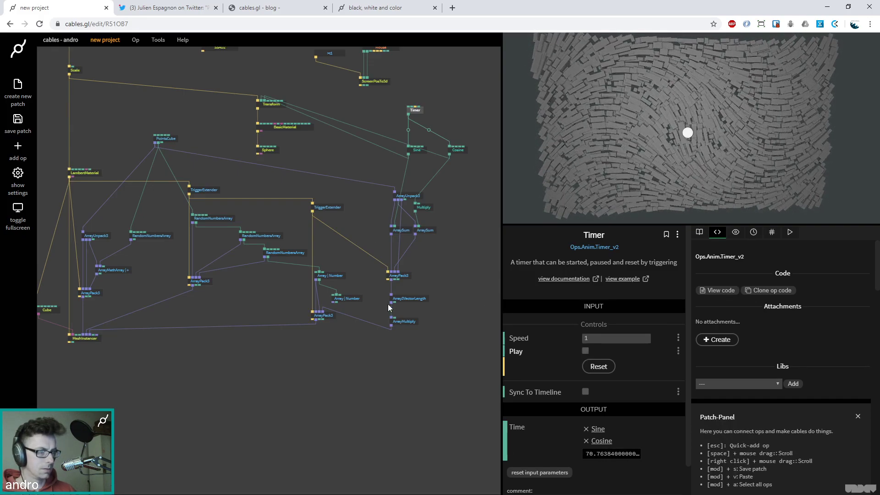
click(405, 322)
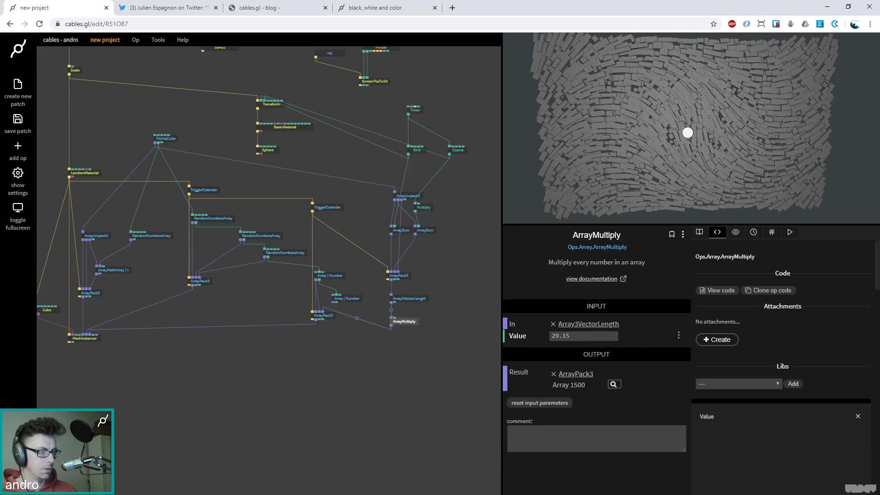
drag(595, 338, 594, 338)
click(594, 338)
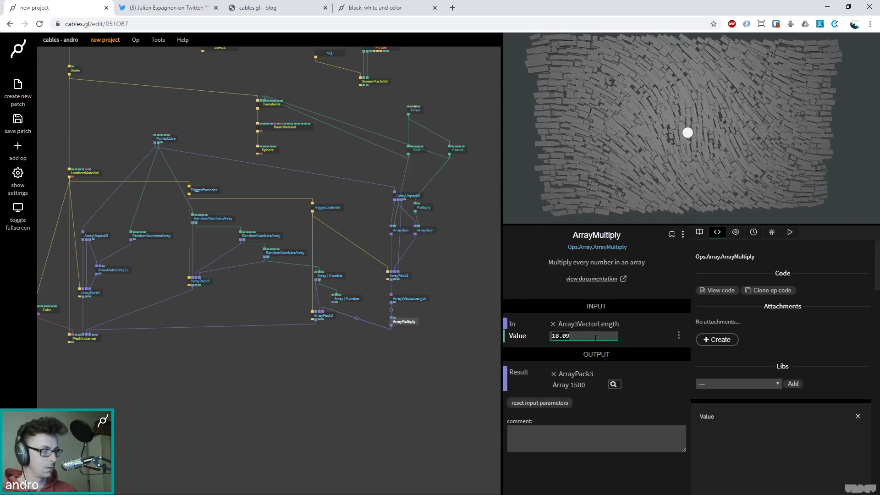
text(03.25)
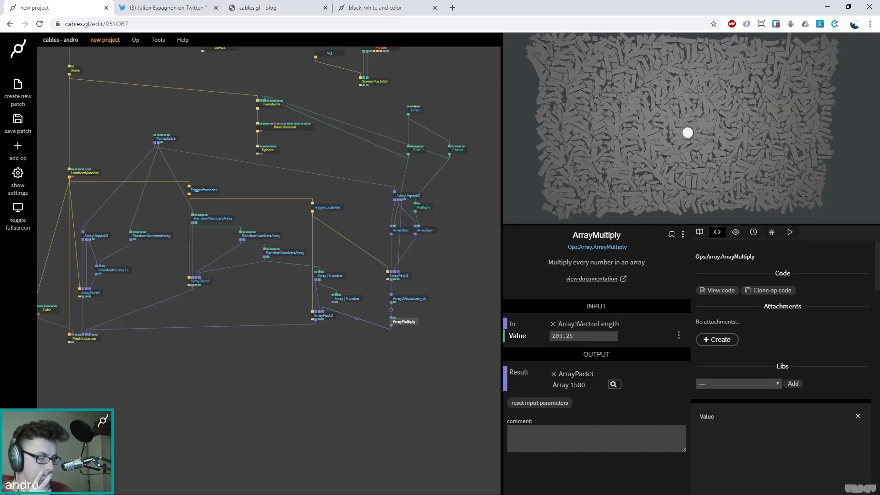
drag(601, 339, 600, 340)
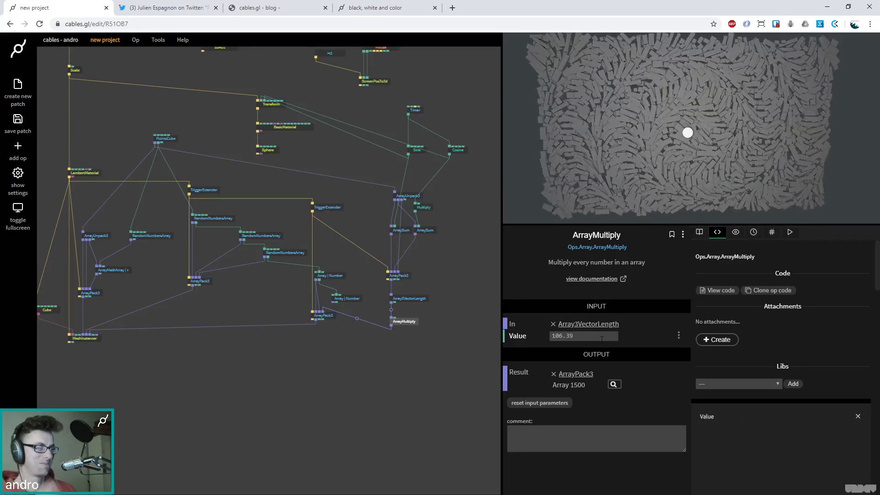
text(0)
key(Return)
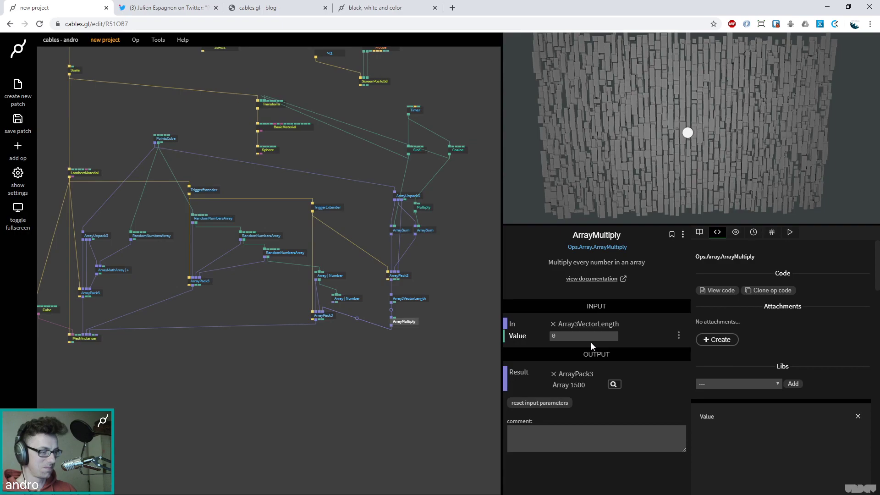
Step: Set ArrayMultiply's Value to 22.5
click(590, 336)
text(22)
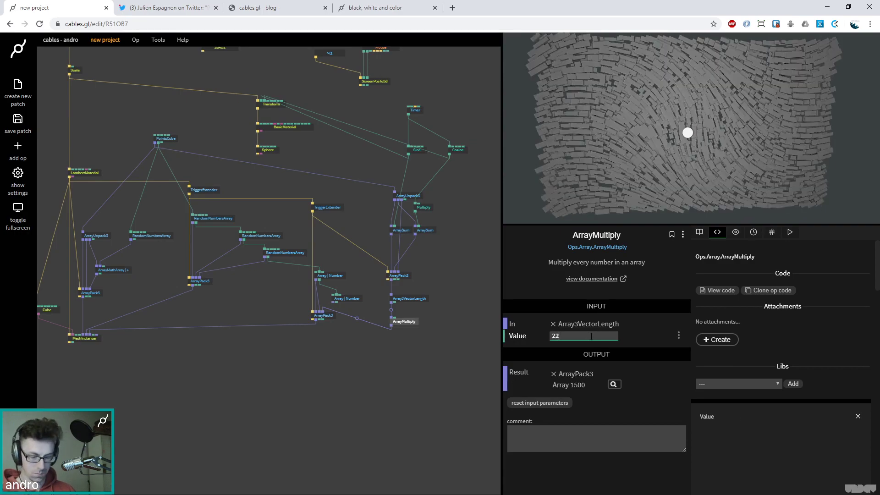
text(.5)
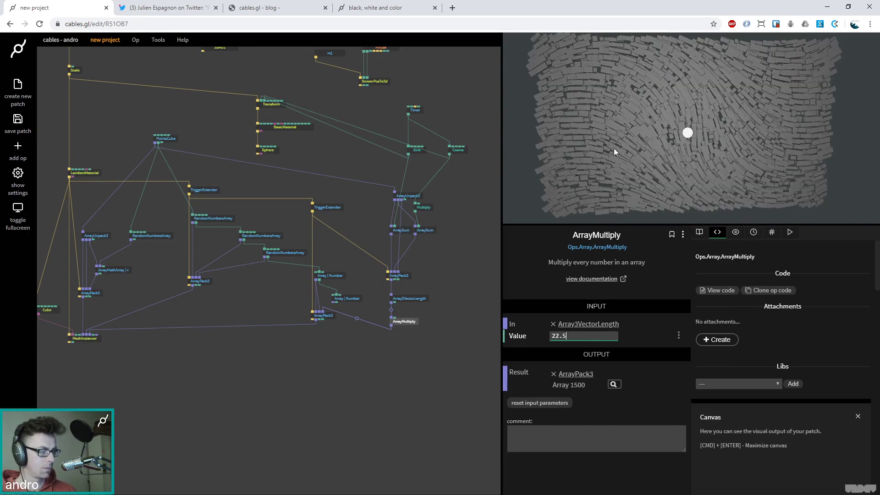
click(614, 147)
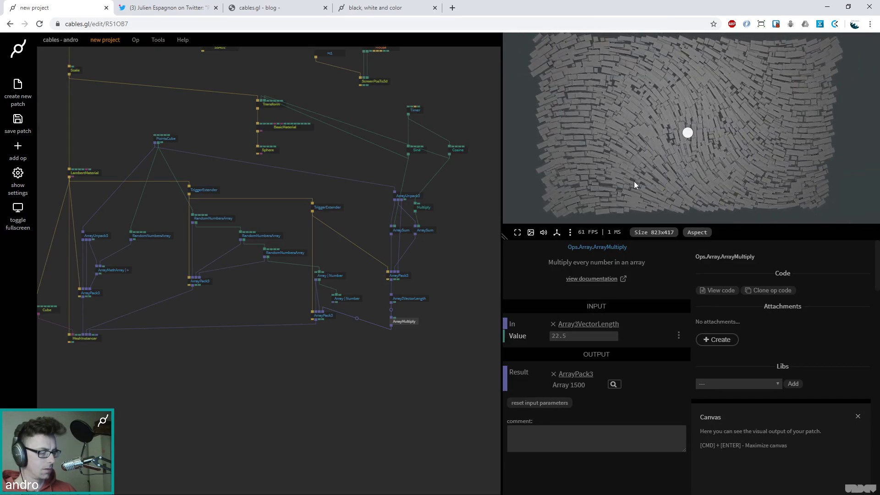
Step: Resume the Timer and set ArrayMultiply's Value to 180
click(414, 112)
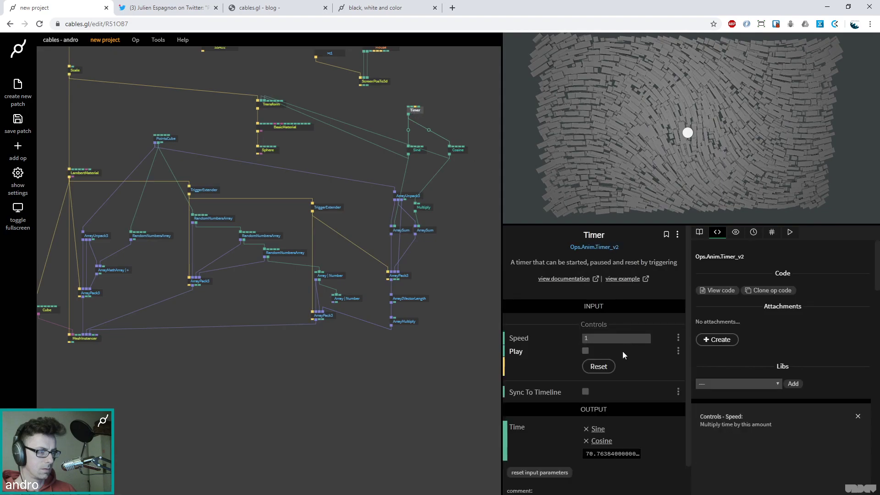
click(585, 351)
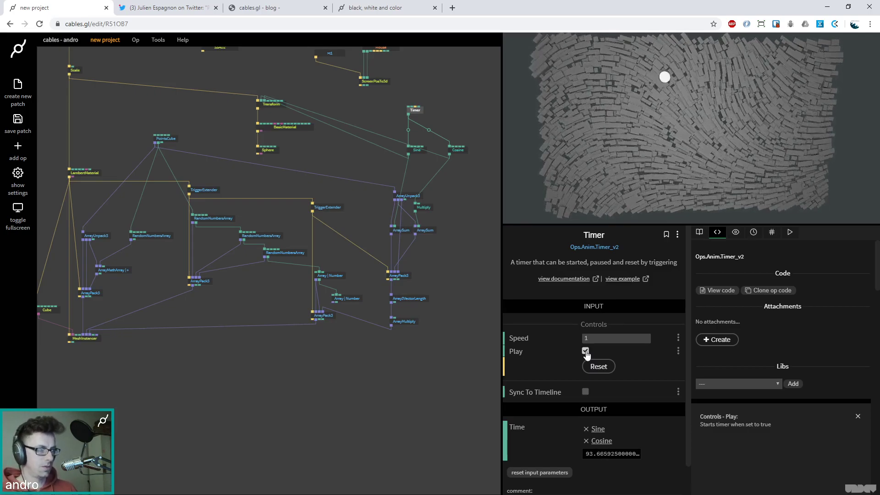
click(404, 324)
text(180)
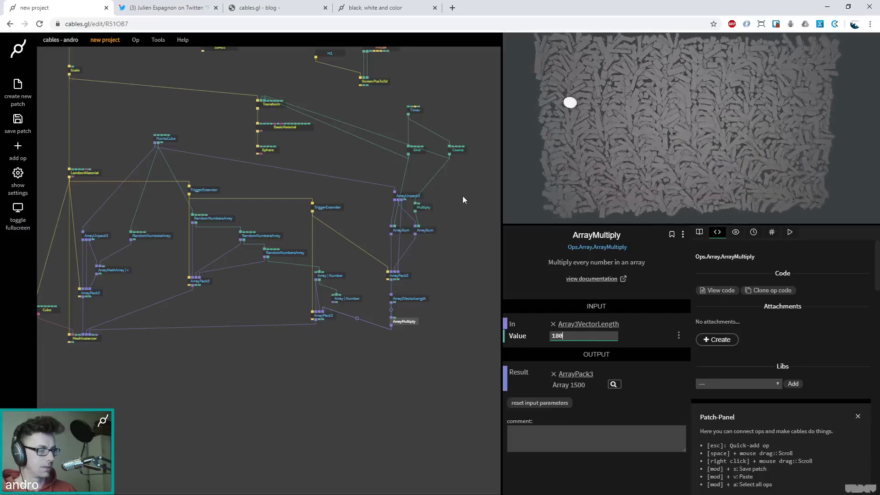
Step: Duplicate the Multiply op and insert the copy between Sine and the first ArraySum's Value input
click(428, 207)
key(ctrl+c)
key(ctrl+v)
drag(427, 219, 403, 182)
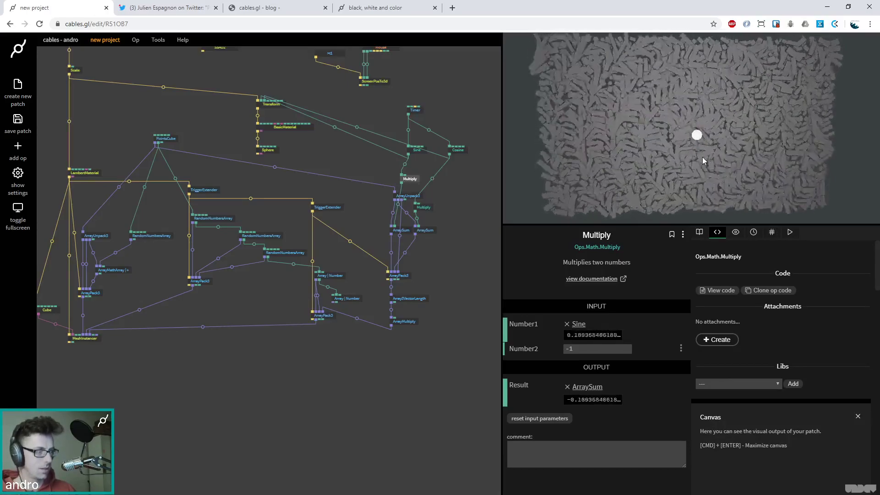
Step: Try 45 and 10 as ArrayMultiply's Value, ending on 45
click(407, 322)
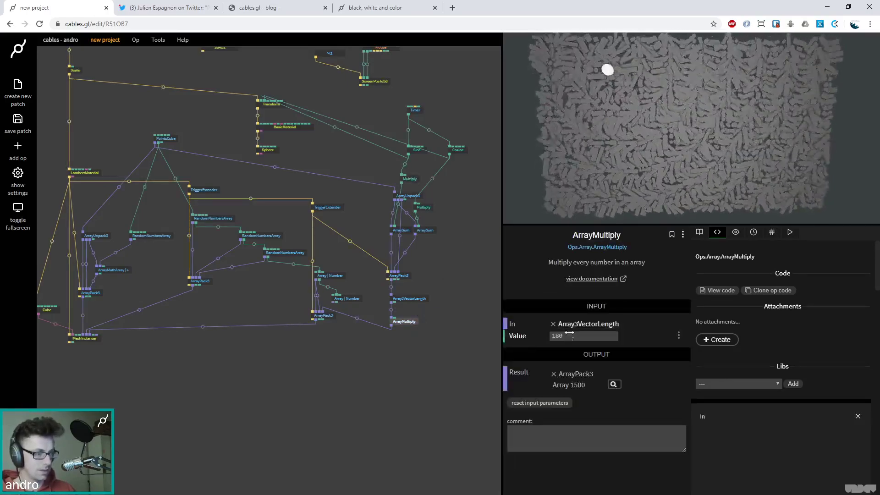
click(571, 336)
text(45)
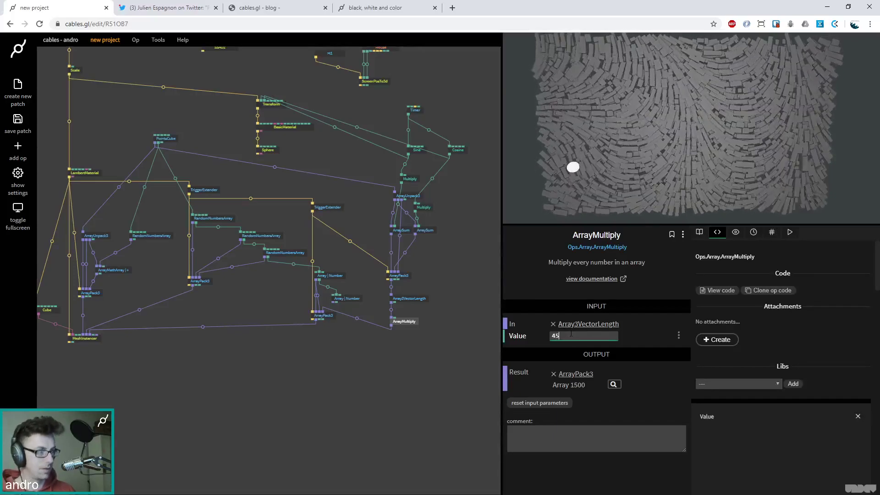
key(BackSpace)
key(BackSpace)
text(10)
key(BackSpace)
key(BackSpace)
text(45)
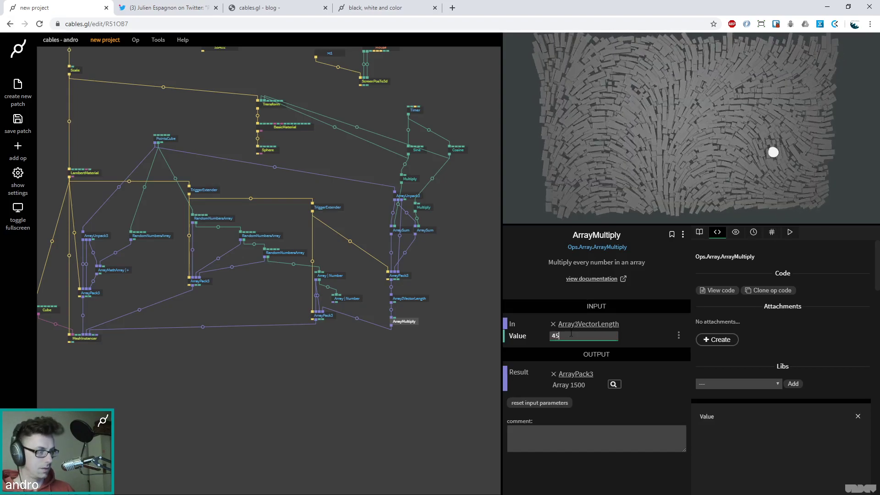
Step: Set ArrayMultiply's Value to 22 and pause the Timer
key(BackSpace)
key(BackSpace)
text(22)
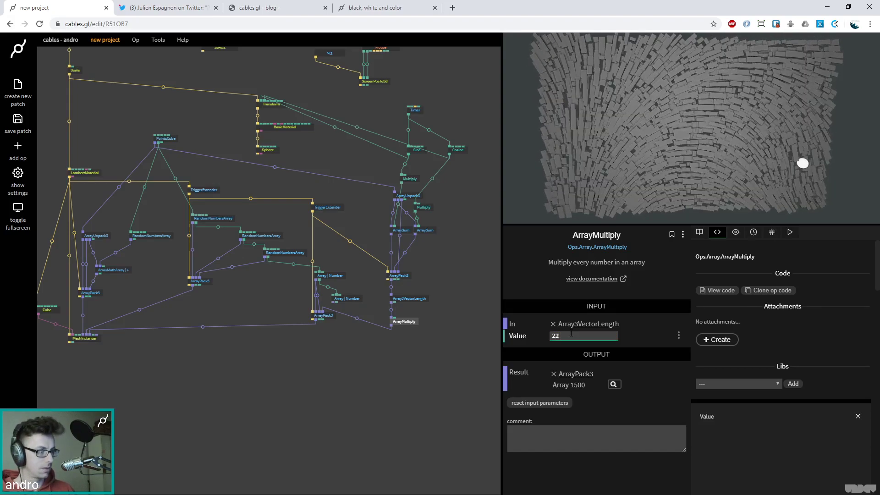
click(413, 112)
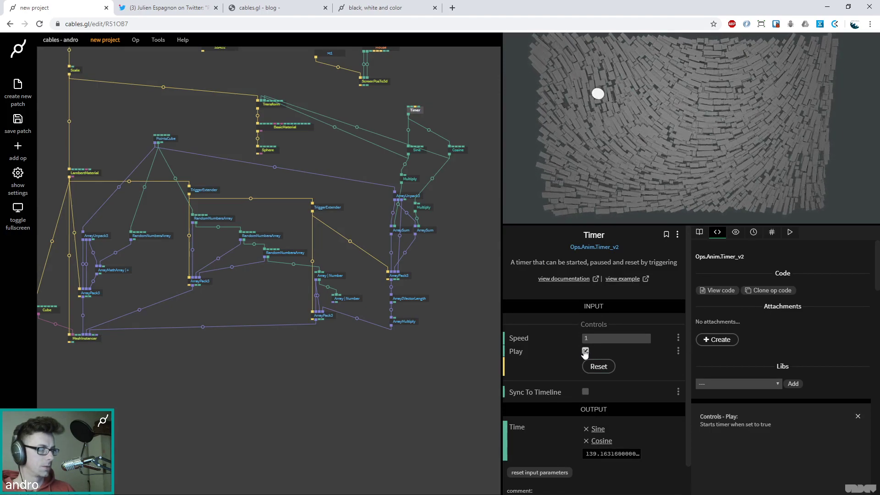
click(585, 351)
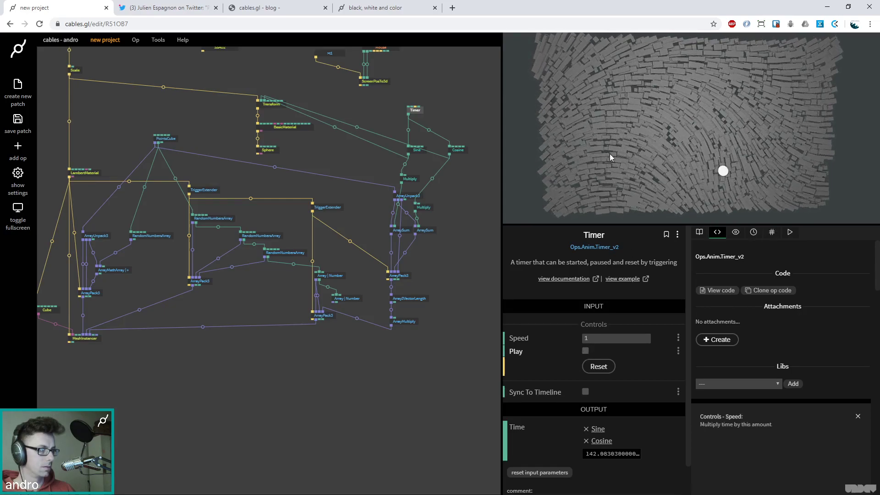
Step: Switch to the "Playing with rectangles" tweet on Twitter and compare its reference images
click(170, 12)
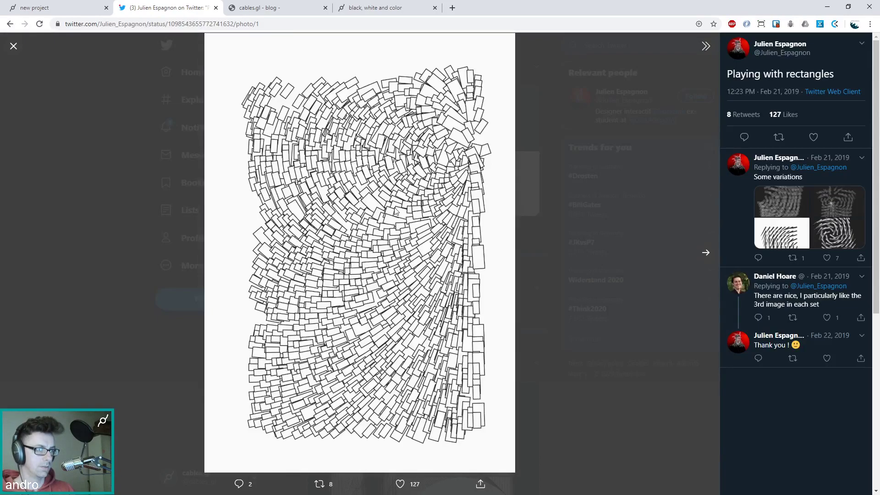
click(704, 252)
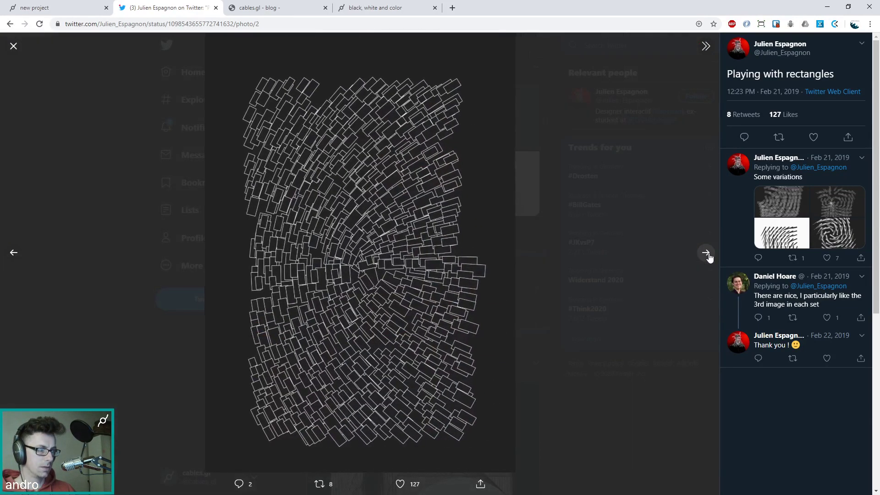
click(704, 254)
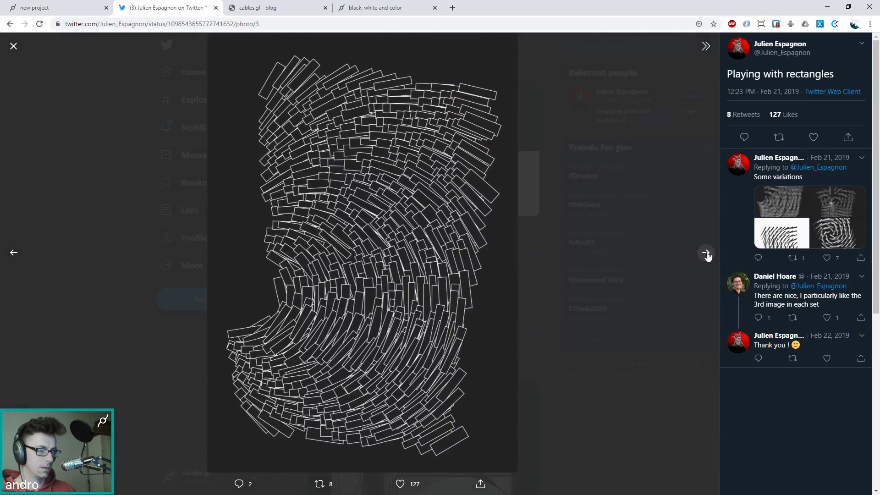
click(705, 252)
click(14, 252)
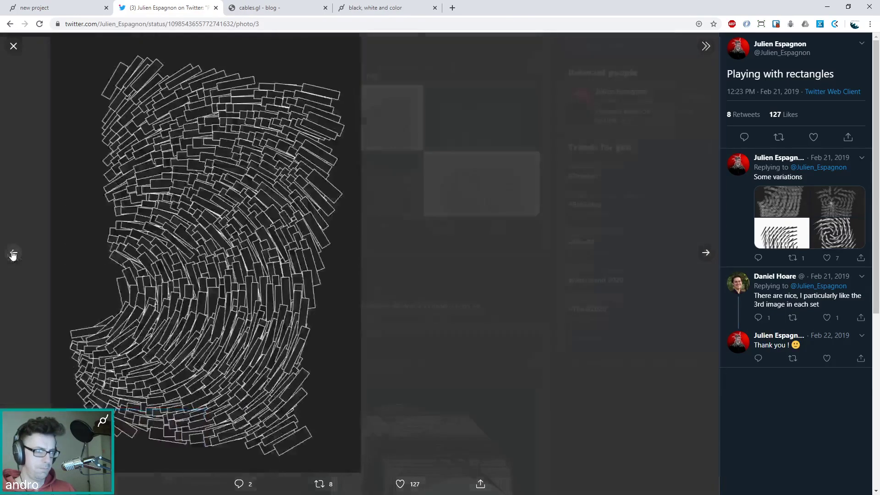
click(16, 256)
click(27, 259)
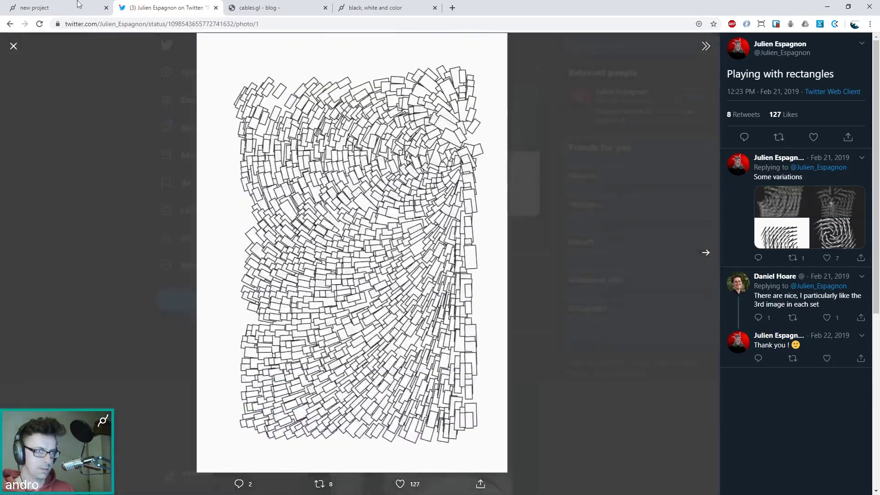
Step: Return to the cables.gl patch and insert a BasicMaterial op between Scale and LambertMaterial
click(48, 8)
click(240, 171)
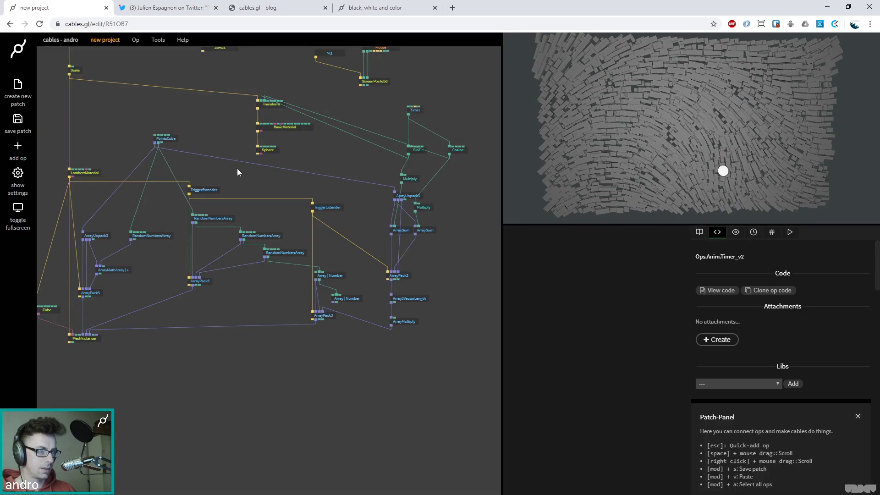
drag(240, 170, 287, 225)
click(133, 224)
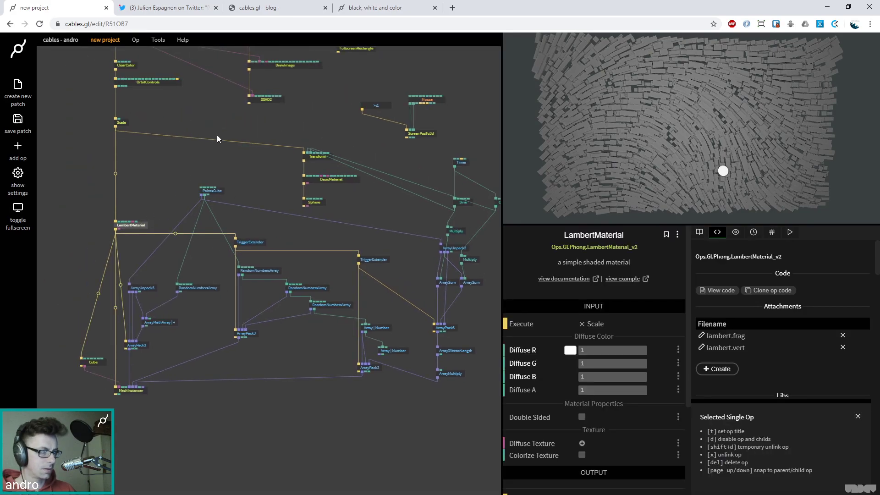
drag(193, 149, 283, 196)
click(293, 218)
click(217, 274)
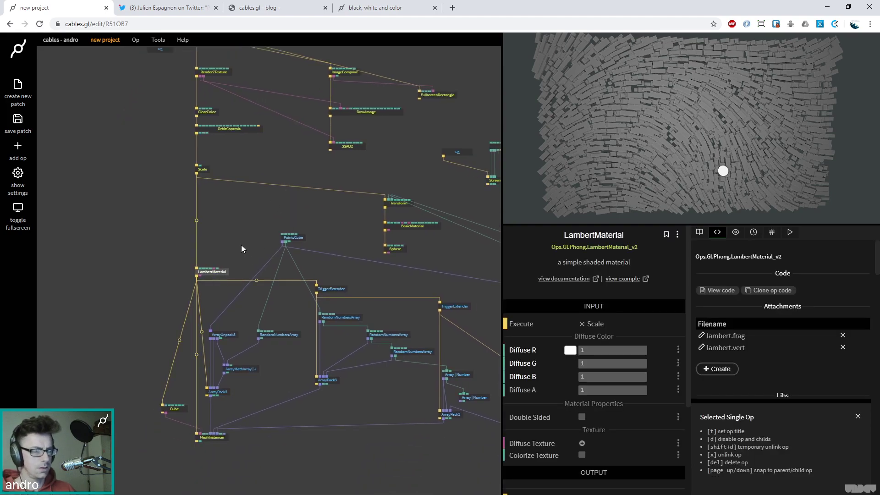
click(196, 222)
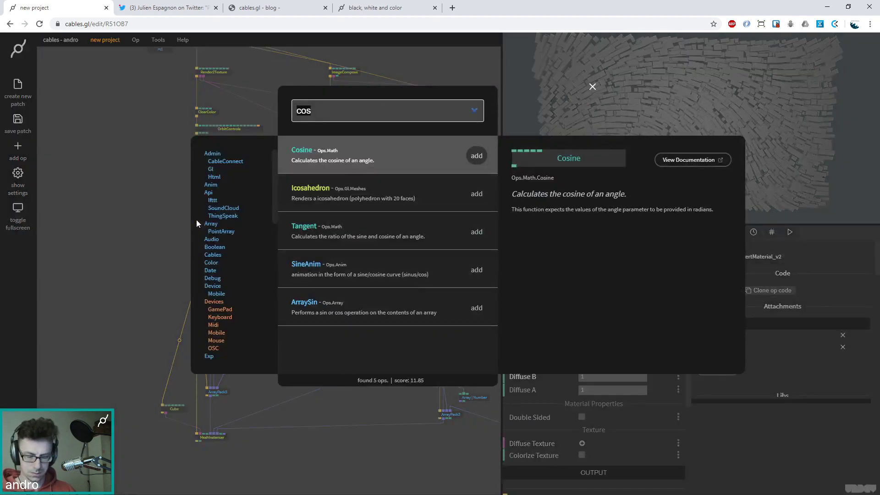
text(basicm)
key(Return)
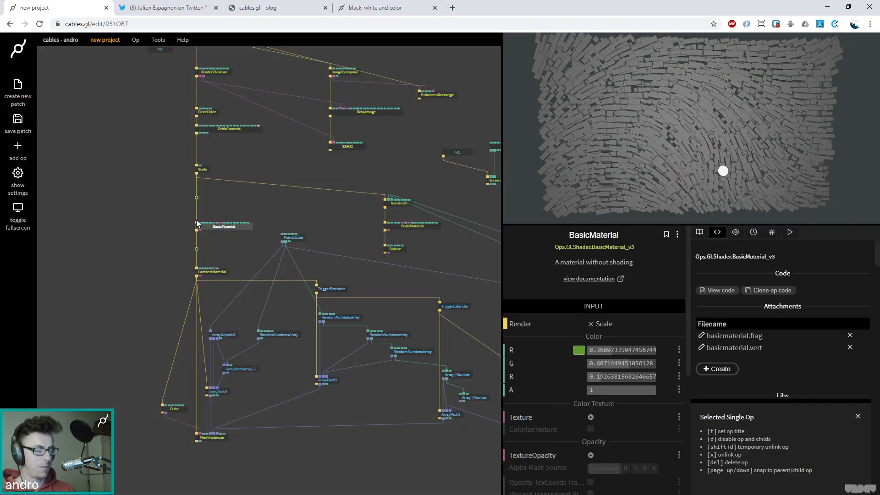
Step: Move LambertMaterial's outgoing trigger links to BasicMaterial, unlink LambertMaterial from the chain, and select BasicMaterial
drag(197, 276, 196, 231)
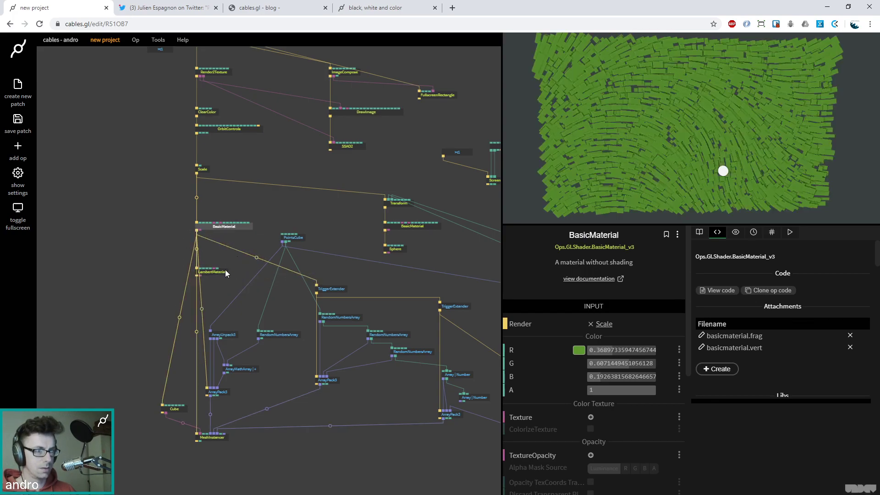
drag(225, 273, 233, 272)
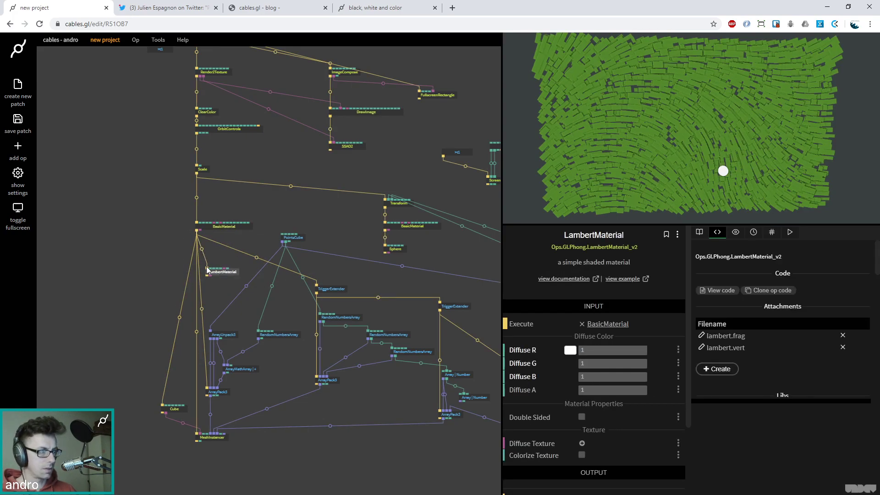
click(215, 229)
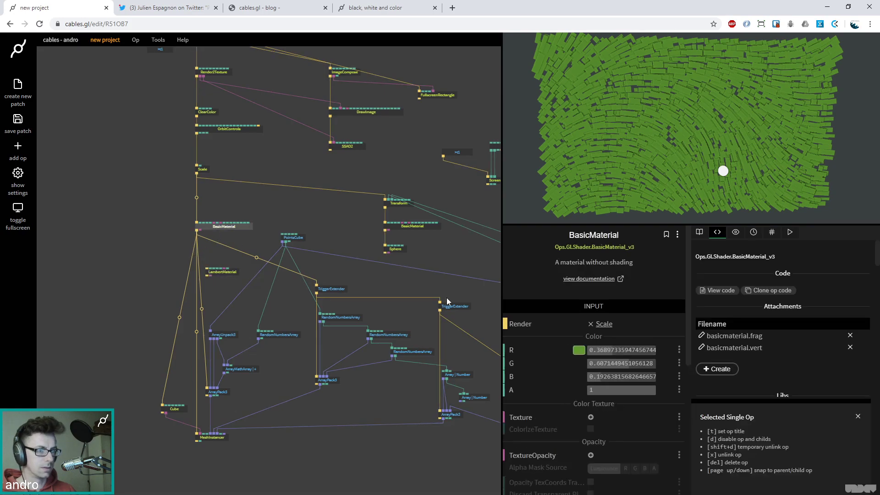
Step: Set the BasicMaterial's colour to light grey CDCDCD
drag(577, 352, 548, 335)
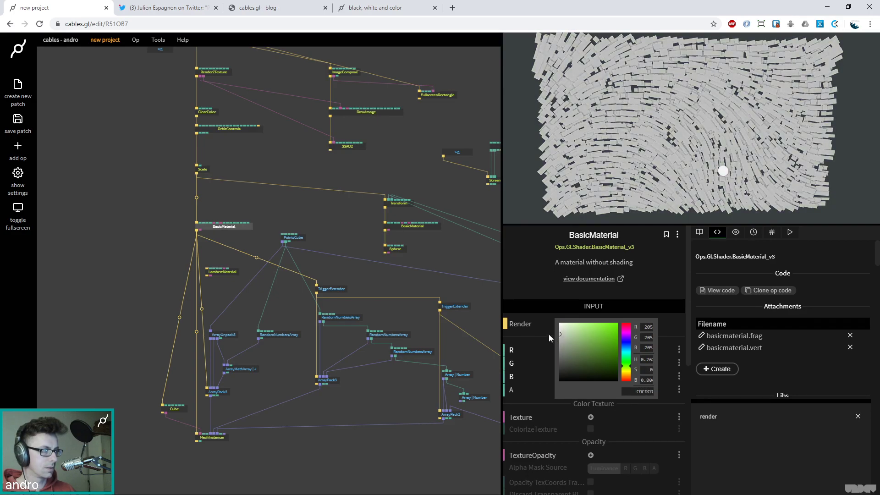
click(340, 200)
Step: In the SSAO2 op, set Frustum Far to 15, try an Ao Radius of 2 and return it to 1
scroll(341, 200, up, 2)
click(345, 183)
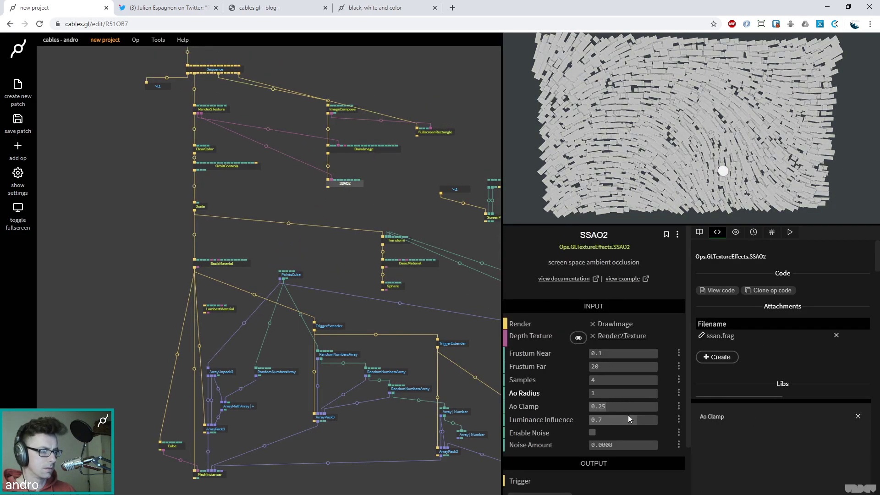
mouse_move(633, 369)
mouse_down()
mouse_move(609, 366)
mouse_move(634, 369)
mouse_up()
text(10)
key(BackSpace)
text(5)
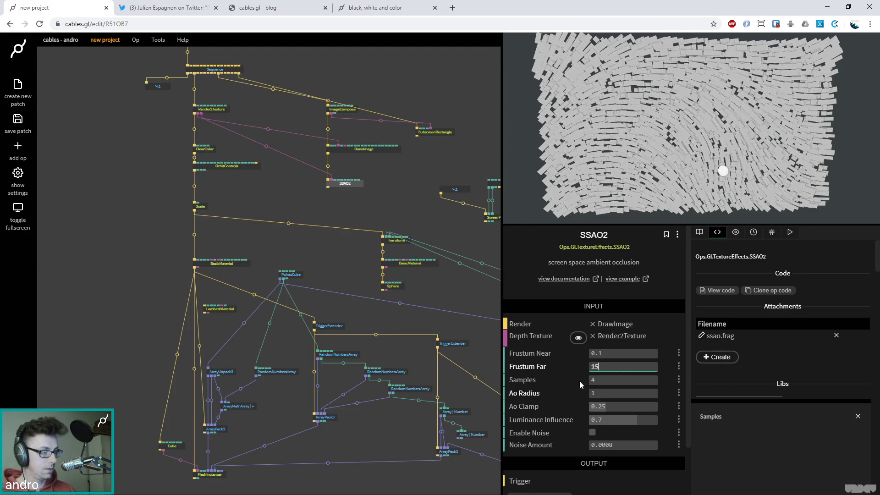
click(614, 392)
text(2)
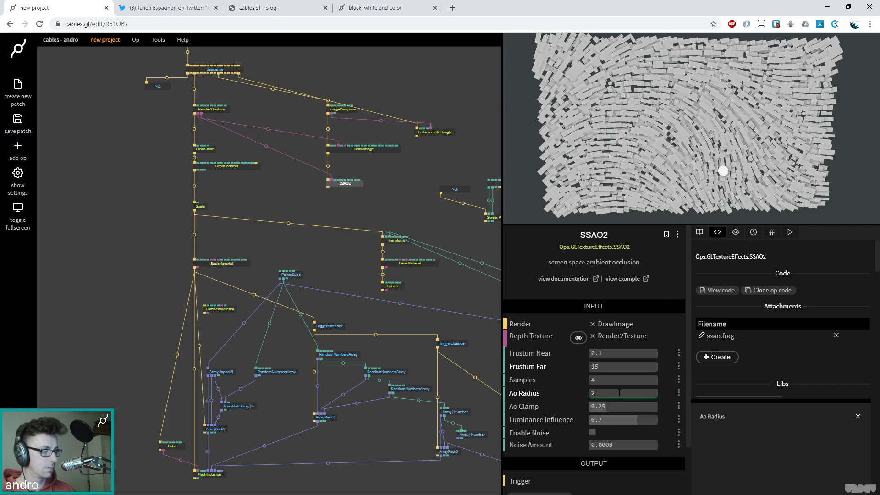
text(1)
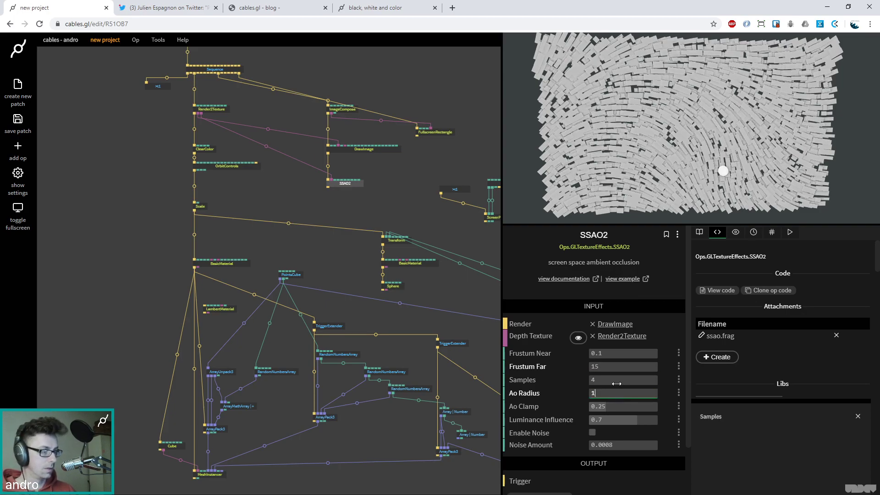
Step: Try SSAO2 Samples values of 1, 2 and 4, and settle on 3
click(618, 379)
text(1)
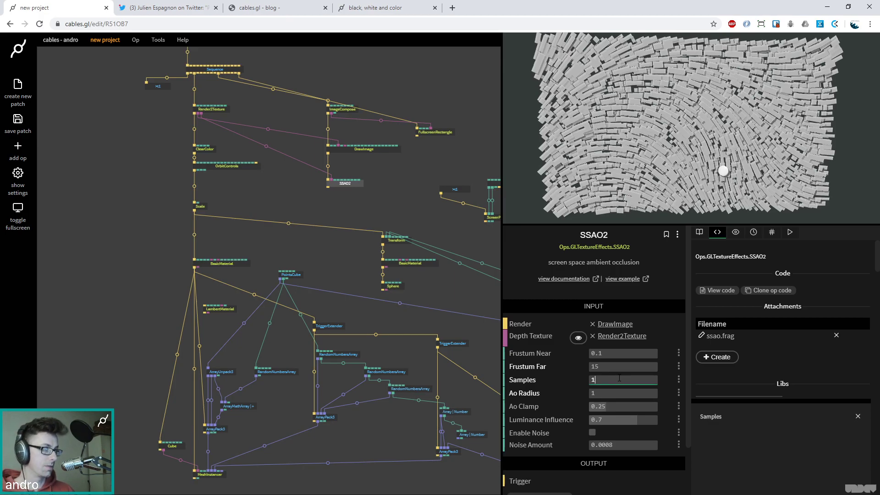
key(BackSpace)
text(2)
key(BackSpace)
text(4)
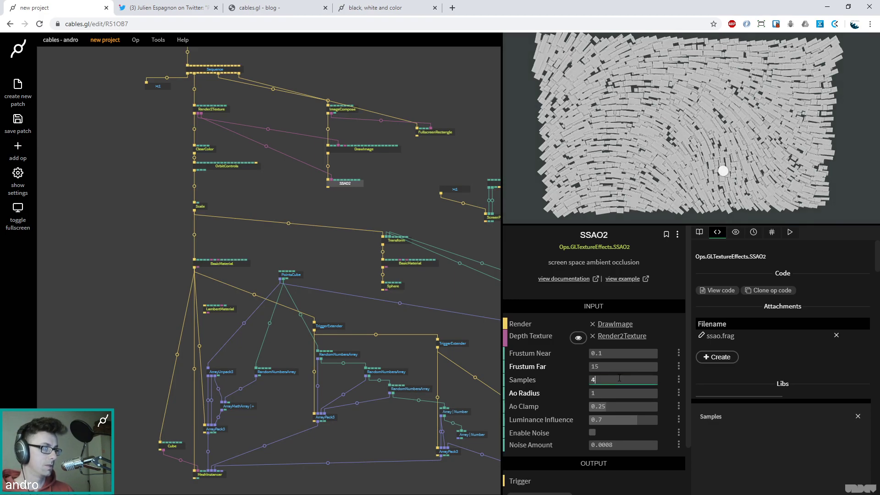
text(3)
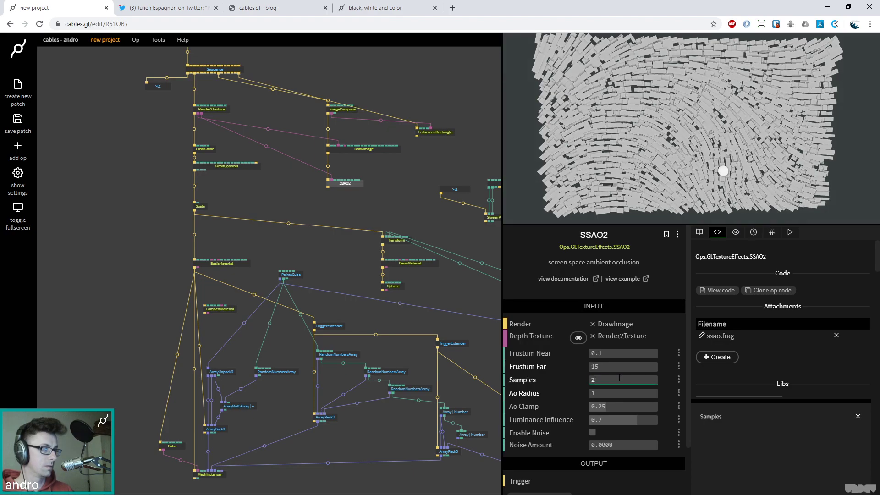
text(3)
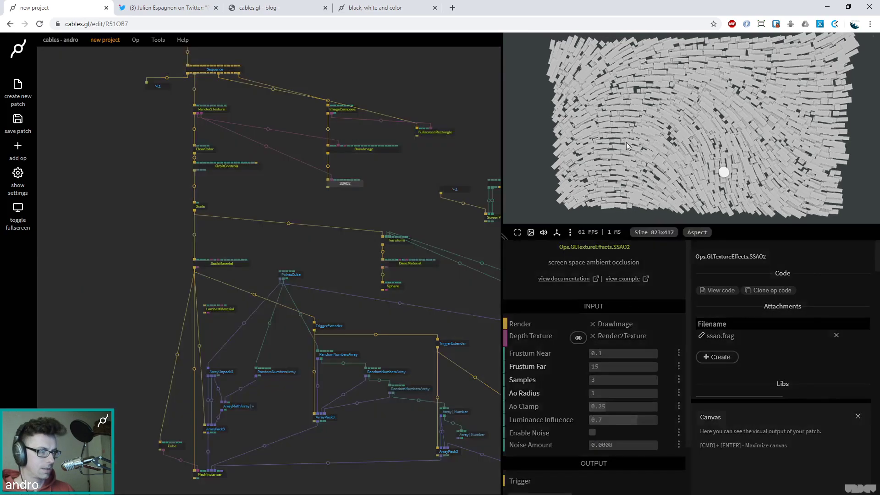
Step: Set the Max of the second RandomNumbersArray in the three-op chain to 6
drag(626, 142, 767, 161)
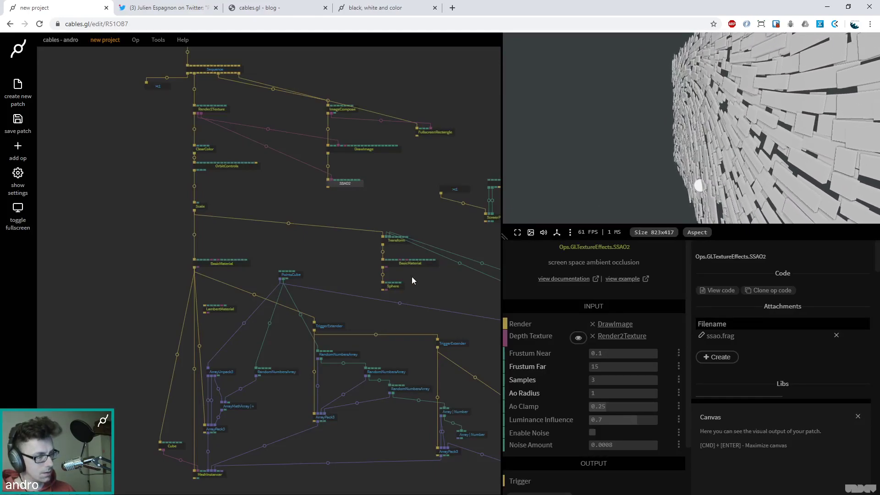
scroll(380, 338, down, 1)
scroll(381, 338, right, 1)
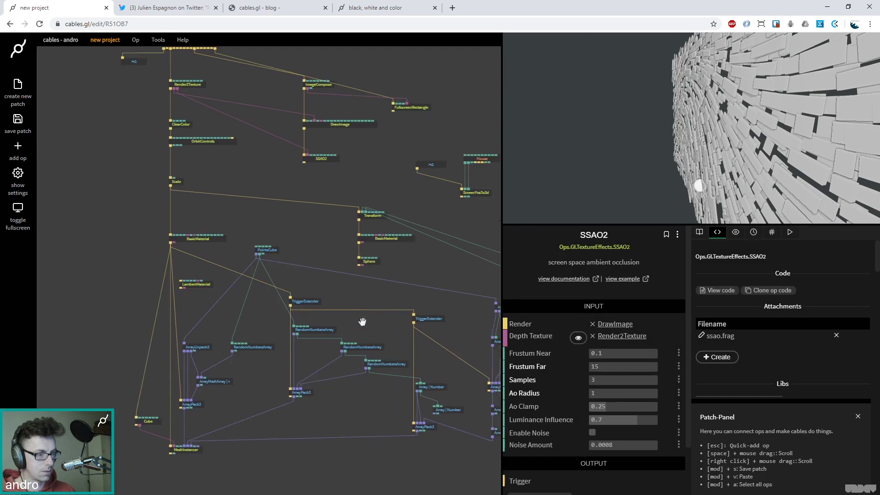
click(366, 350)
mouse_move(595, 386)
mouse_down()
mouse_move(608, 387)
mouse_move(593, 387)
mouse_up()
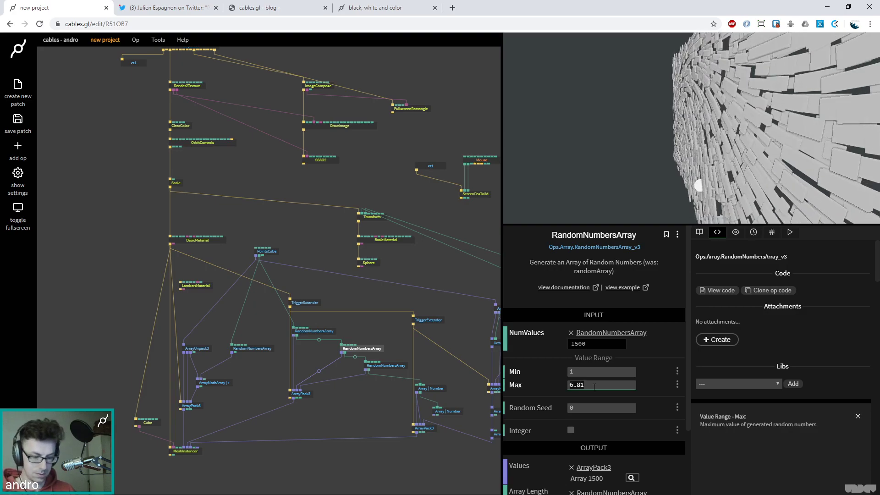
click(593, 387)
text(6)
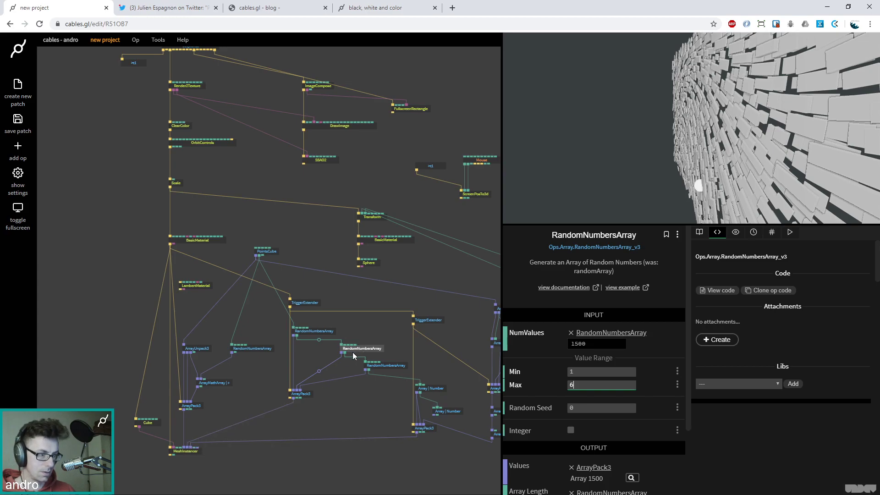
Step: Set the last chained RandomNumbersArray's Min to 0.36 and its Max to 2
click(386, 364)
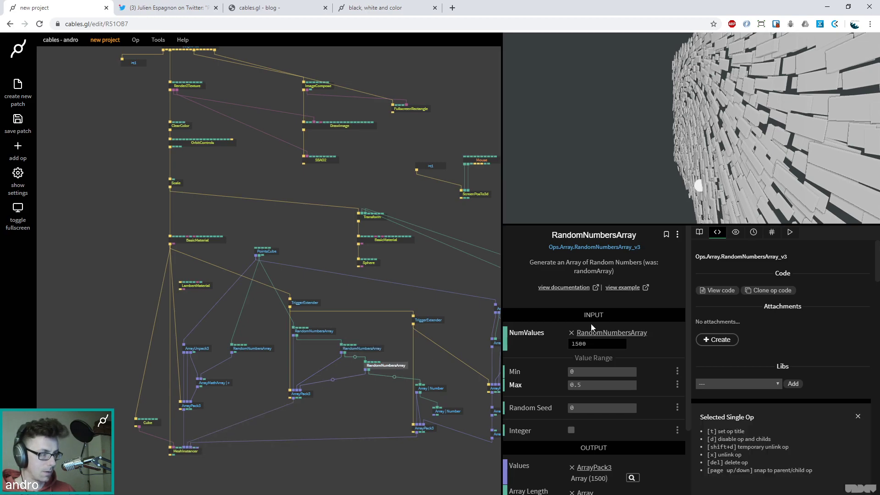
drag(602, 384, 629, 384)
click(596, 384)
text(1)
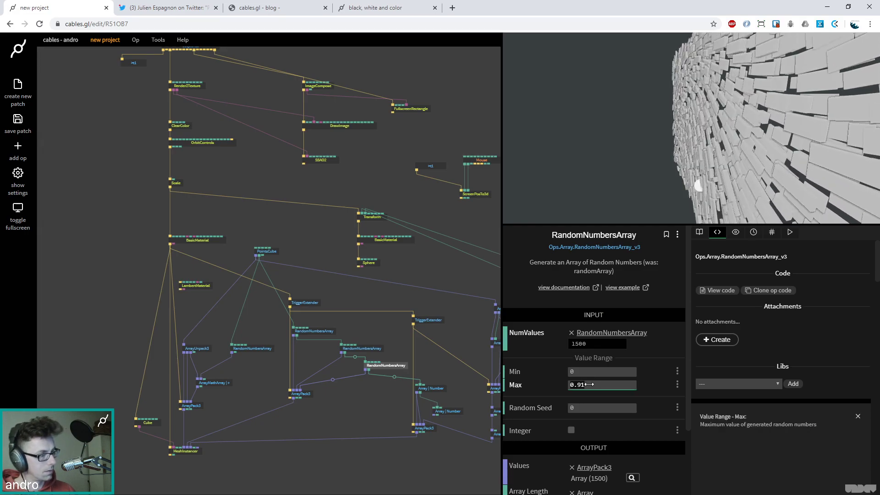
mouse_move(594, 374)
mouse_down()
mouse_move(609, 374)
mouse_move(601, 384)
mouse_up()
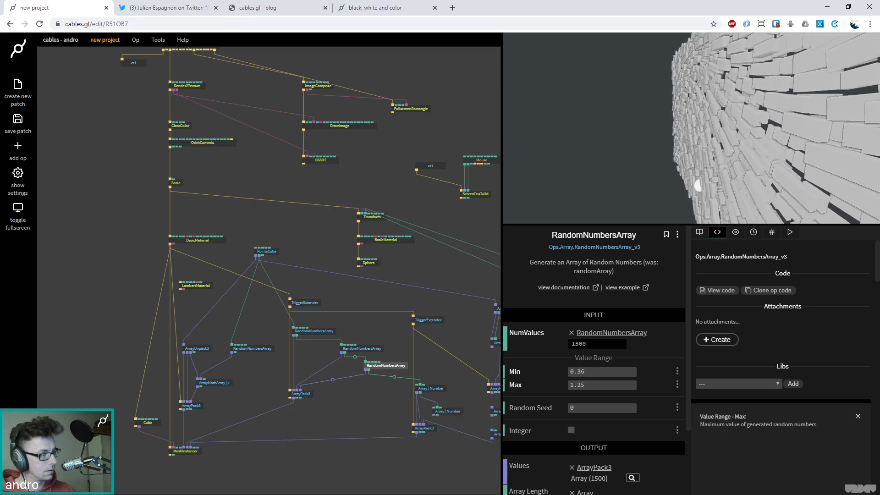
click(594, 384)
text(2)
drag(757, 156, 694, 155)
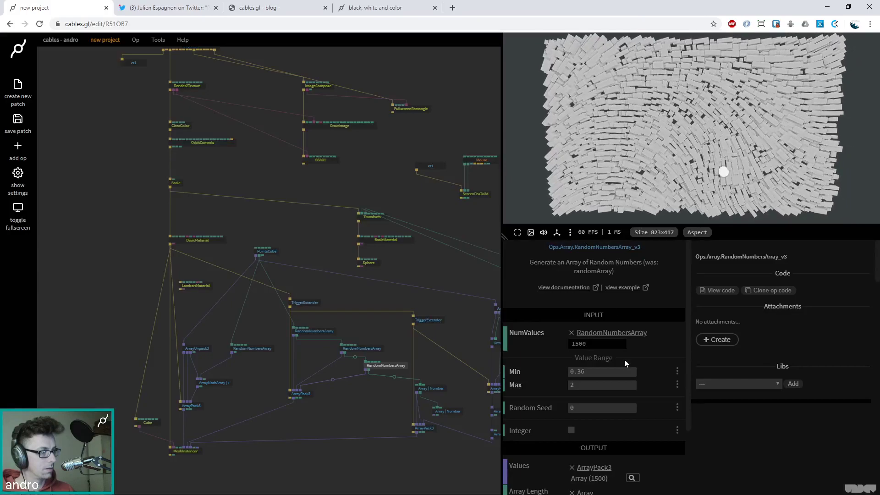
Step: Try Max values of 1 and 10 on the last chained RandomNumbersArray and restore it to 2
click(613, 385)
text(1)
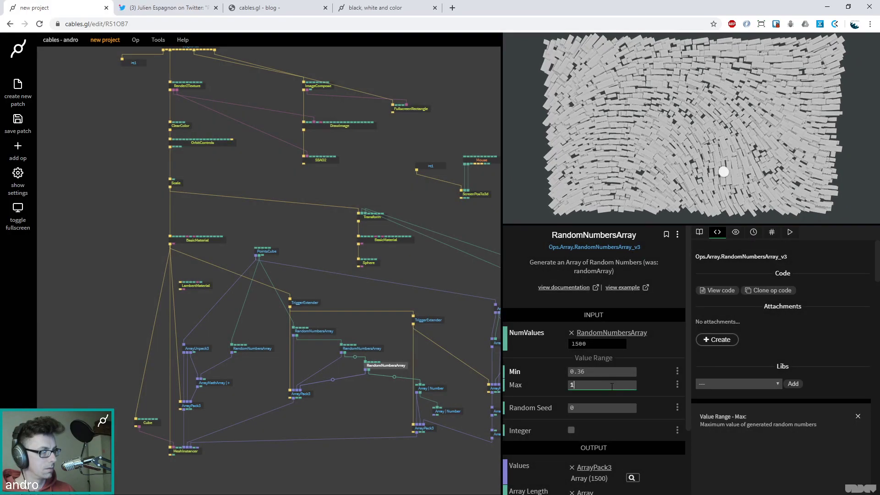
key(BackSpace)
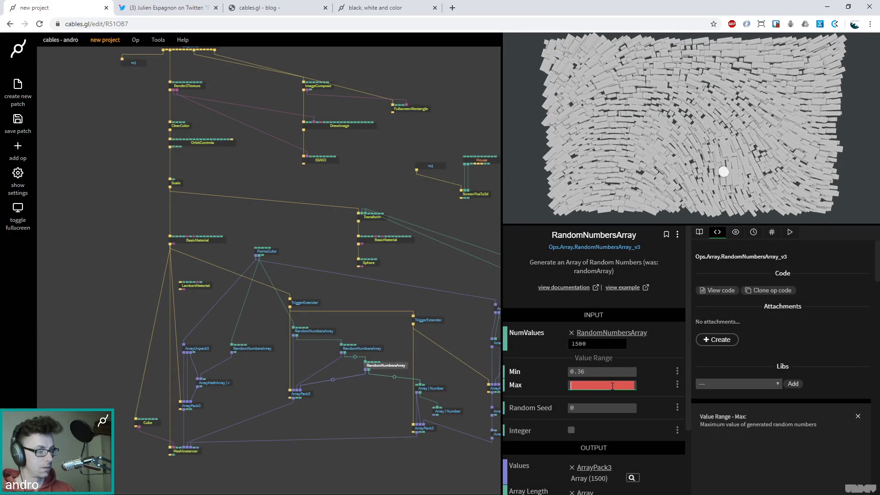
text(10)
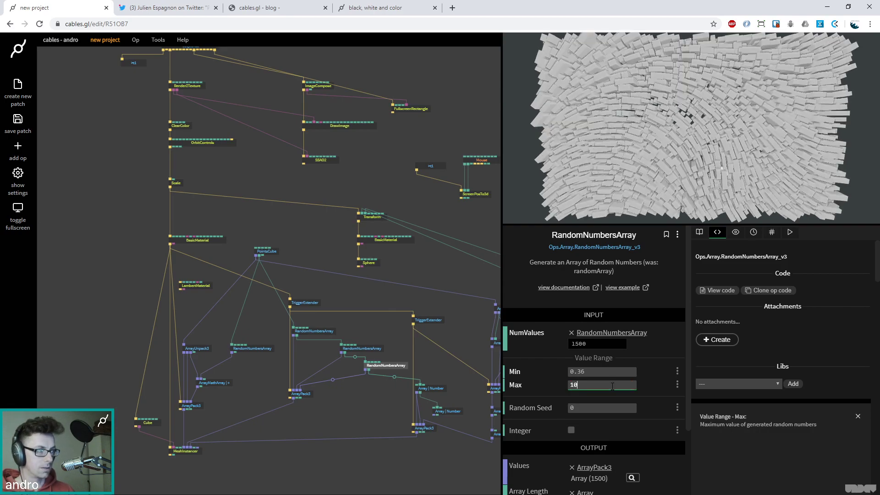
drag(627, 191, 738, 127)
text(2)
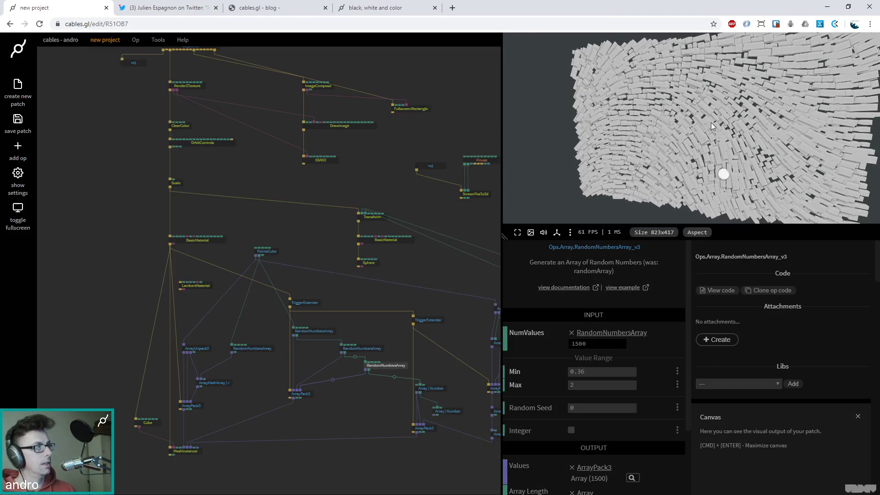
Step: Check the rectangle reference image on Twitter, return to the cables.gl patch and set PointsCube's Mul to 0.15
click(186, 12)
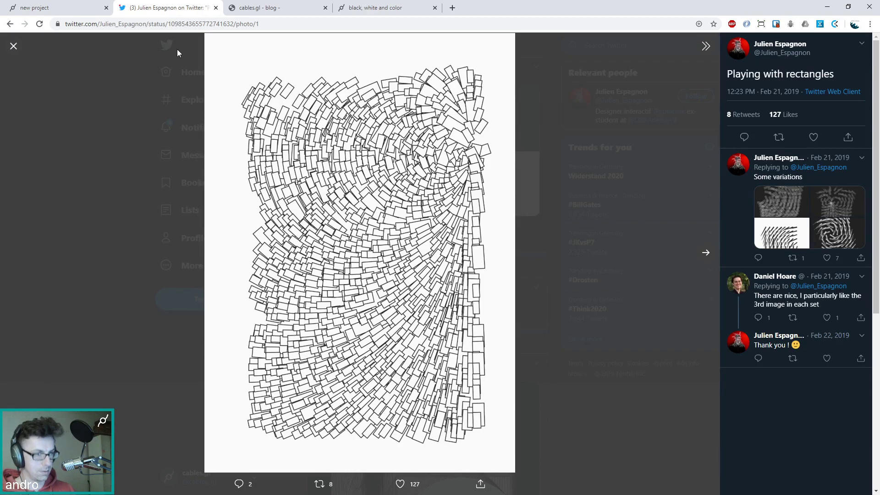
click(70, 12)
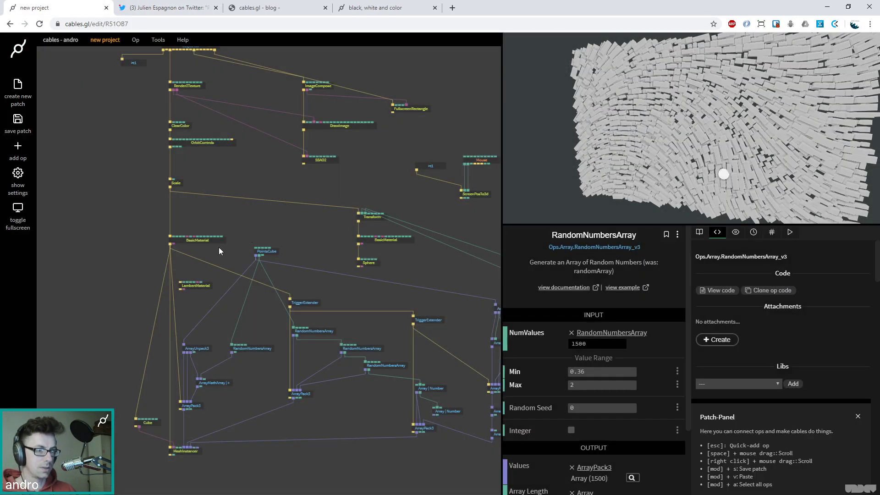
drag(236, 177, 222, 147)
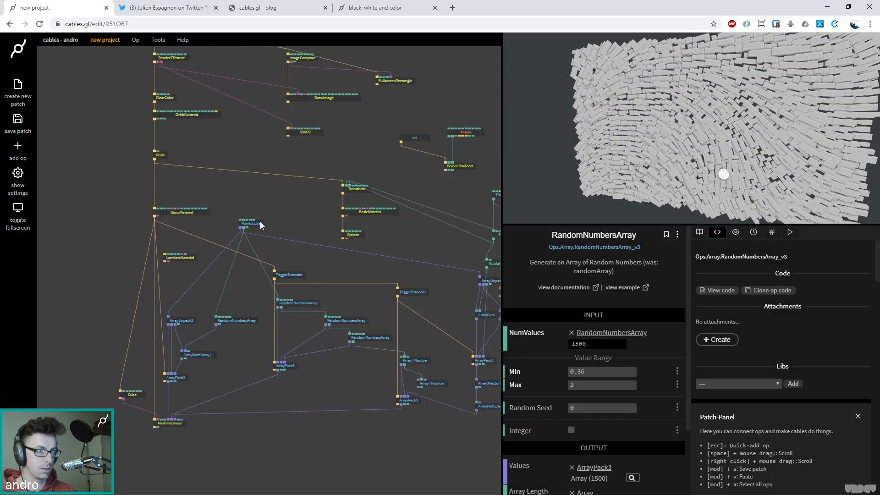
click(260, 224)
drag(616, 373, 596, 373)
click(624, 375)
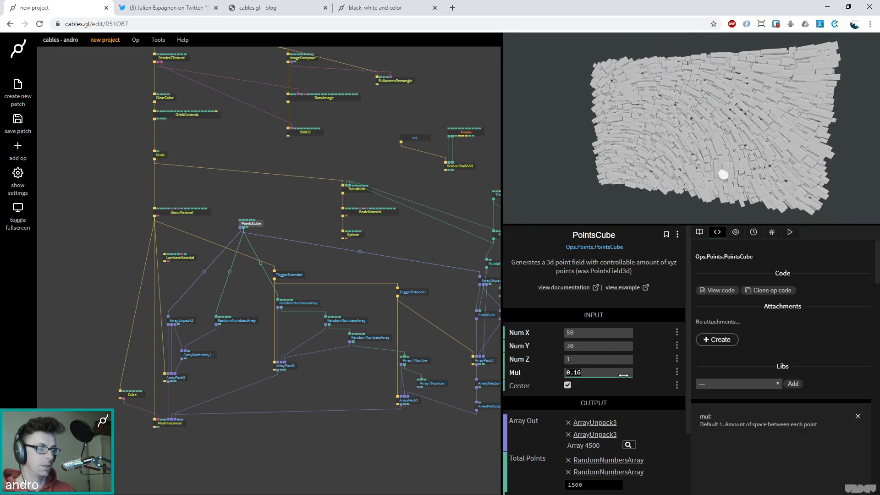
text(0.15)
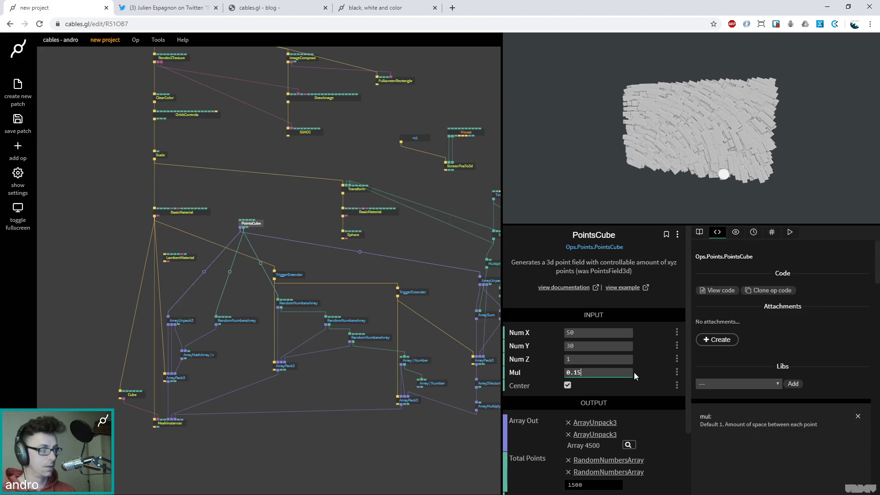
click(653, 173)
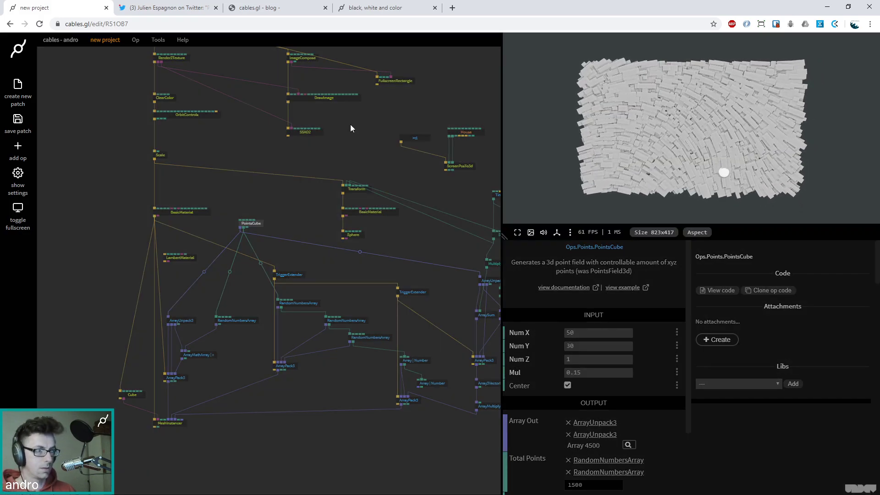
Step: Try PointsCube Num X values of 70 and 100
click(252, 201)
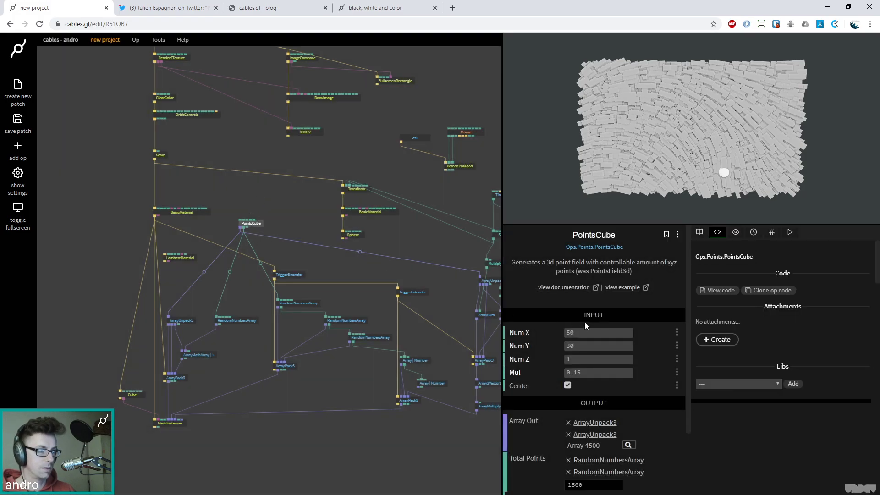
click(597, 334)
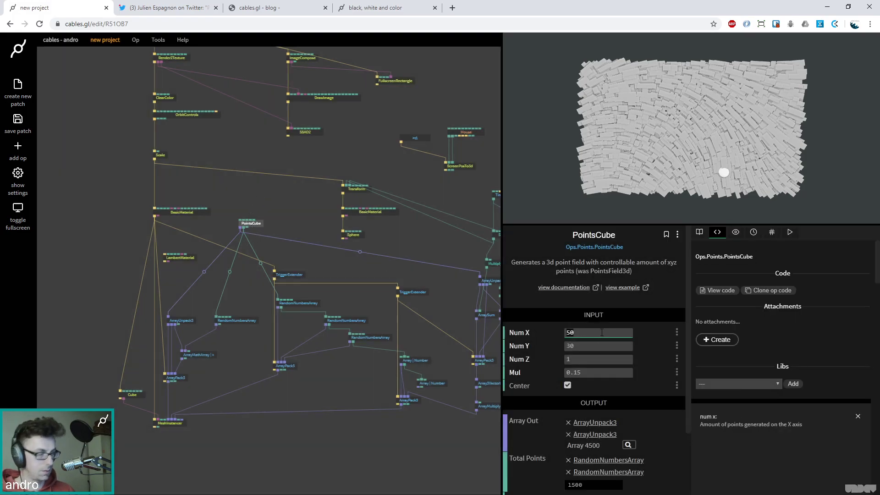
text(70)
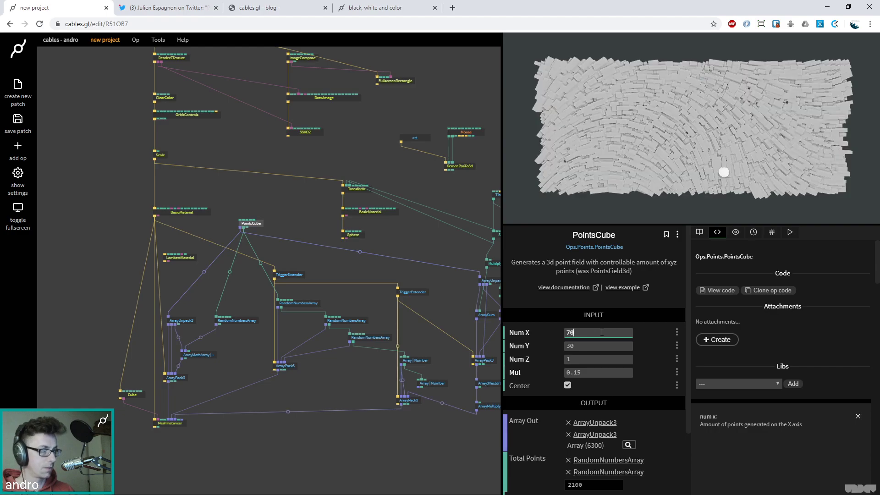
key(BackSpace)
key(BackSpace)
text(100)
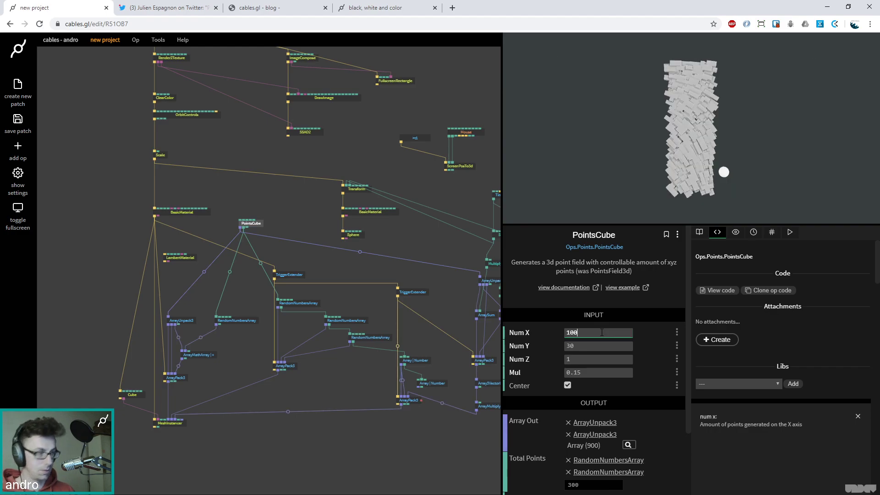
Step: Try 50 for PointsCube's Num Y and settle on 40
click(586, 345)
key(BackSpace)
key(BackSpace)
text(50)
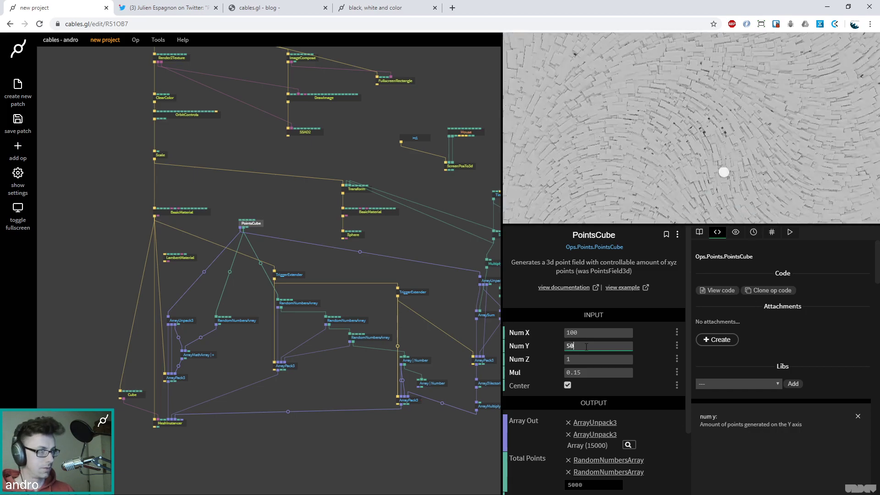
key(BackSpace)
key(BackSpace)
text(40)
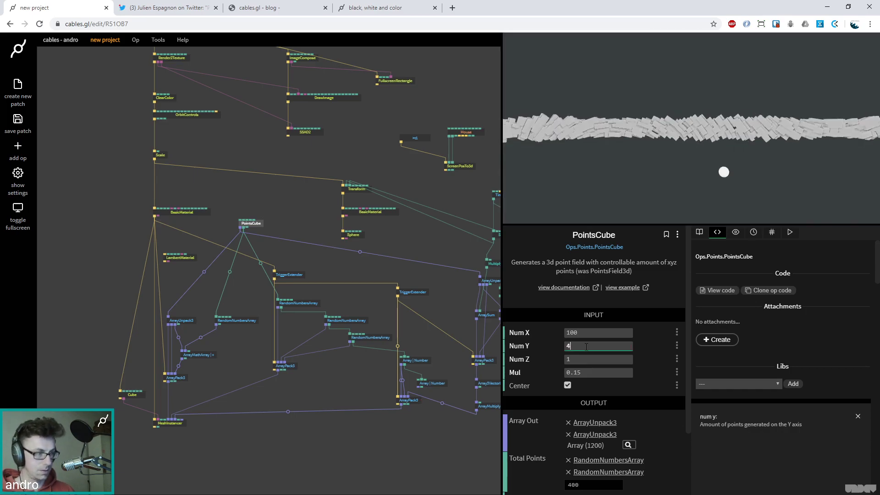
Step: Try 90 for PointsCube's Num X and settle on 80
double_click(591, 334)
text(90)
key(BackSpace)
key(BackSpace)
text(80)
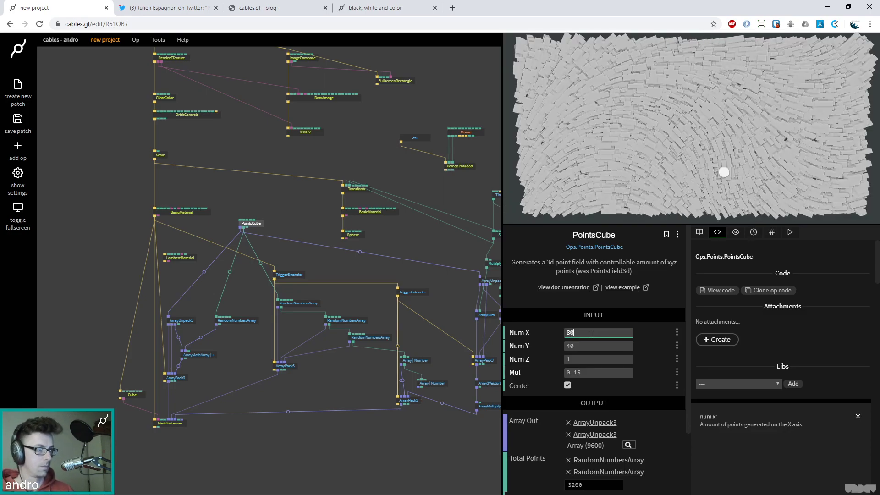
Step: Check the rectangle reference image on Twitter, return to the cables.gl patch and insert an EdgeDetection op between DrawImage and SSAO2
click(165, 7)
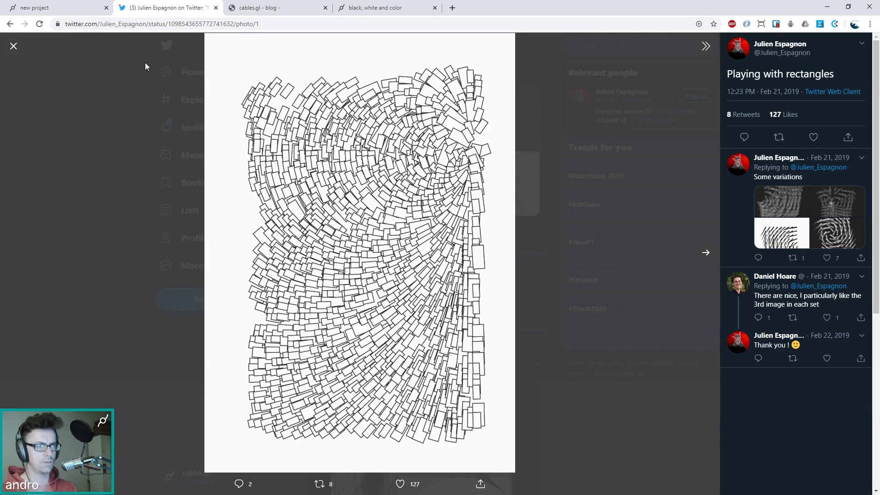
click(58, 12)
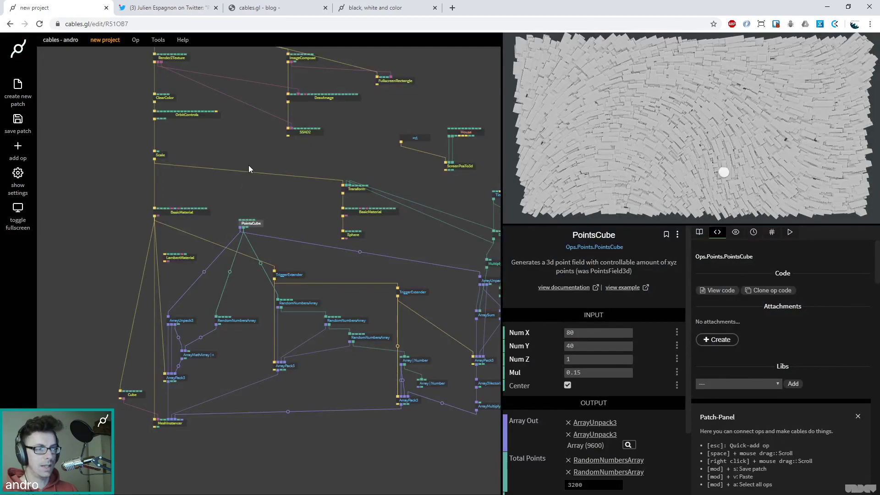
drag(248, 165, 199, 237)
drag(248, 202, 248, 215)
click(233, 188)
text(edgedete)
key(Return)
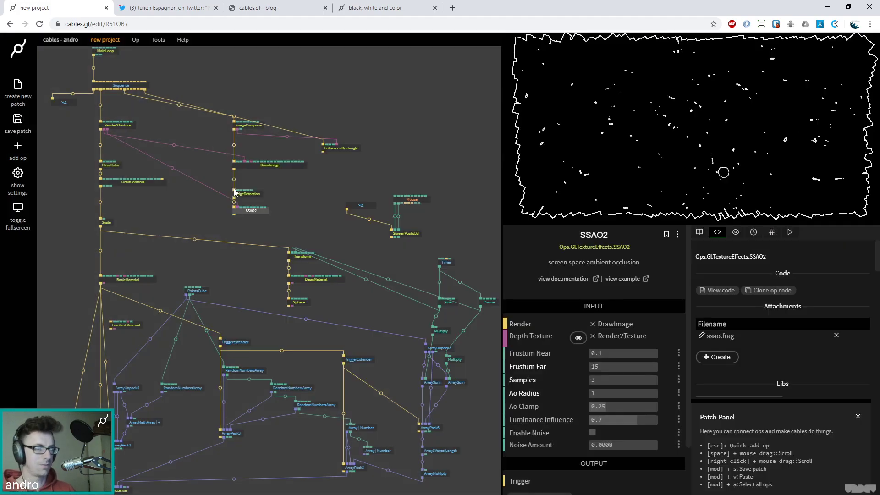
Step: Rewire the effect chain so SSAO2 follows DrawImage and EdgeDetection comes after SSAO2
drag(262, 196, 317, 226)
drag(247, 227, 283, 212)
right_click(246, 189)
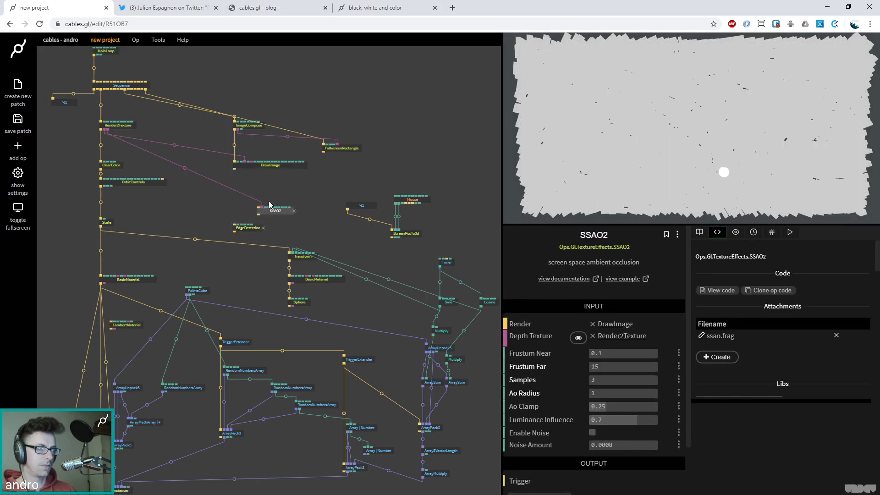
mouse_move(275, 211)
mouse_down()
mouse_move(235, 175)
mouse_move(234, 226)
mouse_up()
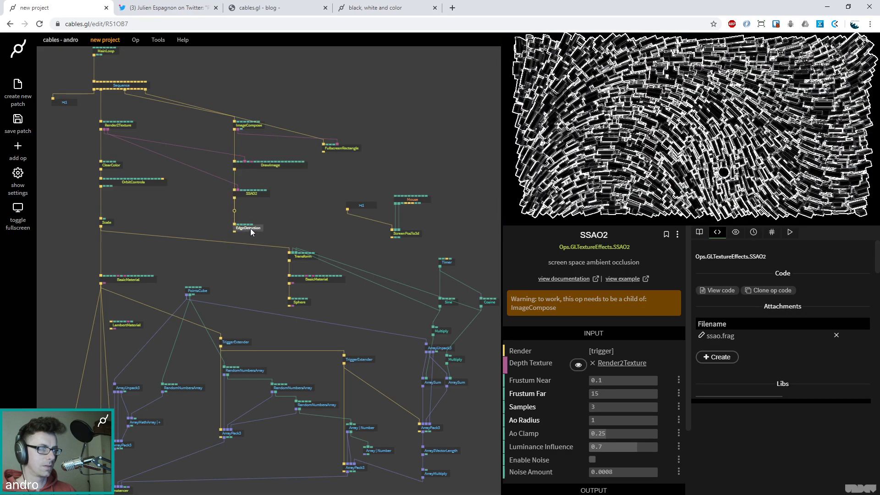
Step: Set EdgeDetection's Width to 0, Blend Mode to add and Amount to 0
click(250, 228)
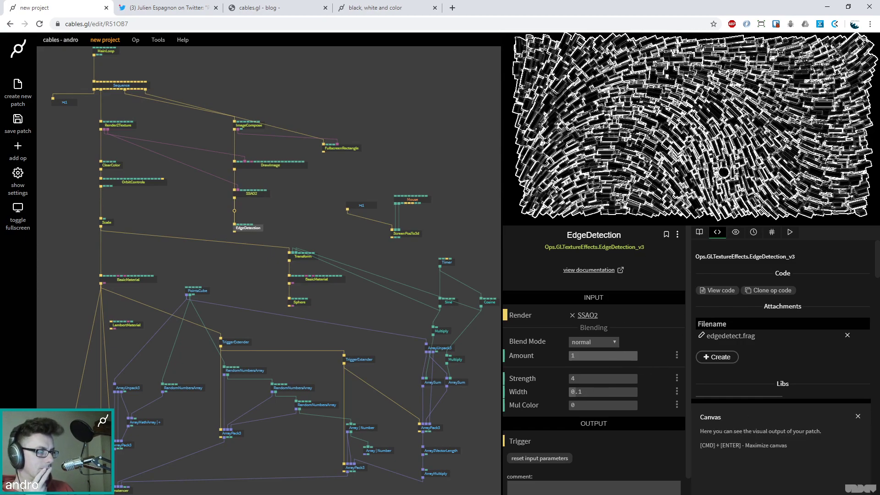
drag(616, 392, 607, 392)
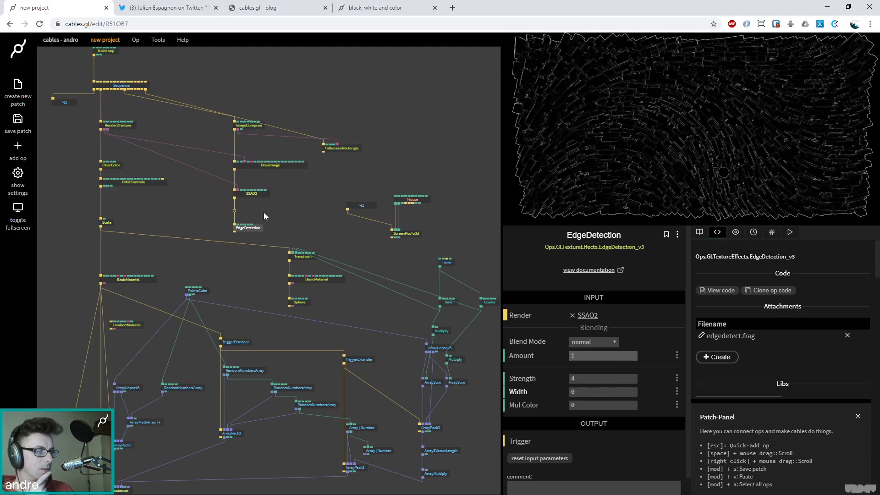
drag(607, 358, 591, 358)
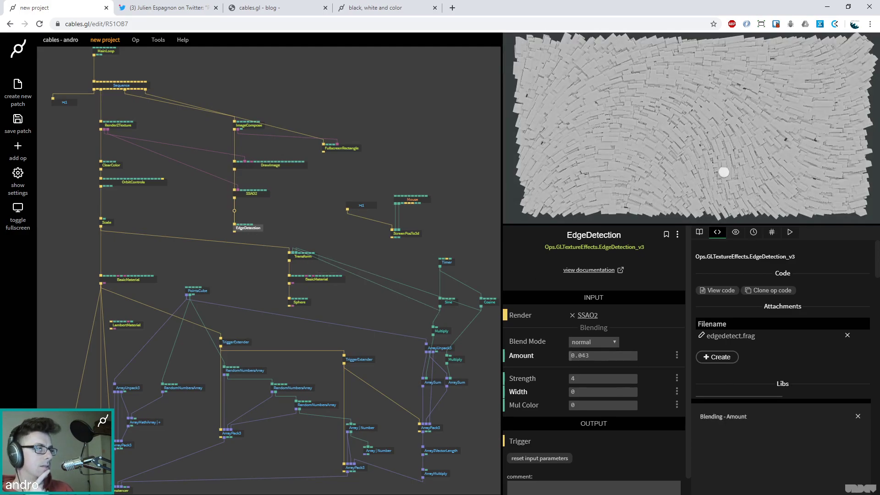
drag(596, 357, 581, 356)
click(603, 343)
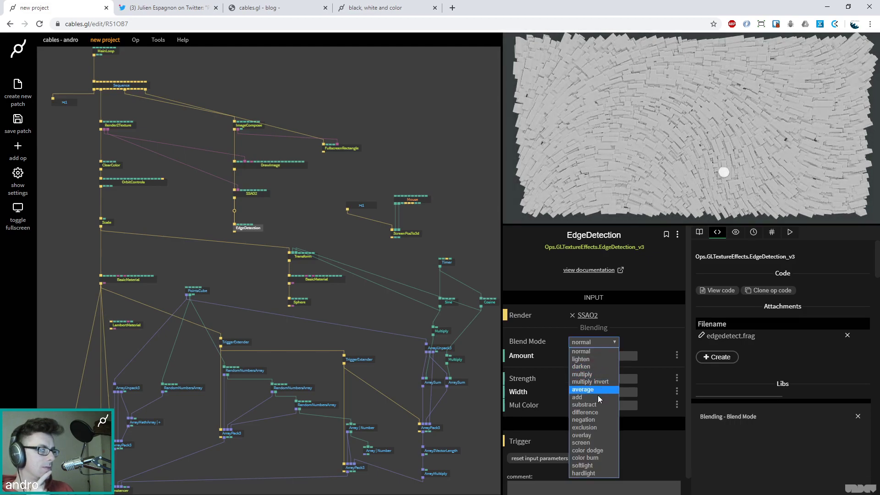
click(597, 396)
drag(595, 357, 569, 356)
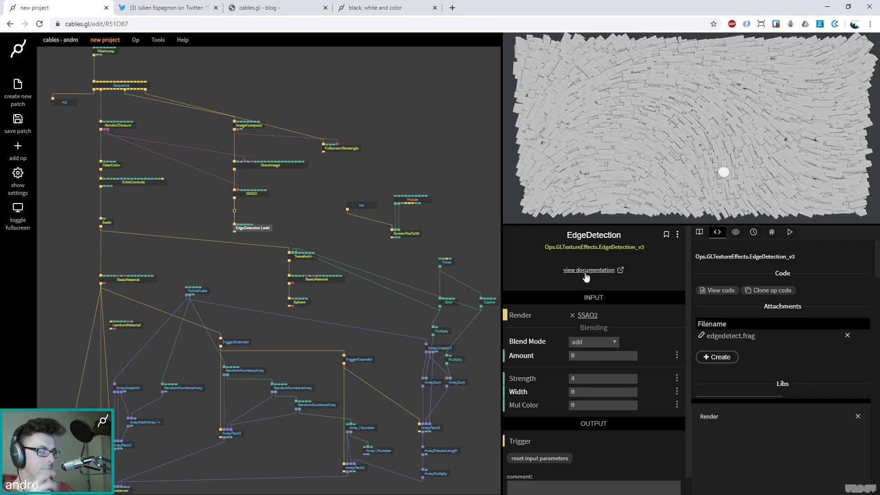
Step: Run the Timer briefly to preview the moving sphere, and pause it
click(448, 262)
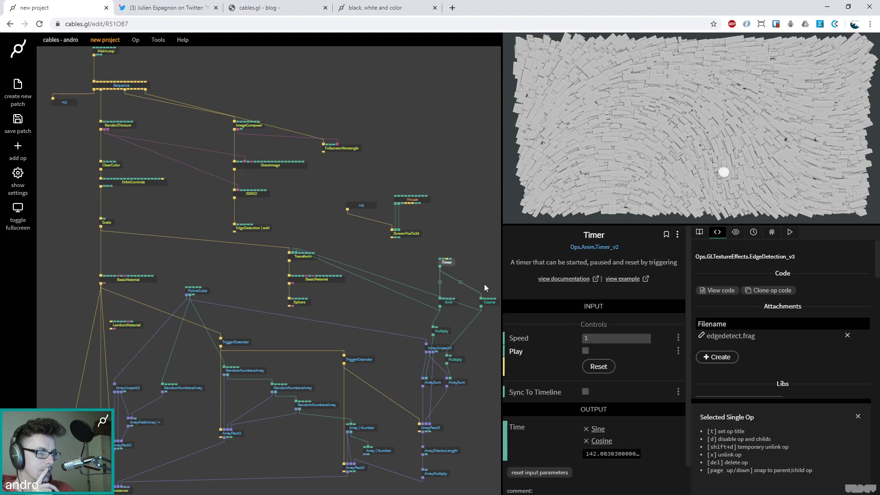
click(585, 351)
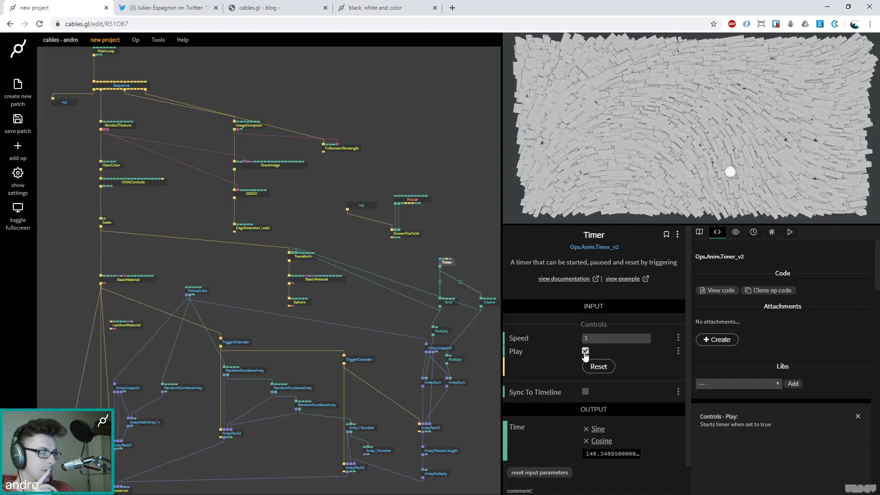
click(585, 351)
Step: Enlarge the render canvas, try a different Max on the middle RandomNumbersArray of the cube-scale group and set it to 6
drag(501, 235, 348, 321)
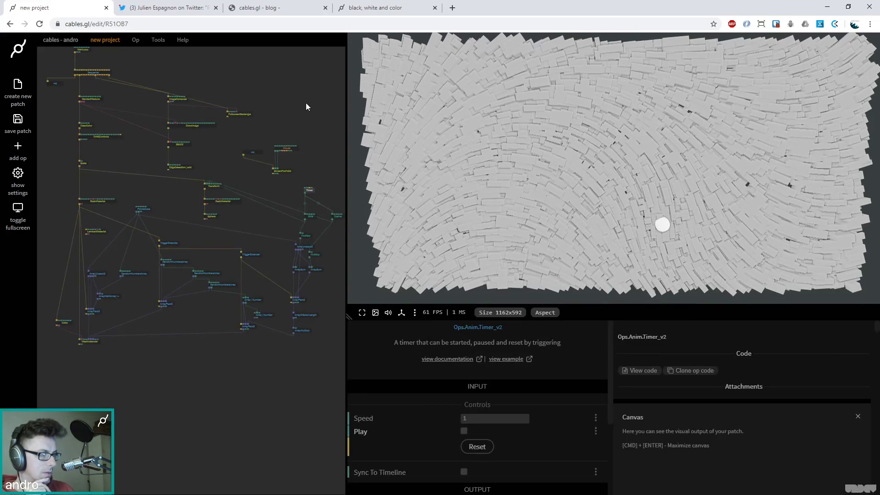
drag(434, 182, 567, 151)
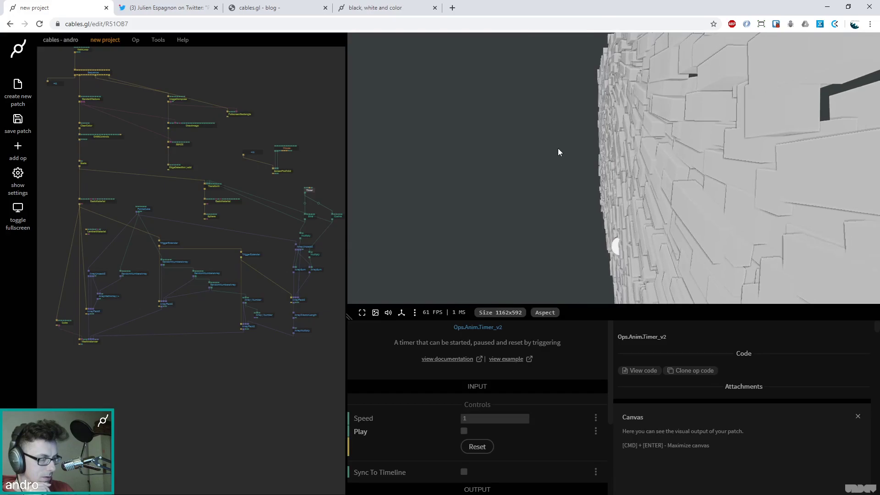
scroll(186, 351, up, 2)
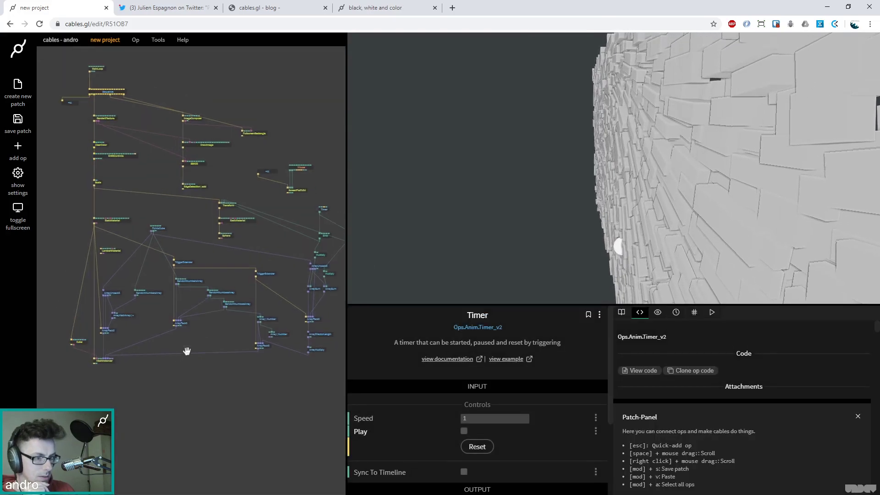
click(222, 292)
drag(468, 457, 504, 457)
click(468, 456)
text(6)
Step: Try a Max of 13.61 on the last RandomNumbersArray of the cube-scale group and set it back to 2
click(238, 303)
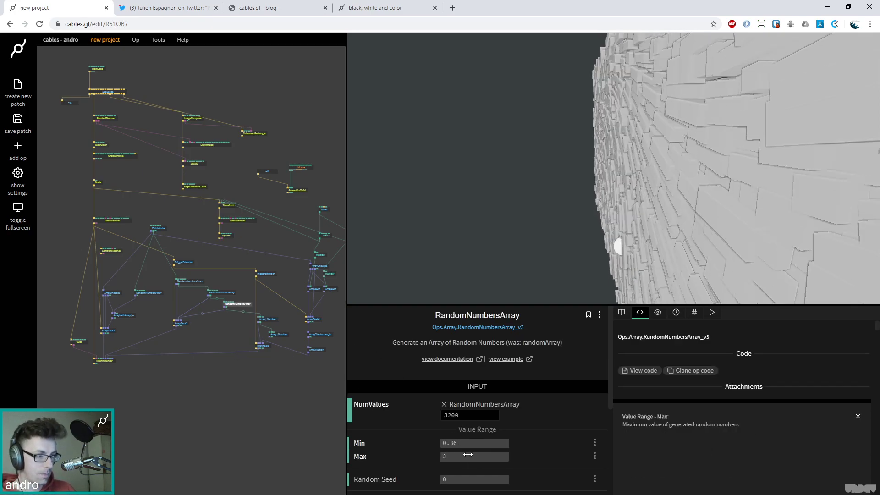
drag(474, 457, 506, 444)
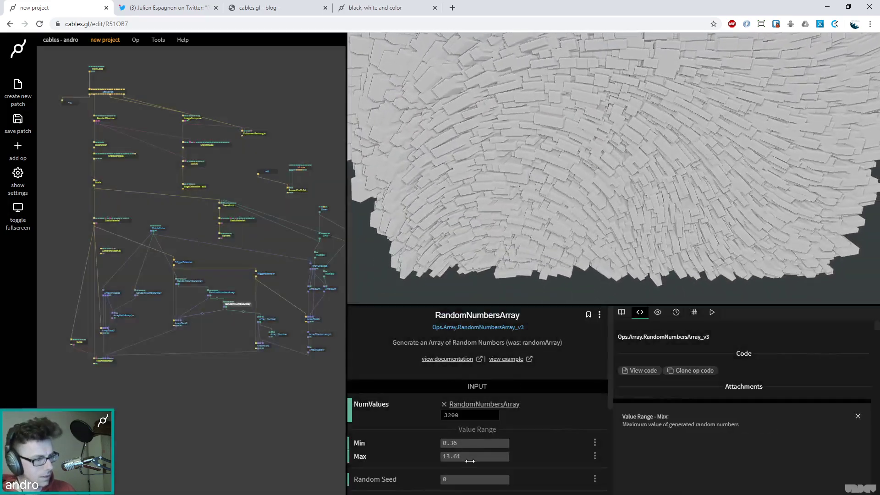
click(469, 457)
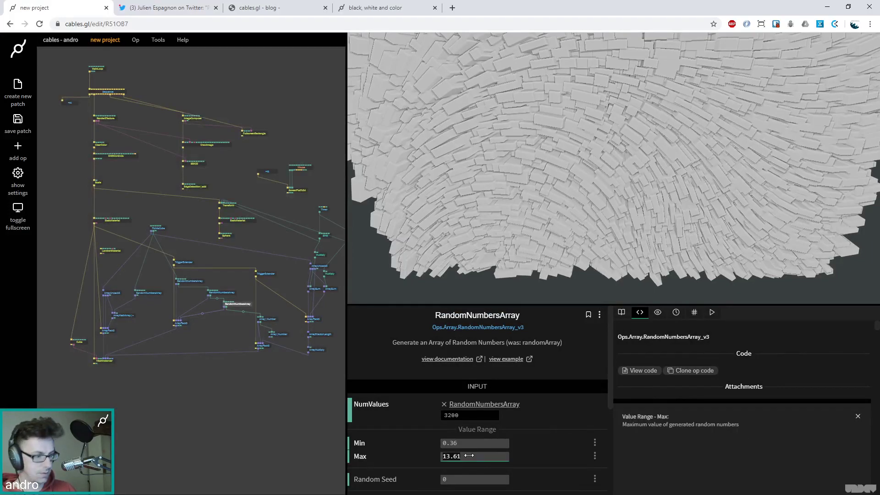
text(2)
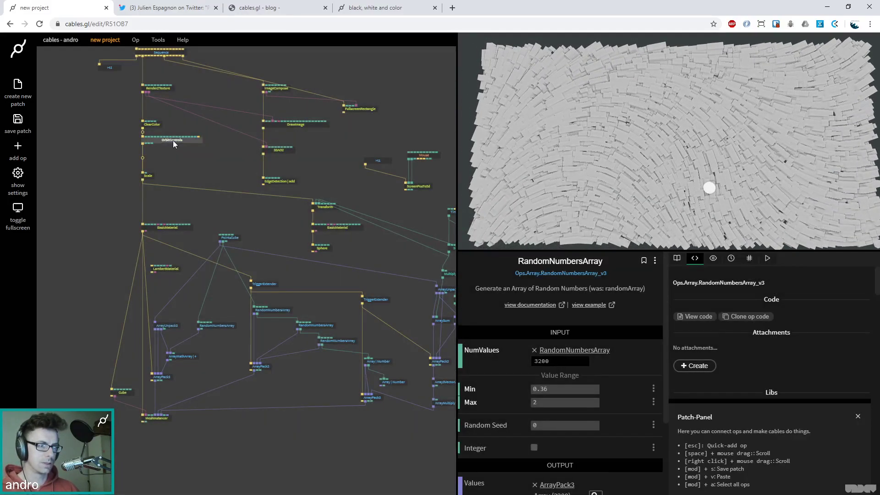
Step: Reset the camera view with the OrbitControls op
click(173, 140)
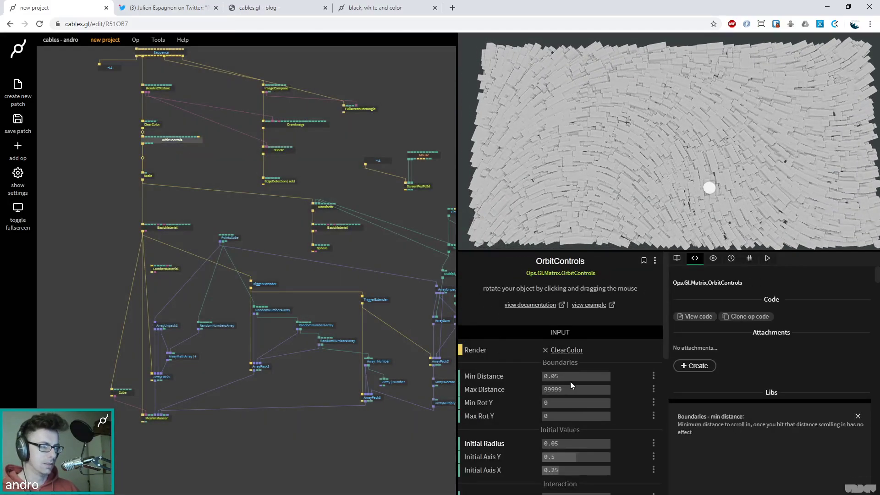
scroll(570, 413, down, 3)
scroll(572, 437, down, 1)
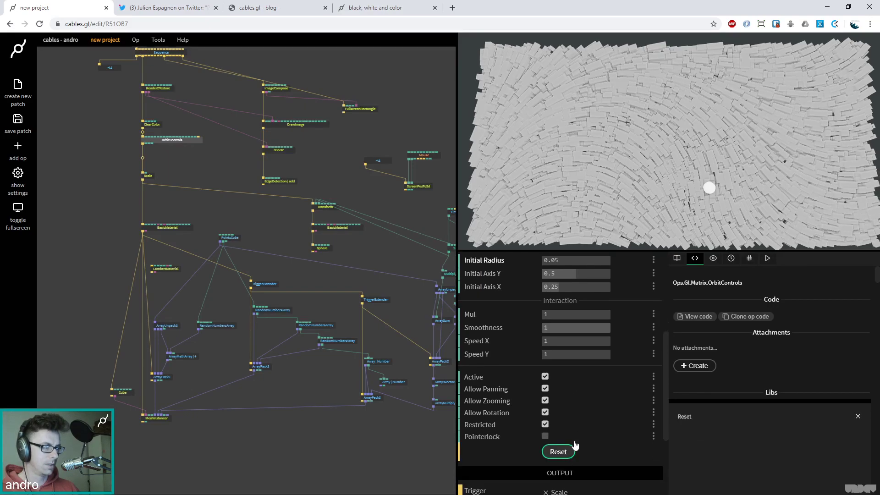
Step: Turn on Play for the Timer op
drag(387, 264, 361, 250)
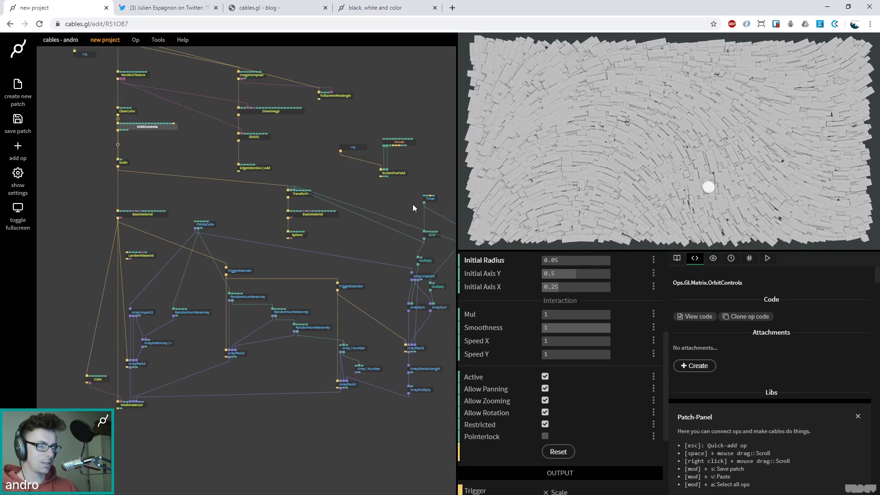
click(426, 199)
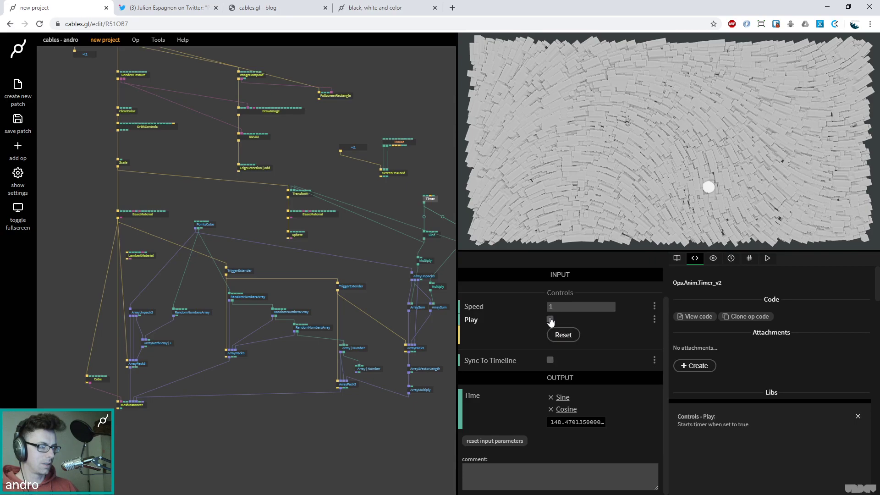
click(550, 320)
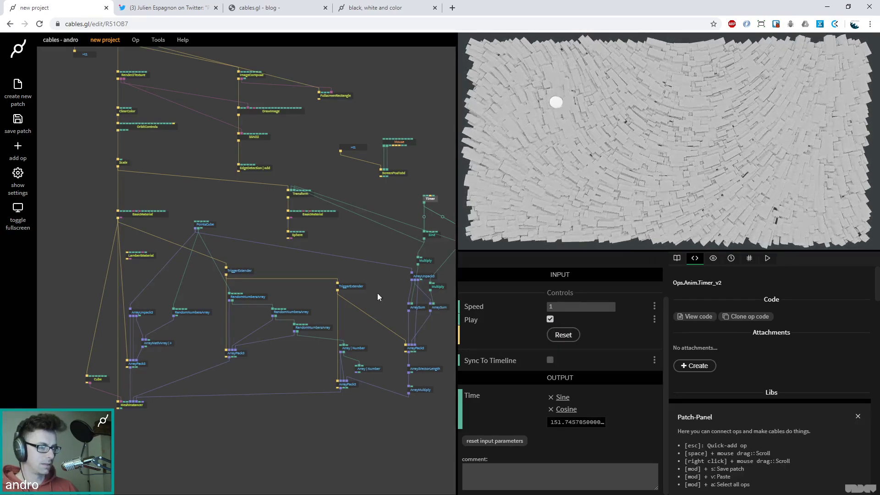
Step: Add a Sidebar op in the empty area beside the Mouse op
click(364, 249)
scroll(364, 248, up, 3)
scroll(364, 249, right, 3)
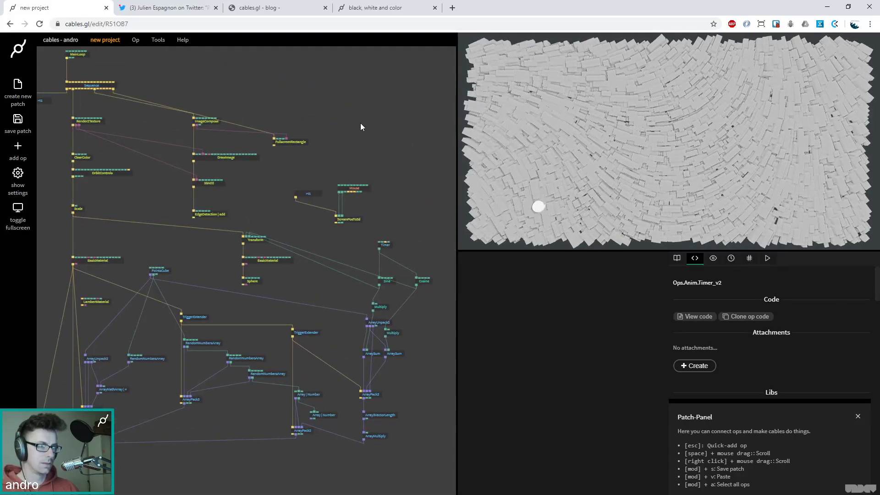
key(Escape)
text(sidebar)
key(Return)
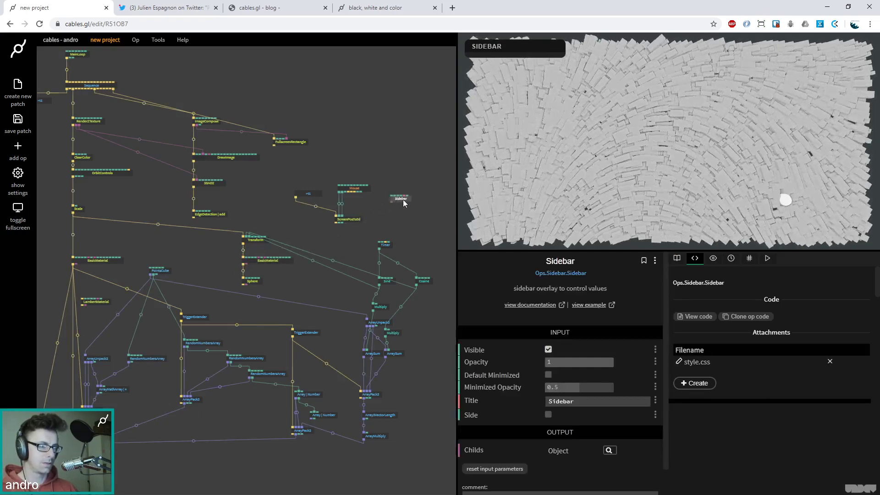
Step: Move the Sidebar op up slightly and add a sidebar Toggle op linked below it
click(403, 199)
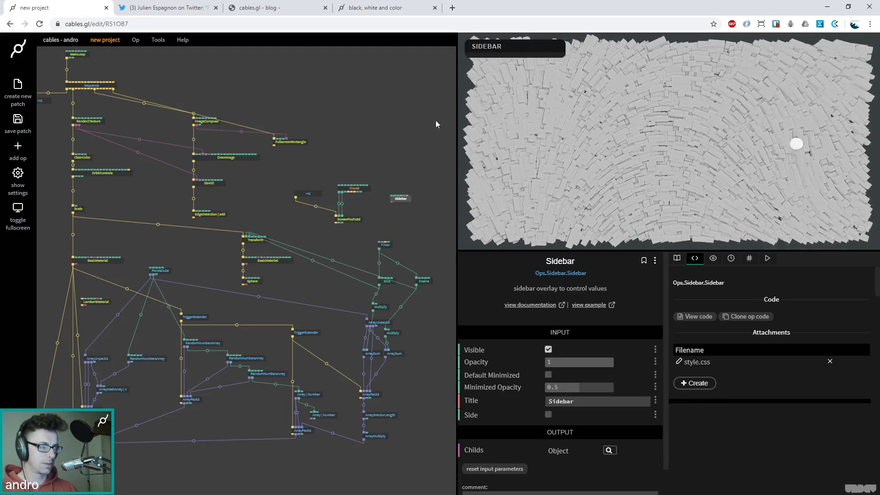
drag(400, 201, 402, 177)
drag(393, 184, 390, 205)
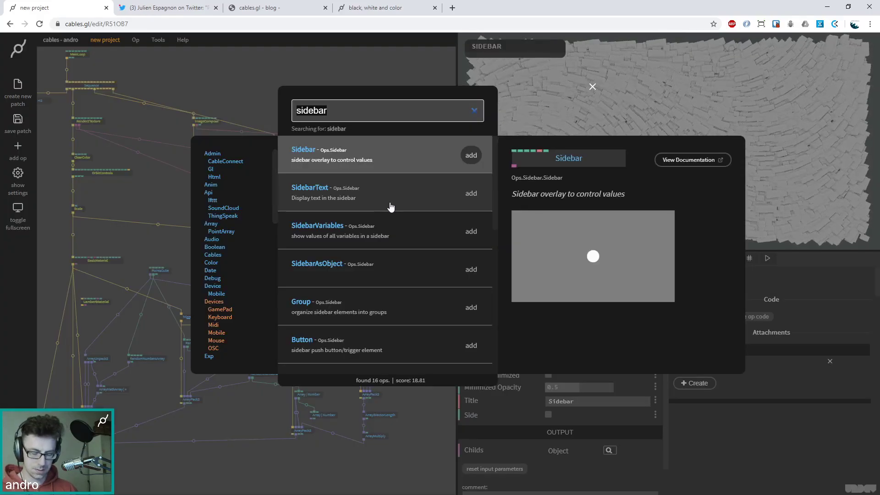
text(toggle)
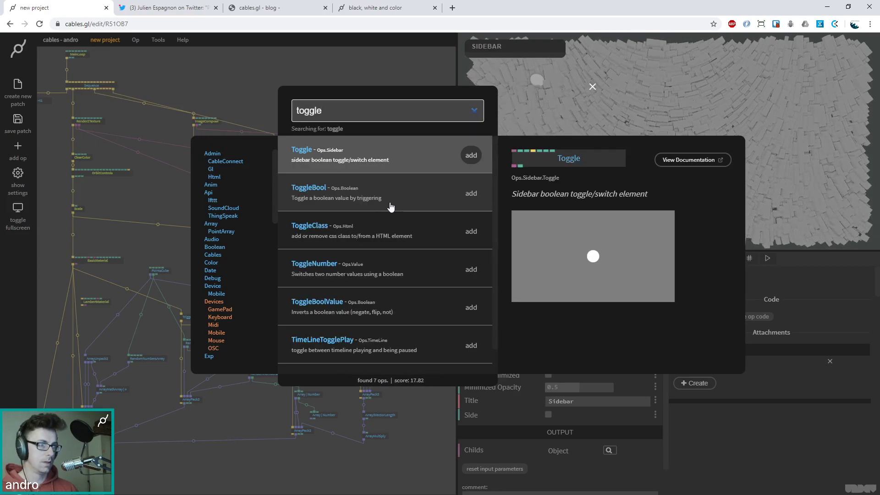
key(Return)
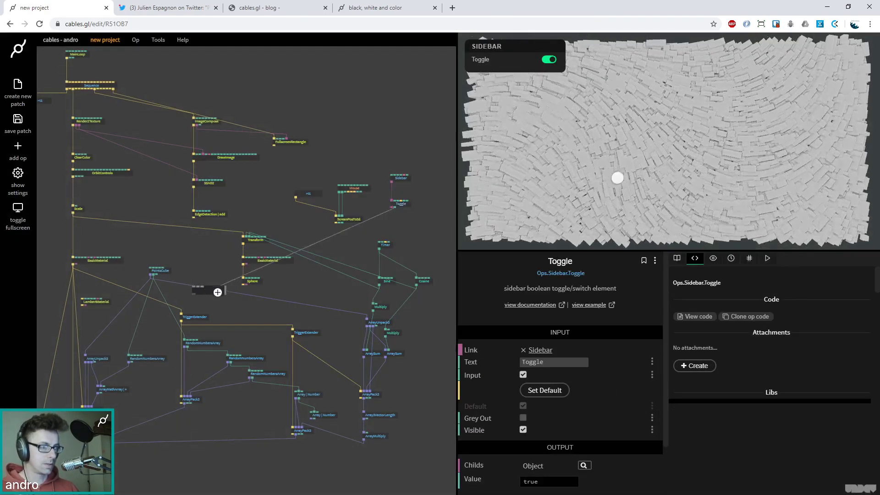
Step: Link the Toggle's value to the Sphere's Render input, test the switch and label it "show helper"
mouse_move(250, 281)
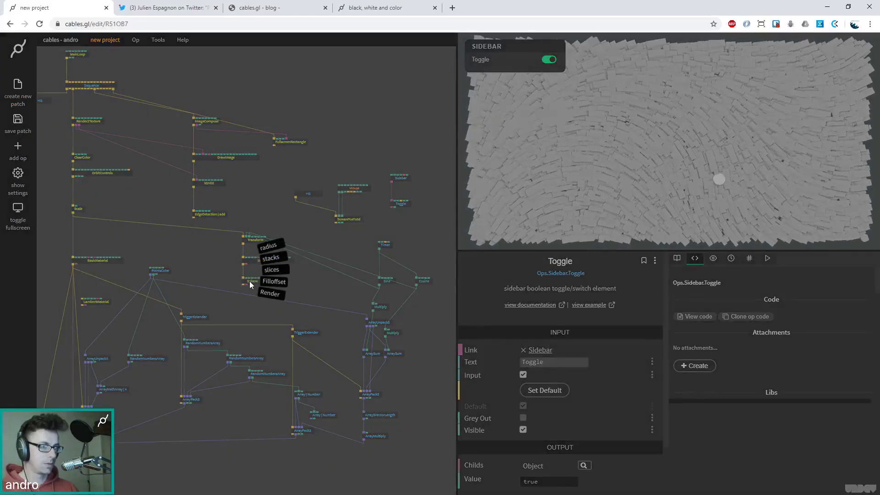
click(268, 297)
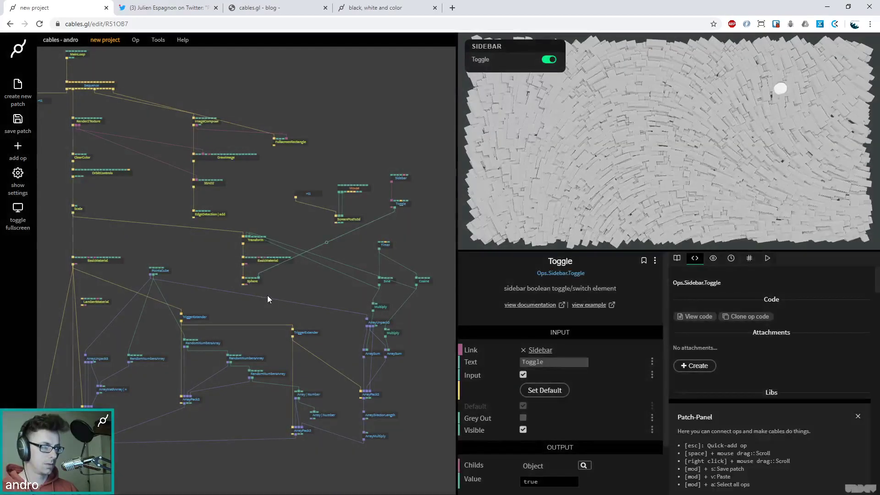
click(549, 60)
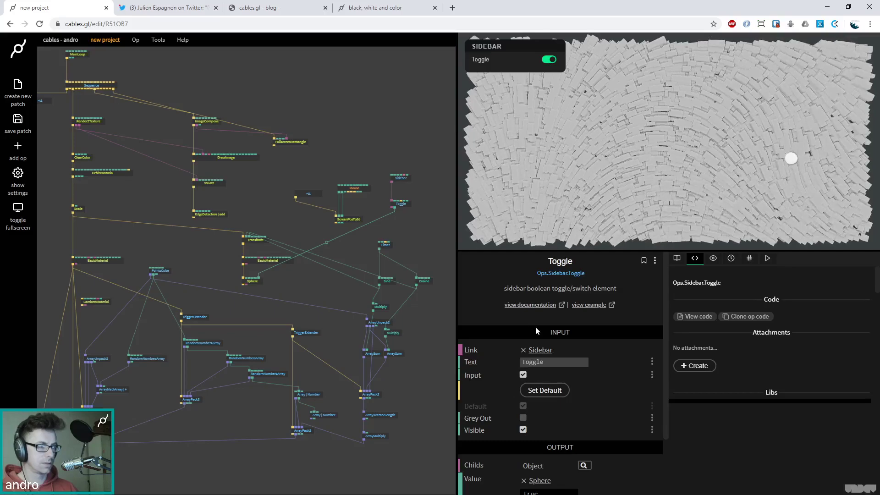
double_click(540, 362)
text(show helper)
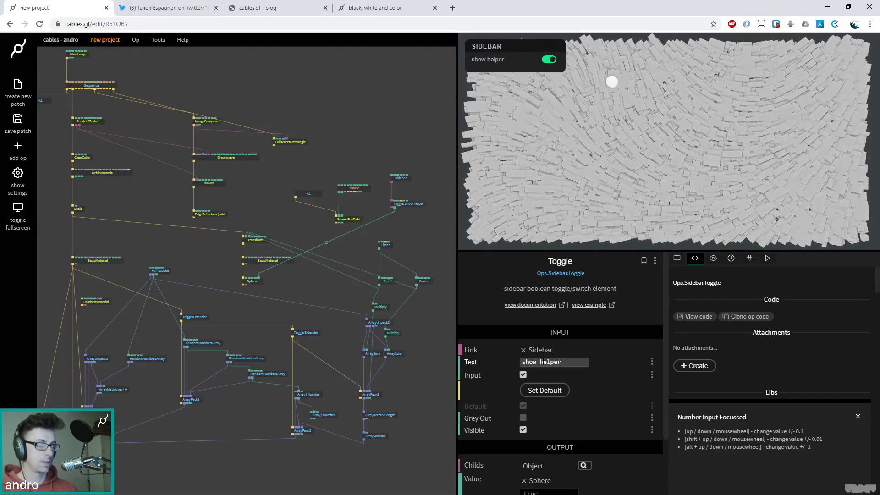
Step: Move the Sidebar and Toggle ops up into free space and shift the Mouse, ScreenPosTo3d and trigger ops aside
drag(429, 226, 386, 163)
drag(408, 207, 394, 139)
drag(389, 225, 293, 177)
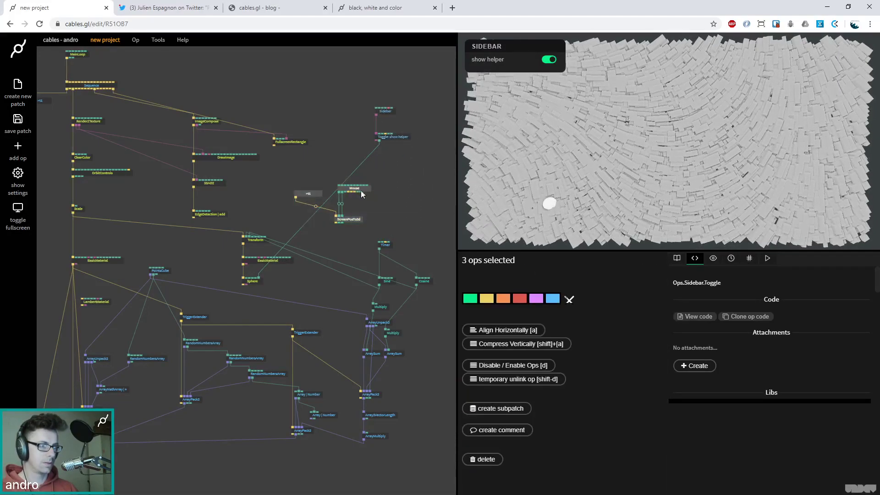
drag(353, 188, 458, 193)
Step: Add a sidebar Slider op linked below the show helper Toggle and label it "rotation multiplier"
drag(378, 140, 362, 170)
text(slider)
key(Return)
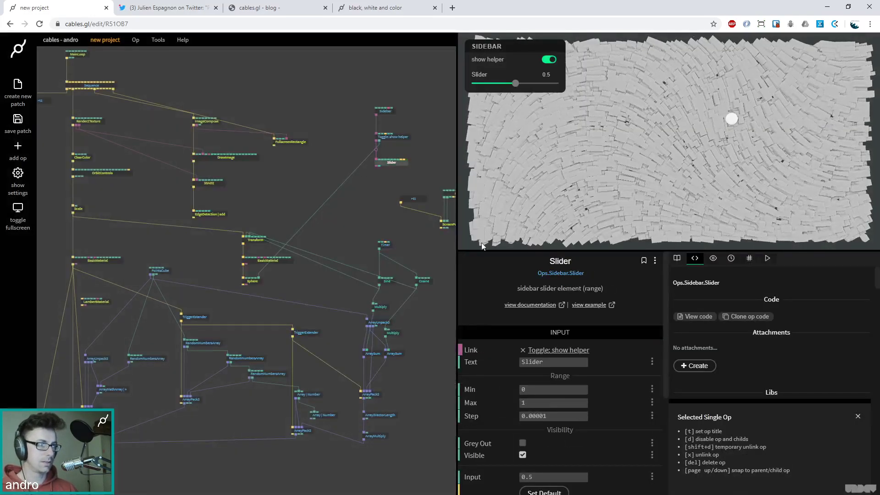
click(530, 363)
text(ro)
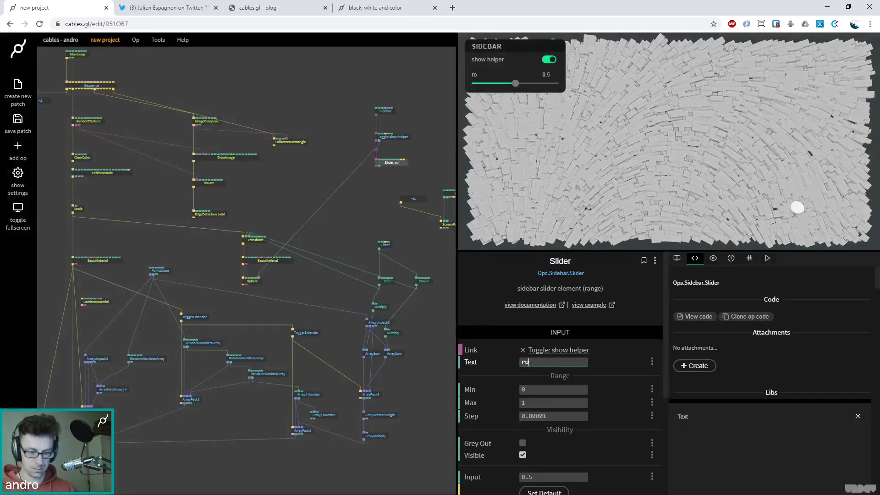
text(tation multipl)
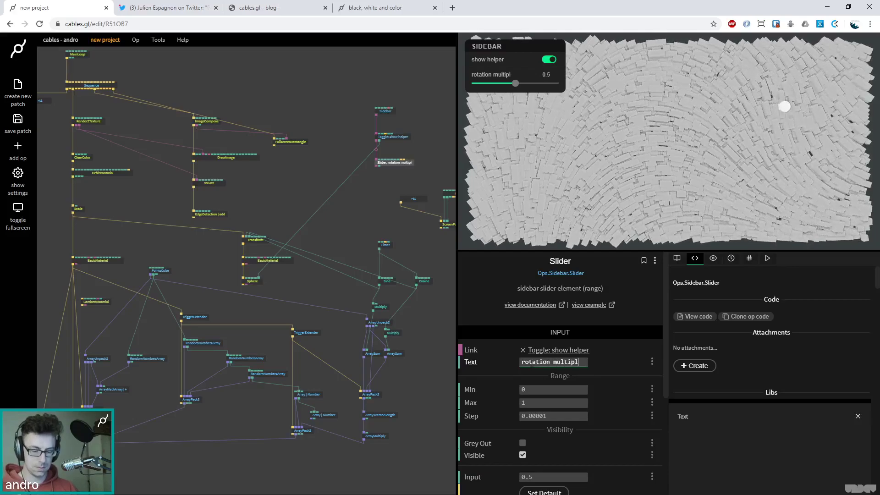
text(ier)
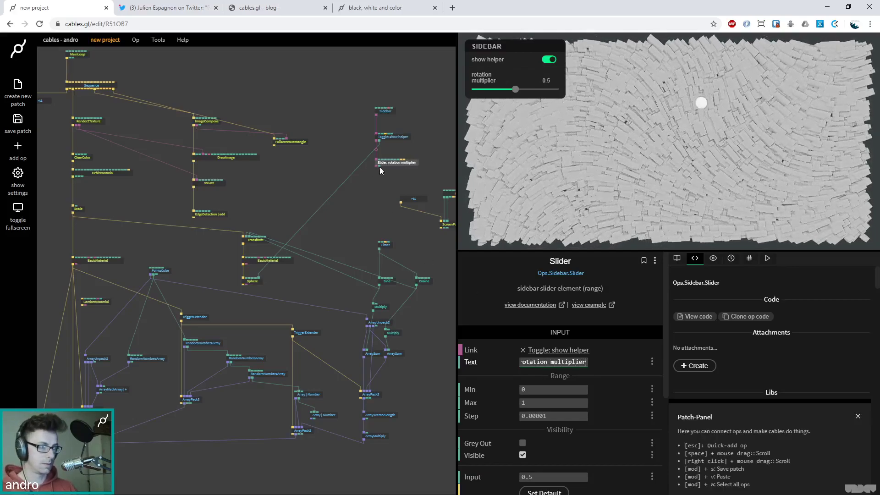
Step: Link the rotation multiplier slider's value to the ArrayMultiply op and test the slider at 1
mouse_move(379, 166)
drag(389, 198, 377, 436)
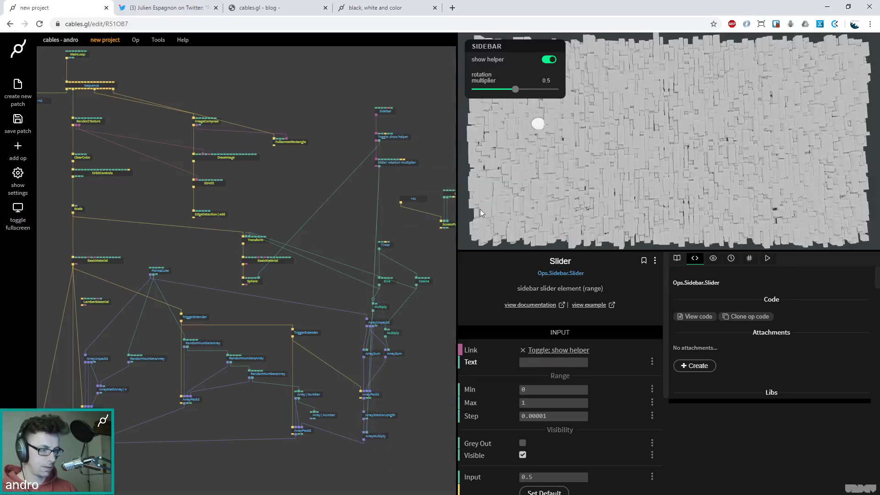
drag(518, 92, 563, 92)
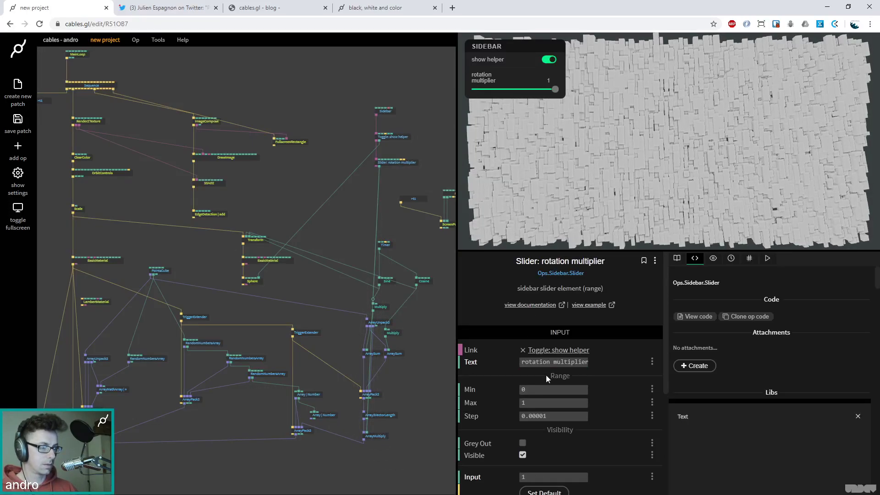
Step: Set the rotation multiplier slider's range from -360 to 360 and test it up to its maximum
click(545, 389)
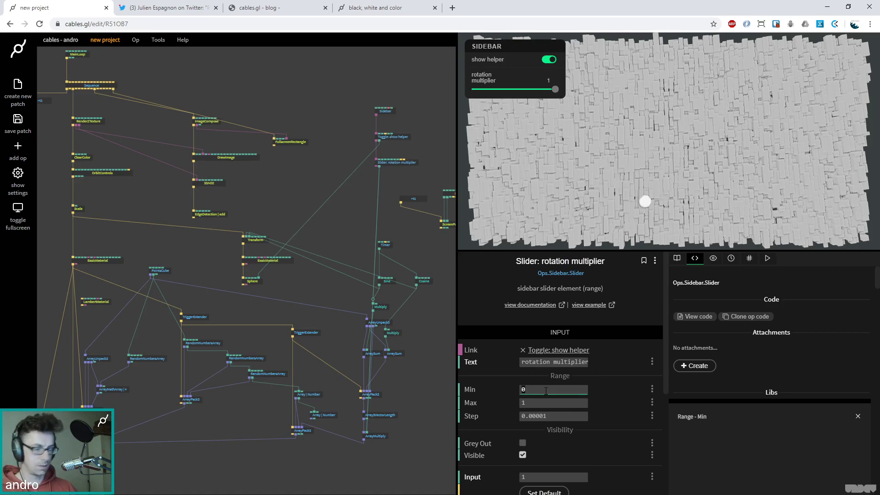
text(-)
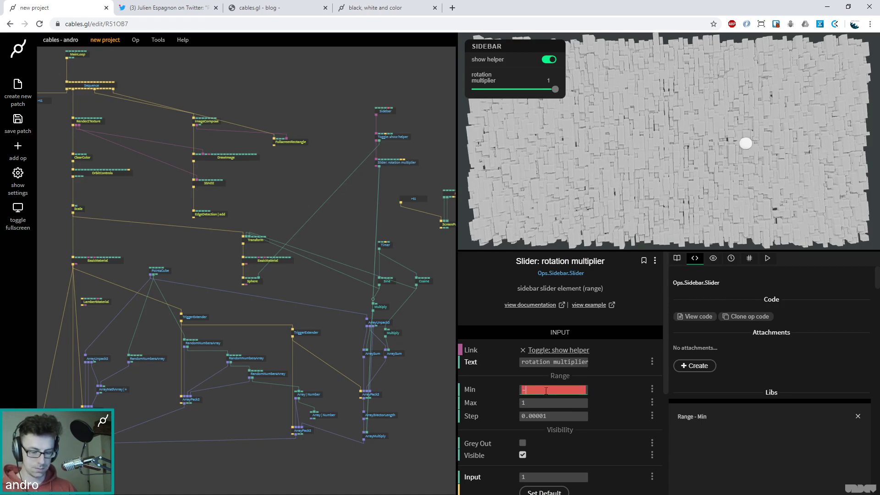
text(360)
key(Tab)
text(360)
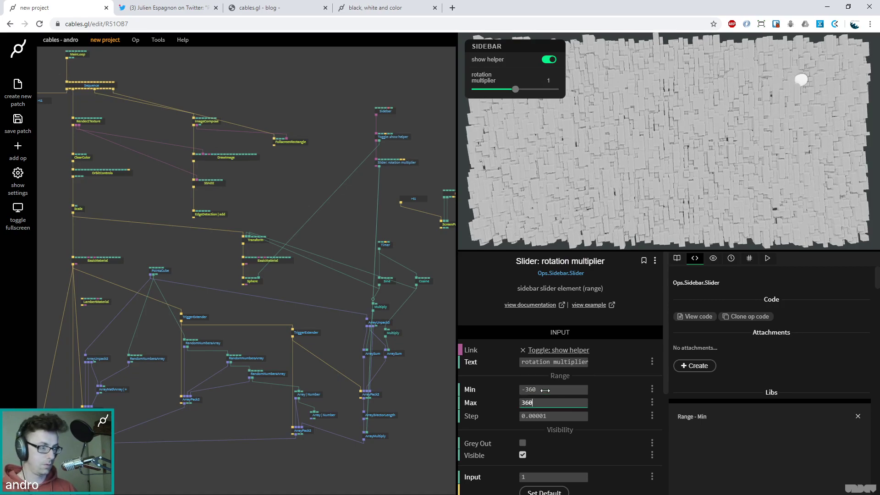
drag(515, 89, 588, 95)
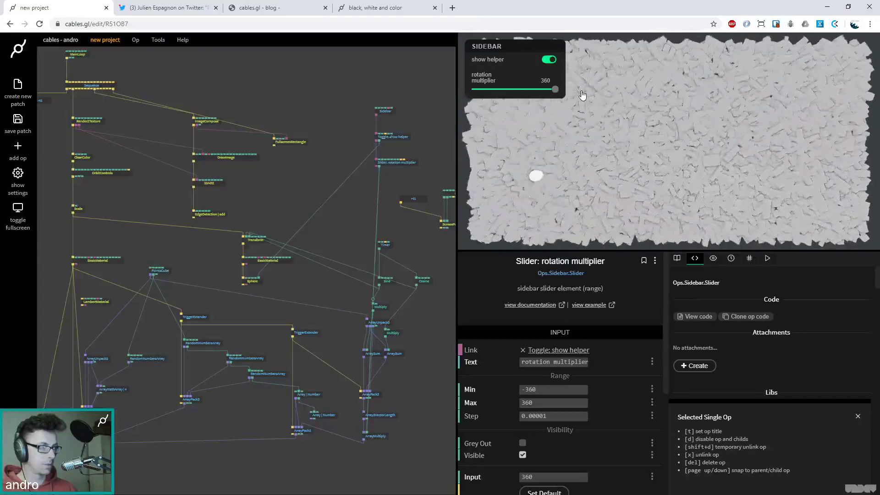
Step: Add another sidebar Slider op linked below the rotation multiplier slider and label it "X pos"
click(328, 201)
drag(329, 201, 288, 183)
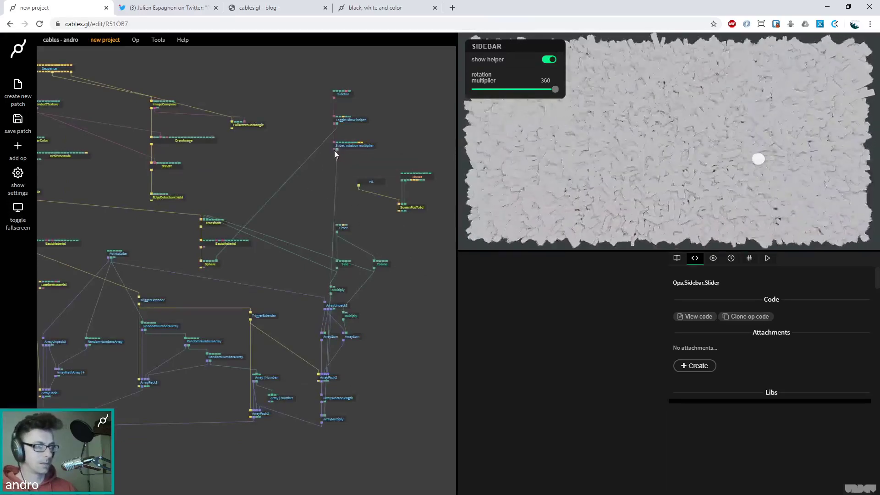
drag(334, 154, 323, 171)
text(s)
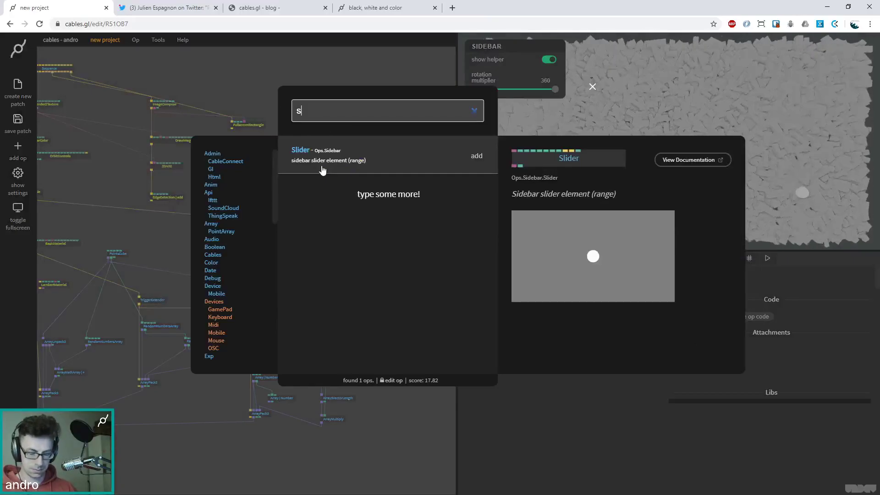
text(lider)
key(Return)
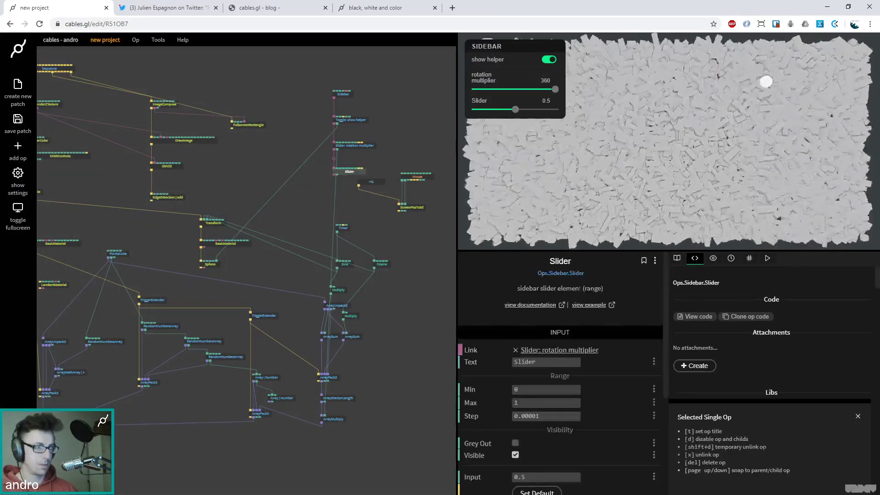
double_click(534, 362)
text(X pos)
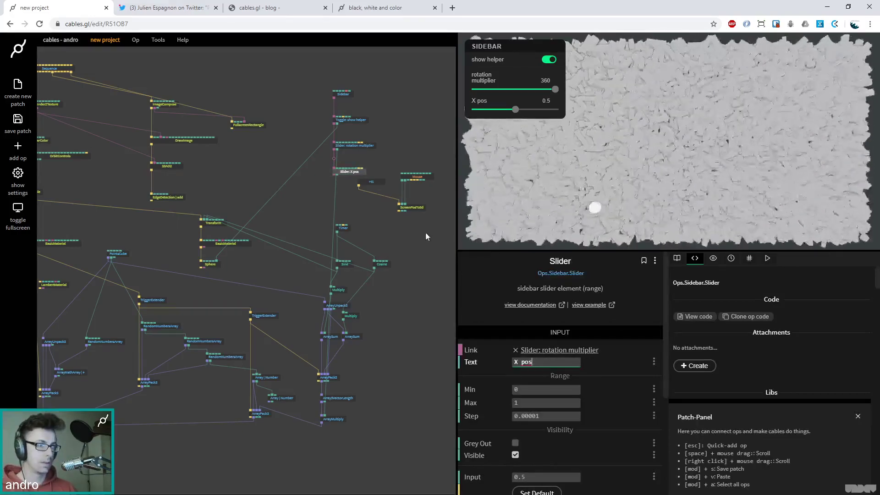
Step: Shift the Mouse op group aside and add a sidebar Slider labelled "Y pos" linked below the X pos slider
drag(425, 232, 371, 171)
click(378, 184)
scroll(371, 190, up, 5)
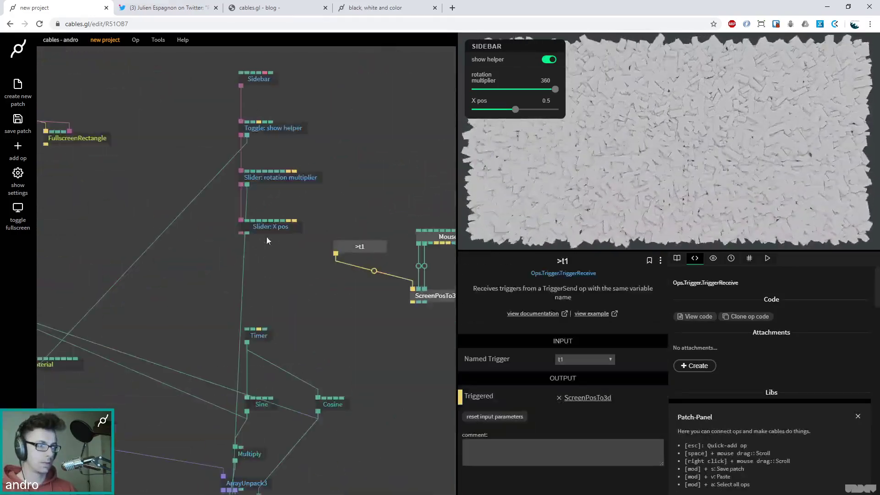
drag(241, 232, 230, 255)
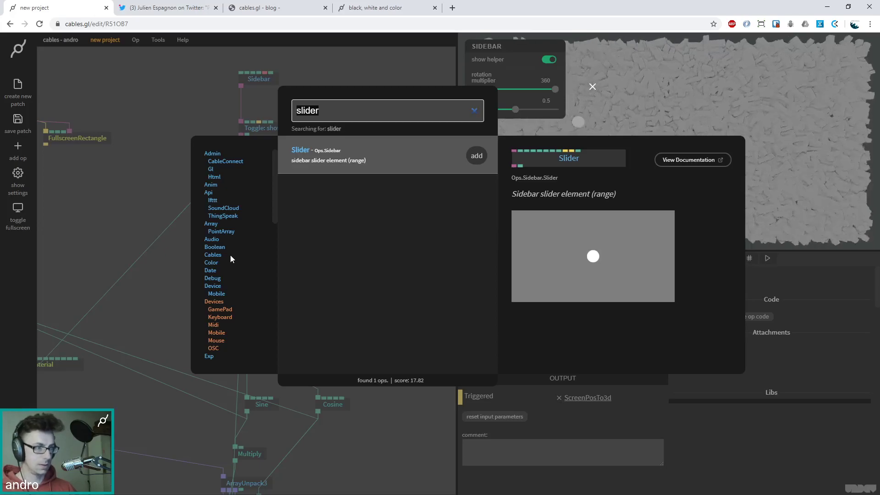
key(Return)
click(531, 361)
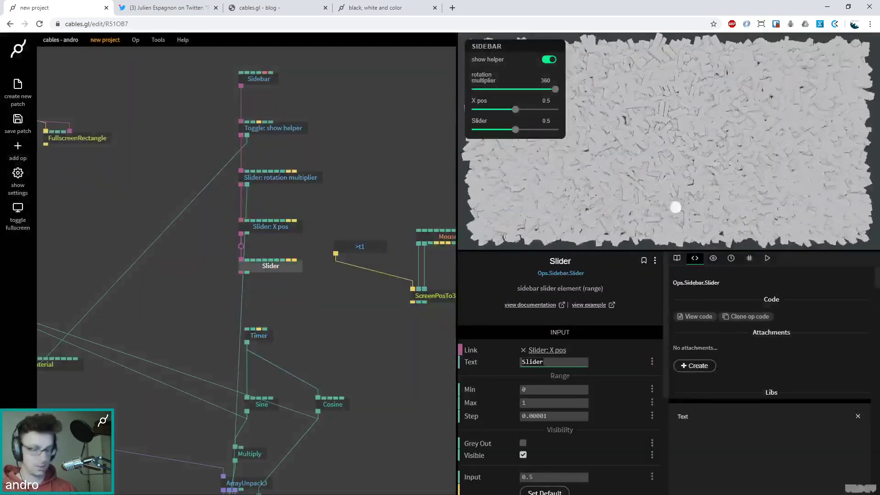
key(ctrl+a)
text(Y pos)
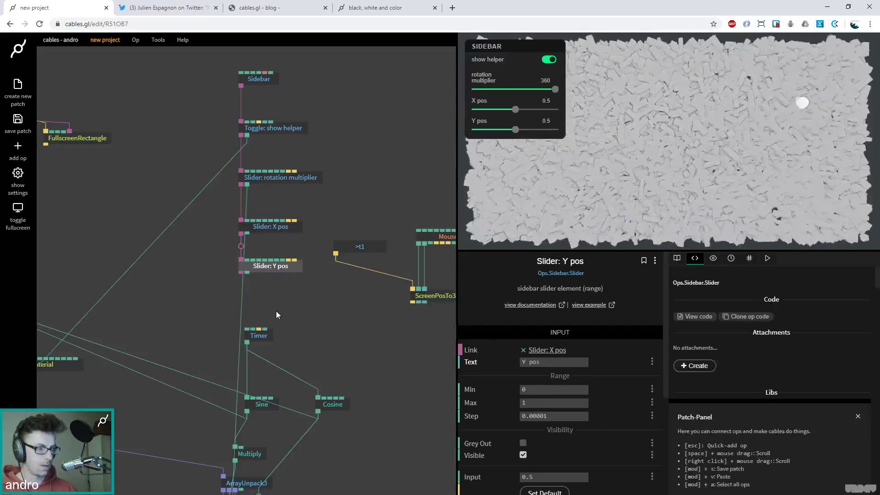
Step: Set the X pos slider's range from -5 to 5
scroll(293, 284, left, 3)
click(312, 224)
click(540, 388)
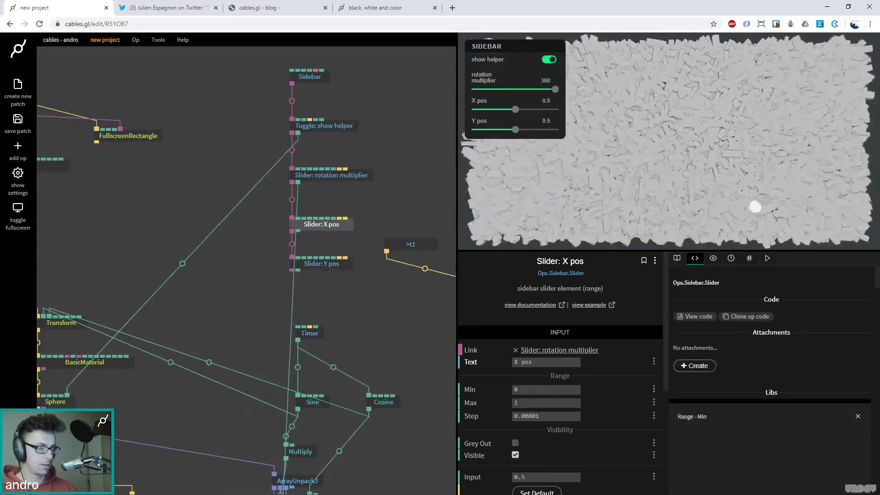
text(-5)
key(Tab)
text(5)
Step: Give the Y pos slider a minimum of -5 and a maximum of 5
click(323, 265)
click(530, 390)
text(-5)
key(Tab)
text(5)
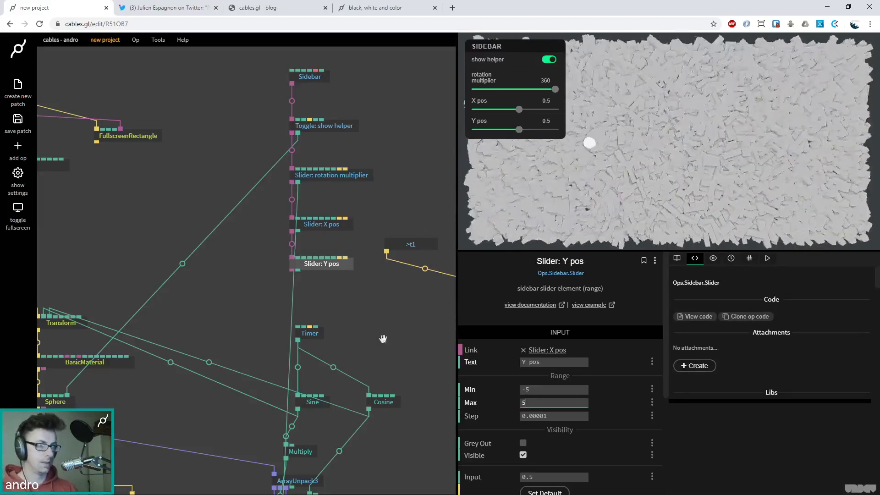
Step: Unlink the Sine and Cosine ops from the position inputs of the sphere's Transform op
scroll(380, 330, down, 3)
scroll(264, 293, down, 1)
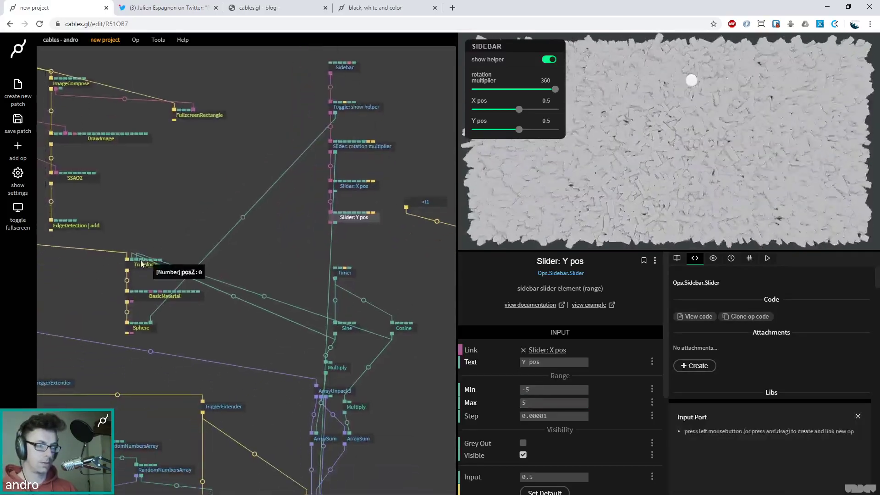
drag(130, 260, 191, 227)
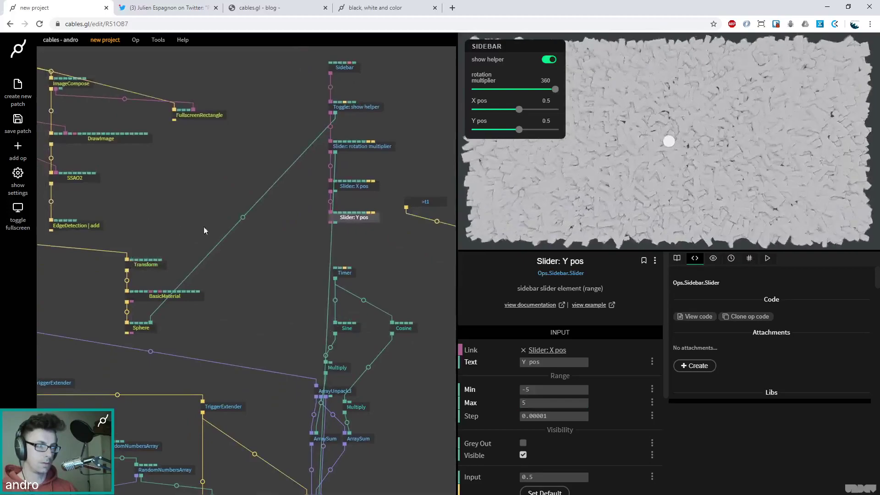
Step: Detach both Multiply ops from the ArraySum ops and move them aside with the Timer, Sine and Cosine ops
scroll(289, 301, down, 2)
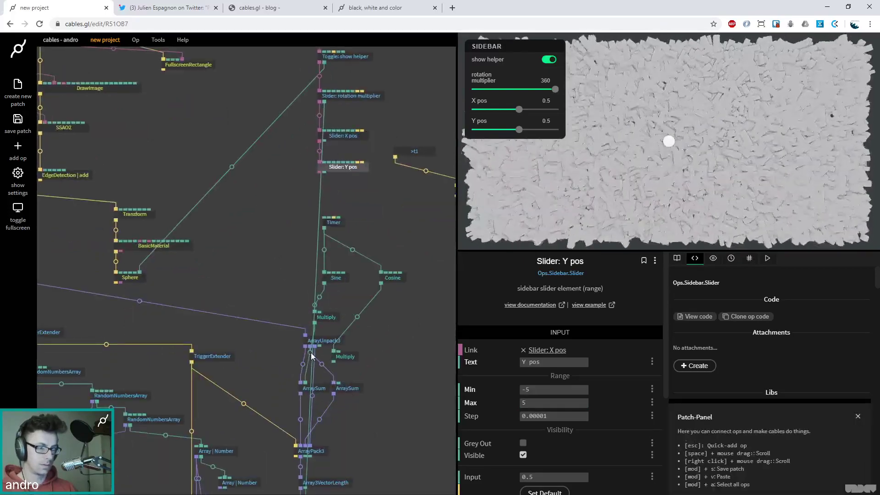
drag(412, 329, 315, 211)
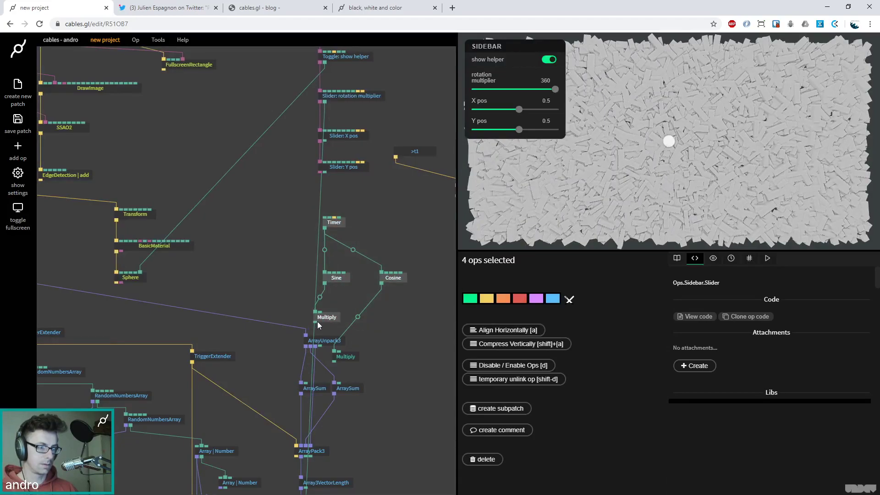
drag(319, 325, 375, 324)
drag(364, 357, 428, 315)
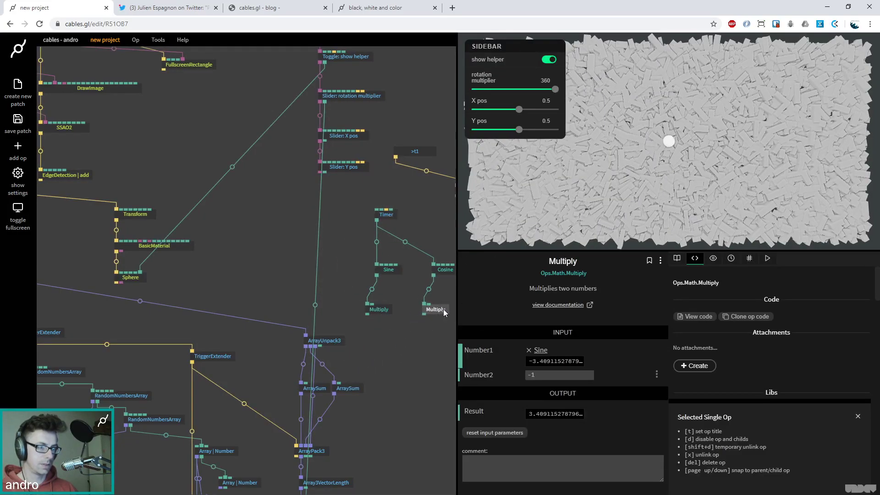
Step: Link the X pos and Y pos sliders to the Transform's posX and posY and to the two ArraySum ops
scroll(273, 226, right, 2)
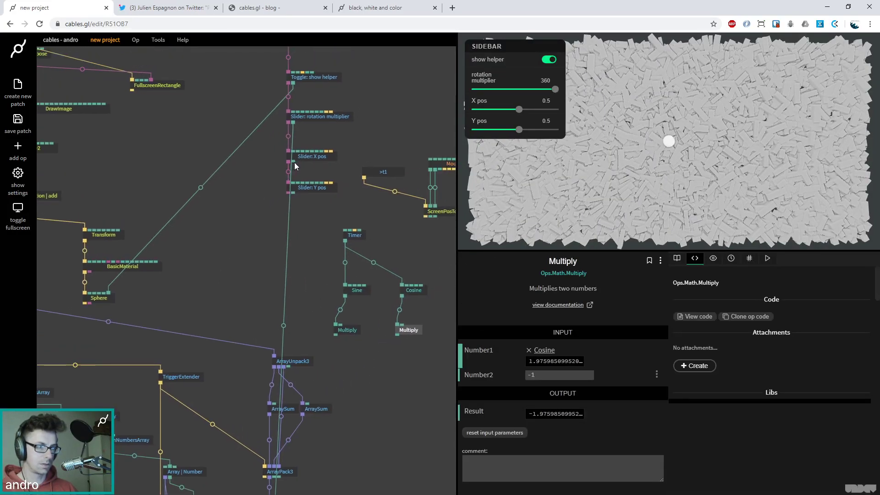
drag(293, 164, 125, 188)
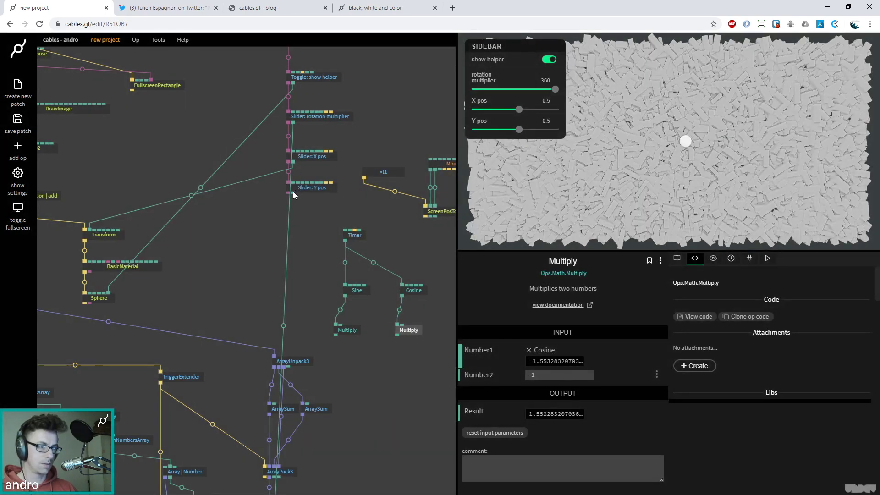
drag(293, 191, 131, 207)
drag(292, 162, 285, 410)
drag(293, 193, 307, 404)
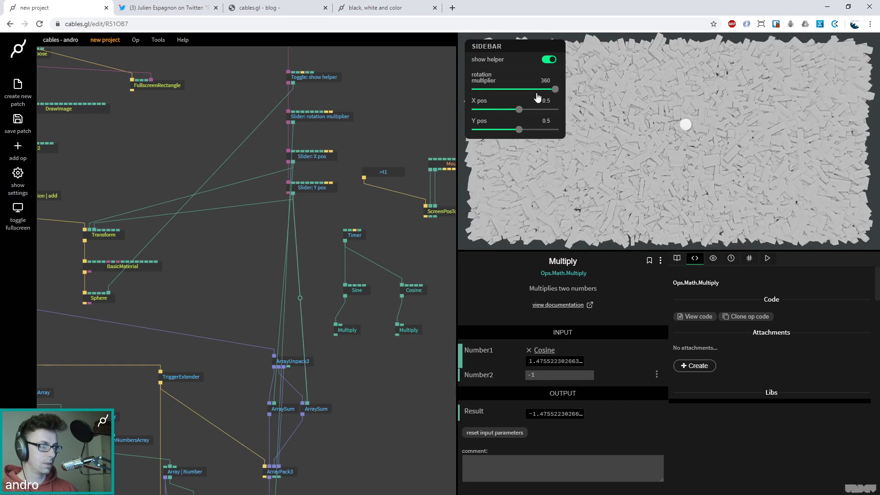
Step: Set rotation multiplier to 20.57143, X pos to 1.48571 and Y pos to -1.42857 in the sidebar, and collapse it
drag(518, 110, 516, 130)
drag(553, 89, 517, 157)
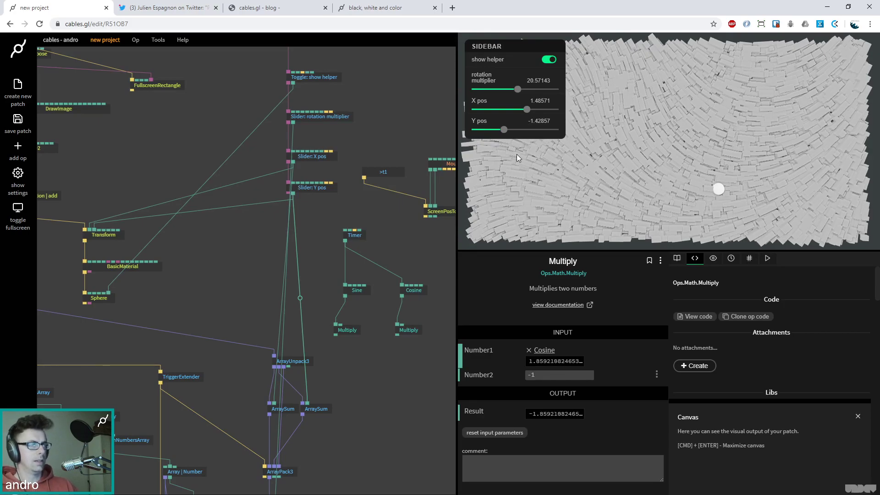
click(530, 47)
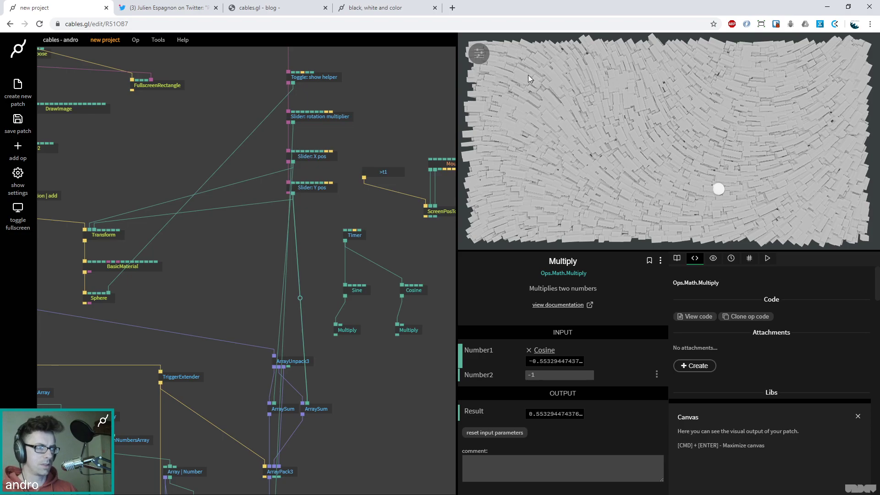
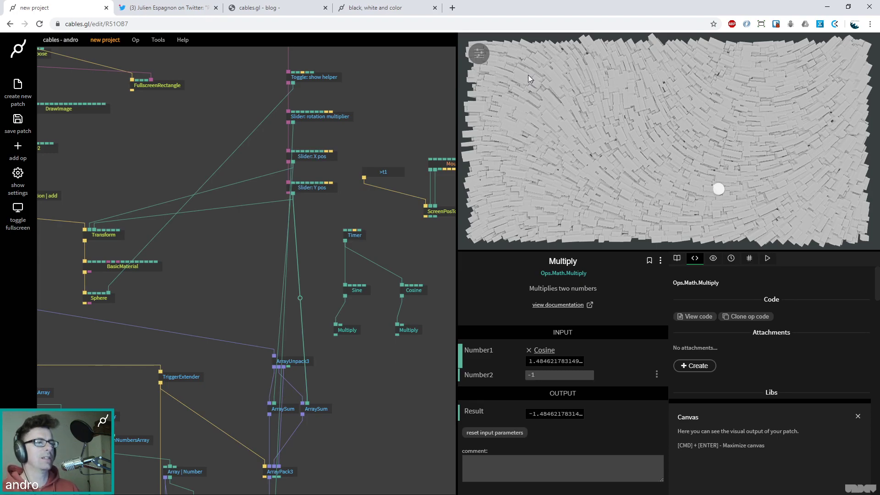
Step: Move the unused Timer and Mouse op groups farther away from the main patch and deselect them
scroll(275, 254, down, 2)
drag(311, 326, 404, 200)
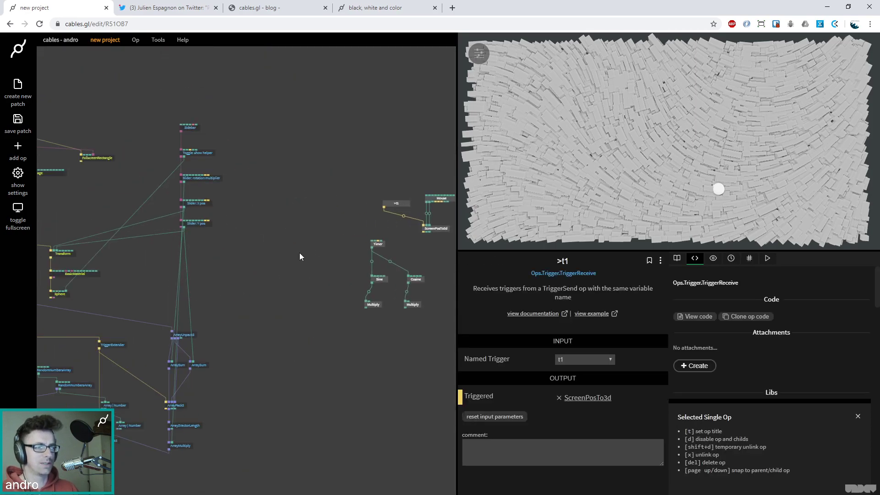
click(298, 252)
scroll(314, 249, left, 5)
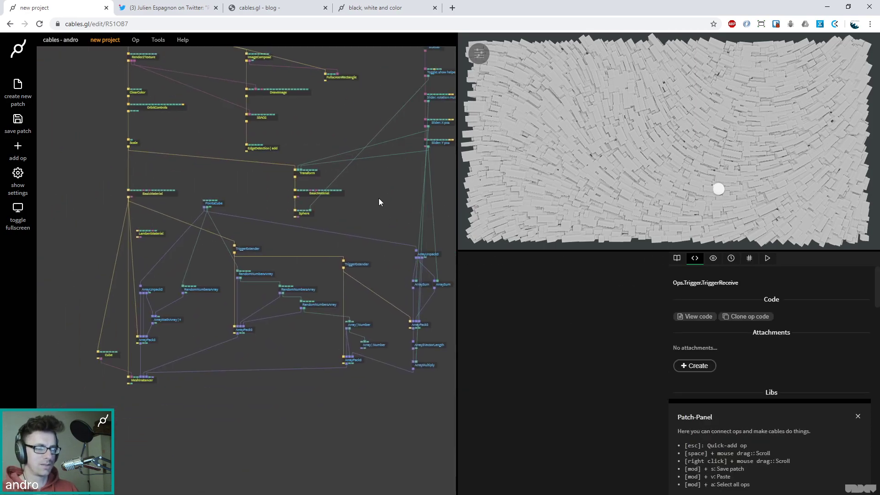
drag(294, 373, 269, 391)
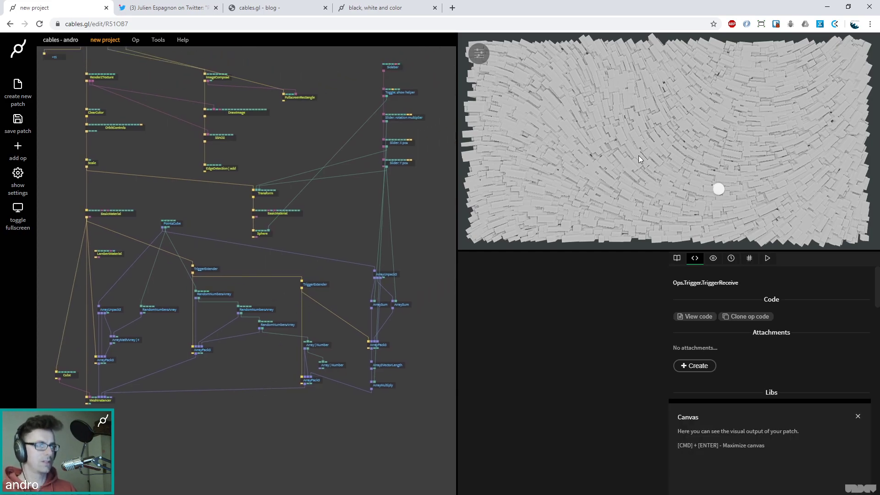
Step: View three of the "Playing with rectangles" reference images on Twitter and return to the patch
click(182, 14)
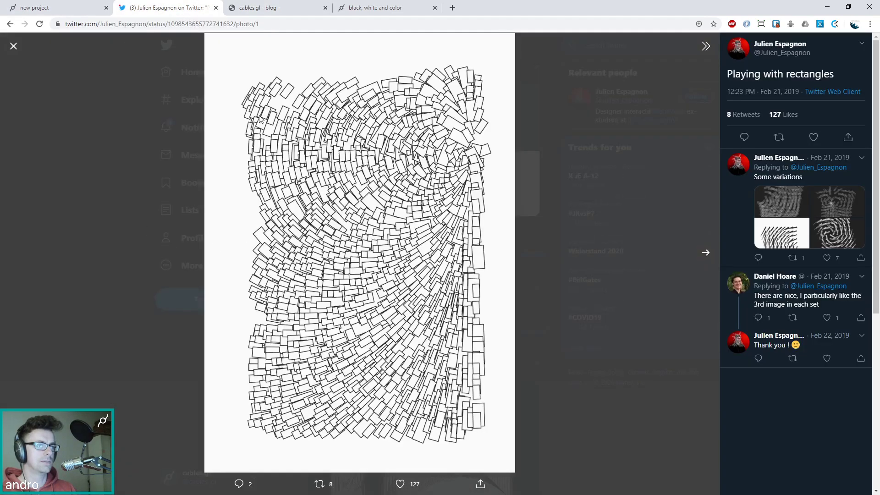
click(706, 253)
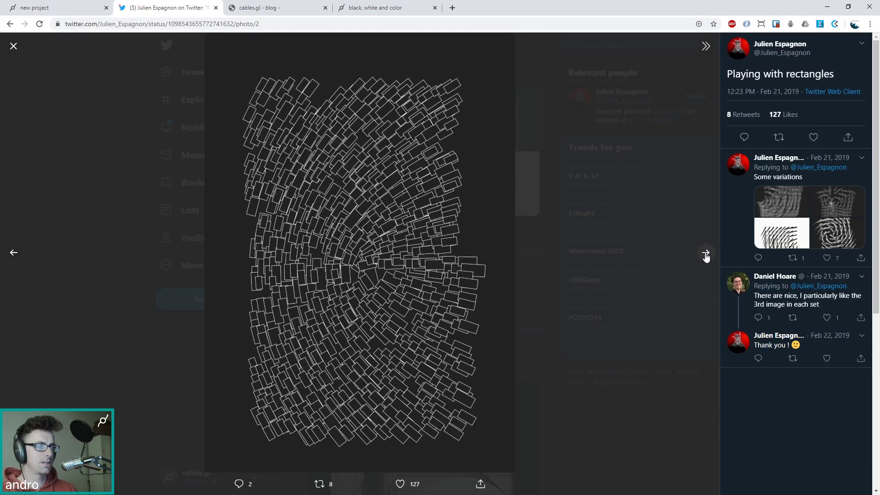
click(706, 252)
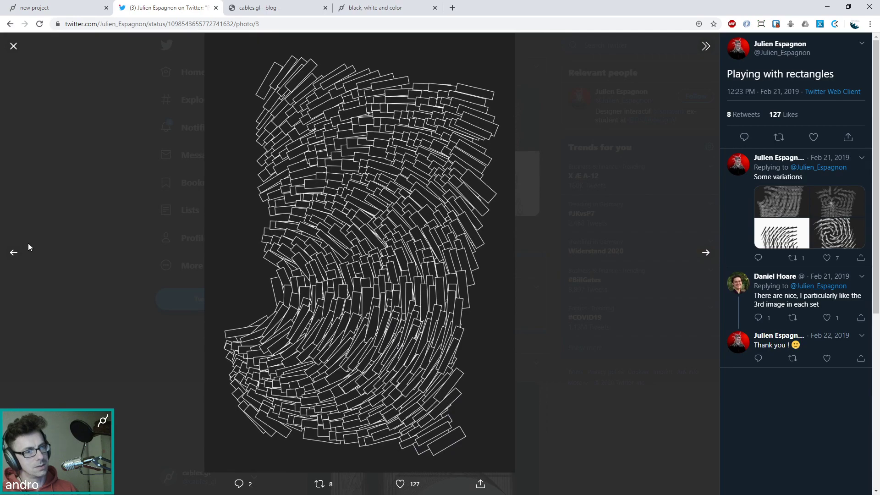
click(41, 7)
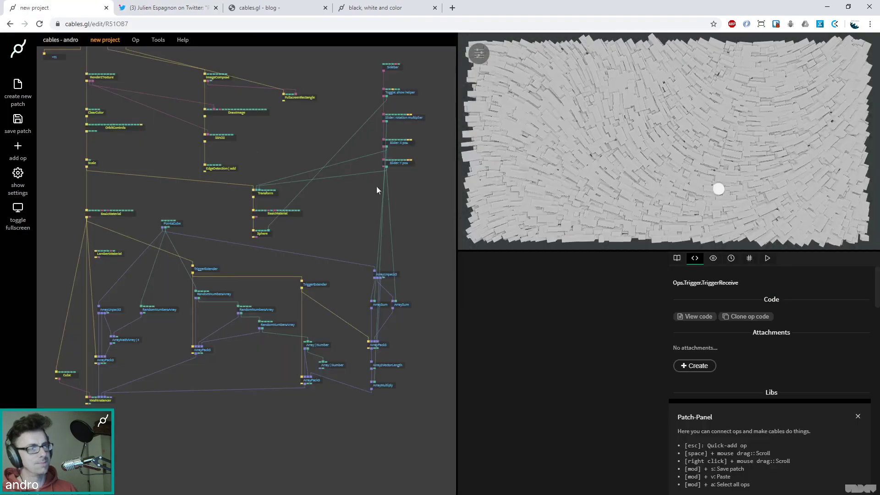
Step: Place the RandomNumbersArray op that feeds the ArrayMathArray directly above it, below the ArrayUnpack3, and deselect it
drag(346, 268, 358, 257)
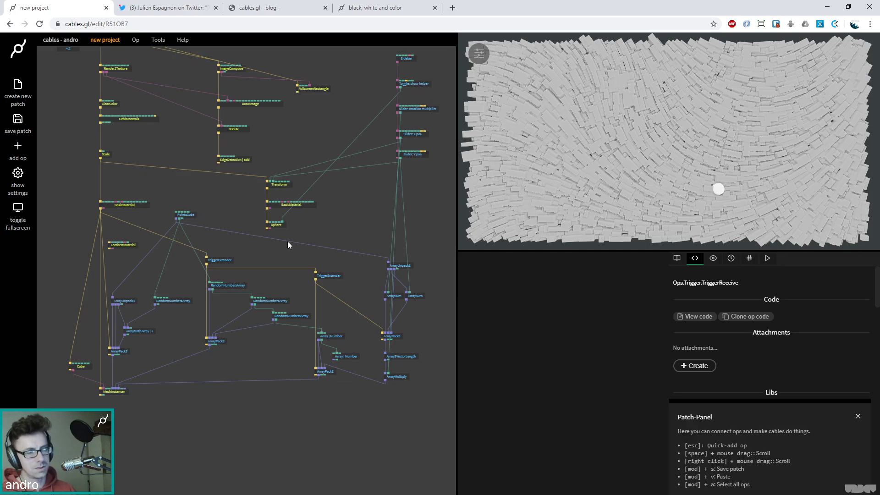
click(192, 216)
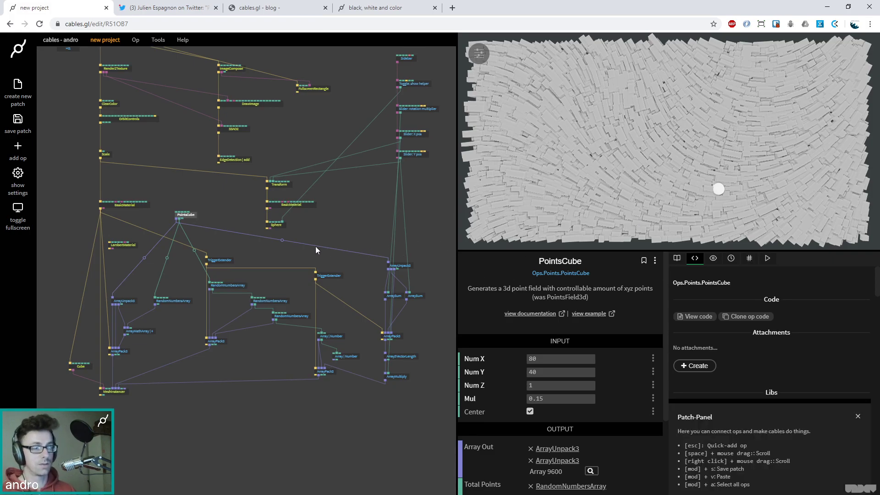
drag(277, 250, 291, 246)
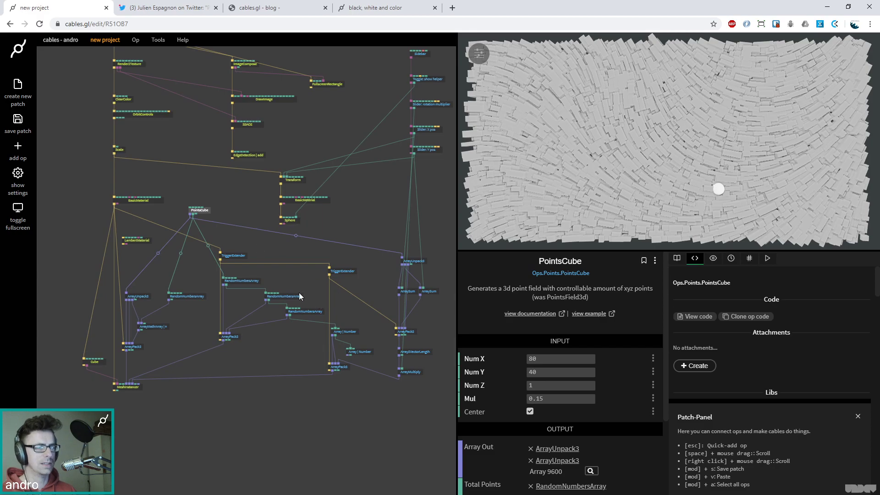
drag(230, 225, 254, 215)
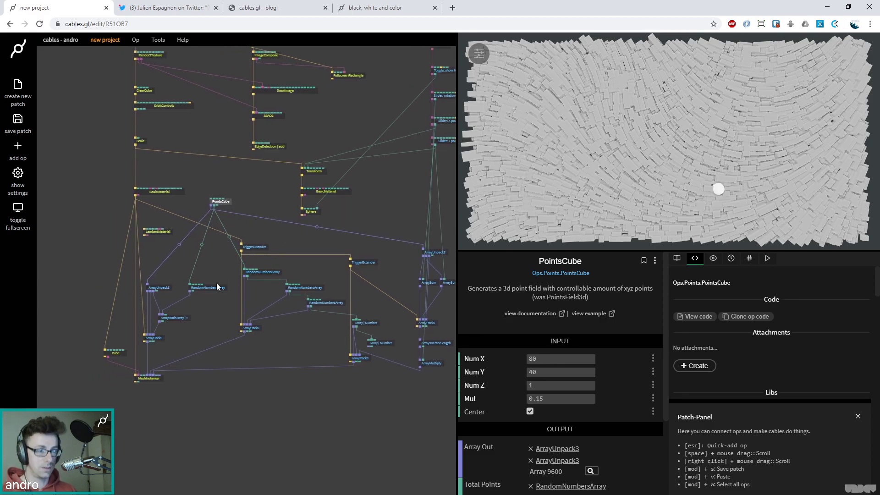
drag(211, 288, 156, 278)
drag(209, 331, 213, 311)
click(199, 307)
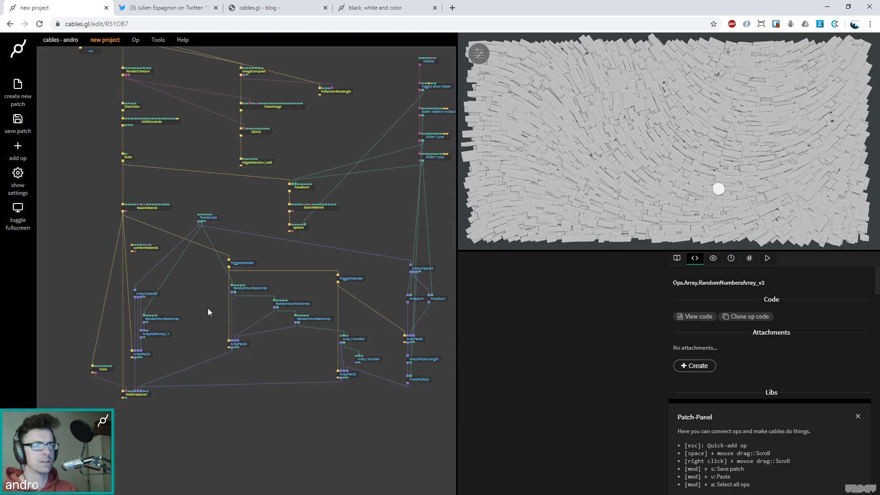
Step: Move the unused LambertMaterial op aside from the main column and briefly check the sidebar sliders
drag(141, 246, 86, 210)
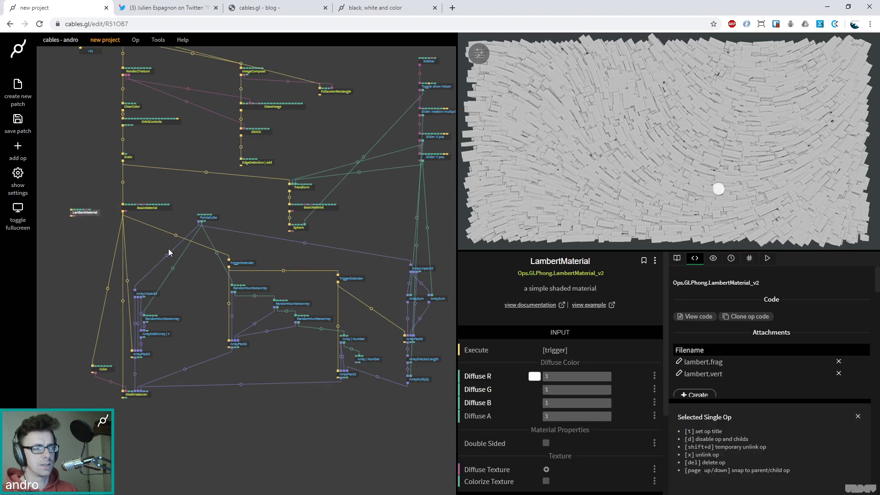
drag(215, 291, 265, 275)
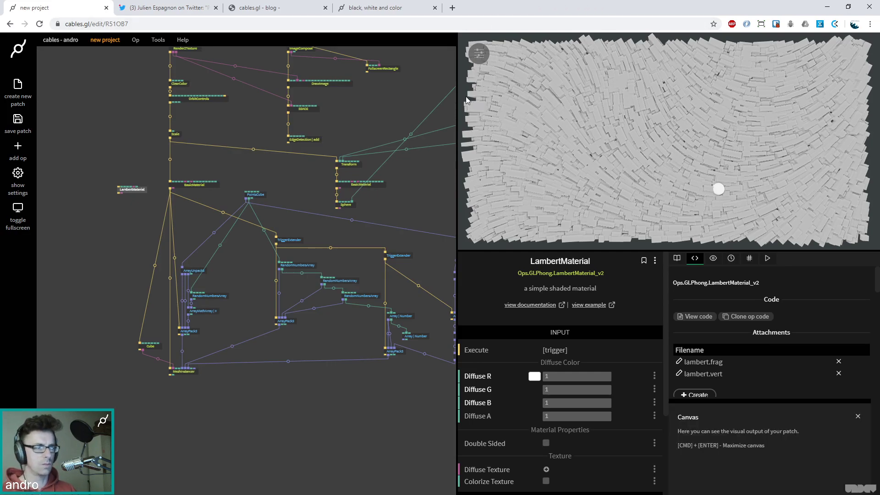
click(478, 54)
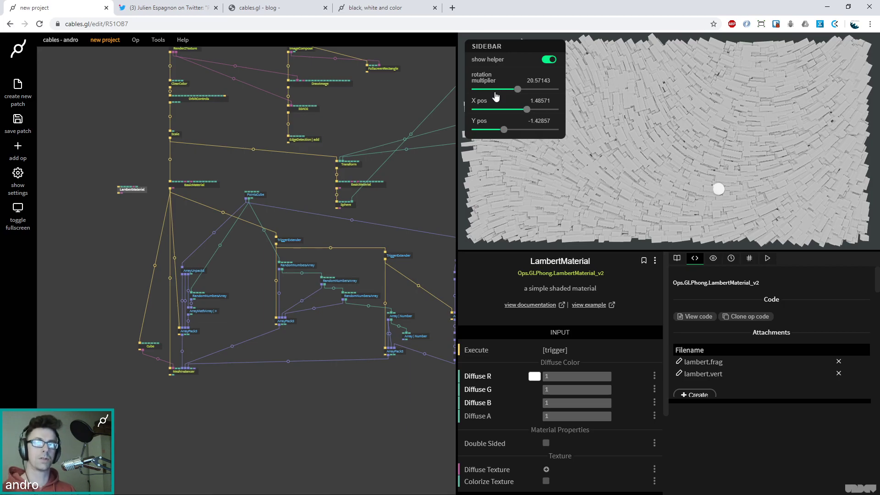
click(501, 47)
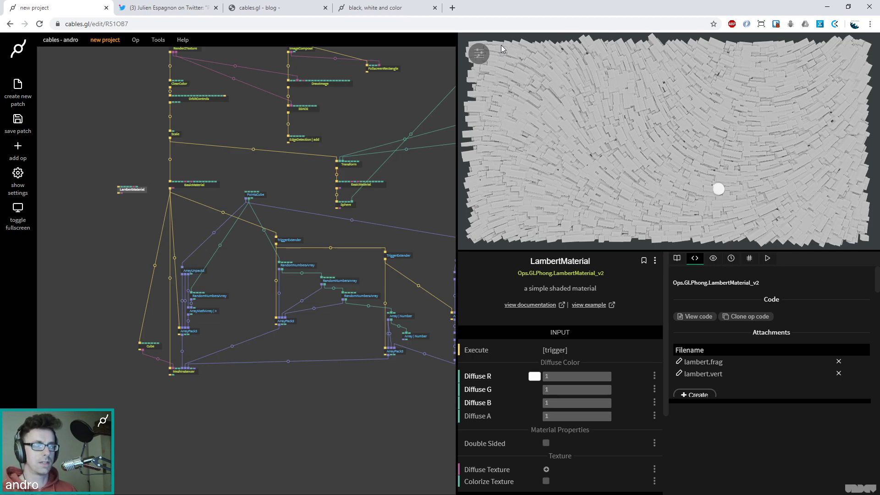
Step: Save the patch with no ops selected
drag(238, 289, 294, 345)
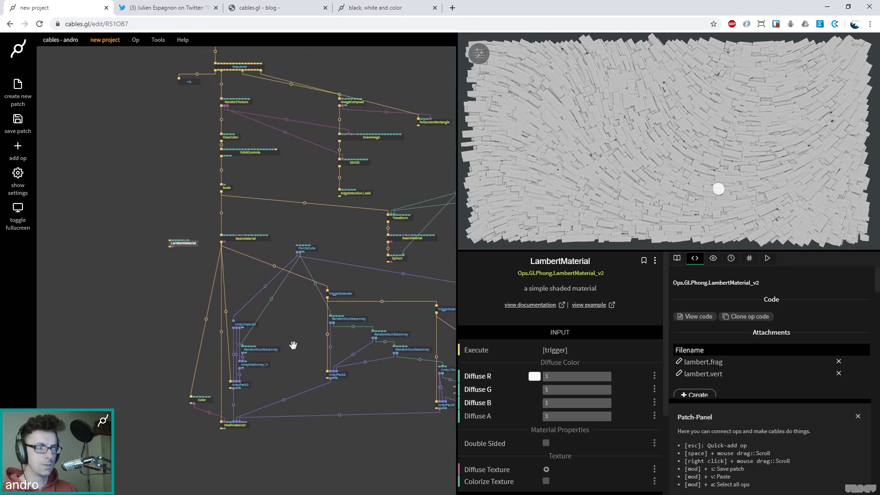
scroll(293, 344, down, 2)
drag(286, 441, 147, 72)
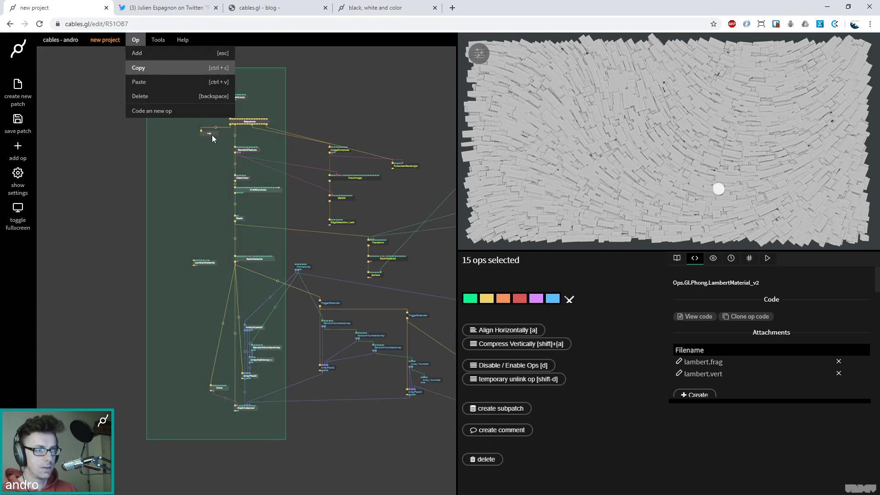
click(281, 351)
key(ctrl+s)
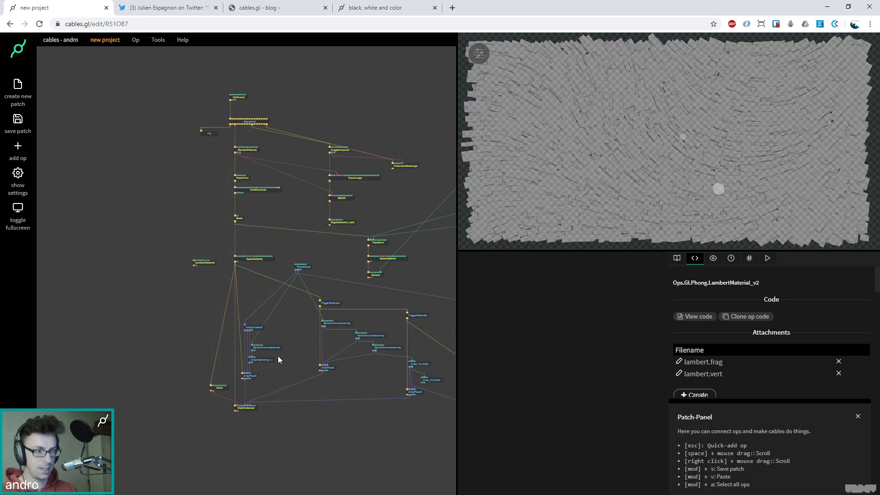
Step: Shift the main column from MainLoop to MeshInstancer aside, and bring the ImageCompose group closer to it
drag(298, 422, 133, 95)
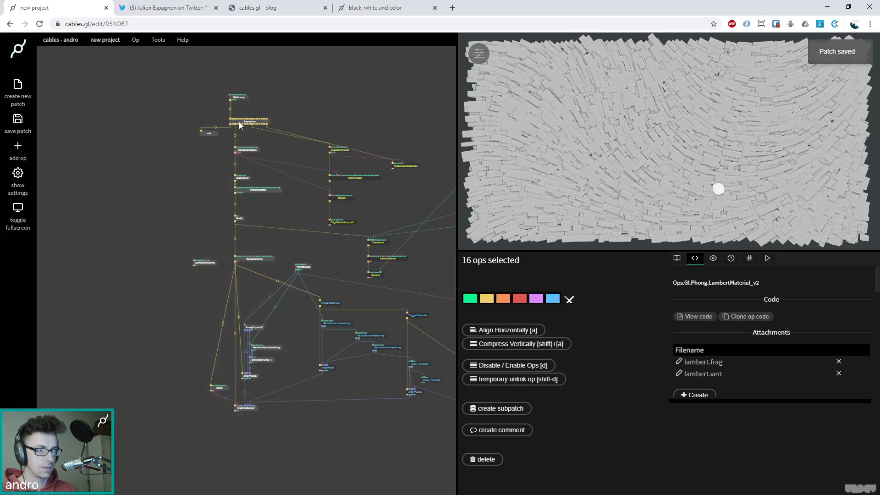
drag(232, 125, 179, 126)
click(199, 124)
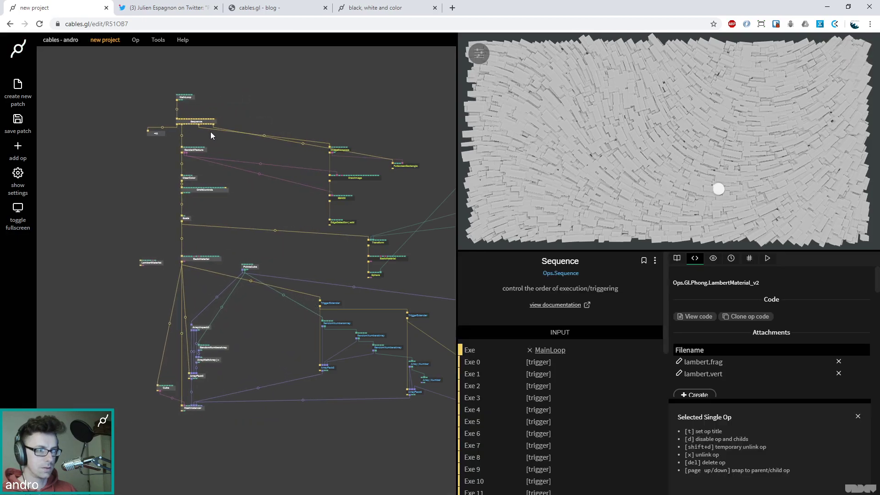
drag(419, 231, 241, 144)
click(243, 145)
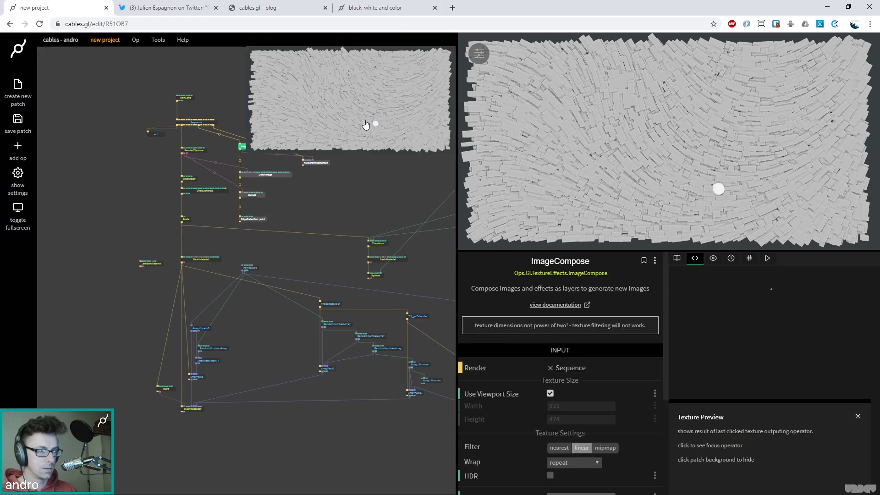
Step: Move the Transform, BasicMaterial and Sphere group closer to the main column and deselect it
scroll(374, 199, up, 3)
drag(366, 275, 222, 157)
drag(330, 292, 290, 245)
drag(275, 276, 168, 221)
drag(216, 234, 151, 230)
click(151, 227)
drag(243, 159, 255, 154)
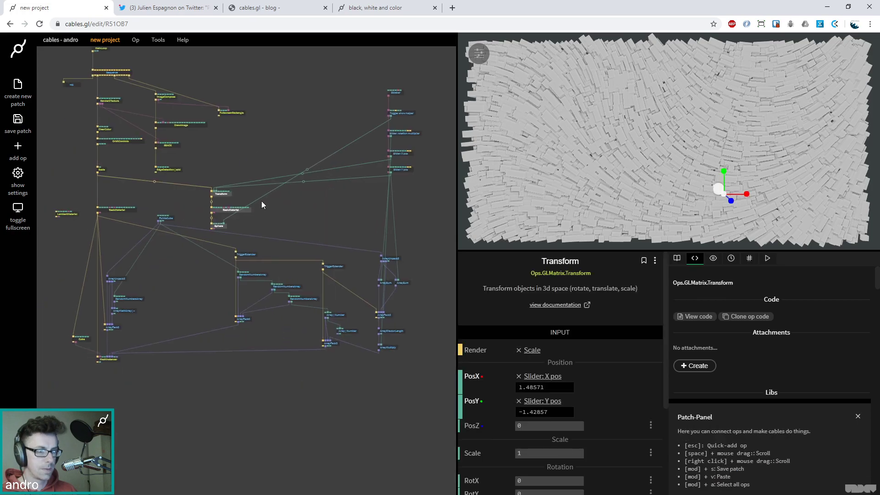
drag(220, 232, 228, 226)
drag(282, 233, 219, 187)
click(232, 238)
scroll(229, 234, up, 2)
drag(228, 232, 281, 251)
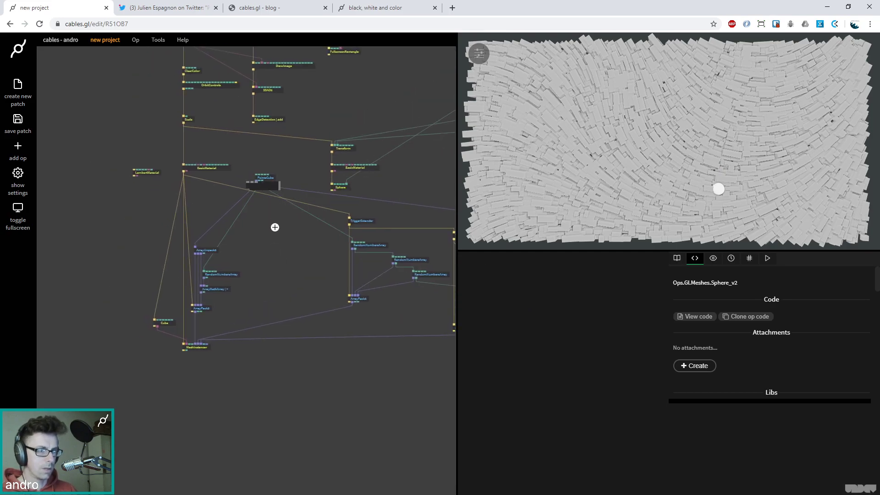
key(Escape)
text(randomn)
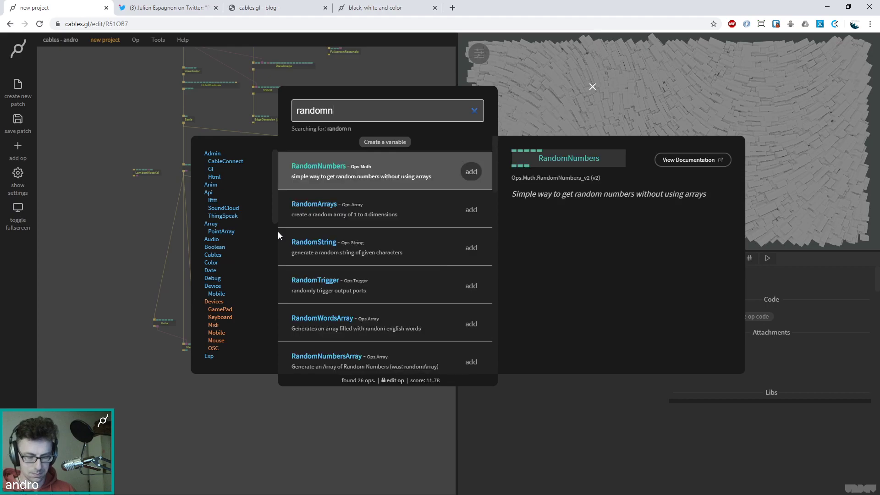
text(umb)
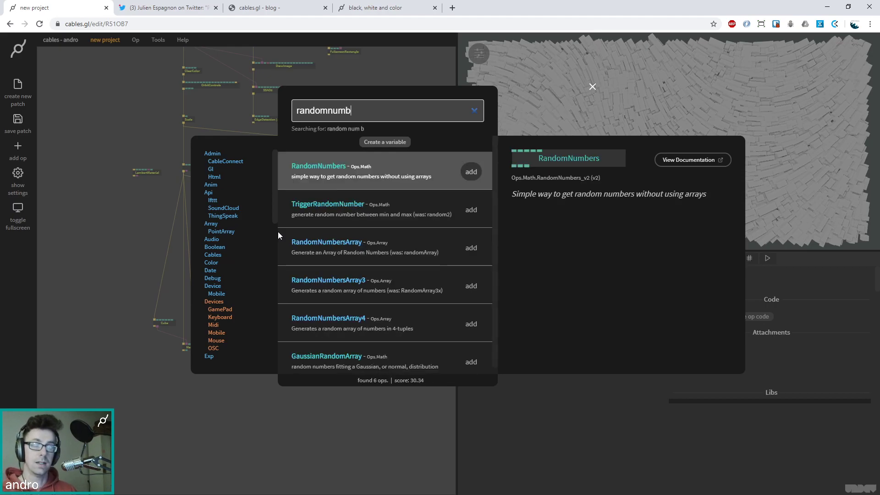
key(Escape)
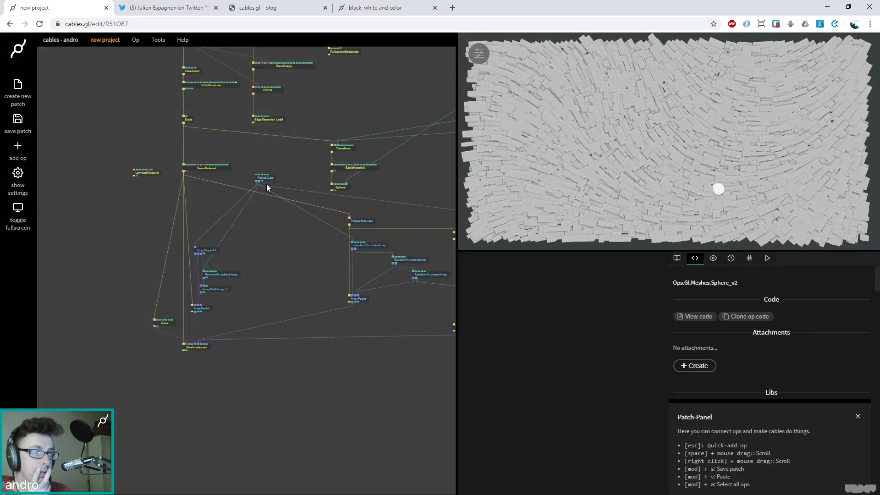
Step: Add a RandomNumbersArray op linked to the total points output of the PointsCube
drag(260, 181, 268, 239)
text(randomnumbers)
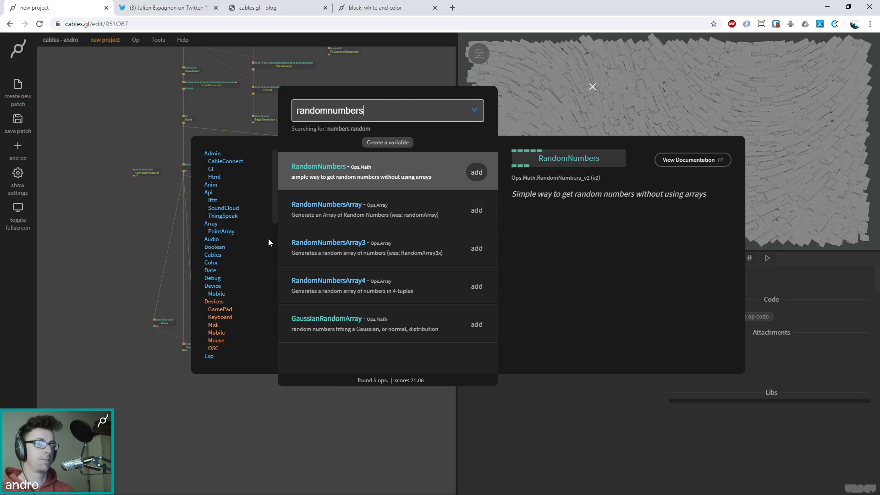
key(Down)
key(Return)
scroll(311, 255, left, 2)
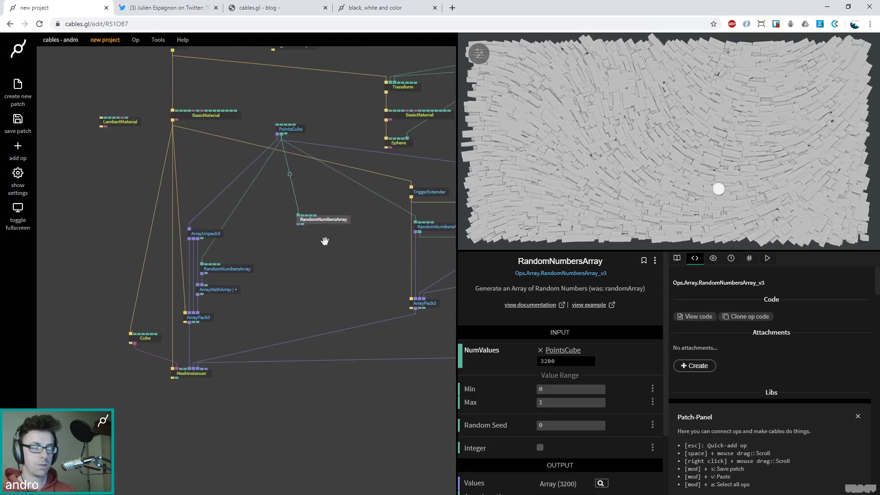
Step: Inspect the values output of the new RandomNumbersArray op and close the inspector
click(304, 224)
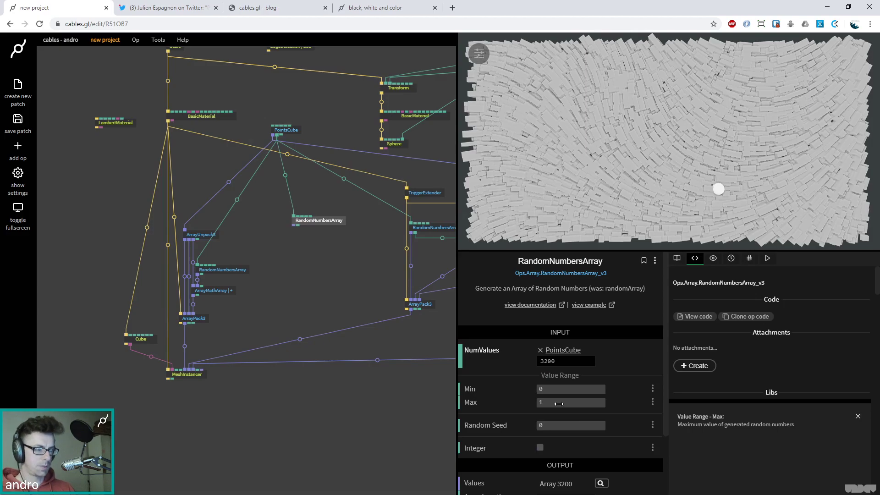
click(601, 483)
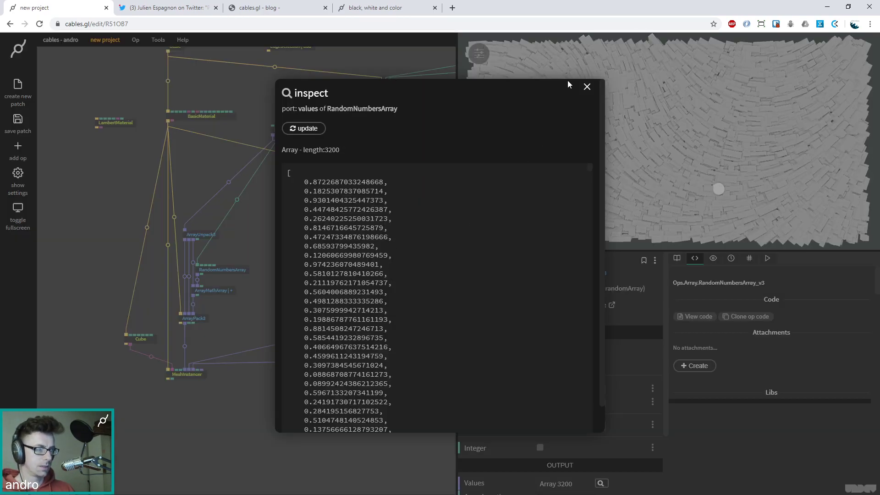
click(587, 86)
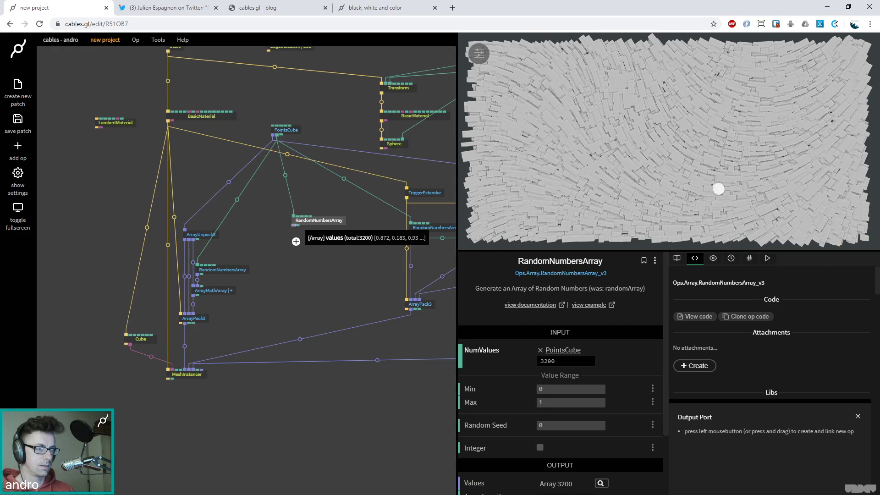
Step: Add an ArrayLogic op linked to the values output of the new RandomNumbersArray
click(296, 239)
text(arrayl)
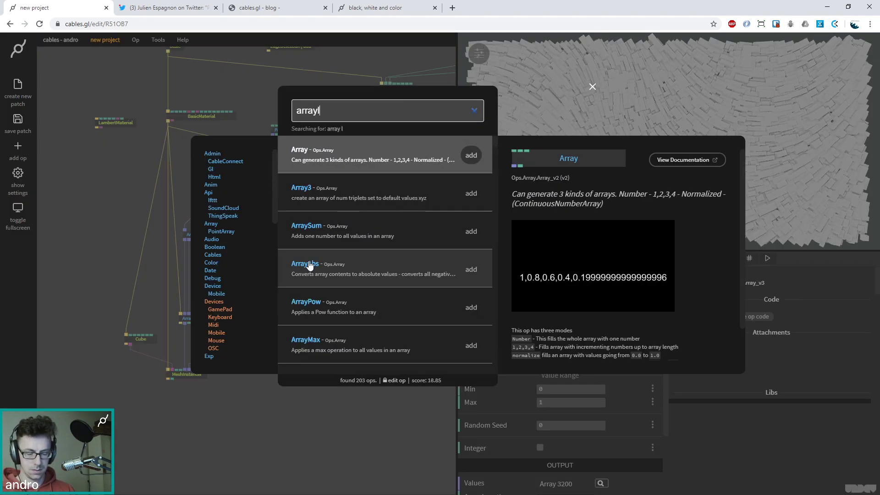
text(og)
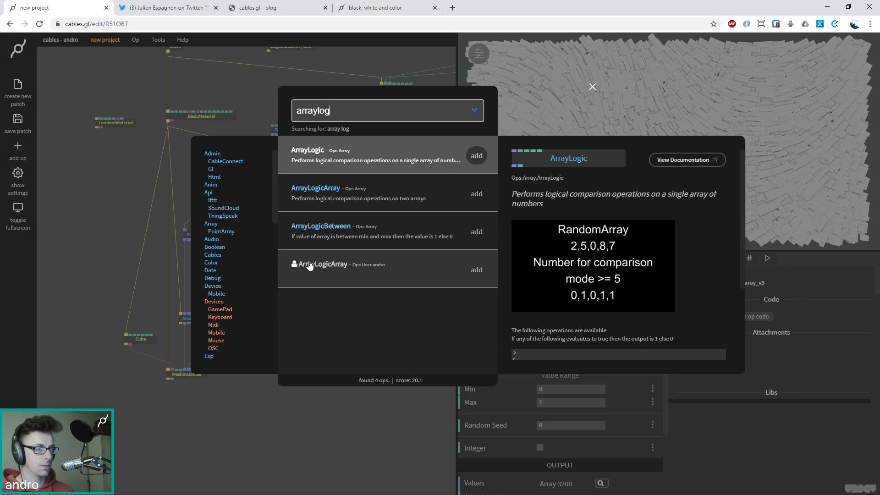
key(Return)
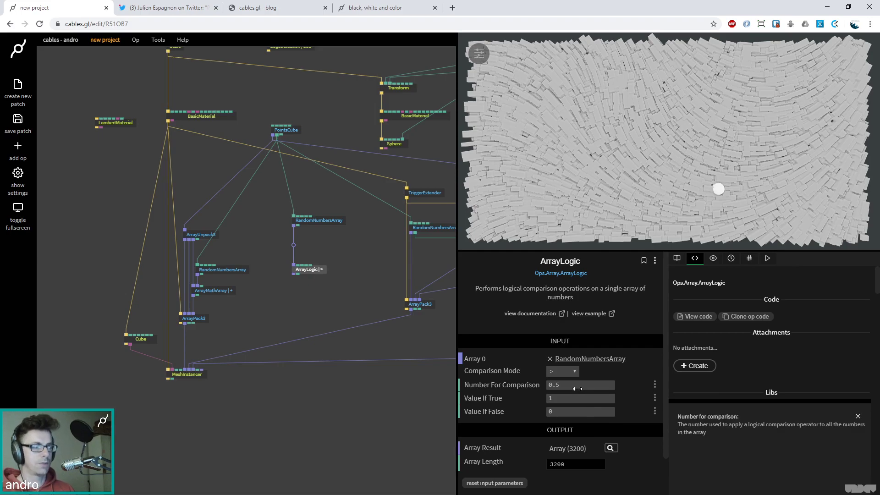
Step: Inspect the ArrayLogic op's array result, close the inspector, and set the comparison mode to >=
click(559, 375)
click(559, 375)
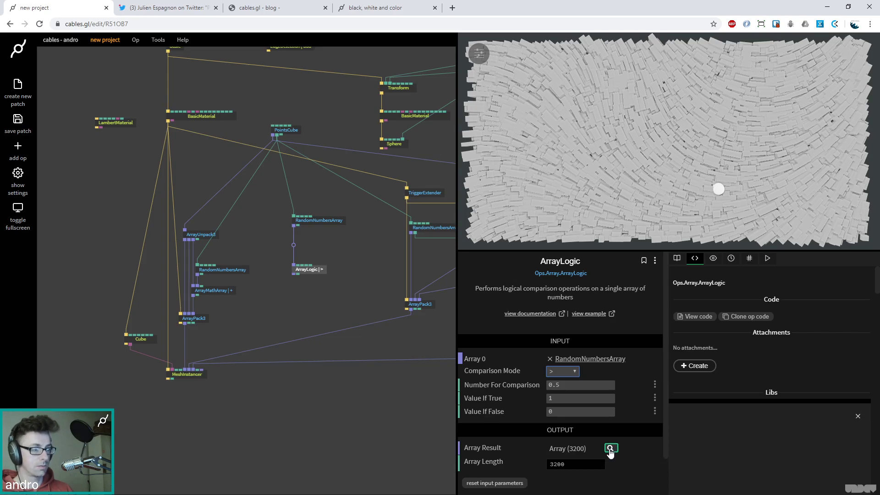
click(609, 447)
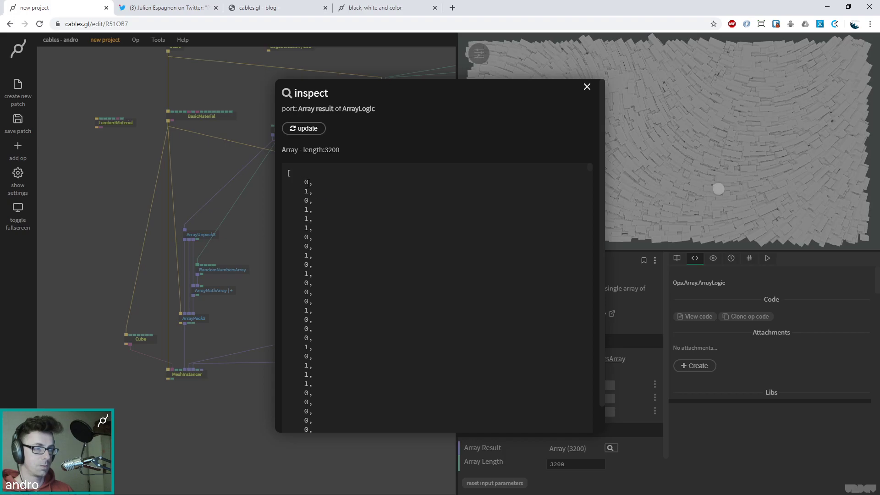
click(586, 87)
click(561, 372)
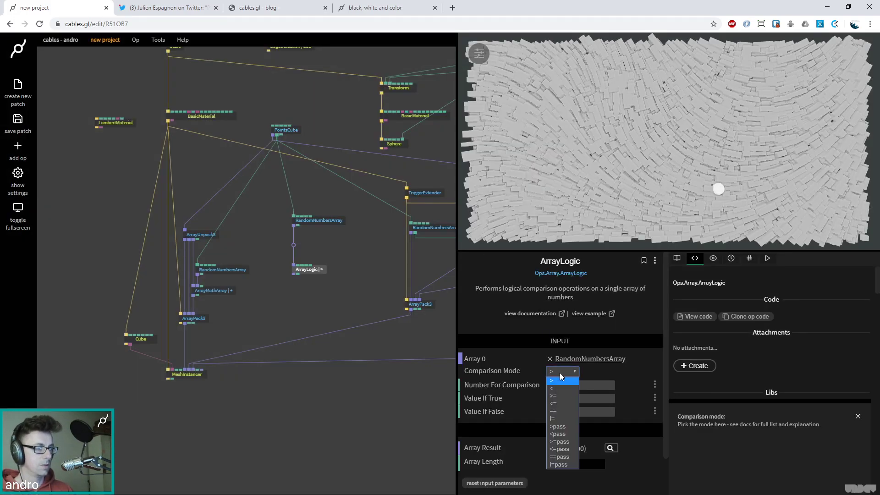
click(557, 396)
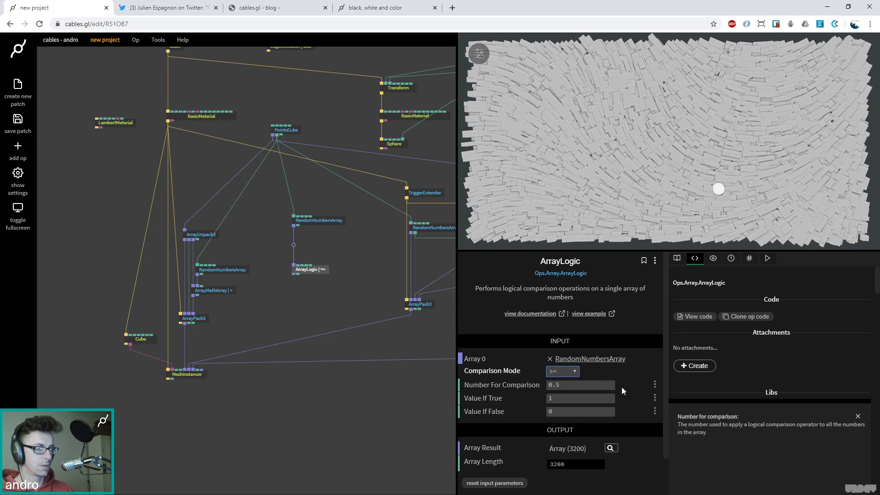
Step: Insert an ArrayMultiply op on the link from the ArrayPack3 to the MeshInstancer's scale array and move it to free space
drag(345, 307, 291, 300)
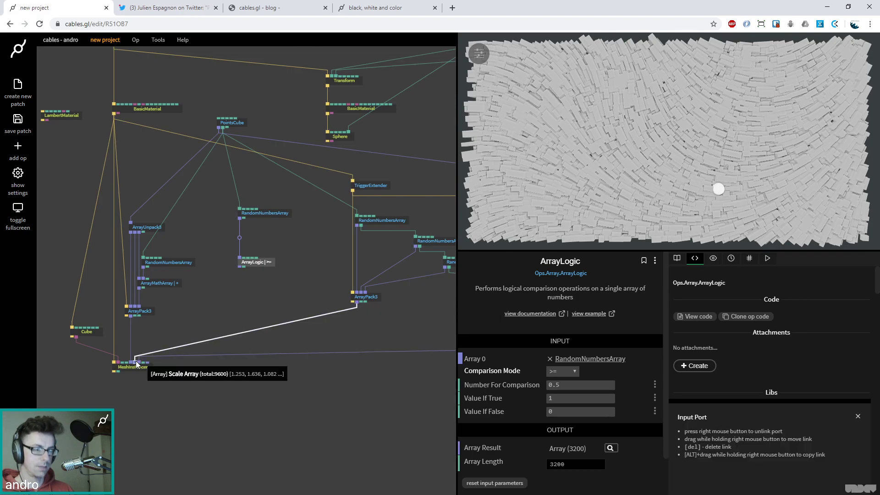
click(366, 297)
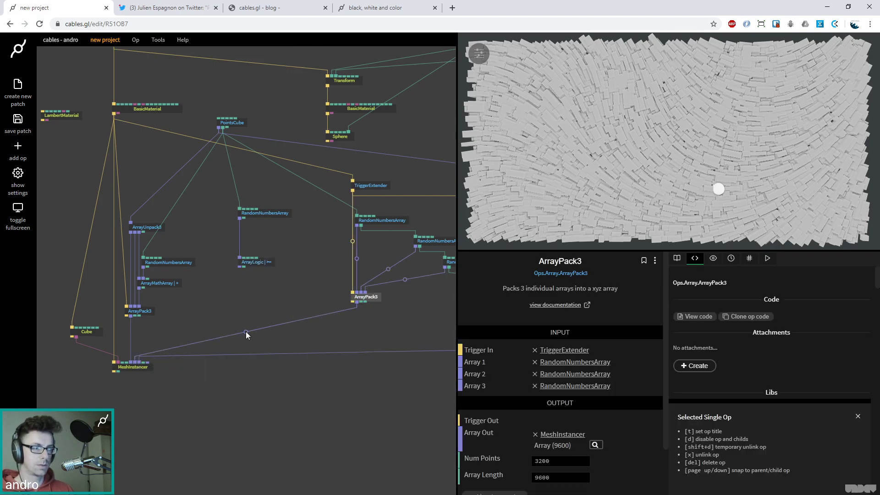
click(245, 331)
text(arraymul)
key(Return)
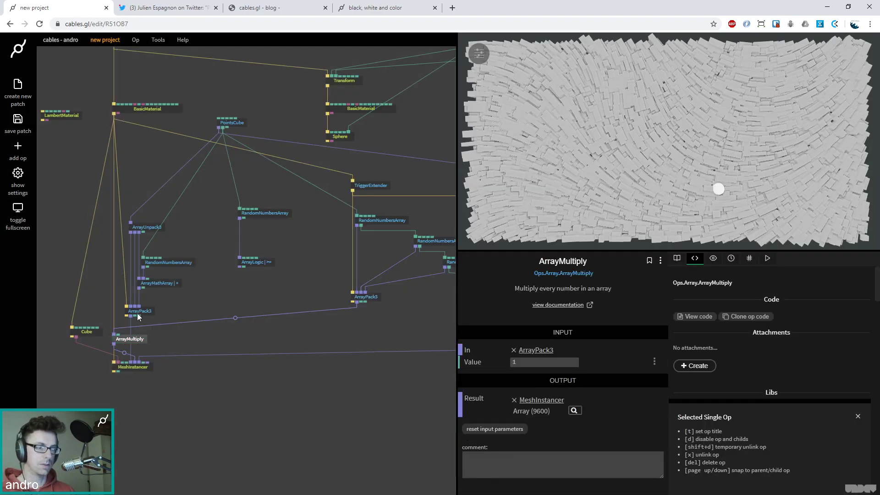
drag(130, 342, 282, 328)
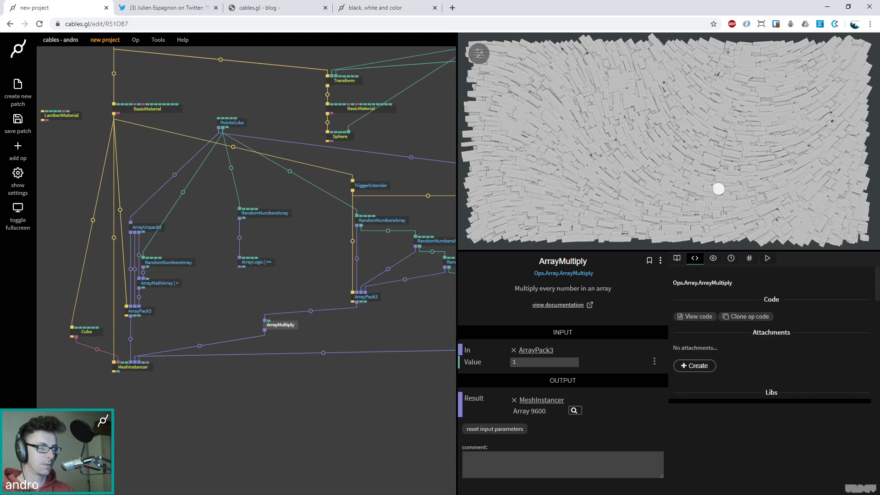
Step: Vary the ArrayMultiply value to test scaling all instances, lowering it to 0 and raising it to 0.92
drag(560, 362, 522, 362)
click(560, 362)
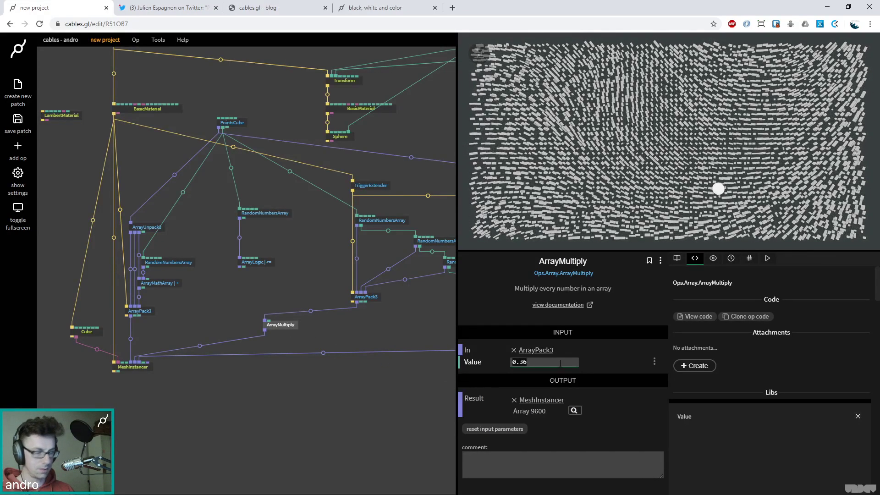
text(0.17)
key(Return)
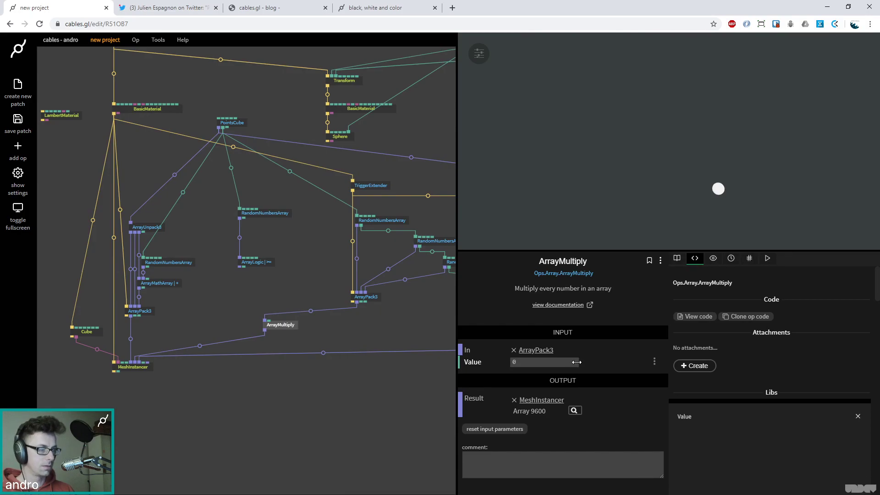
drag(543, 361, 572, 362)
click(568, 365)
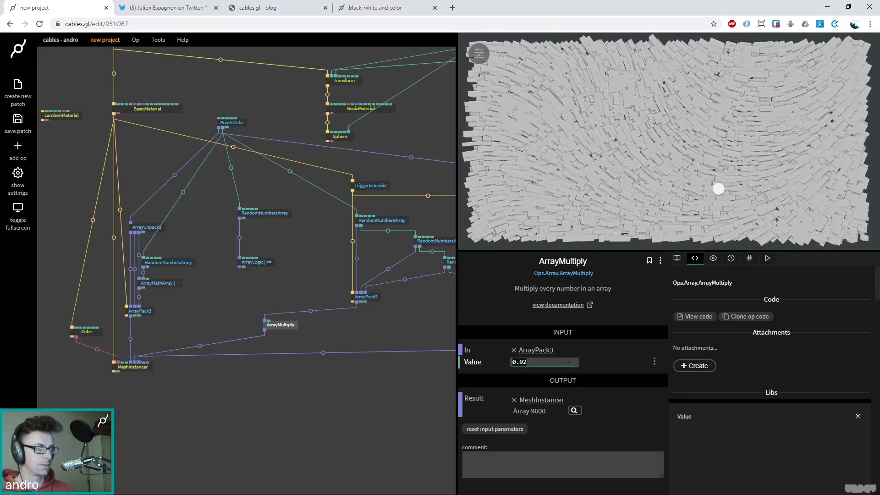
Step: Delete the ArrayMultiply op from the scale array link
click(320, 328)
click(287, 328)
key(Delete)
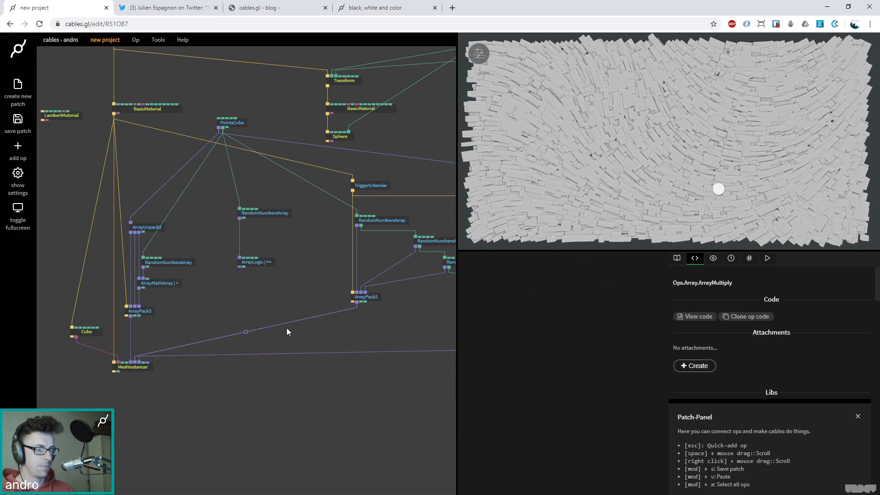
Step: Add an ArrayPack3 op below the ArrayLogic and link the logic's array result to all three of its array inputs
click(263, 263)
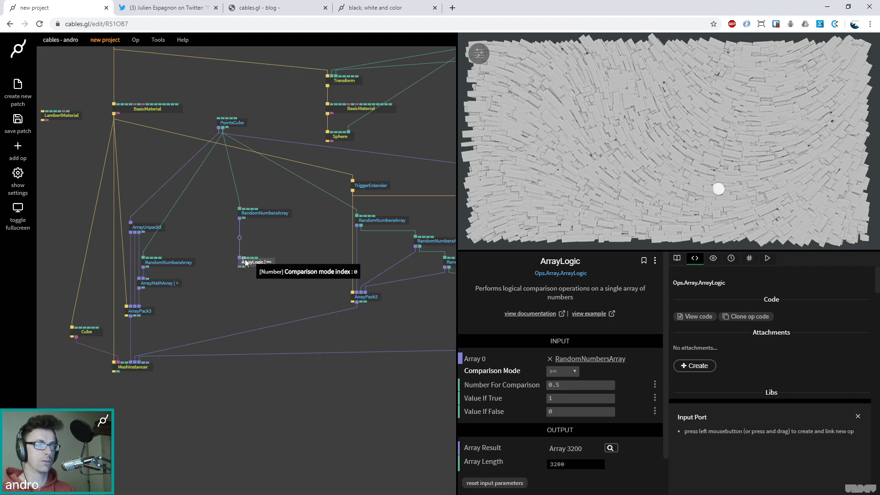
drag(239, 267, 242, 292)
text(arraypack3)
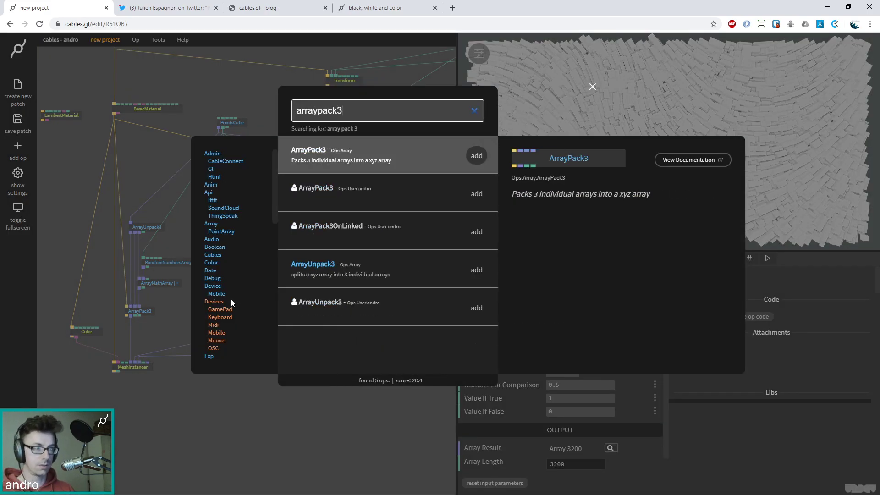
key(Return)
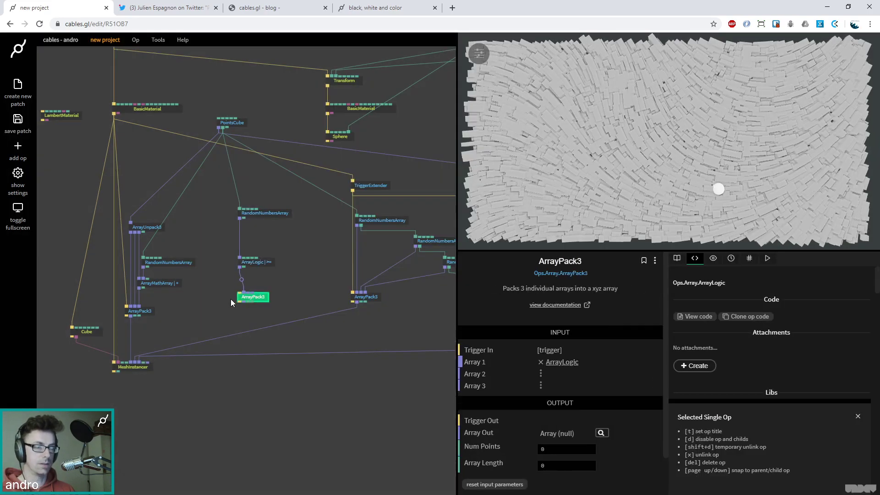
drag(239, 267, 249, 292)
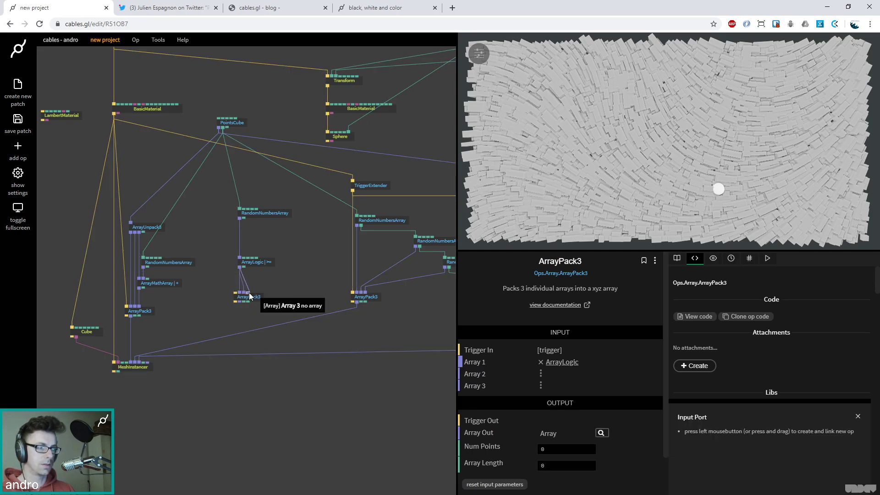
Step: Add a TriggerExtender op fed by the main BasicMaterial and link it to the new ArrayPack3's trigger input
drag(114, 115, 186, 177)
text(triggerex)
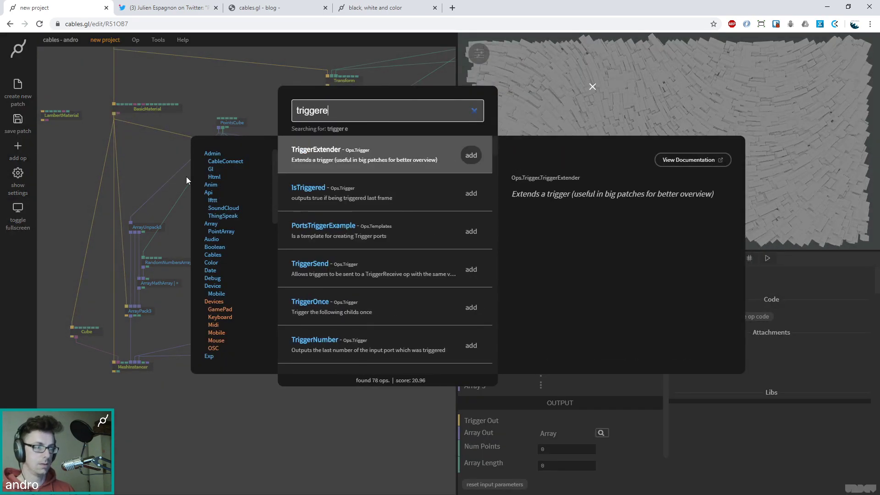
key(Return)
drag(208, 185, 236, 297)
drag(243, 185, 251, 185)
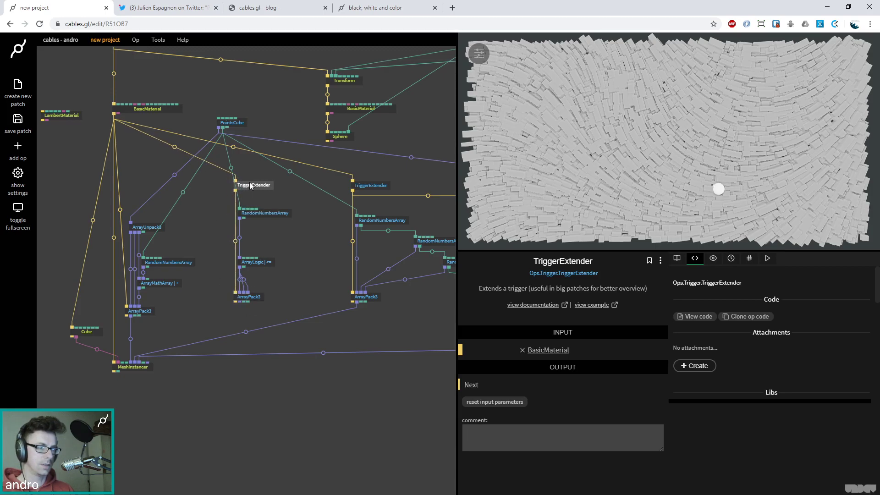
click(255, 297)
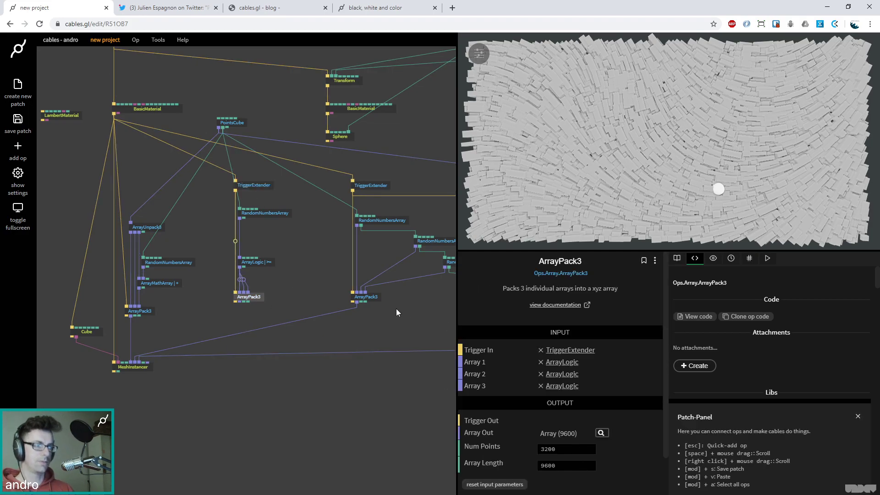
Step: Multiply the MeshInstancer's scale array by the packed ArrayLogic values using an ArrayMathArray op set to * on the scale link
click(364, 297)
click(247, 333)
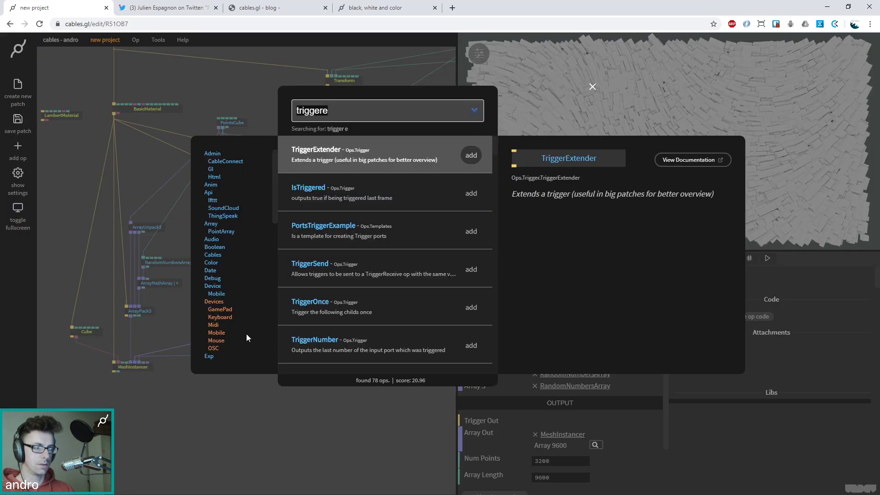
text(arraymath)
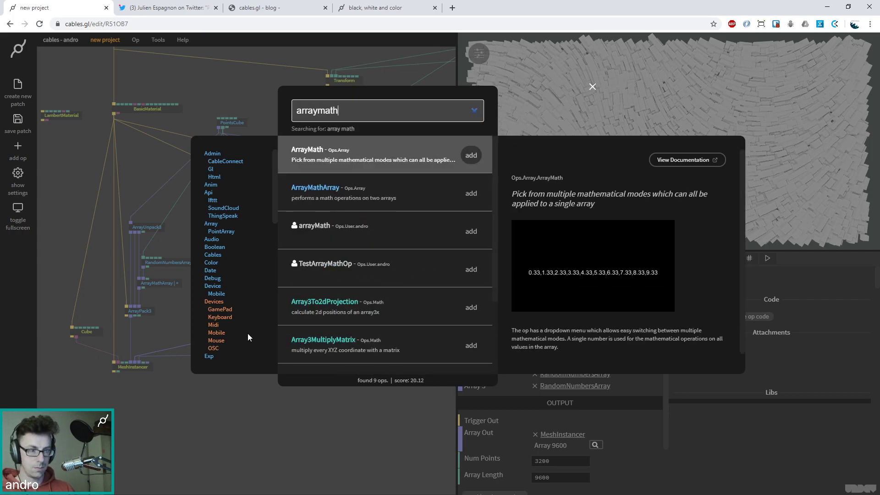
key(Down)
key(Return)
drag(367, 339, 244, 328)
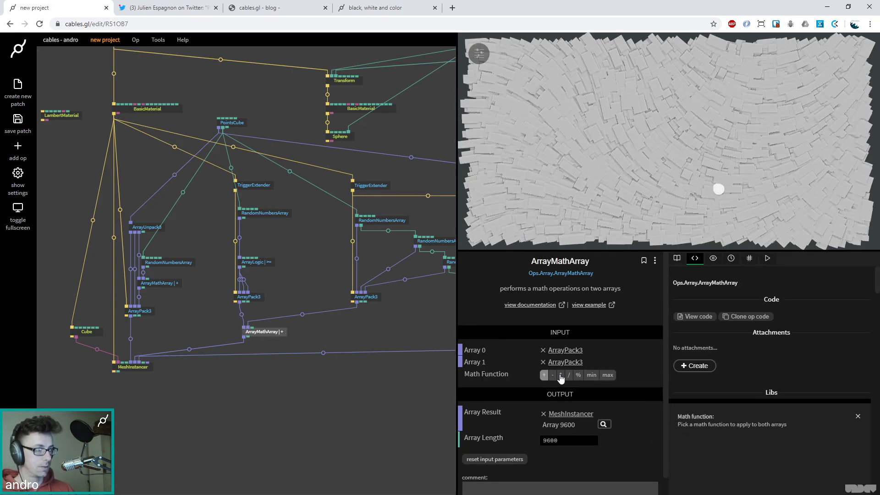
click(560, 375)
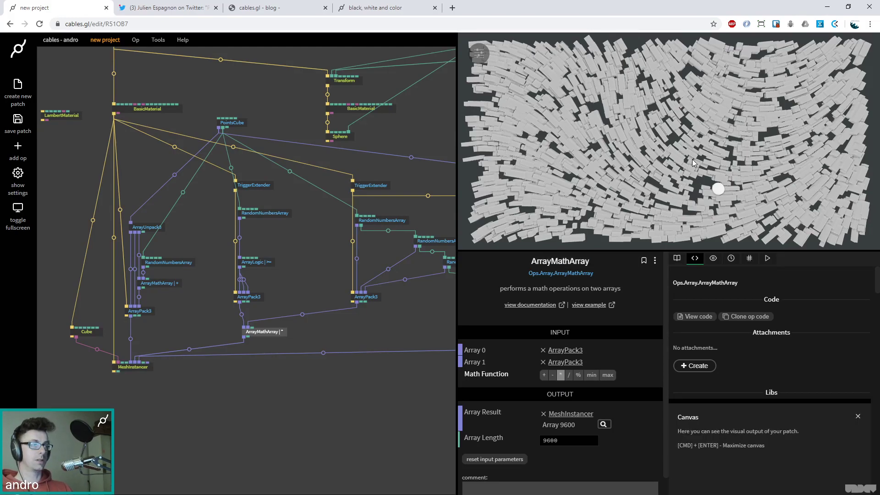
Step: Set the random seed of the RandomNumbersArray feeding the ArrayLogic to 0.11
click(266, 213)
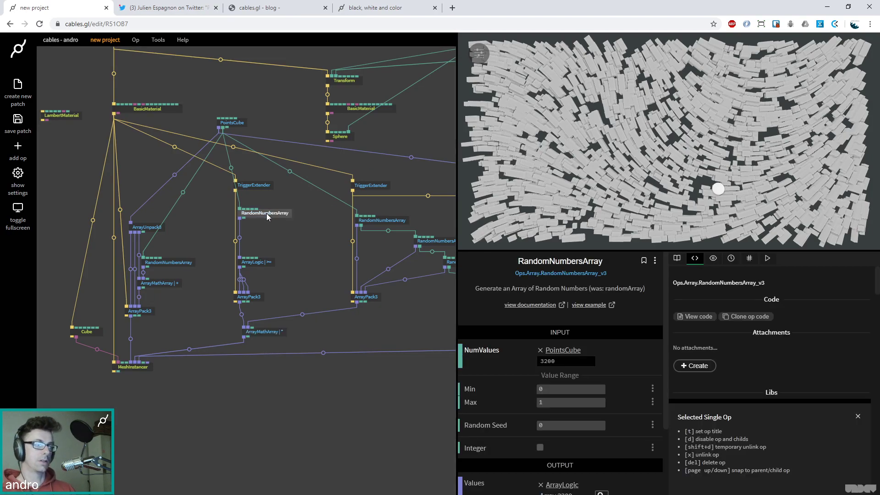
scroll(618, 353, down, 2)
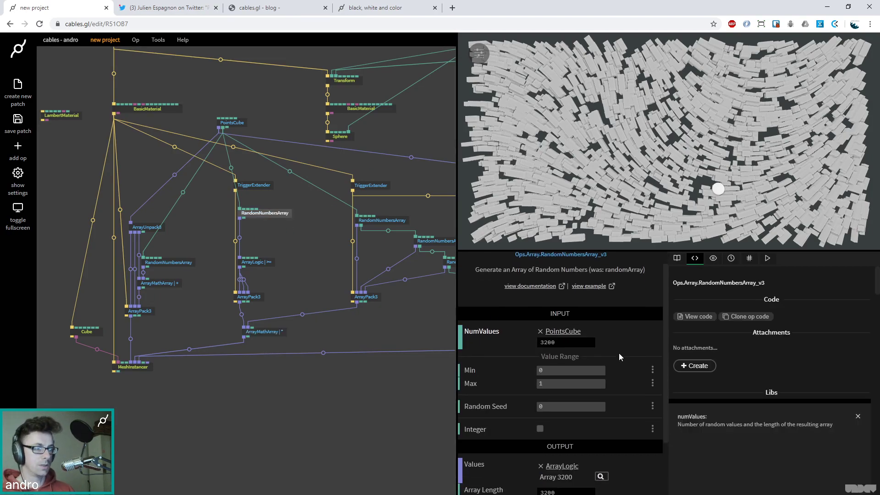
click(252, 264)
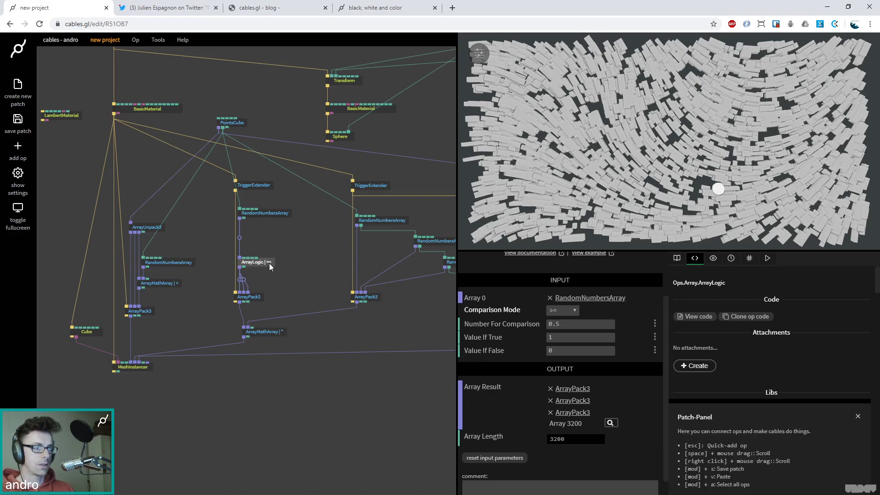
click(268, 214)
drag(573, 367, 598, 367)
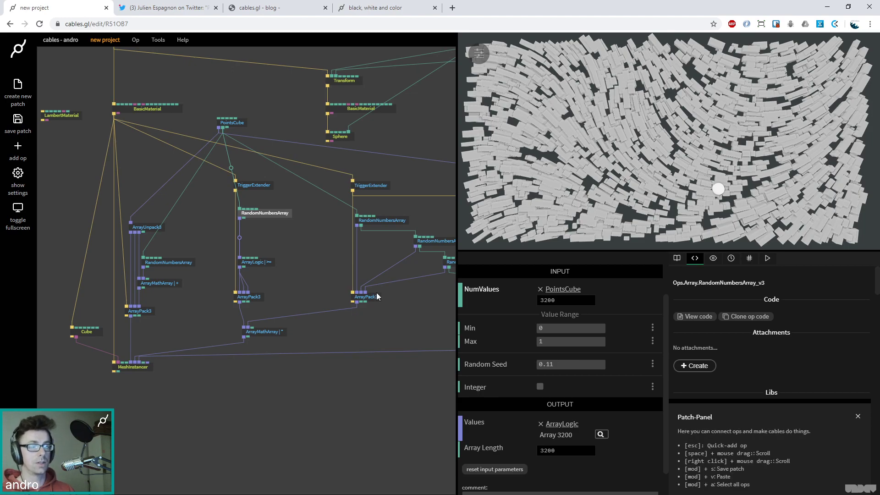
Step: Try 0.8, 0.9, 0.1, 0.3 and 0.2 as the ArrayLogic op's number for comparison
click(268, 263)
click(571, 327)
key(BackSpace)
text(8)
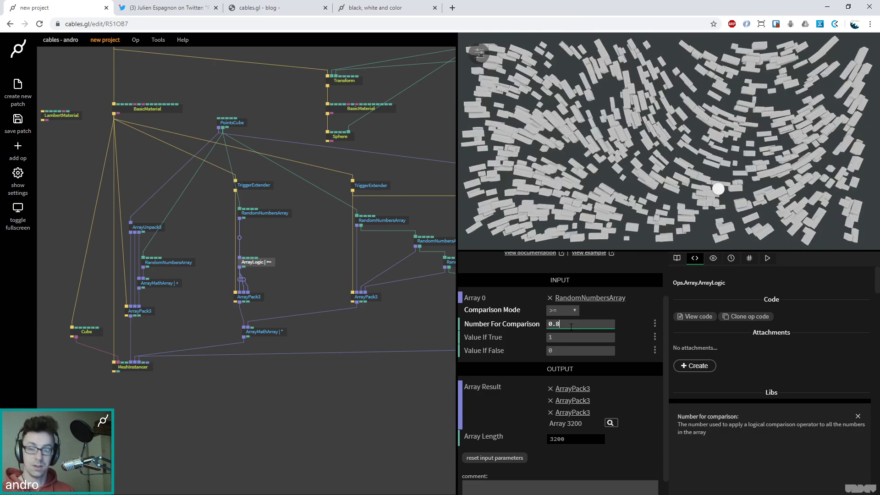
key(BackSpace)
text(9)
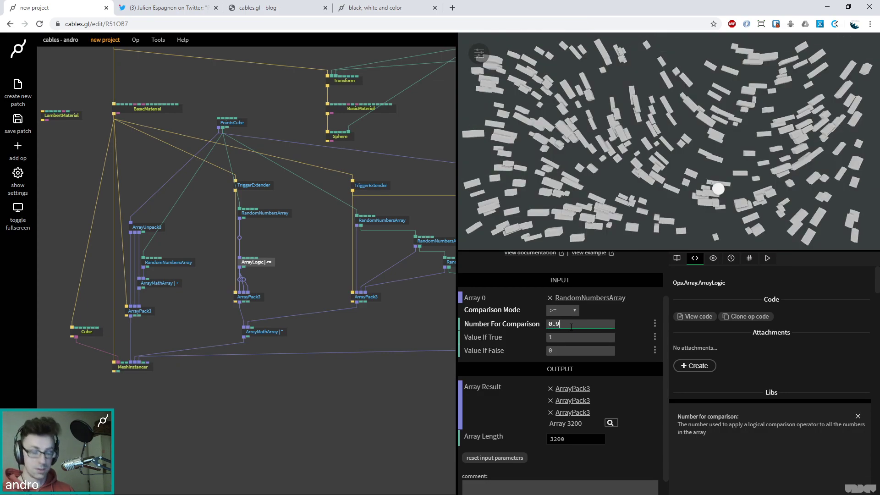
key(BackSpace)
text(1)
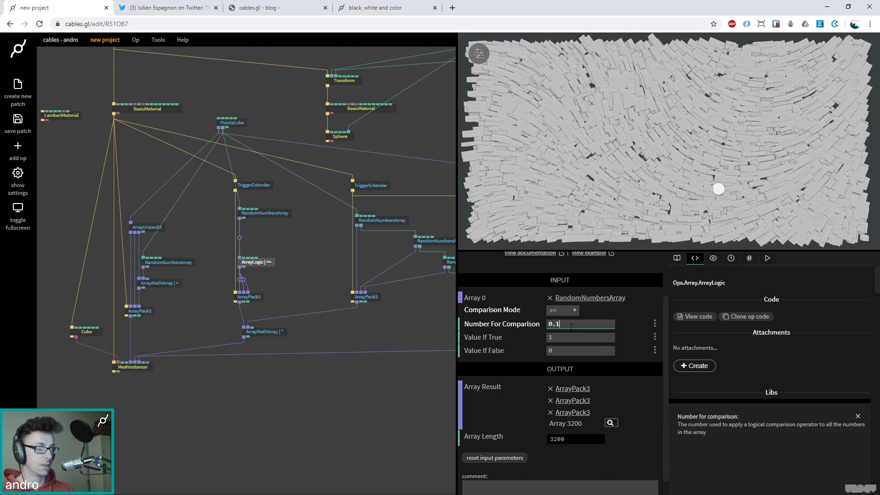
key(BackSpace)
text(2)
text(3)
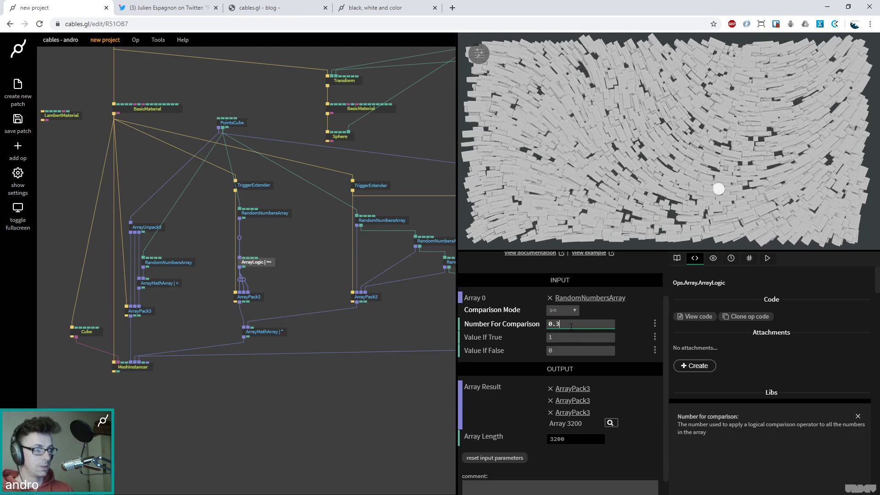
key(BackSpace)
text(2)
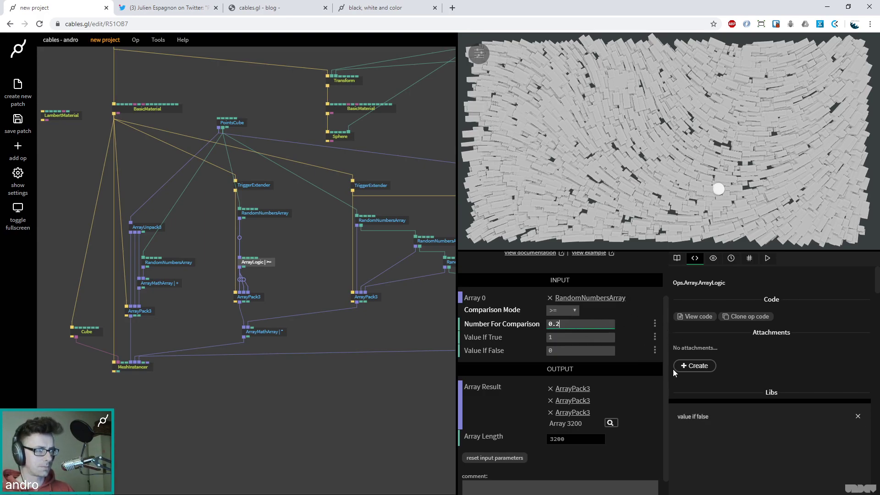
Step: Keep the ArrayLogic comparison mode at >= and set its number for comparison to 0.35
click(562, 312)
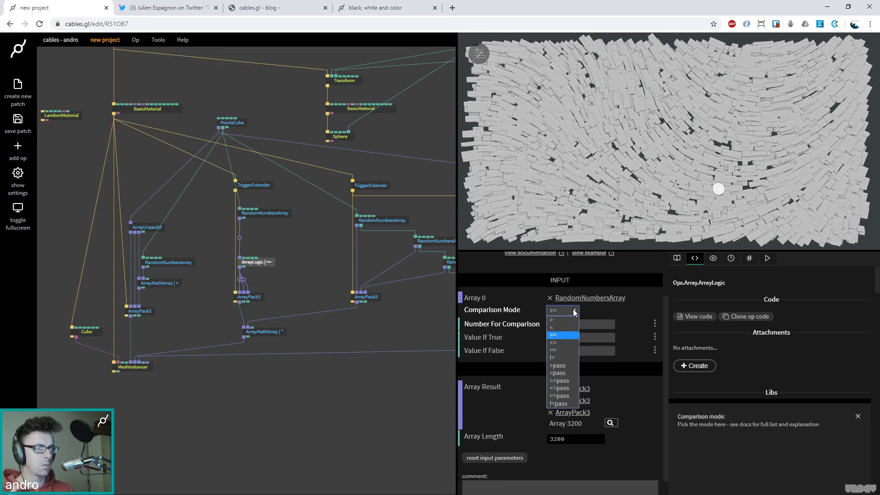
click(598, 320)
click(584, 324)
key(BackSpace)
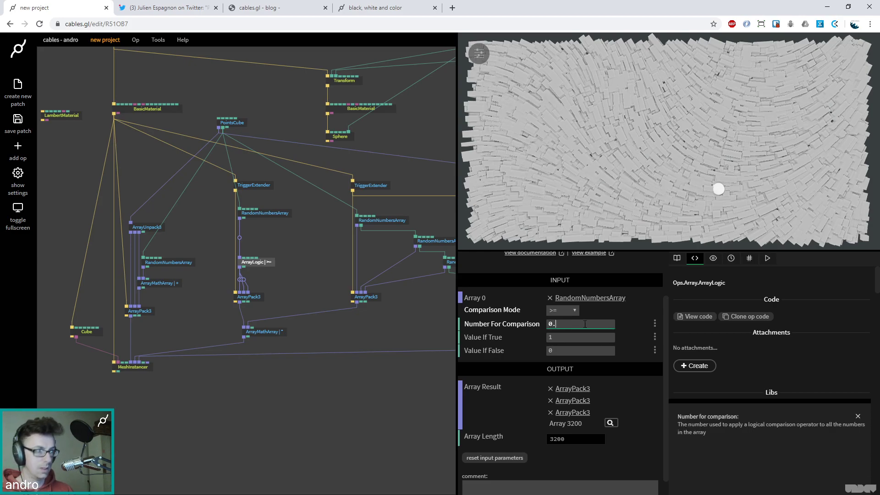
text(35)
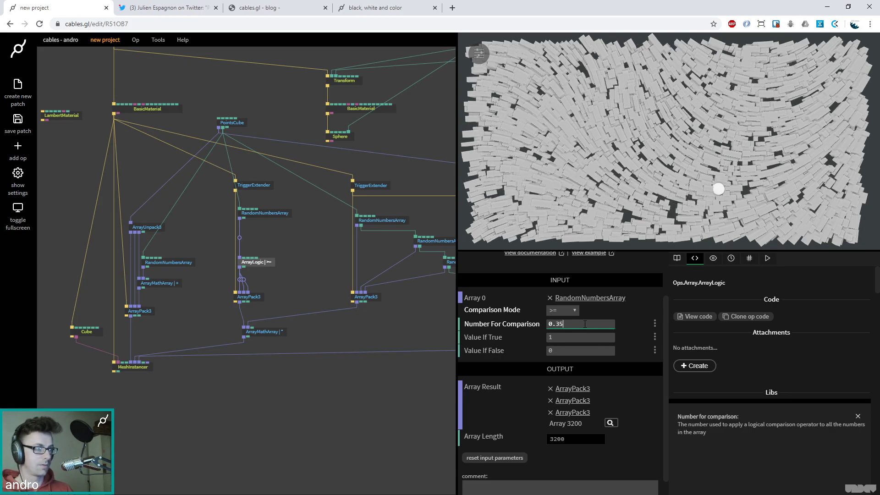
Step: Set the ArrayLogic op's number for comparison to 0.5
key(BackSpace)
key(BackSpace)
text(5)
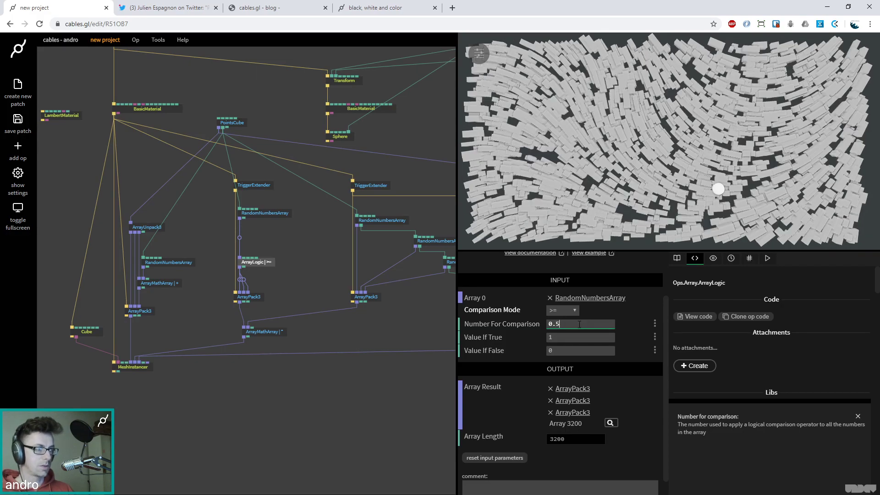
Step: Try the >=pass comparison mode on the ArrayLogic op and switch it back to >=
click(562, 311)
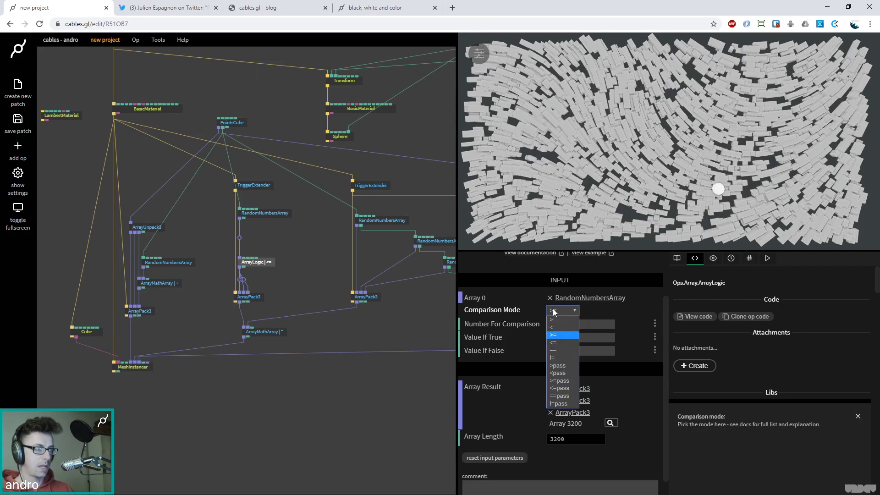
click(560, 381)
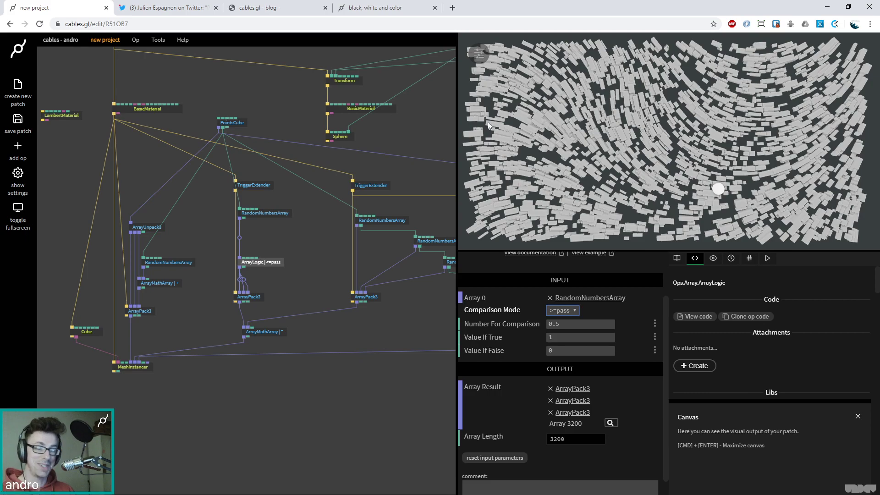
scroll(388, 266, right, 2)
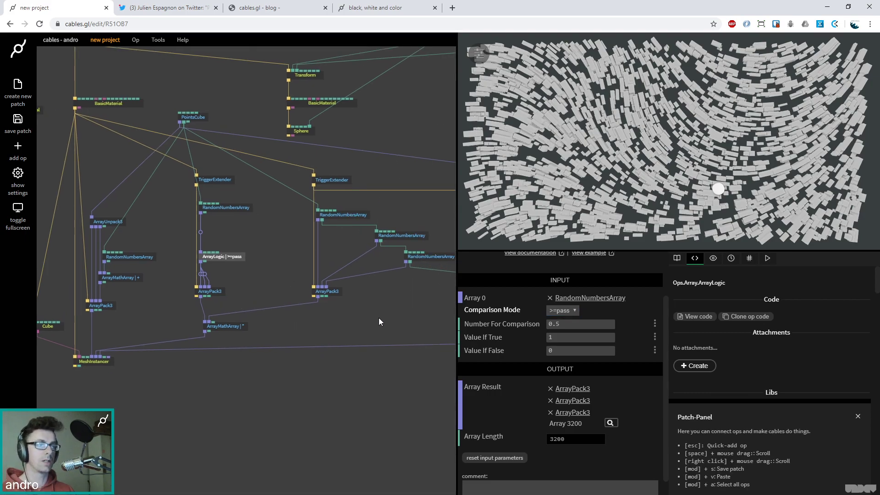
click(566, 311)
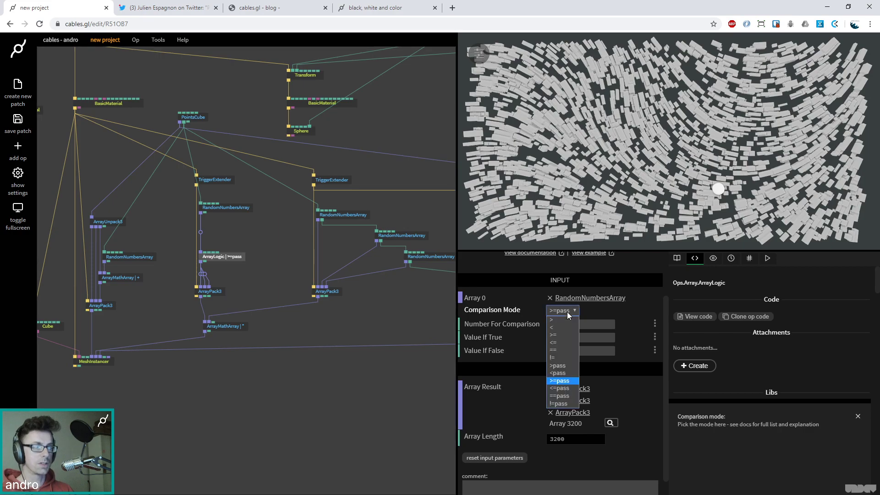
click(563, 334)
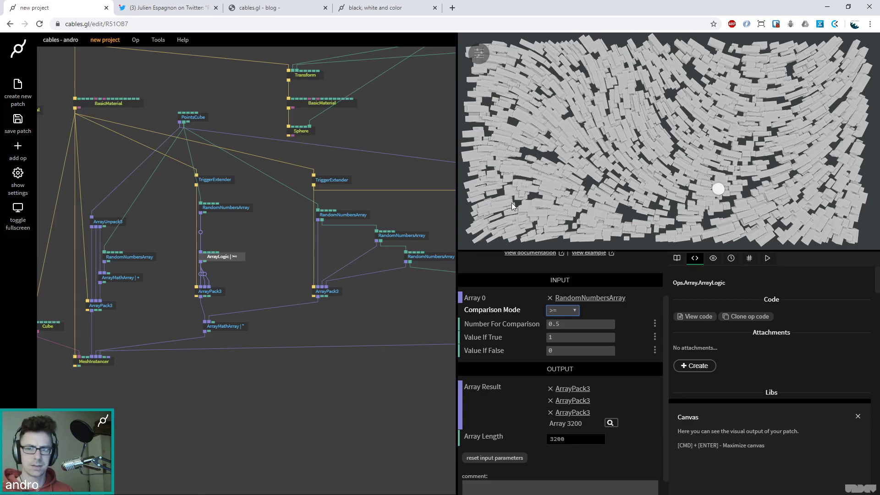
Step: Move the LambertMaterial op aside and add a second BasicMaterial op linked to the Scale op's trigger output
drag(145, 330, 279, 416)
drag(146, 205, 84, 157)
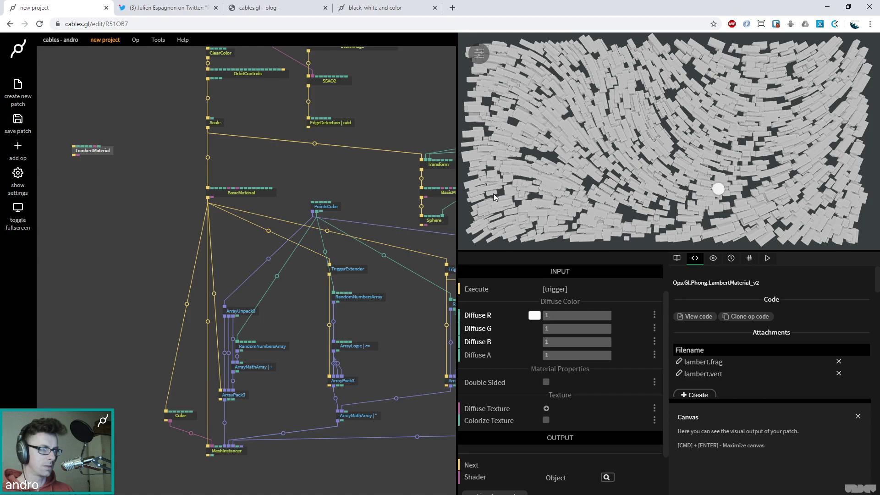
click(177, 186)
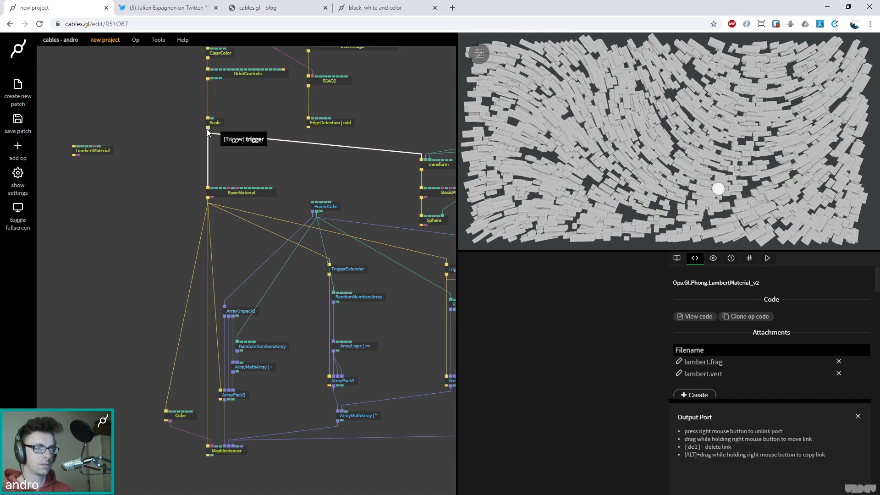
key(Escape)
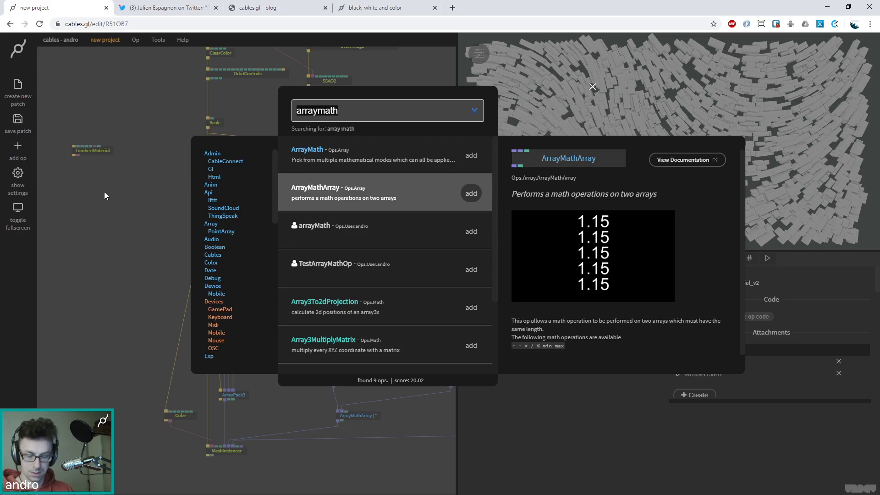
text(basi)
key(Return)
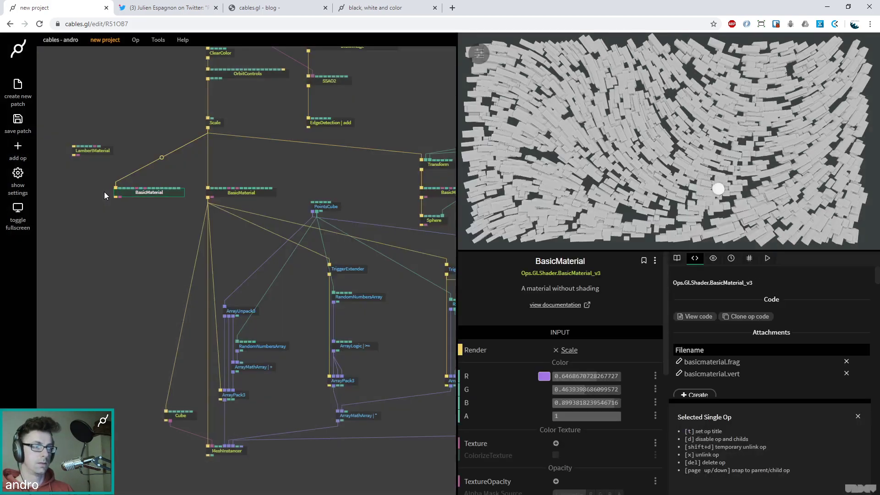
Step: Add a Rectangle op linked to the new BasicMaterial's trigger output
drag(114, 197, 109, 237)
text(rect)
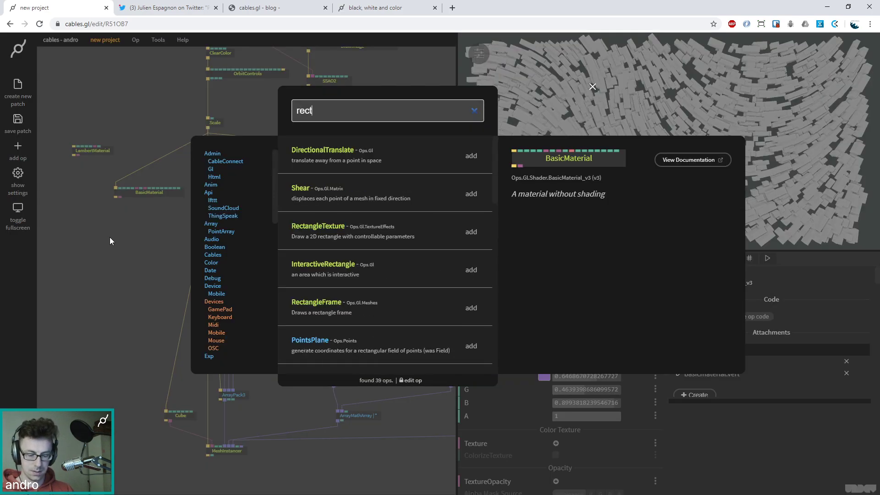
key(Return)
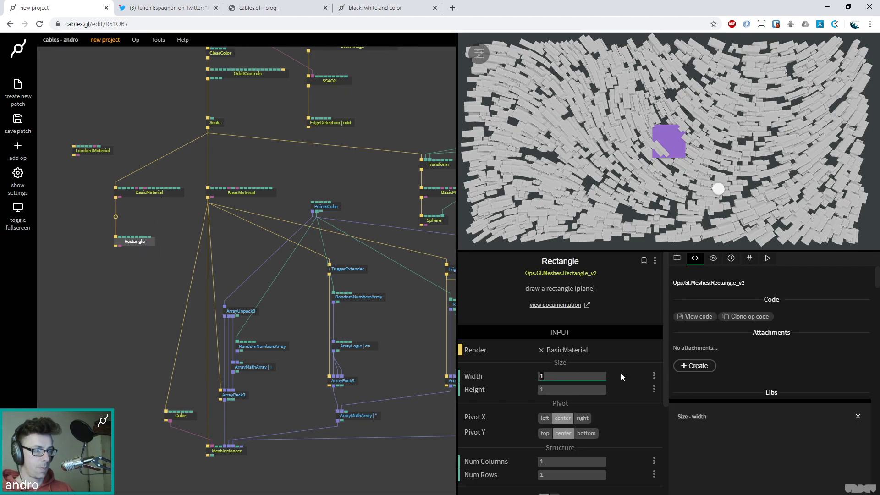
Step: Size the Rectangle to cover the area behind the cubes, with width 12 and height 6
drag(580, 374, 637, 375)
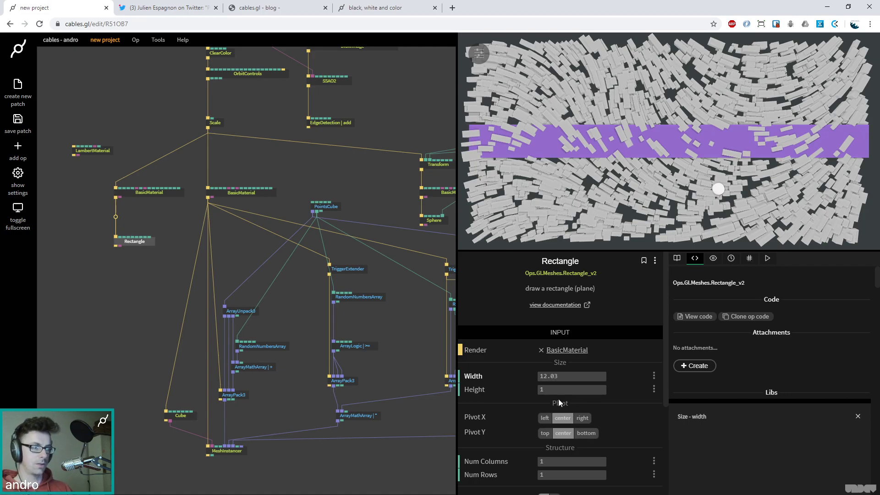
drag(561, 395, 588, 395)
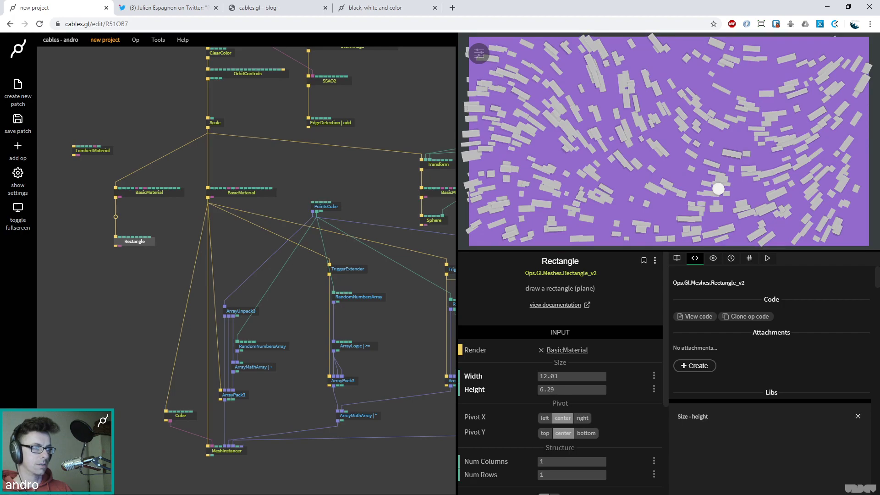
click(555, 376)
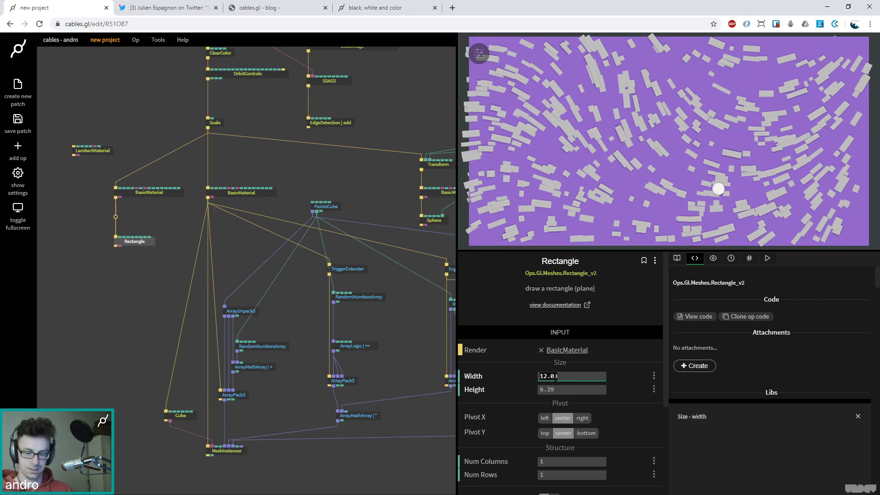
text(13)
key(BackSpace)
text(2)
key(Tab)
text(6)
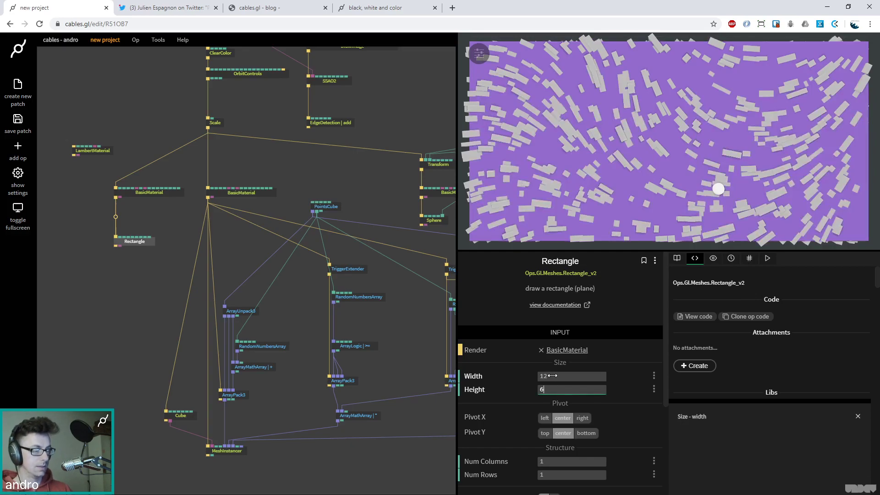
Step: Insert a Transform op on the link between the new BasicMaterial and the Rectangle
click(114, 217)
text(trans)
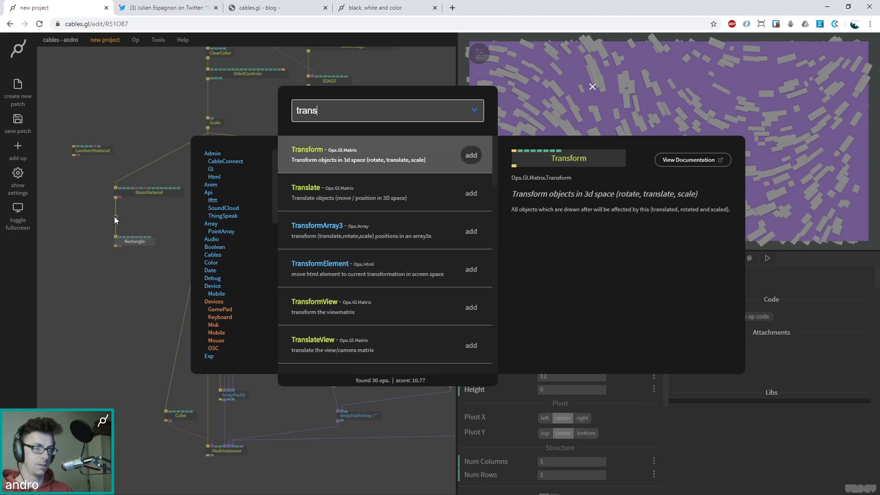
key(Return)
Step: Push the Rectangle back behind the cubes by setting its Transform's PosZ to -0.28, checking the depth from the side
drag(548, 405, 530, 405)
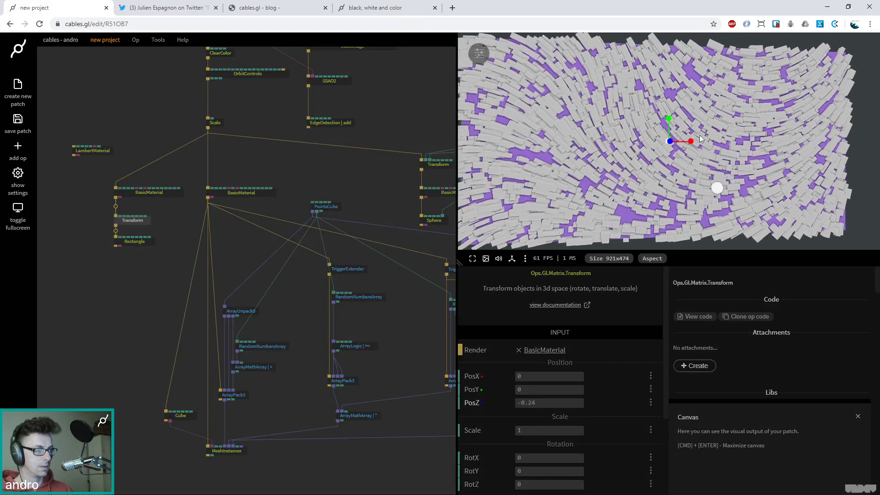
drag(715, 165, 700, 189)
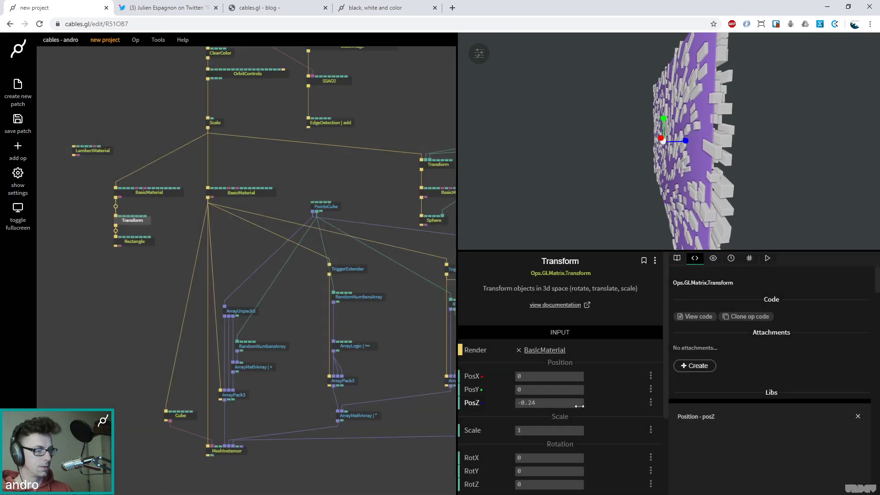
drag(579, 406, 574, 406)
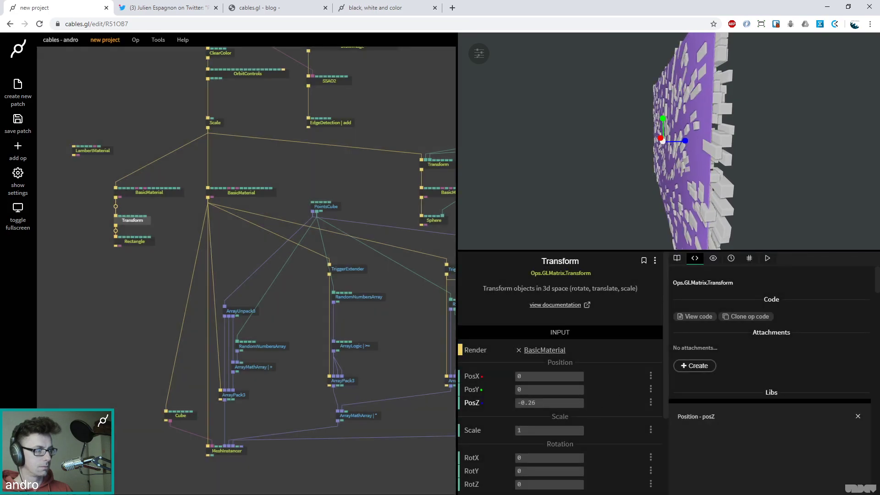
drag(549, 402, 548, 403)
drag(697, 147, 610, 151)
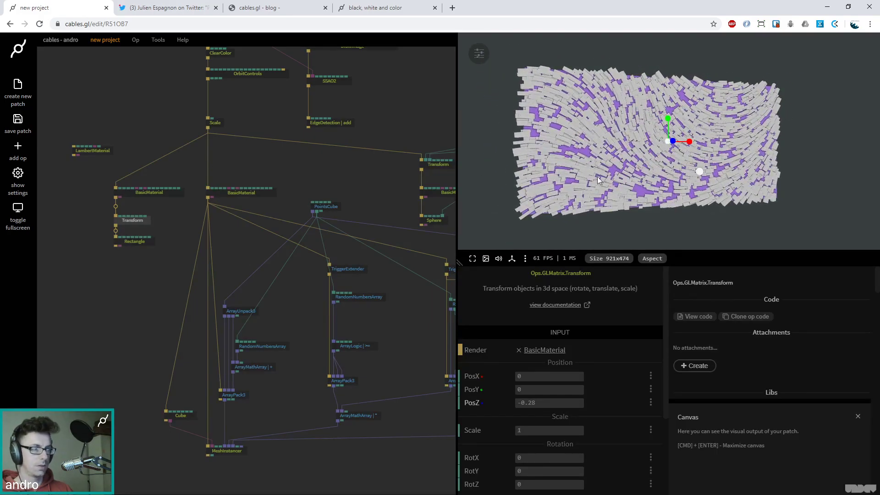
scroll(612, 171, up, 3)
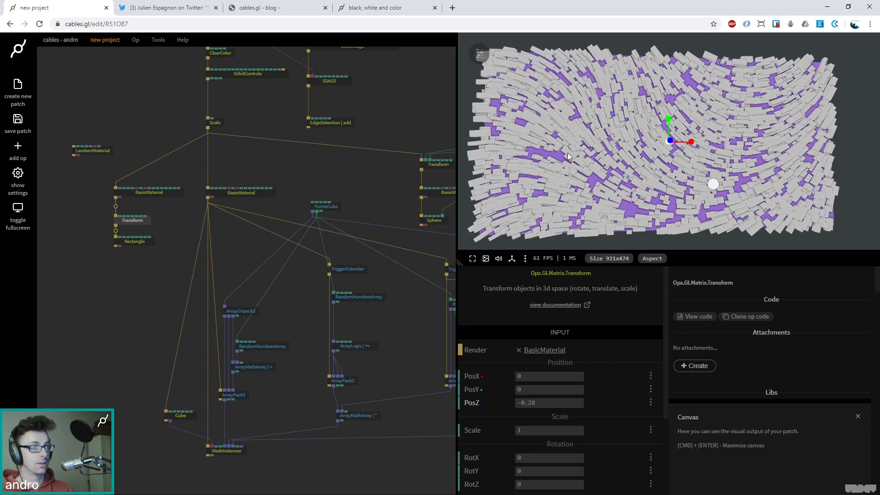
Step: Delete the unused LambertMaterial op from the patch
click(145, 170)
drag(103, 151, 183, 202)
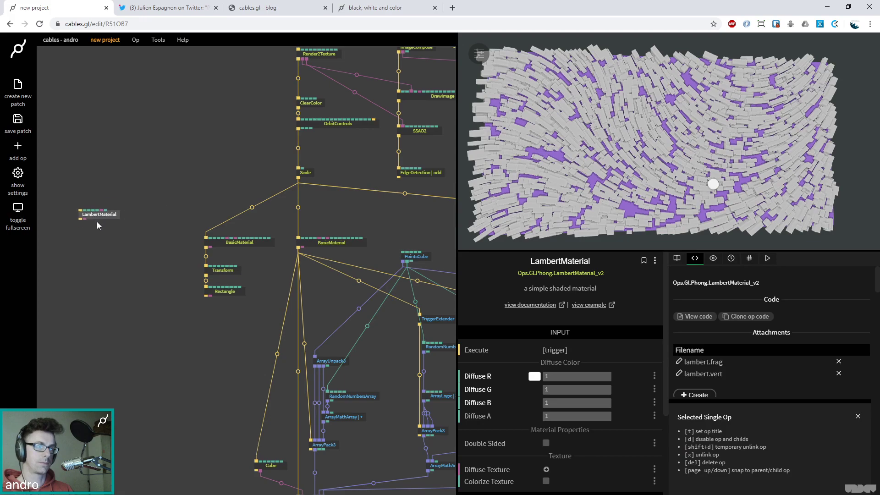
key(Delete)
Step: Add an HSBtoRGB op to the patch near the background rectangle's material
key(Escape)
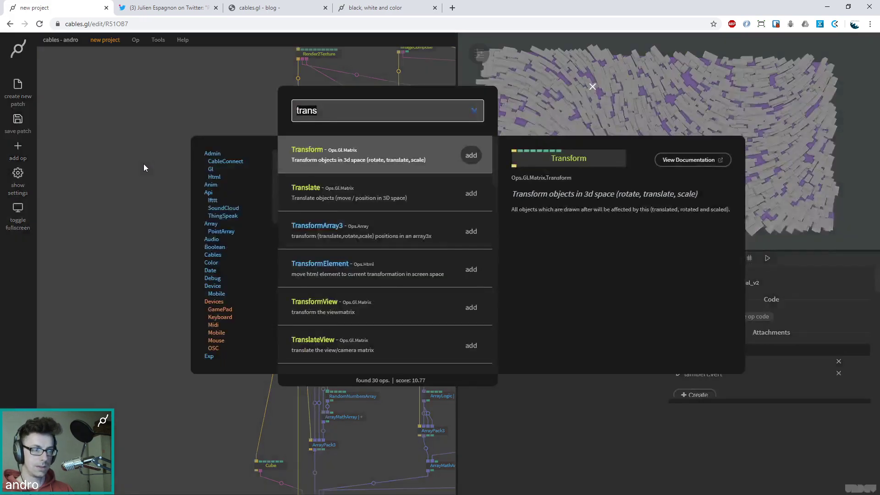
text(hsb)
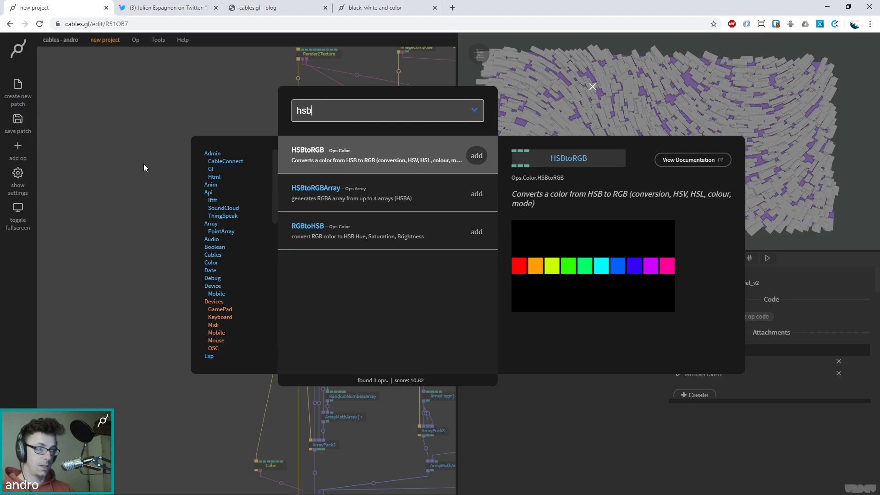
key(Return)
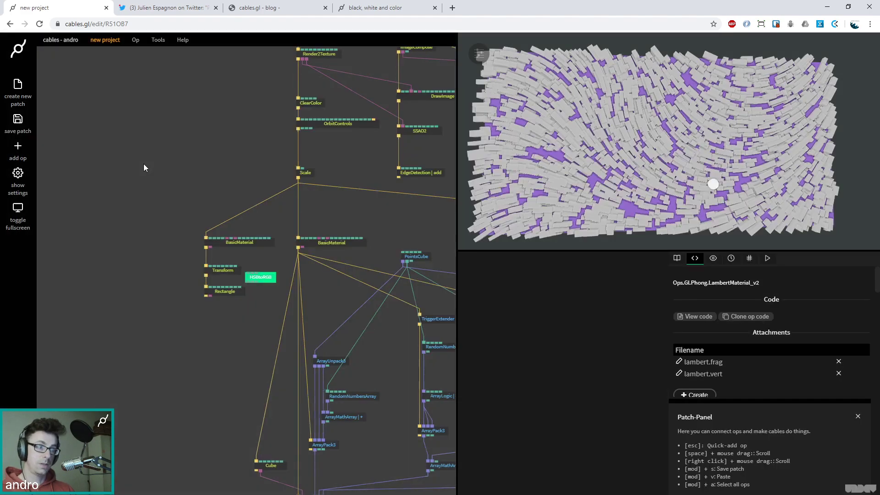
Step: Place the HSBtoRGB op, link its R, G and B outputs to the cubes' BasicMaterial, and set Hue to 0.465
drag(264, 283, 202, 158)
drag(285, 200, 348, 206)
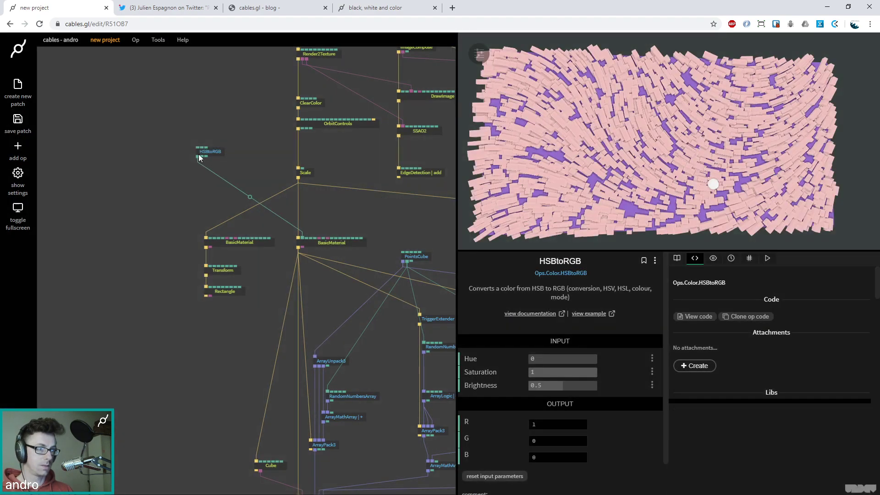
drag(202, 156, 349, 174)
drag(205, 156, 345, 188)
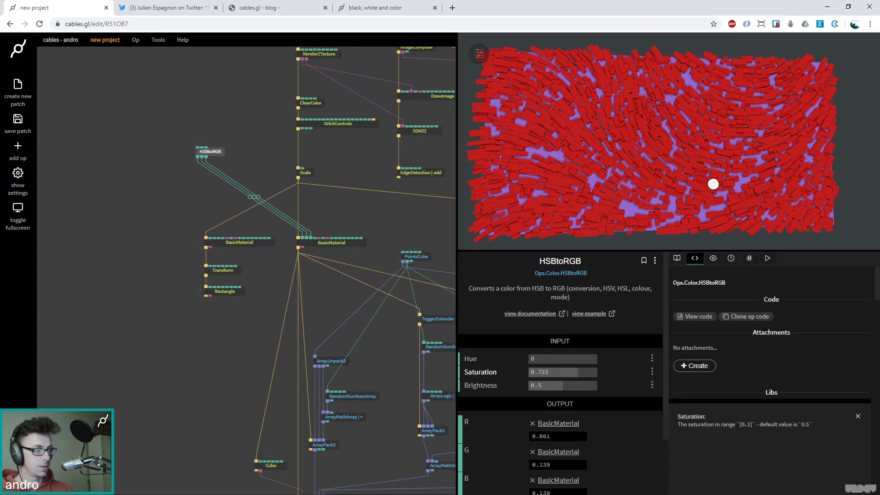
drag(560, 356, 611, 356)
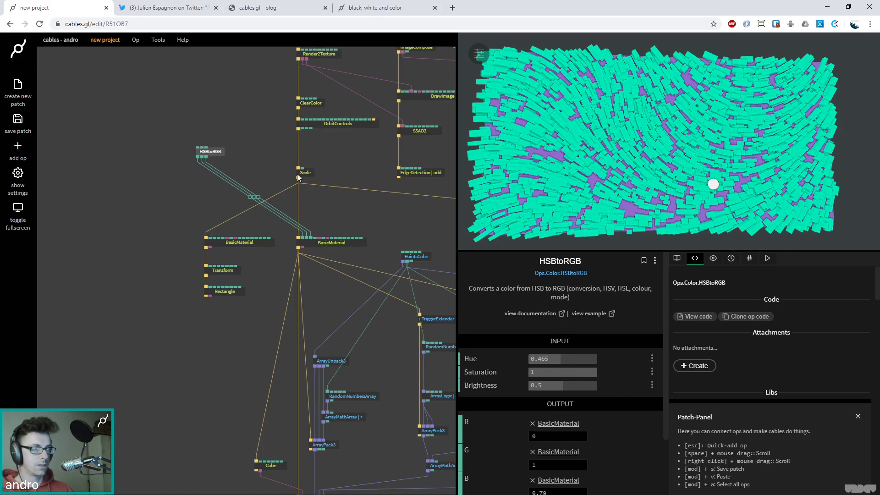
Step: Link the R, G and B outputs of HSBtoRGB to the BasicMaterial above the Rectangle op
click(235, 244)
click(322, 243)
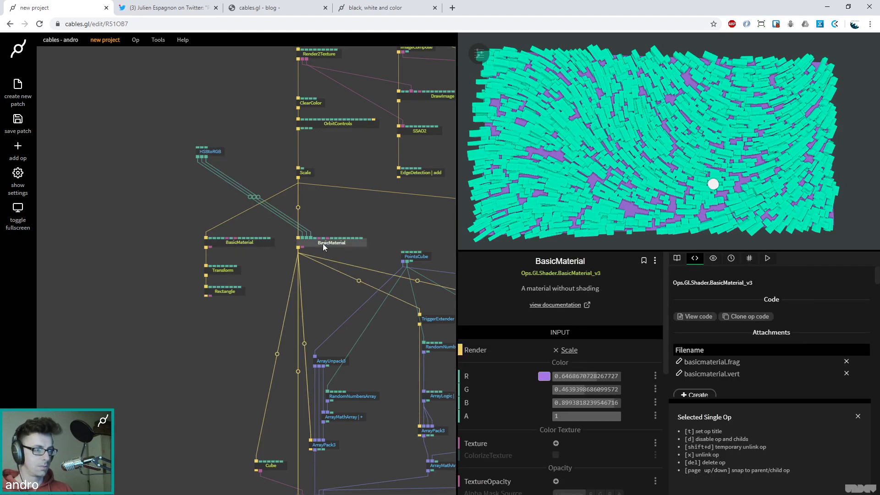
drag(197, 157, 181, 206)
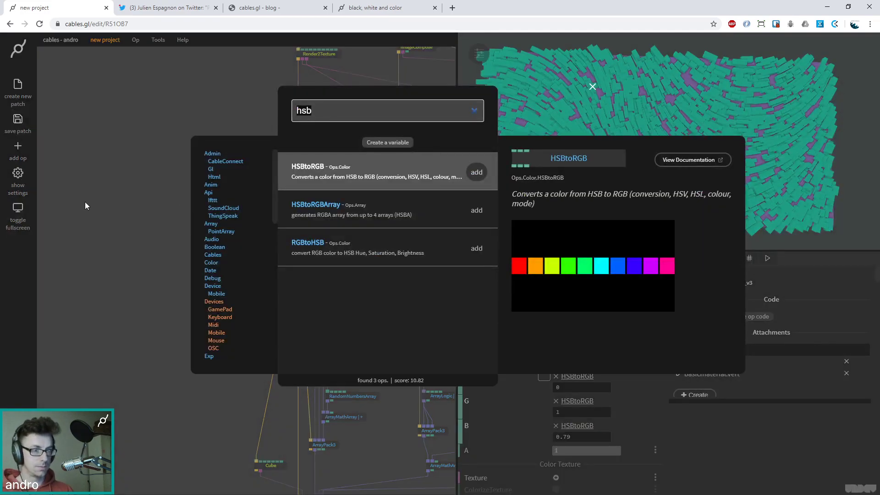
key(Escape)
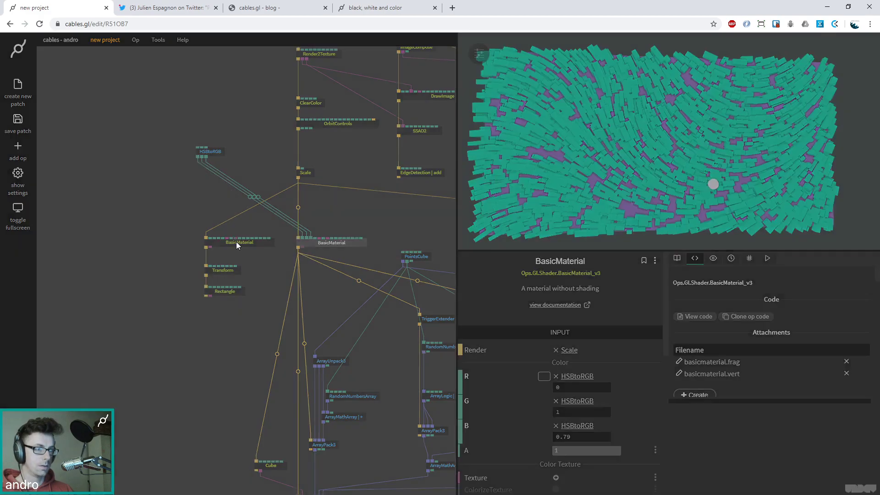
drag(236, 239, 234, 149)
click(294, 185)
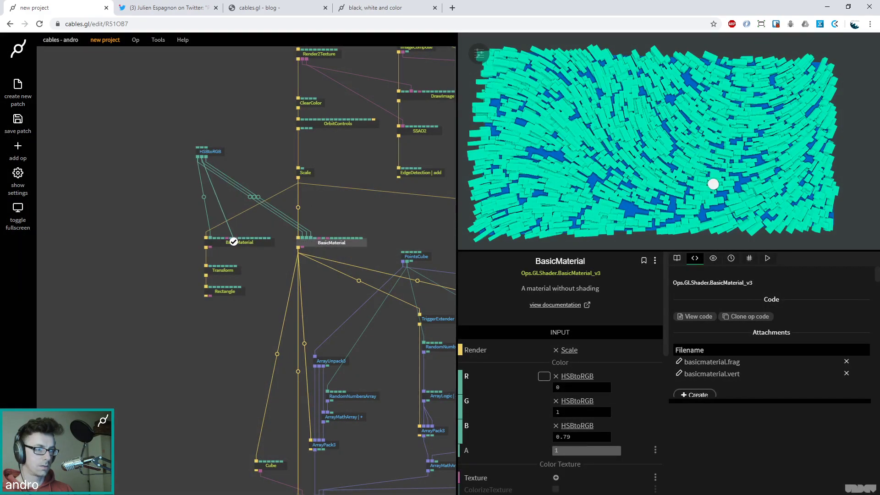
drag(232, 239, 236, 240)
drag(247, 184, 247, 185)
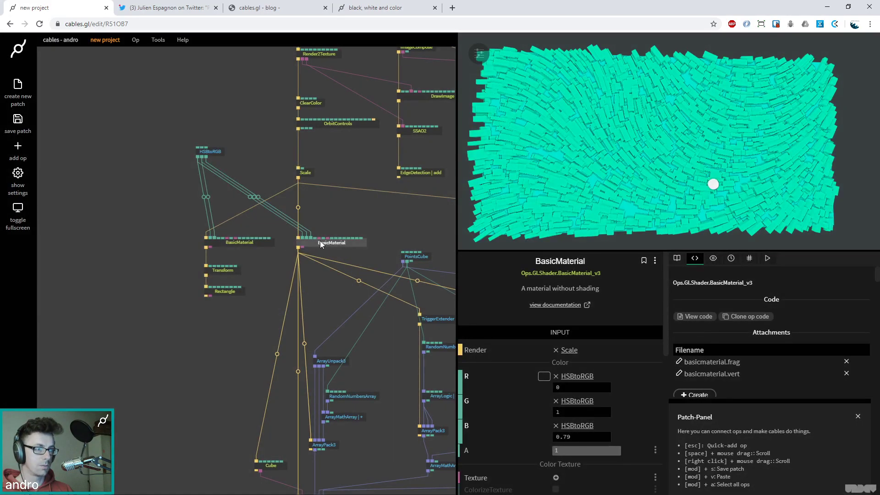
drag(321, 238, 238, 242)
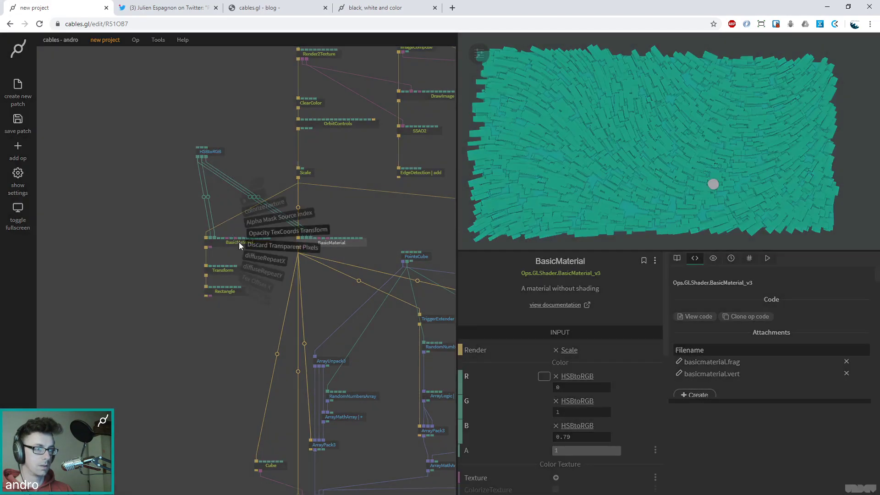
click(256, 184)
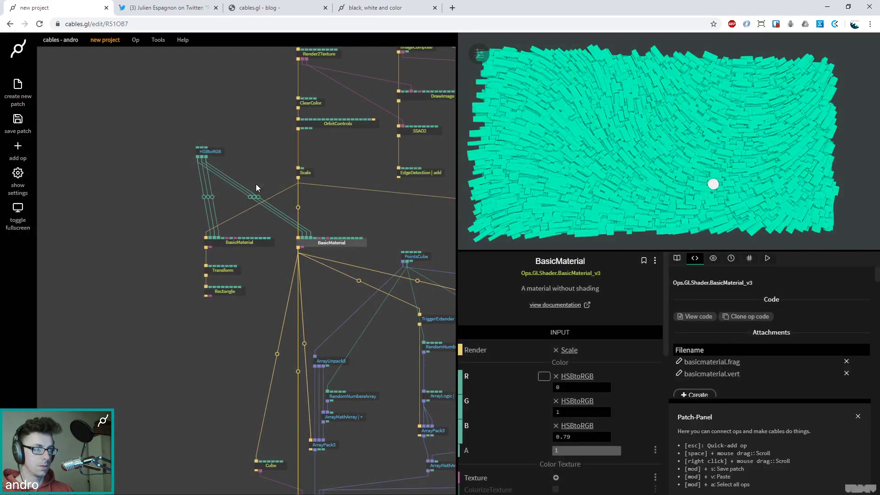
Step: Insert a Sum op into the R link feeding the rectangle's BasicMaterial, with Number2 set to 0.1
click(204, 201)
text(sum)
key(Return)
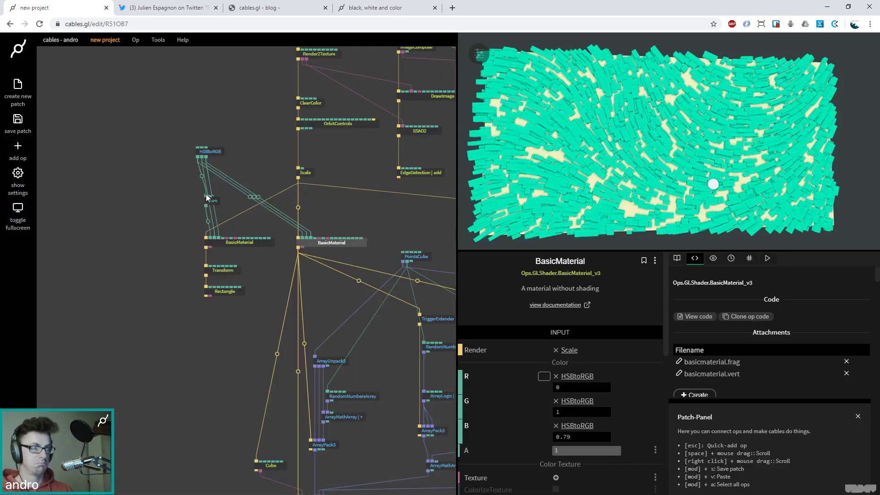
click(571, 375)
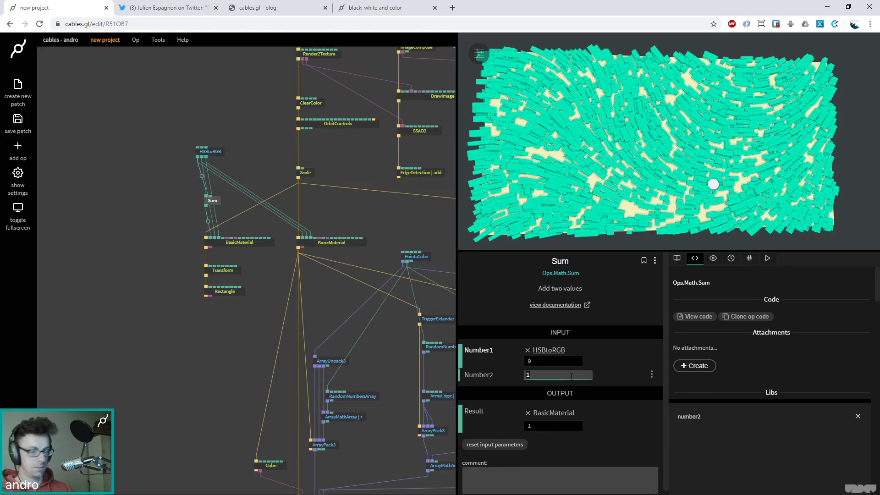
text(0.)
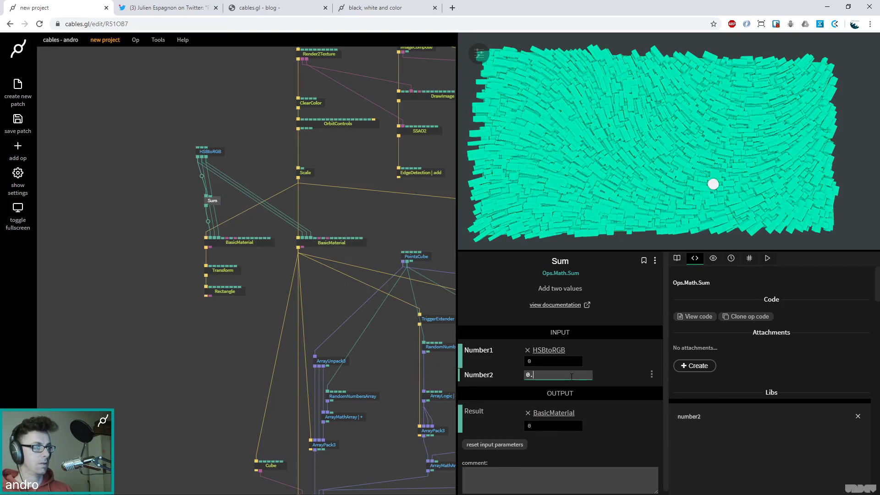
click(226, 247)
drag(212, 200, 173, 201)
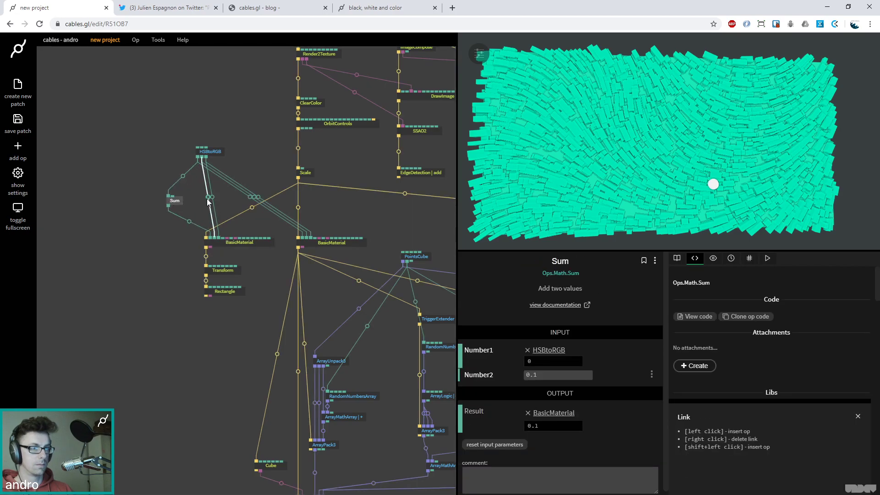
Step: Insert Sum ops into the G and B links to the rectangle's BasicMaterial and line up all three Sums
click(208, 202)
key(Return)
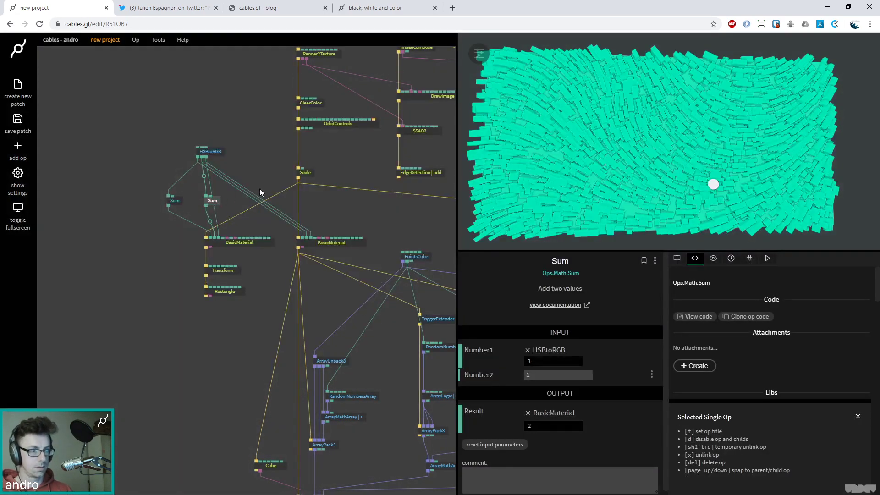
drag(213, 203, 201, 203)
click(212, 197)
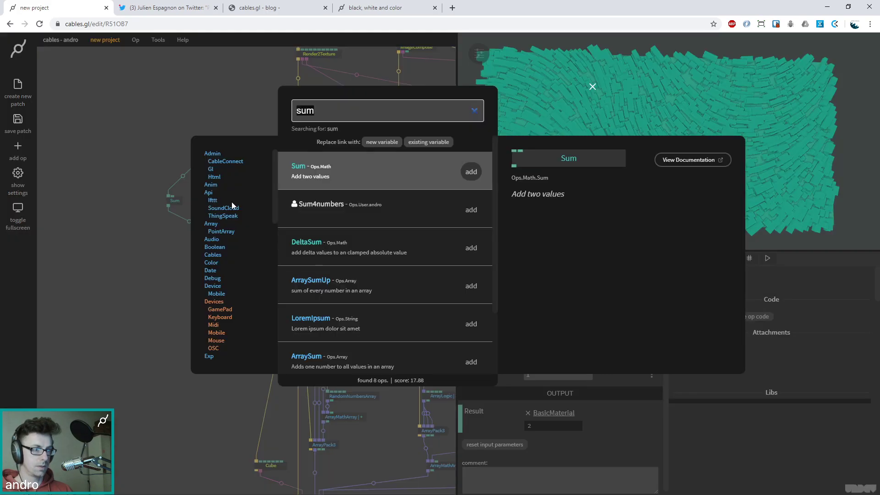
key(Return)
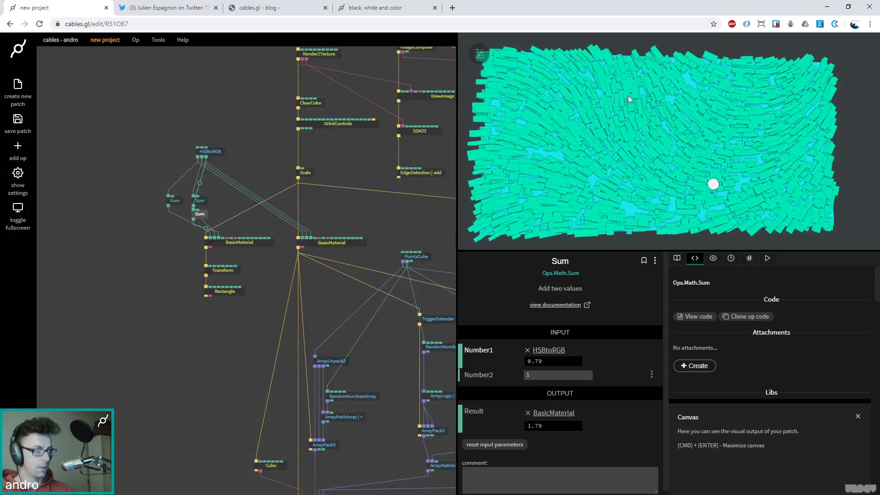
drag(203, 212, 227, 199)
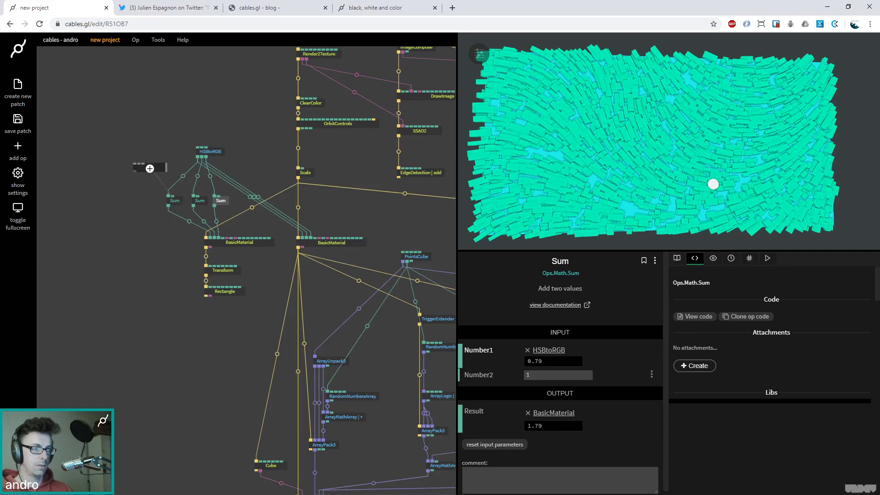
Step: Add a Number op connected to the Number2 input of the Sum op on the R link
key(Escape)
text(number)
key(Down)
key(Down)
key(Down)
key(Down)
key(Return)
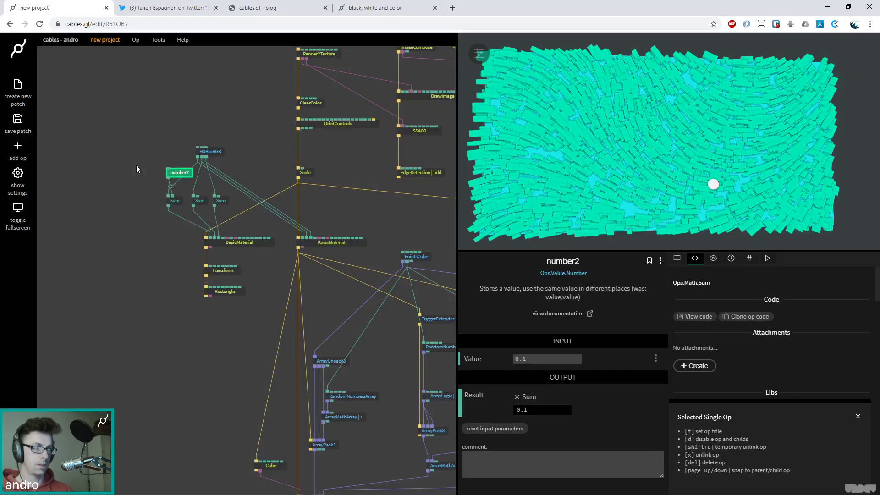
Step: Link the Number op to the Number2 inputs of the other two Sum ops and set its value to 0.1
drag(177, 186, 200, 197)
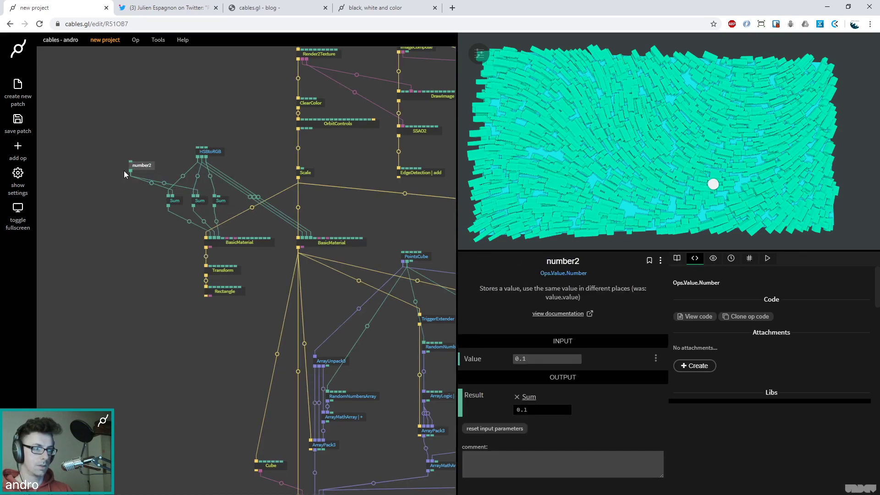
drag(130, 172, 217, 197)
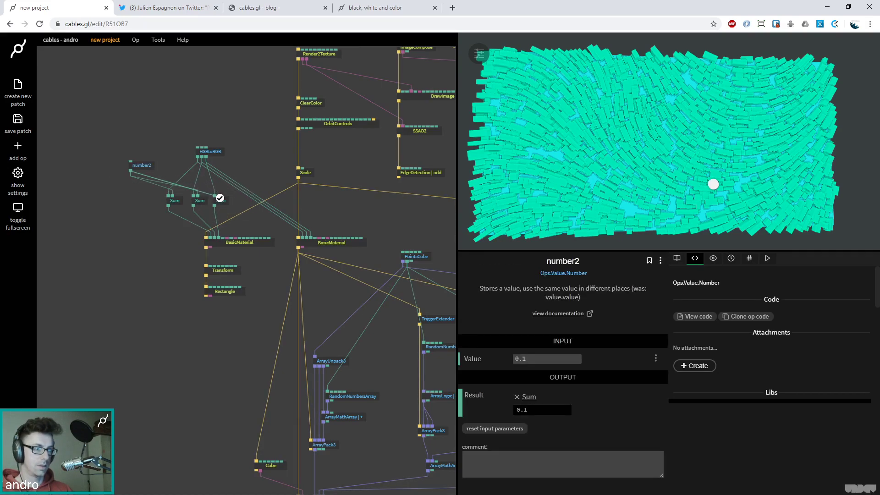
mouse_move(527, 359)
mouse_down()
mouse_move(564, 358)
mouse_move(542, 359)
mouse_up()
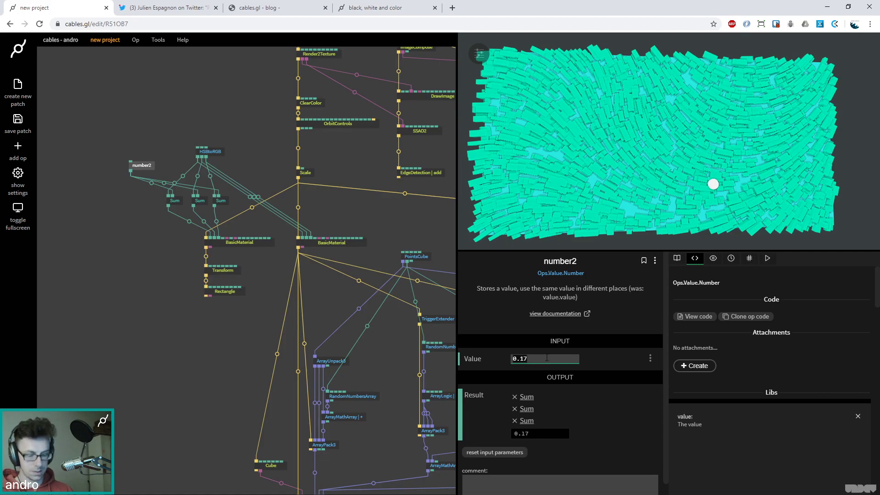
key(BackSpace)
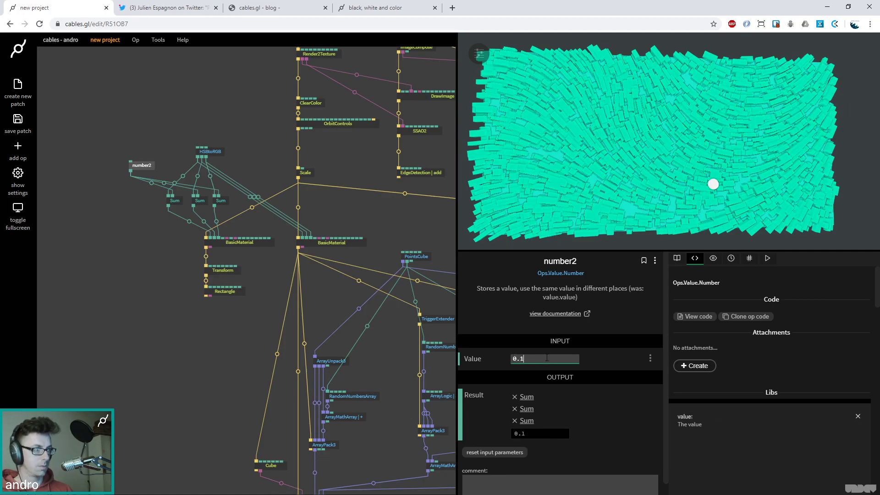
Step: Set the HSBtoRGB Hue to 0.506 and Brightness to 0.82, and adjust the orbit of the rendered view
click(212, 154)
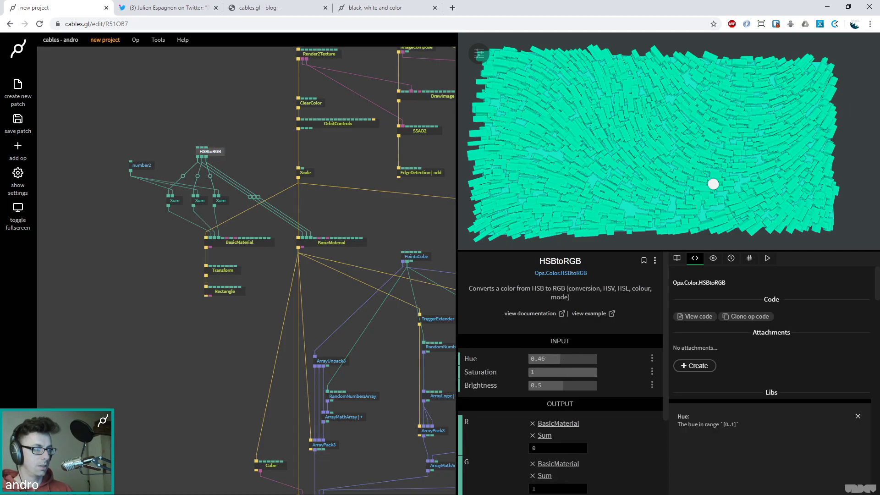
drag(563, 358, 571, 384)
drag(573, 156, 616, 153)
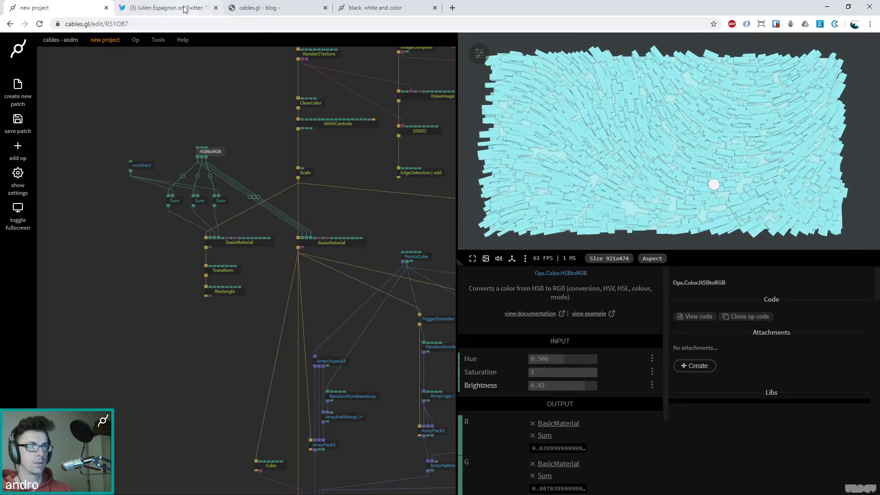
Step: Switch to the reference tweet on Twitter, view its previous rectangle artwork, and return to the cables patch
key(ctrl+Tab)
click(12, 252)
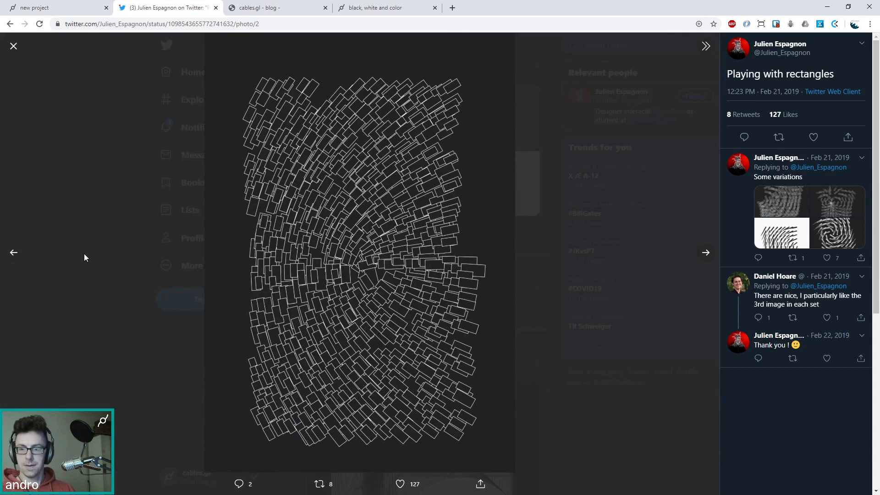
click(58, 9)
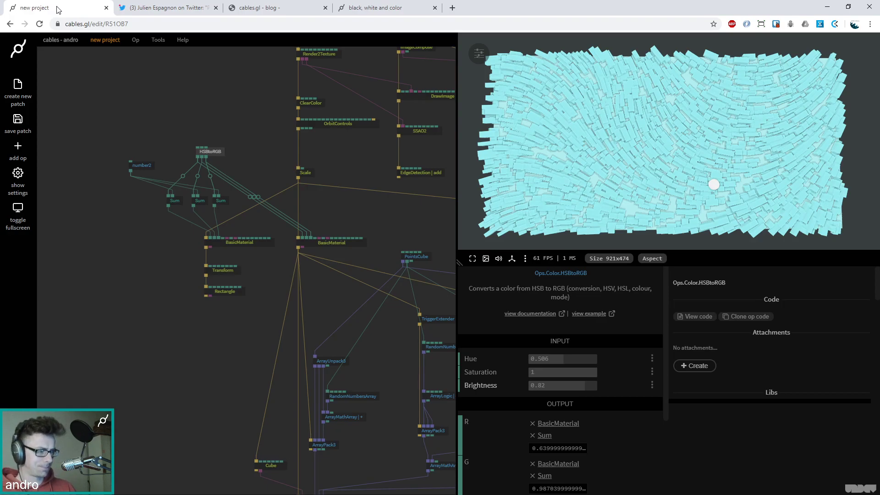
Step: Set Number For Comparison to 0.57 in the ArrayLogic op
scroll(158, 301, down, 5)
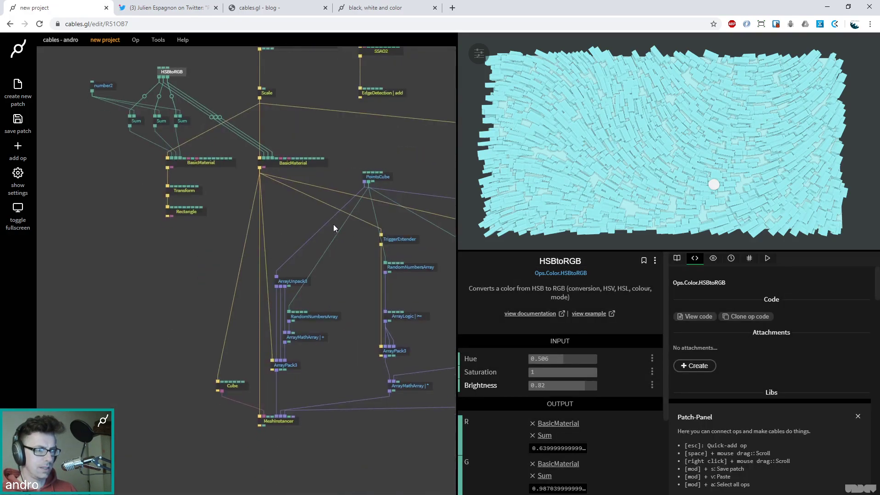
click(361, 296)
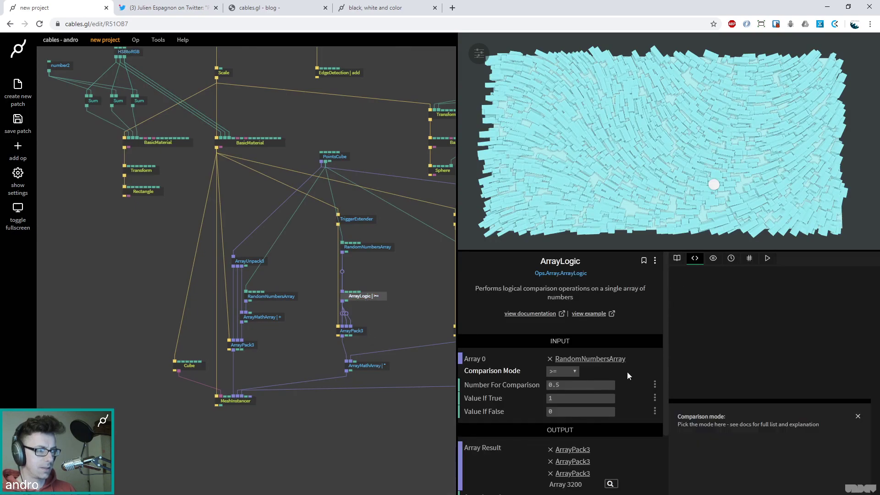
mouse_move(580, 385)
mouse_down()
mouse_move(607, 385)
mouse_move(578, 385)
mouse_move(592, 384)
mouse_up()
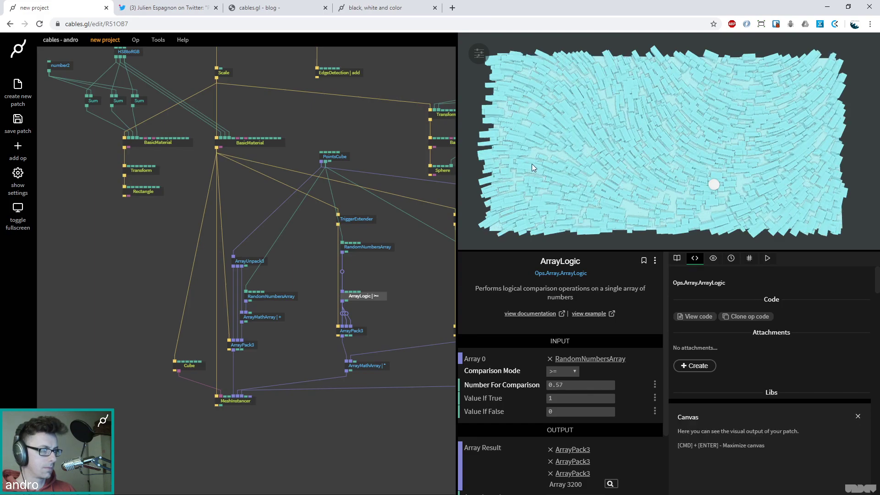
click(386, 211)
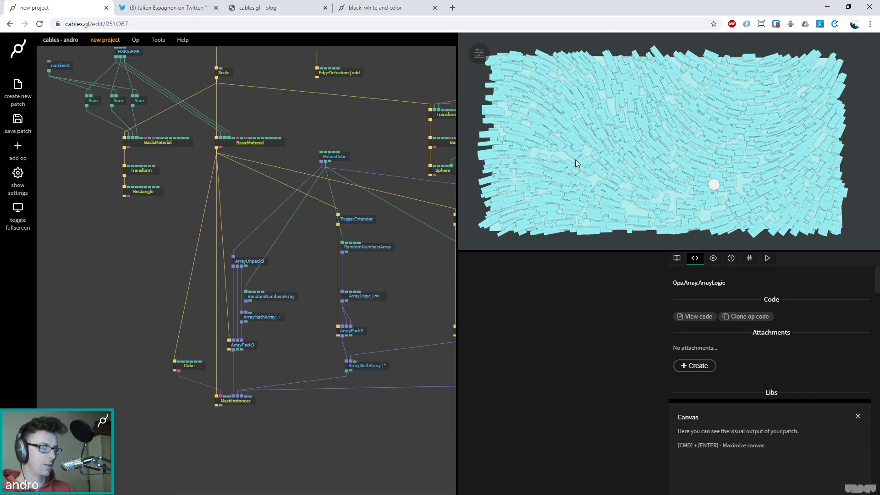
Step: Link the R, G and B outputs of HSBtoRGB to the r, g and b inputs of the ClearColor op
drag(255, 122, 334, 239)
drag(215, 242, 312, 192)
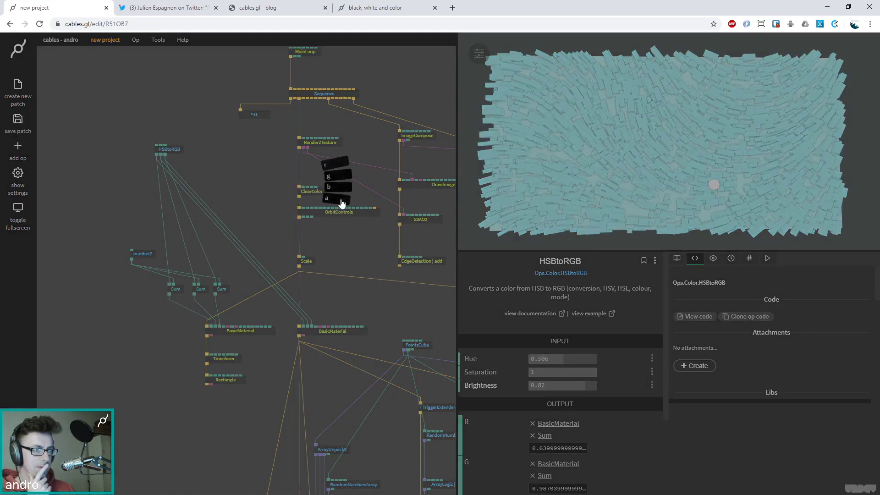
click(338, 172)
drag(163, 158, 307, 189)
click(322, 177)
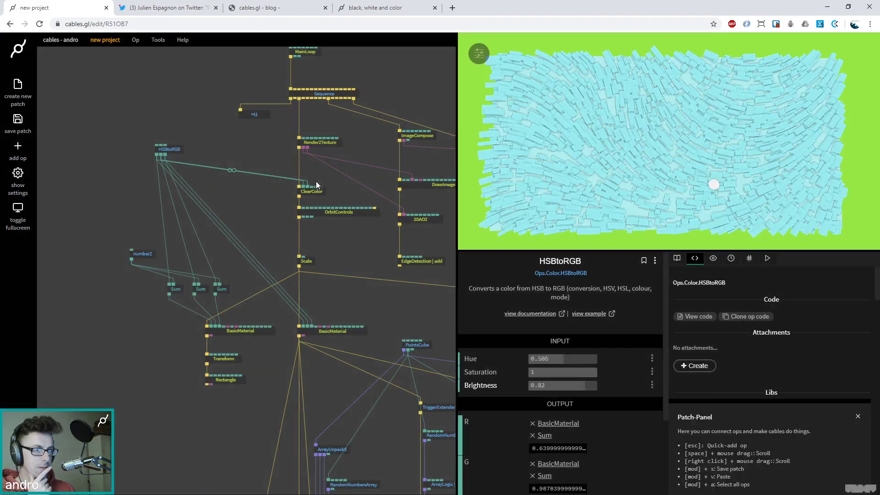
drag(166, 155, 318, 192)
click(339, 185)
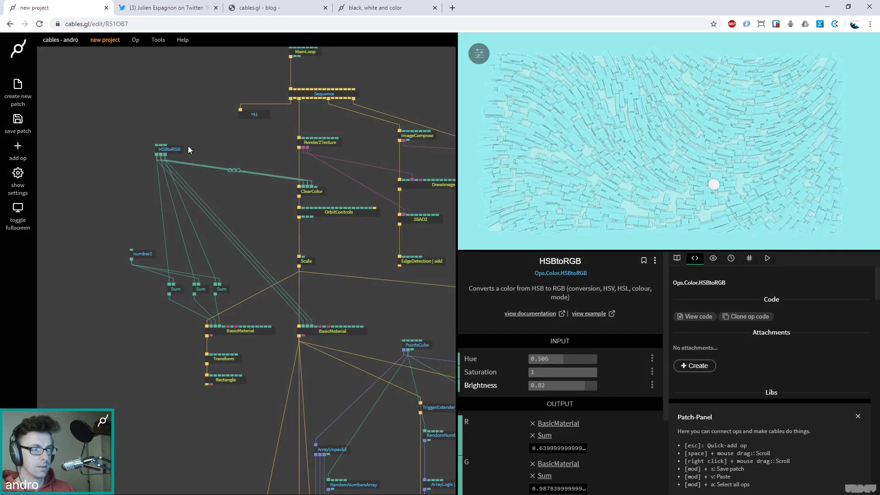
Step: Insert a Sum op into each of the three links between HSBtoRGB and ClearColor, placed side by side
drag(190, 150, 204, 109)
click(242, 148)
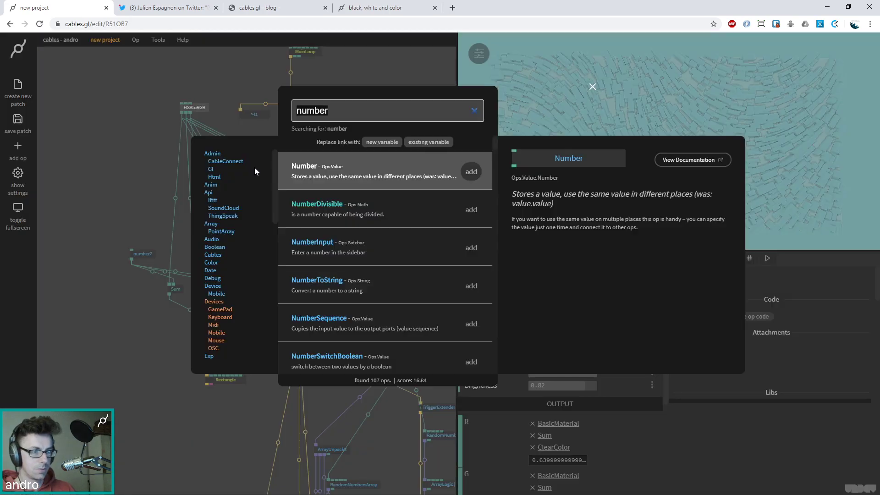
text(sum)
key(Return)
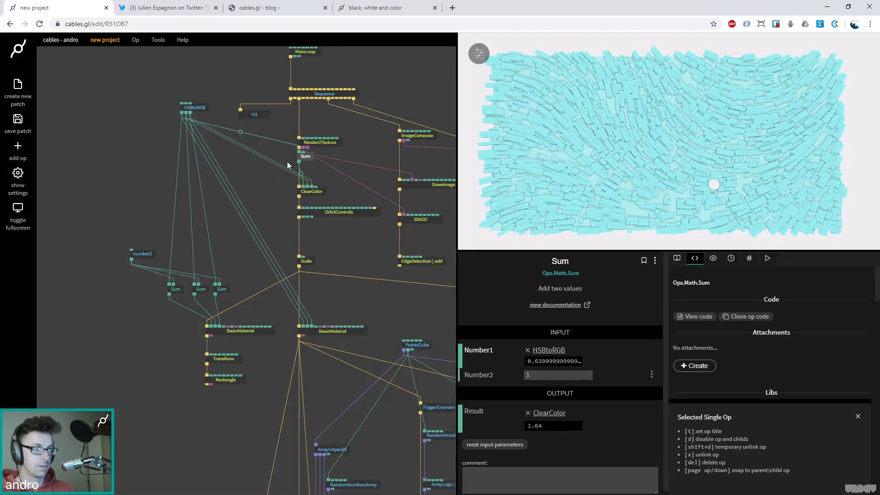
drag(307, 158, 239, 166)
click(246, 150)
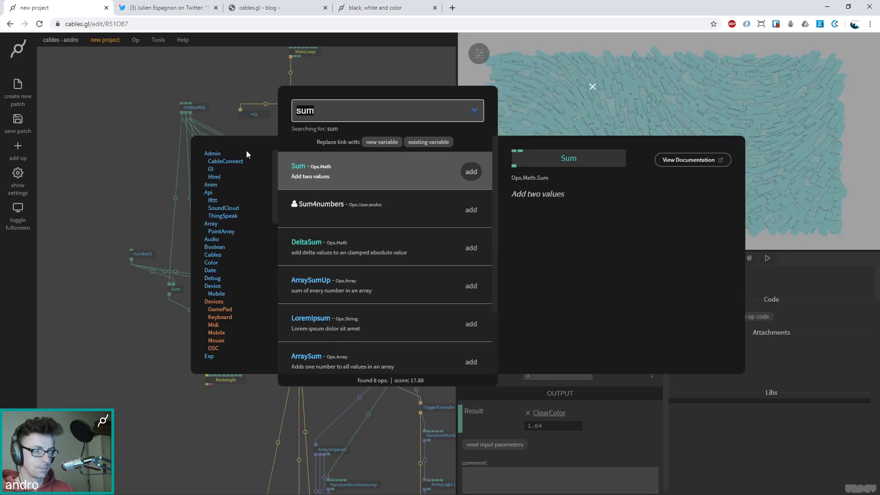
key(Return)
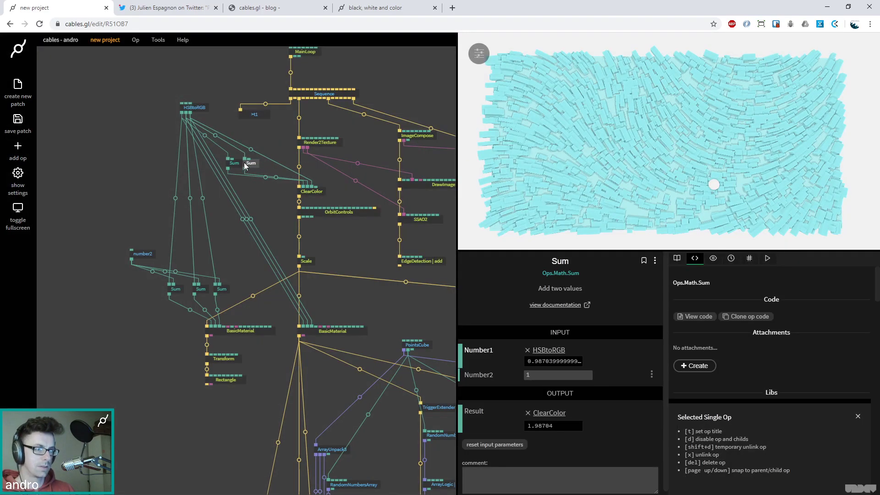
click(253, 152)
key(Return)
drag(312, 158, 268, 165)
Step: Add a Multiply op fed by the result of number2 and set its Number2 to 0.5
click(230, 166)
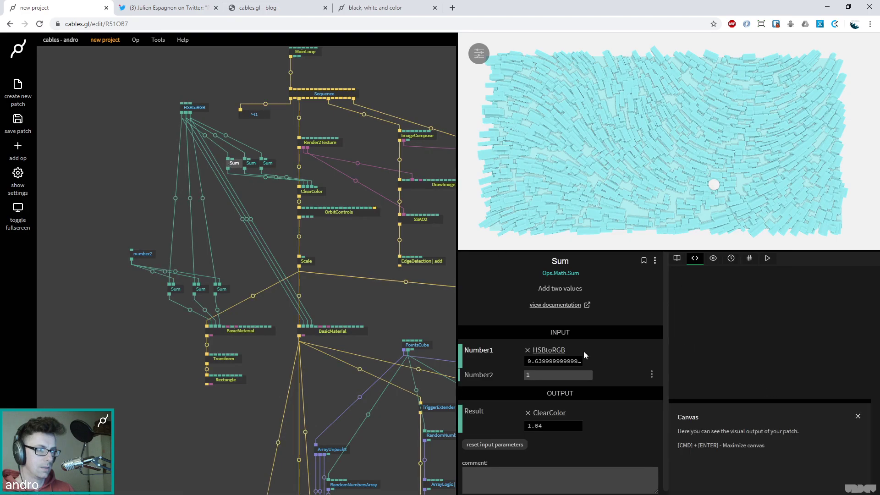
click(150, 255)
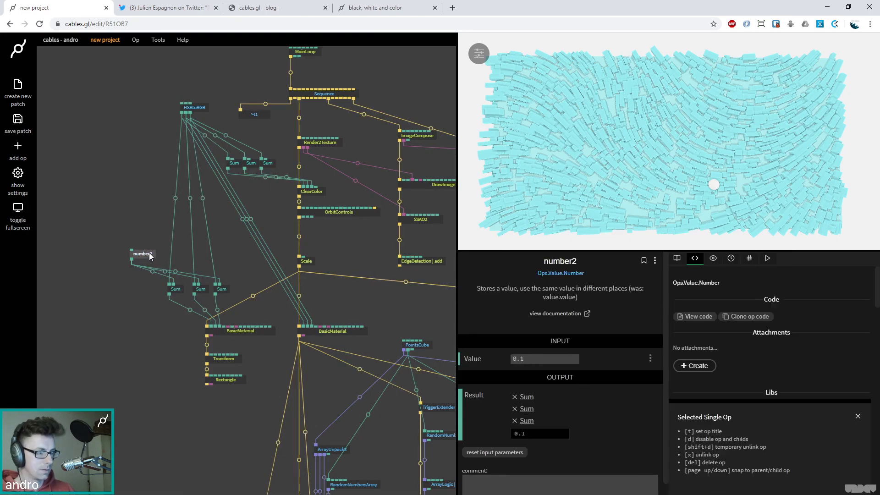
drag(142, 254, 125, 235)
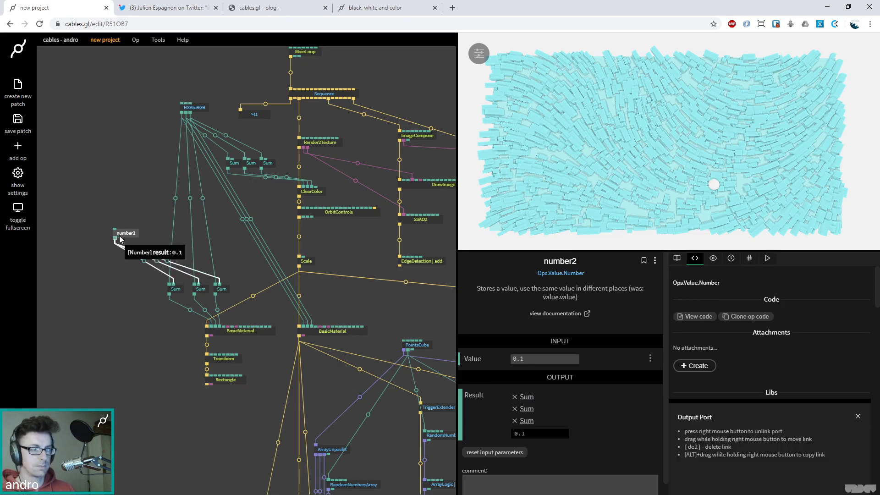
drag(114, 238, 139, 183)
text(mult)
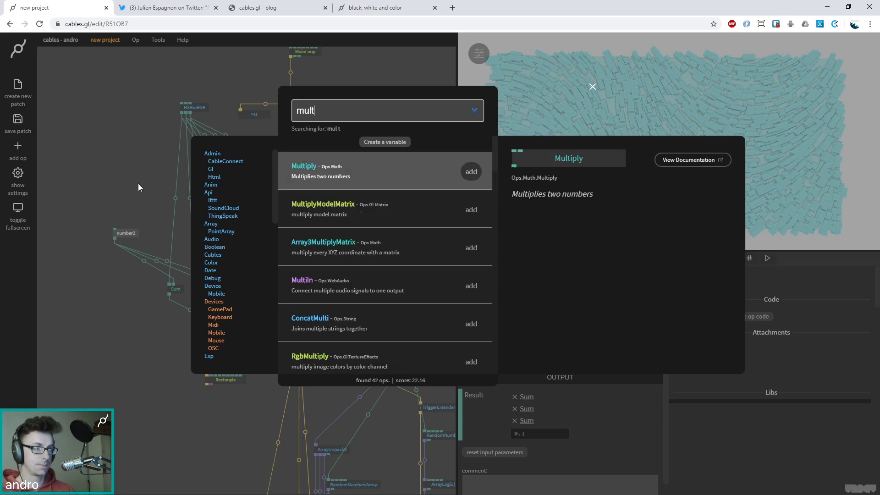
key(Return)
click(557, 375)
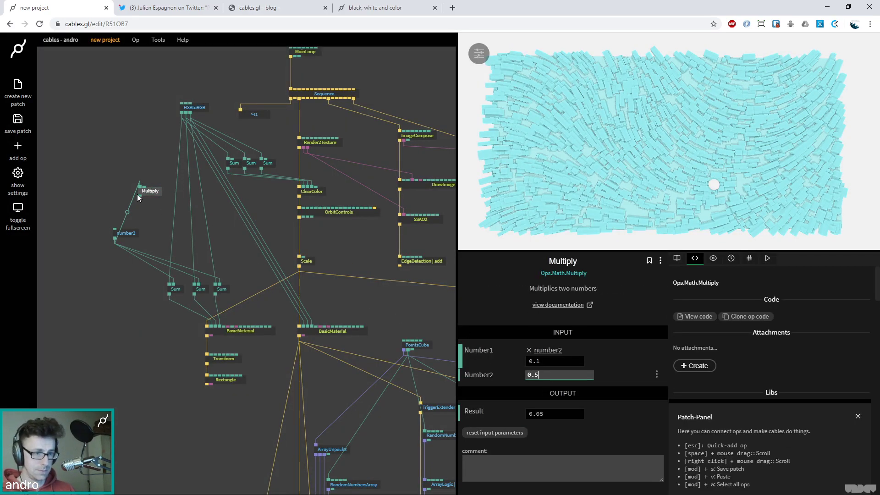
Step: Link the Multiply result to the Number2 inputs of the three ClearColor Sum ops and set the Multiply's Number2 to 1.91
drag(141, 198, 232, 161)
drag(142, 197, 265, 161)
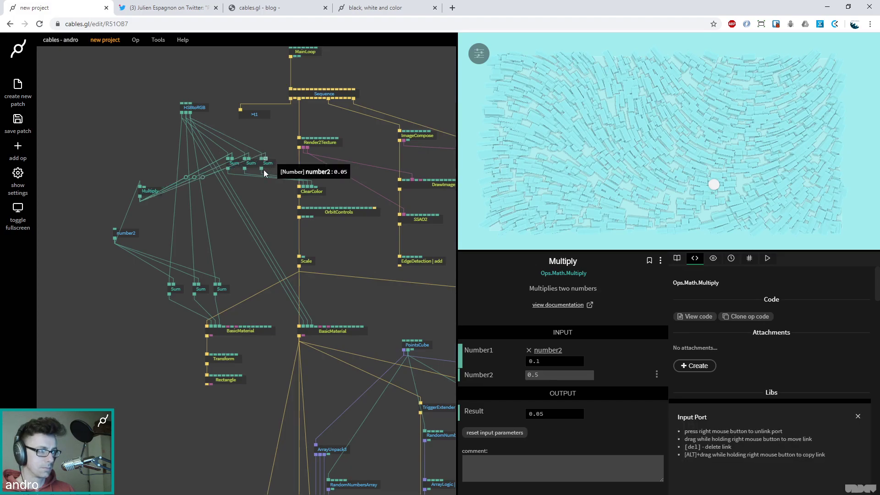
click(153, 194)
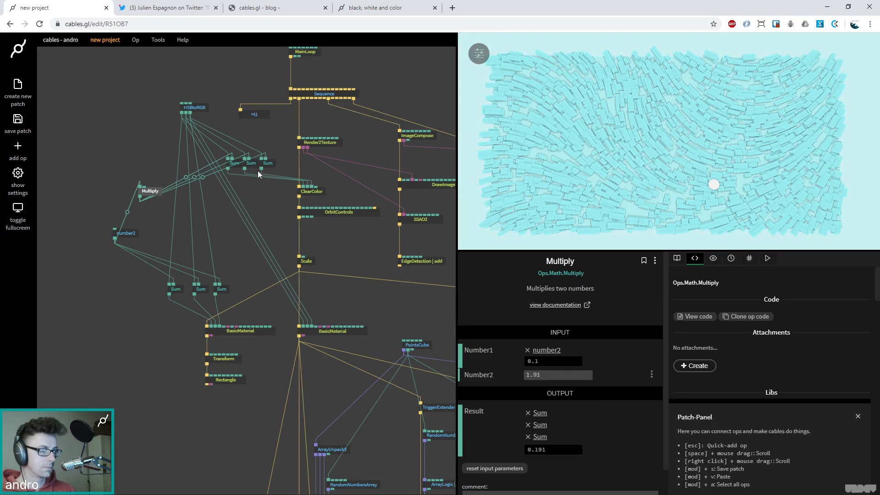
Step: Lower the HSBtoRGB Hue to recolour the artwork in peach tones
click(186, 114)
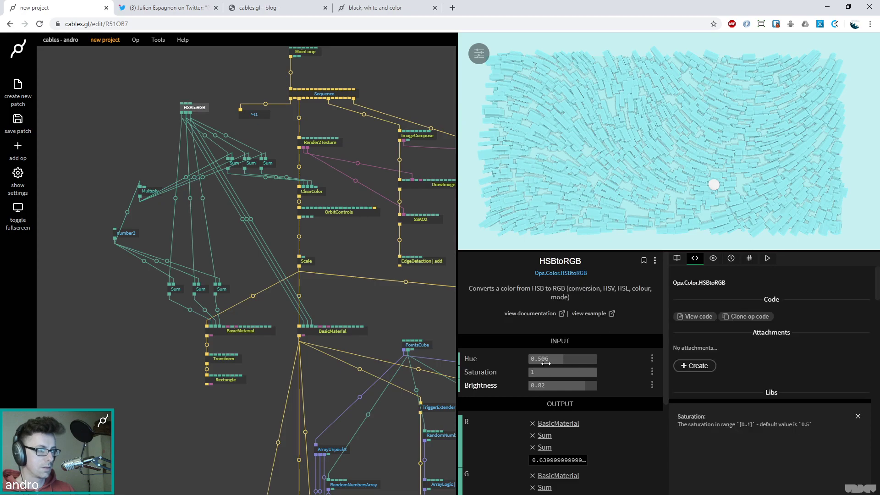
drag(554, 360, 540, 359)
Step: Add a Slider op to the sidebar chain, linked below Slider: Y pos
scroll(133, 230, down, 5)
scroll(410, 178, right, 5)
drag(394, 243, 347, 233)
scroll(384, 205, up, 3)
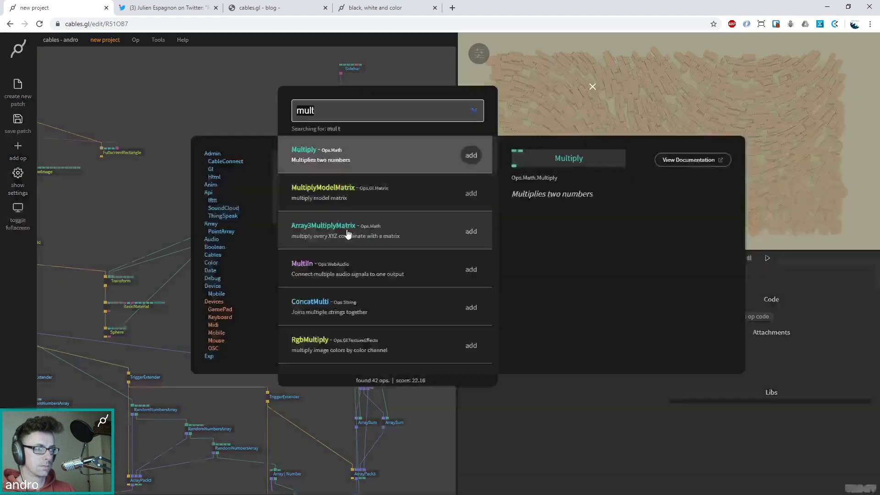
text(slider)
key(Return)
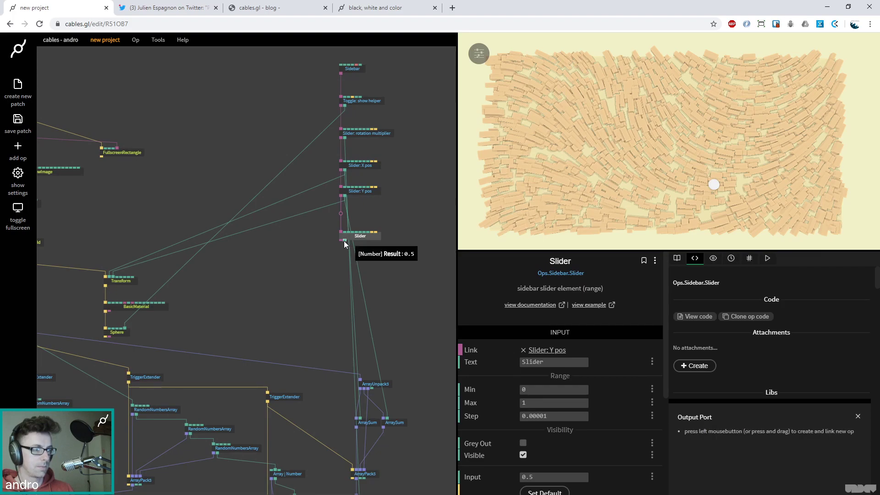
Step: Add a VarSetNumber op on the new Slider's Result output and create the variable hue_all for it
drag(344, 240, 343, 268)
text(varset)
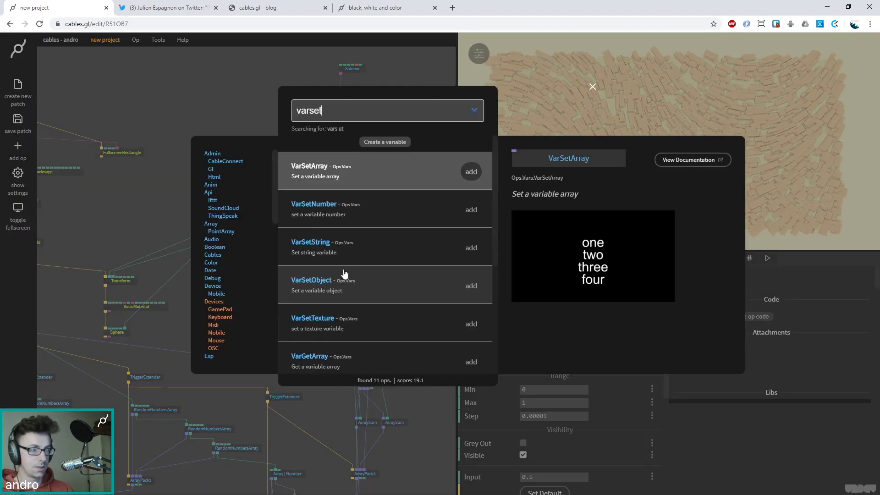
key(Down)
key(Return)
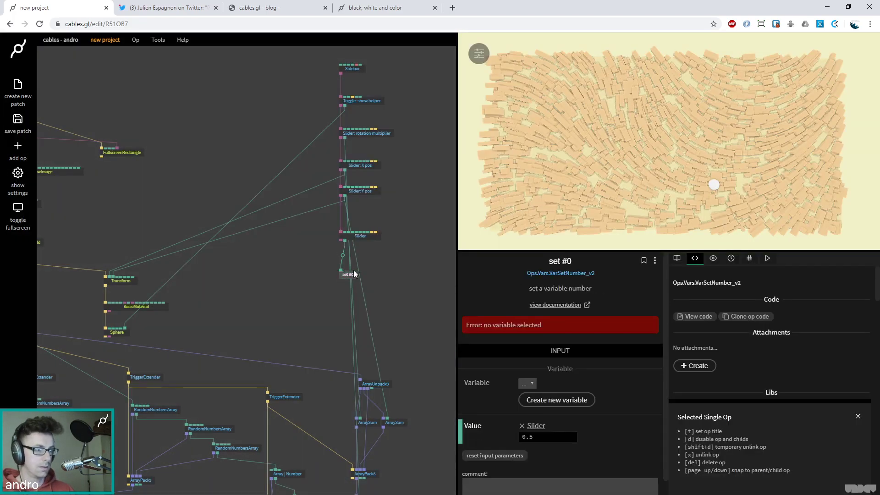
drag(356, 273, 359, 267)
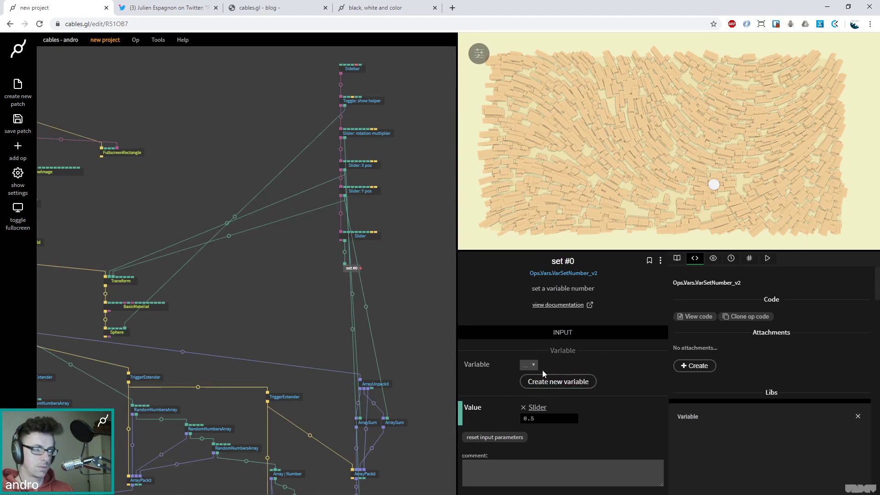
click(549, 381)
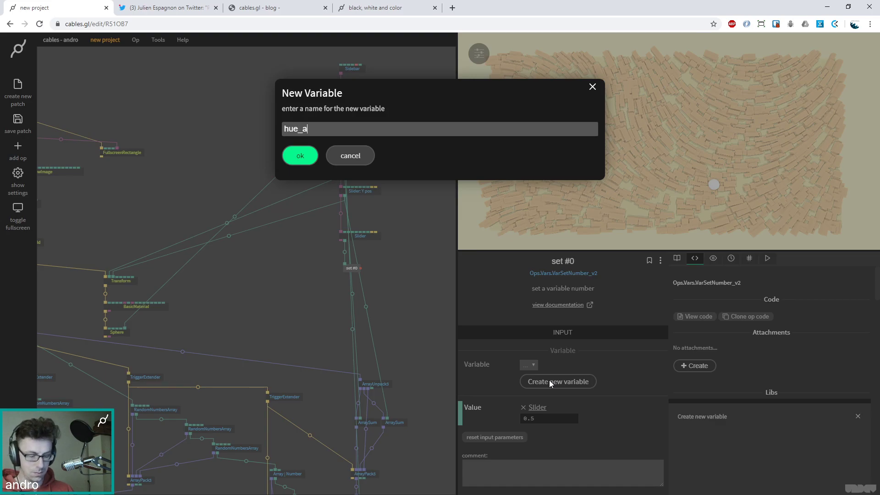
key(Return)
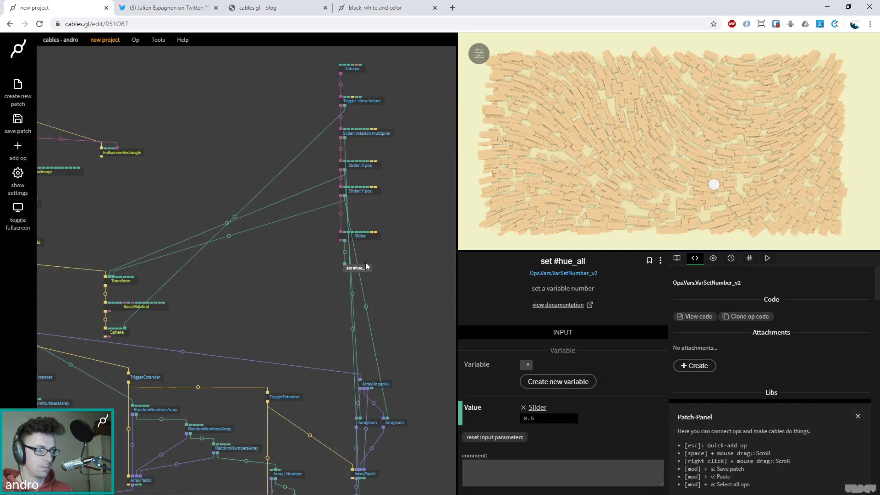
Step: Add a VarGetNumber op on the Hue input of HSBtoRGB and assign it the variable hue_all
click(361, 235)
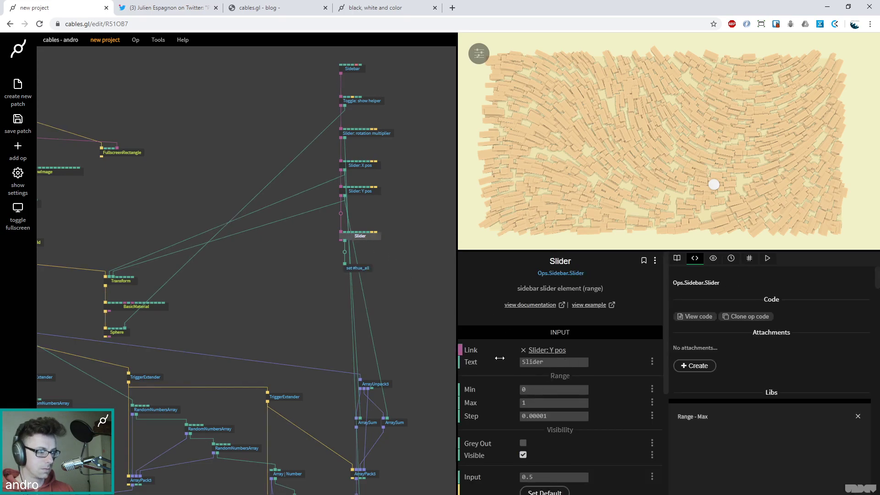
drag(265, 229, 186, 211)
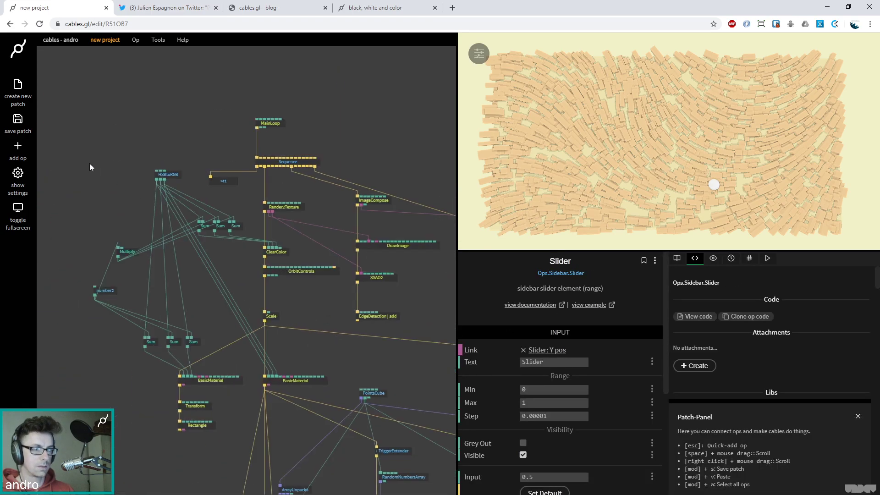
drag(89, 167, 118, 185)
key(Escape)
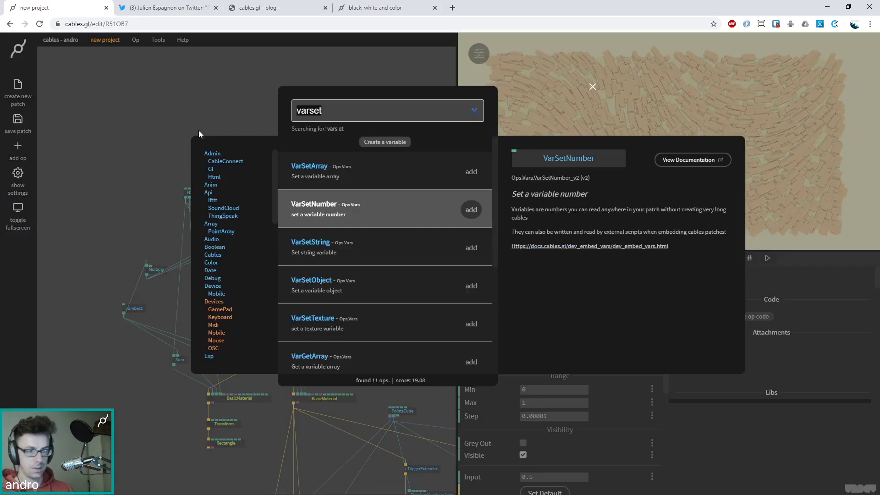
text(var getn)
key(Down)
key(Return)
click(540, 351)
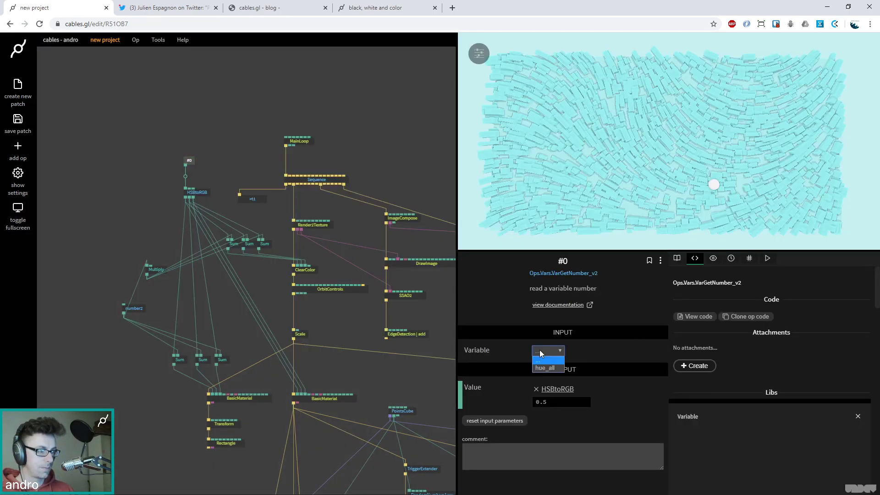
click(545, 368)
Step: Open the sidebar over the rendered artwork and set its new slider to 0.48286
click(479, 54)
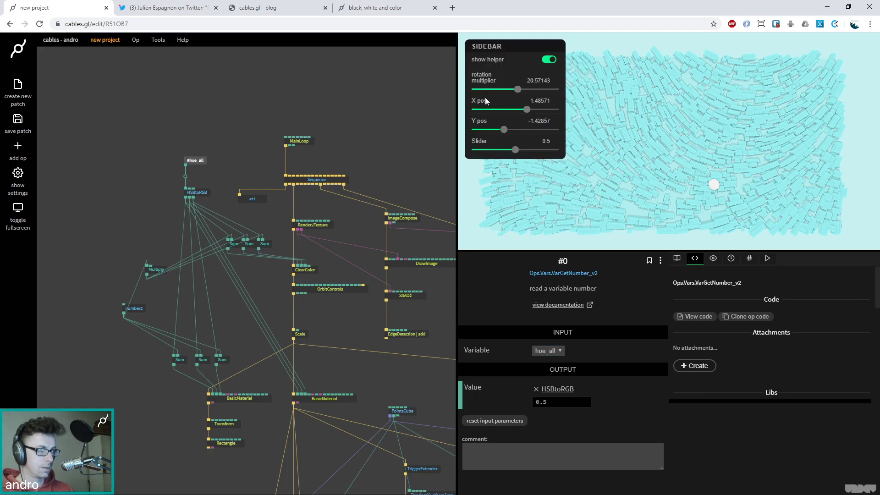
mouse_move(516, 155)
mouse_down()
mouse_move(475, 155)
mouse_move(541, 155)
mouse_move(513, 152)
mouse_up()
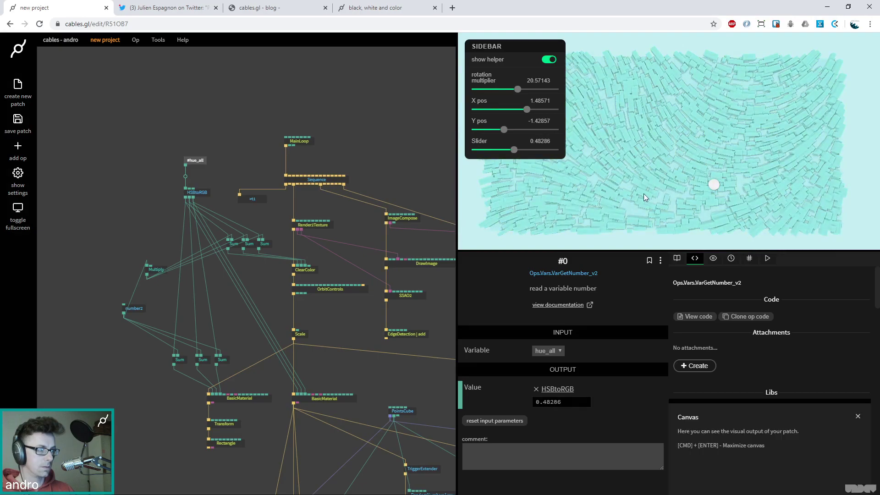
Step: Label the new Slider op "Hue all" and save the patch
drag(379, 147, 223, 125)
scroll(190, 213, right, 6)
scroll(191, 212, down, 1)
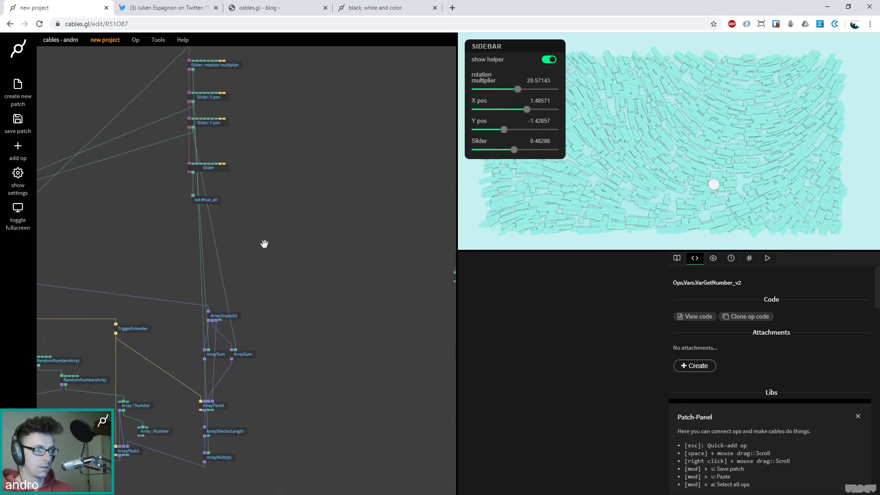
click(213, 167)
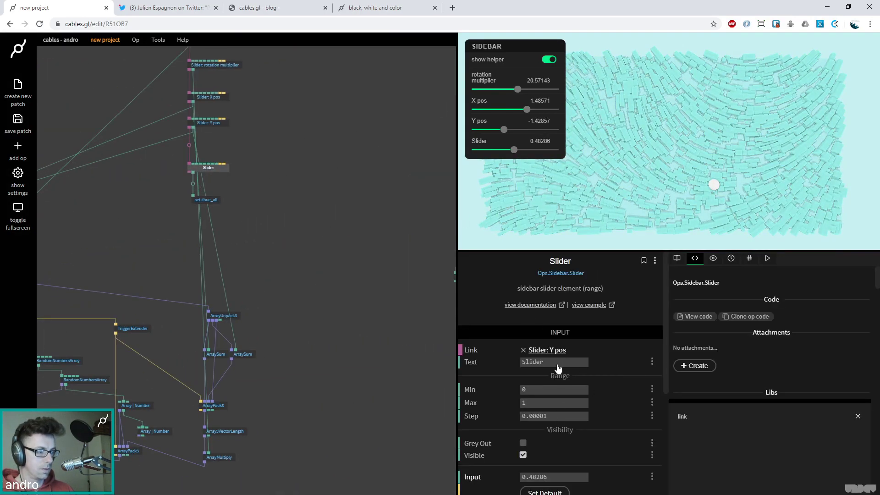
double_click(552, 363)
text(Hue all)
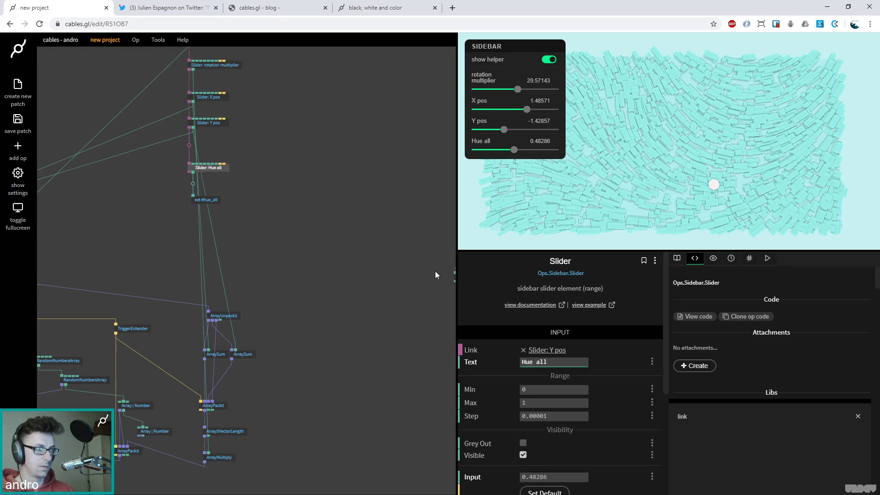
click(435, 275)
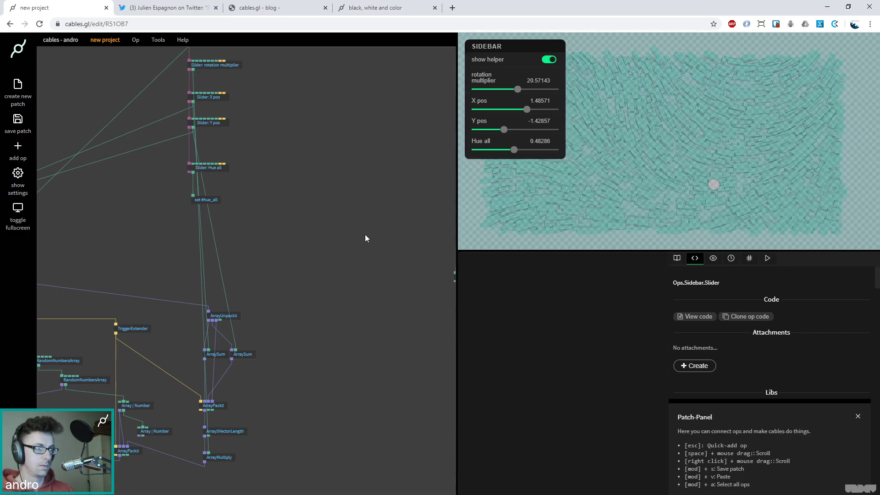
key(ctrl+s)
Step: Set X pos to 2.74286, Y pos to 1.71429 and Hue all to 0.7 in the sidebar, with the render area temporarily enlarged
drag(462, 265, 318, 314)
drag(371, 155, 391, 177)
drag(366, 133, 397, 109)
scroll(164, 375, left, 5)
scroll(164, 375, up, 3)
scroll(213, 209, up, 4)
scroll(266, 240, left, 4)
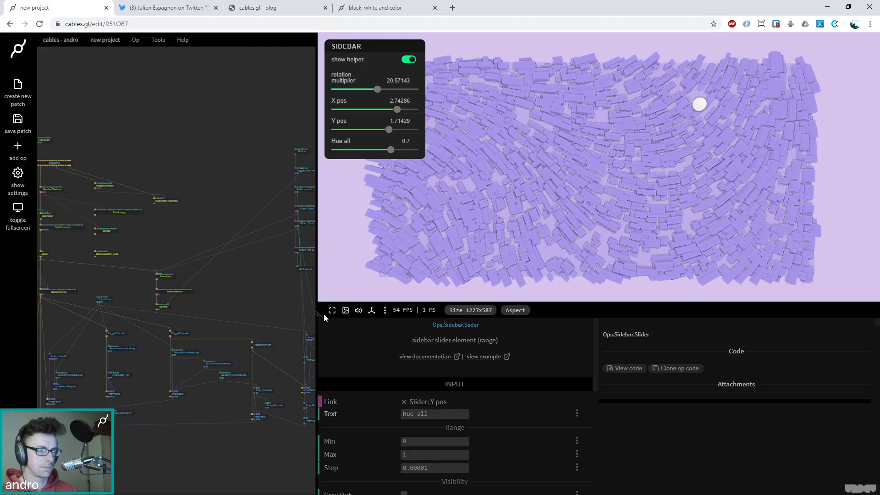
drag(324, 317, 455, 247)
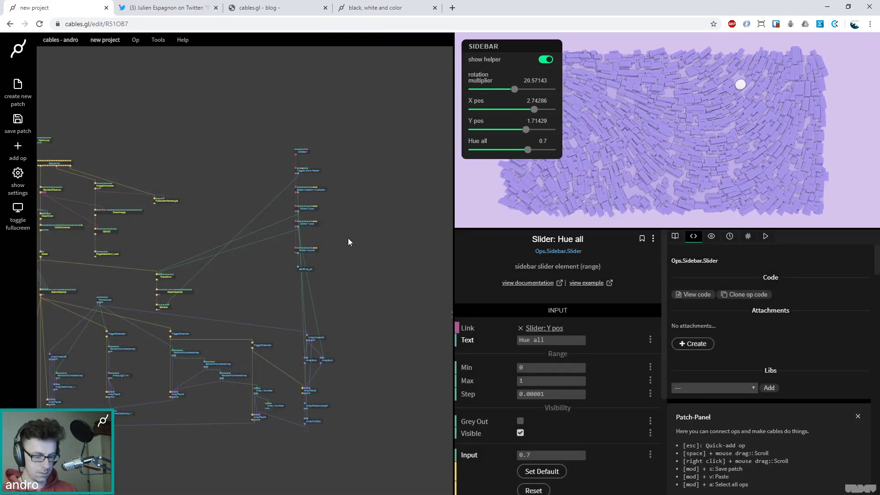
Step: Switch the browser to full screen and move the set #hue_all op aside to free space under Slider: Hue all
key(F11)
scroll(347, 239, up, 4)
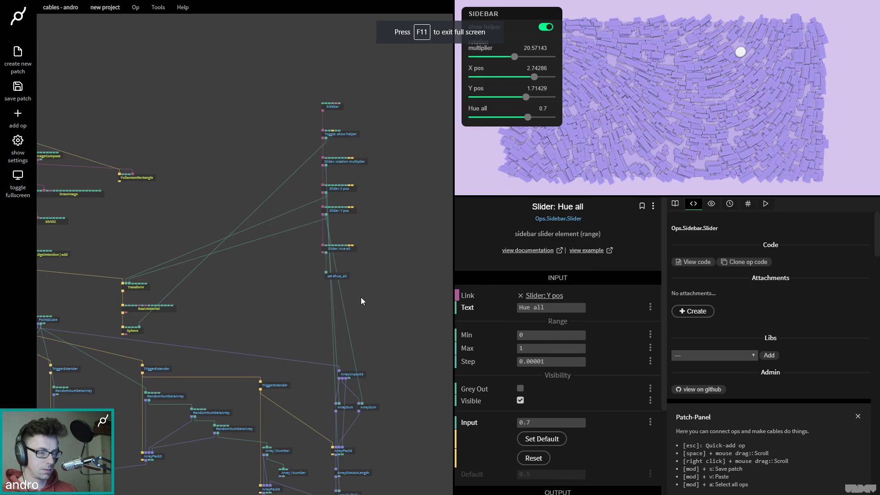
scroll(361, 301, up, 3)
drag(317, 266, 353, 252)
Step: Add a Slider op linked below Slider: Hue all and label it "space"
drag(306, 232, 306, 257)
text(slider)
key(Return)
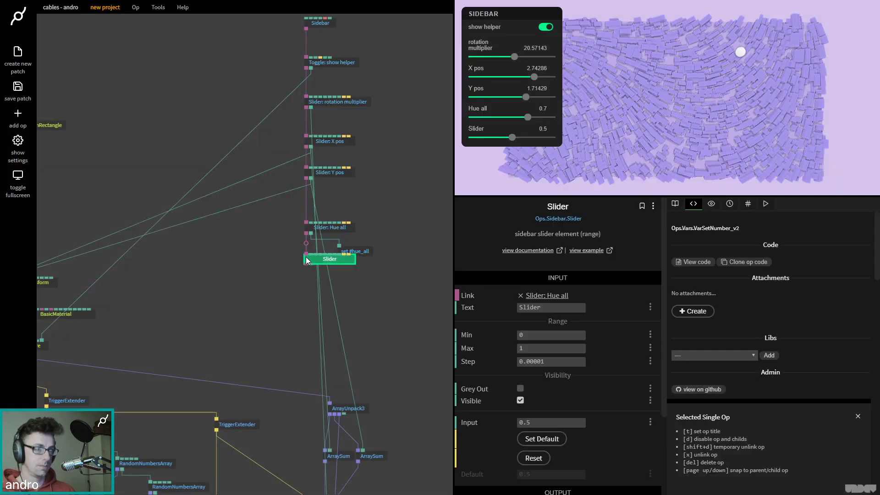
click(569, 310)
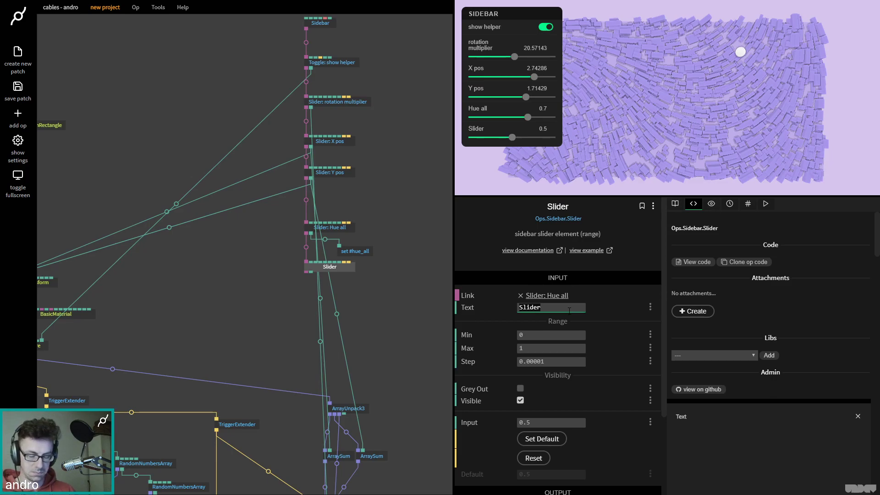
text(space)
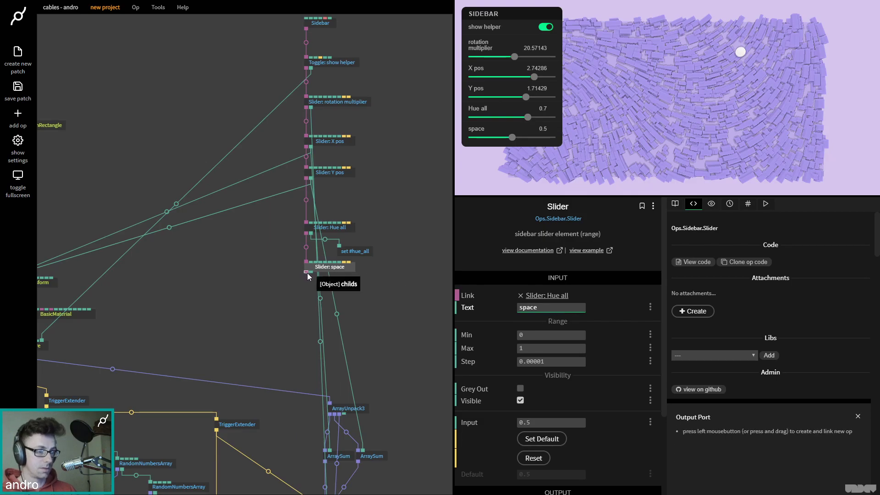
Step: Add a VarSetNumber op linked to the result of Slider: space and create a new variable named "spacing" for it
drag(312, 271, 314, 292)
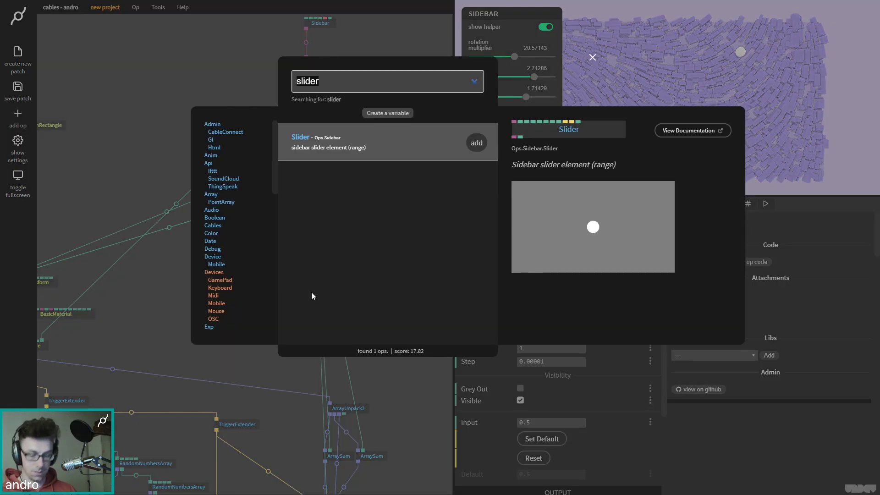
text(varset num)
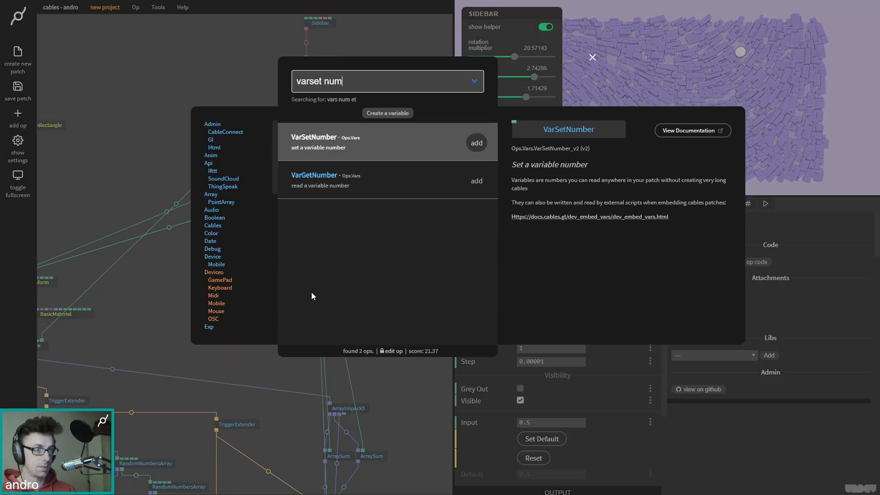
key(Return)
drag(317, 303, 323, 298)
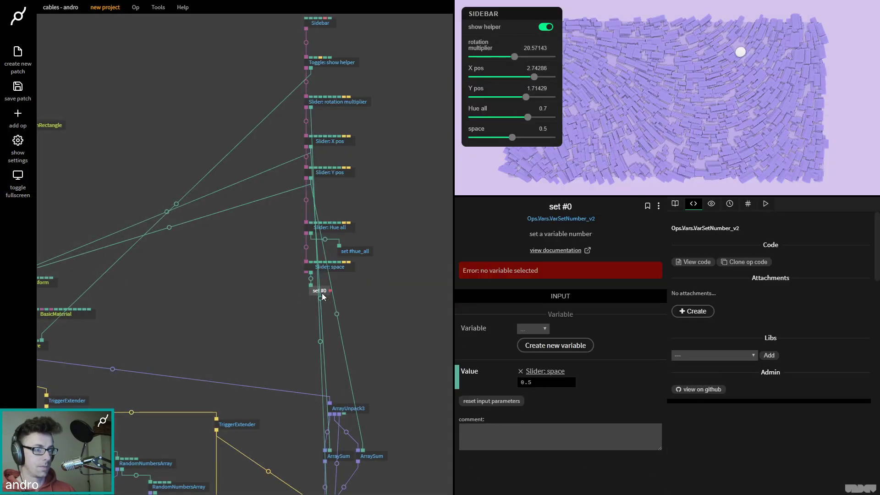
click(579, 328)
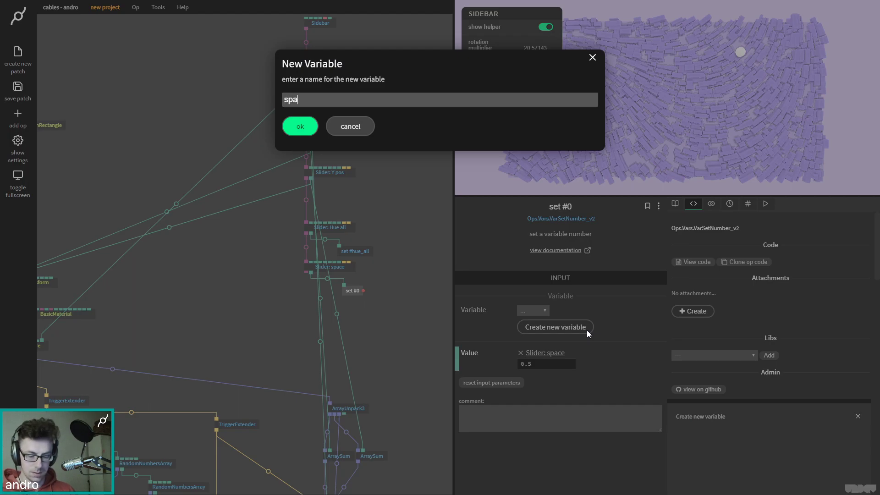
key(Return)
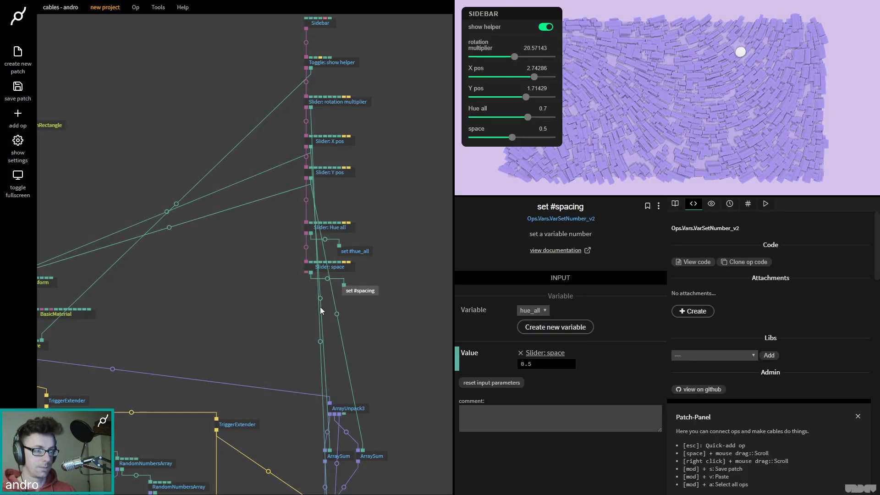
Step: Add a VarGetNumber op feeding ArrayLogic's Number For Comparison and set its variable to spacing
drag(296, 319, 344, 273)
scroll(344, 274, left, 5)
scroll(344, 274, down, 2)
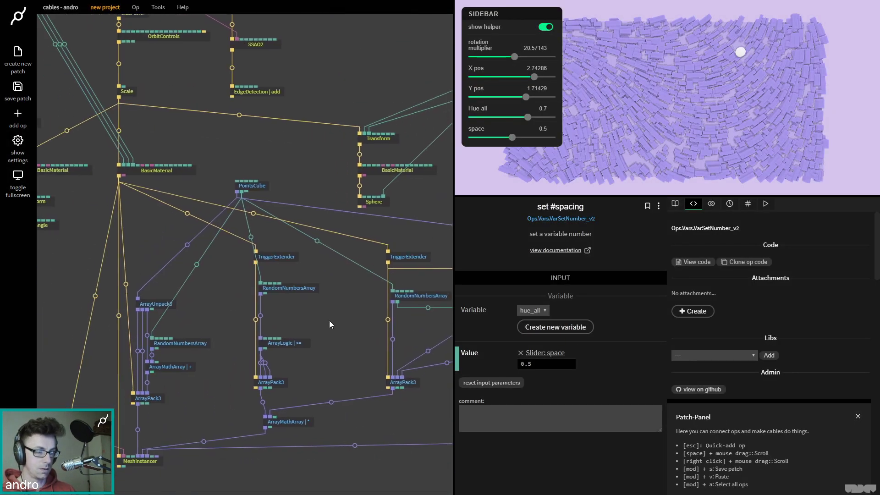
click(308, 343)
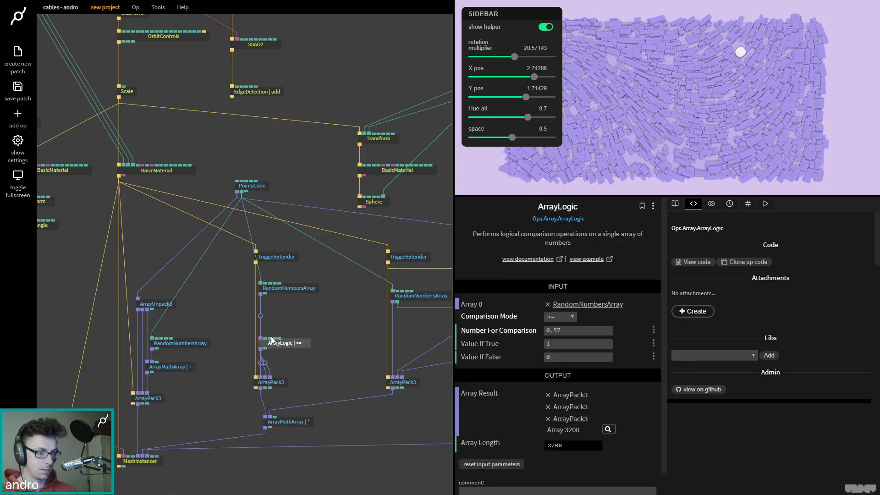
double_click(293, 329)
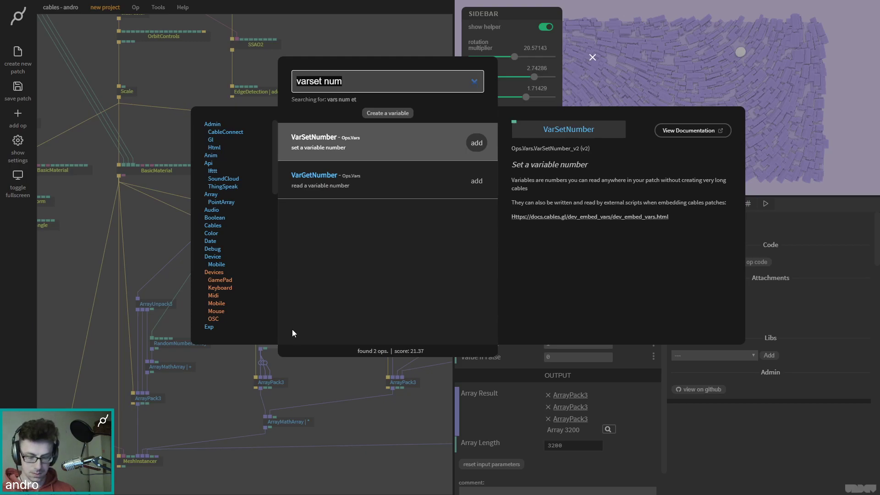
text(var get numb)
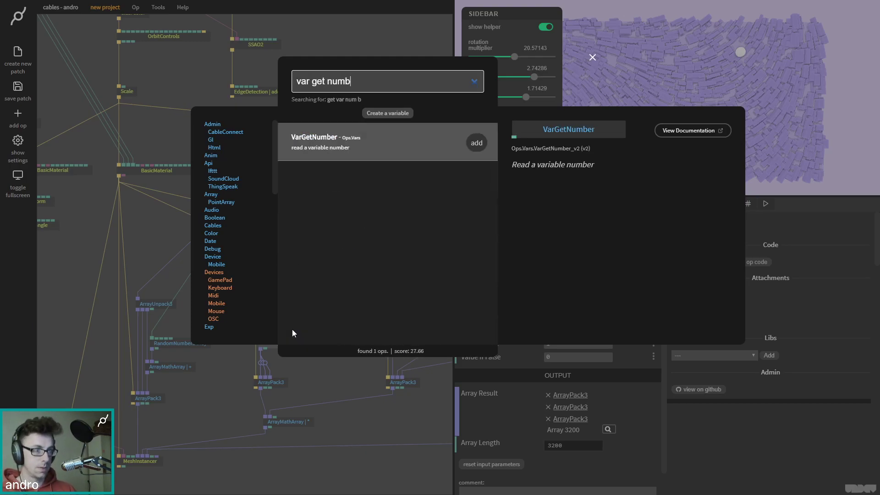
key(Return)
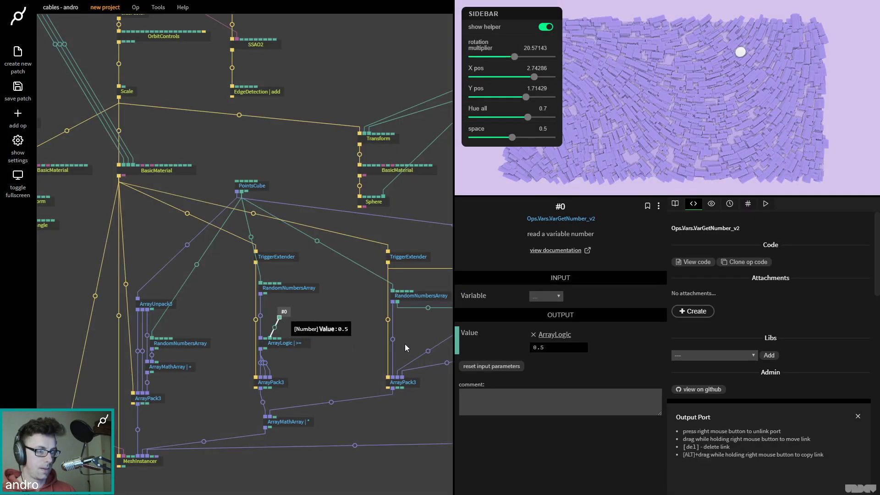
click(545, 296)
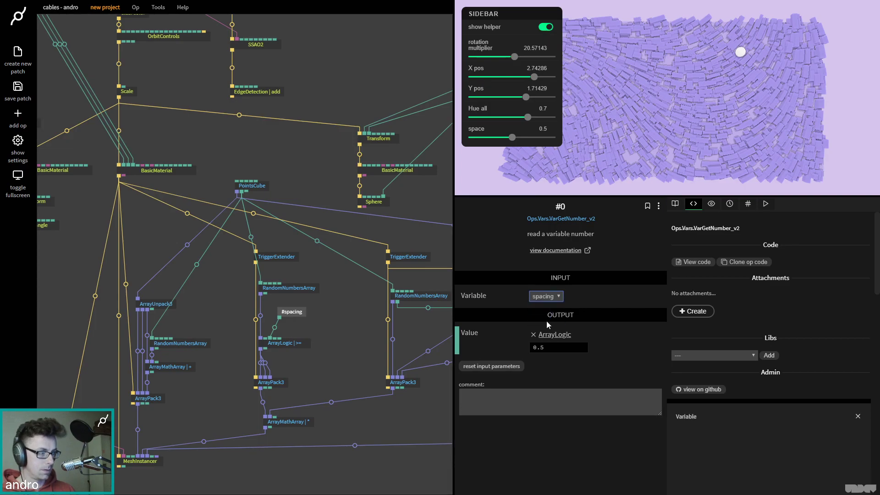
Step: Try the sidebar sliders with rotation multiplier 28.8, X pos 3.25714, Y pos -1.31429 and space 0.34571
drag(512, 137, 539, 139)
drag(534, 78, 517, 98)
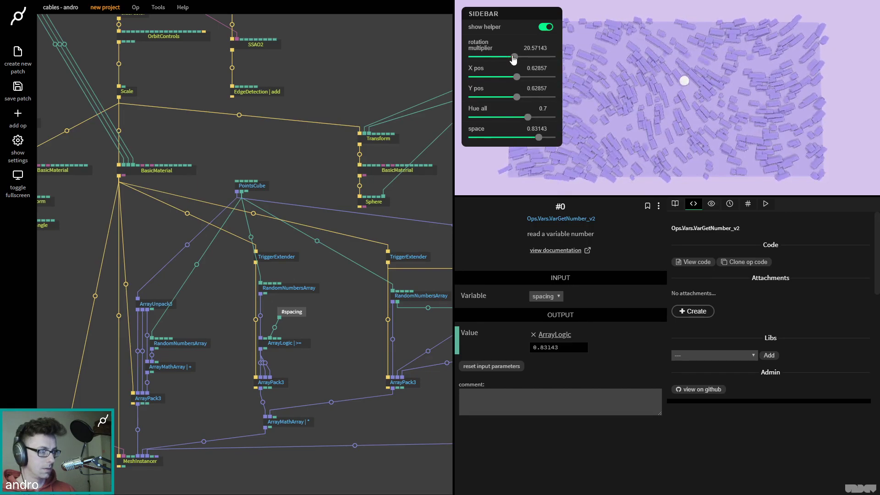
drag(517, 58, 501, 98)
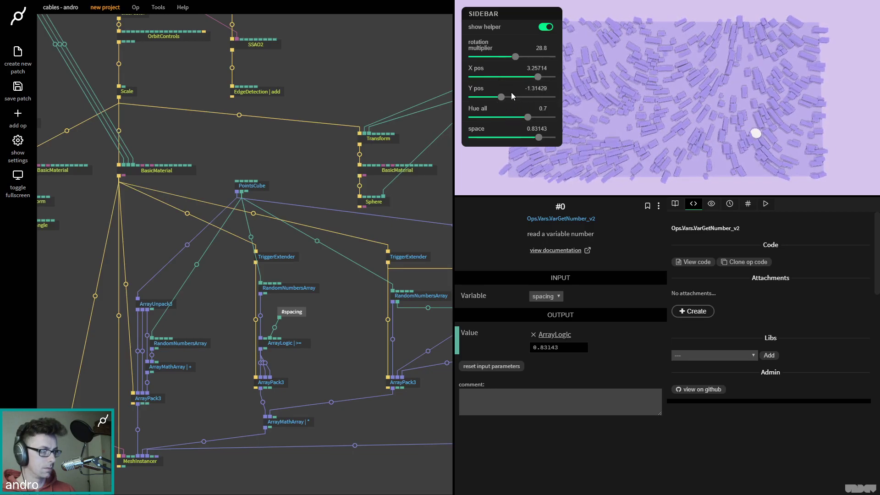
drag(534, 136, 499, 138)
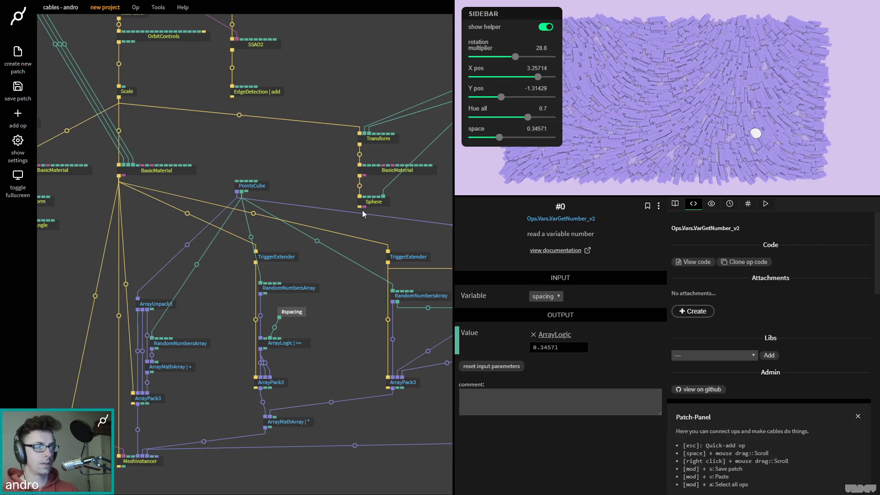
Step: Save the patch and reload the page with the sidebar slider ops in view
click(353, 243)
scroll(354, 244, up, 5)
scroll(353, 244, right, 5)
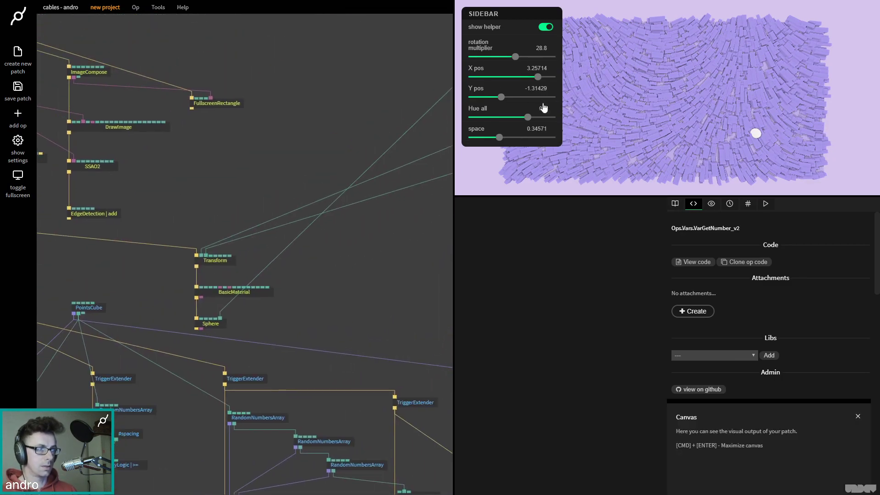
scroll(420, 228, right, 5)
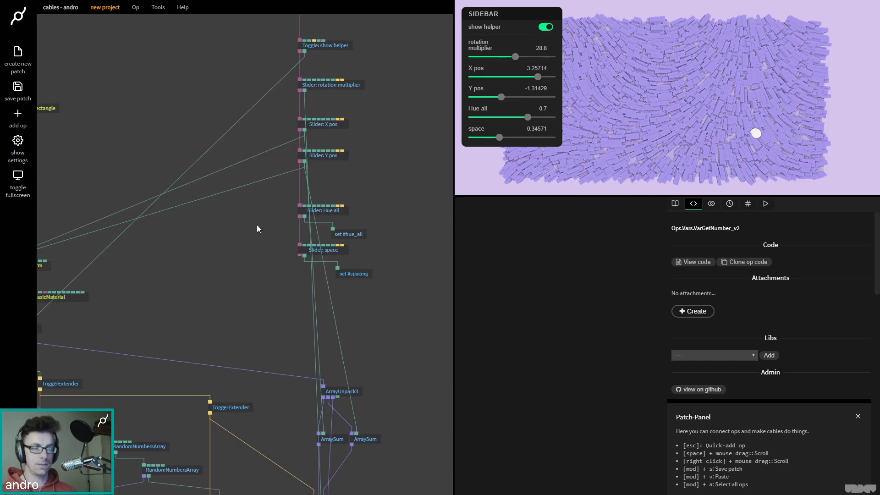
key(ctrl+s)
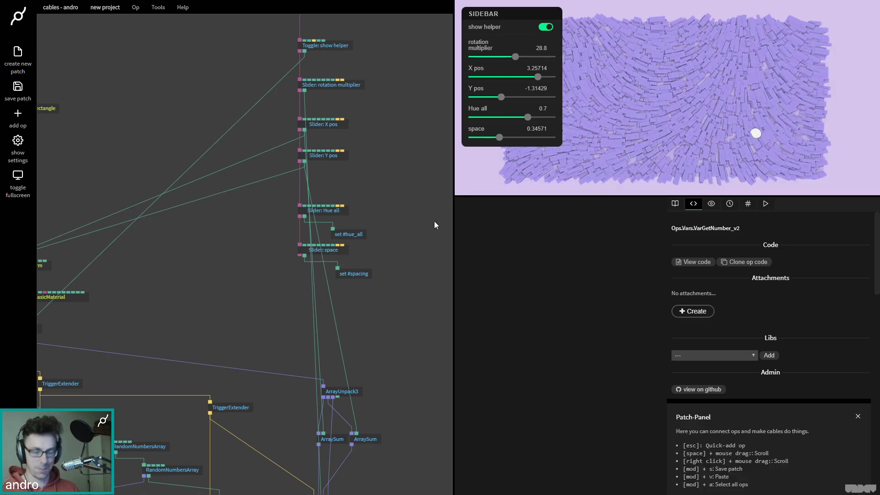
key(ctrl+r)
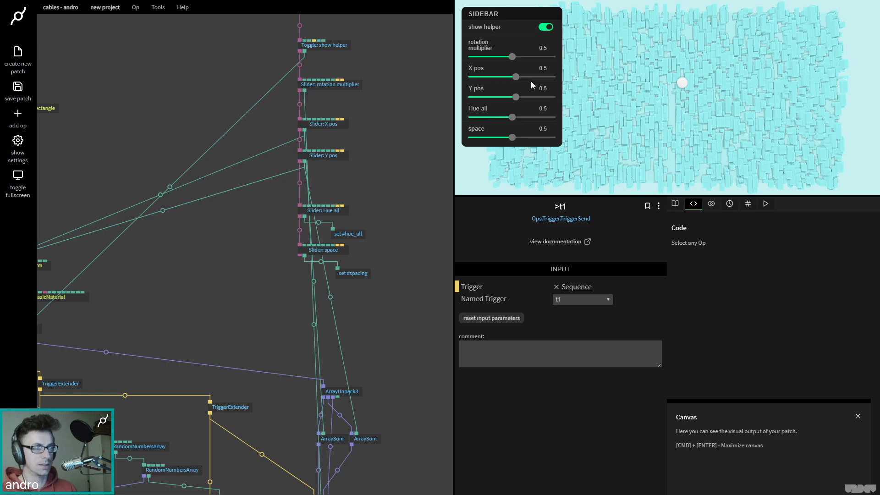
Step: Set rotation multiplier to 32.91429, X pos 2.62857, Y pos -1.65714, Hue all 0.51143 and space 0.34, and save the patch
drag(512, 56, 500, 143)
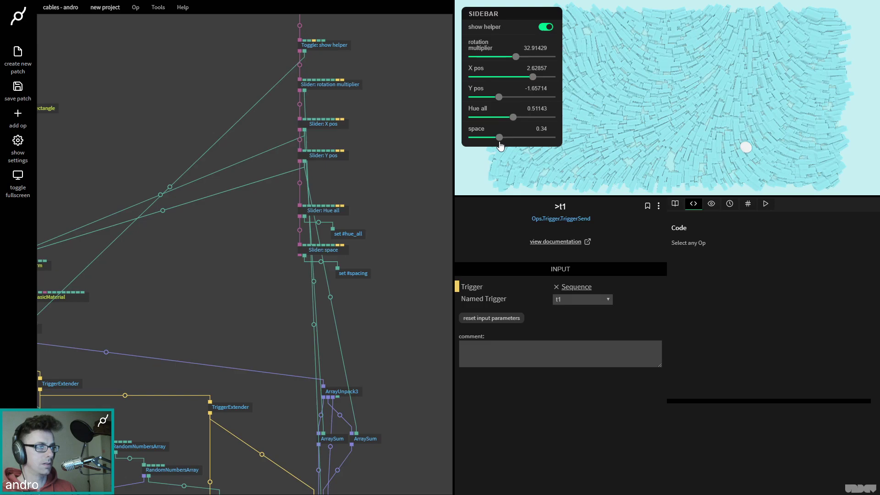
click(391, 123)
key(ctrl+s)
Step: Store the current values of Slider: rotation multiplier and Slider: X pos as their defaults
scroll(380, 147, up, 3)
click(310, 100)
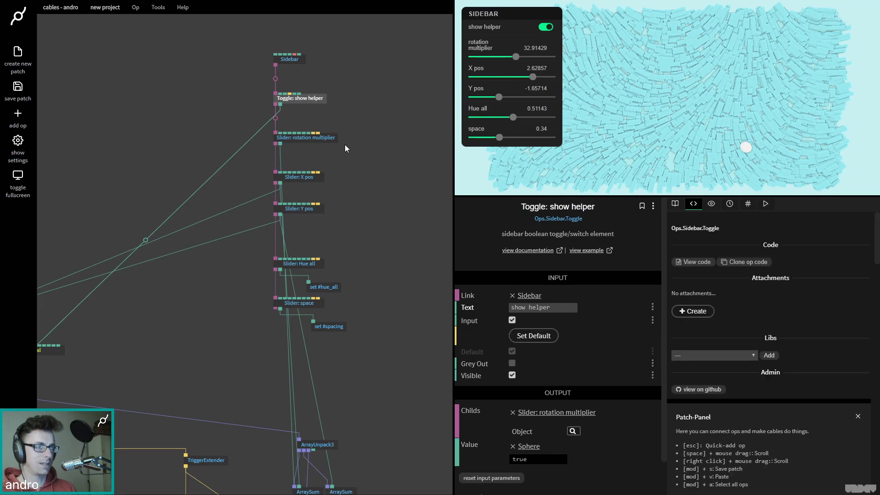
click(331, 139)
click(540, 439)
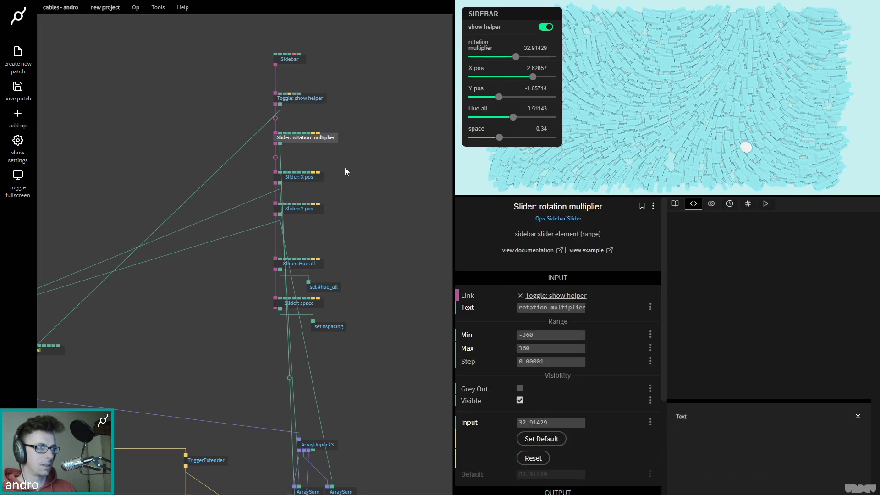
scroll(598, 412, down, 1)
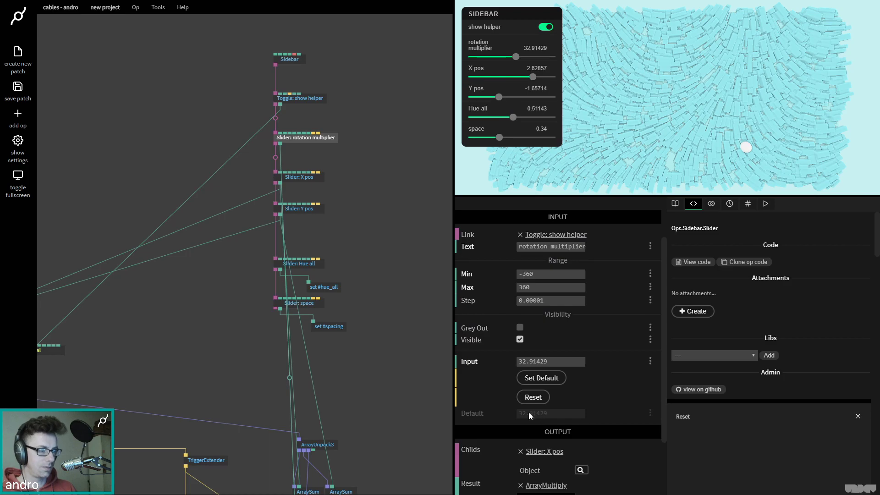
click(291, 181)
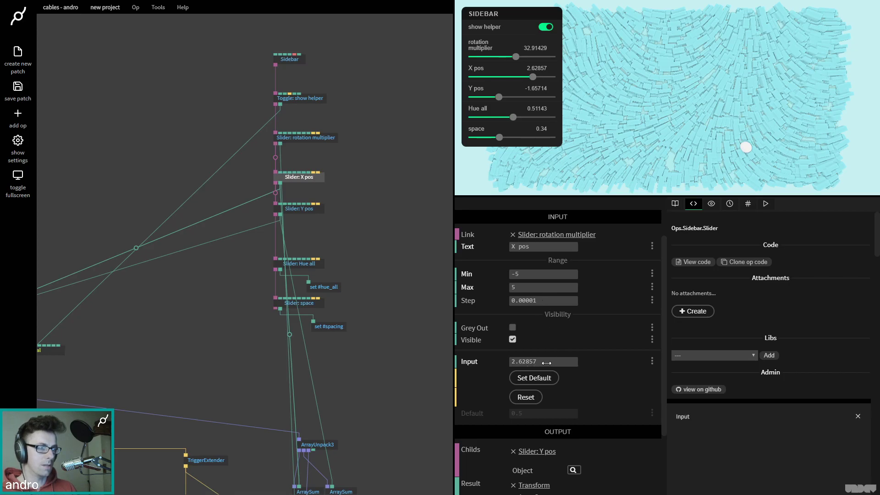
click(542, 379)
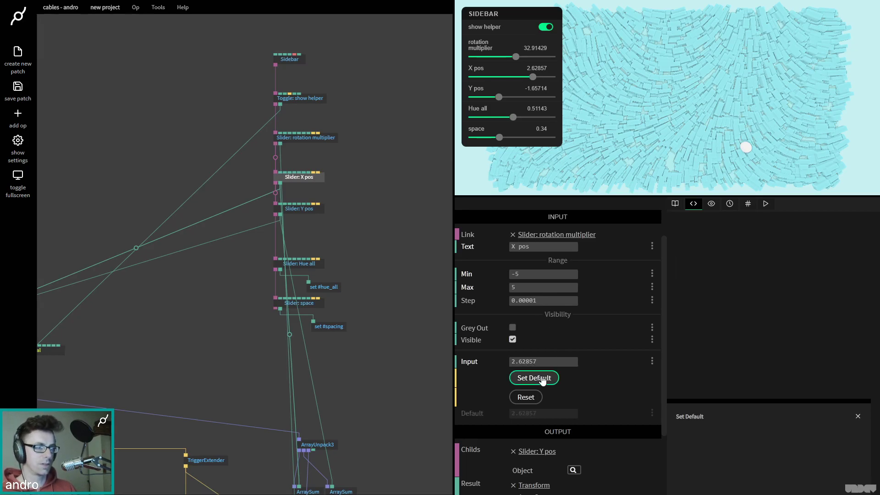
Step: Store the current values of the Y pos, Hue all and space sliders as their defaults and reload the saved patch
click(297, 211)
click(527, 378)
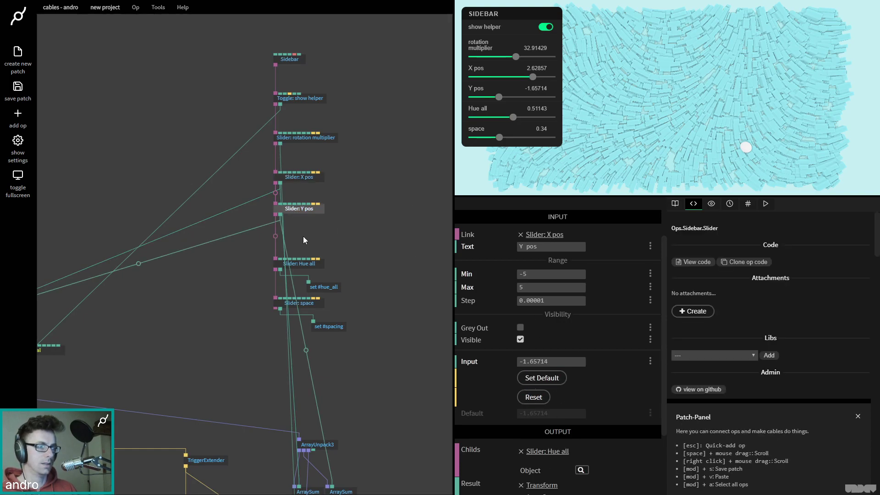
click(304, 267)
click(542, 378)
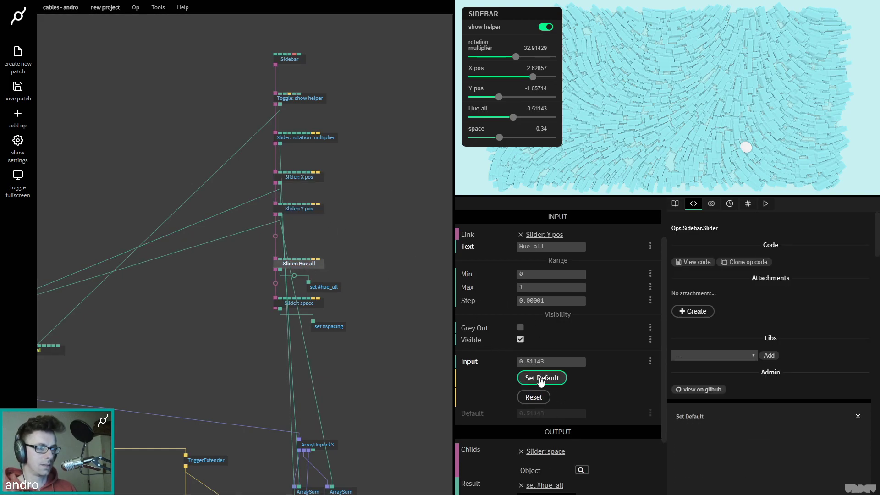
click(315, 304)
click(536, 377)
click(364, 166)
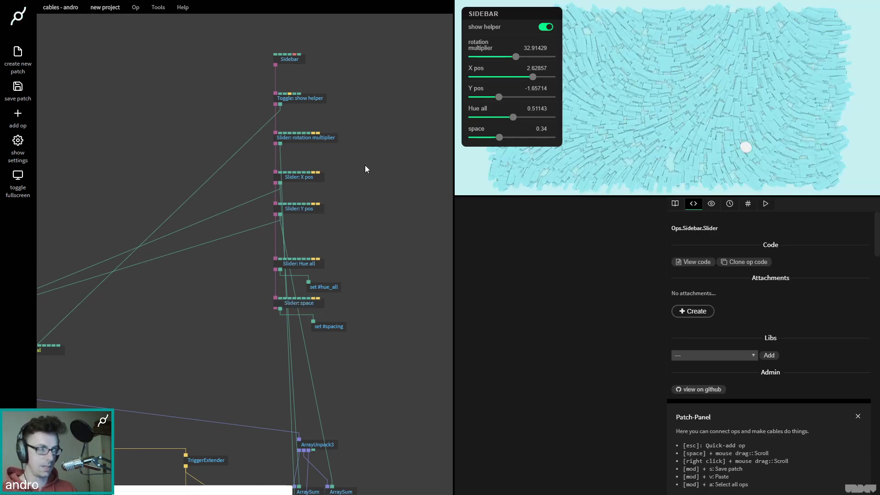
key(F5)
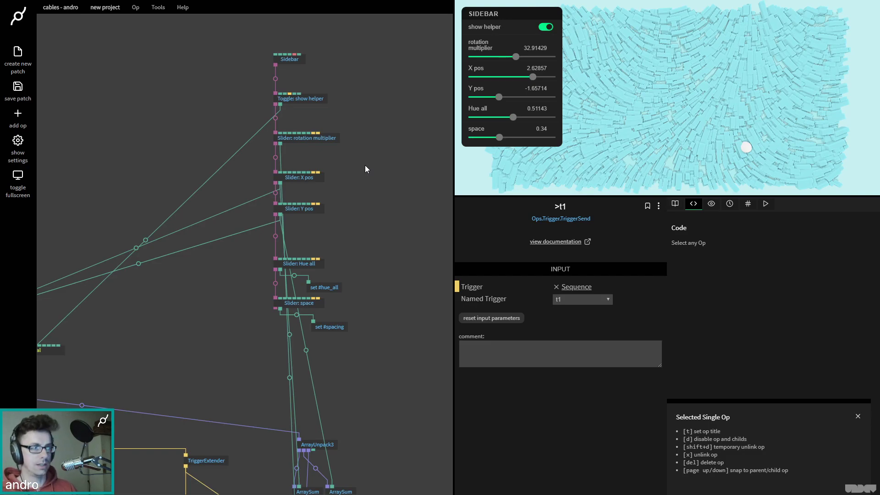
Step: Switch off show helper in the sidebar, store that state as the toggle's default and save the patch
click(545, 28)
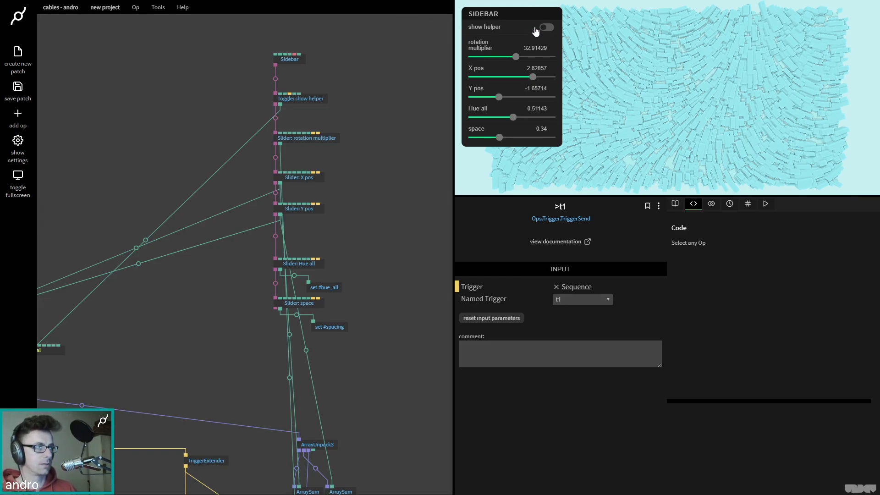
click(309, 100)
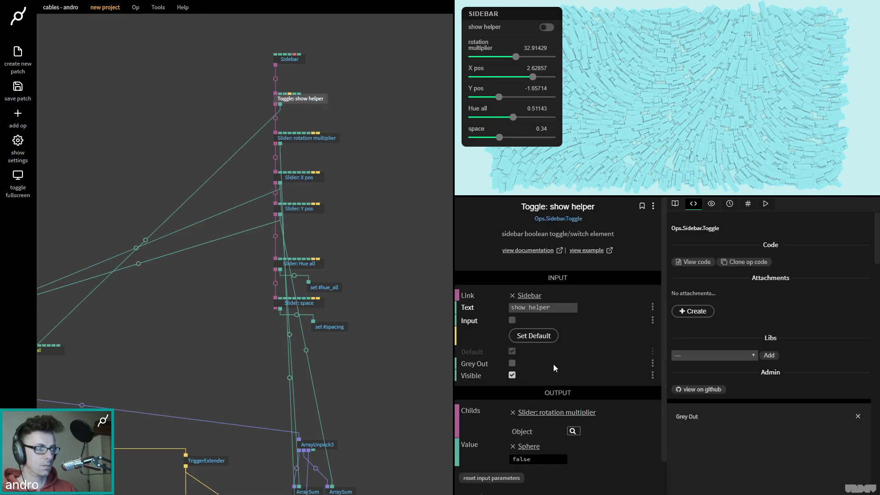
click(537, 339)
click(379, 221)
key(ctrl+s)
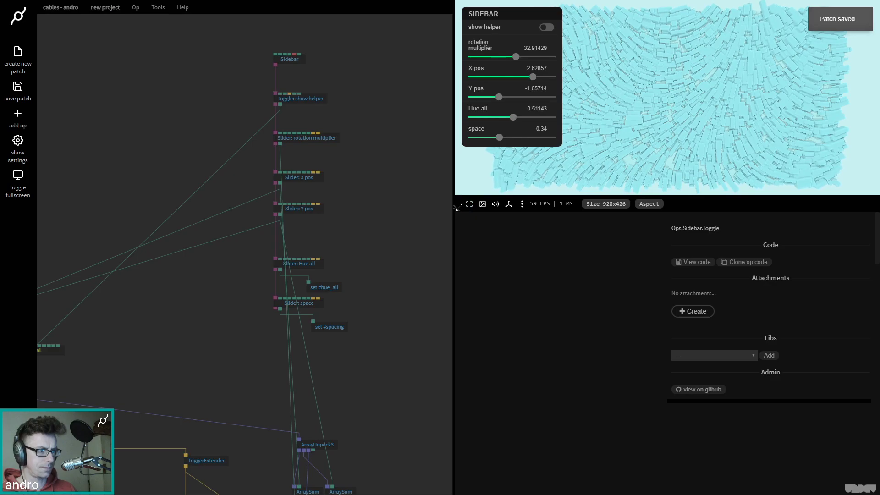
Step: Enlarge the render area, set the PointsCube op's Num Z to 10 and orbit the render to inspect the layered rectangles
drag(455, 197, 350, 261)
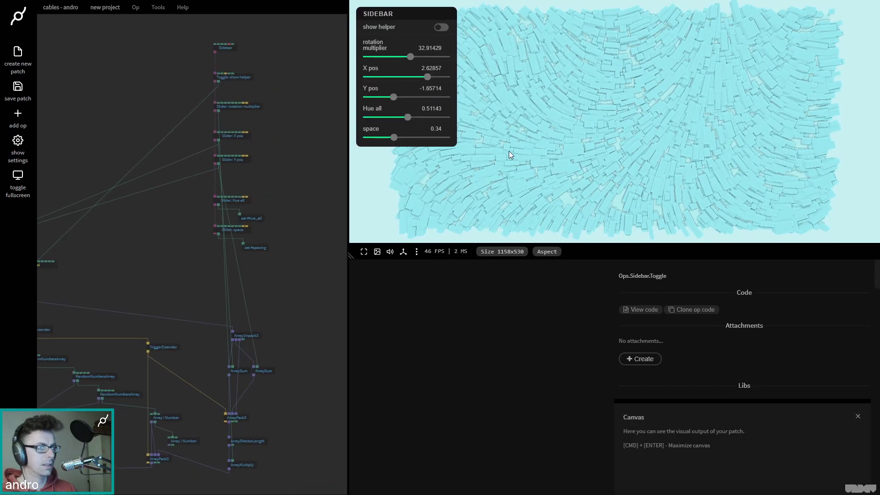
drag(589, 151, 646, 135)
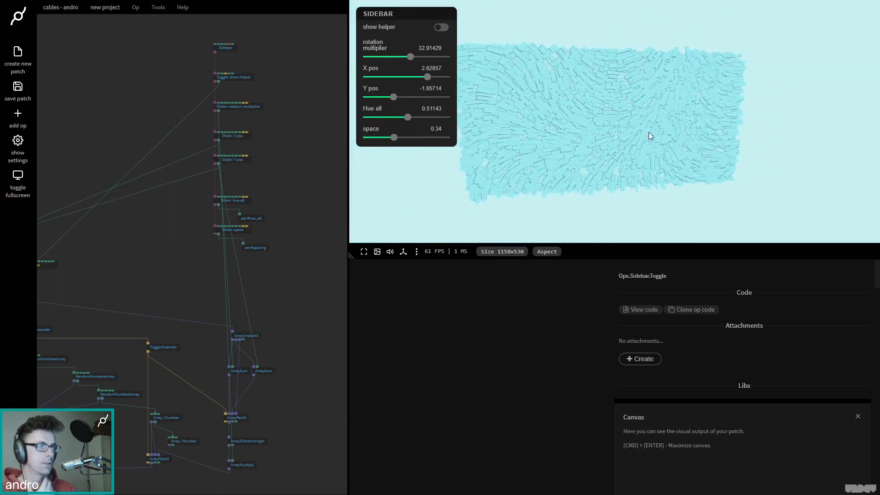
drag(212, 281, 195, 267)
click(166, 258)
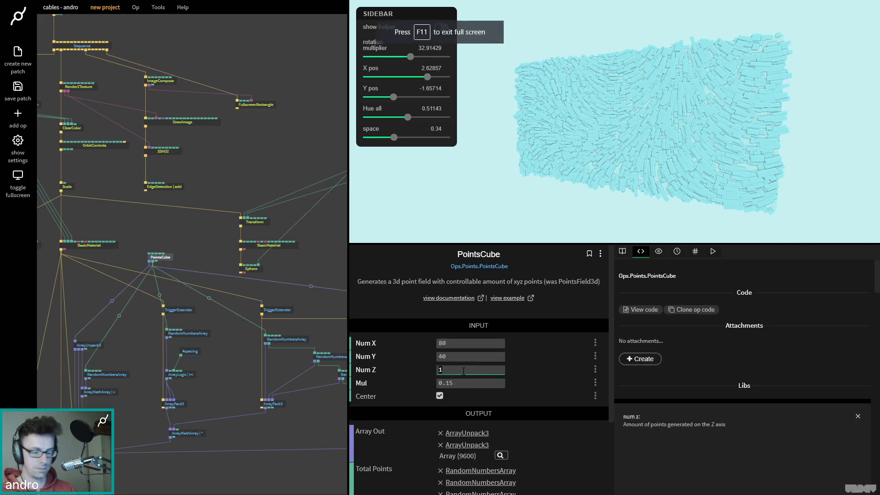
text(0)
drag(683, 139, 548, 152)
drag(590, 192, 653, 142)
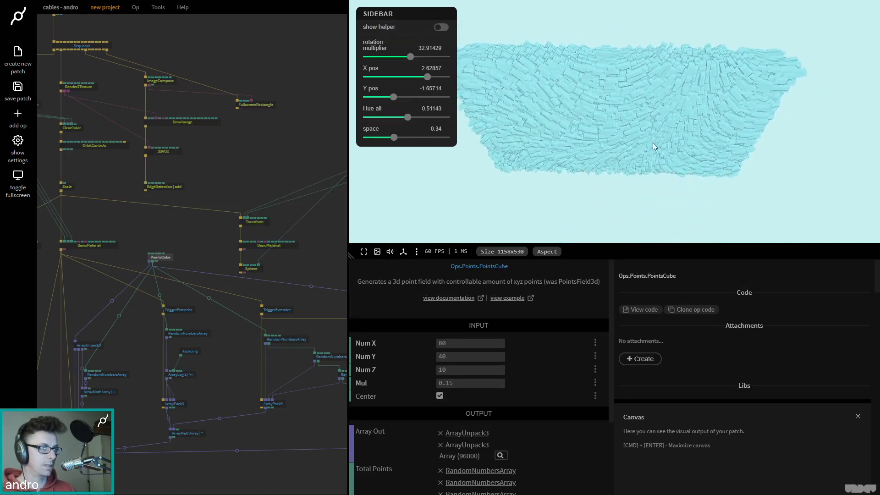
Step: Raise the space slider to about 0.946 and orbit the render to inspect the spread-out layers
drag(394, 138, 443, 138)
mouse_move(664, 170)
mouse_down()
mouse_move(733, 170)
mouse_move(684, 165)
mouse_move(704, 158)
mouse_move(666, 170)
mouse_up()
scroll(228, 328, down, 5)
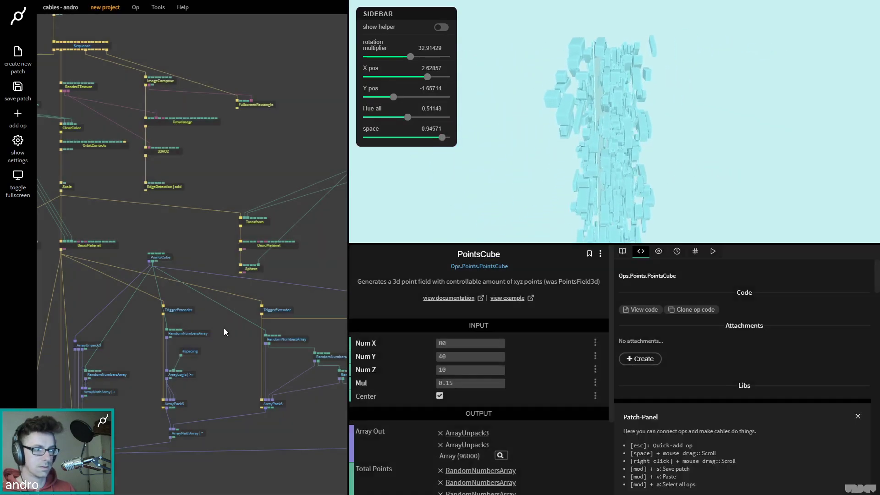
Step: Deactivate the background Rectangle mesh and orbit the render to view the instanced layers from another angle
click(231, 347)
scroll(183, 275, down, 3)
click(132, 226)
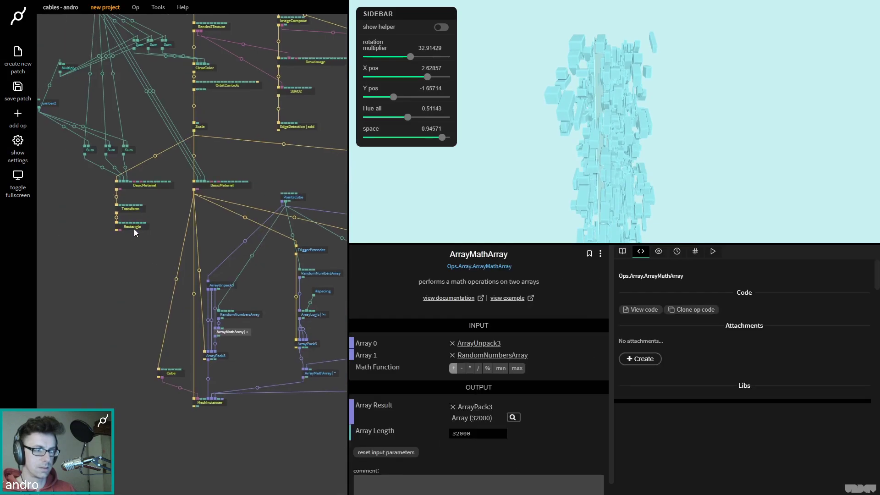
scroll(536, 410, down, 2)
click(454, 445)
drag(513, 174, 594, 148)
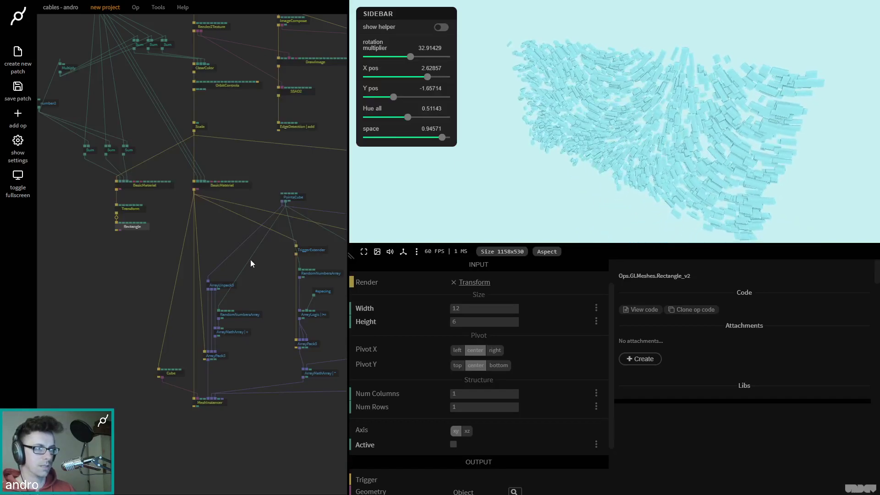
Step: Set the PointsCube op's Num X, Num Y and Num Z to 30 each and orbit around the resulting cube
drag(253, 257, 225, 238)
click(254, 169)
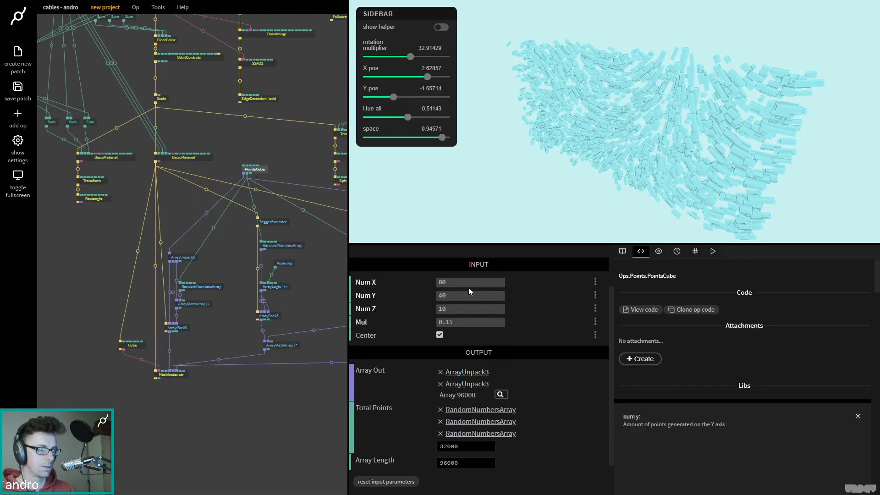
click(480, 278)
text(30)
key(Tab)
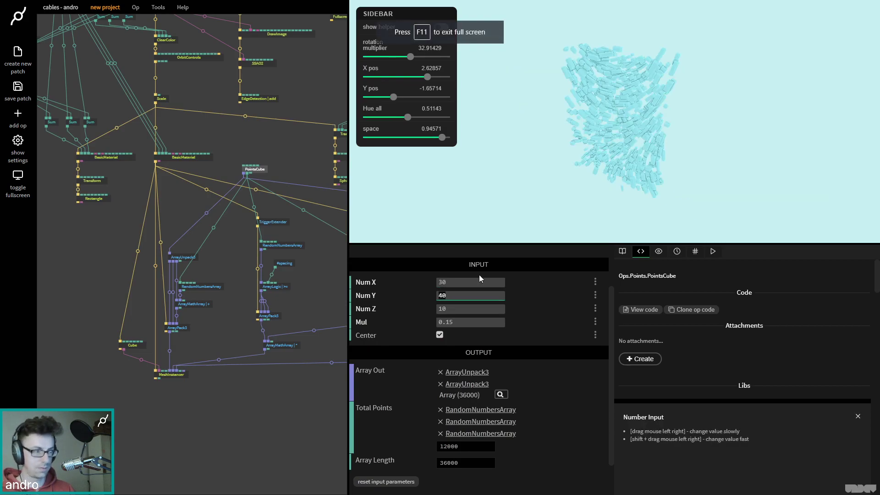
text(30)
key(Tab)
text(30)
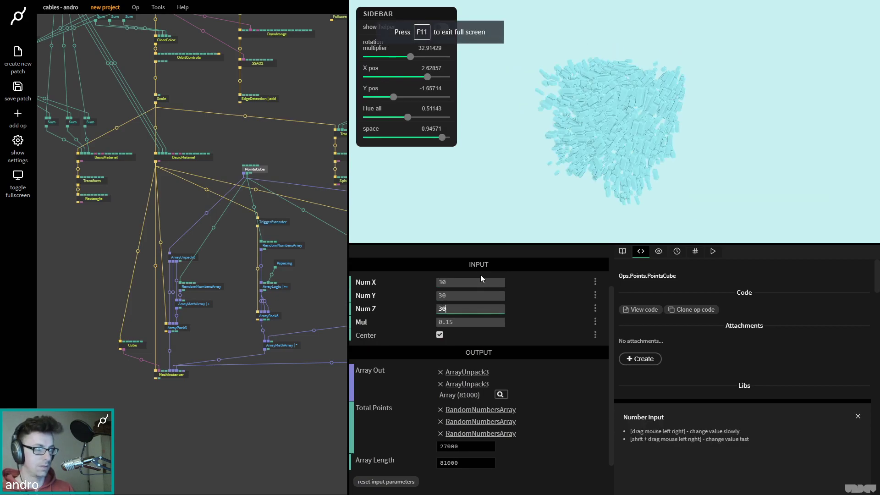
click(610, 127)
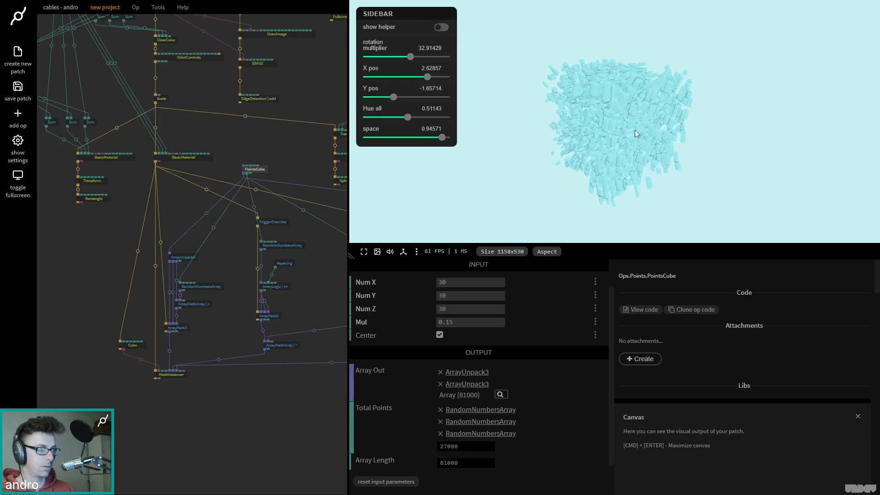
Step: Switch on show helper in the sidebar
click(313, 288)
drag(314, 285, 147, 304)
click(441, 28)
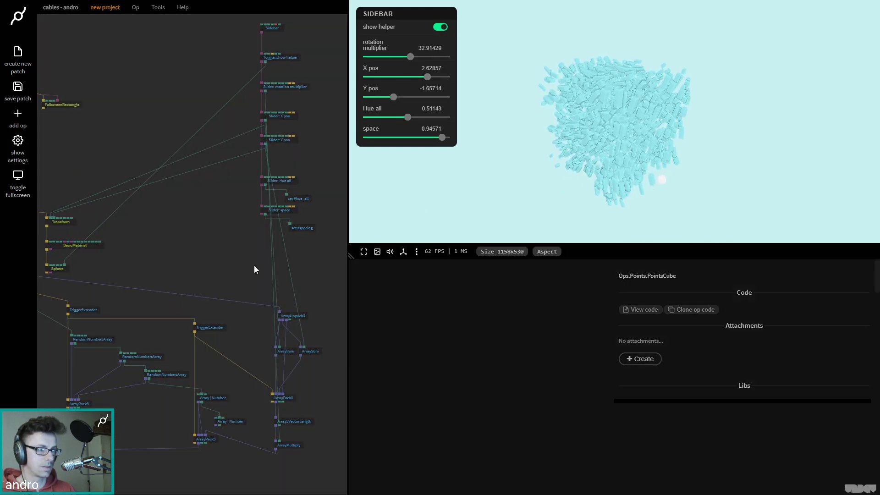
Step: Add a sidebar Slider op between Slider: Y pos and Slider: Hue all and label it z pos
drag(254, 266, 241, 258)
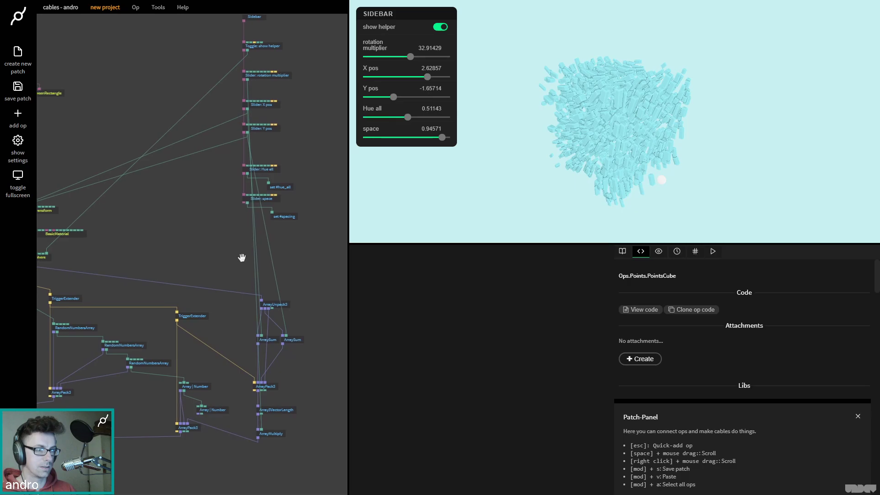
drag(192, 275, 308, 166)
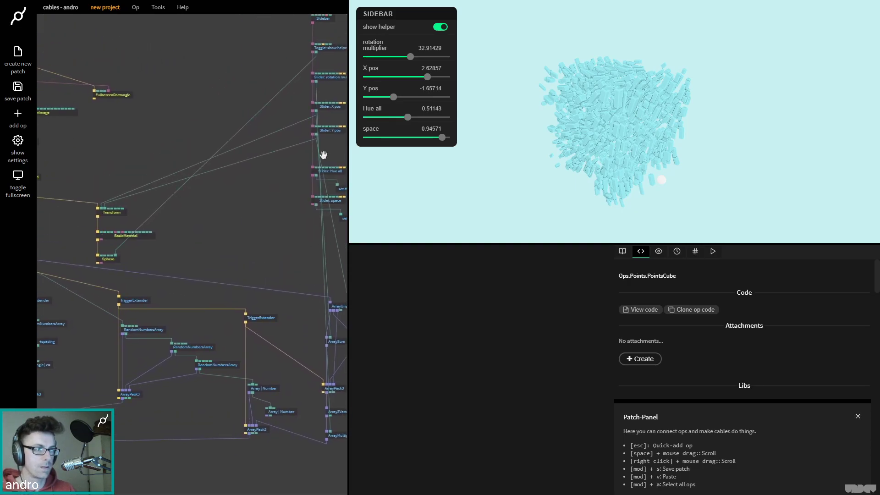
click(326, 170)
key(Escape)
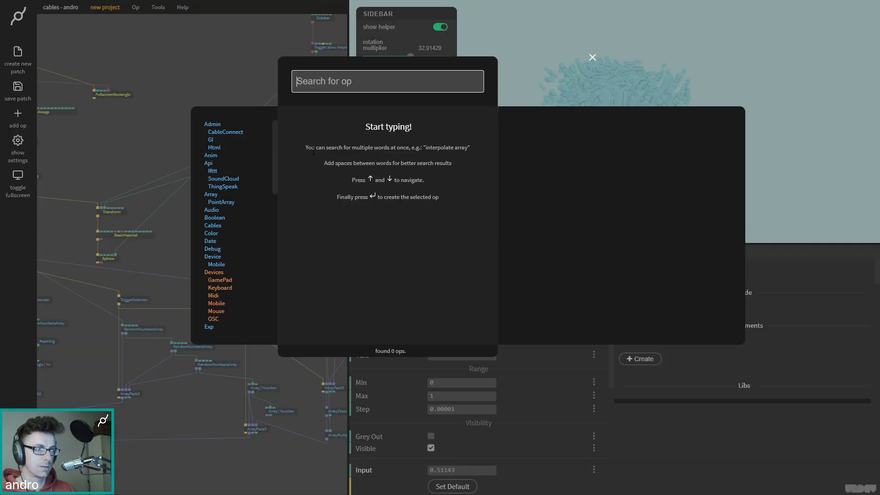
text(slider)
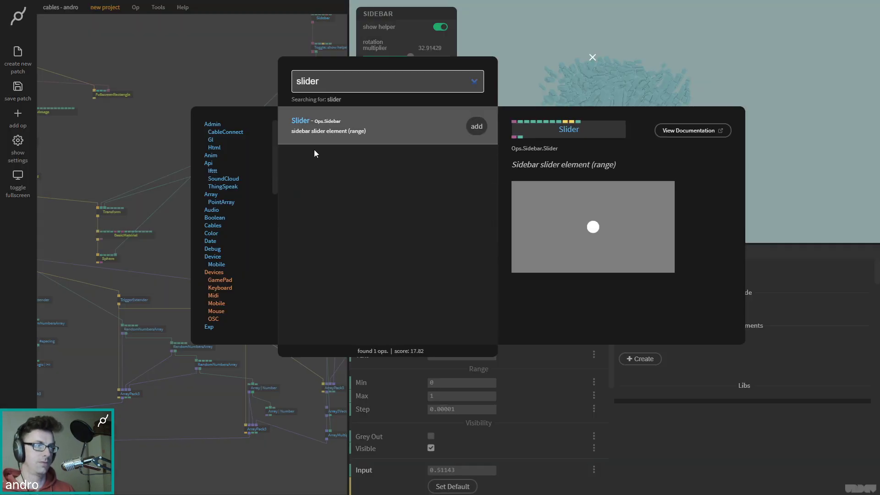
key(Return)
click(473, 355)
text(z pos)
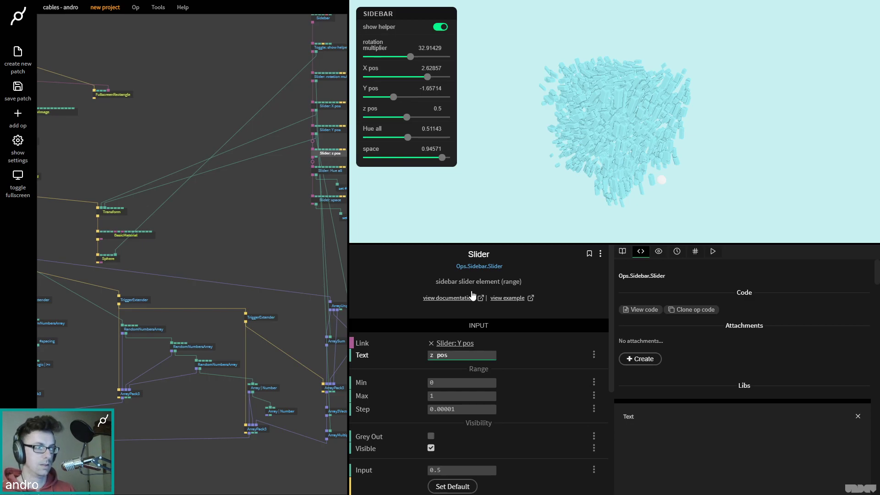
Step: Set the z pos slider's range to a minimum of -5 and a maximum of 5
click(446, 381)
text(-5)
key(Tab)
text(5)
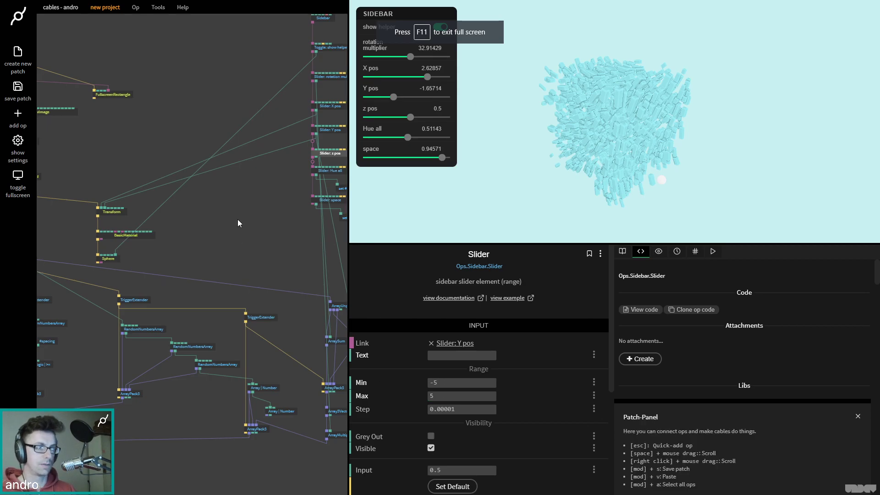
Step: Connect the z pos slider's value to the helper sphere's Transform and test it at about 1.257
scroll(215, 197, right, 3)
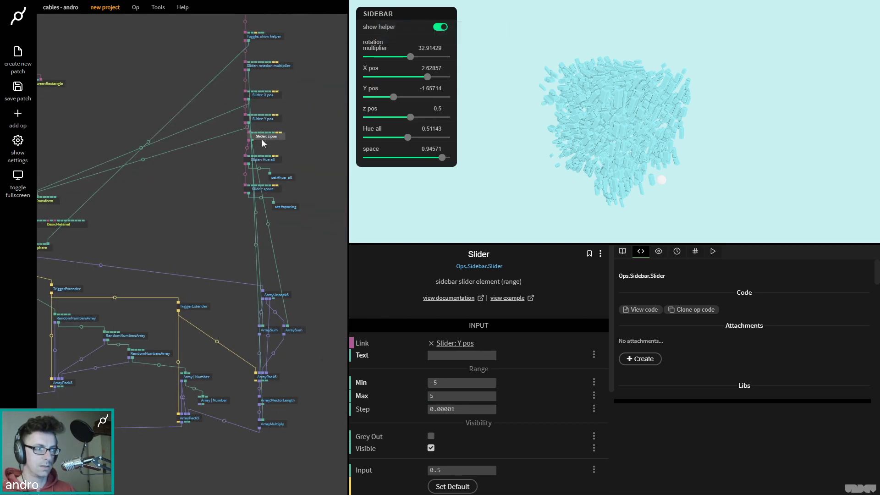
drag(271, 140, 260, 146)
drag(133, 194, 77, 182)
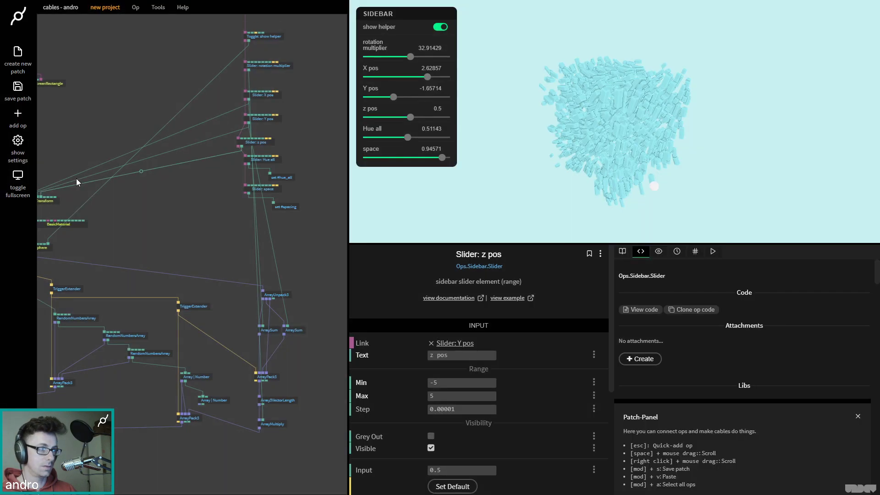
drag(412, 120, 416, 119)
Step: Insert an ArraySum op between ArrayUnpack3 and the third array input of ArrayPack3, and place it beside the other two ArraySum ops
click(277, 234)
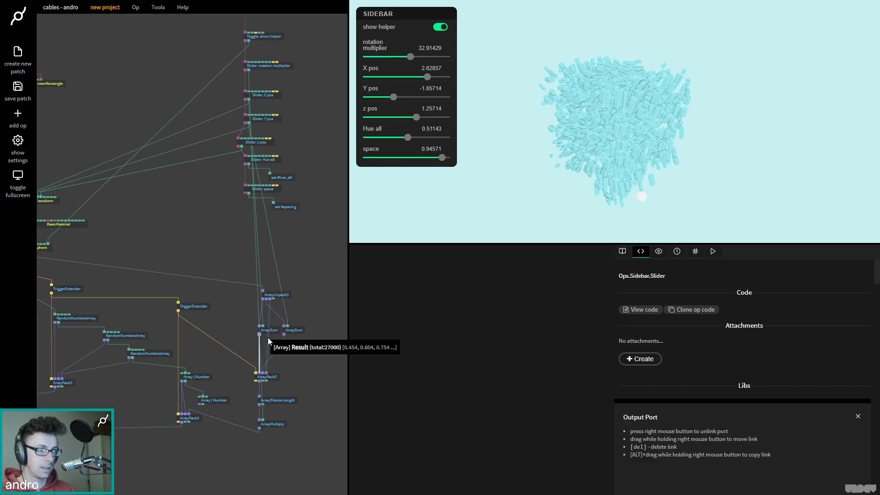
click(292, 332)
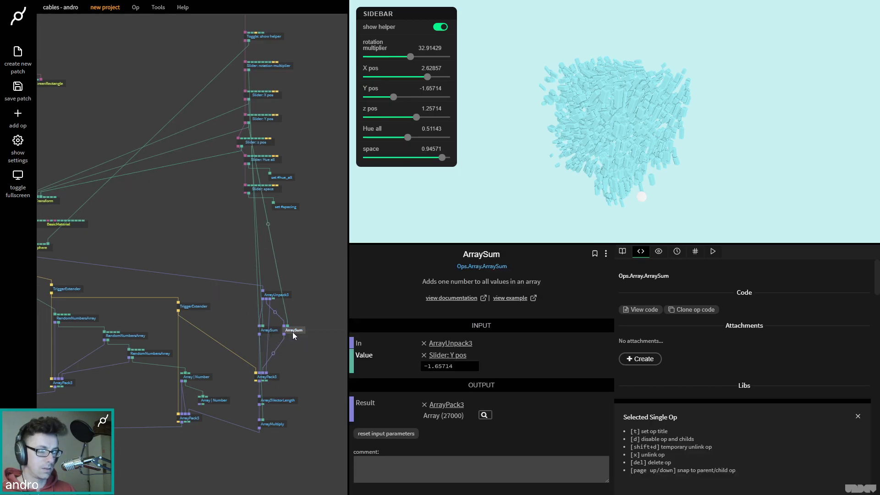
click(269, 377)
click(267, 334)
text(arraysum)
key(Return)
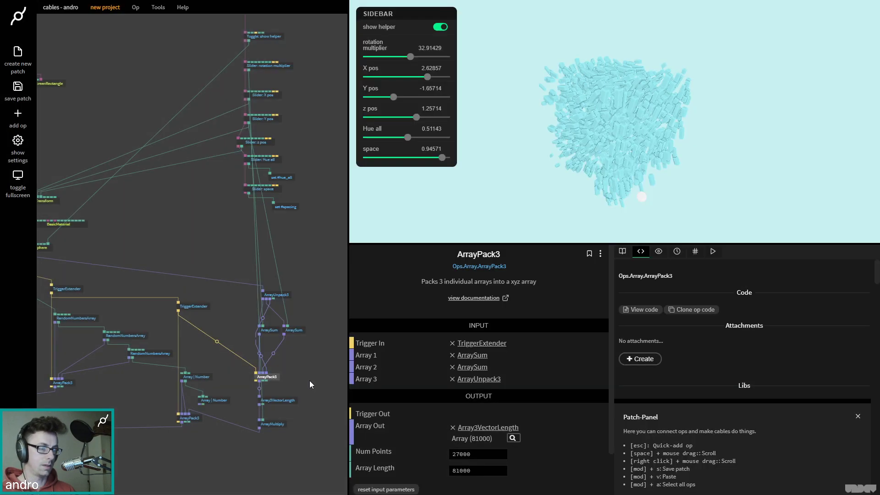
drag(269, 342, 325, 331)
scroll(323, 314, right, 2)
scroll(324, 314, up, 1)
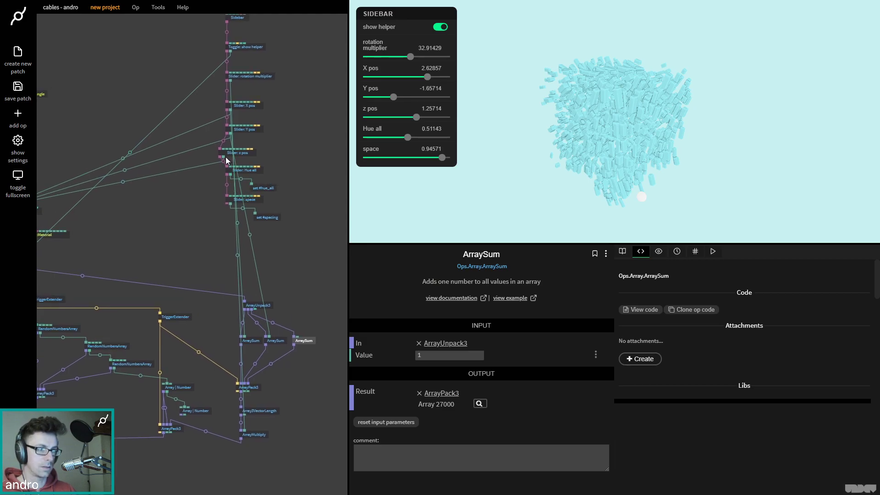
Step: Connect the z pos slider to the new ArraySum's value and test the slider down to about -2.171
drag(223, 158, 307, 345)
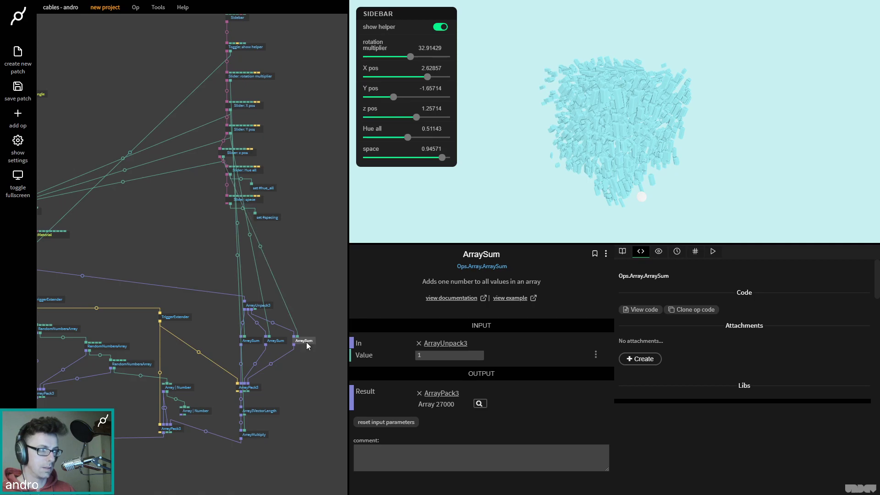
drag(416, 120, 379, 120)
drag(409, 120, 390, 130)
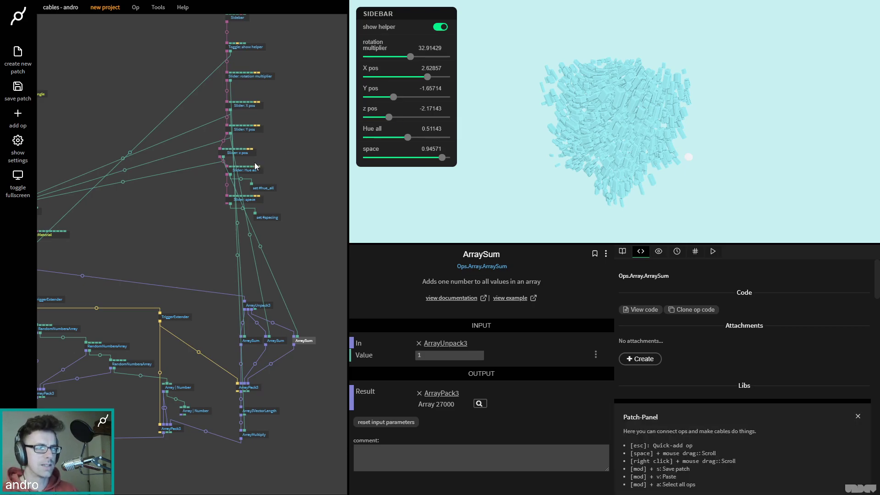
Step: Delete the z pos slider and the ArraySum op that was added for it
scroll(242, 153, left, 1)
click(243, 153)
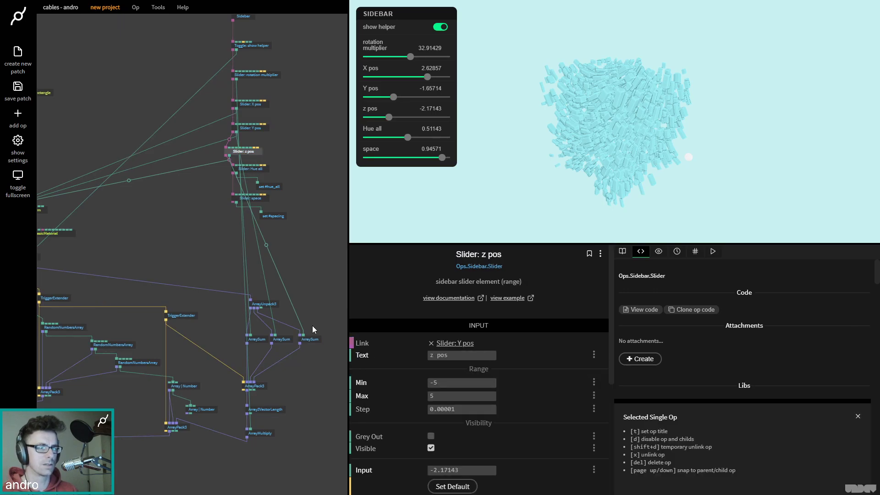
key(Delete)
click(310, 339)
click(314, 402)
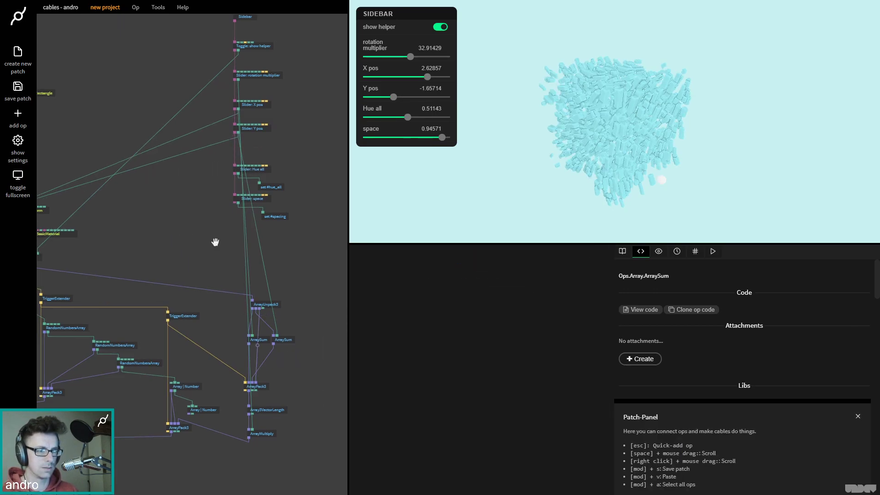
Step: Set PointsCube to 80 by 50 by 1 points, reduce the space slider to about 0.483 and orbit to face the field
drag(206, 240, 238, 246)
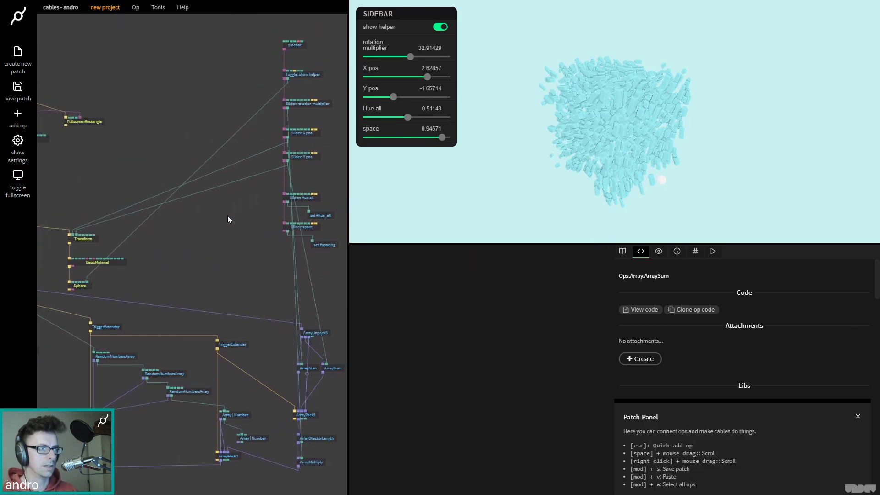
scroll(229, 217, left, 5)
scroll(229, 216, down, 1)
click(158, 233)
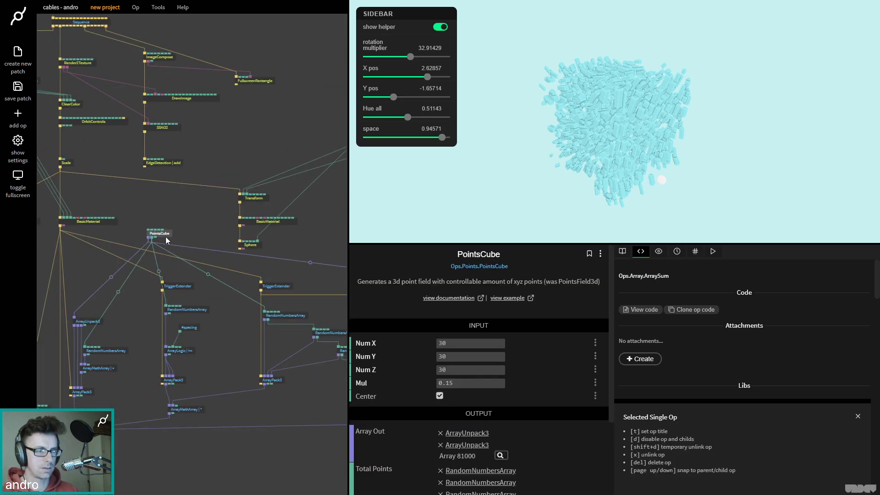
double_click(464, 369)
text(1)
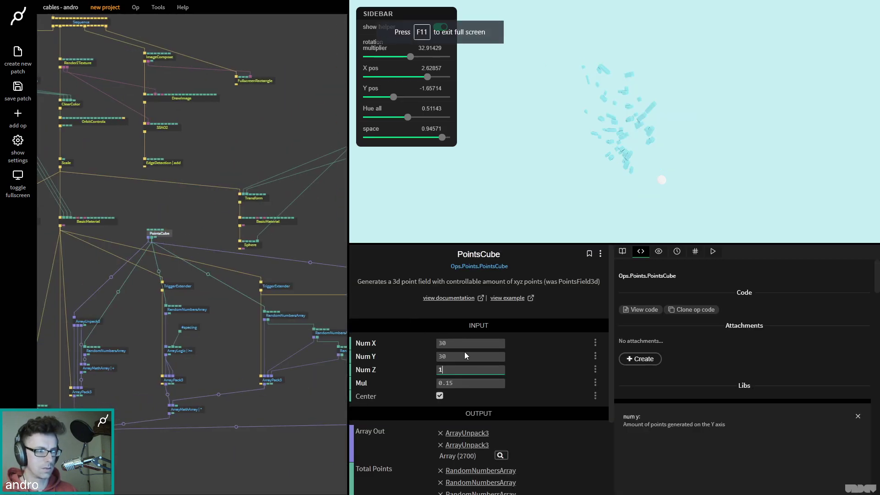
click(466, 343)
text(80)
key(Tab)
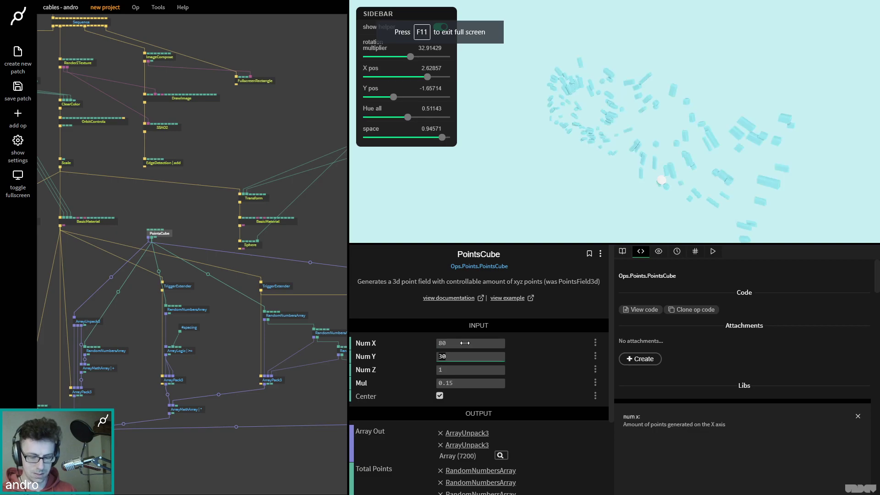
text(50)
drag(441, 137, 405, 137)
drag(517, 173, 611, 158)
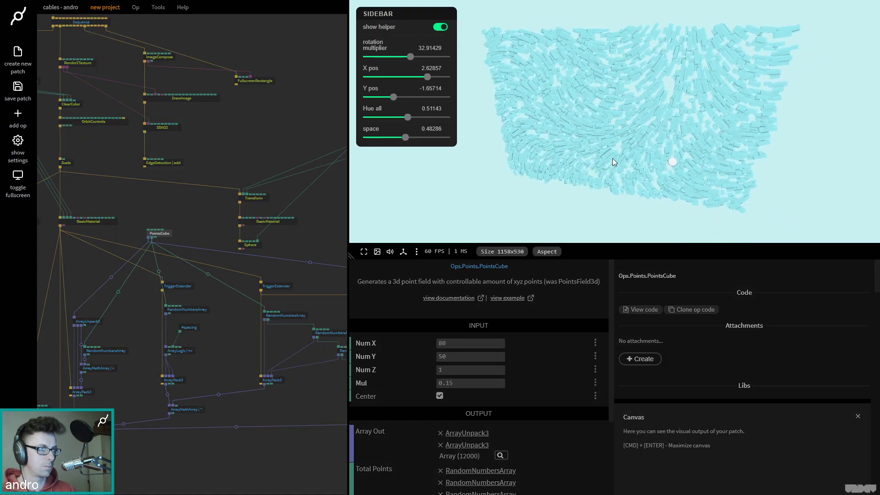
Step: Toggle the background Rectangle's Active option repeatedly to compare the render, ending with it switched on
scroll(165, 204, left, 4)
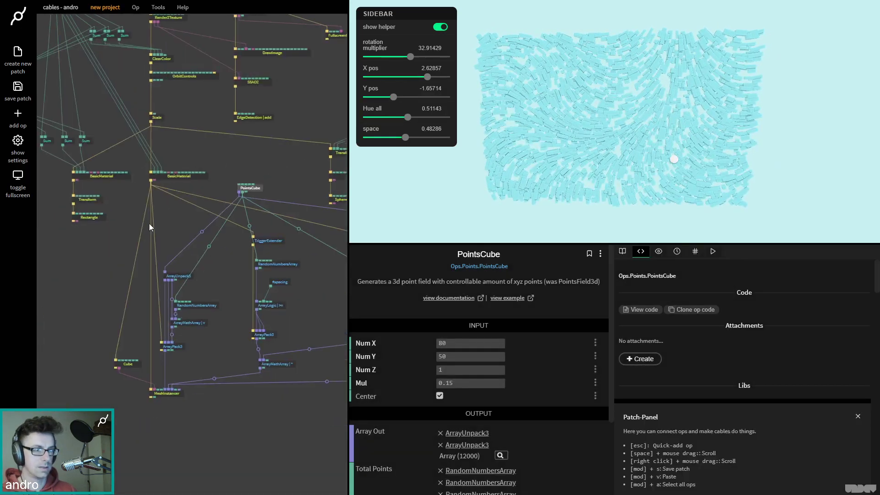
click(92, 218)
scroll(504, 451, down, 2)
click(453, 444)
click(453, 445)
click(453, 444)
click(453, 445)
click(453, 444)
click(454, 445)
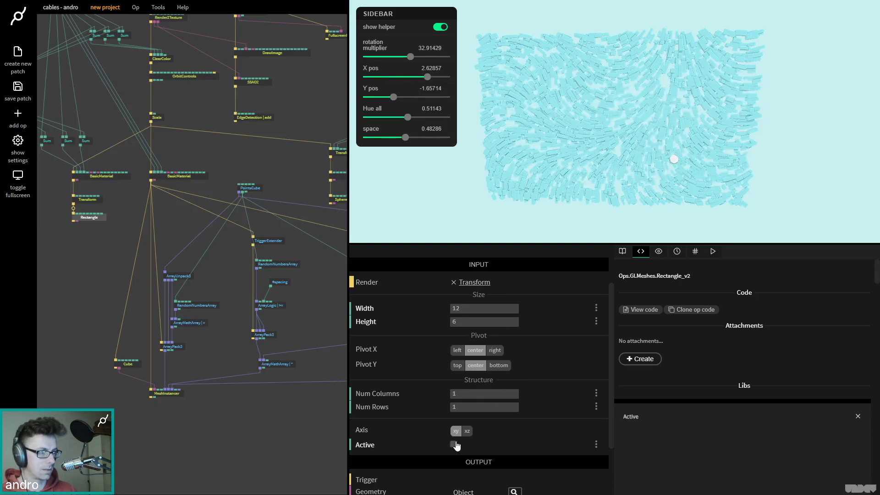
click(454, 444)
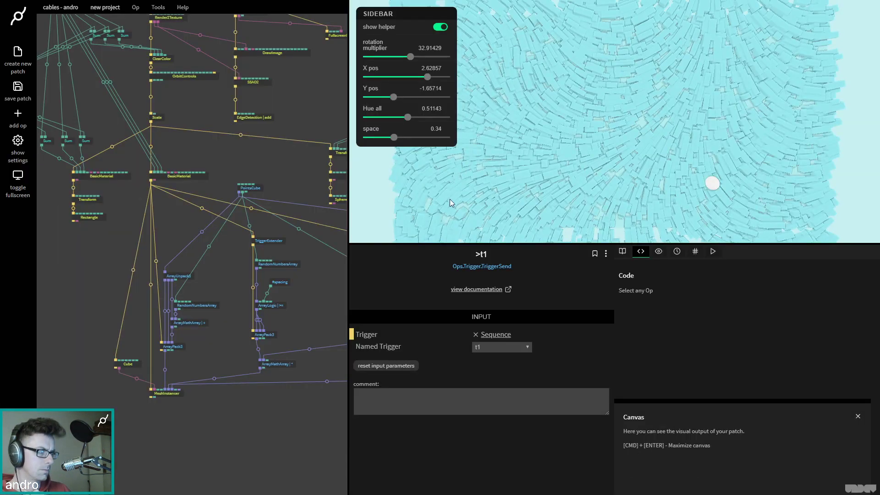
Step: Collapse the canvas sidebar and add a SaveScreenShot op to the patch near FullscreenRectangle
click(402, 15)
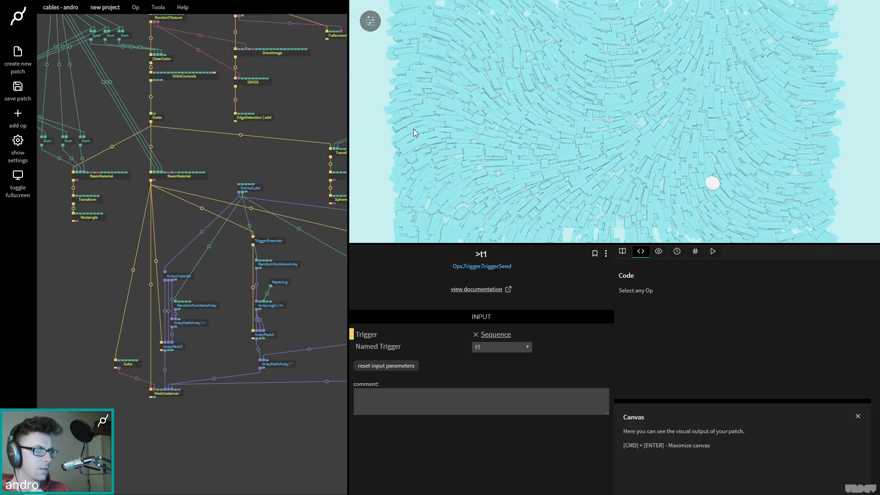
click(314, 118)
scroll(314, 118, up, 5)
scroll(313, 118, right, 5)
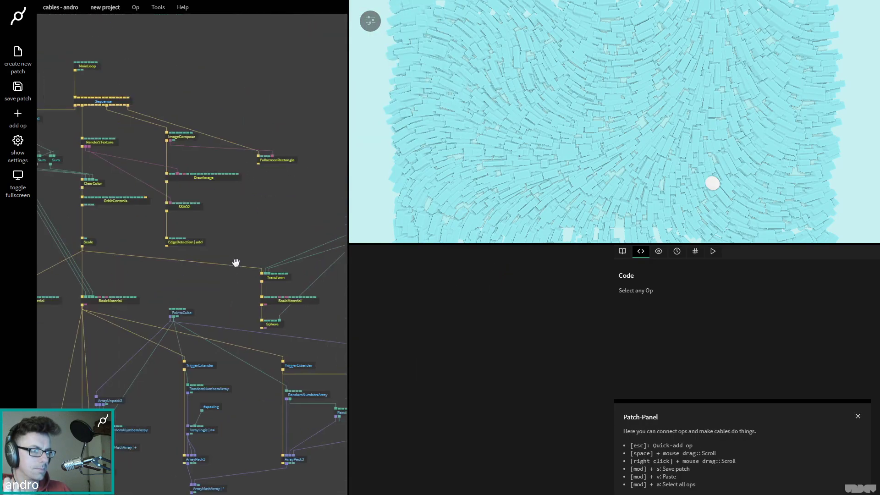
key(Escape)
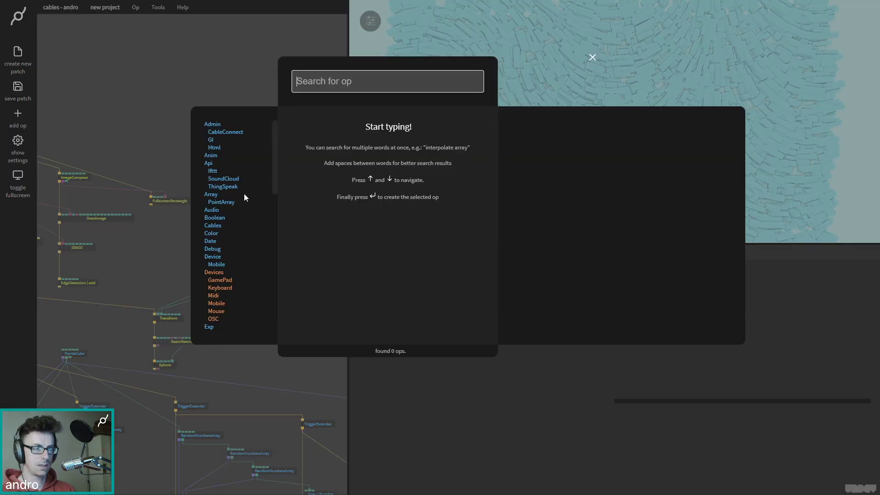
text(screensh)
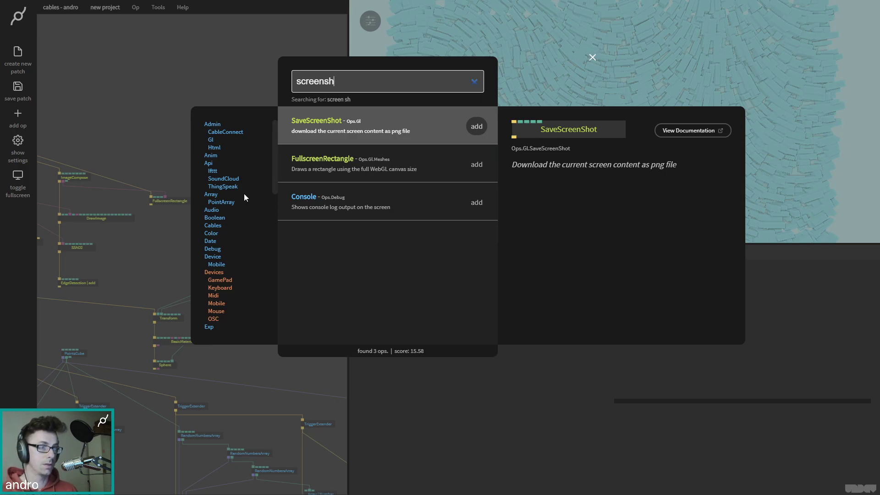
key(Return)
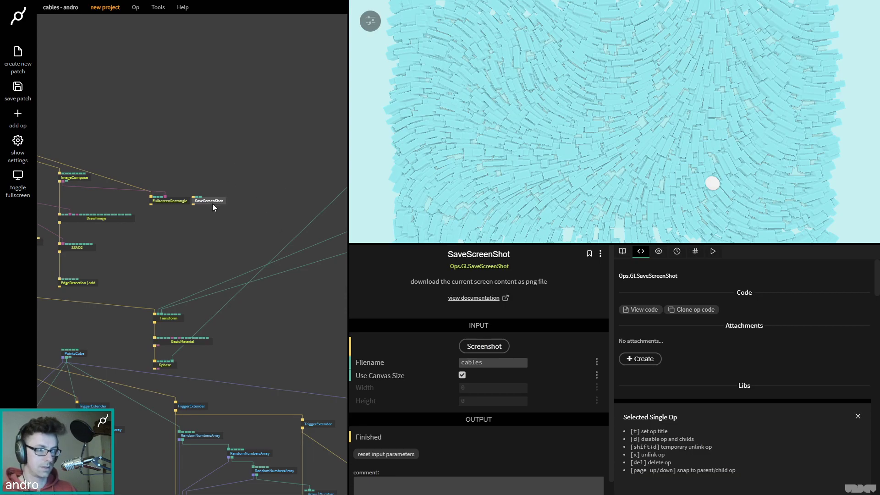
Step: Move the SaveScreenShot op next to the Sidebar op at the head of the slider chain
drag(210, 201, 232, 211)
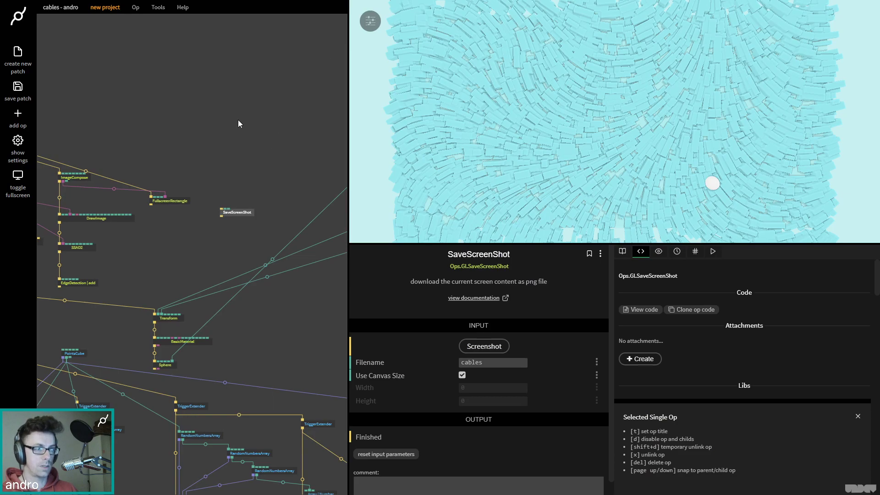
scroll(229, 130, right, 4)
scroll(229, 129, down, 2)
drag(133, 169, 323, 79)
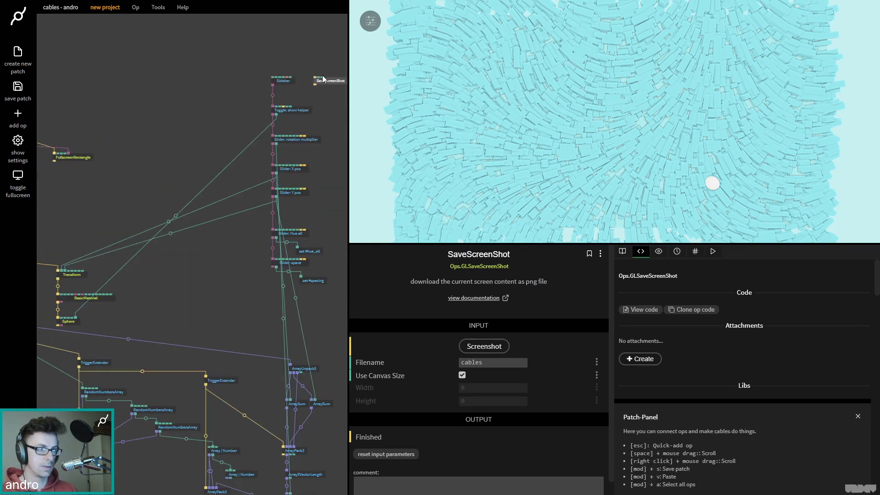
scroll(307, 233, right, 5)
scroll(307, 233, up, 1)
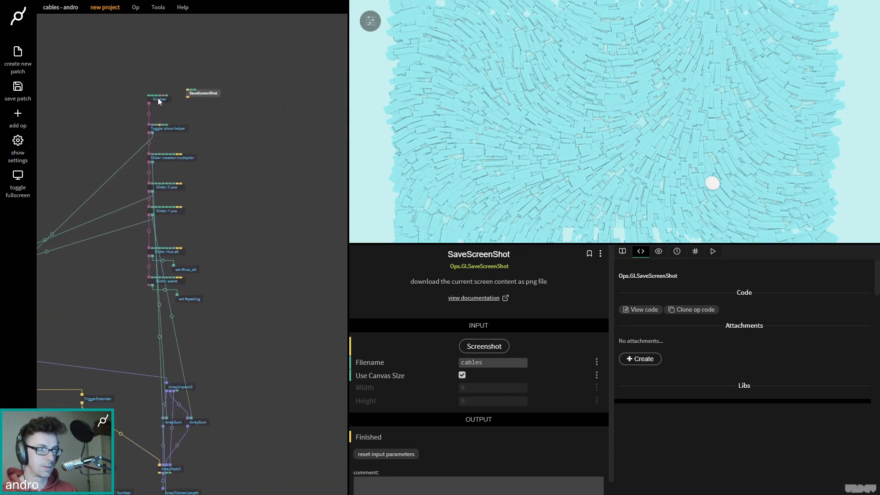
Step: Make room below the Sidebar op and insert a sidebar Button op between it and the show helper toggle
drag(160, 102, 159, 84)
key(Escape)
text(button)
key(Return)
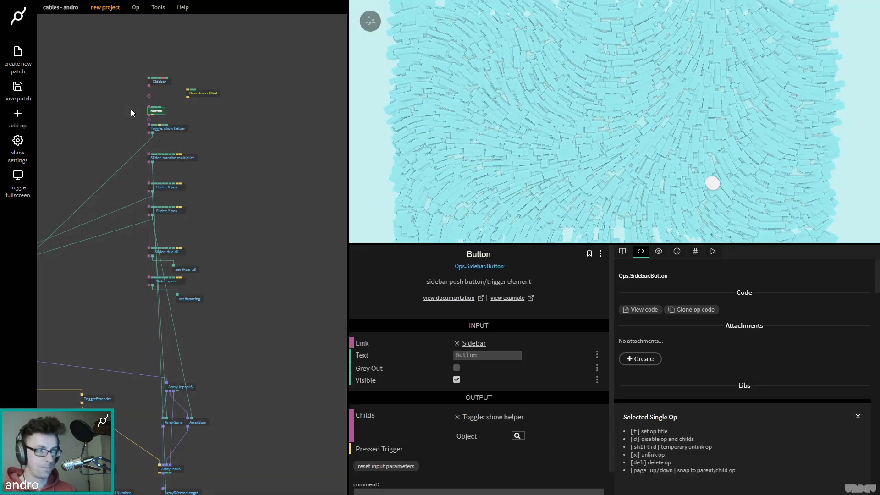
Step: Try a Sequence op on the Button's pressed trigger, test it from the sidebar, and delete the Sequence
drag(158, 111, 197, 119)
text(seq)
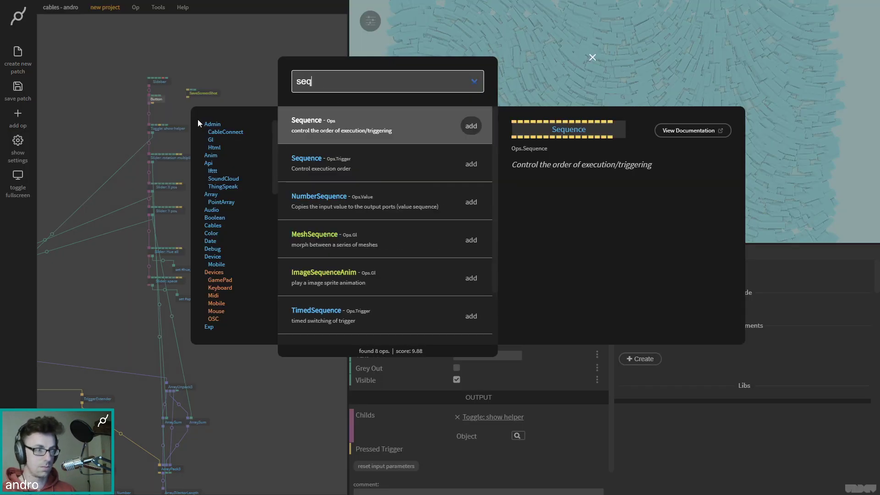
key(Return)
click(243, 111)
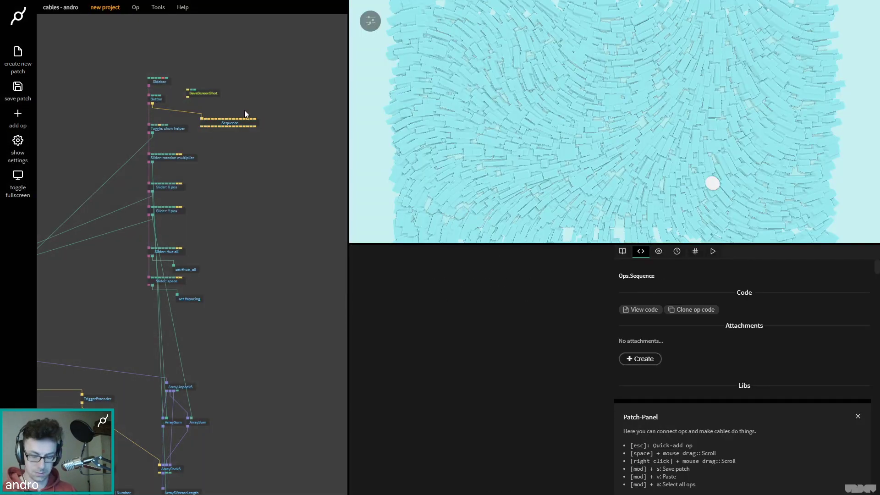
click(370, 21)
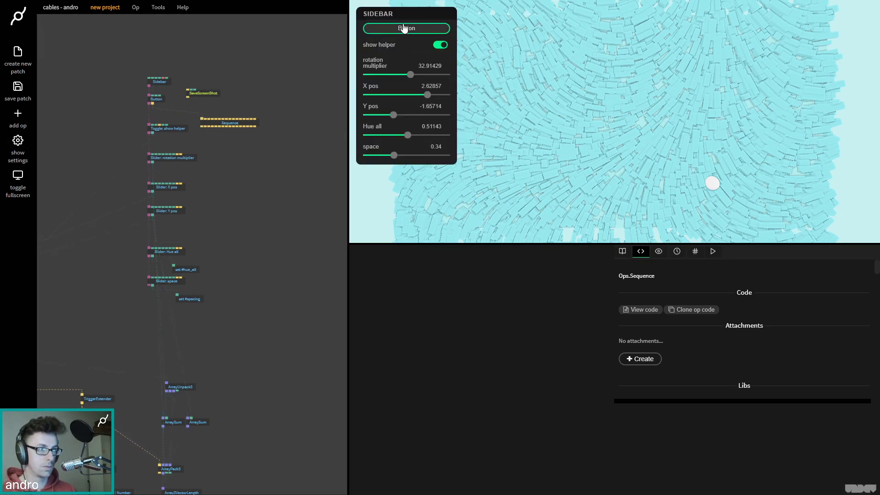
mouse_move(191, 110)
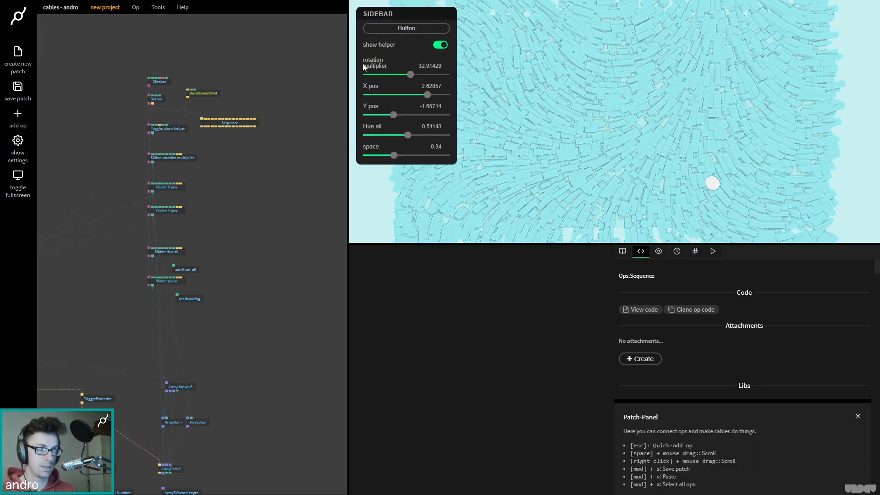
click(387, 30)
click(238, 128)
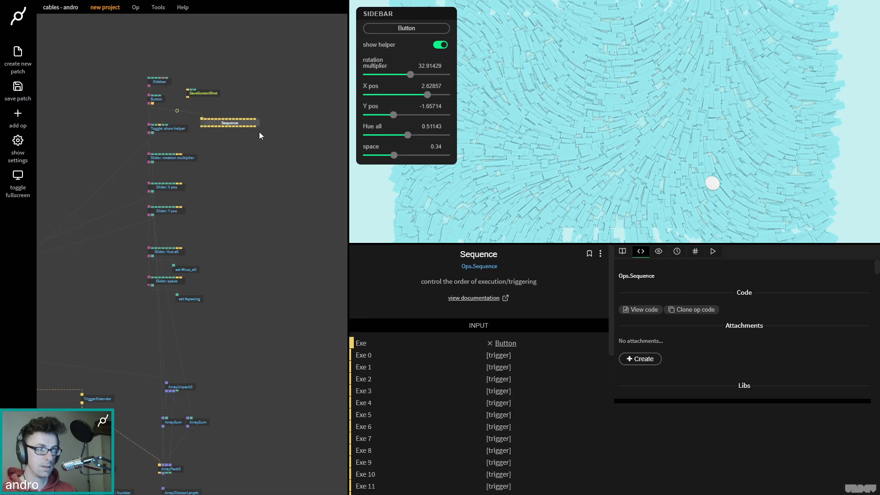
key(Delete)
Step: Connect the Button's pressed trigger to SaveScreenShot and set the button's text to Screenshot
drag(153, 103, 206, 110)
click(158, 99)
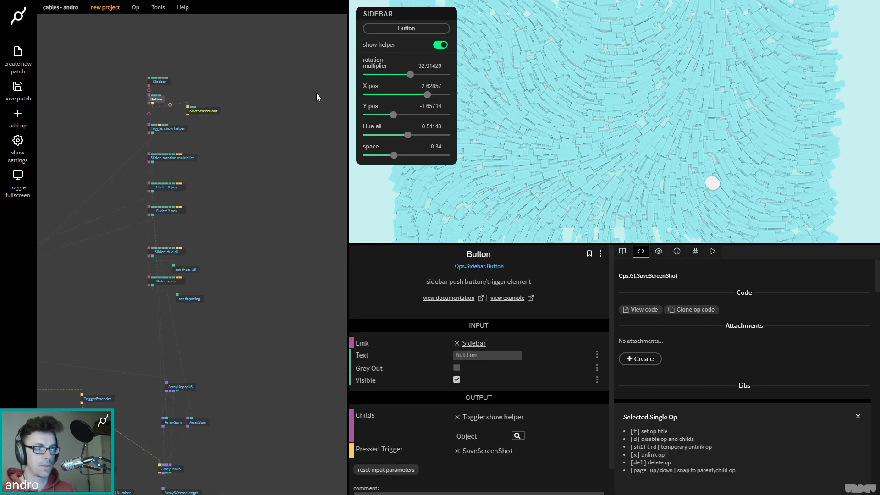
double_click(474, 355)
text(S)
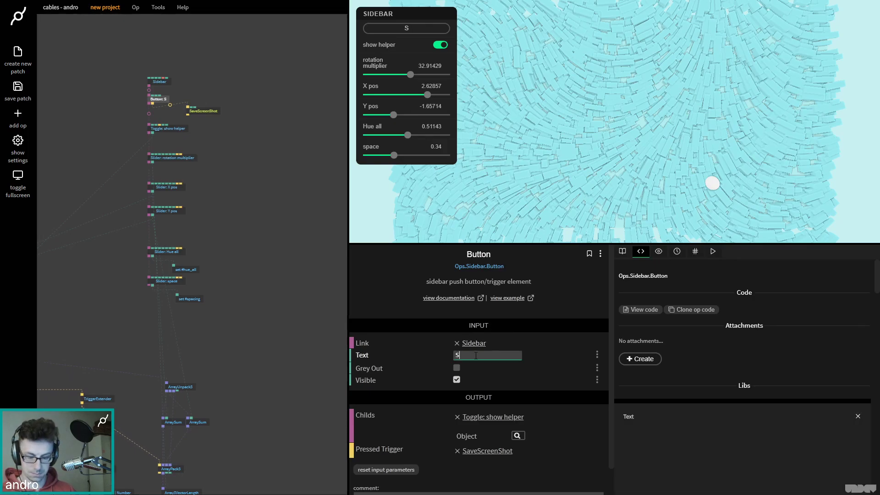
text(creenshot)
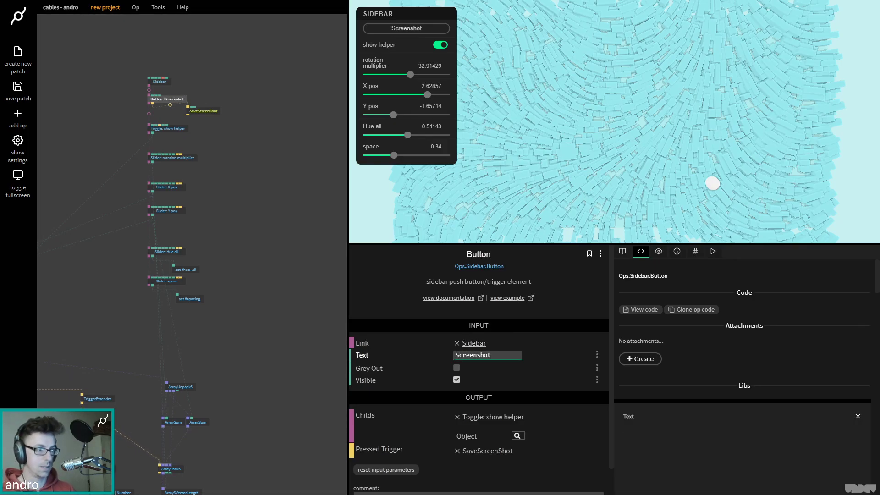
click(209, 121)
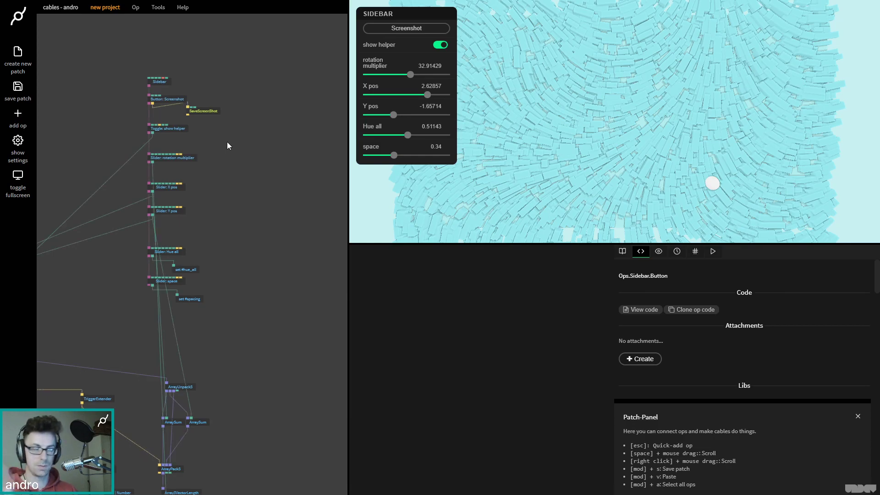
drag(205, 111, 210, 114)
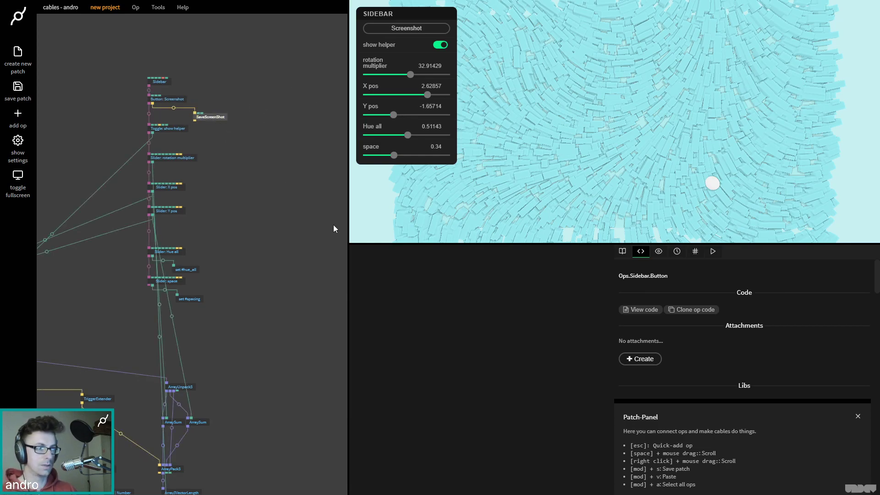
Step: Test the Screenshot button, cancelling the file save, and switch off show helper before collapsing the sidebar
click(405, 28)
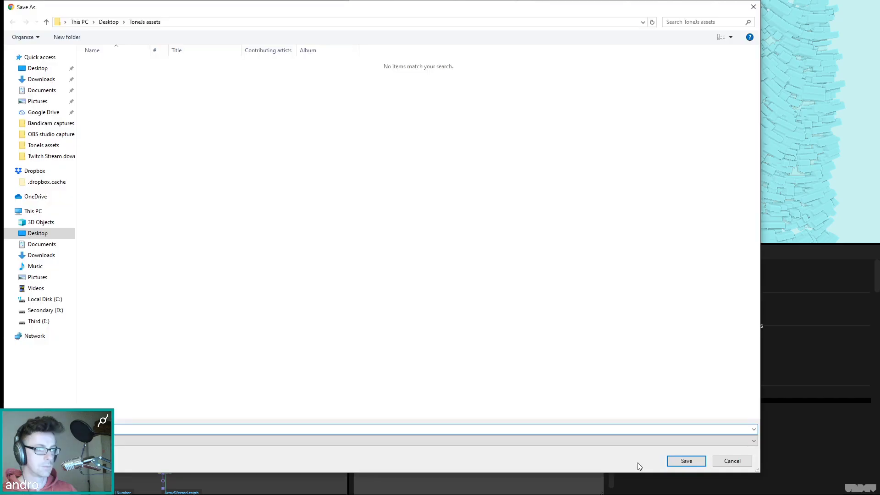
click(717, 463)
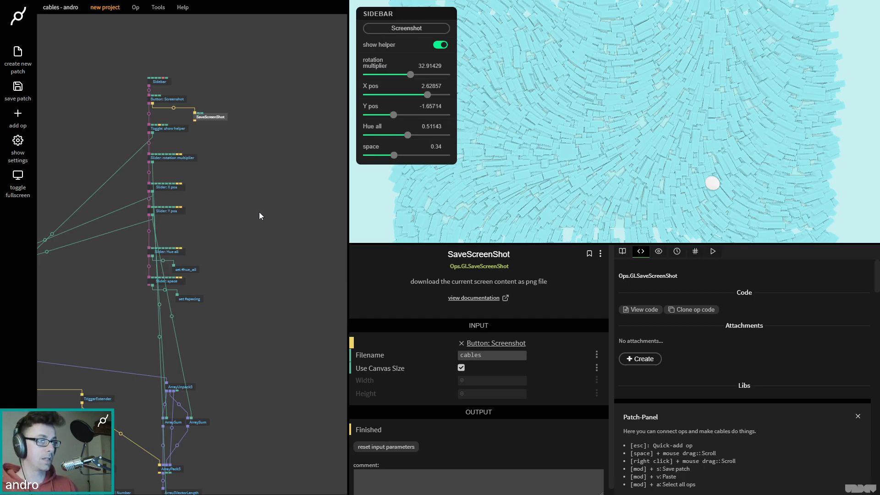
click(441, 45)
click(415, 14)
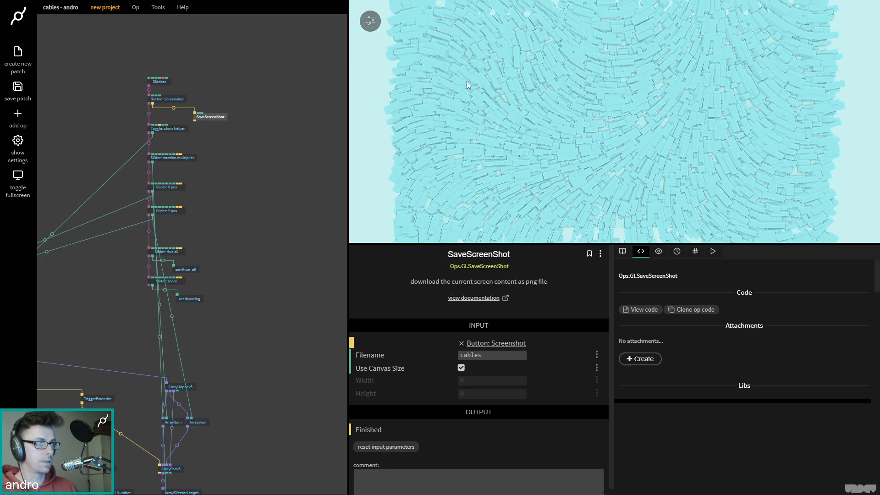
Step: Detach OrbitControls from the chain between ClearColor and Scale
drag(65, 275, 214, 246)
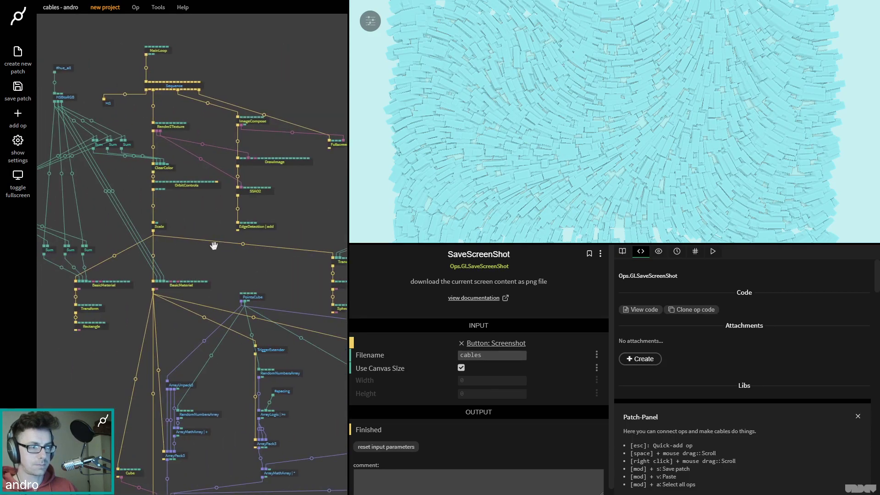
click(176, 185)
drag(176, 186, 209, 205)
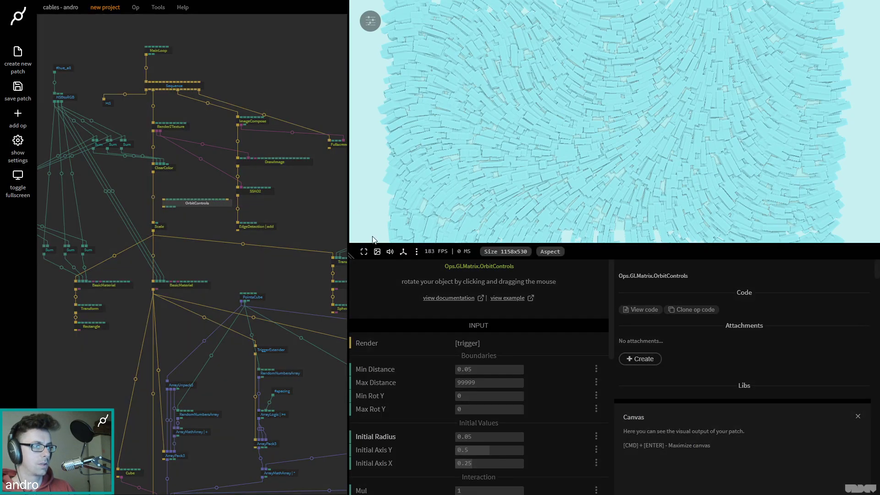
Step: Widen the patch area and set the canvas aspect ratio to 16:9
drag(351, 255, 385, 262)
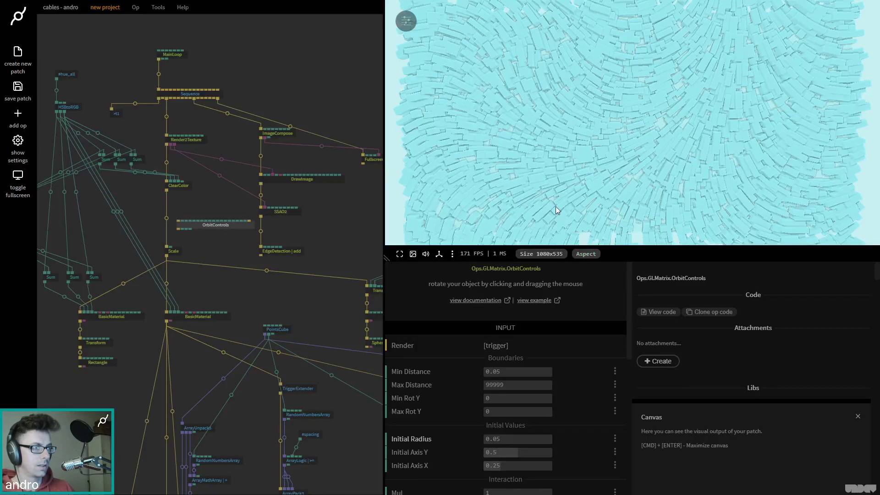
click(595, 258)
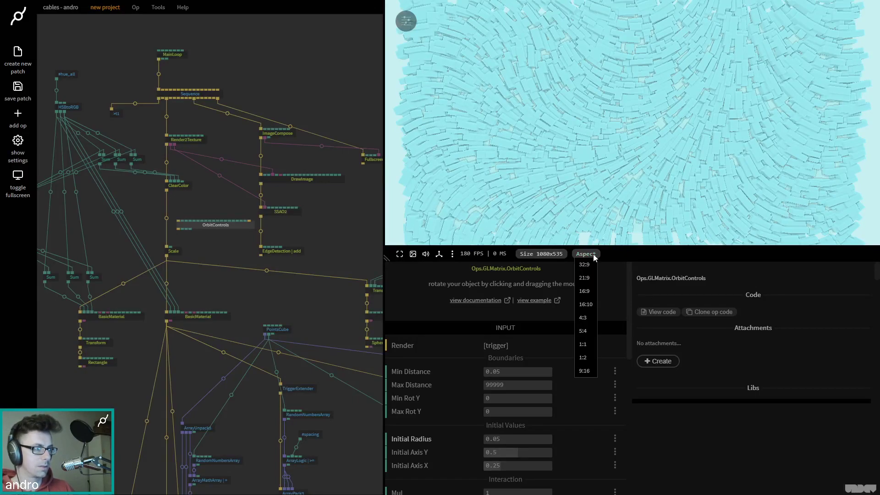
click(588, 295)
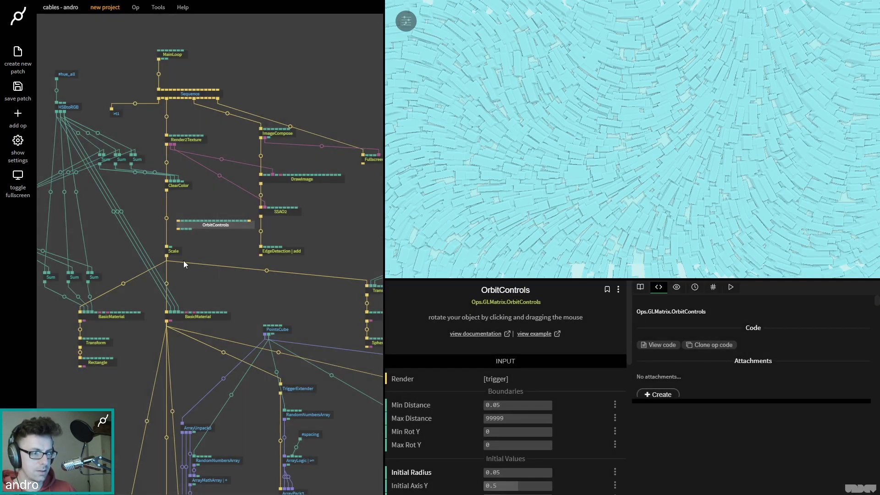
Step: Reduce the Scale op's scale to 0.27 so the whole field fits the canvas, and save the patch
click(174, 251)
drag(490, 389, 472, 390)
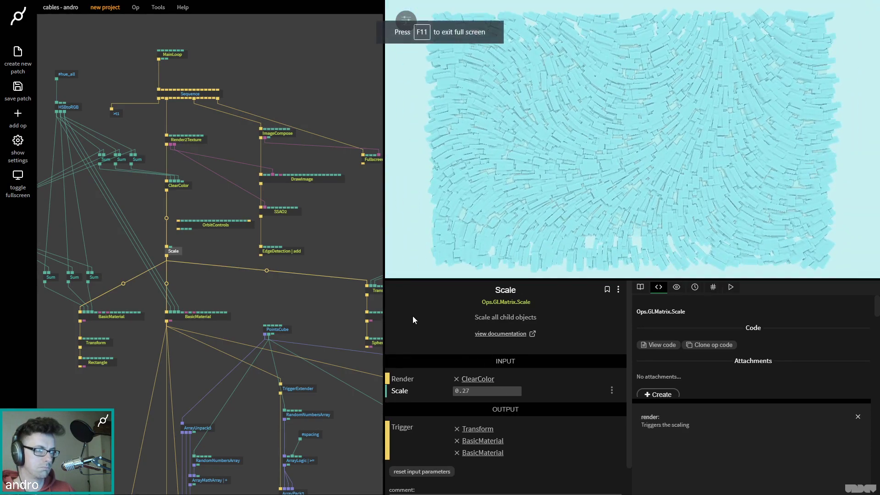
click(334, 245)
key(ctrl+s)
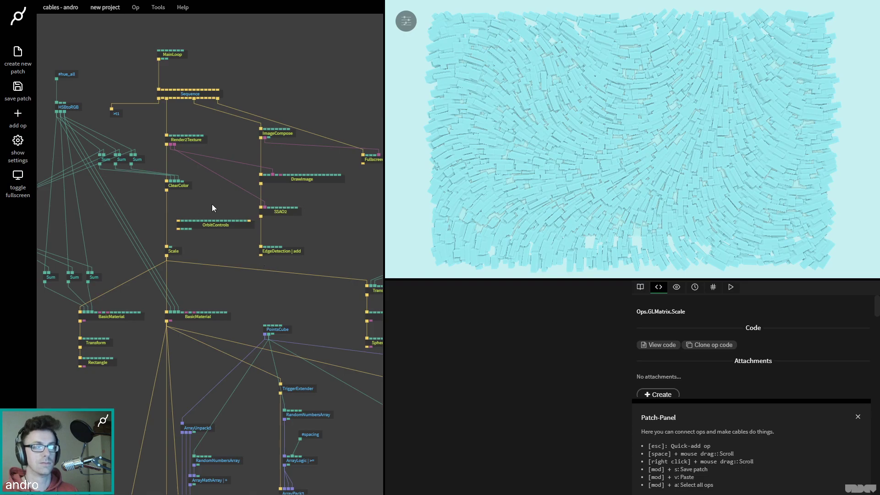
Step: Delete the unlinked OrbitControls op from the patch
click(206, 228)
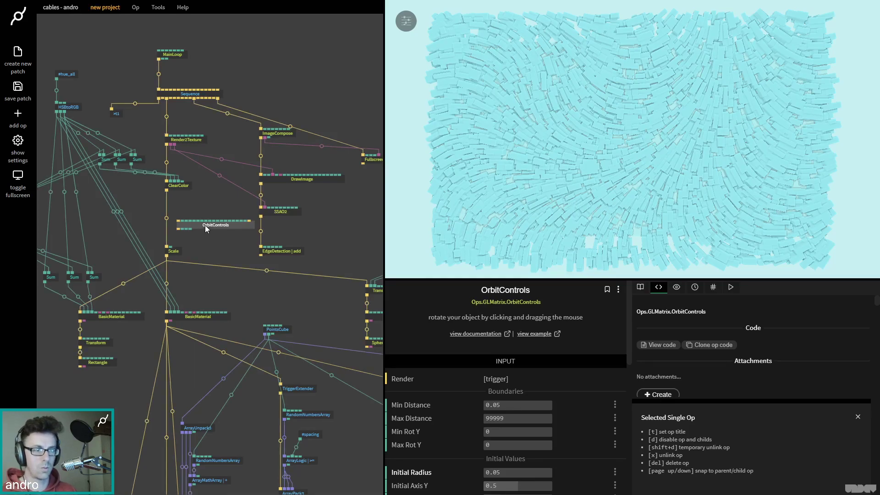
drag(204, 227, 243, 70)
key(Delete)
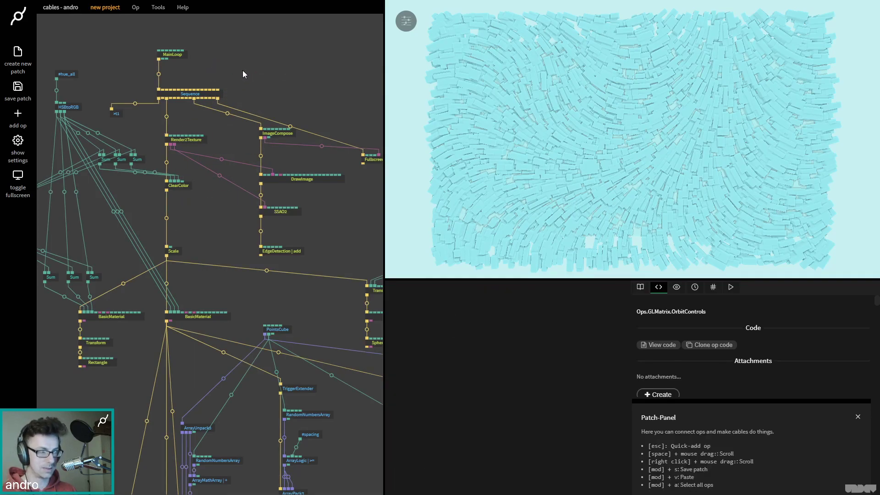
Step: Tidy the colour ops by moving the three Sum ops closer to ClearColor and number2 and Multiply higher beside HSBtoRGB
drag(199, 227, 188, 223)
drag(150, 195, 205, 201)
click(208, 200)
drag(103, 260, 84, 175)
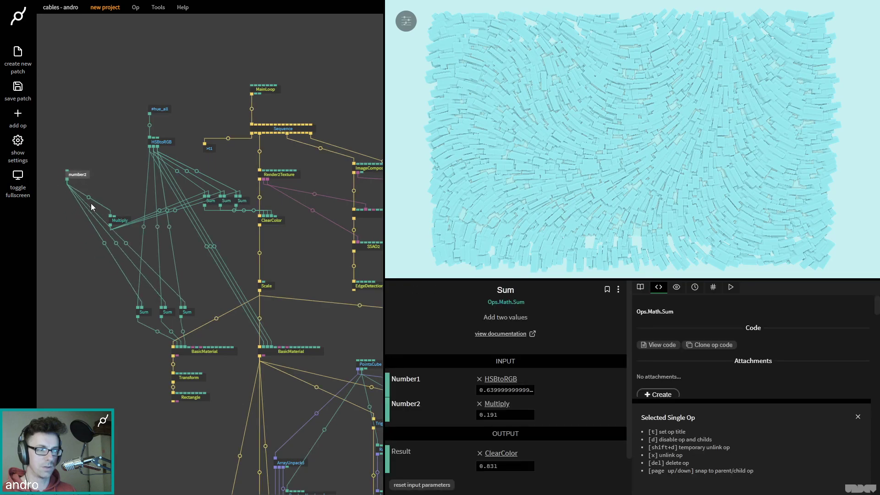
drag(117, 221, 87, 156)
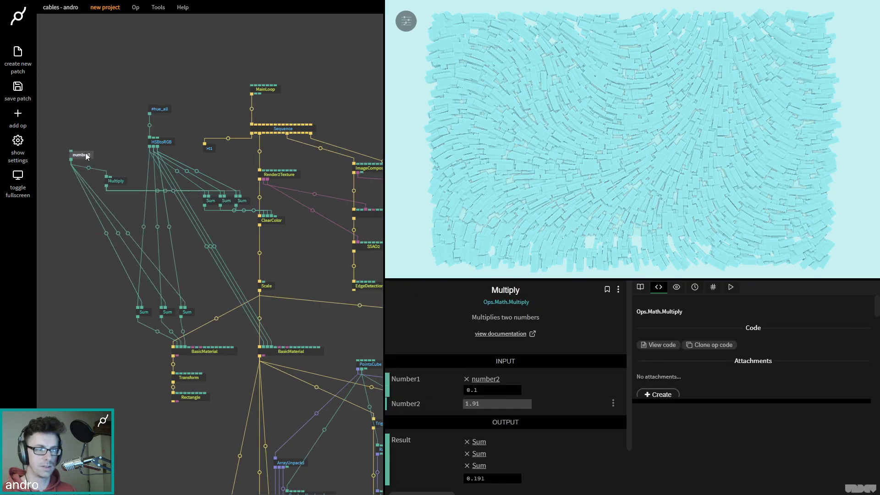
click(87, 156)
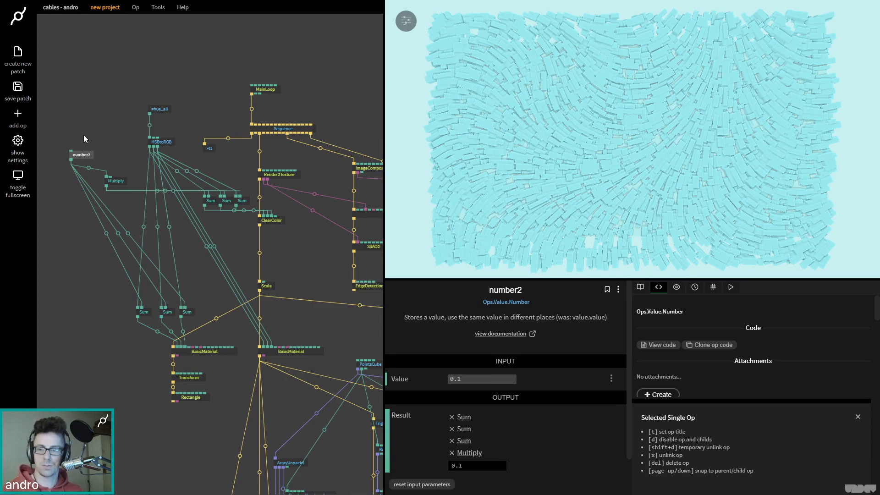
click(84, 136)
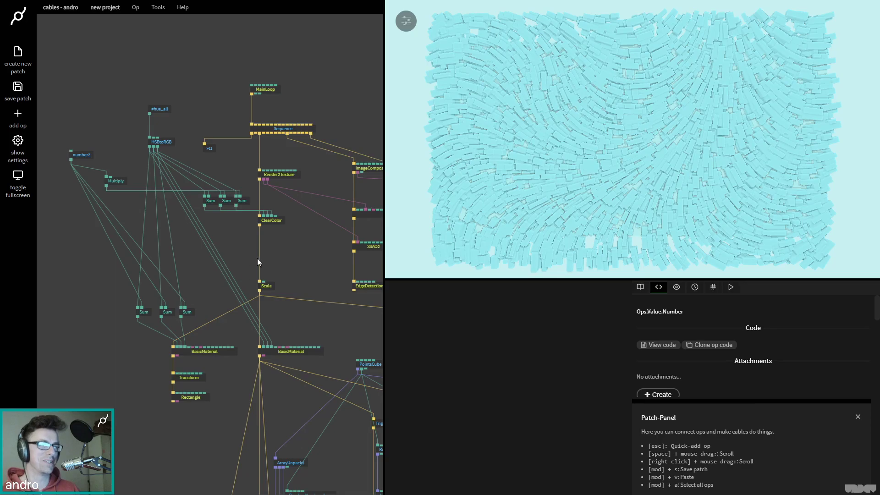
Step: Move the t1 trigger send op closer to the Sequence op
drag(274, 251, 268, 250)
drag(199, 146, 225, 146)
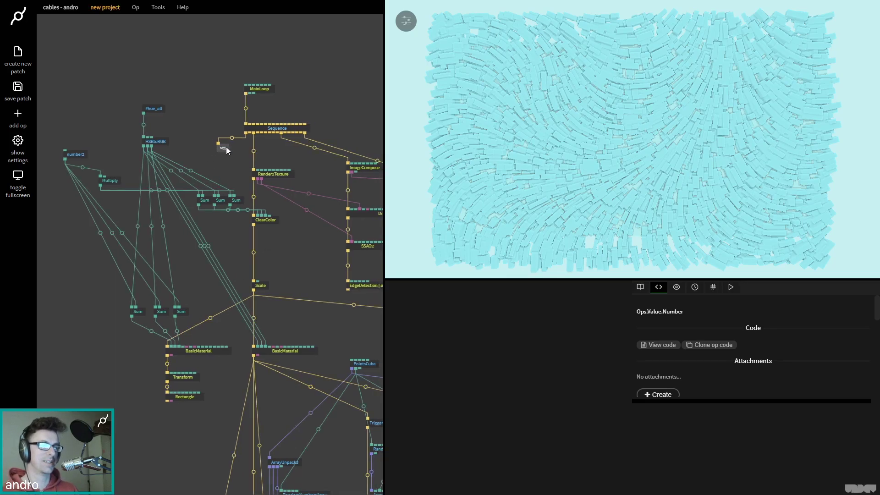
drag(273, 249, 207, 217)
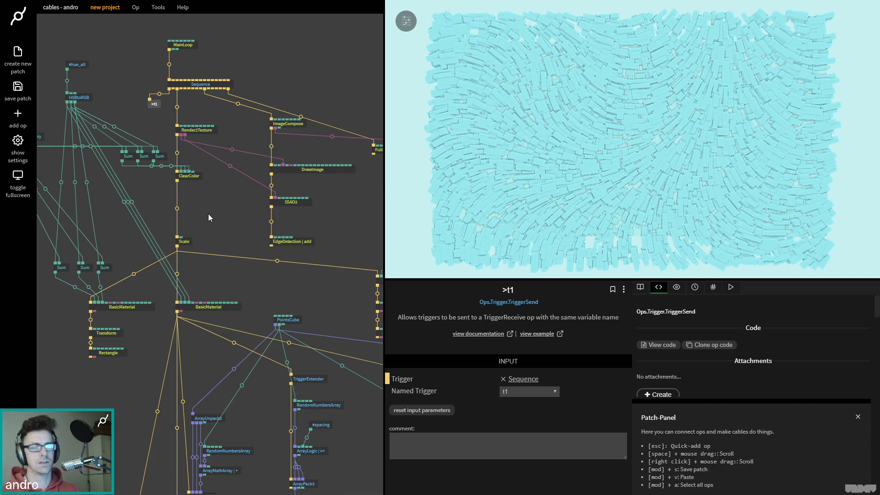
Step: Move the ArrayPack3 op that feeds the MeshInstancer's rotations further down in the patch
scroll(271, 277, down, 8)
scroll(269, 232, right, 6)
scroll(197, 235, right, 6)
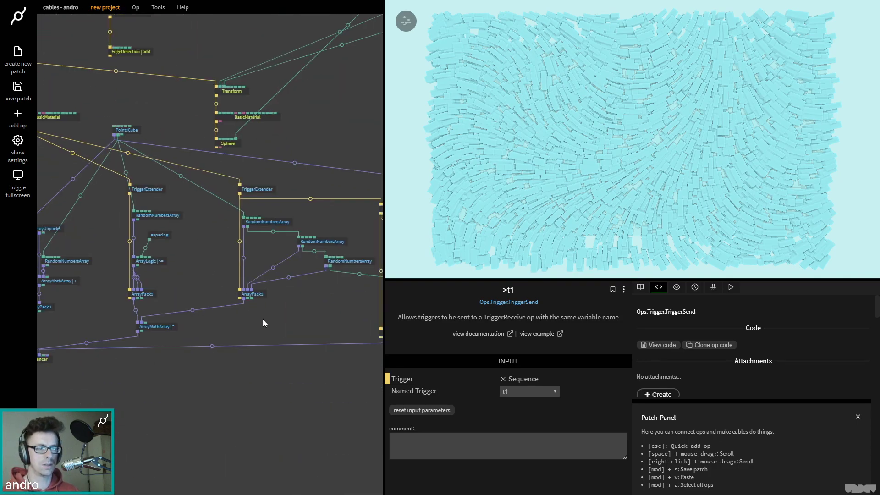
drag(237, 331, 238, 365)
scroll(291, 405, left, 5)
scroll(291, 405, left, 5)
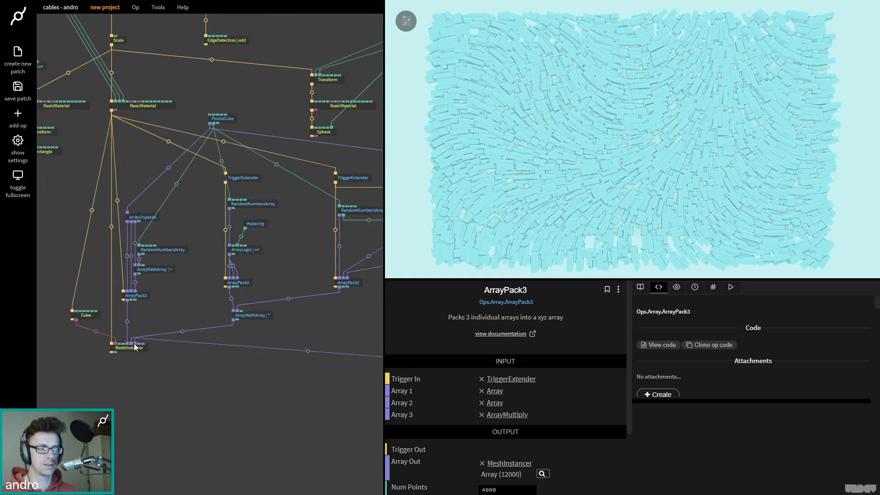
scroll(213, 400, right, 6)
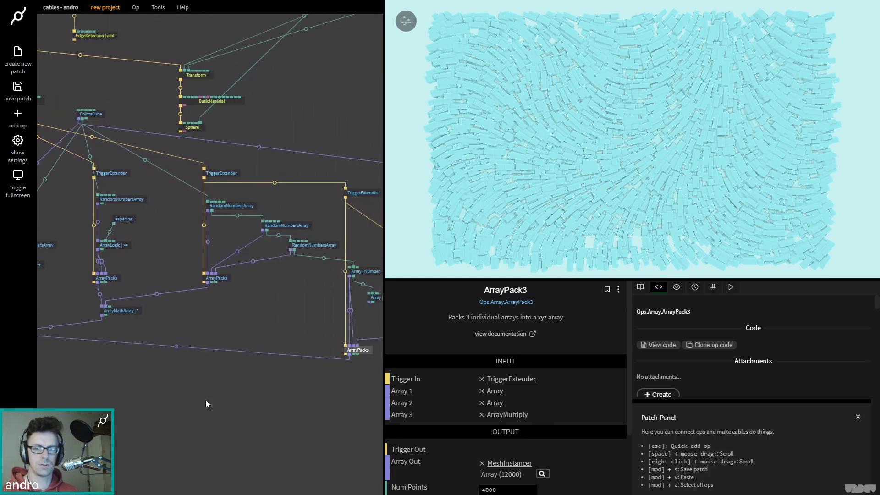
scroll(240, 407, right, 4)
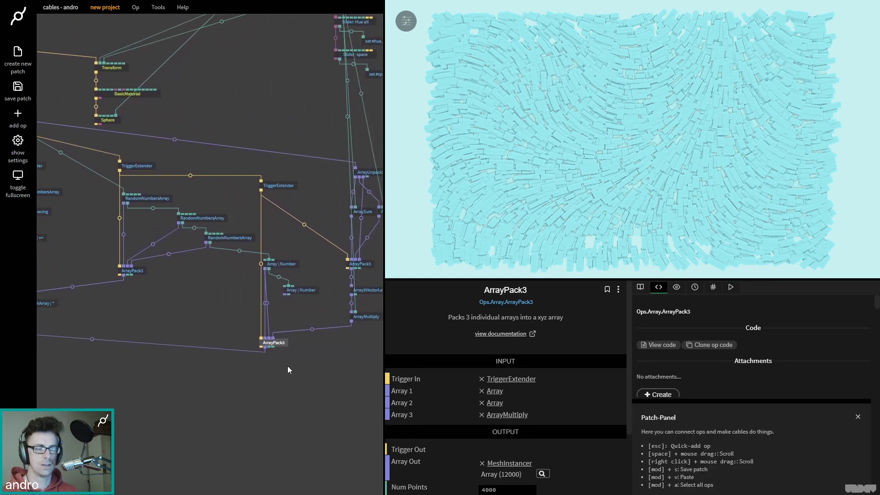
scroll(274, 403, right, 4)
Step: Insert an ArraySum op into the link between ArrayMultiply and ArrayPack3, and place it directly below ArrayMultiply
click(268, 354)
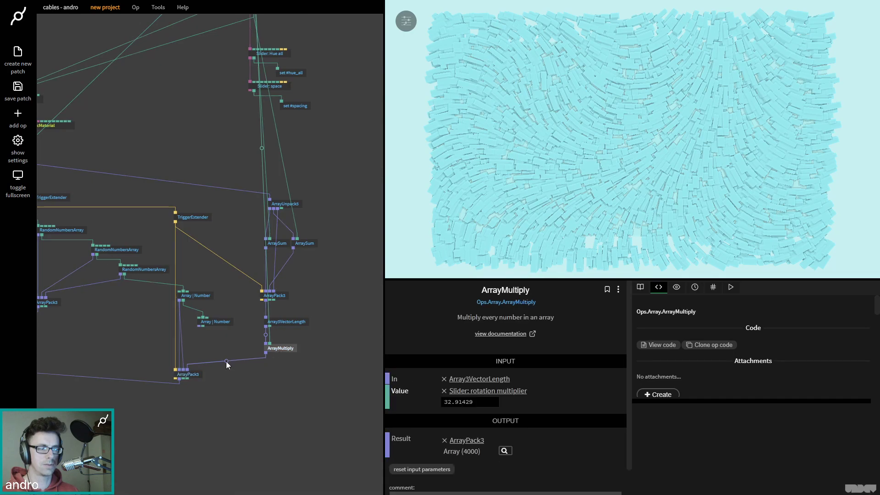
click(226, 362)
text(arrasu)
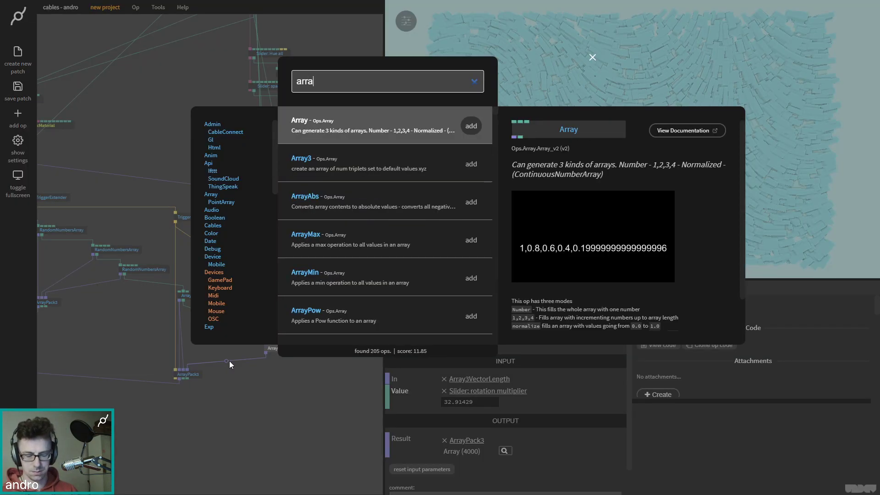
key(BackSpace)
key(BackSpace)
text(ysum)
key(BackSpace)
key(BackSpace)
key(BackSpace)
key(BackSpace)
text(ys)
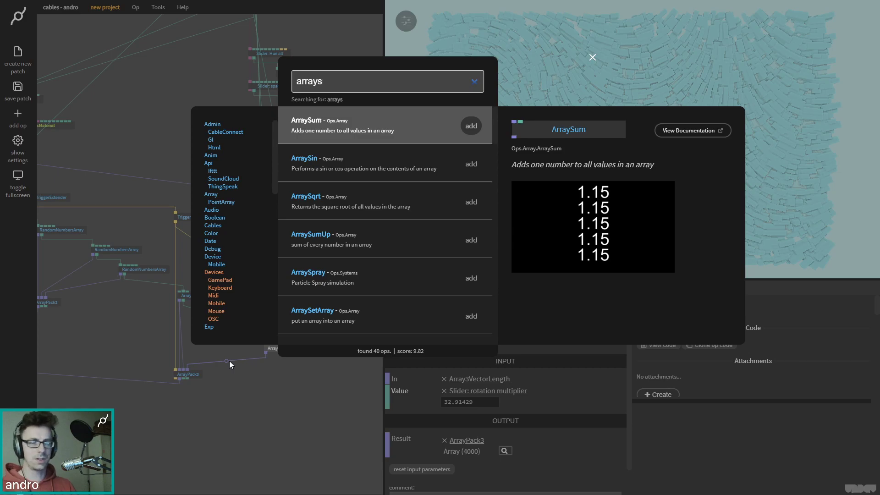
click(474, 127)
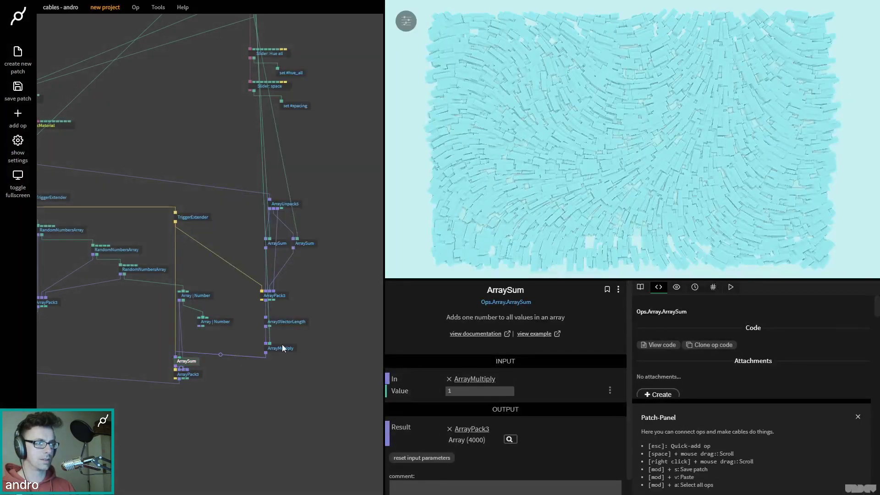
drag(188, 364, 276, 368)
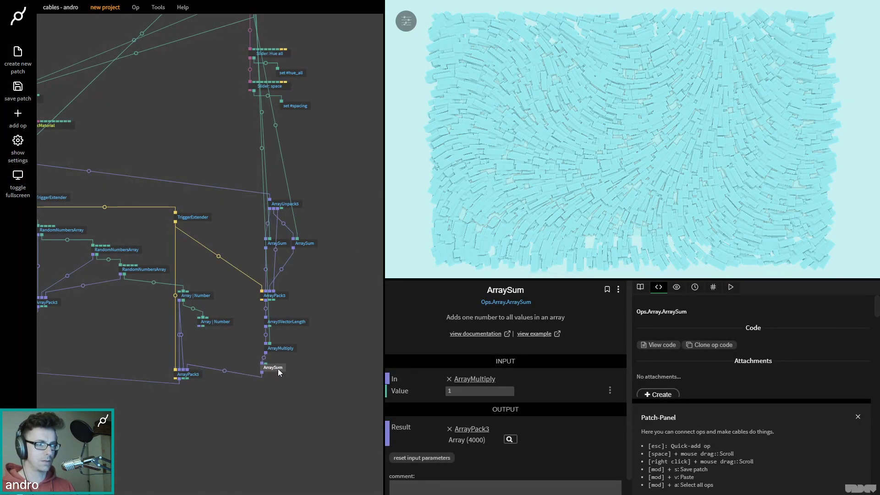
Step: Set the new ArraySum's value to 350.32 and switch on show helper in the canvas sidebar
drag(480, 391, 505, 343)
click(315, 430)
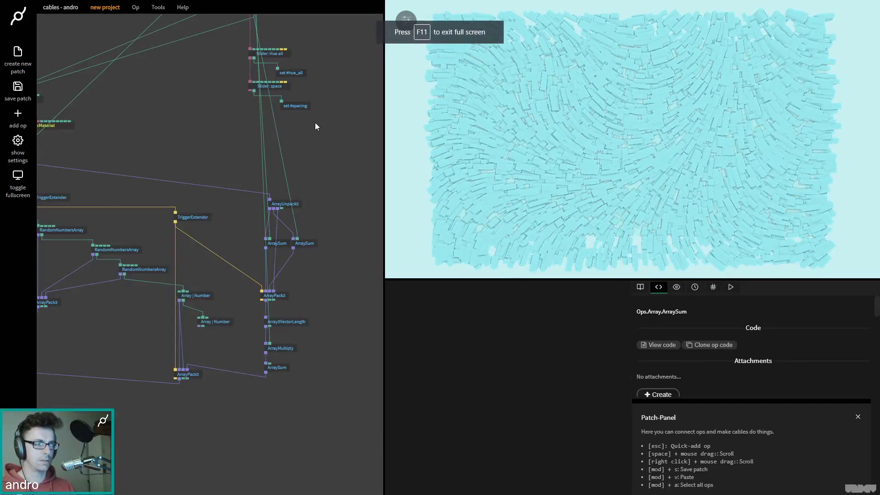
scroll(348, 108, up, 5)
click(406, 18)
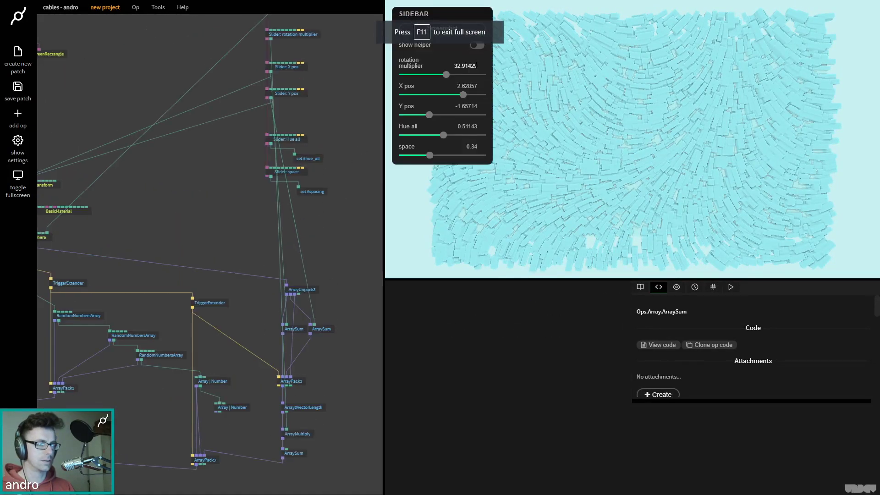
click(477, 45)
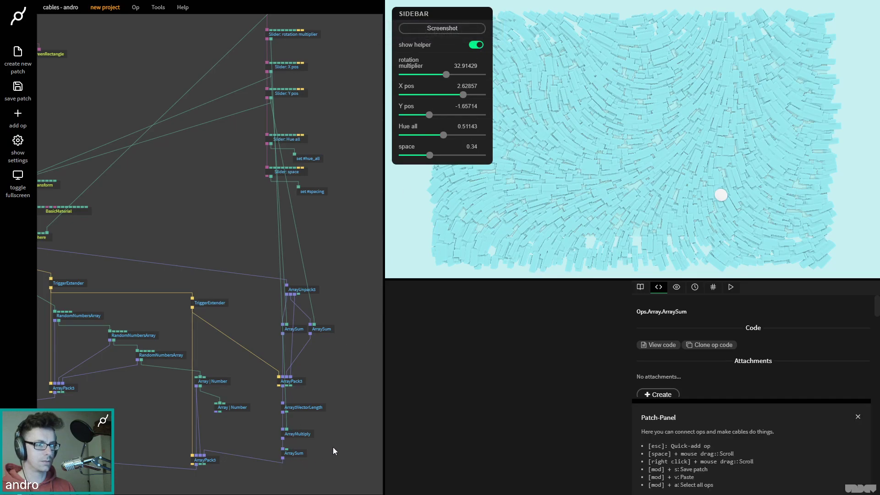
Step: Move the rotation ArrayPack3 and the new ArraySum lower to leave space beneath ArrayMultiply
scroll(332, 404, down, 3)
drag(219, 328, 221, 365)
drag(308, 326, 307, 357)
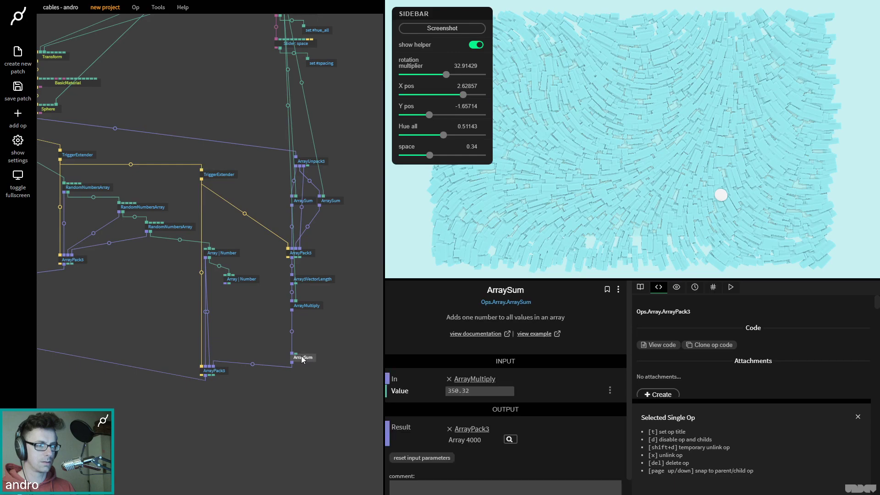
Step: Add a Timer op linked to the new ArraySum's Value input and set its speed to 50
key(Escape)
text(timer)
key(Return)
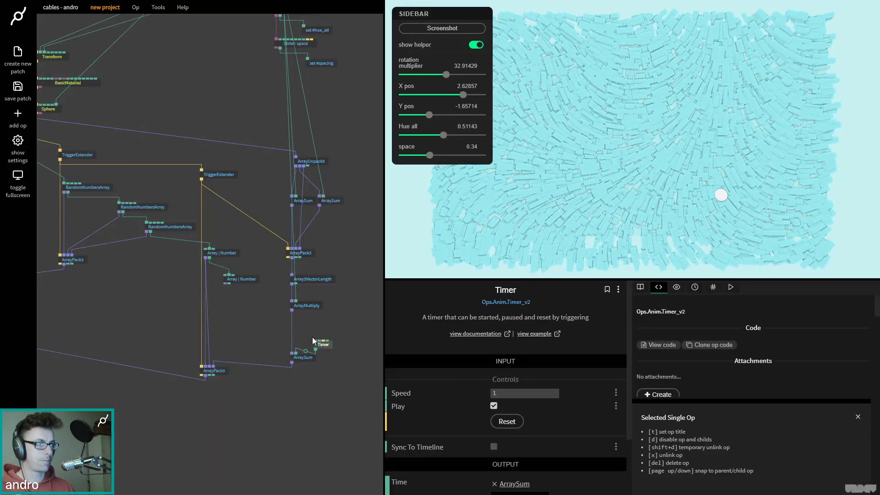
click(516, 391)
text(0)
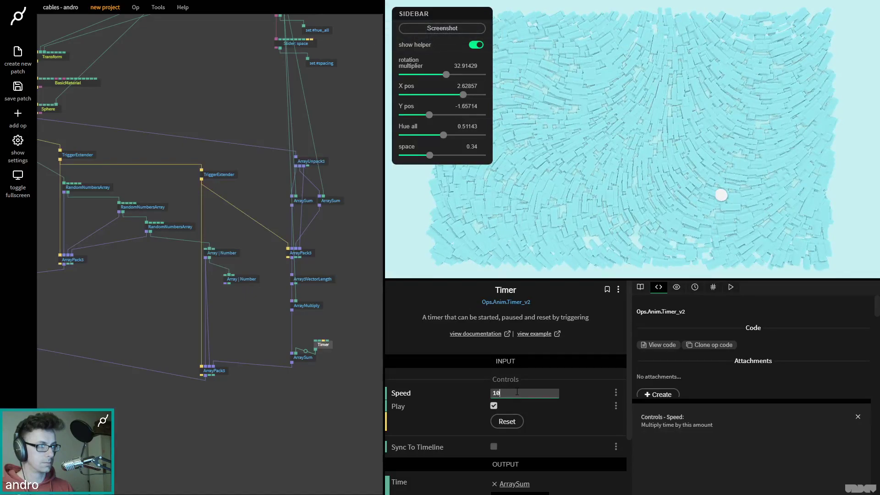
key(BackSpace)
key(BackSpace)
text(50)
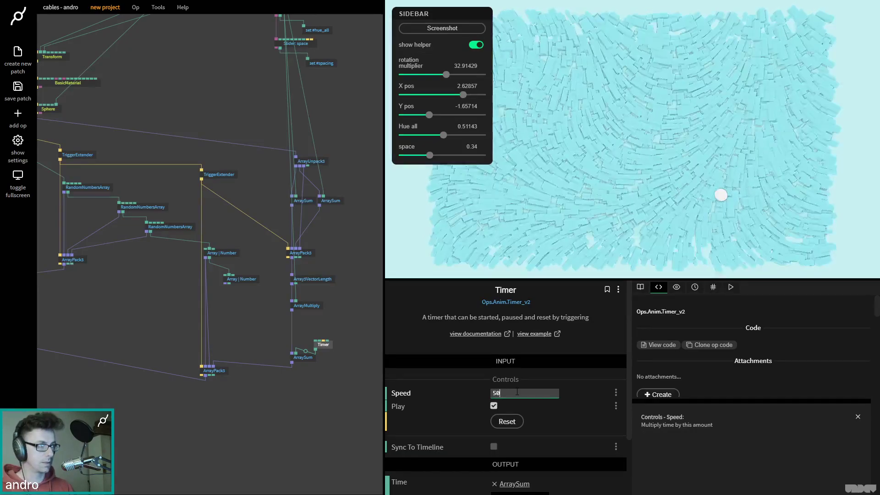
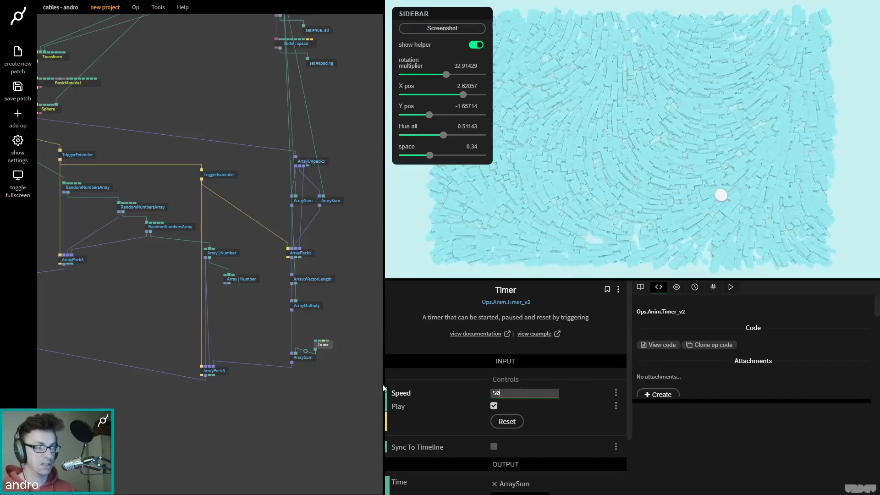
Step: Place the Timer just above ArraySum, turn off its Play option and reset it
drag(324, 348, 322, 341)
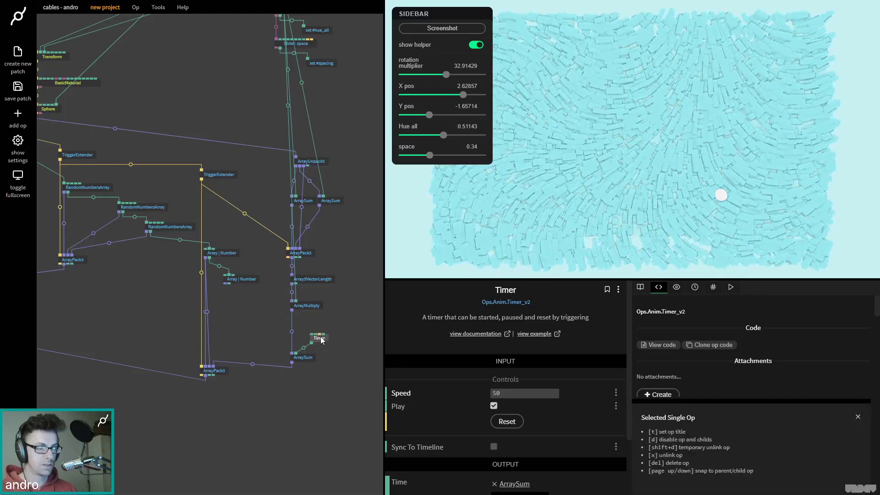
click(494, 406)
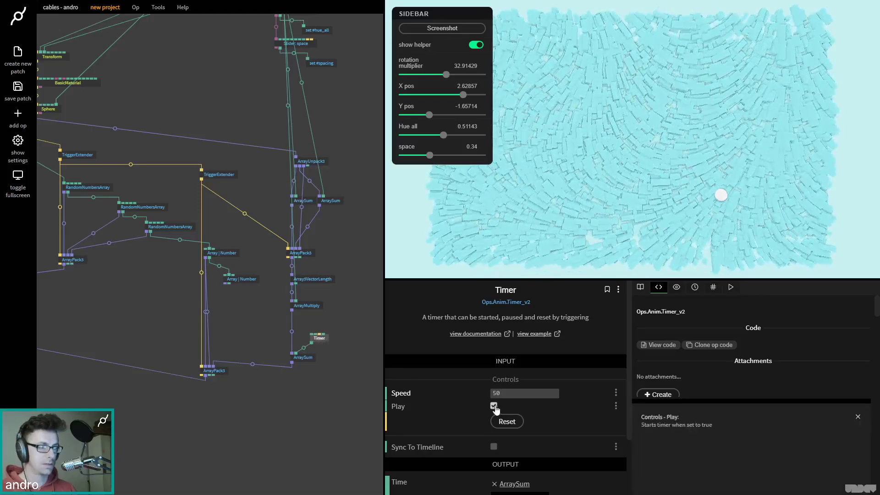
click(506, 421)
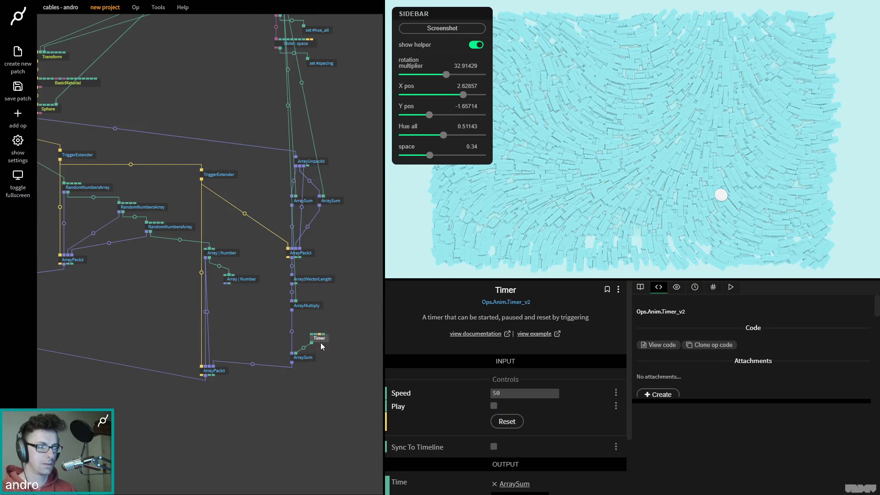
Step: Mark the Timer op with the red colour label
drag(337, 355, 306, 332)
click(447, 329)
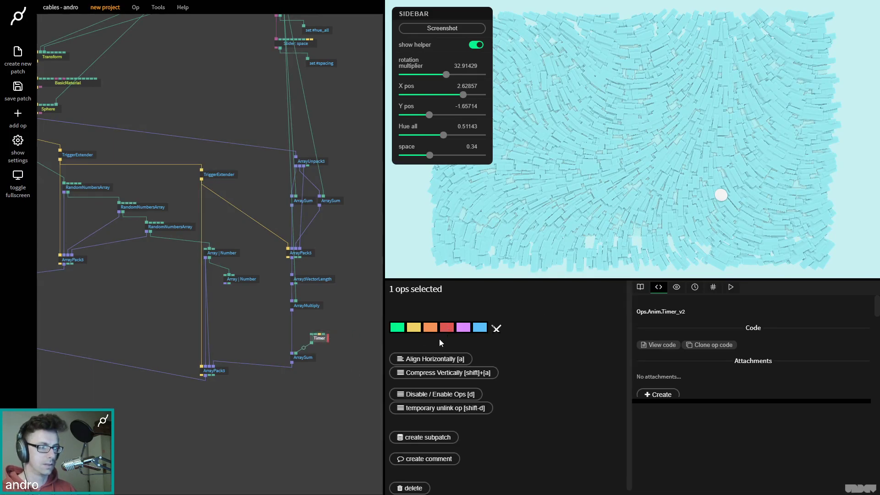
click(310, 403)
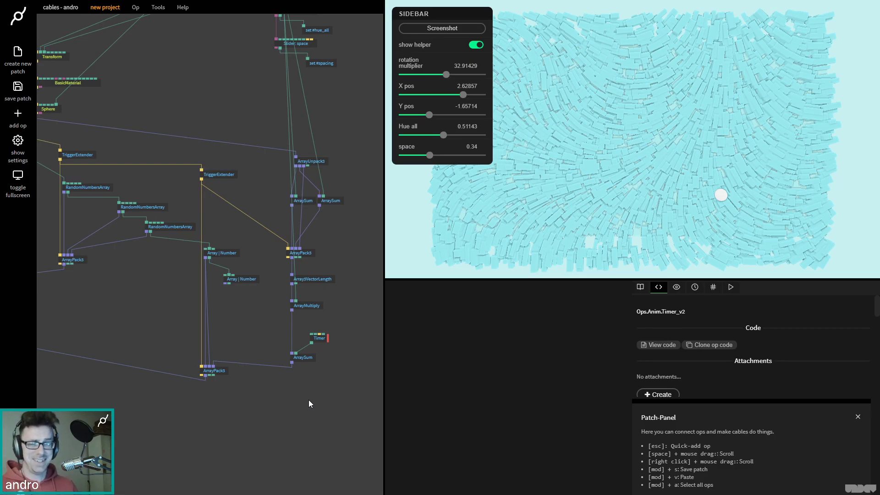
Step: Move the MeshInstancer op further down and add an HSBtoRGBArray op to the patch
drag(134, 423, 339, 406)
drag(100, 304, 118, 440)
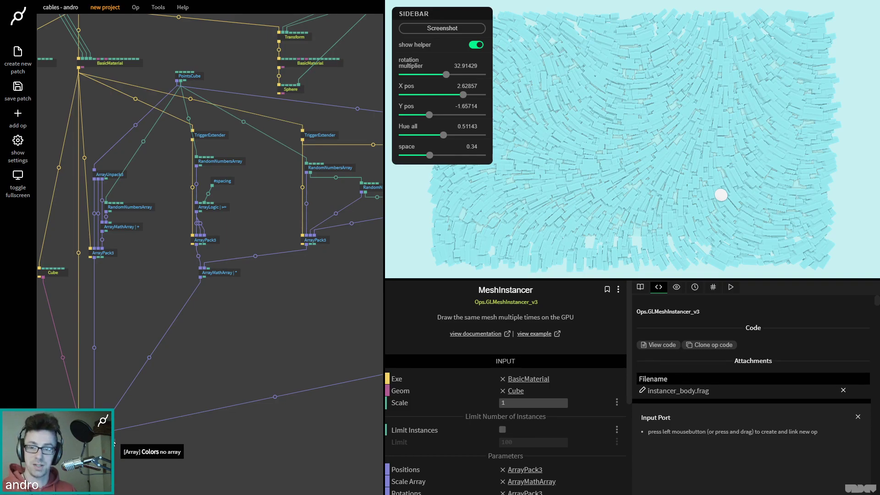
double_click(170, 358)
text(hsb)
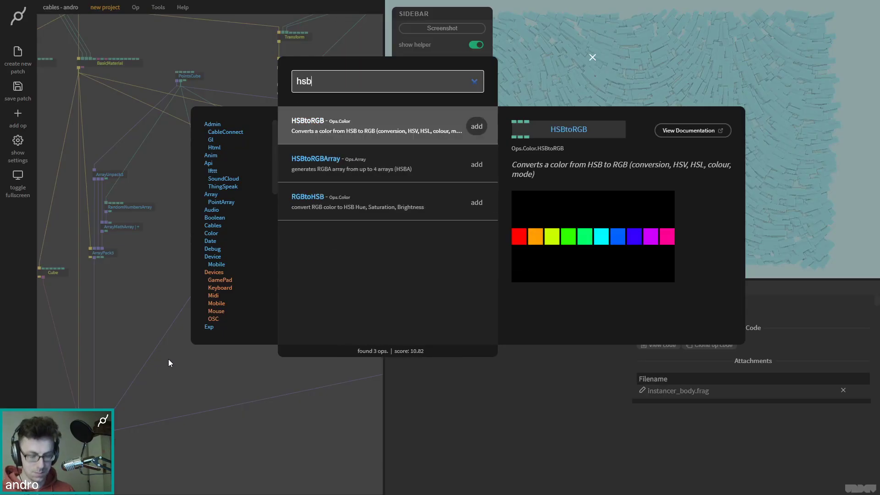
key(Down)
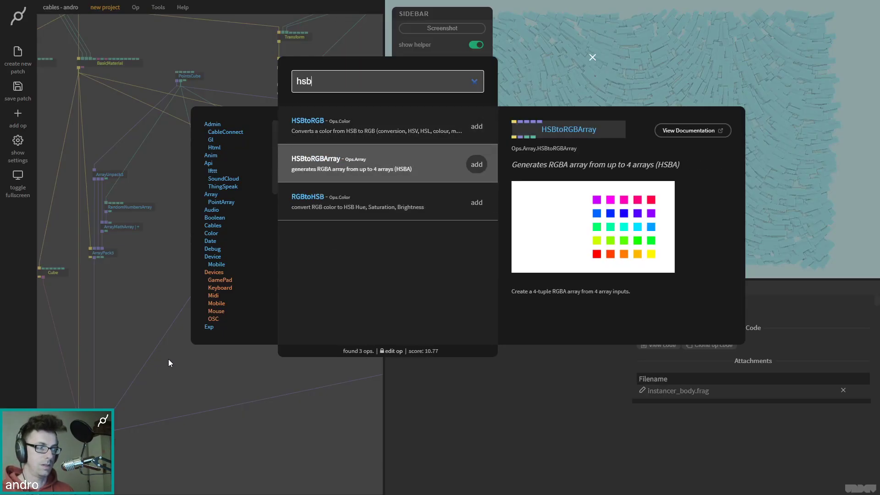
key(Return)
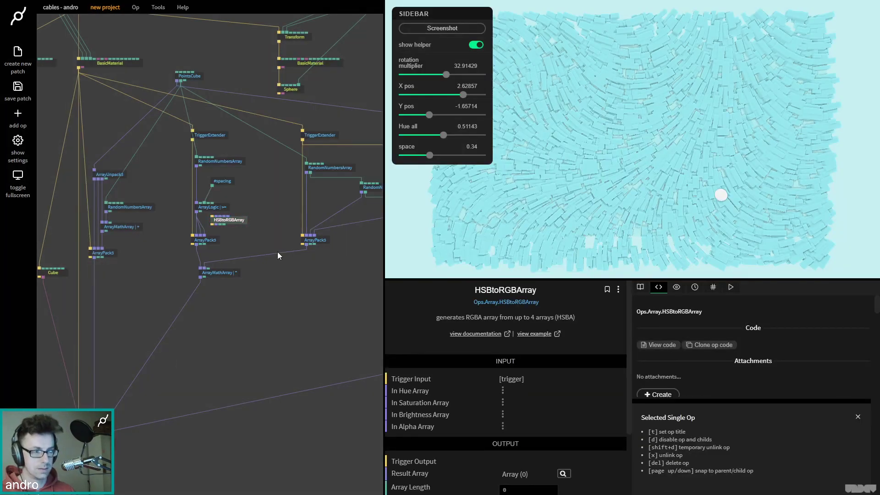
Step: Place HSBtoRGBArray below the ArrayPack3 fed by the random number arrays and link that ArrayPack3's trigger output to its trigger input
drag(232, 221, 240, 336)
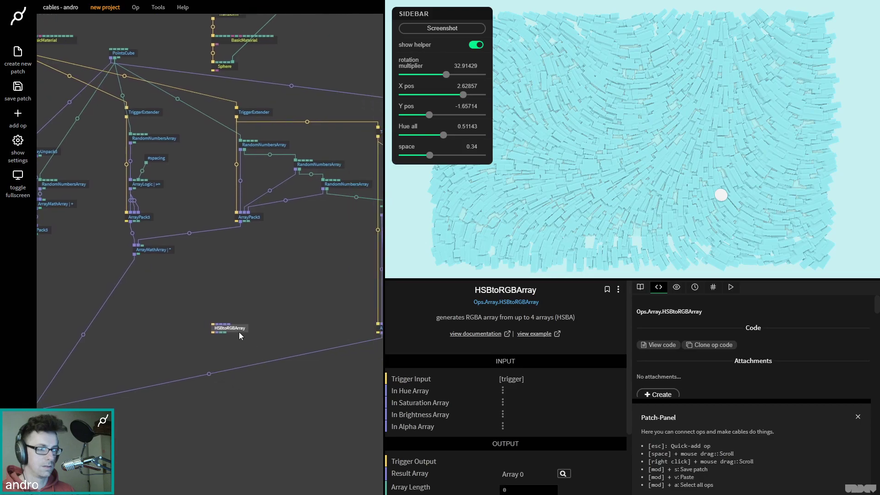
click(258, 338)
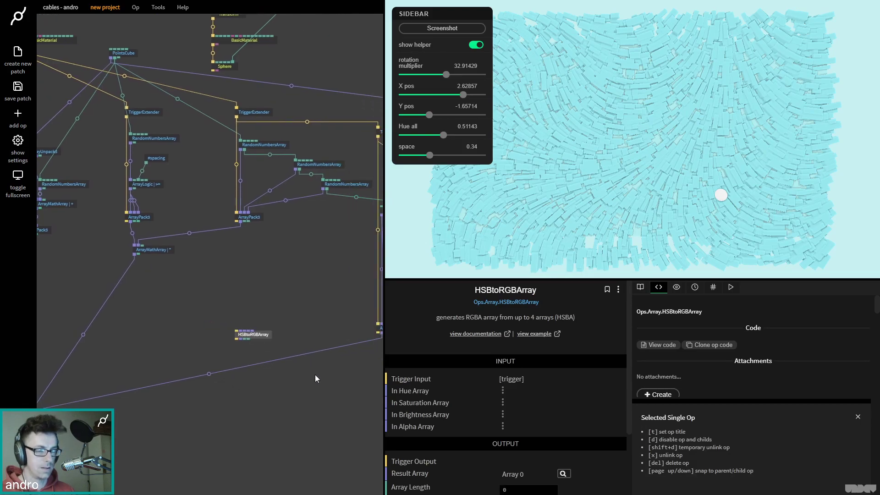
drag(264, 336, 266, 395)
drag(193, 312, 234, 292)
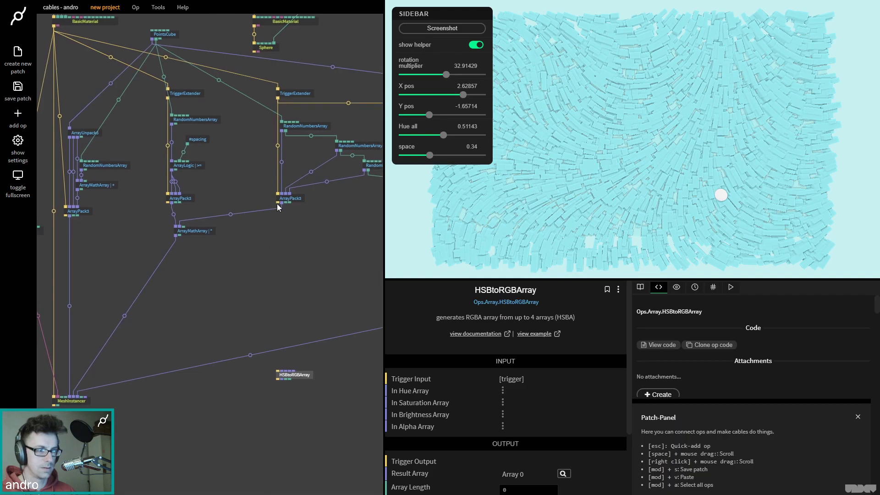
drag(277, 202, 288, 326)
scroll(552, 441, down, 2)
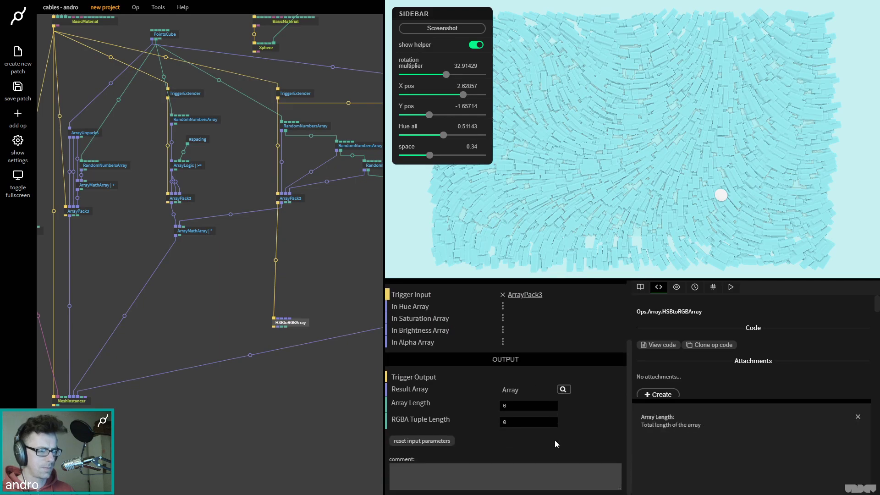
click(335, 263)
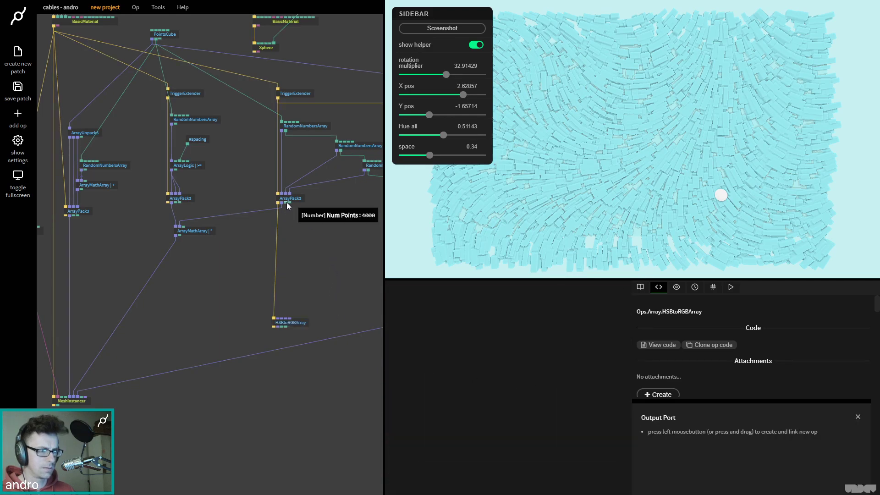
drag(287, 202, 320, 288)
click(158, 353)
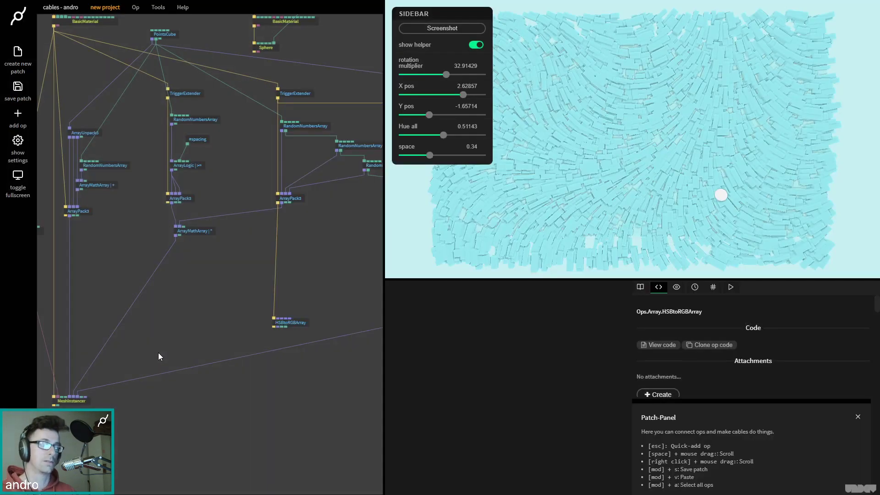
click(298, 323)
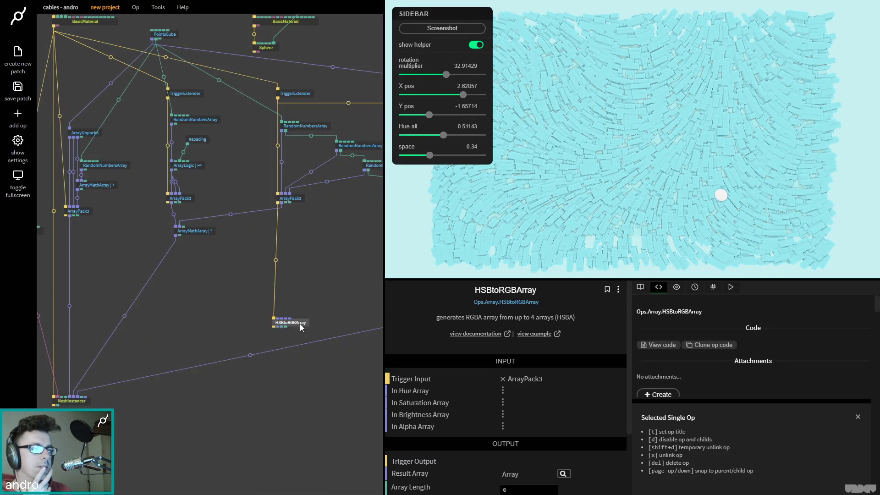
Step: Align HSBtoRGBArray directly beneath the ArrayPack3 that triggers it and review its array inputs and outputs
drag(296, 324, 298, 324)
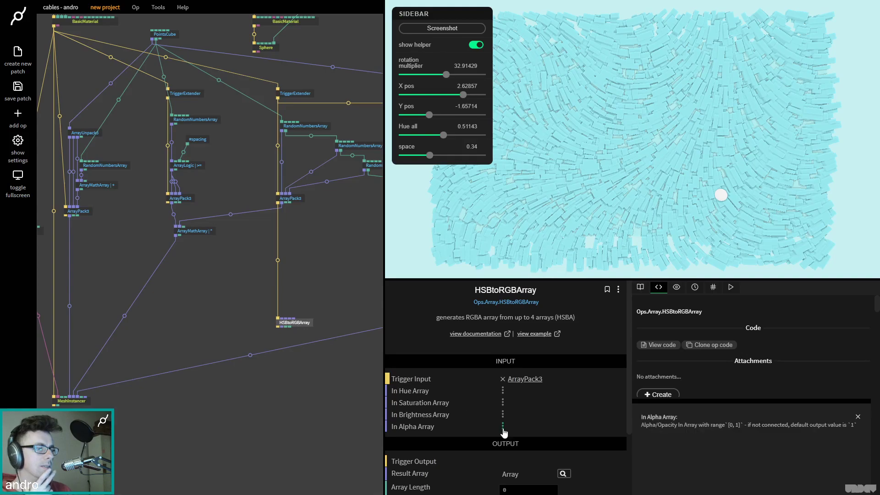
scroll(503, 430, down, 2)
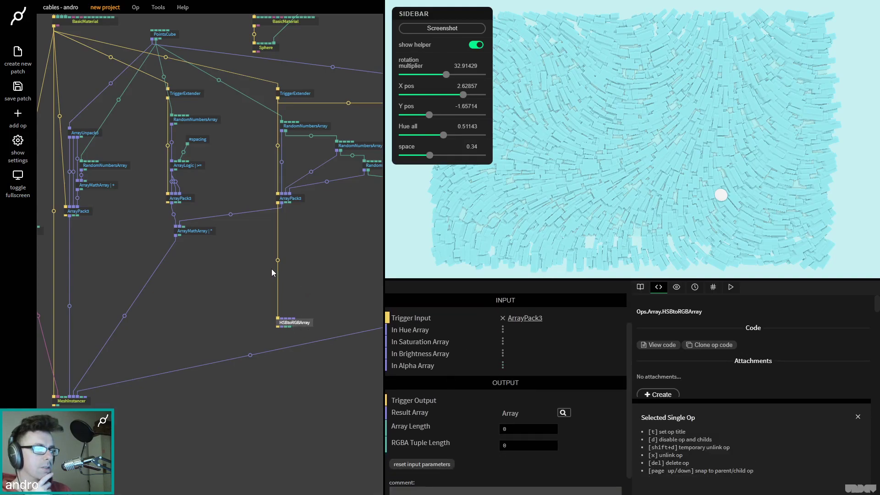
scroll(266, 280, up, 2)
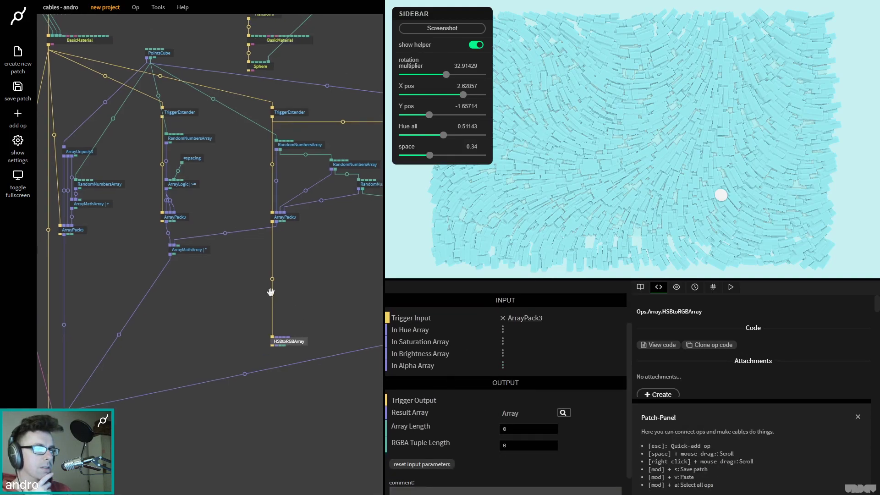
click(283, 347)
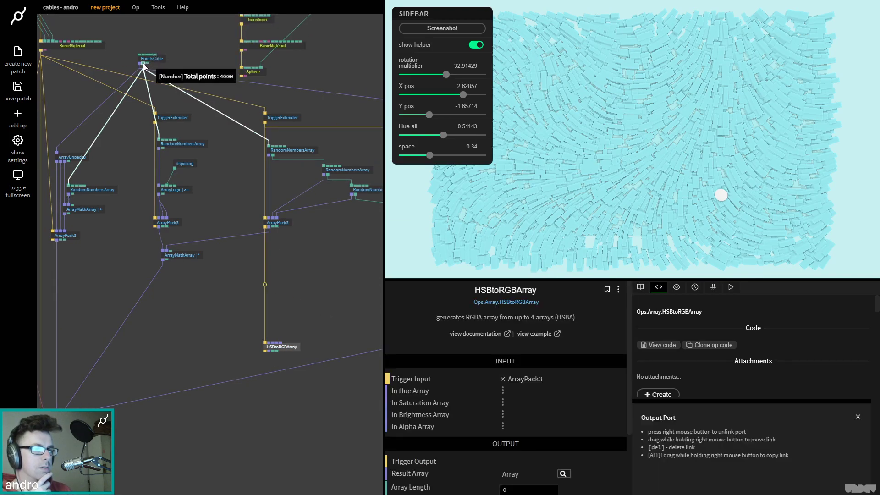
Step: Add an Array op just above HSBtoRGBArray and feed its Array Length from the Total points output of PointsCube
mouse_move(146, 62)
mouse_down()
mouse_move(263, 147)
mouse_move(301, 295)
mouse_up()
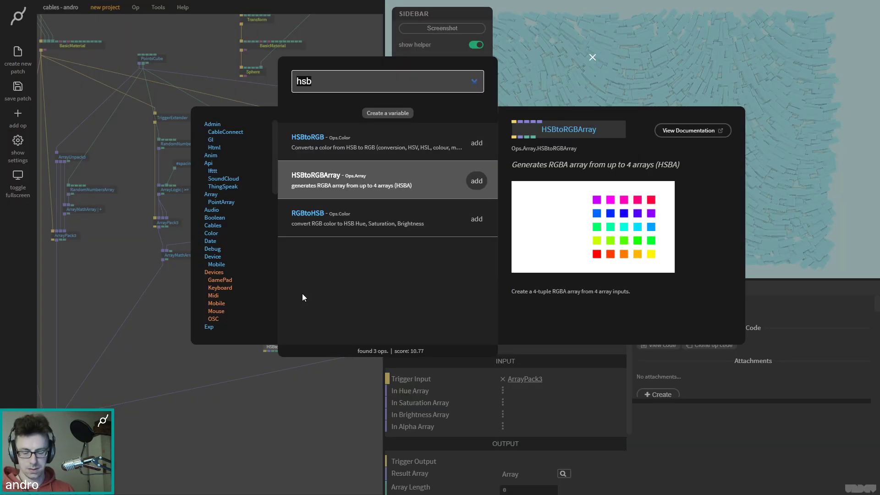
text(array)
key(Return)
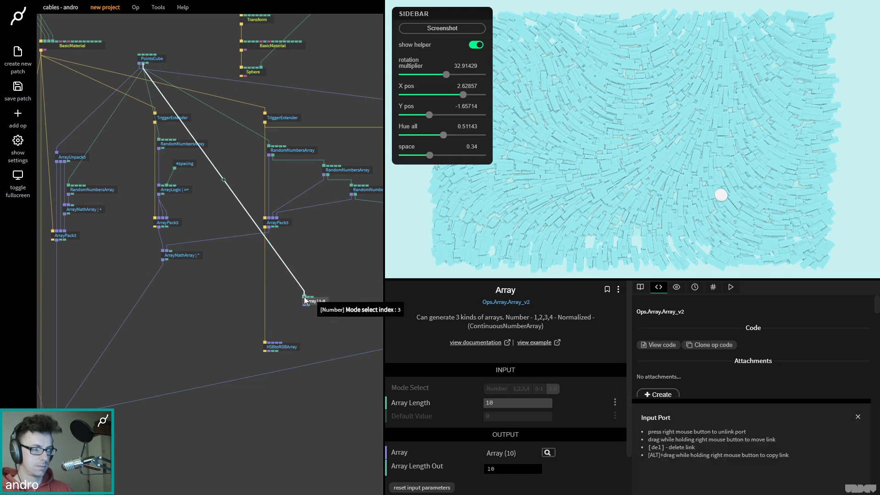
drag(308, 300, 308, 301)
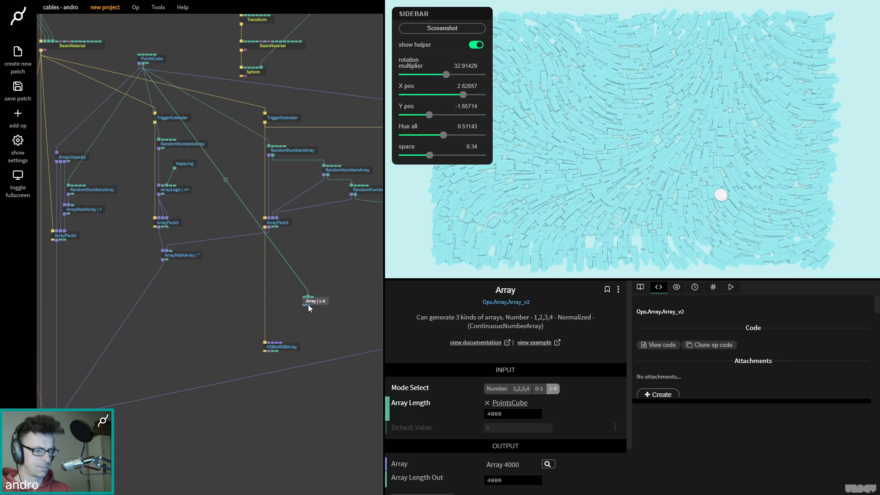
Step: Link the Array op to HSBtoRGBArray's In Brightness Array and HSBtoRGBArray's Result Array to the Color input of MeshInstancer
drag(310, 306, 322, 335)
click(323, 342)
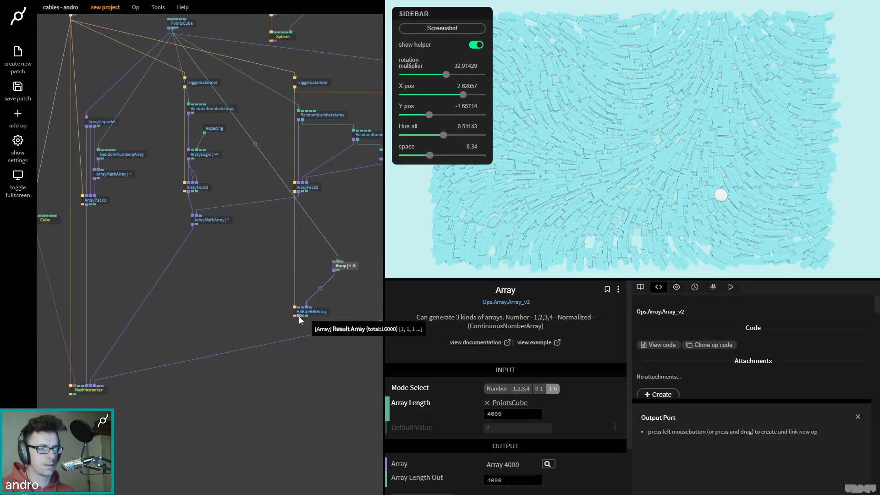
click(300, 318)
key(Escape)
drag(300, 316, 88, 390)
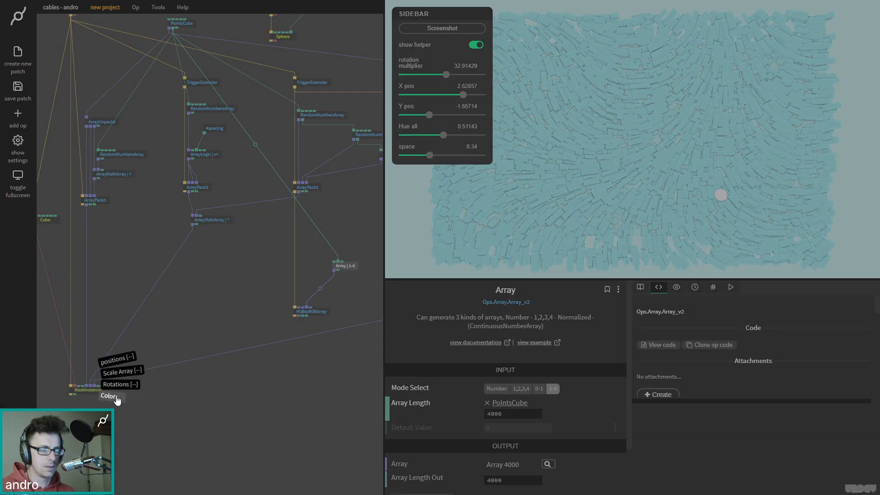
click(117, 398)
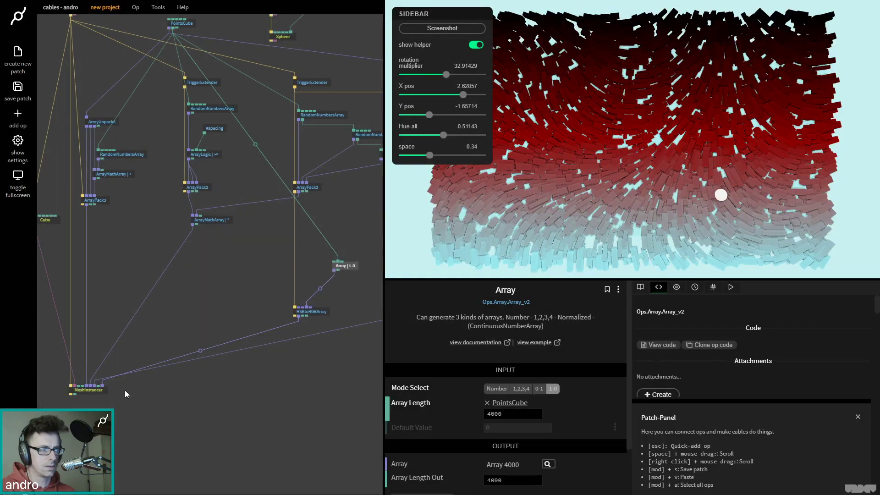
Step: Try the 0-1, 1,2,3,4 and 1-0 modes on the Array op feeding the brightness input
click(340, 302)
click(342, 266)
click(538, 389)
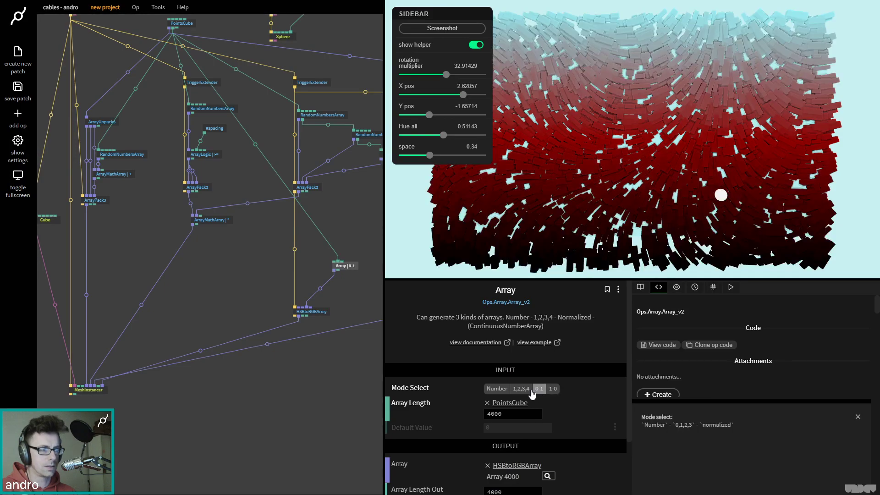
click(522, 389)
click(552, 388)
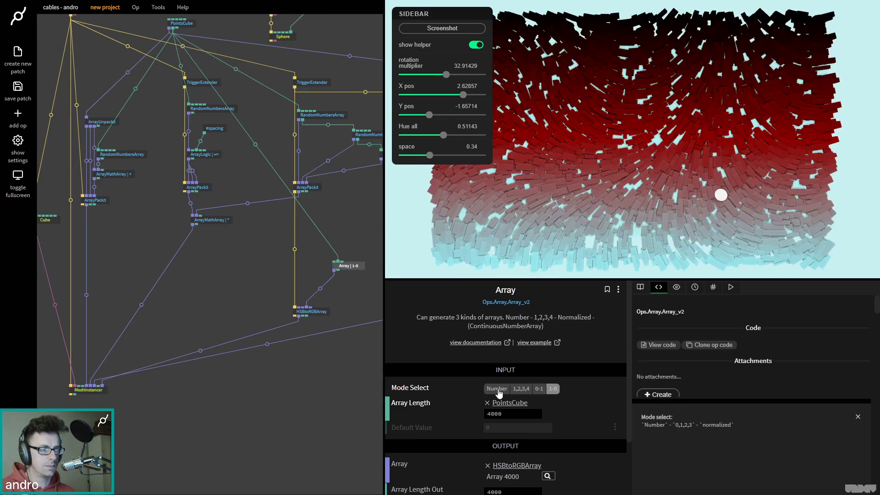
Step: Switch the brightness Array op to Number mode and set its Default Value to 1
click(497, 389)
drag(497, 427, 465, 419)
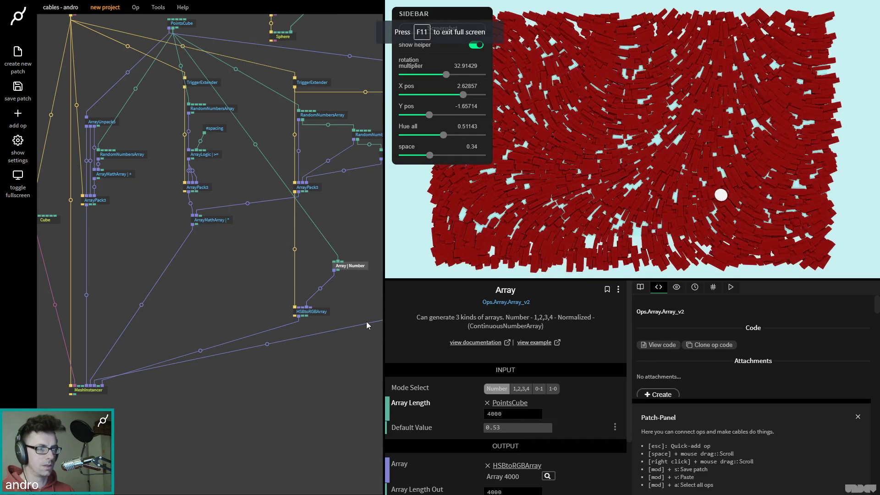
click(535, 429)
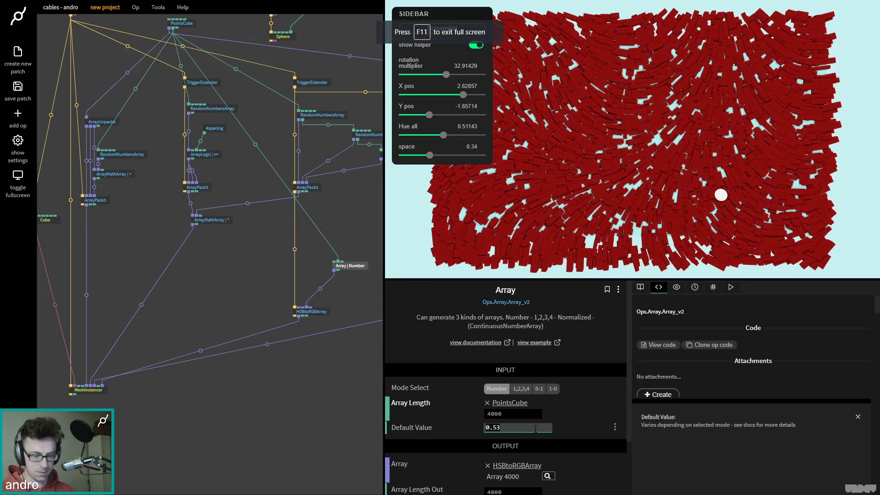
text(1)
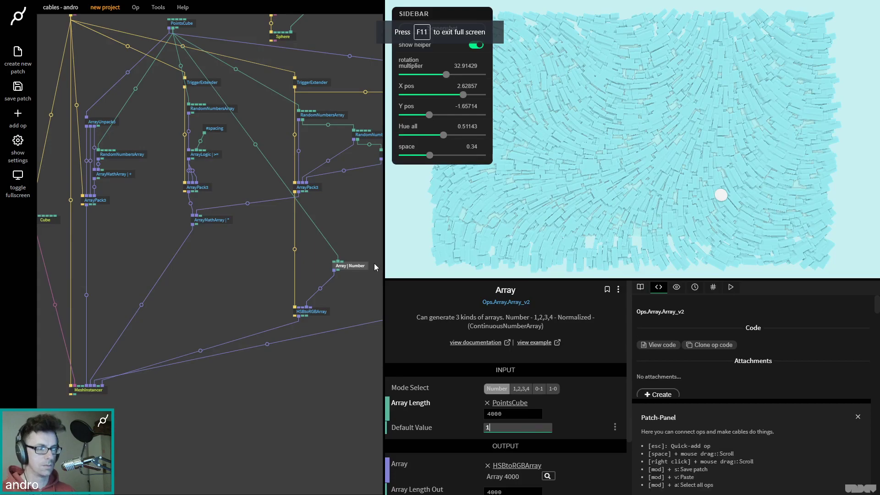
Step: Duplicate the brightness Array op to its left and link the copy's Array length to PointsCube's Total points
click(359, 268)
key(ctrl+c)
key(ctrl+v)
drag(362, 277, 265, 266)
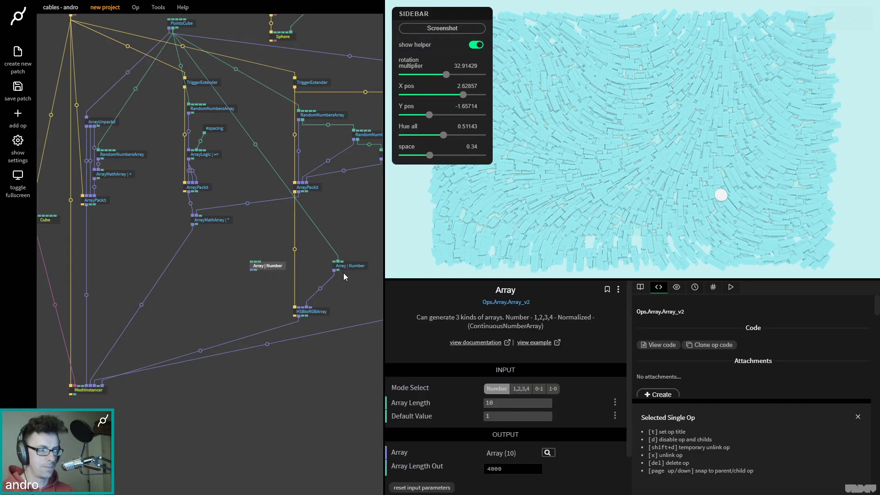
drag(338, 261, 268, 266)
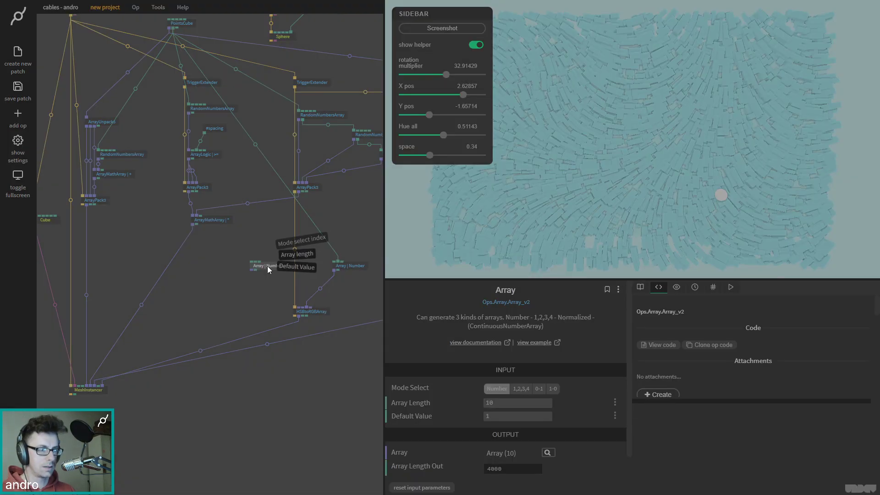
click(290, 257)
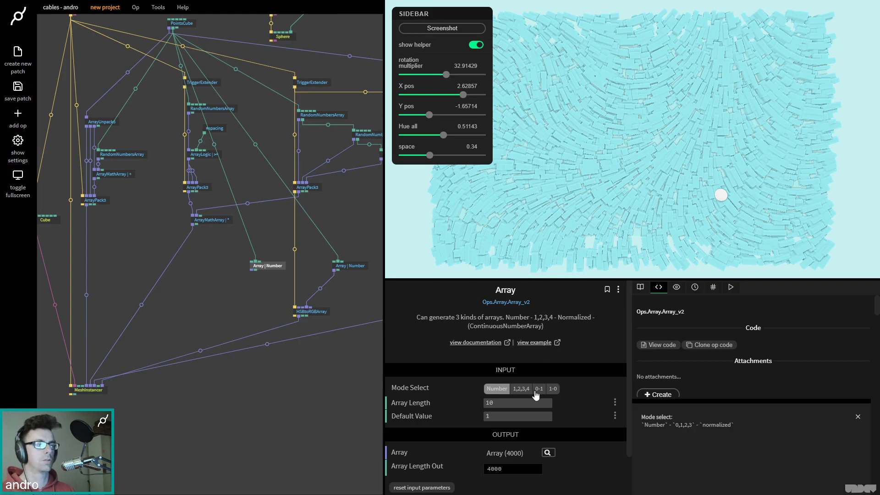
Step: Set the copied Array op to 0-1 mode and link its output to HSBtoRGBArray's In Hue Array
click(539, 389)
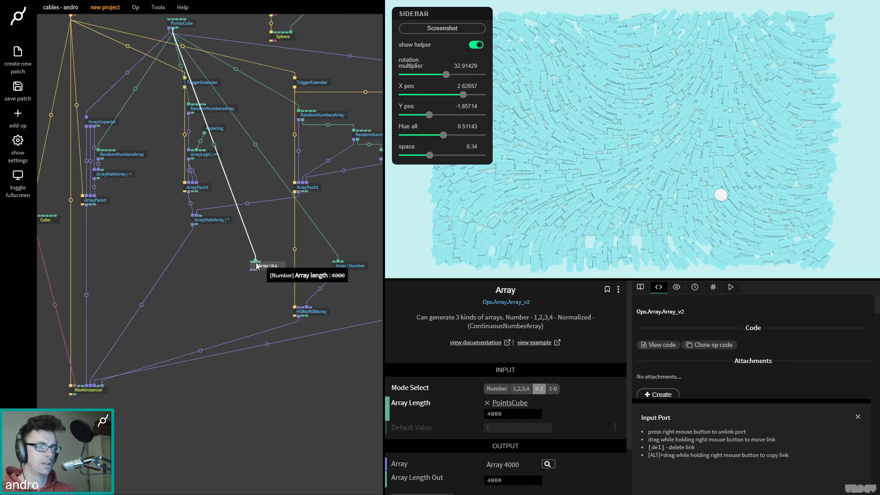
drag(253, 271, 303, 312)
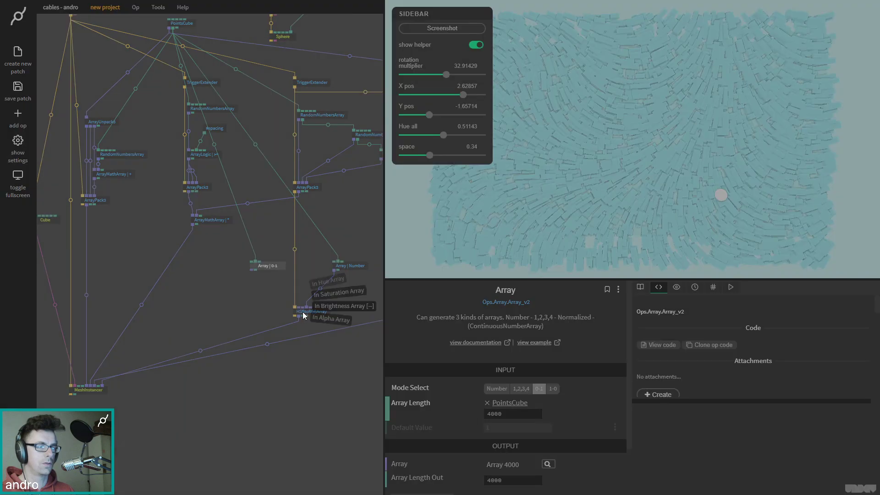
click(328, 285)
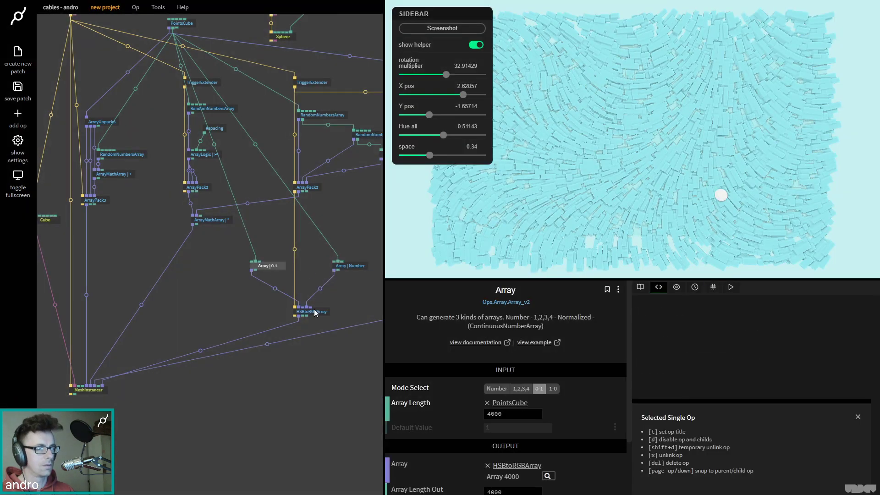
Step: Set the Default Value of the brightness Array op to 0.5
click(353, 270)
drag(522, 426, 517, 427)
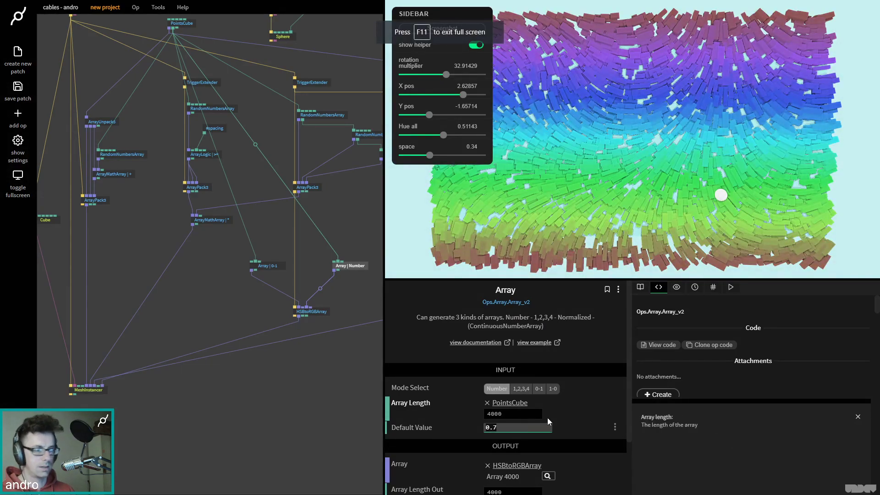
key(BackSpace)
text(5)
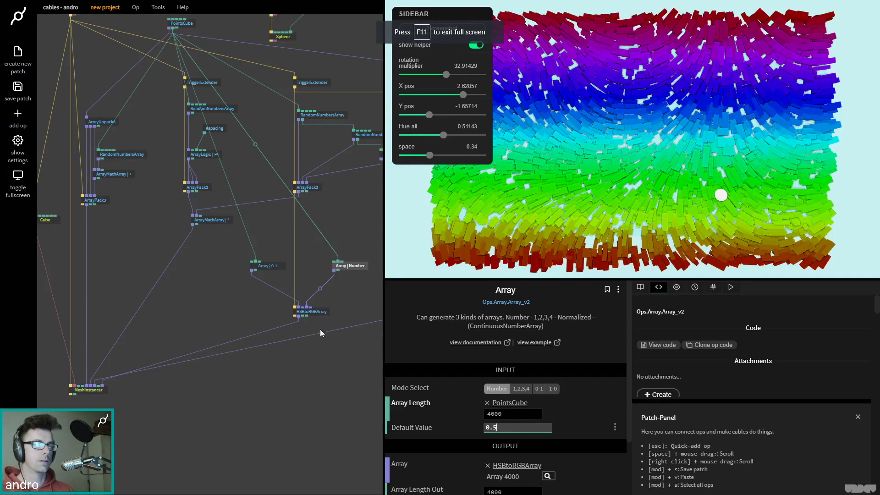
Step: Inspect the list of values output by the 0-1 Array op that feeds the hue input
click(273, 267)
click(547, 477)
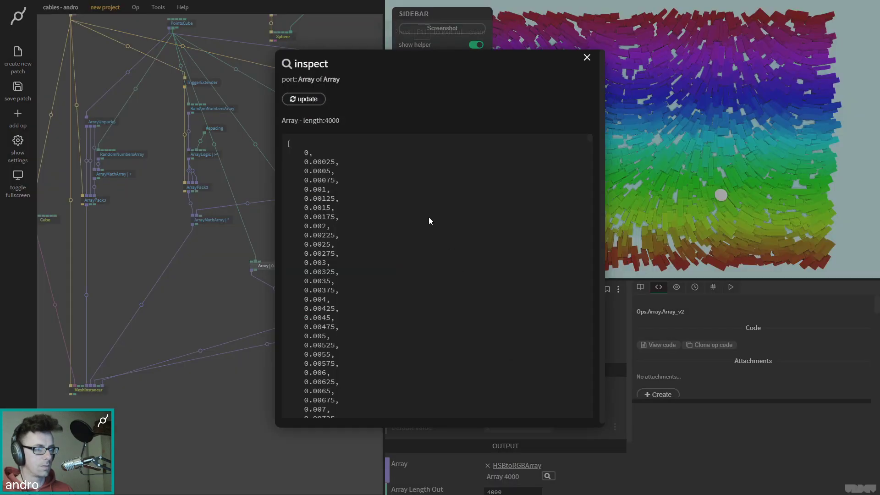
scroll(350, 267, down, 20)
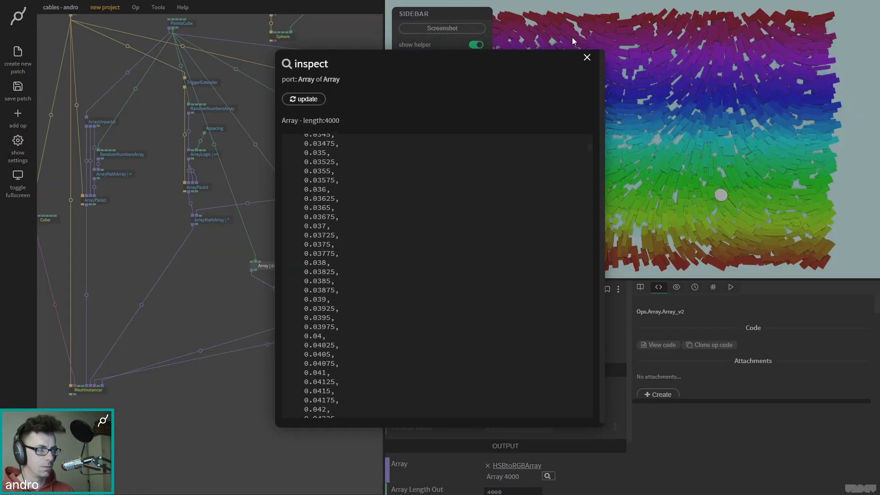
click(587, 61)
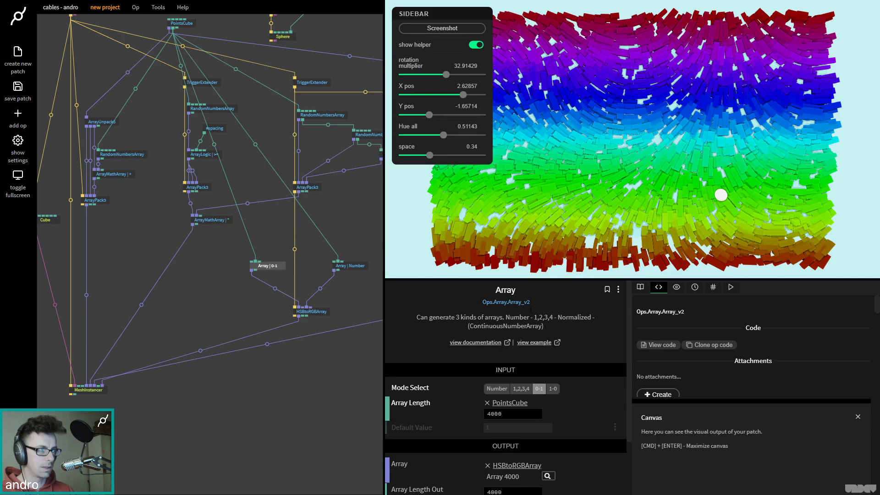
Step: Unlink the 0-1 Array op from the hue input of HSBtoRGBArray
click(348, 266)
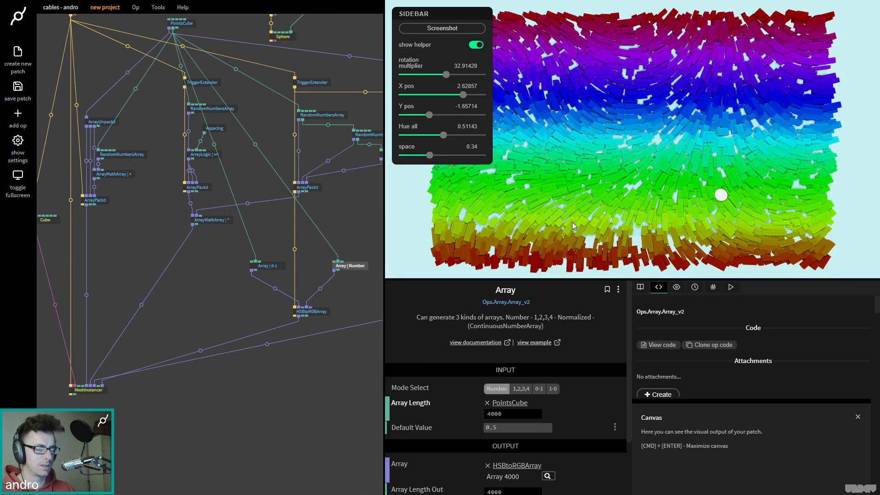
click(274, 288)
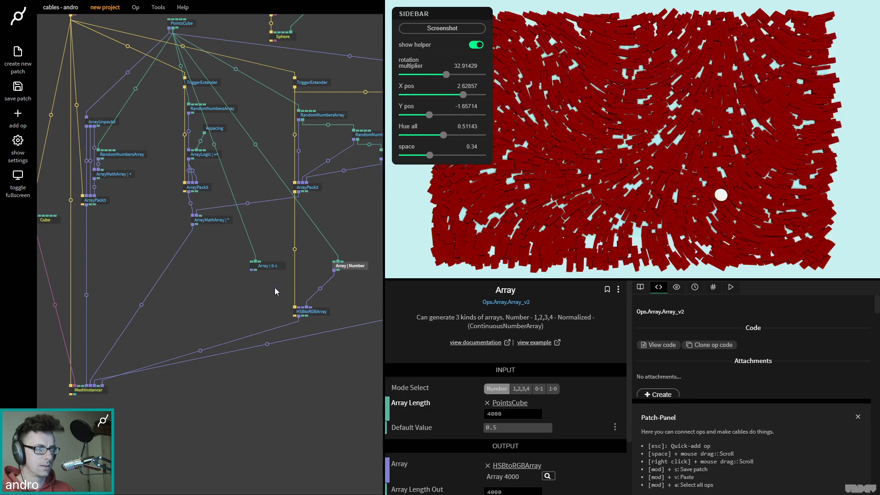
click(345, 269)
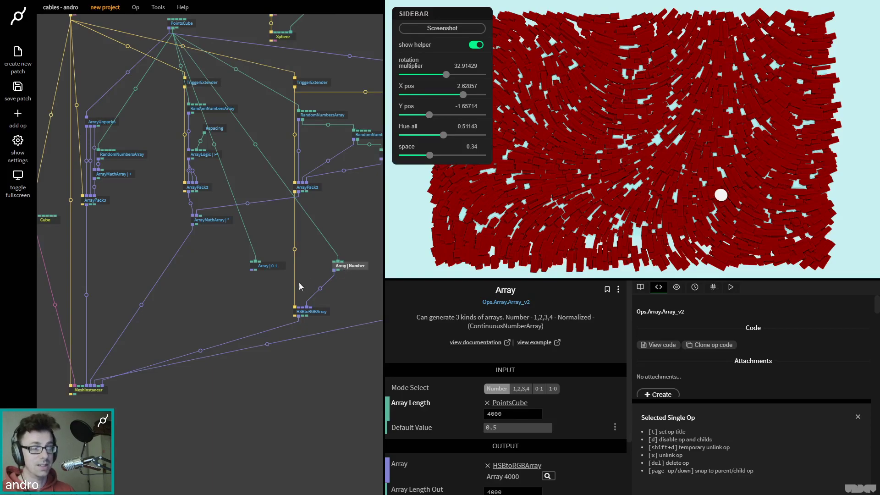
Step: Inspect the values in the Array out output of the Array3VectorLength op
scroll(275, 293, down, 2)
drag(316, 255, 219, 265)
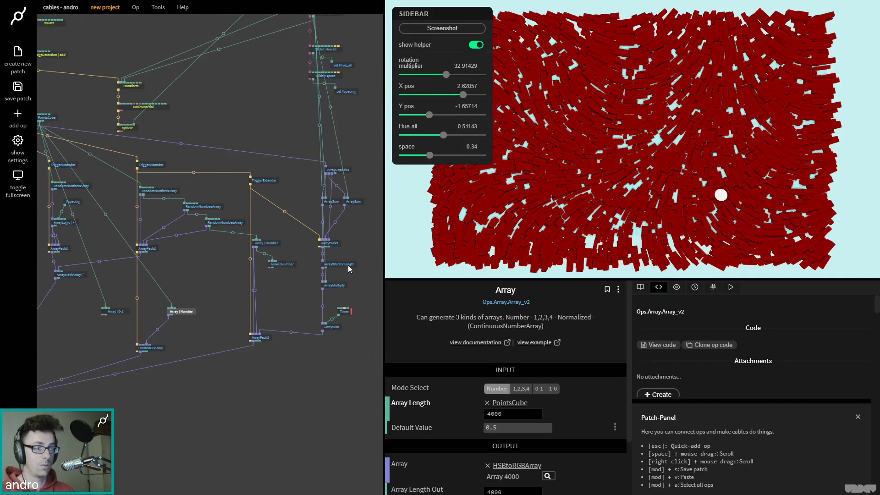
click(339, 264)
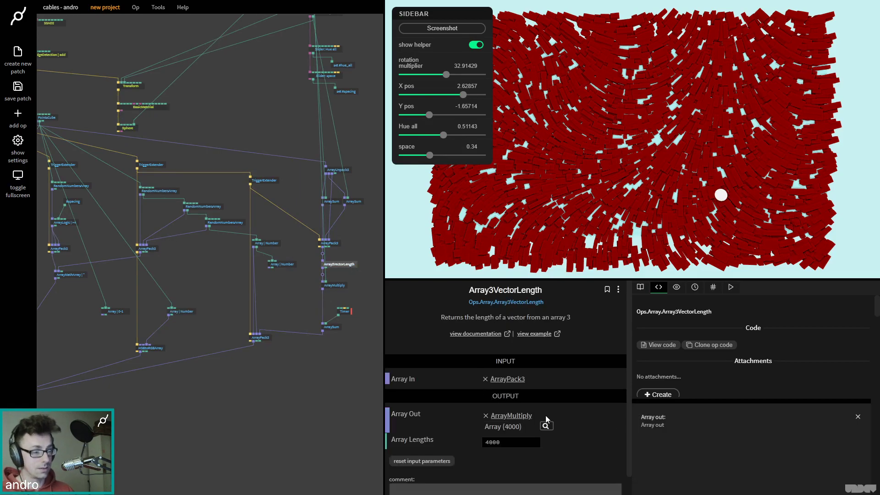
click(545, 426)
scroll(443, 229, down, 10)
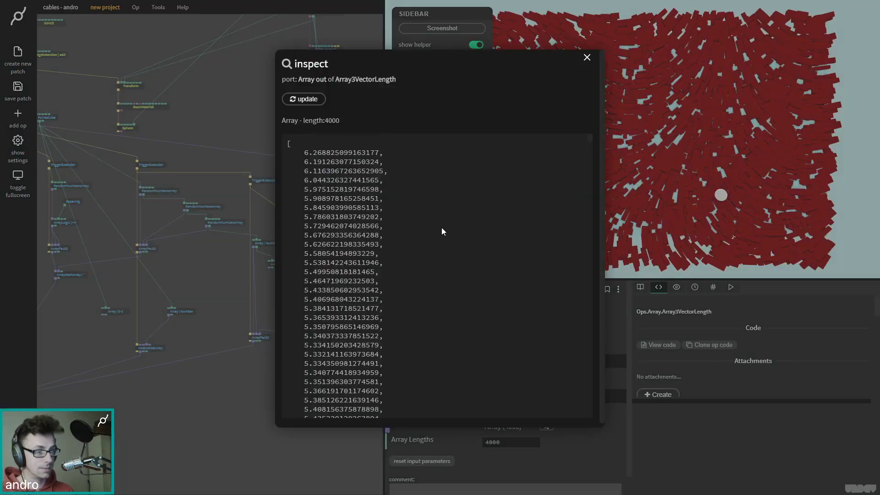
click(586, 58)
Step: Add an InfoArray op linked to the Array out output of Array3VectorLength
scroll(320, 247, right, 5)
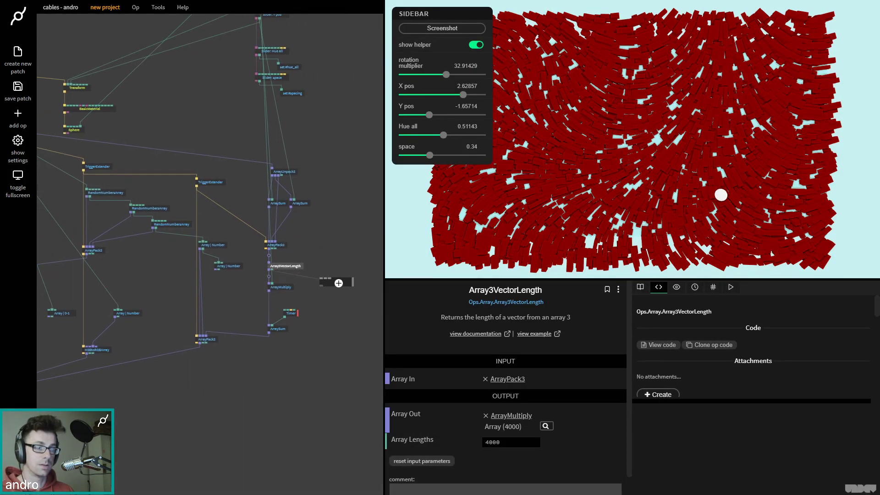
click(340, 285)
text(arr)
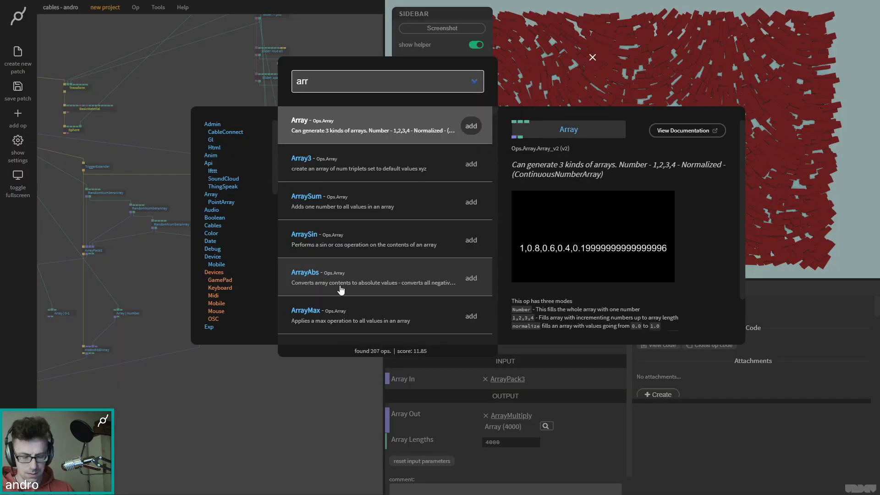
text(ayinf)
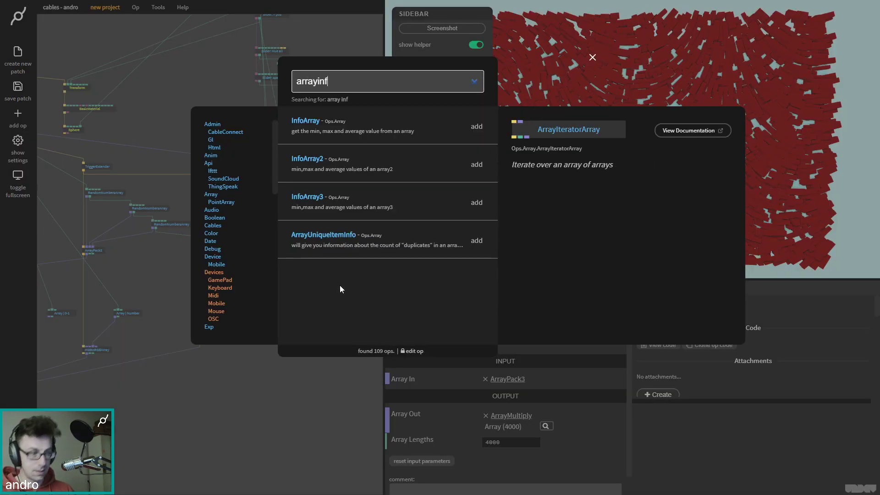
key(Down)
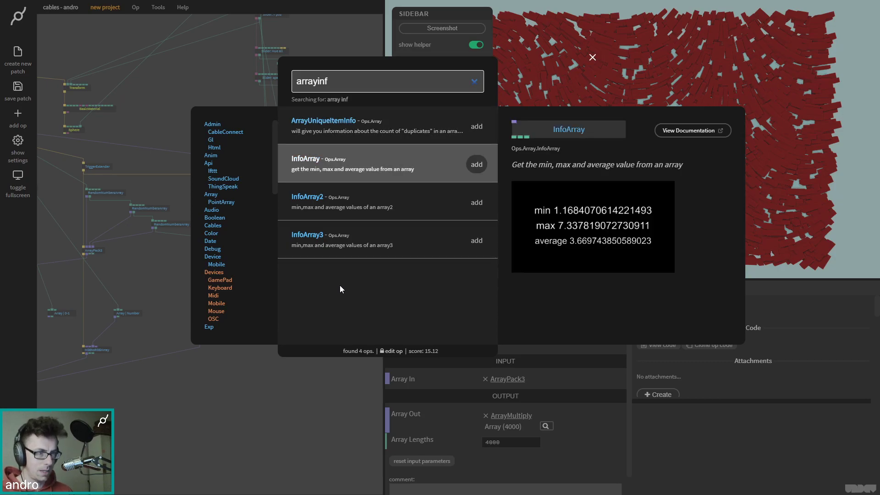
key(Return)
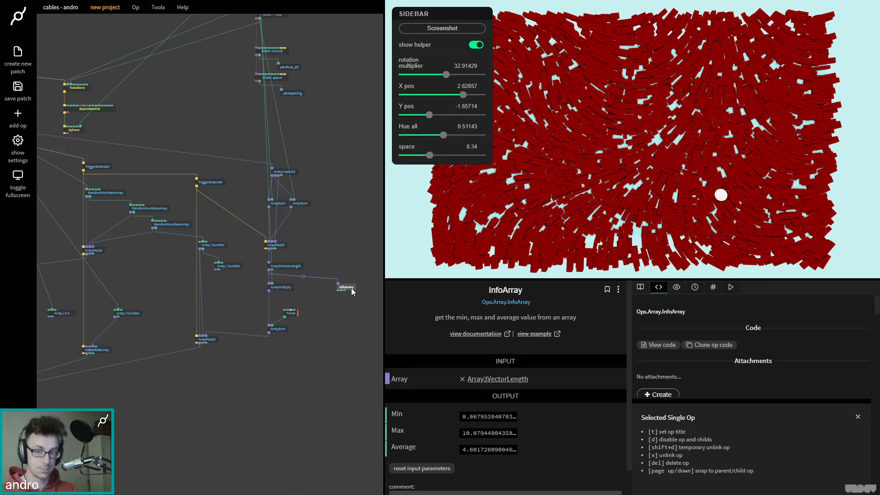
Step: Move the final ArrayPack3 op slightly down and place InfoArray beside ArrayMultiply
drag(221, 345, 224, 355)
click(326, 335)
drag(350, 289, 244, 297)
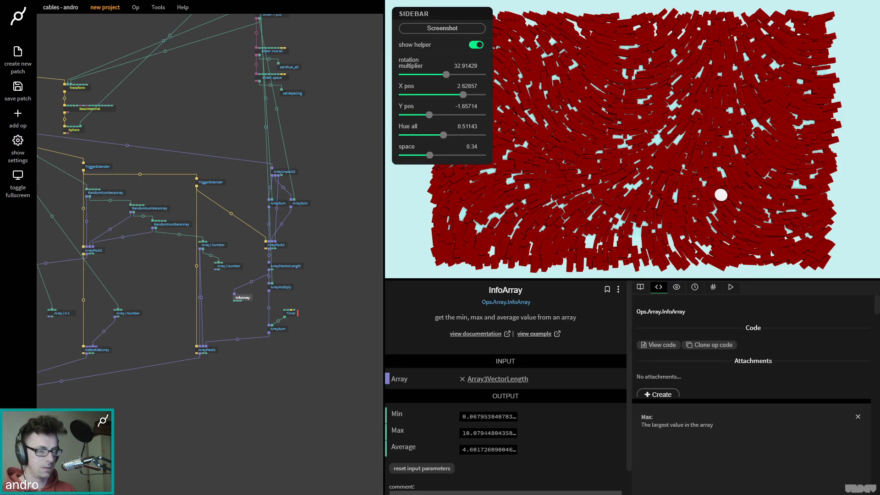
Step: Add a MapRangeArray op below InfoArray
click(241, 317)
key(Escape)
text(maprang)
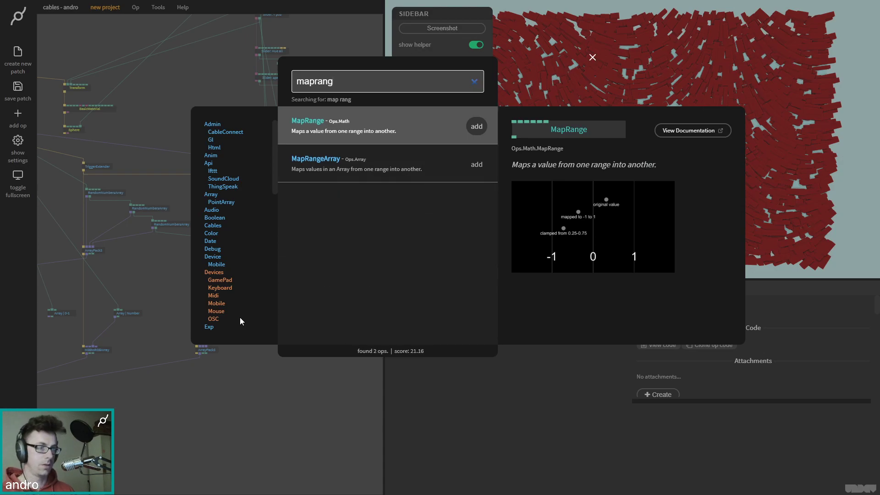
key(Down)
key(Return)
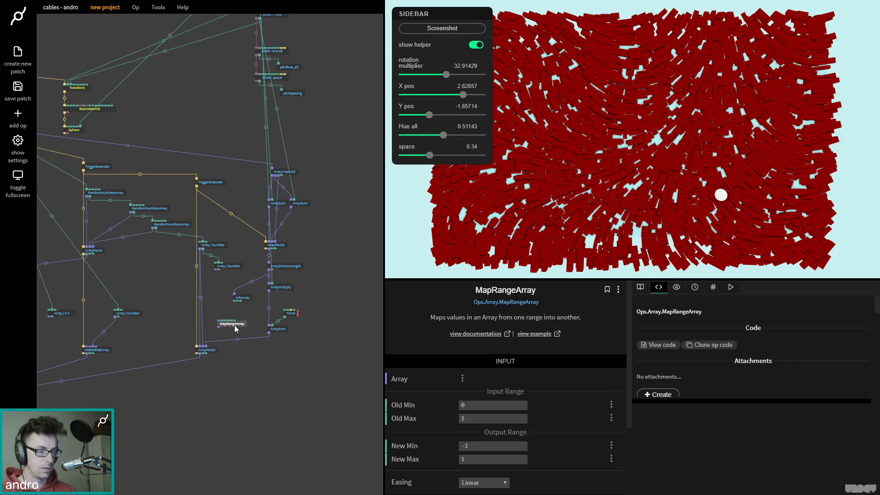
Step: Link InfoArray's Min output to old min and its Max output to old max of MapRangeArray
scroll(235, 329, up, 4)
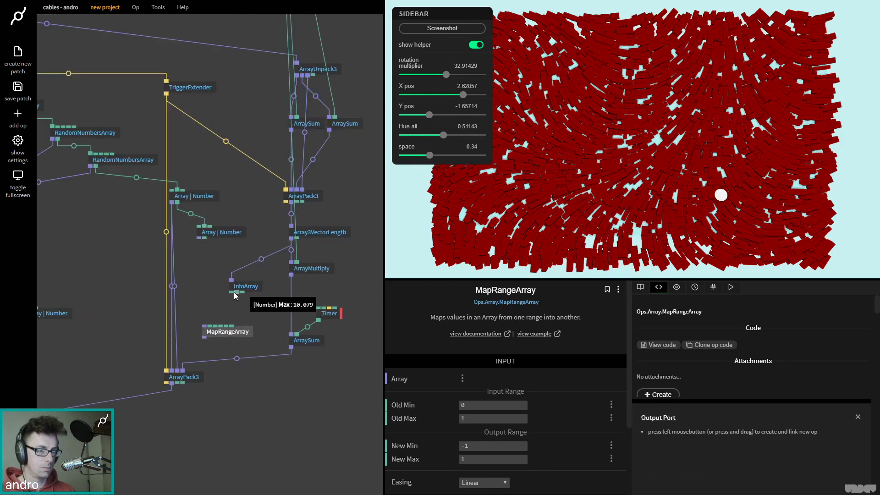
drag(232, 292, 222, 331)
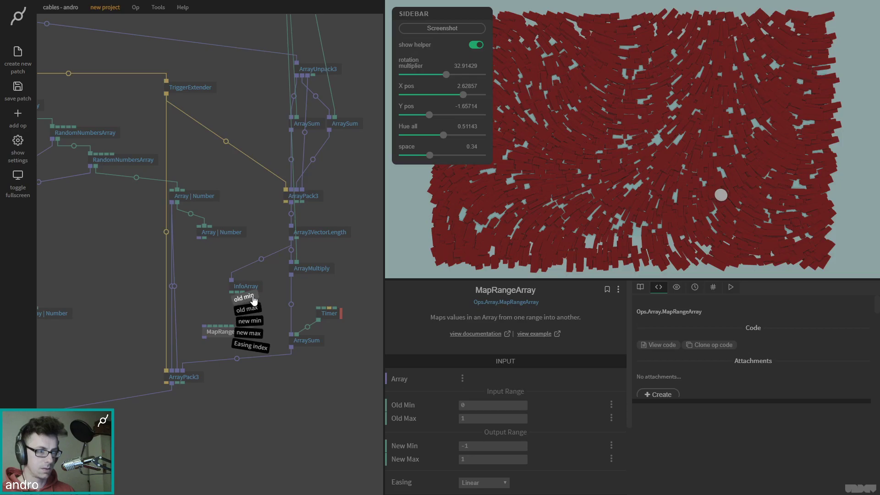
click(253, 296)
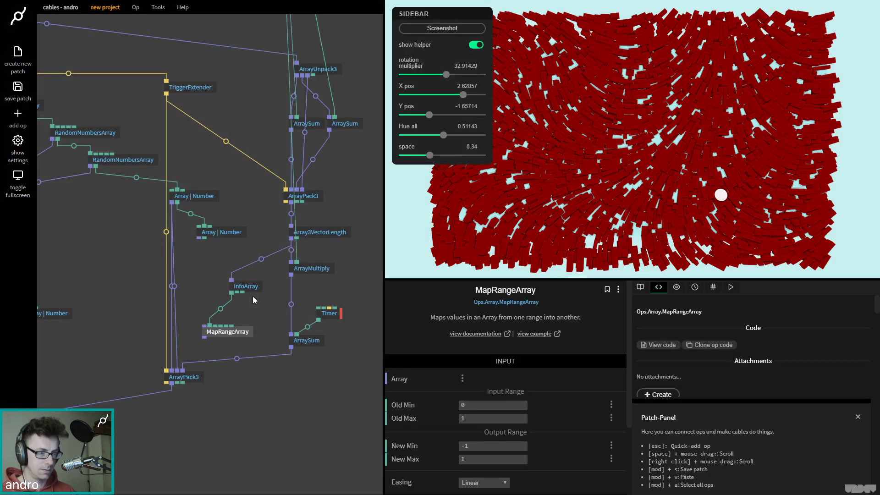
mouse_move(239, 294)
drag(241, 295, 255, 312)
click(254, 312)
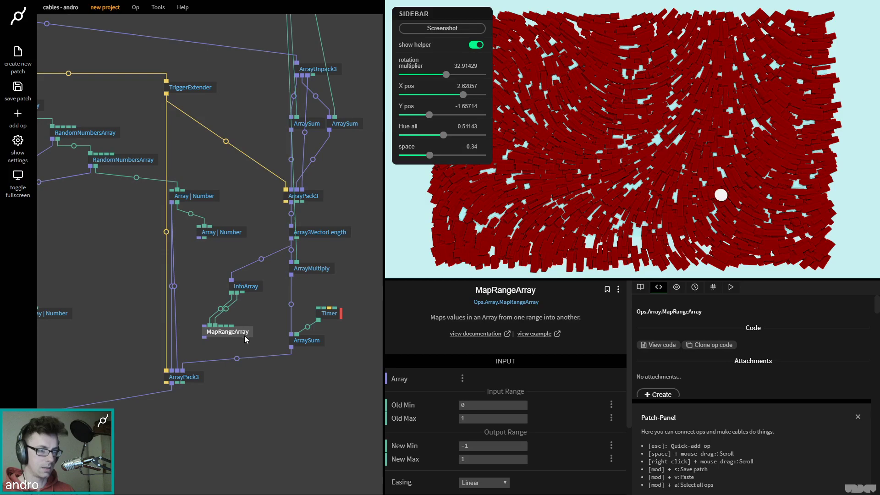
drag(253, 392, 271, 369)
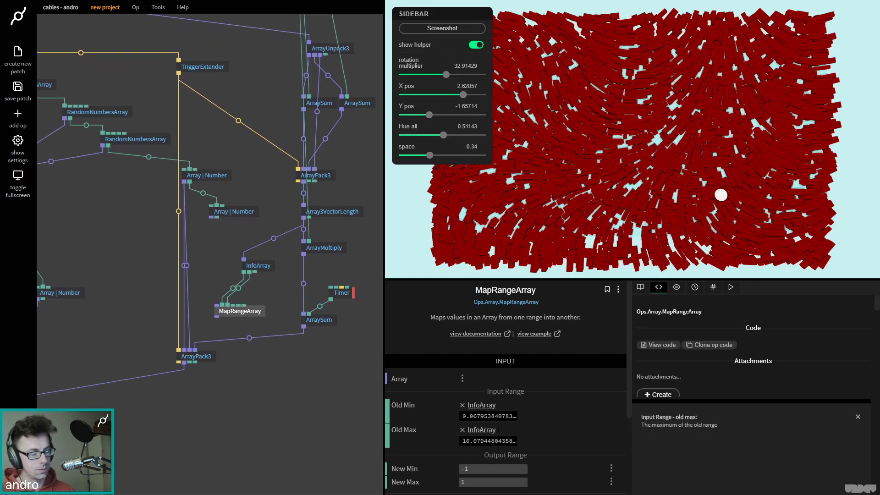
Step: Set MapRangeArray's New Min to 0 and move the final ArrayPack3 op further down the patch
click(507, 466)
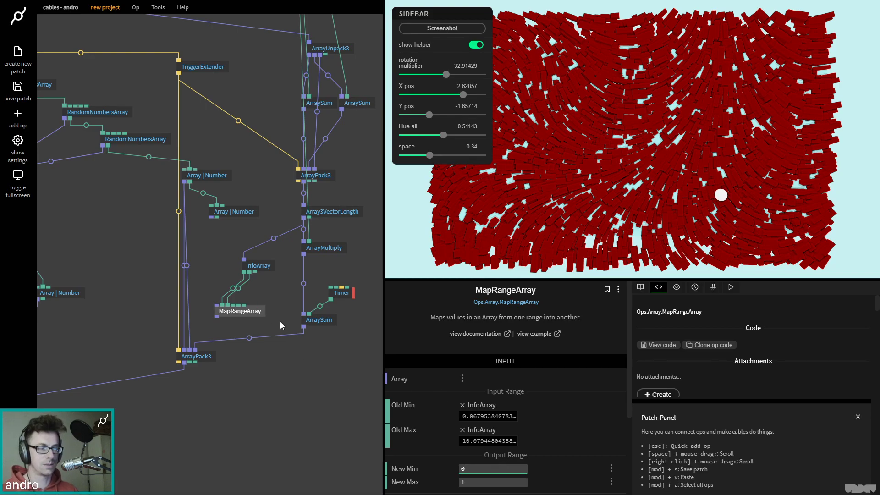
drag(199, 356, 201, 384)
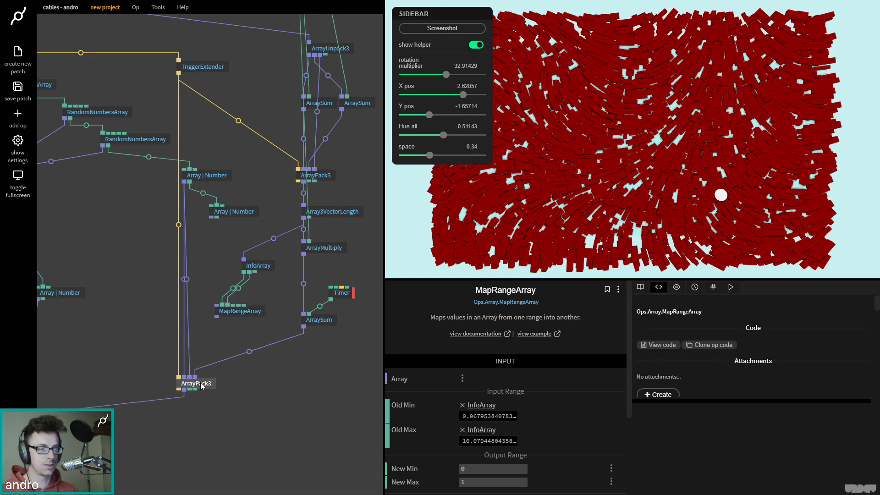
click(246, 311)
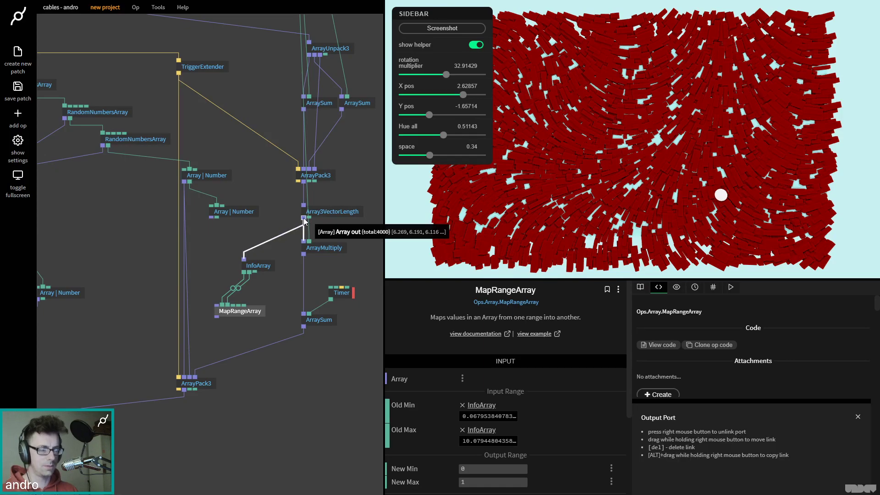
Step: Inspect the Array out values of Array3VectorLength through to the end of the list
click(328, 217)
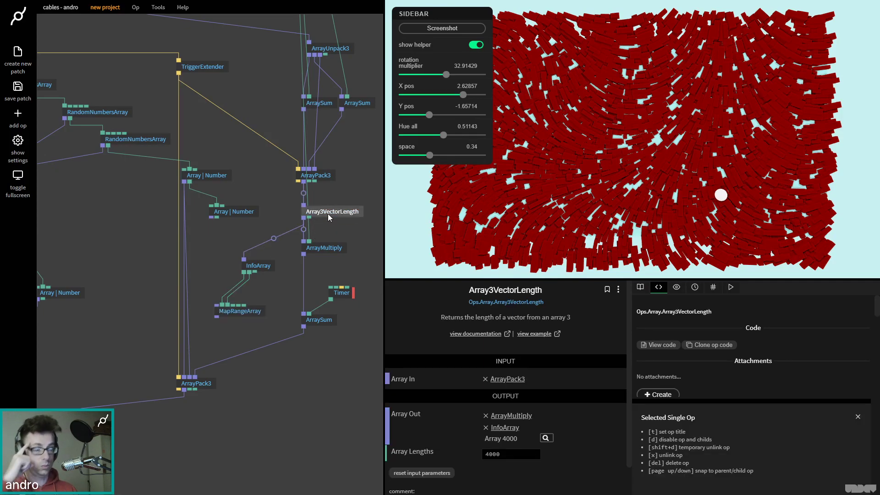
click(545, 438)
scroll(481, 223, down, 20)
scroll(419, 282, down, 10)
drag(590, 165, 567, 419)
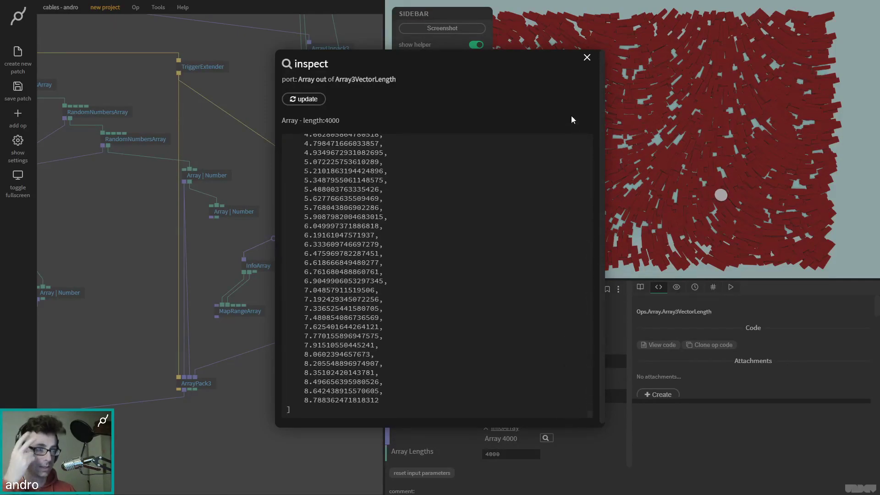
click(587, 58)
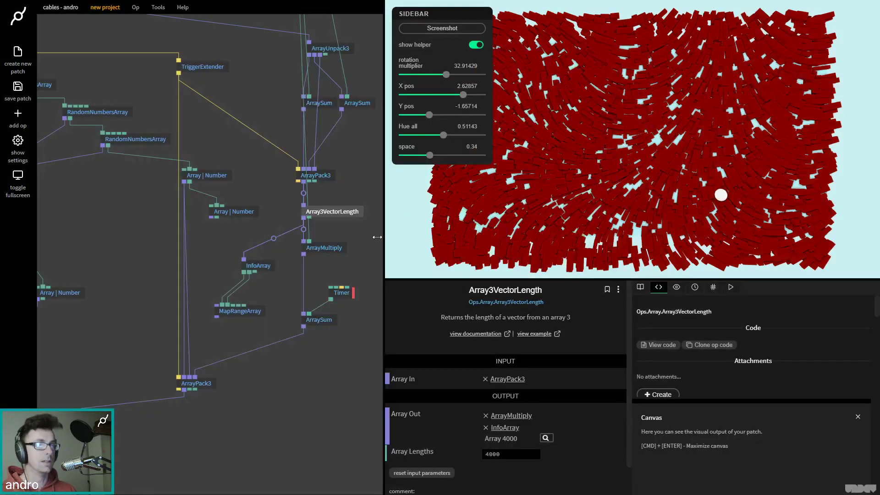
Step: Link the Array out output of Array3VectorLength to the Array input of MapRangeArray
click(264, 267)
click(243, 312)
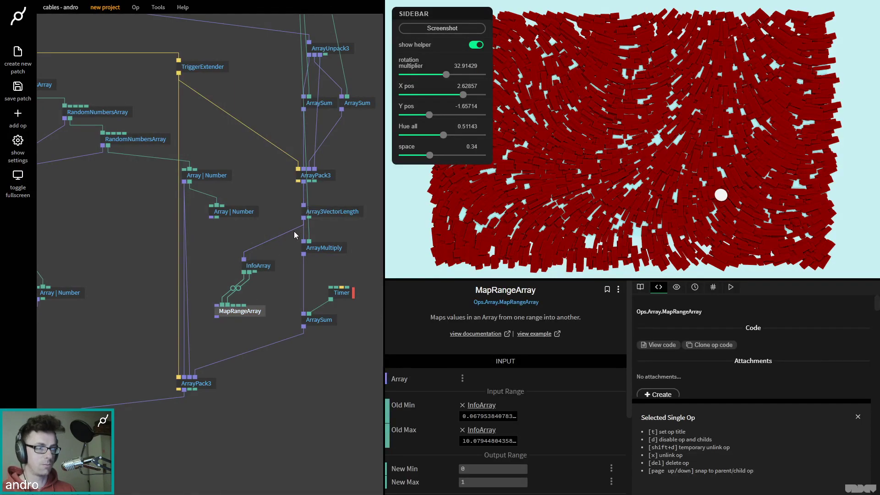
drag(304, 218, 246, 314)
scroll(548, 442, down, 3)
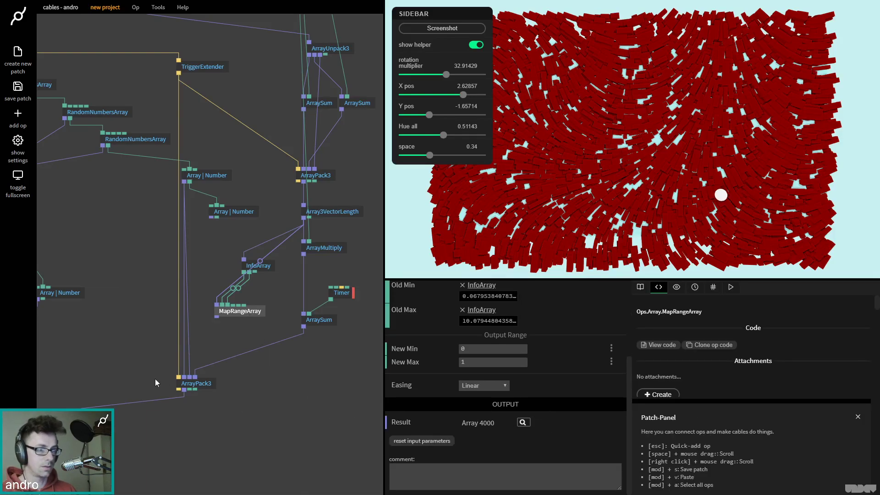
Step: Replace the number Array feeding HSBtoRGBArray's brightness input with the Result output of MapRangeArray
drag(163, 382, 264, 368)
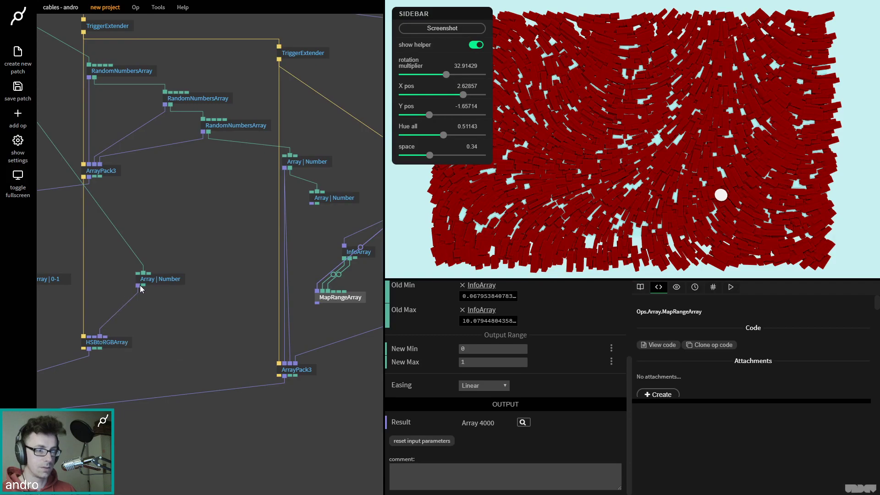
click(126, 345)
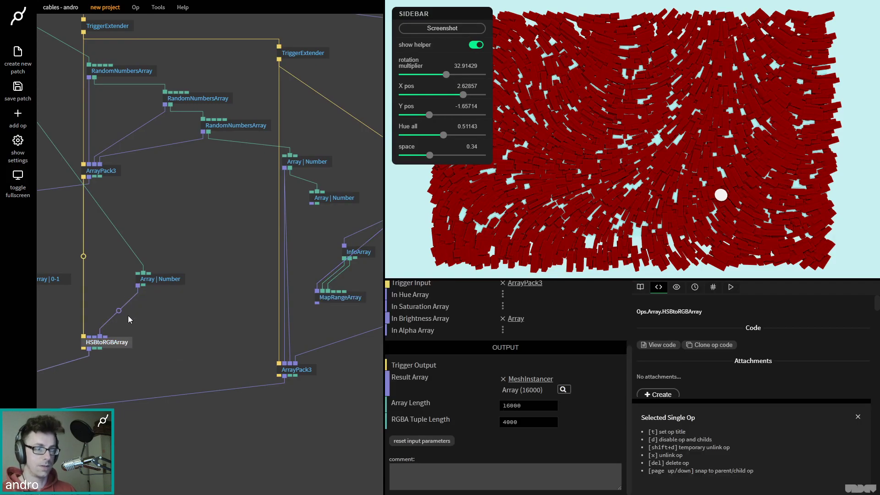
right_click(120, 313)
scroll(203, 331, down, 5)
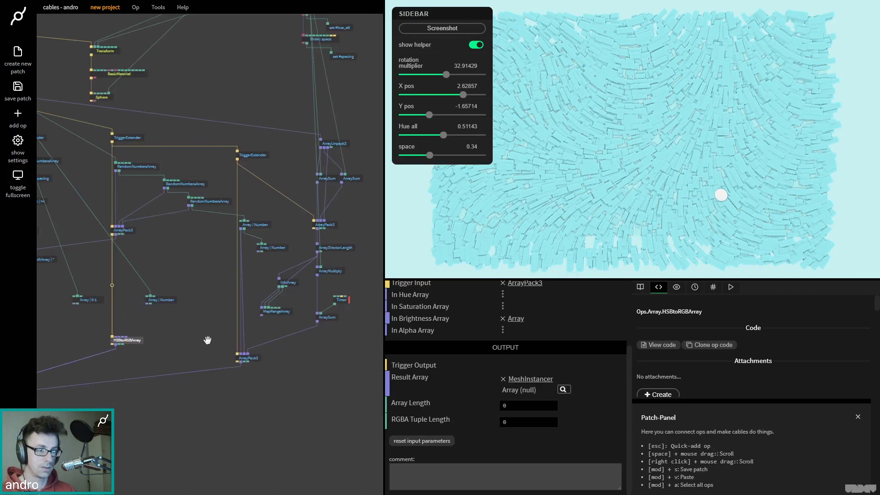
drag(260, 315, 169, 338)
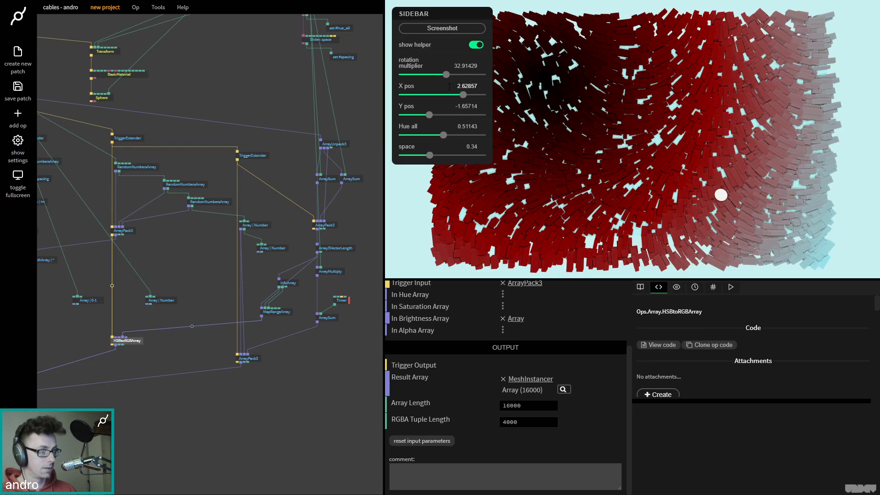
Step: Set MapRangeArray's New Min to 1 and New Max to 0, and lower the X pos slider to -3.71429
click(281, 313)
click(502, 373)
text(1)
key(Tab)
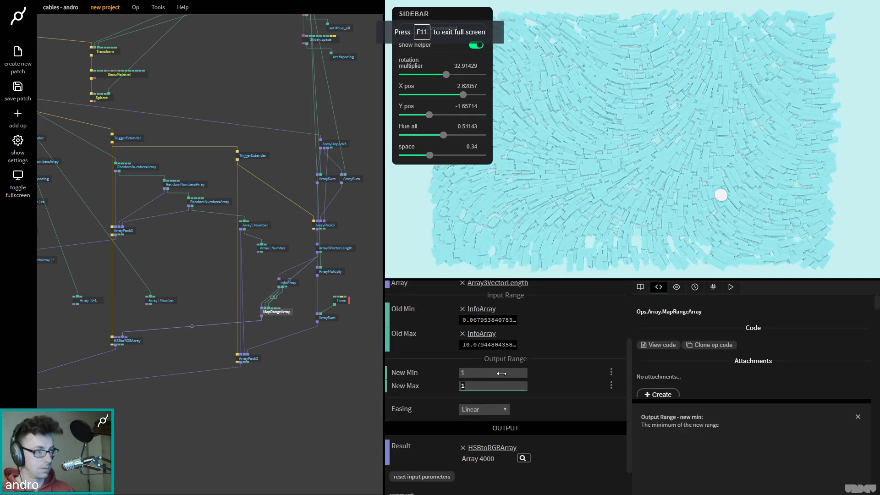
text(0)
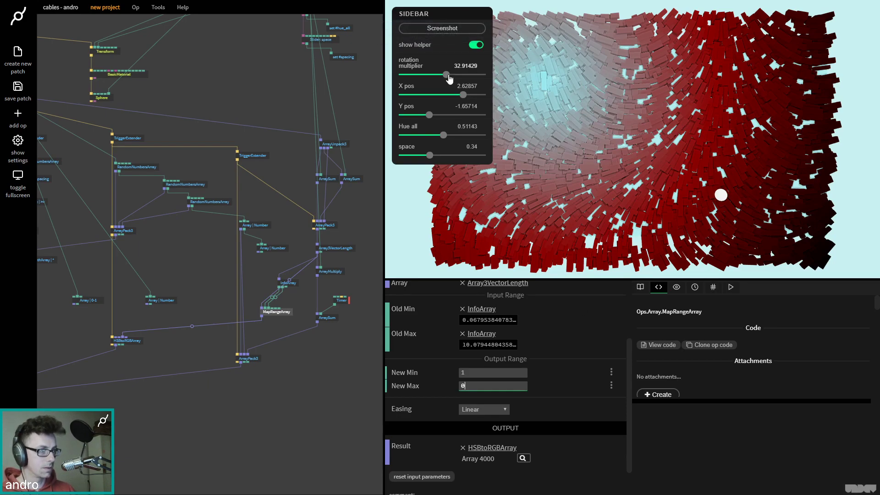
drag(464, 97, 412, 121)
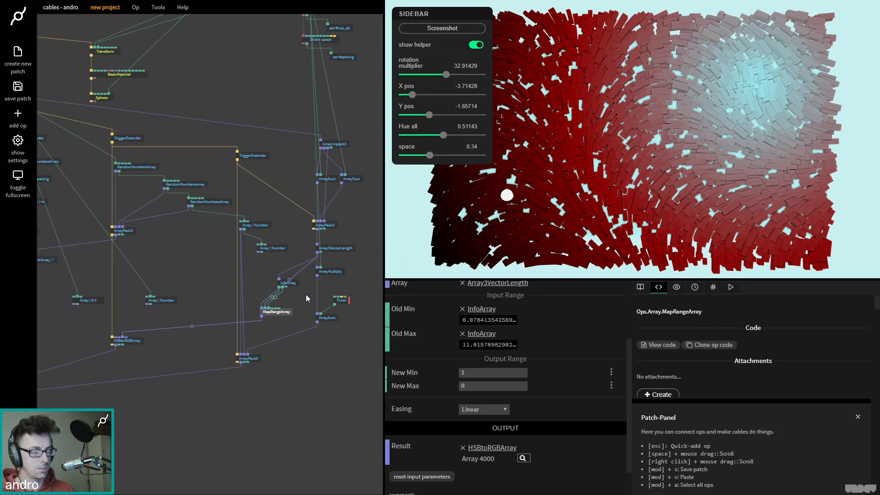
Step: Try swapping the InfoArray links so that Max feeds Old Min and Min feeds Old Max of MapRangeArray
click(281, 311)
scroll(264, 303, up, 3)
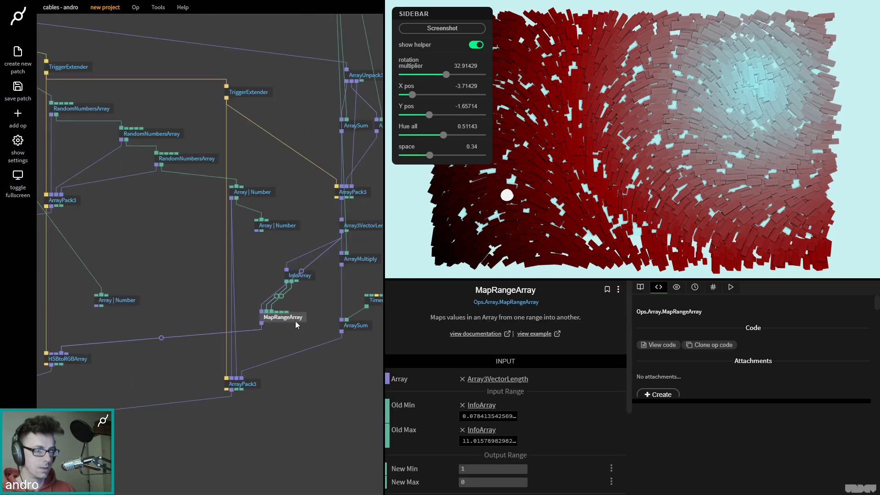
drag(275, 312, 273, 313)
click(269, 316)
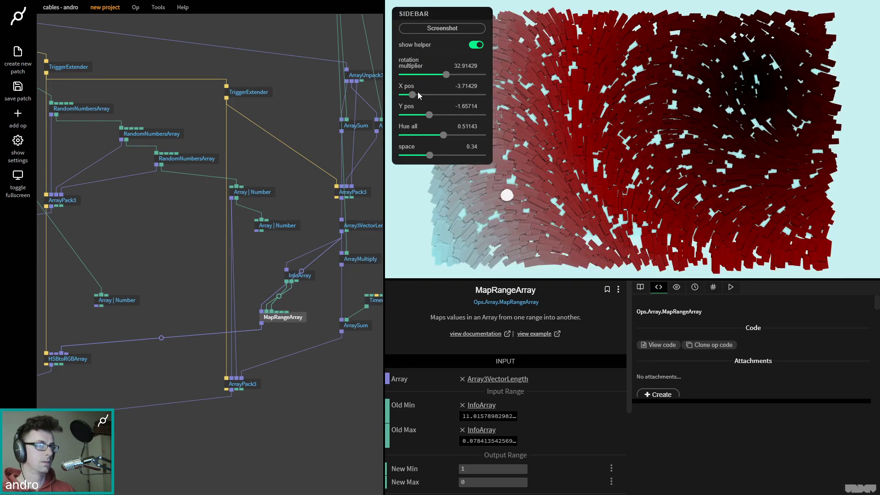
Step: Restore the Min-to-Old Min and Max-to-Old Max links, and set Y pos to 0.17143 and X pos to 1.14286
drag(412, 95, 443, 115)
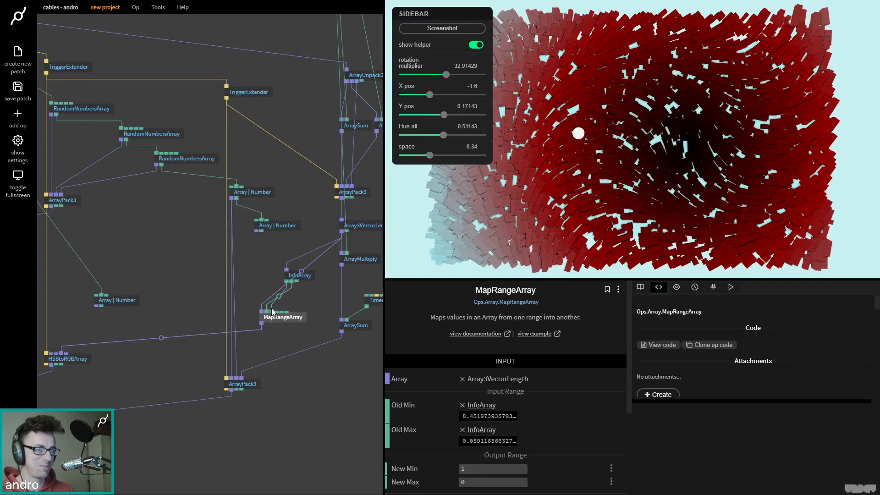
drag(270, 311, 286, 281)
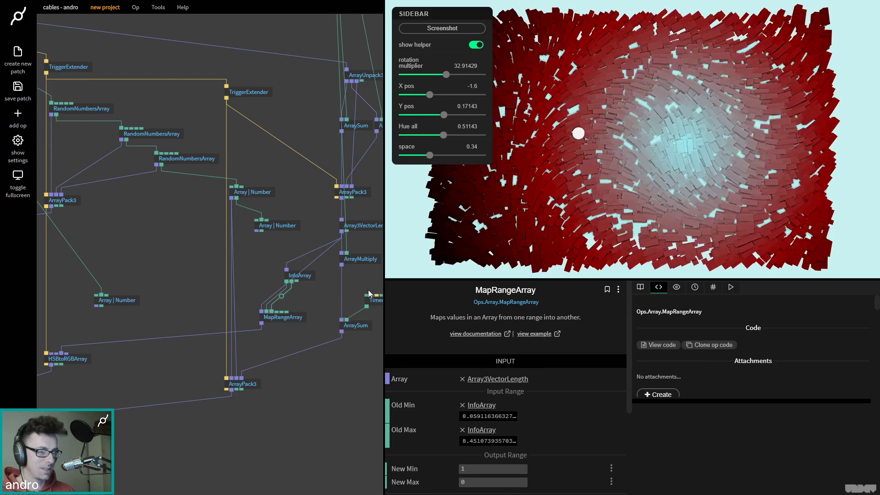
drag(435, 96, 453, 106)
click(162, 382)
drag(164, 381, 187, 353)
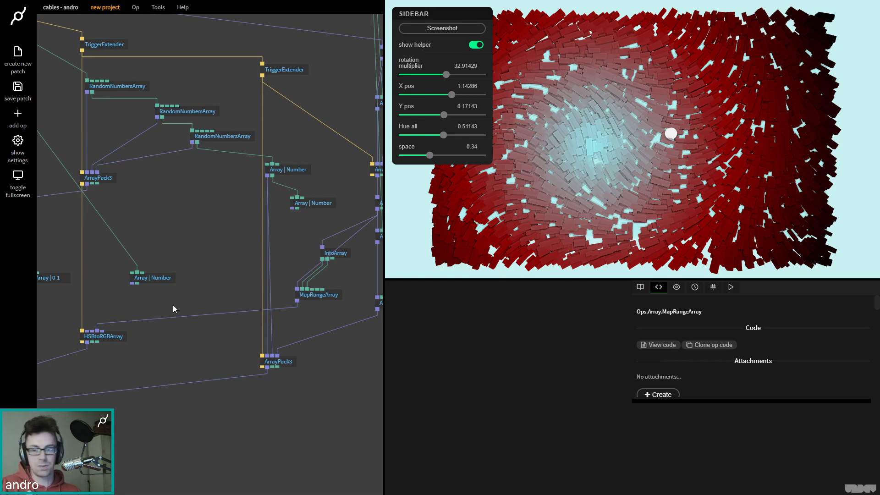
drag(243, 260, 217, 242)
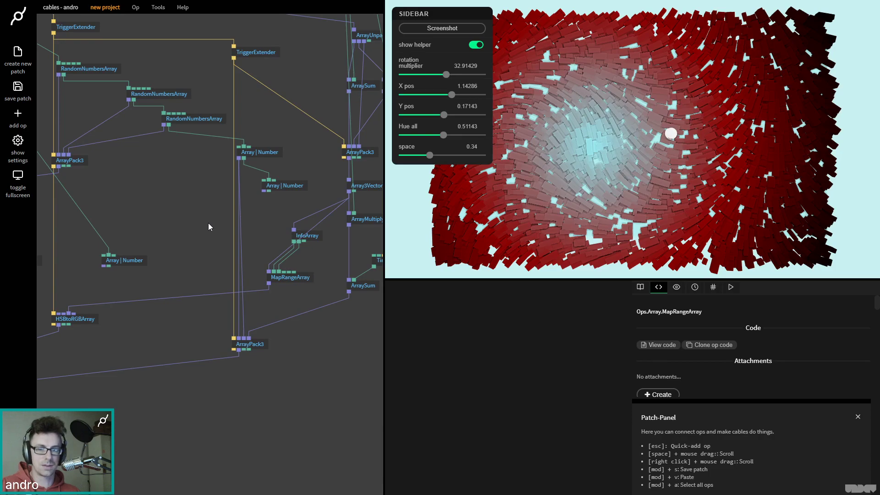
scroll(155, 236, right, 5)
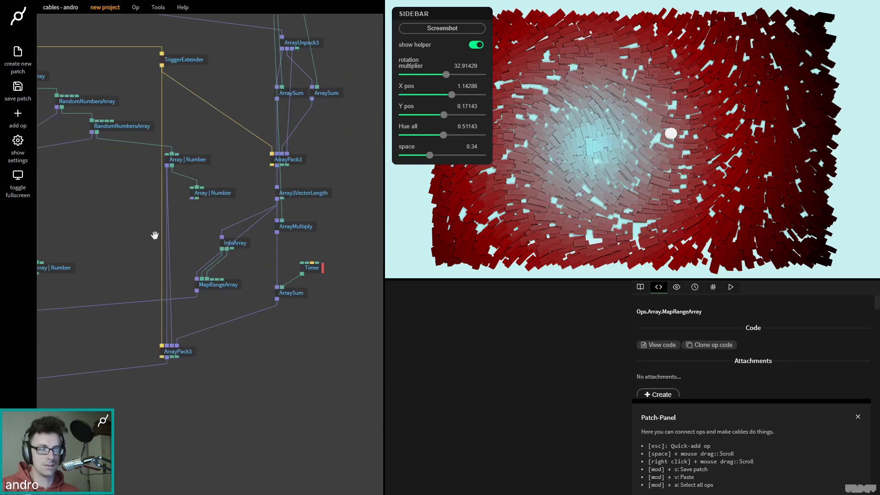
Step: Set the X pos slider to -0.22857 and turn off the show helper toggle
click(303, 201)
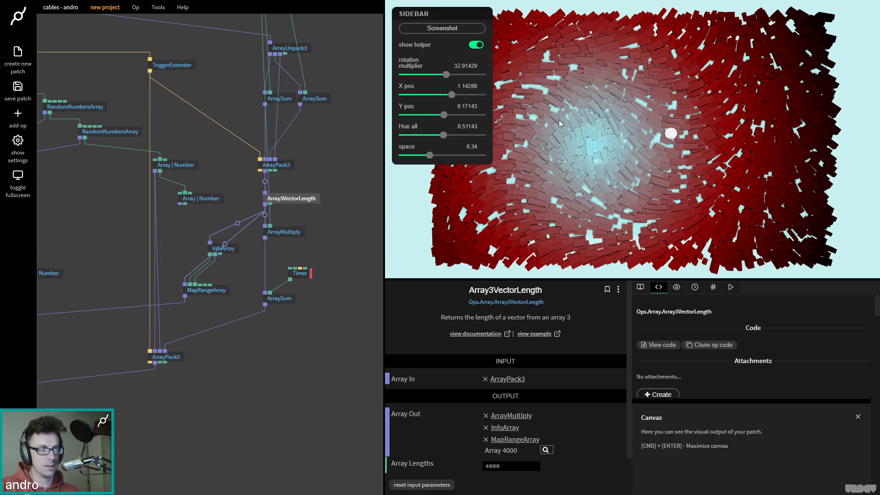
drag(454, 99, 439, 115)
click(477, 45)
click(219, 380)
scroll(219, 380, down, 2)
scroll(275, 353, left, 4)
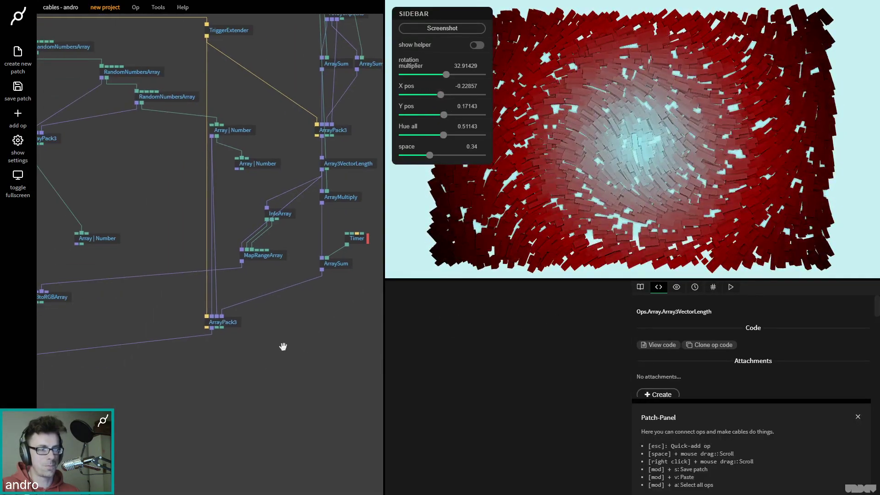
scroll(202, 283, left, 1)
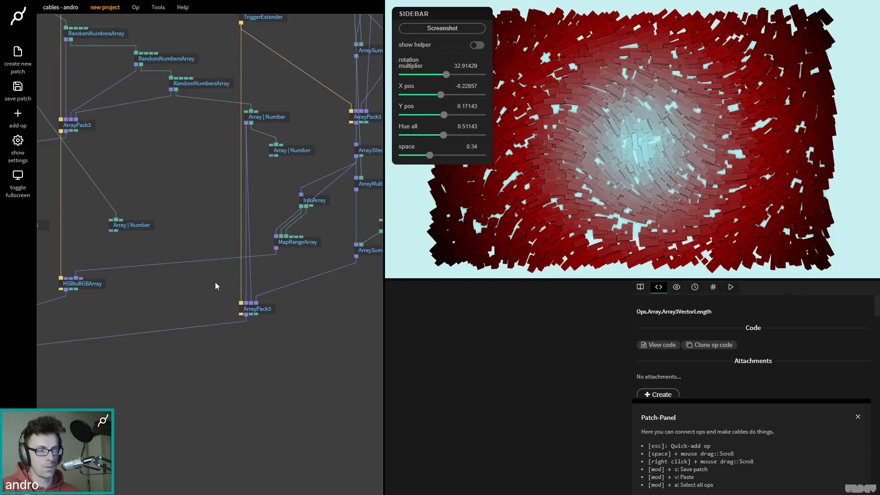
Step: Try MapRangeArray with New Min 0 and New Max 1, and raise X pos to 1.48571
click(313, 245)
double_click(480, 406)
text(0)
key(Tab)
text(1)
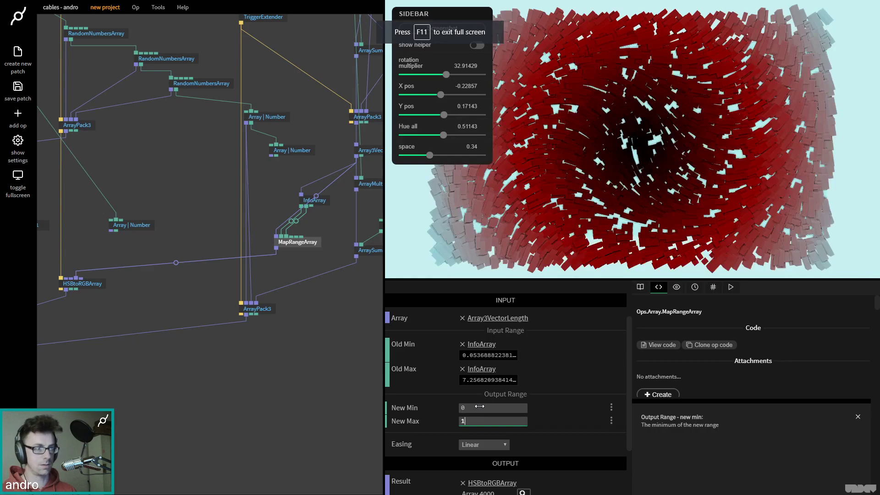
click(432, 100)
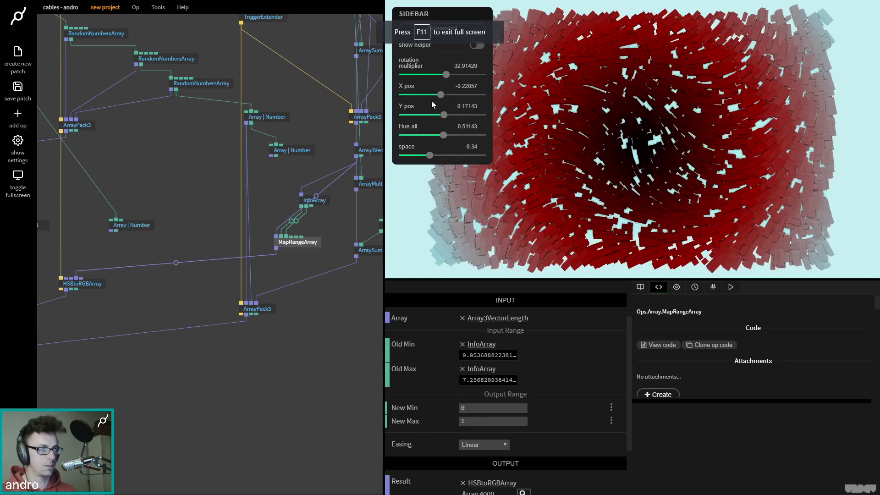
drag(440, 94, 463, 95)
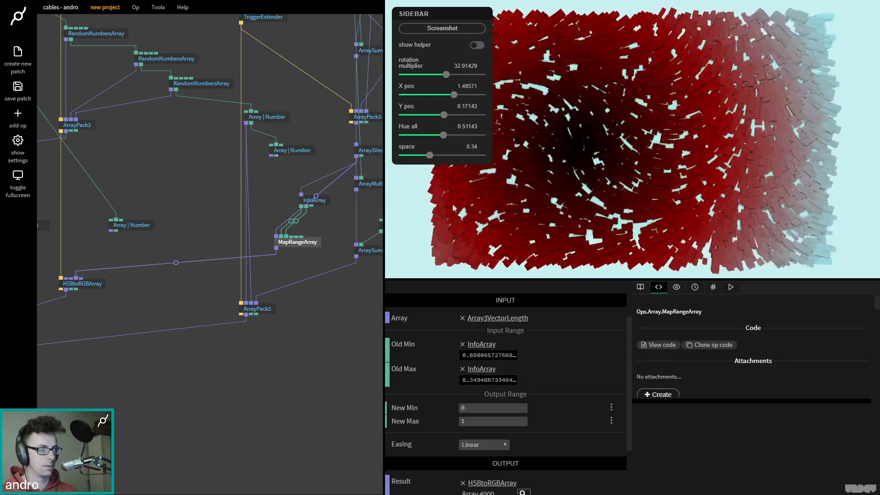
Step: Restore MapRangeArray's New Min to 1 and New Max to 0, and lower X pos to -0.8
click(483, 411)
text(1)
key(Tab)
text(0)
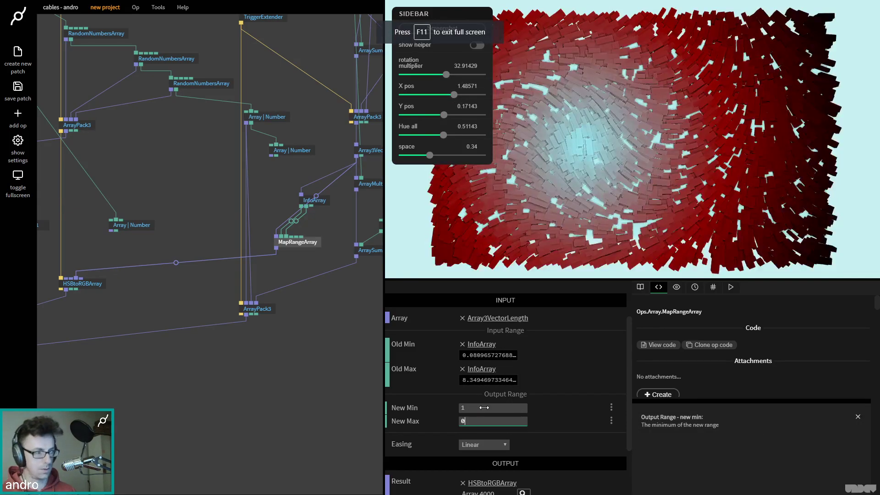
drag(456, 99, 435, 95)
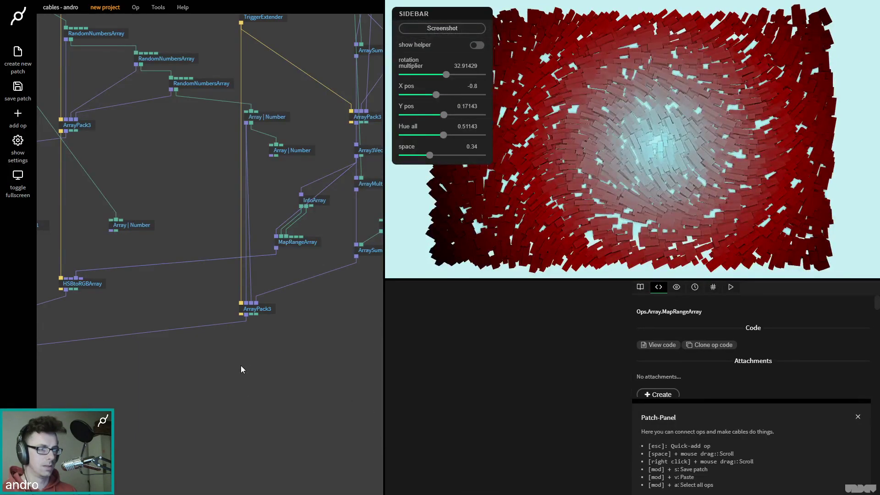
Step: Insert an ArraySmoothStep op into the link from MapRangeArray to HSBtoRGBArray and place it between the two ops
scroll(275, 297, left, 2)
scroll(275, 298, up, 1)
click(331, 258)
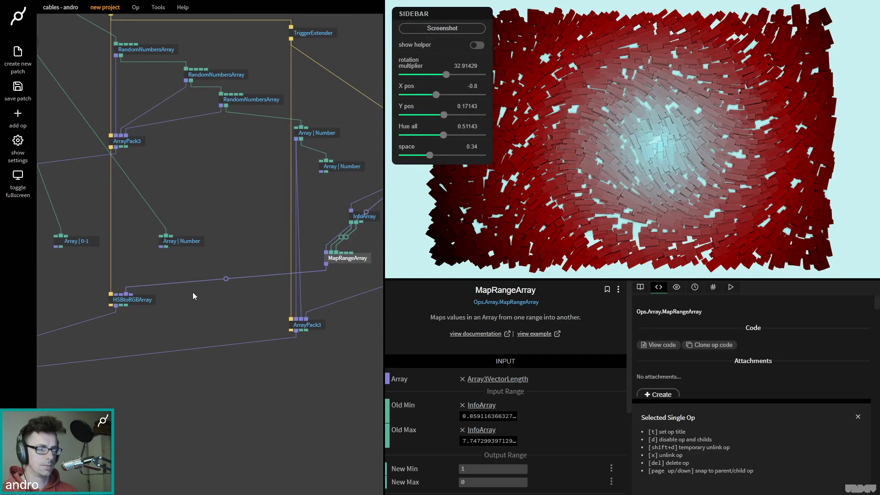
click(226, 279)
text(arraysmoo)
key(Return)
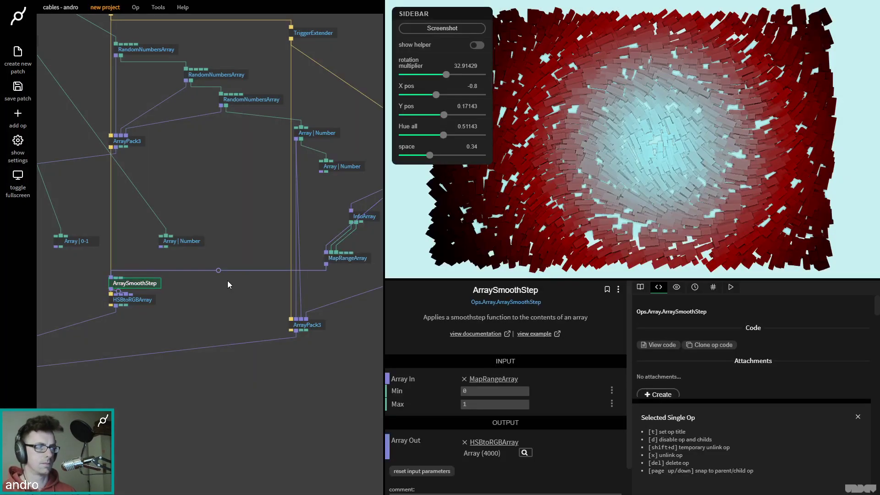
drag(142, 284, 242, 276)
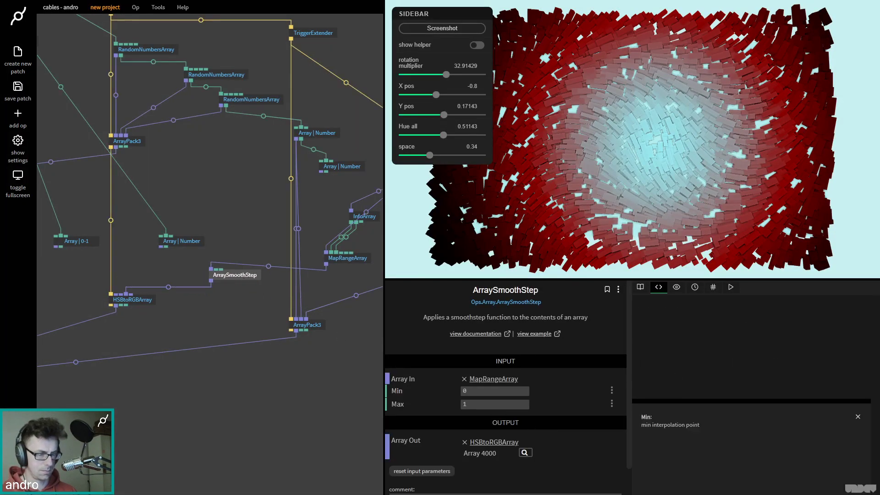
Step: Try ArraySmoothStep with Min 0.42 and Max 0.93 while shifting X pos to 1.02857 and back to 0
drag(495, 404, 494, 404)
drag(494, 390, 494, 391)
mouse_move(436, 96)
mouse_down()
mouse_move(424, 96)
mouse_move(451, 97)
mouse_up()
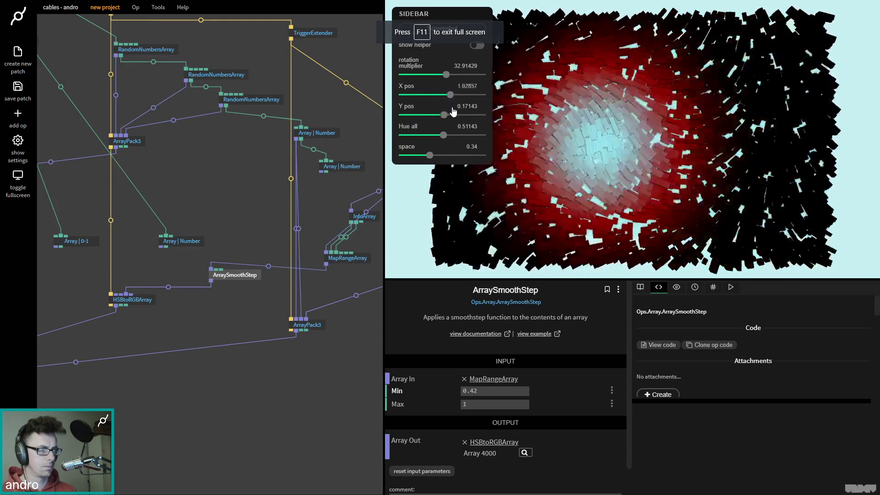
drag(495, 404, 505, 403)
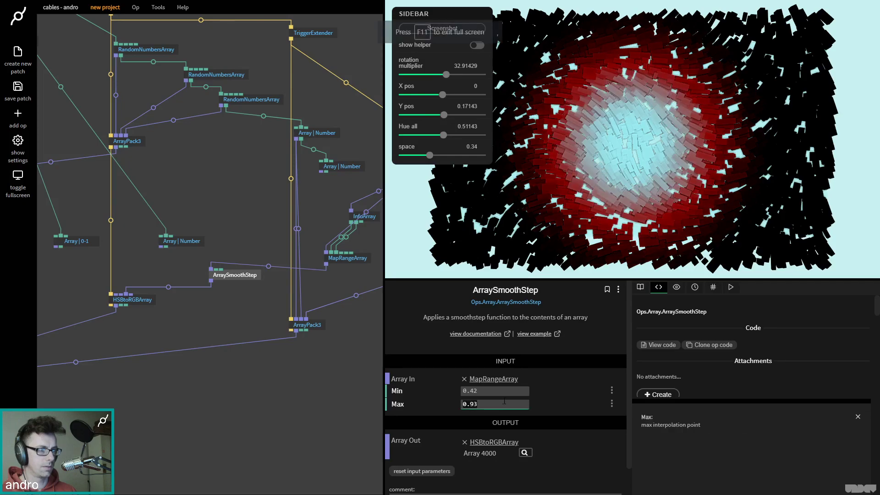
Step: Reset ArraySmoothStep to Min 0 and Max 1, and set the Hue all slider to 0.63143
text(1)
click(507, 389)
text(0)
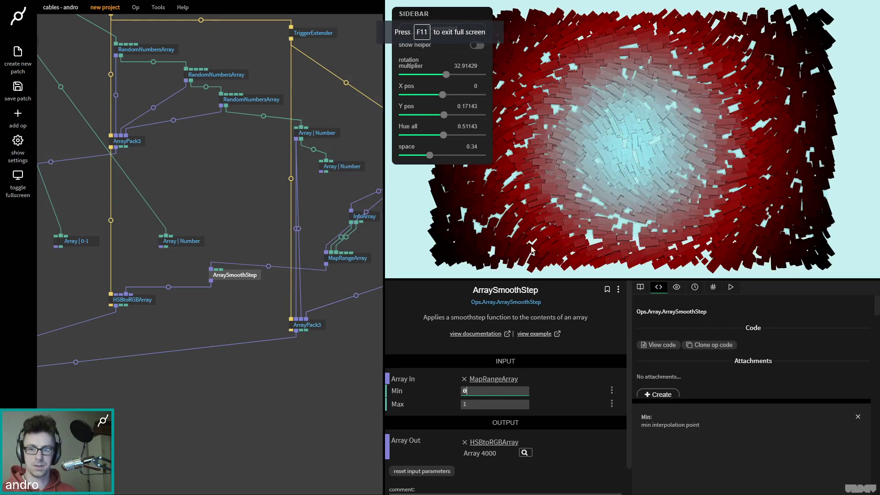
click(135, 299)
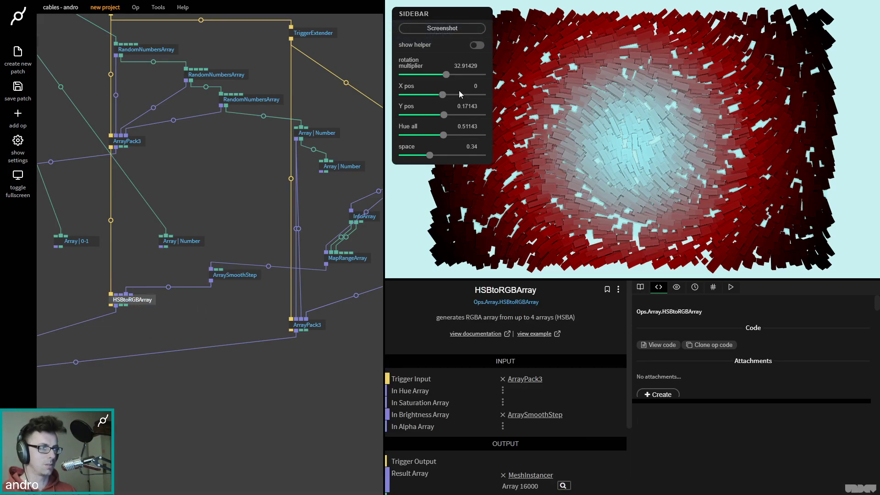
mouse_move(448, 137)
mouse_down()
mouse_move(474, 137)
mouse_move(453, 150)
mouse_up()
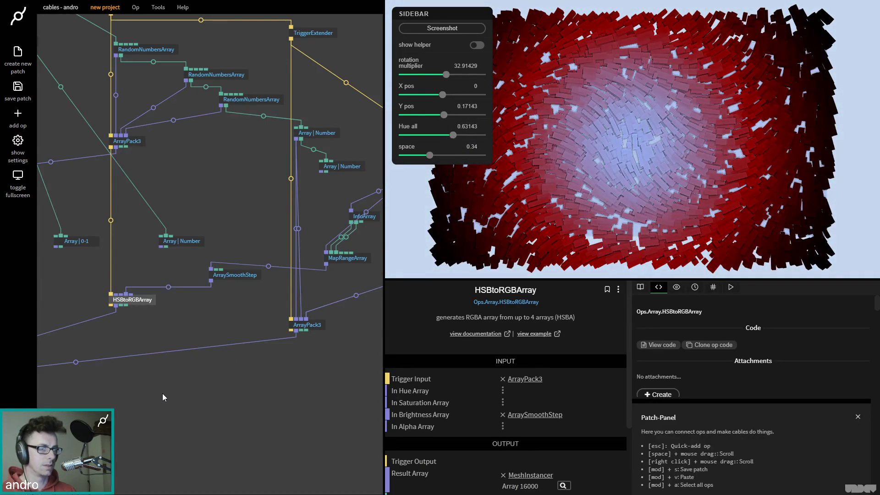
Step: Try the Add and Normal material blend modes on MeshInstancer, and return it to Multiply
scroll(160, 394, down, 10)
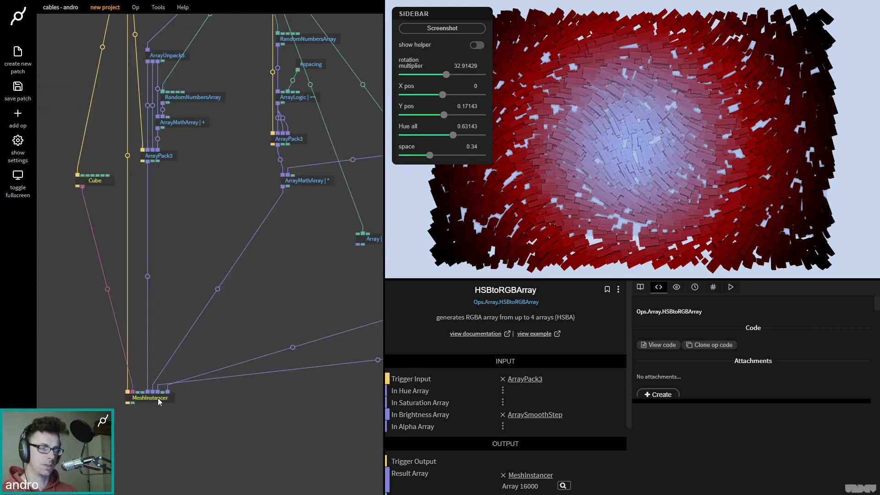
click(158, 398)
scroll(484, 411, down, 5)
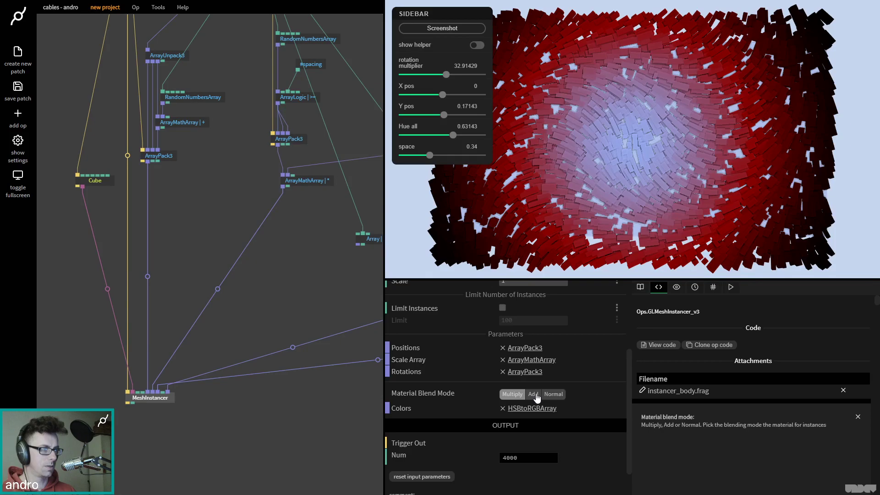
click(533, 394)
click(552, 394)
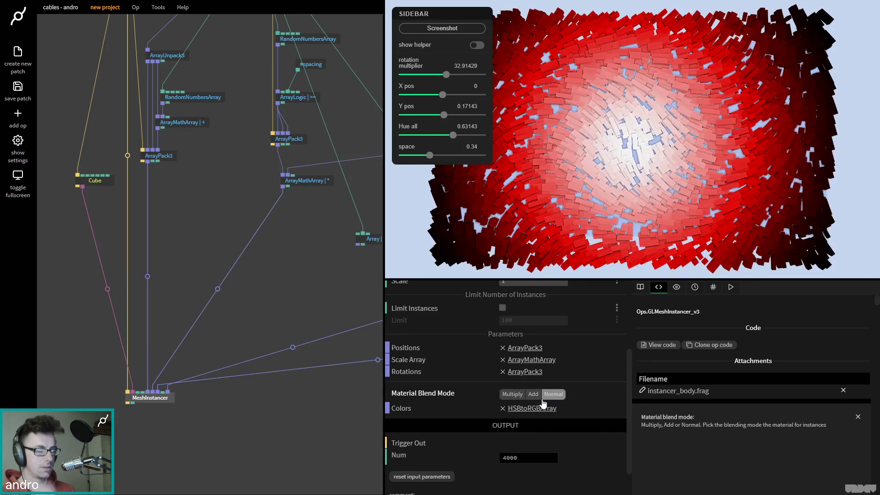
click(514, 396)
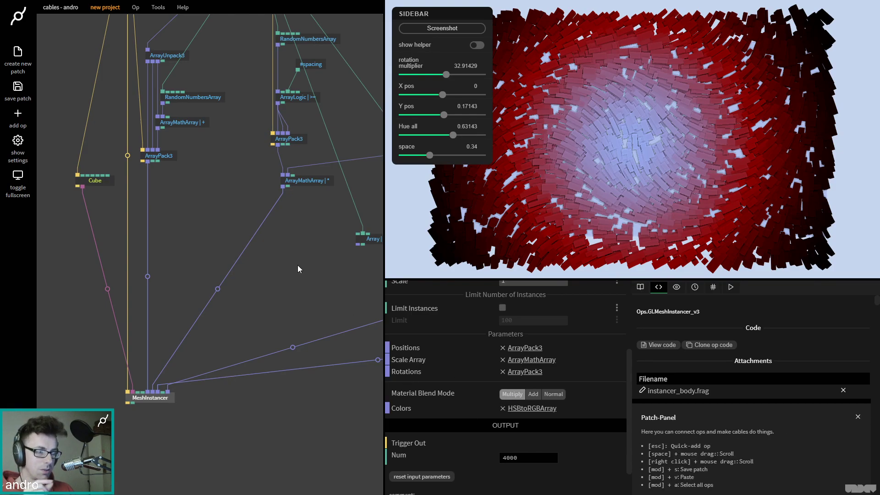
Step: Examine the BasicMaterial's colour inputs against the MeshInstancer's Material Blend Mode and Colors settings
drag(297, 269, 288, 290)
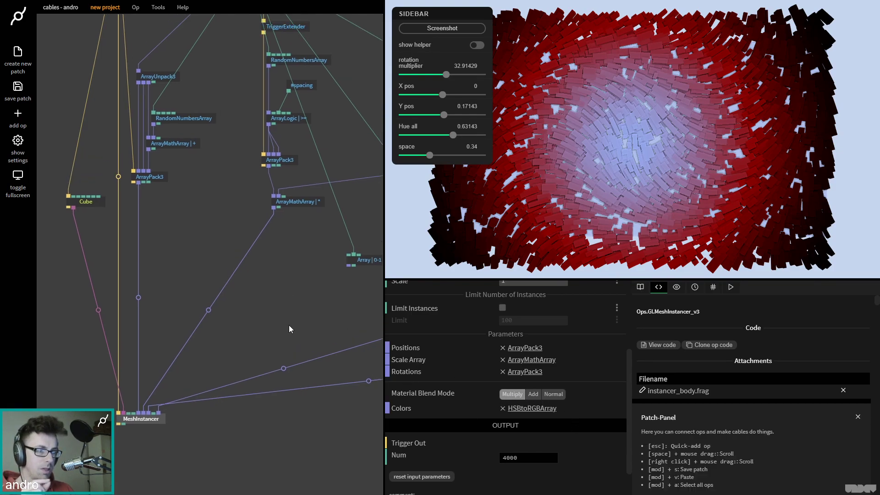
scroll(285, 324, down, 2)
drag(276, 356, 256, 372)
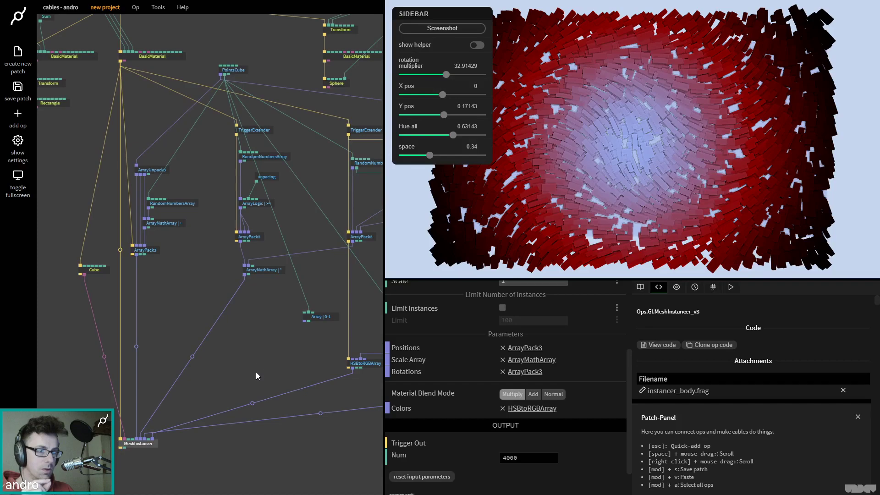
click(145, 58)
click(140, 445)
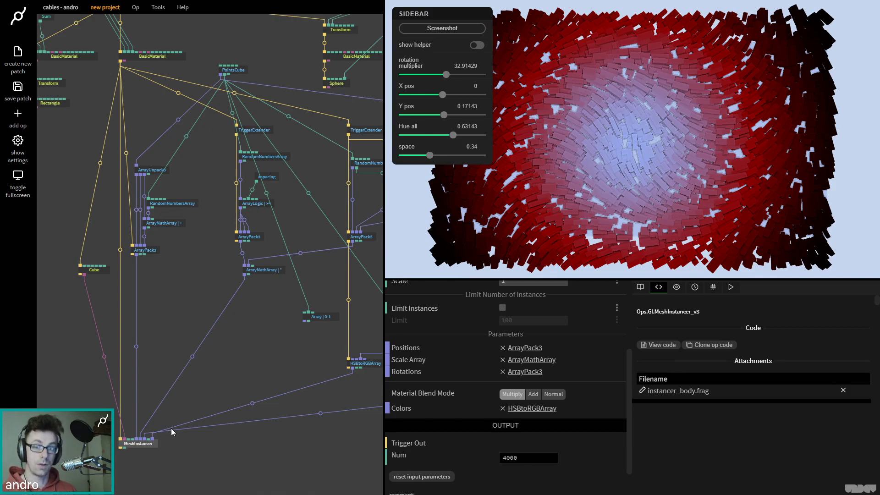
click(147, 57)
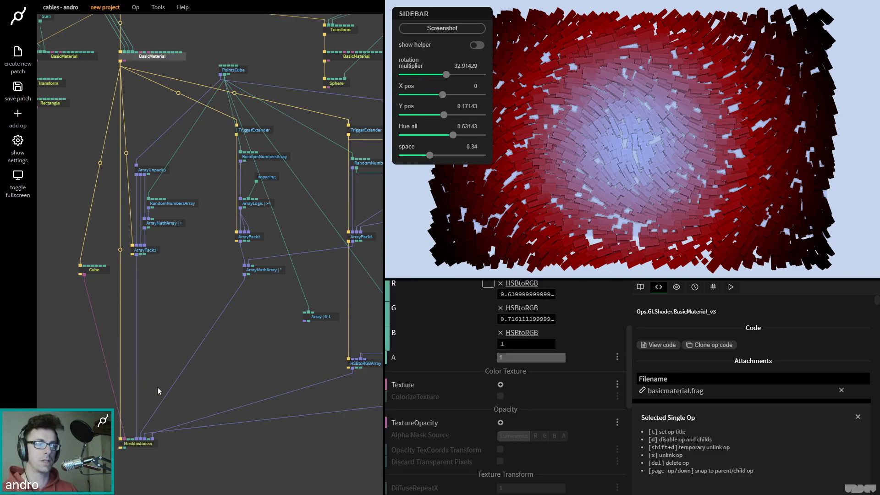
click(139, 444)
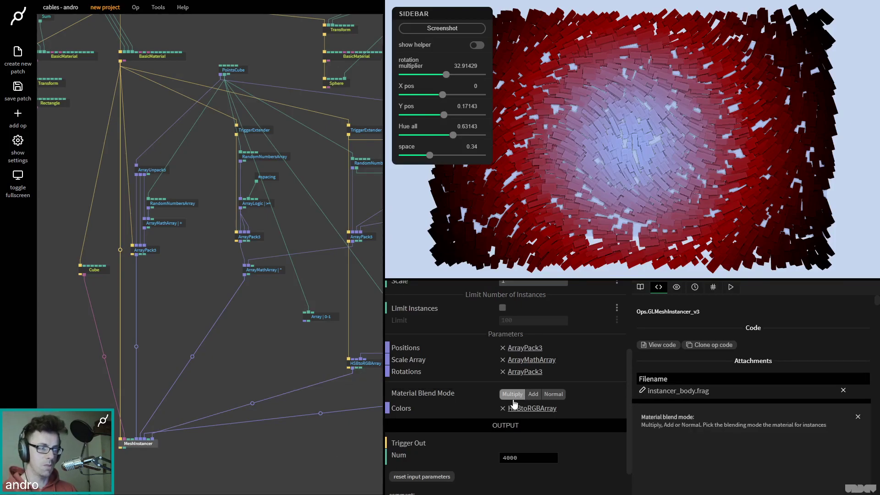
click(164, 58)
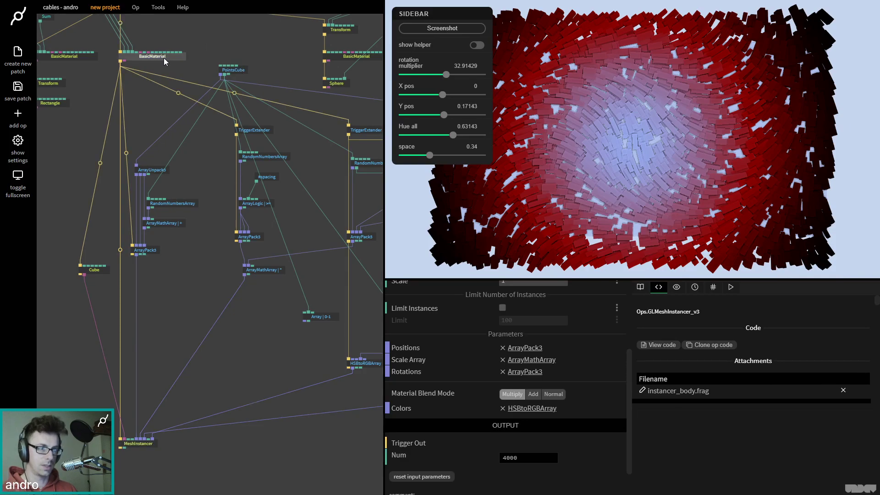
click(141, 442)
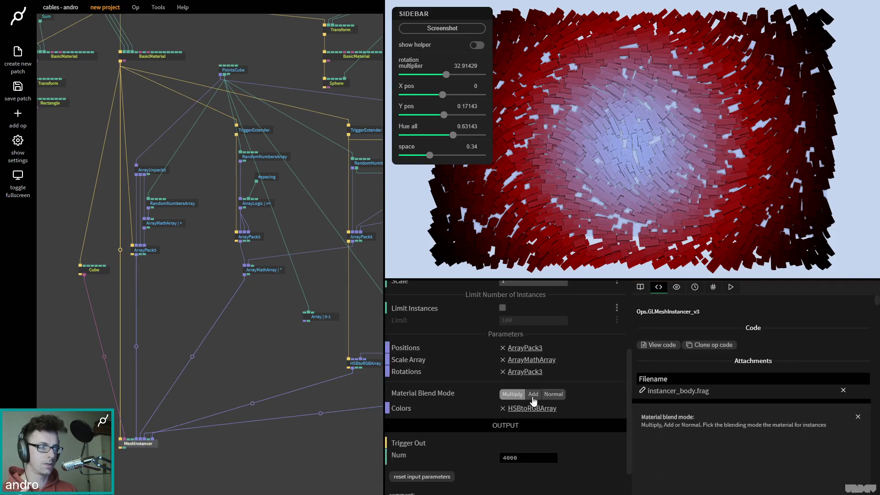
Step: Compare MeshInstancer's Normal and Multiply blend modes and set its Material Blend Mode to Add
click(533, 394)
click(554, 395)
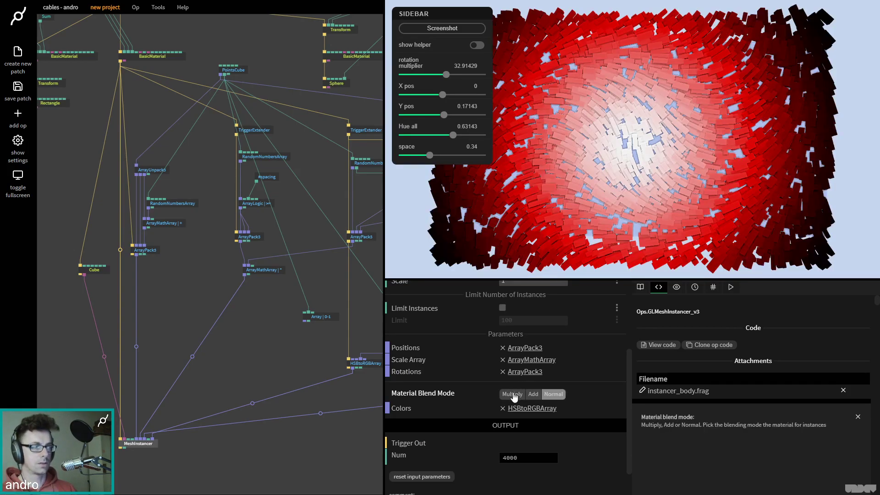
click(513, 395)
click(533, 395)
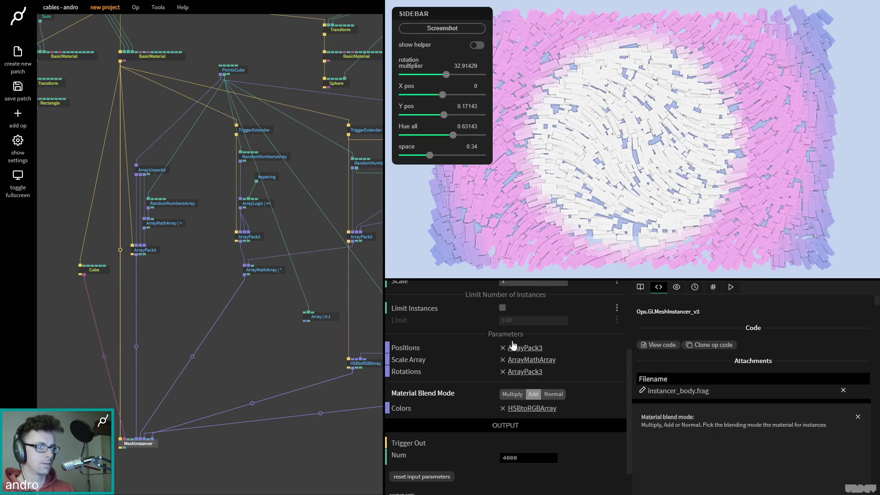
mouse_move(151, 442)
mouse_down()
mouse_move(158, 446)
mouse_move(167, 393)
mouse_move(153, 440)
mouse_up()
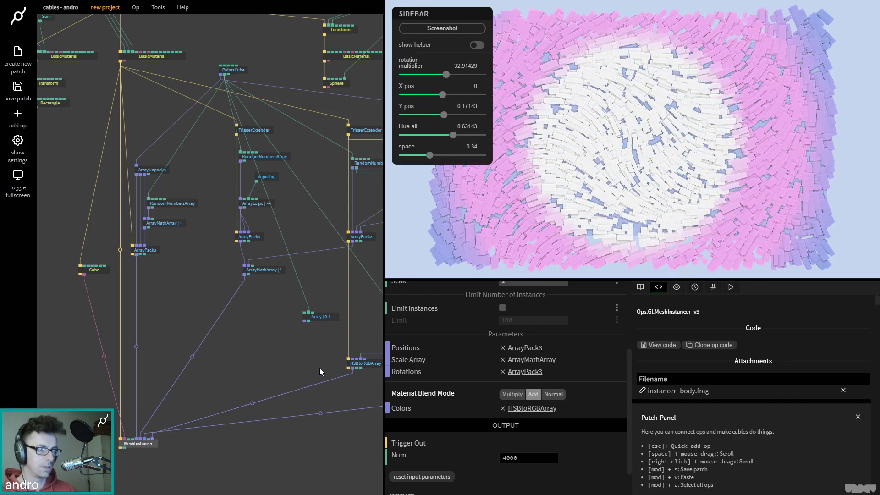
Step: Unlink ArraySmoothStep so MapRangeArray feeds HSBtoRGBArray directly, and set X pos to -0.05714
scroll(322, 372, right, 5)
click(338, 351)
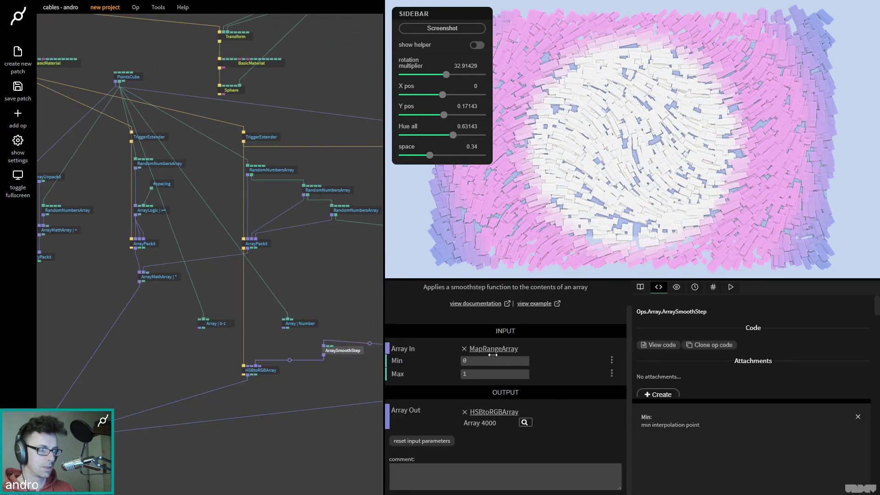
drag(342, 350, 330, 376)
scroll(293, 407, right, 4)
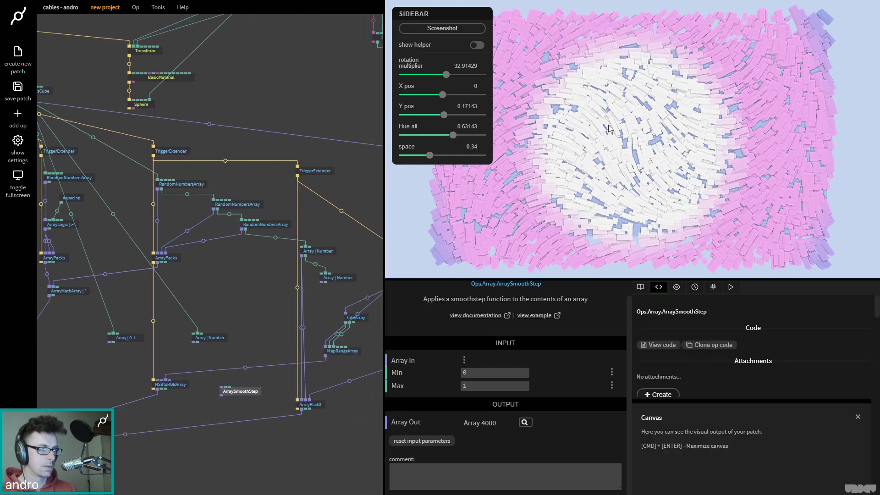
mouse_move(442, 95)
mouse_down()
mouse_move(433, 94)
mouse_move(449, 94)
mouse_move(442, 95)
mouse_up()
Step: Set MapRangeArray's New Min to 0 and New Max to 1
click(348, 351)
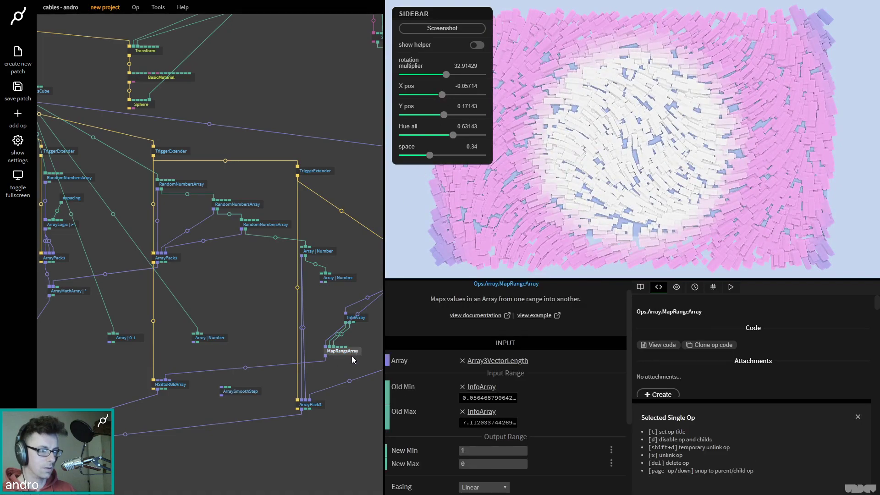
click(497, 450)
text(0)
key(Tab)
text(1)
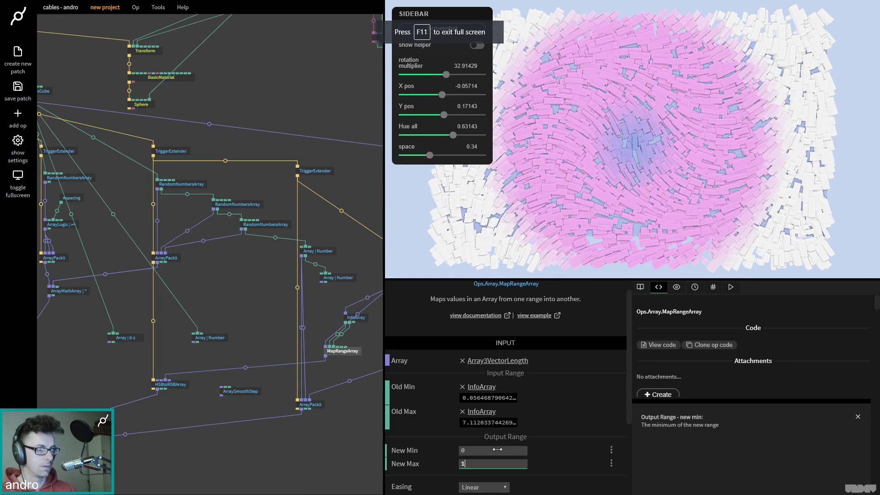
Step: Insert an ArrayMultiply op on the link between MapRangeArray and HSBtoRGBArray
click(245, 367)
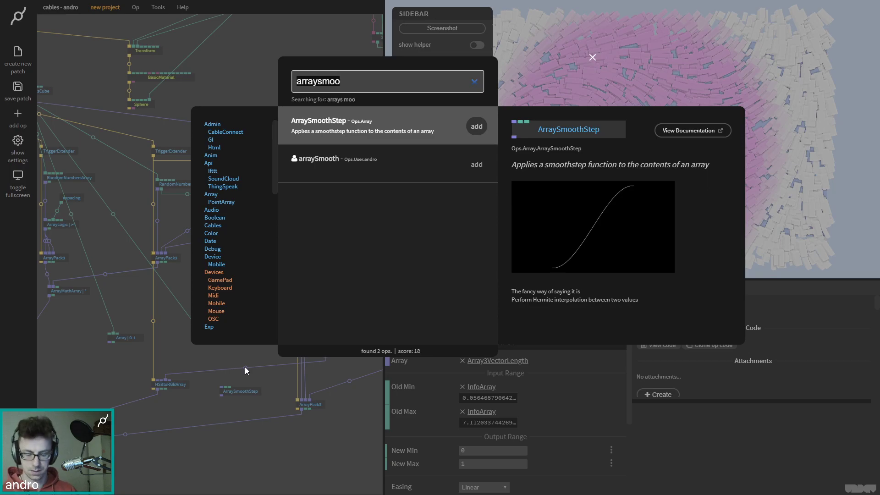
text(arraymukt)
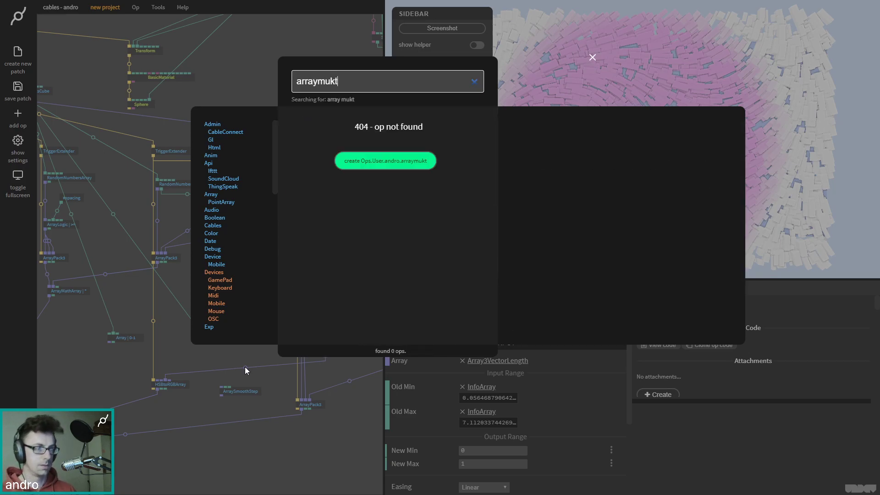
key(BackSpace)
key(BackSpace)
text(lt)
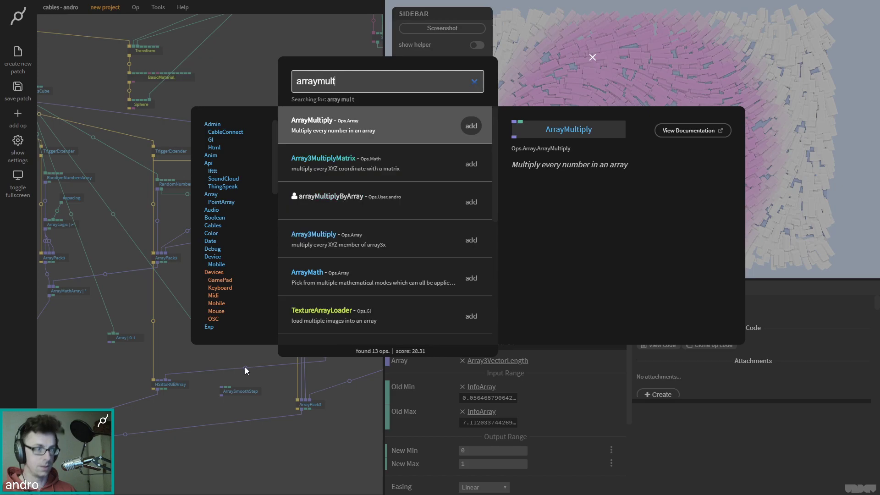
key(Return)
Step: Set the new ArrayMultiply's Value to 0.39 and X pos to -1.02857
drag(464, 374, 504, 372)
mouse_move(442, 95)
mouse_down()
mouse_move(470, 99)
mouse_move(454, 96)
mouse_up()
drag(515, 373, 467, 373)
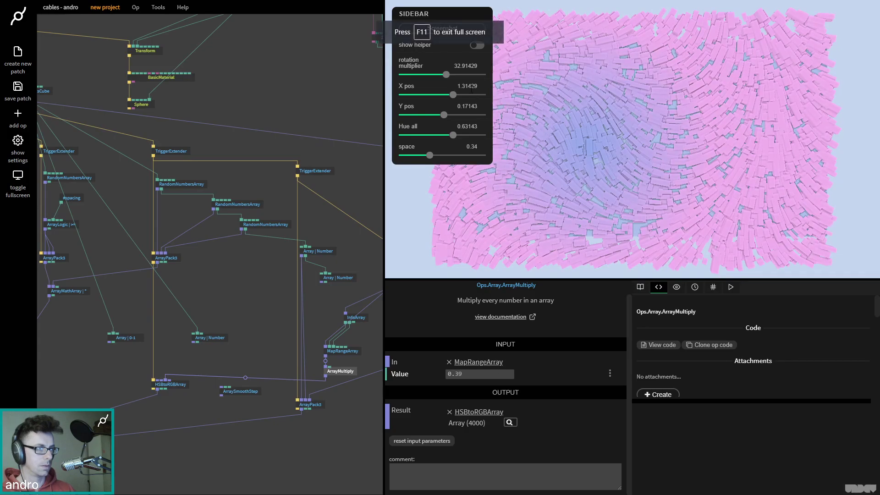
drag(453, 99, 435, 103)
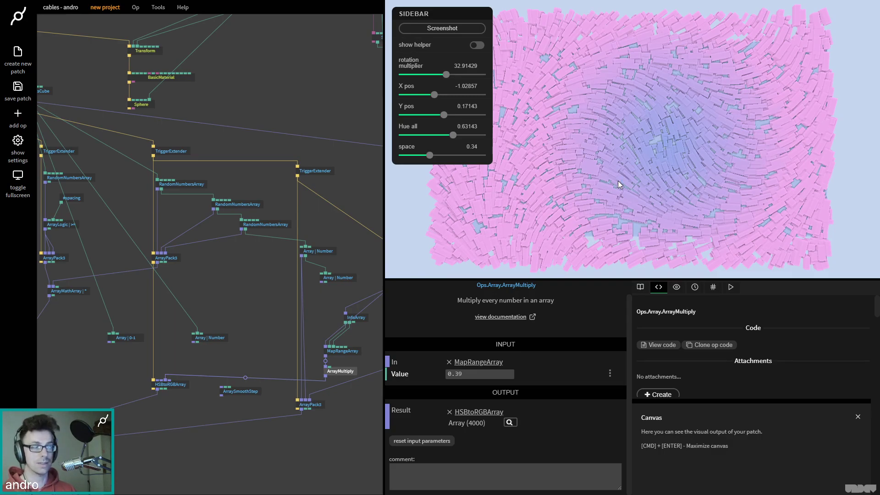
Step: Unlink the ArrayMultiply below MapRangeArray from HSBtoRGBArray
drag(274, 321, 221, 239)
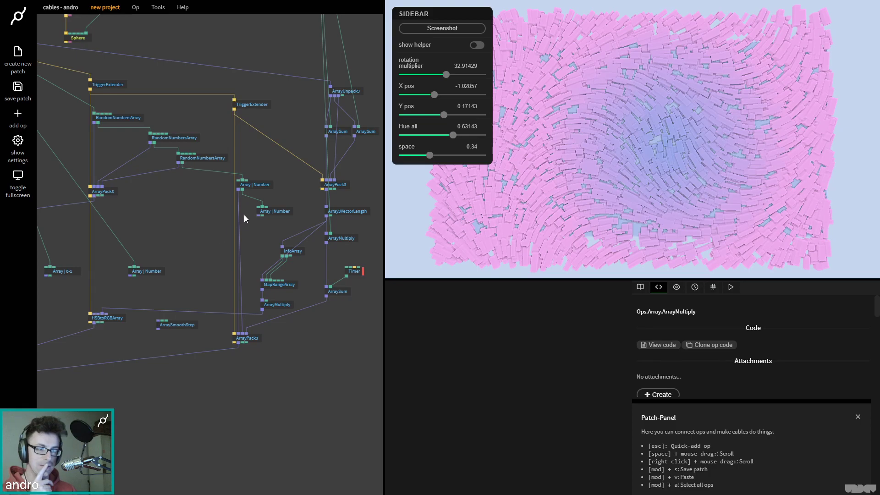
click(342, 293)
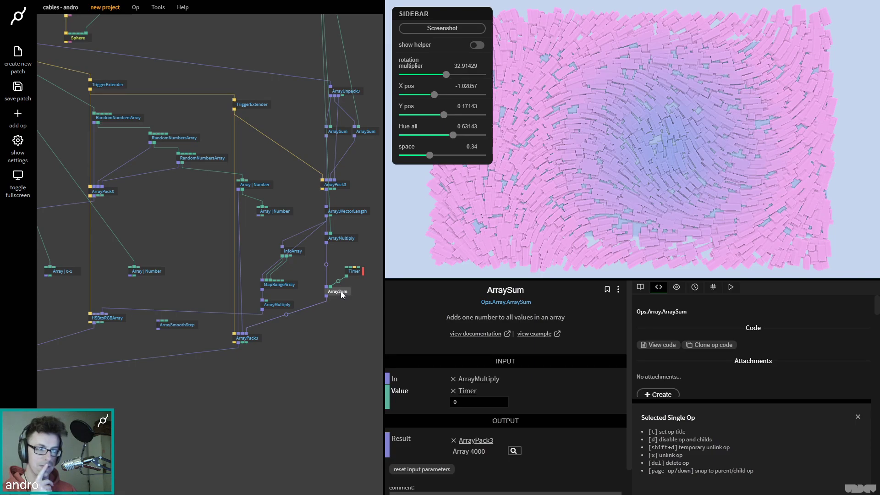
click(285, 306)
scroll(195, 300, down, 1)
scroll(196, 299, left, 1)
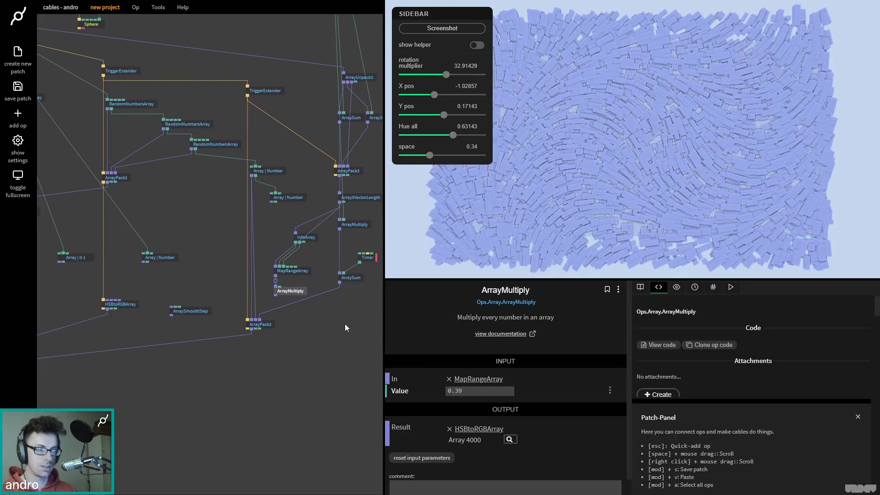
Step: Add an ArrayModulo op fed by the rotation ArrayMultiply, set its Value to 360, and place it below ArraySum
scroll(342, 326, up, 1)
scroll(343, 326, right, 1)
scroll(328, 323, up, 1)
scroll(329, 323, right, 1)
click(345, 246)
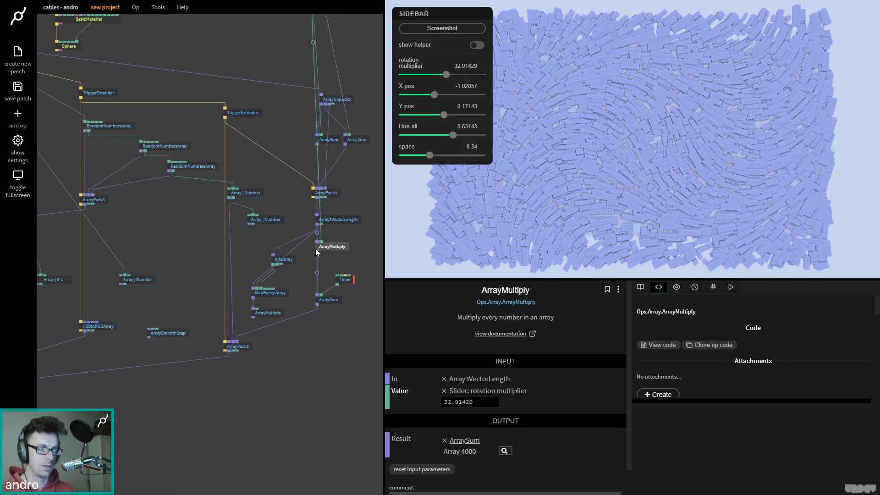
mouse_move(318, 252)
drag(318, 251, 336, 354)
text(arraymod)
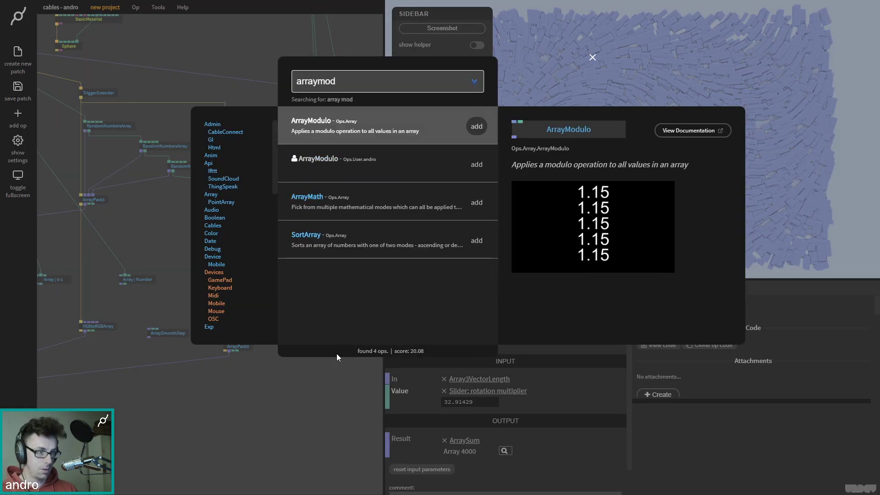
key(Return)
click(487, 389)
text(2)
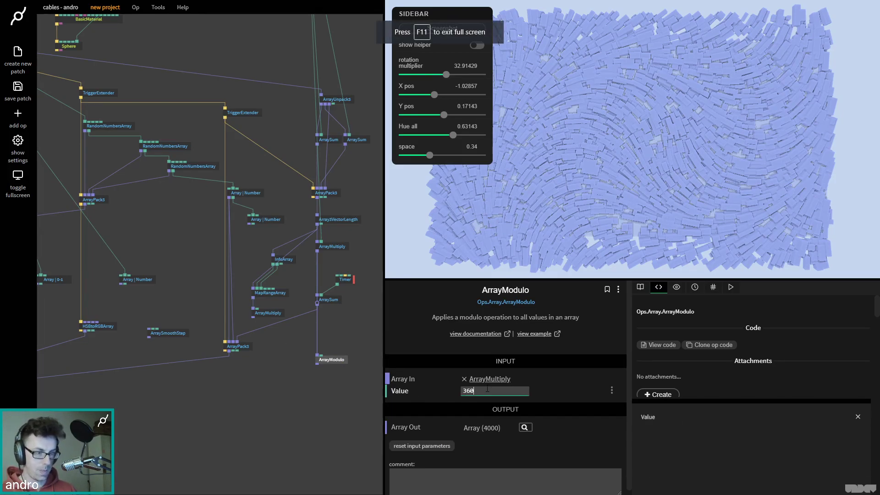
drag(339, 361, 355, 334)
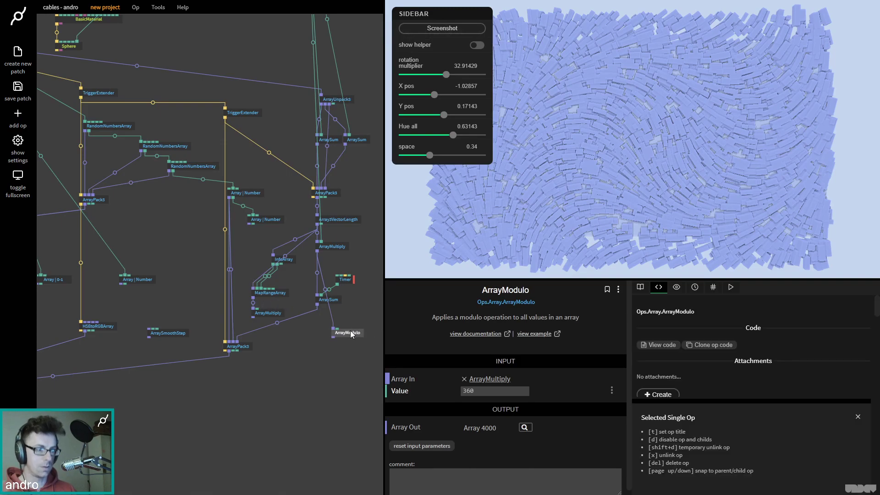
Step: Duplicate MapRangeArray below ArrayModulo, feed it from ArrayModulo, and set its Old Max to 360
click(273, 294)
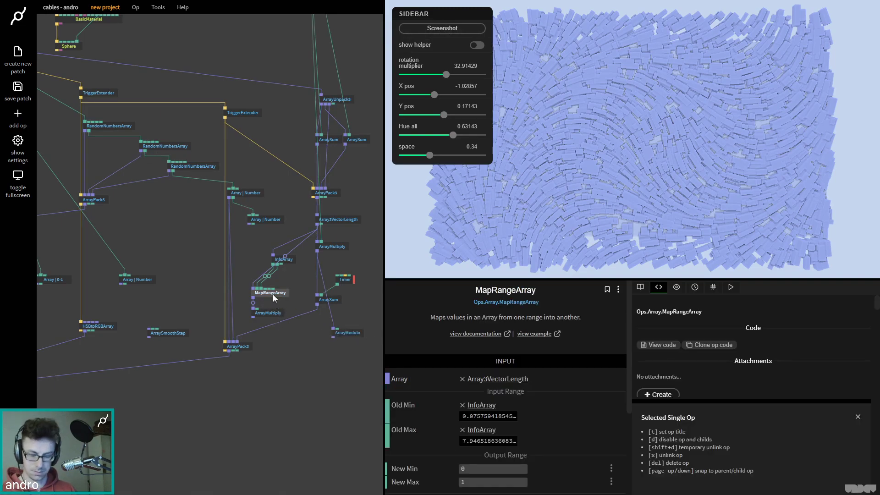
key(ctrl+c)
key(ctrl+v)
drag(262, 260, 337, 354)
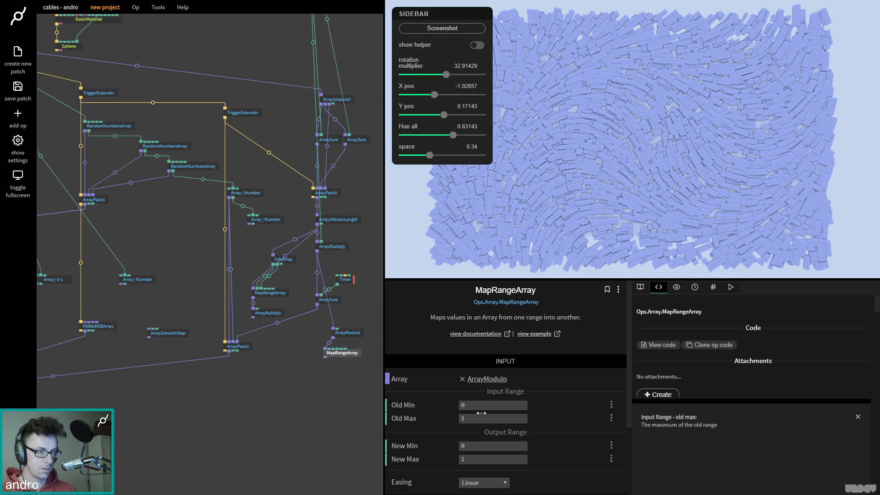
click(492, 419)
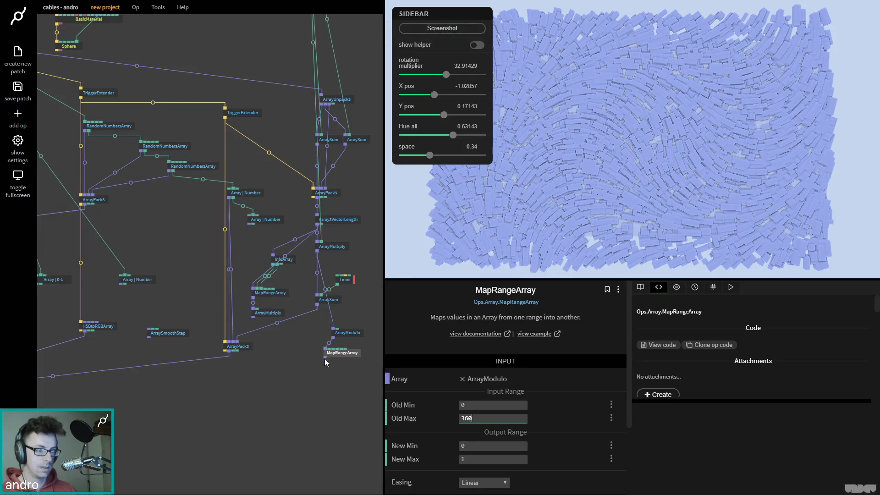
Step: Link the new MapRangeArray to HSBtoRGBArray's In Brightness Array and set X pos to -0.62857
drag(325, 358, 97, 326)
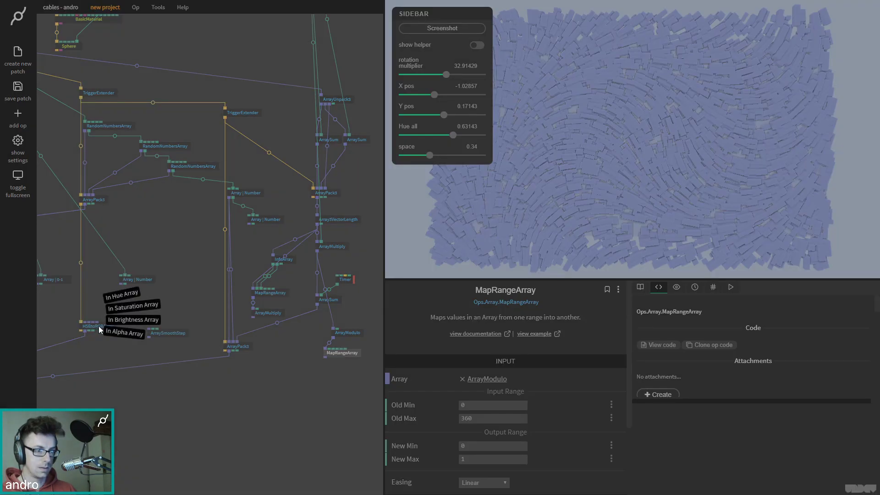
click(133, 322)
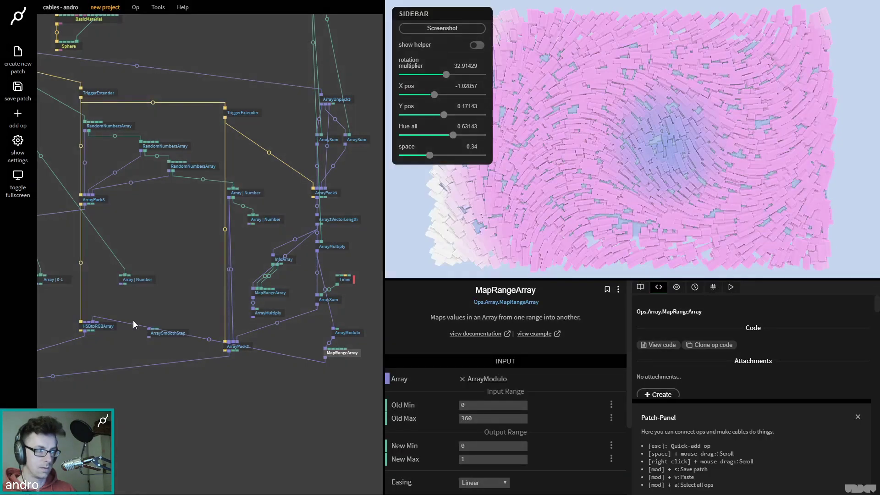
mouse_move(435, 95)
mouse_down()
mouse_move(499, 96)
mouse_move(437, 108)
mouse_up()
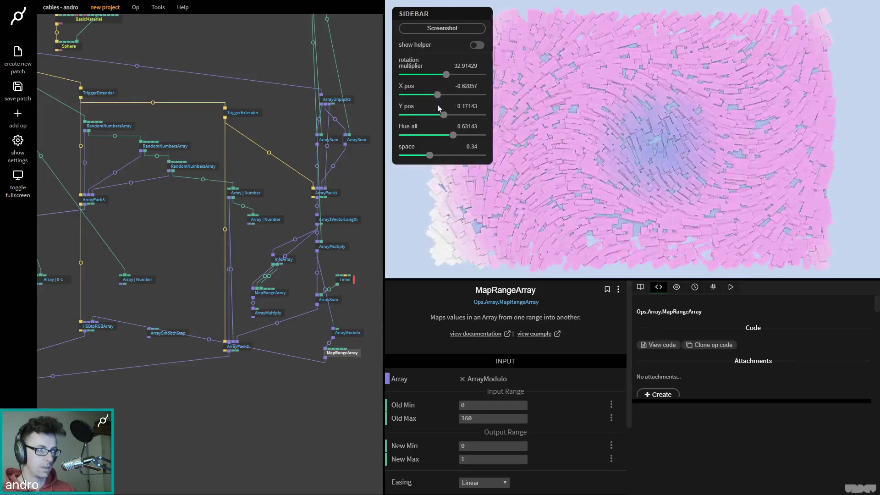
Step: Set the new MapRangeArray's New Min to 1, New Max to 0, and Old Max to 90
click(351, 354)
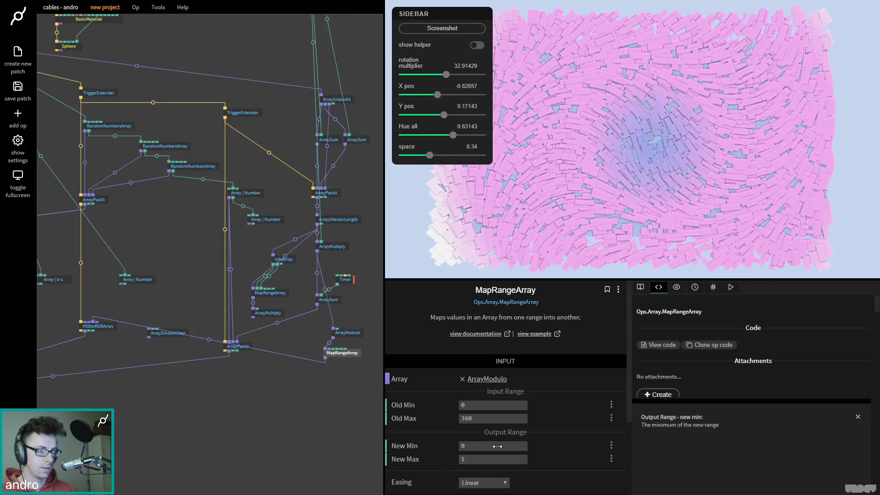
click(497, 446)
text(1)
key(Tab)
text(0)
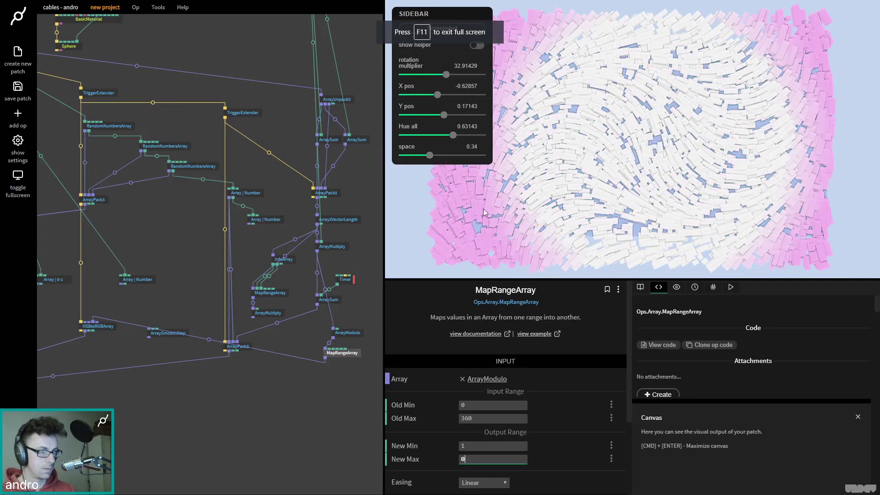
click(494, 419)
text(1)
key(BackSpace)
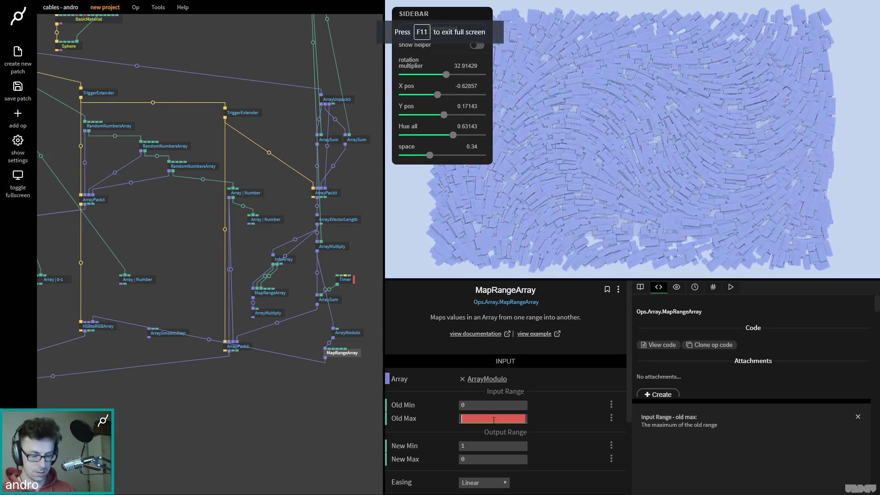
text(90)
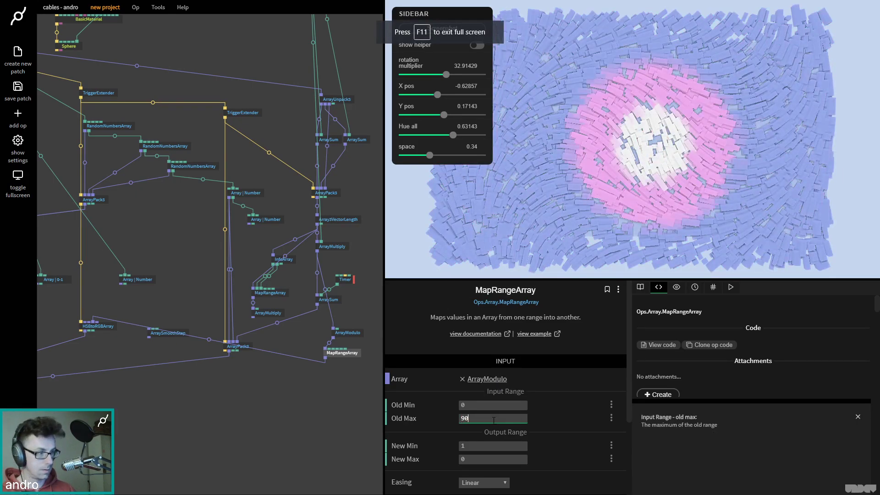
Step: Inspect the result array values of the ArrayMultiply that feeds ArraySum and ArrayModulo
click(341, 301)
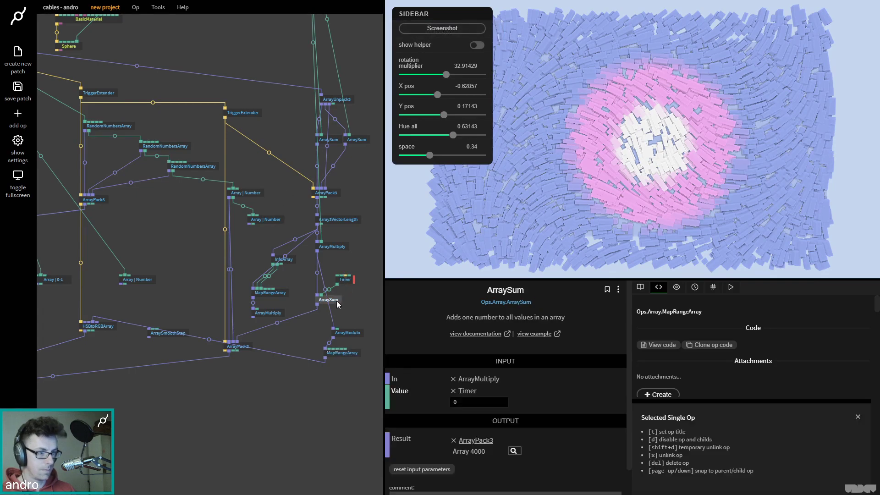
click(335, 247)
click(505, 463)
scroll(426, 213, down, 10)
scroll(467, 212, down, 9)
click(587, 58)
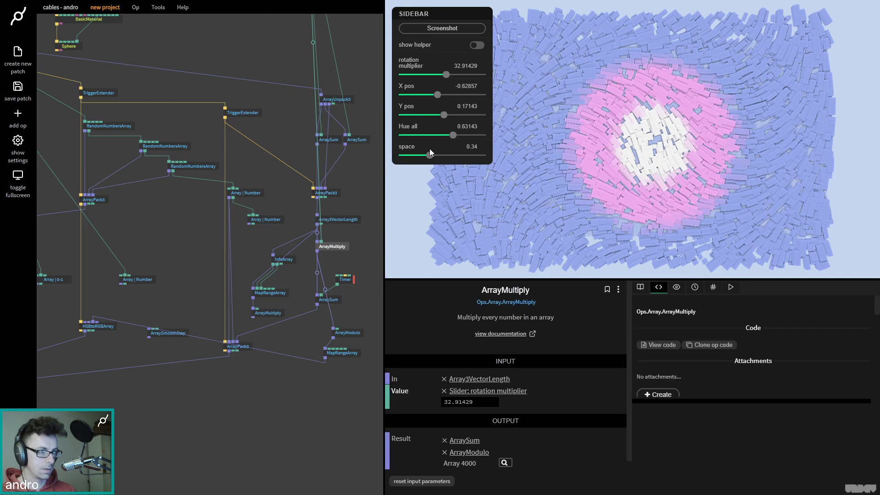
Step: Set the rotation multiplier to 20.57143 and its slider's range to Min -90 and Max 90
drag(447, 77, 445, 77)
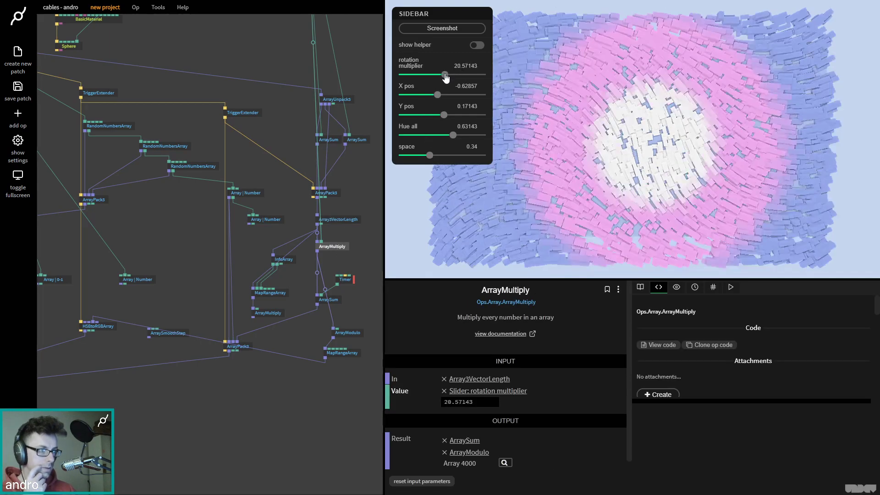
scroll(284, 101, up, 5)
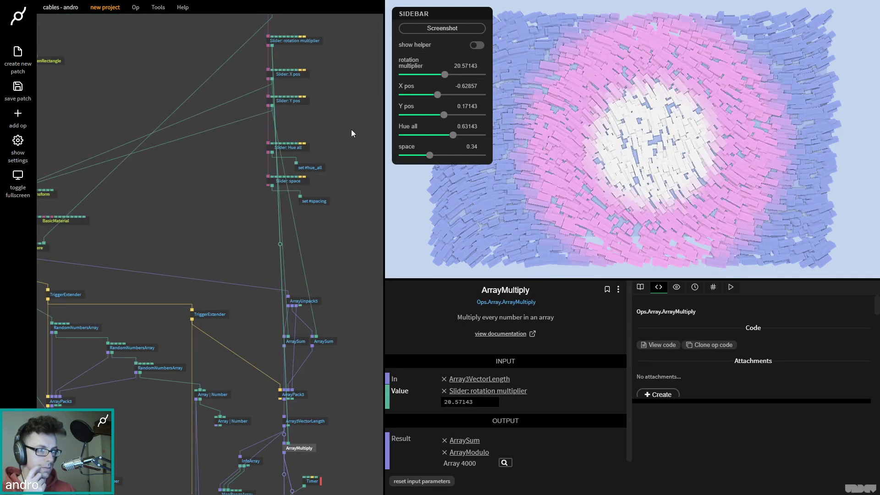
scroll(312, 59, right, 1)
click(298, 41)
scroll(458, 348, down, 5)
click(498, 295)
text(90)
key(Tab)
text(90)
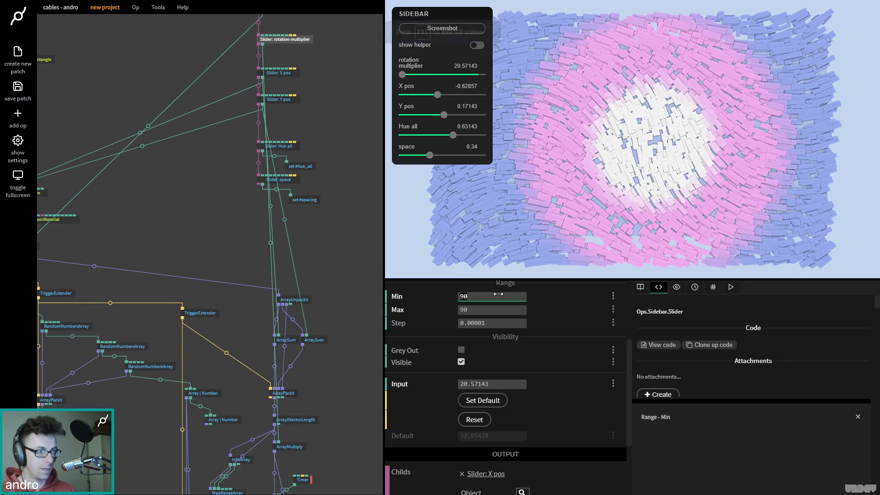
click(499, 296)
text(-90)
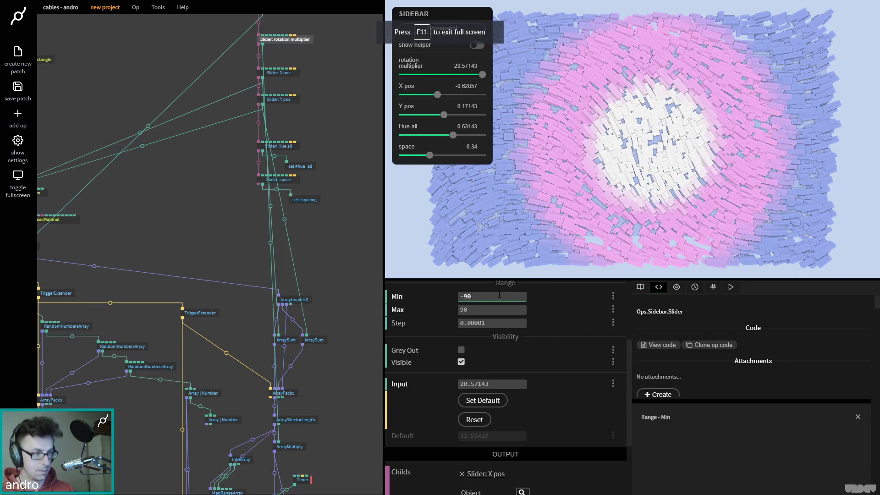
Step: Raise the rotation multiplier to 85.37143
double_click(453, 75)
drag(451, 79, 481, 86)
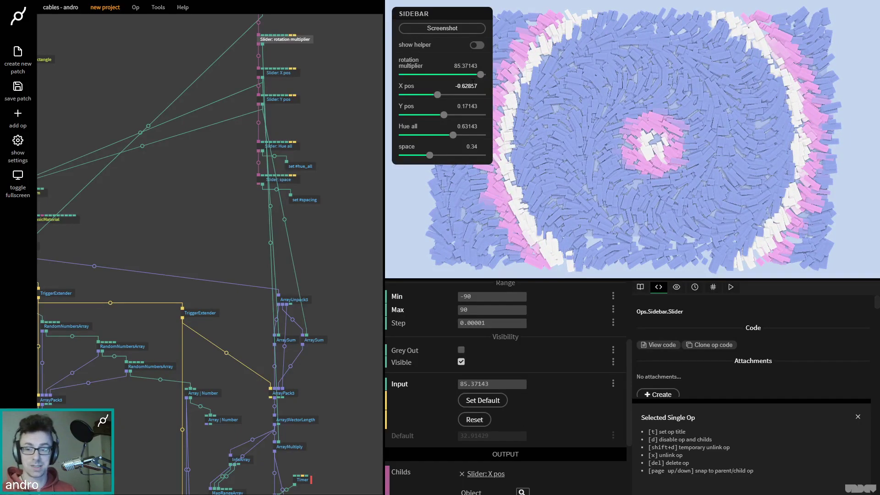
Step: Set the ArrayModulo value to 30 and the Old Max of the MapRangeArray below it to 30
scroll(338, 208, down, 3)
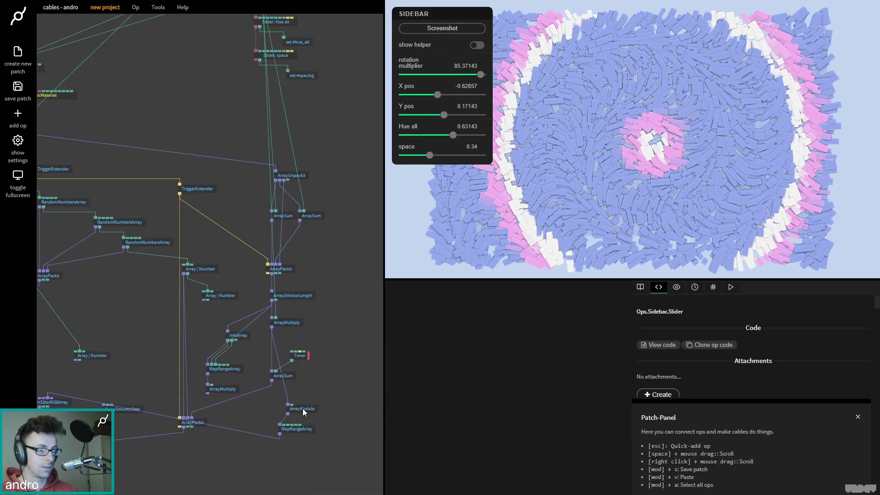
click(303, 409)
text(30)
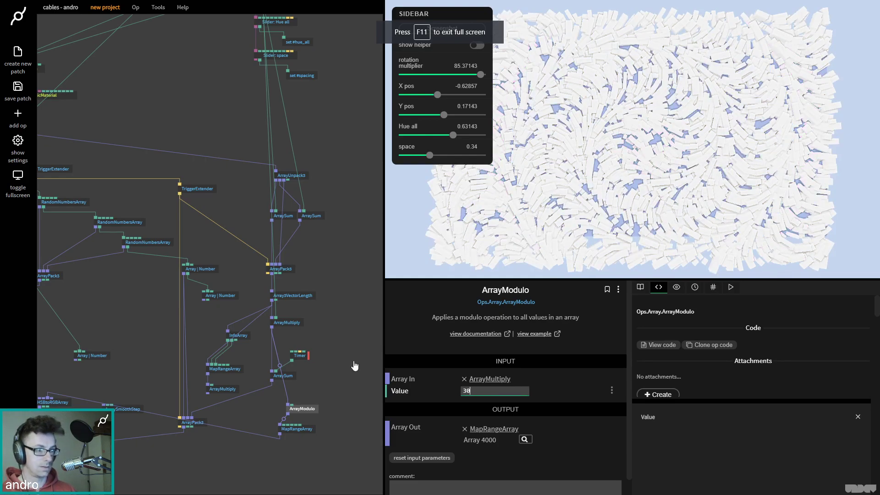
click(297, 429)
click(497, 418)
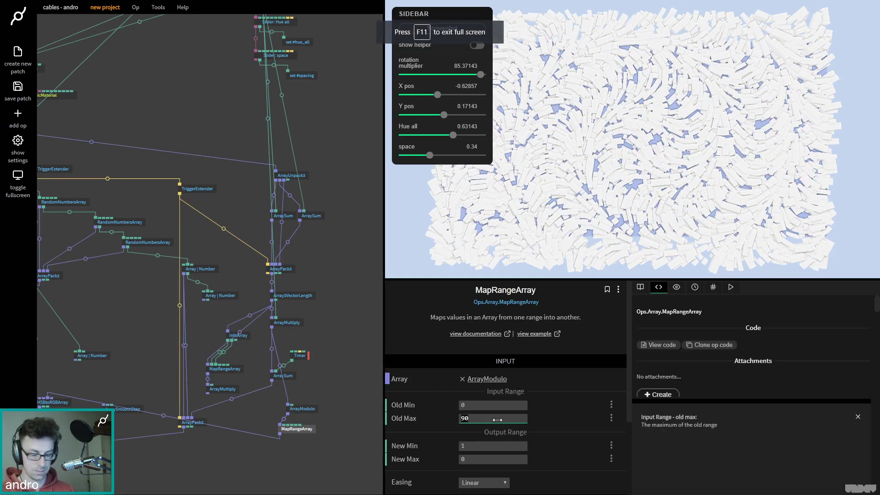
text(30)
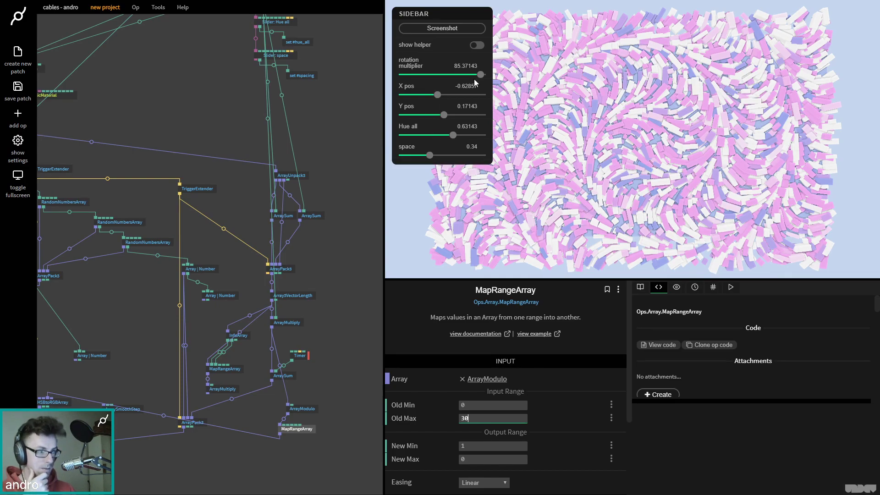
Step: Lower the rotation multiplier slider to 21.6 and adjust the ArrayModulo value to 34.28
drag(481, 78, 452, 82)
click(305, 409)
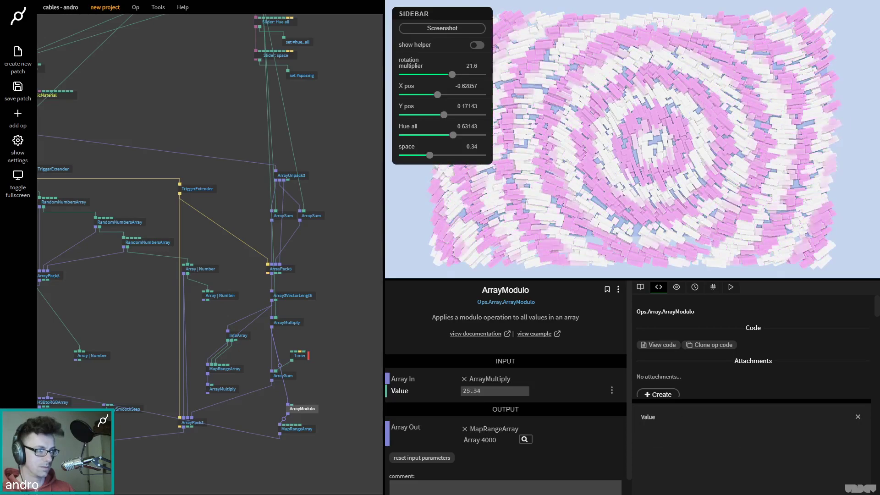
mouse_move(472, 390)
mouse_down()
mouse_move(504, 390)
mouse_move(472, 390)
mouse_move(485, 391)
mouse_up()
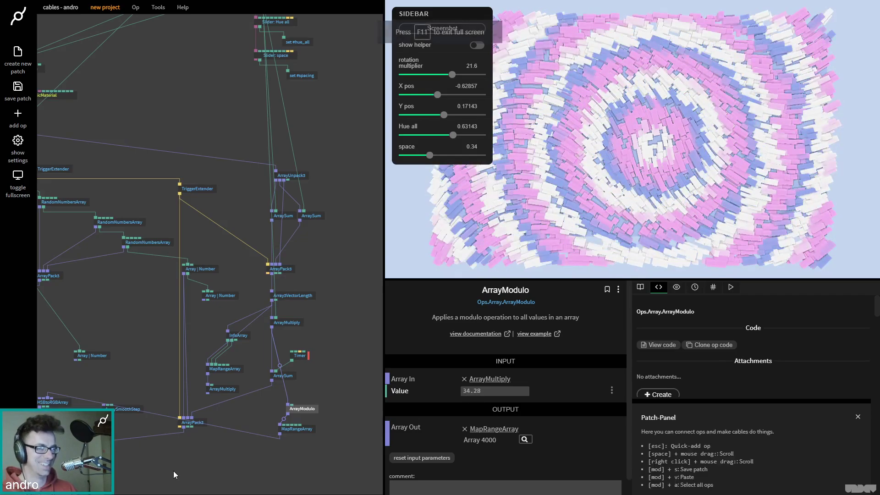
drag(300, 409, 302, 404)
Step: Insert the loose ArraySmoothStep op into the link between MapRangeArray and HSBtoRGBArray
click(298, 428)
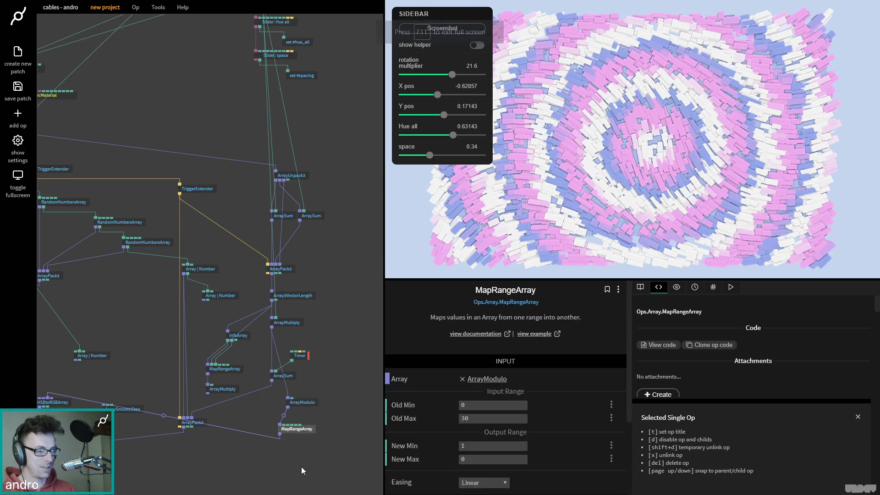
scroll(340, 408, down, 5)
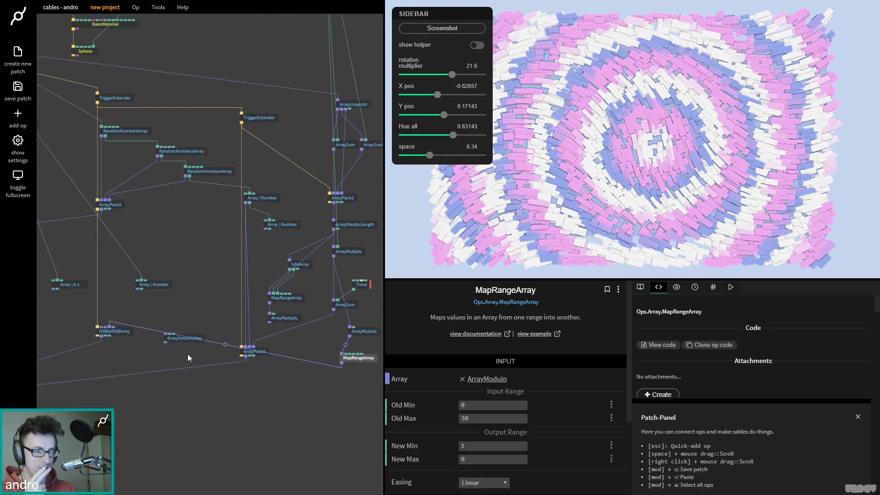
drag(176, 337, 351, 389)
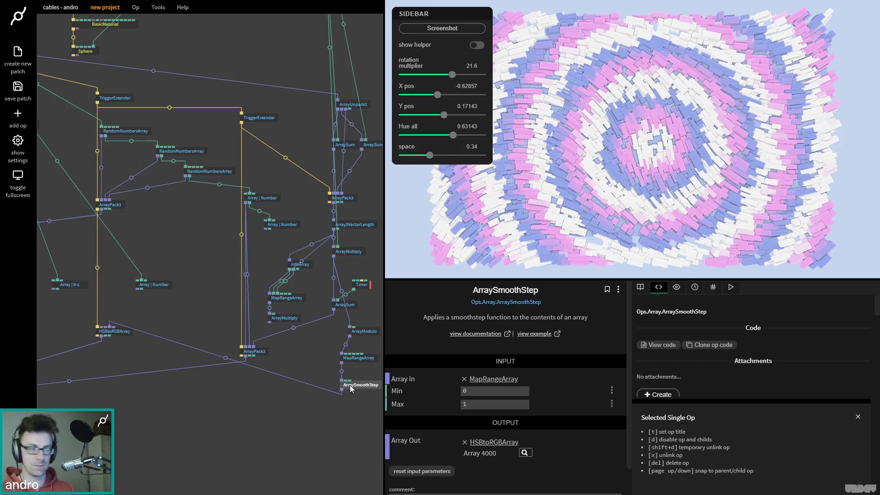
Step: Try a Max of 2 on ArraySmoothStep with Min at 0, and return Max to 1
mouse_move(499, 404)
mouse_down()
mouse_move(465, 404)
mouse_move(504, 403)
mouse_move(486, 403)
mouse_move(508, 390)
mouse_move(483, 390)
mouse_move(498, 391)
mouse_up()
click(498, 391)
text(0)
key(Tab)
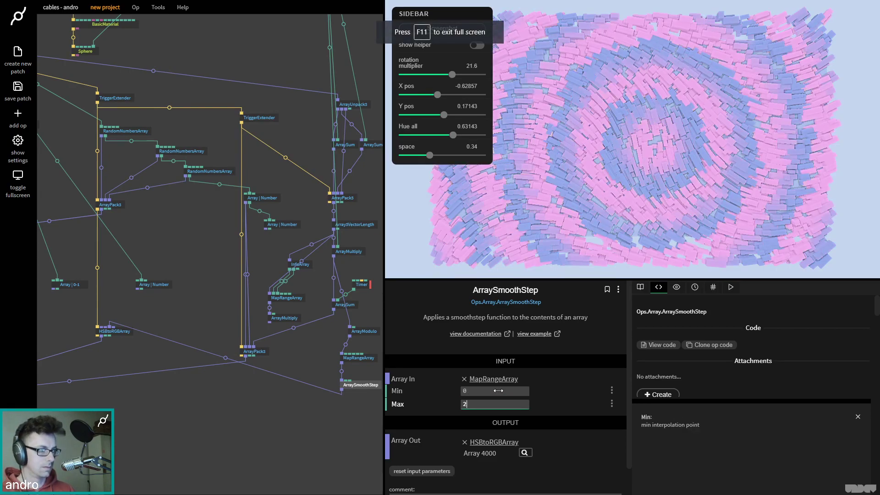
key(BackSpace)
text(1)
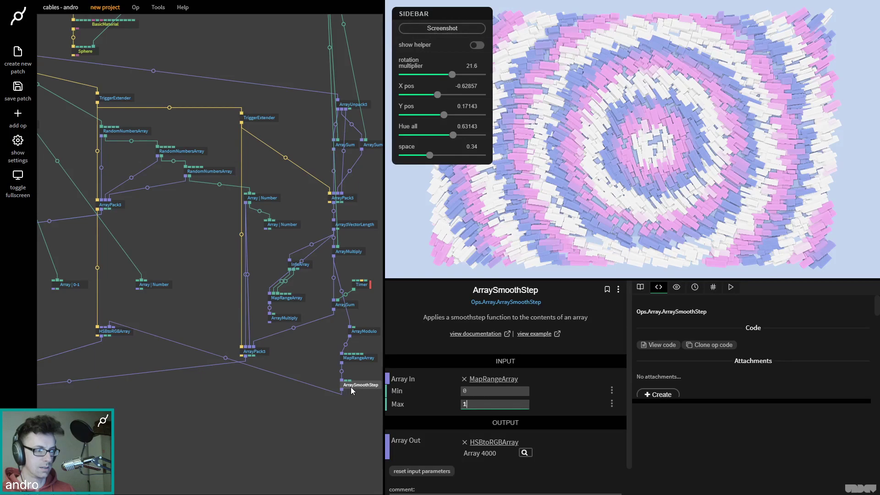
Step: Unlink ArraySmoothStep from HSBtoRGBArray and connect MapRangeArray's output directly to the brightness array input
click(226, 358)
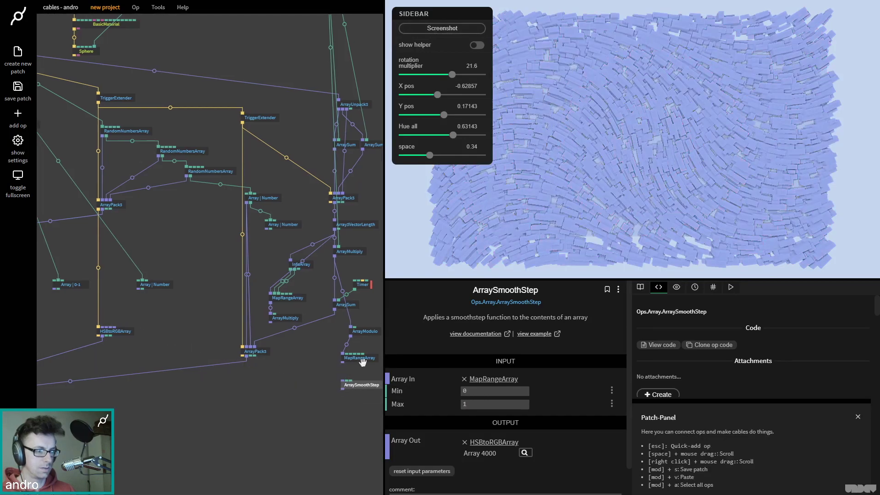
drag(342, 363, 169, 326)
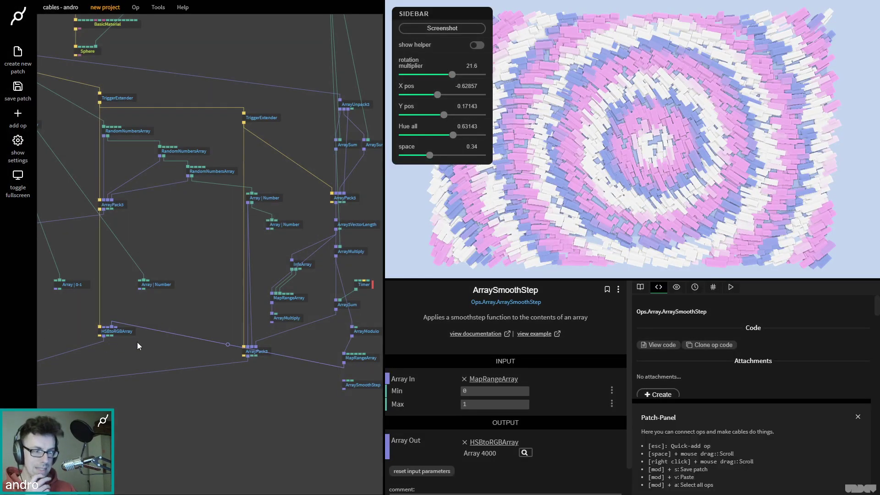
click(122, 335)
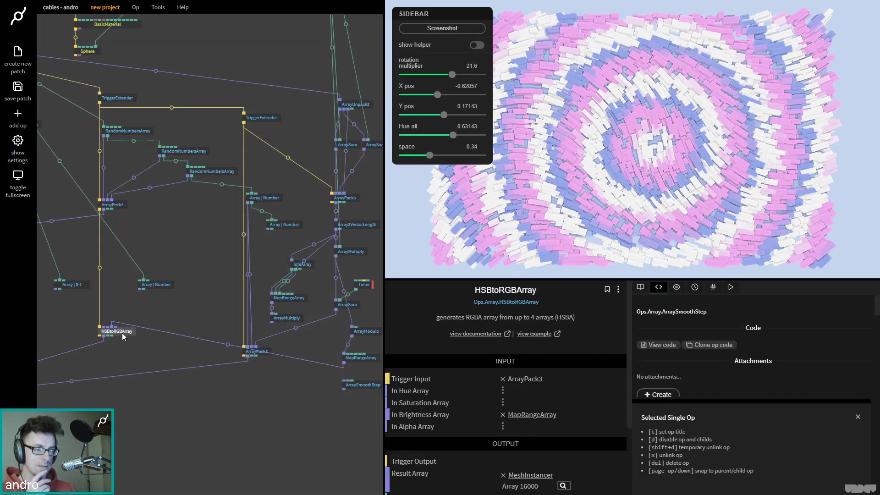
Step: Try a New Max of 0.5 in the output range of the MapRangeArray feeding HSBtoRGBArray
click(368, 359)
click(500, 458)
key(F11)
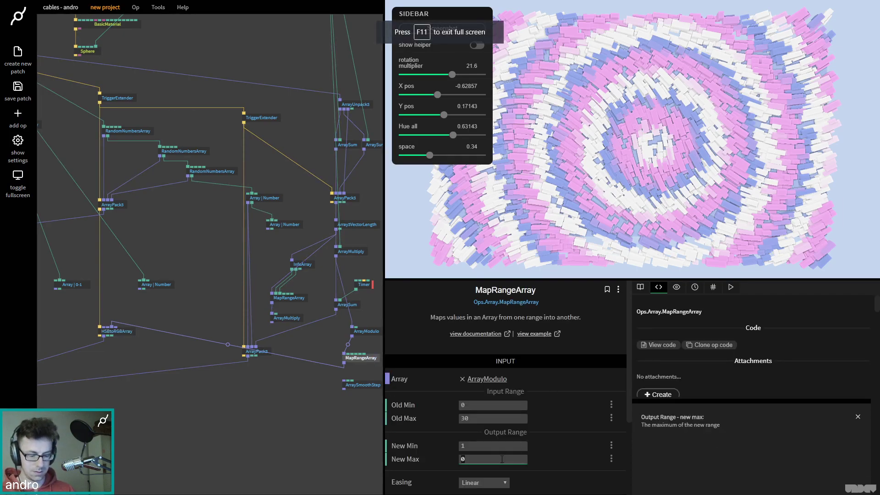
text(0.5)
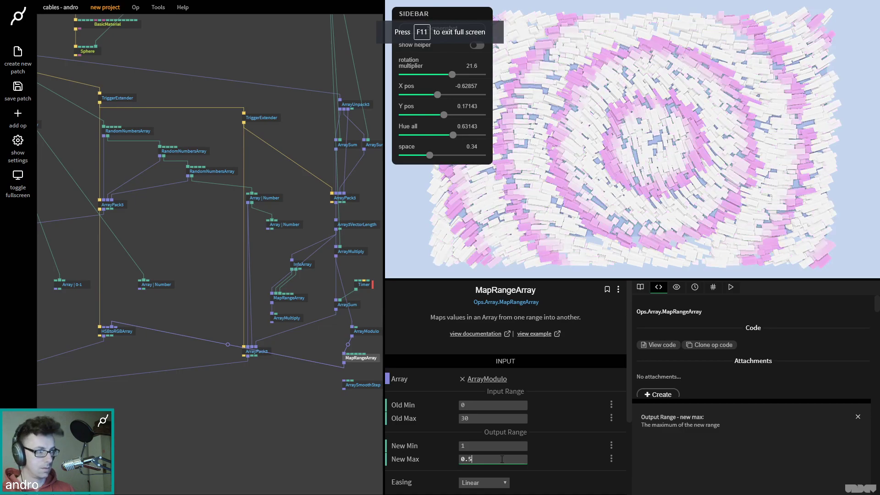
Step: Try an output range of 0.5 to 0 on MapRangeArray, and restore New Min to 1
click(482, 441)
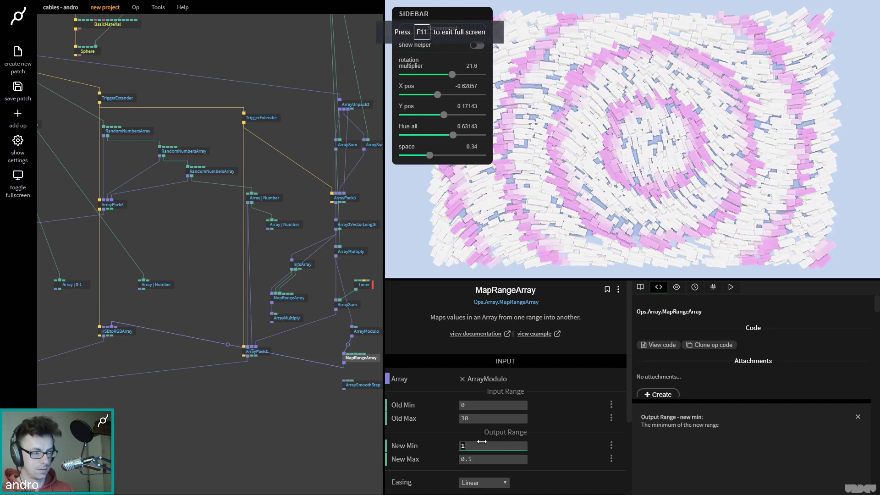
text(0.5)
key(Tab)
text(0)
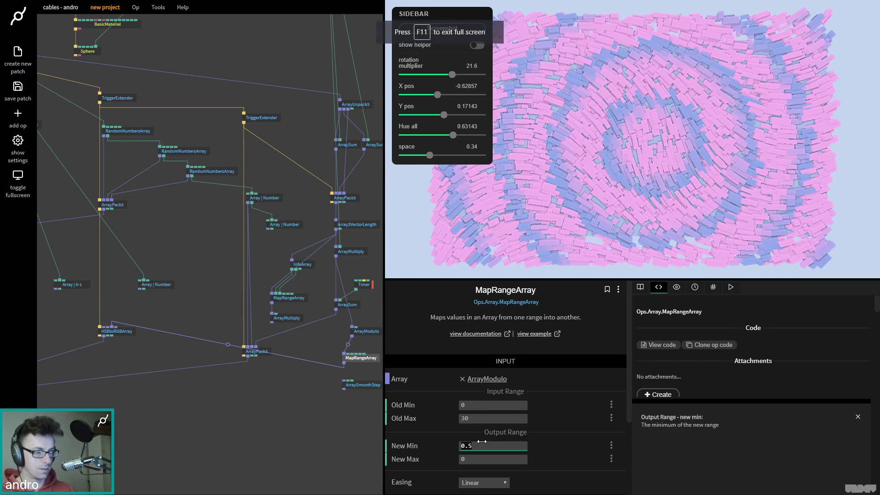
click(482, 442)
text(1)
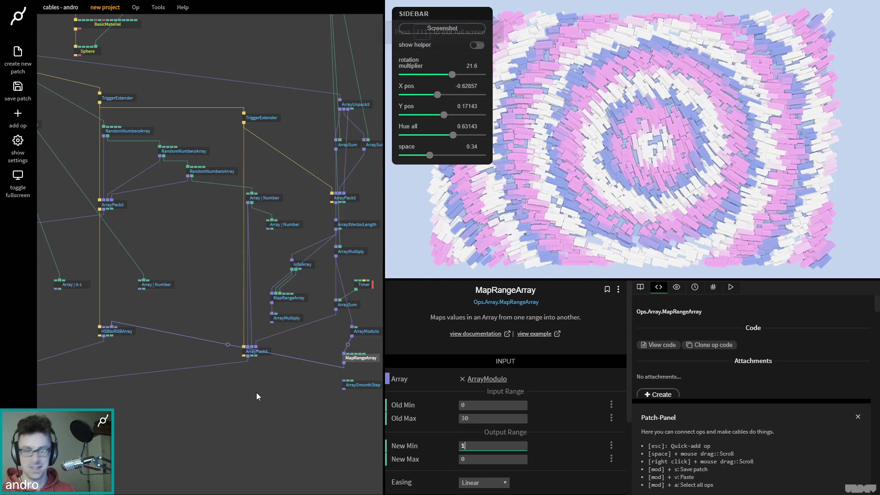
Step: Start the Timer op that feeds ArraySum by enabling Play
scroll(296, 382, right, 3)
click(323, 287)
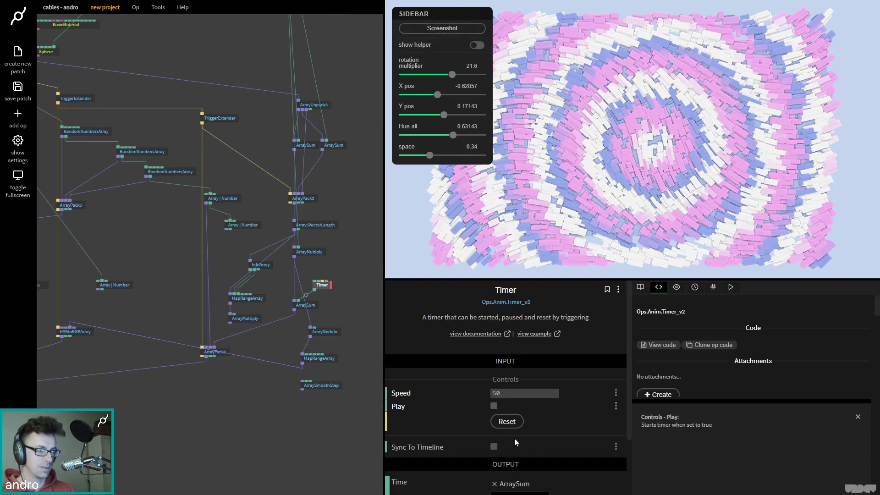
click(494, 406)
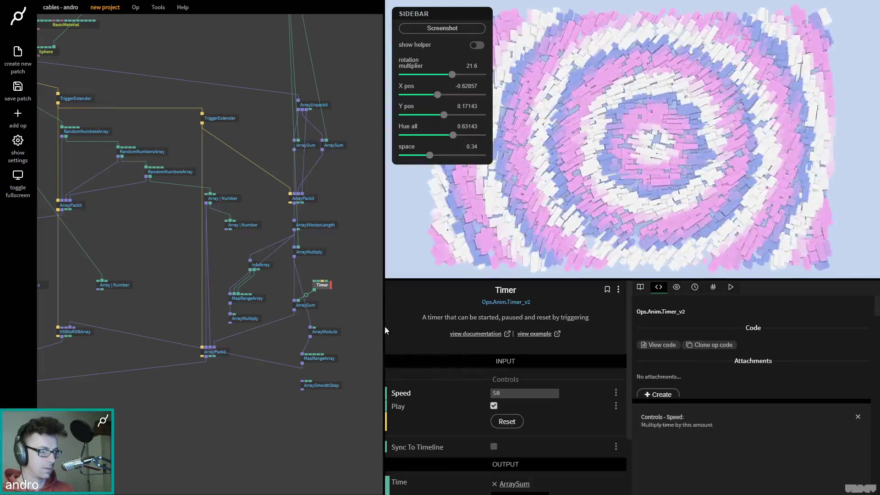
Step: Feed ArrayModulo from the timer-driven ArraySum result instead of ArrayMultiply
click(306, 305)
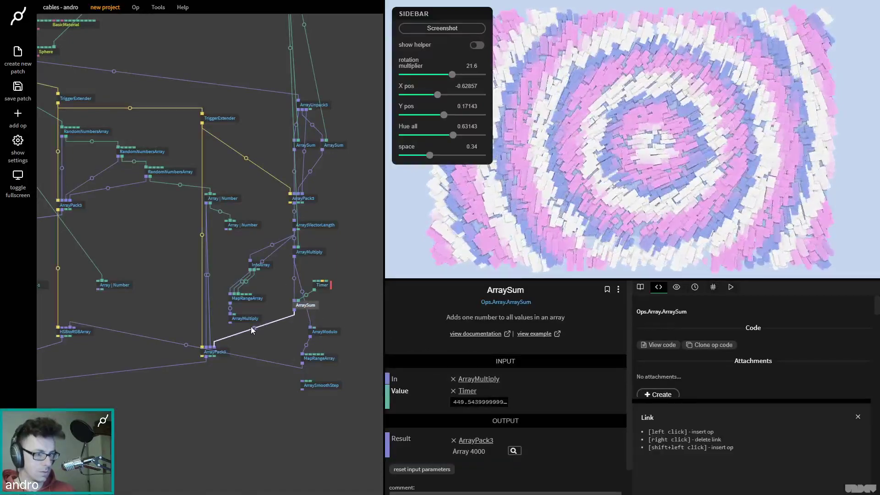
right_click(302, 292)
drag(294, 313, 329, 334)
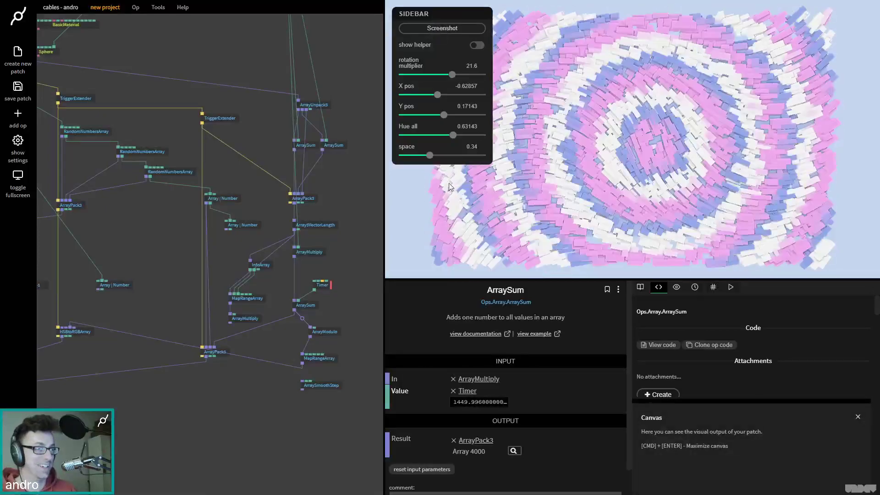
Step: Slow down the Timer by trying a speed of 10 and settling on 5
click(317, 290)
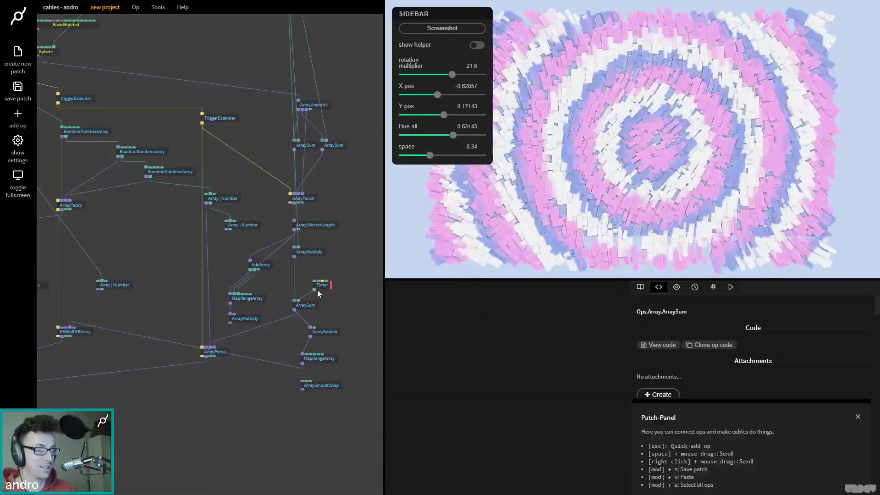
click(322, 286)
click(517, 393)
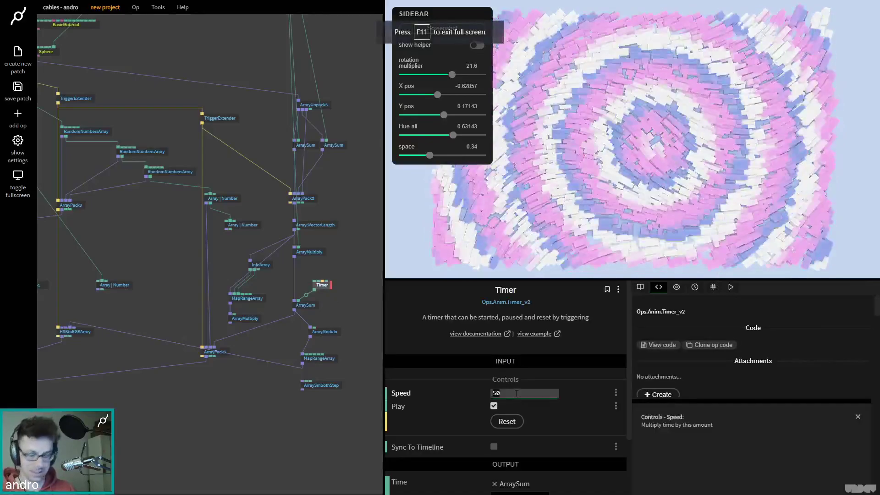
text(0)
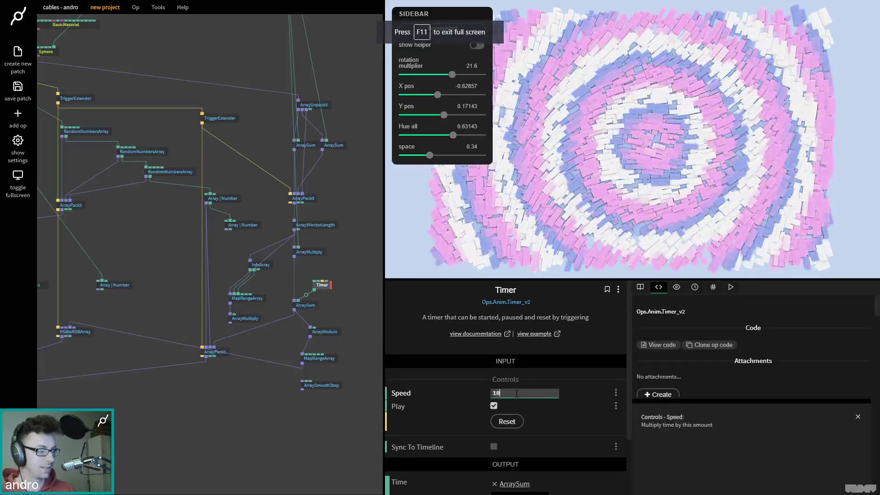
key(BackSpace)
key(BackSpace)
text(5)
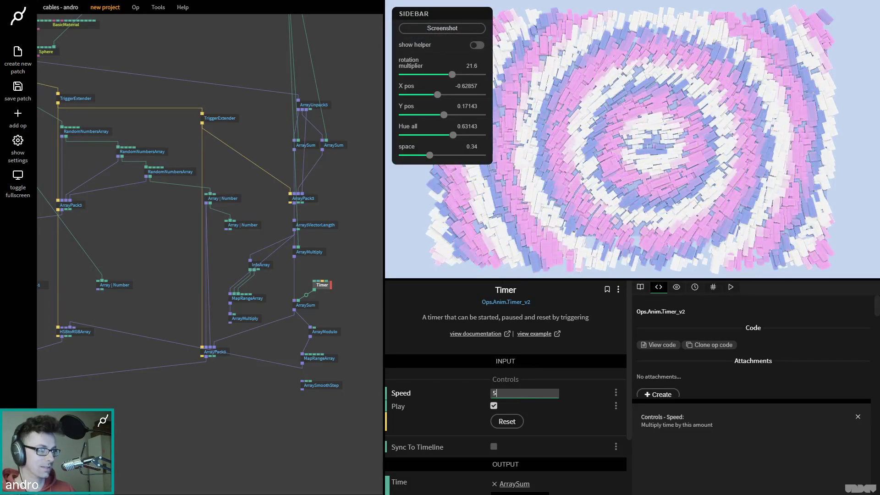
Step: Move the X pos slider to about -4.29 and adjust the ArrayModulo value to 27.78
drag(437, 95, 407, 98)
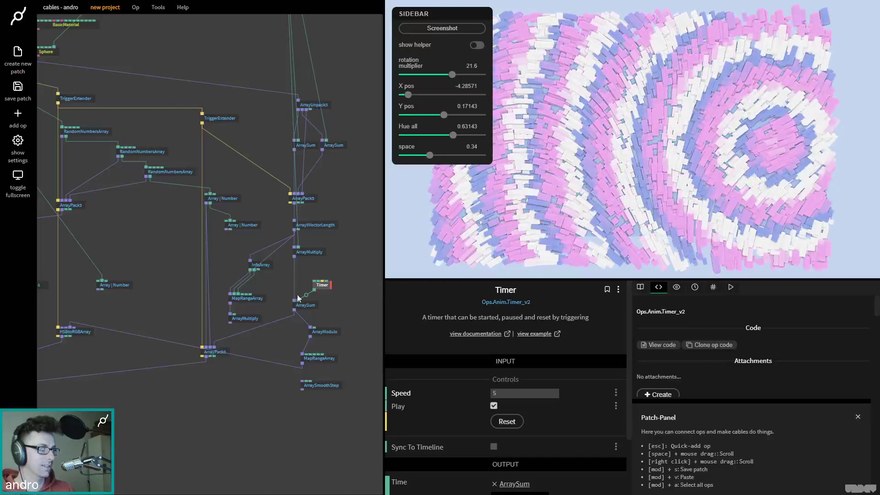
click(324, 329)
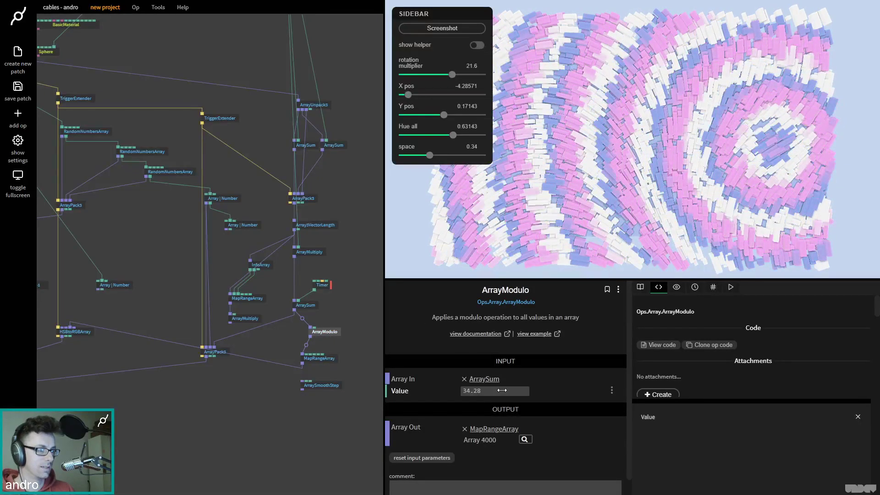
drag(502, 390, 495, 390)
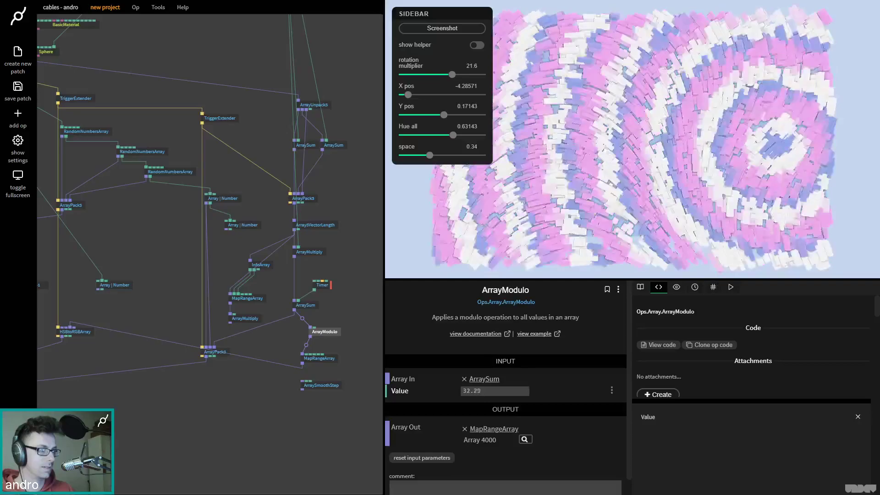
drag(495, 390, 499, 390)
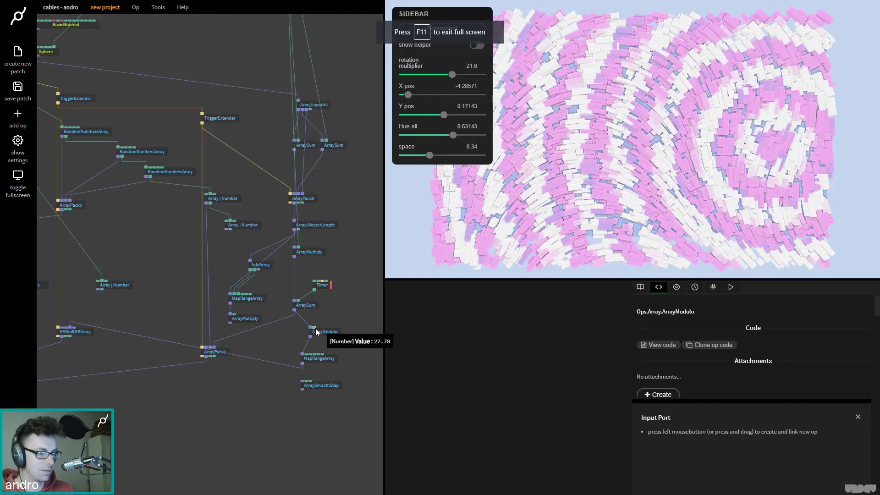
Step: Add a Number op connected to ArrayModulo's Value input
click(315, 328)
click(334, 313)
text(number)
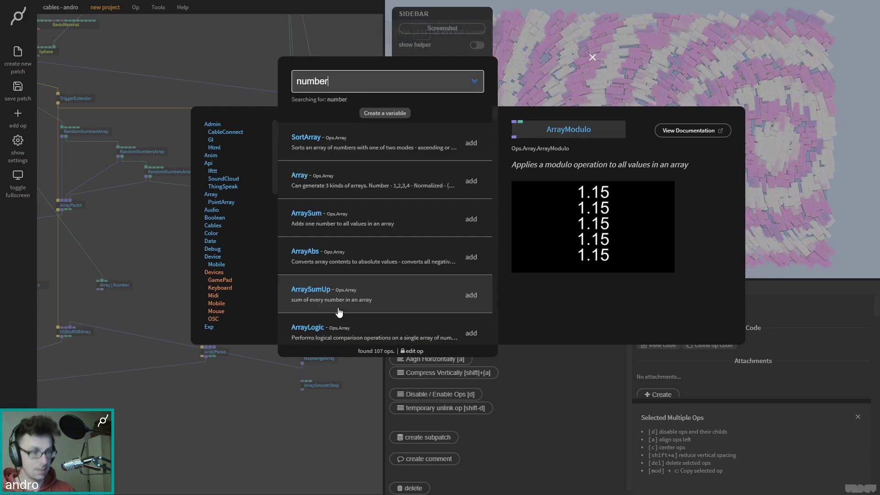
key(Return)
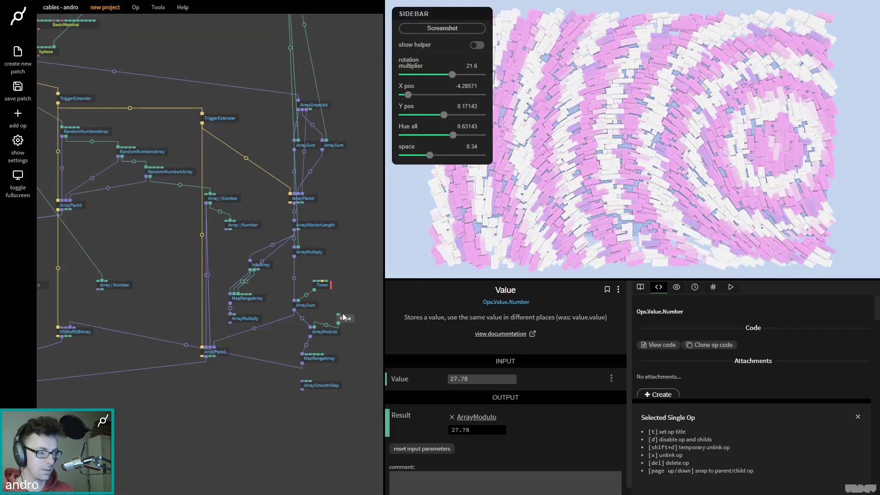
Step: Connect the Value op's result to the old max input of the MapRangeArray fed by ArrayModulo
click(333, 335)
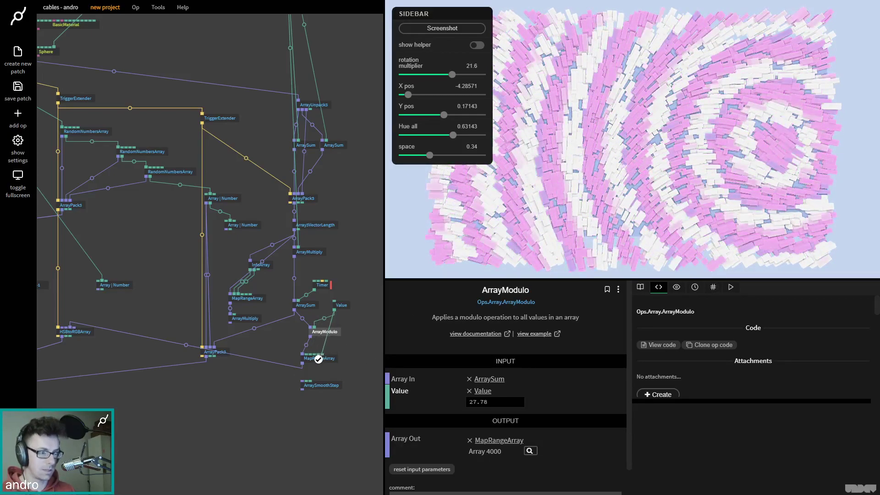
drag(319, 357, 318, 359)
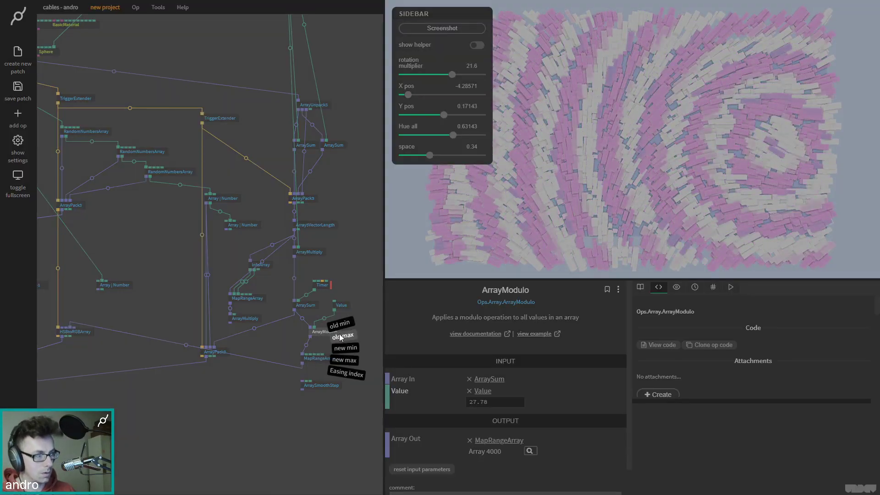
click(342, 335)
Step: Try 180 in the shared Value op, then set it to 360
click(340, 306)
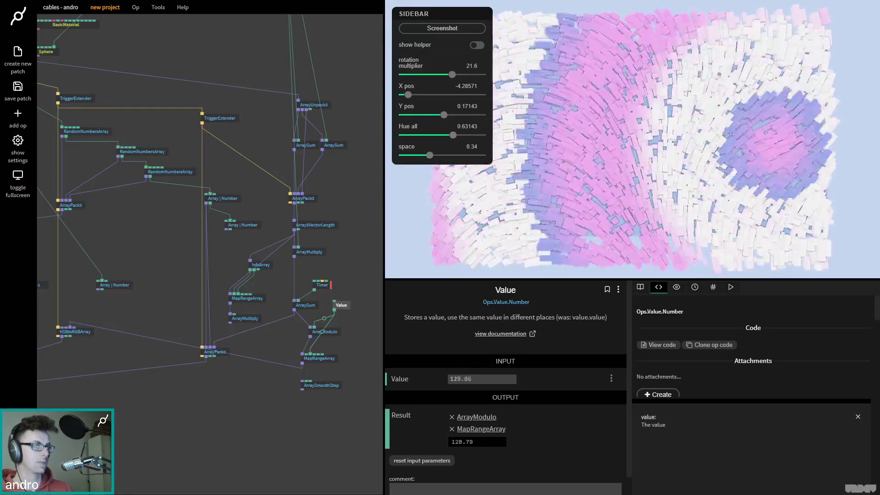
click(486, 378)
text(180)
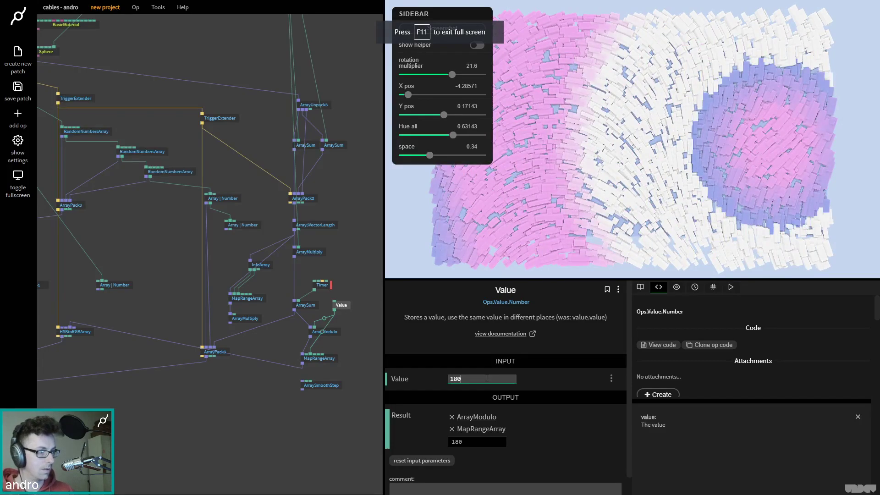
key(BackSpace)
key(BackSpace)
key(BackSpace)
text(360)
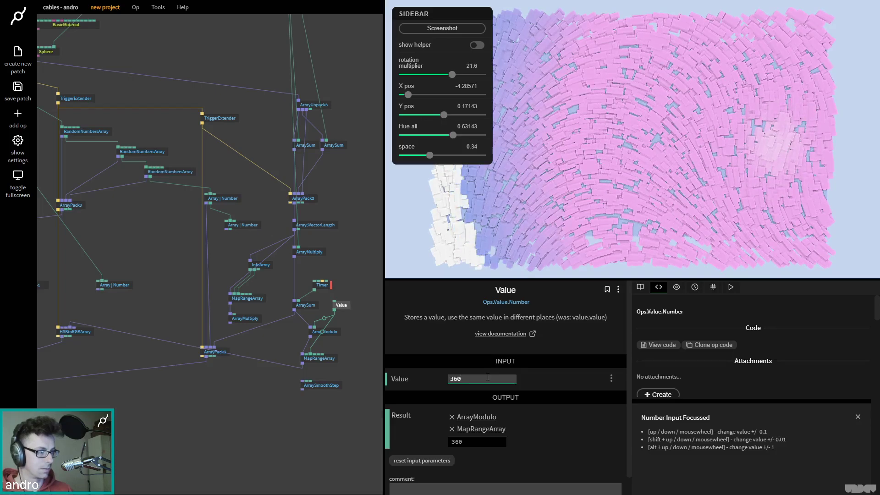
Step: Set the Timer speed to 50 and the X pos slider to -5
click(322, 285)
click(524, 393)
text(50)
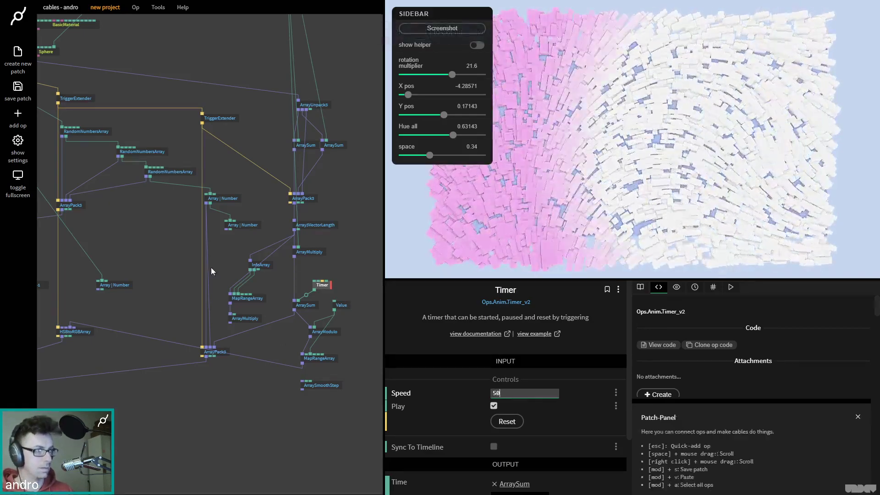
drag(408, 95, 401, 96)
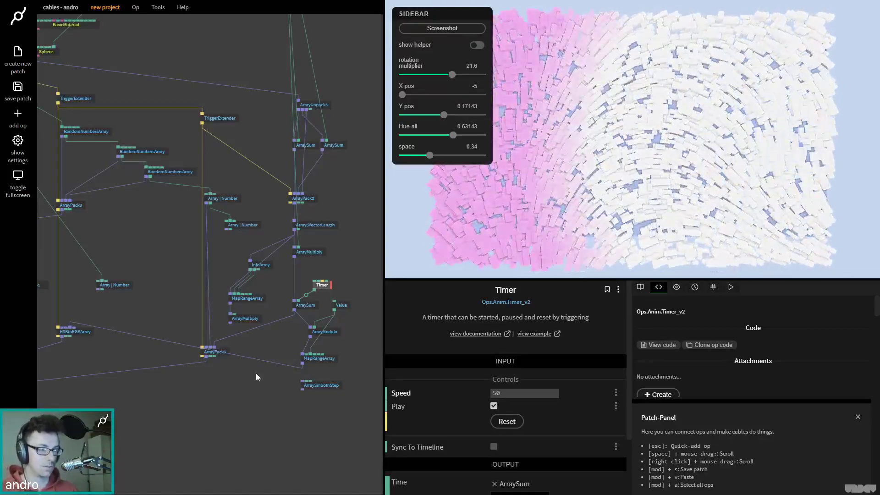
Step: Insert a SmoothArray op between MapRangeArray and HSBtoRGBArray, place it beside MapRangeArray, and trigger it from ArrayPack3's trigger output
click(321, 357)
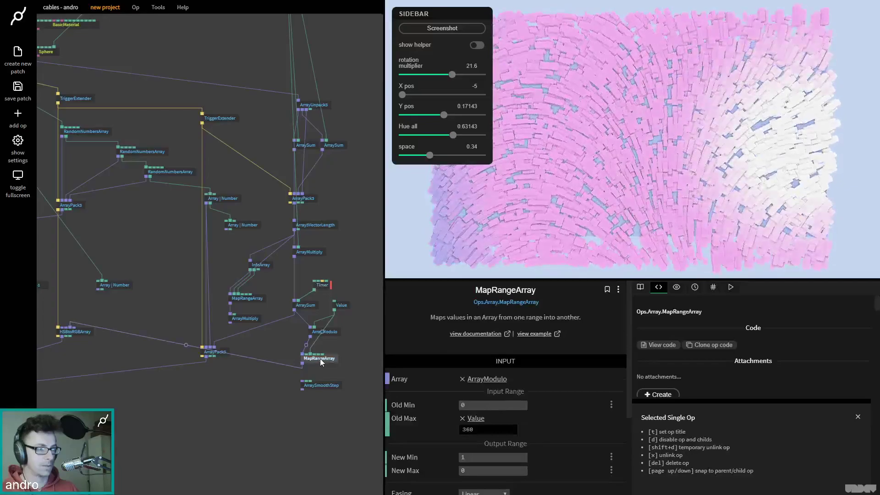
click(186, 347)
text(s)
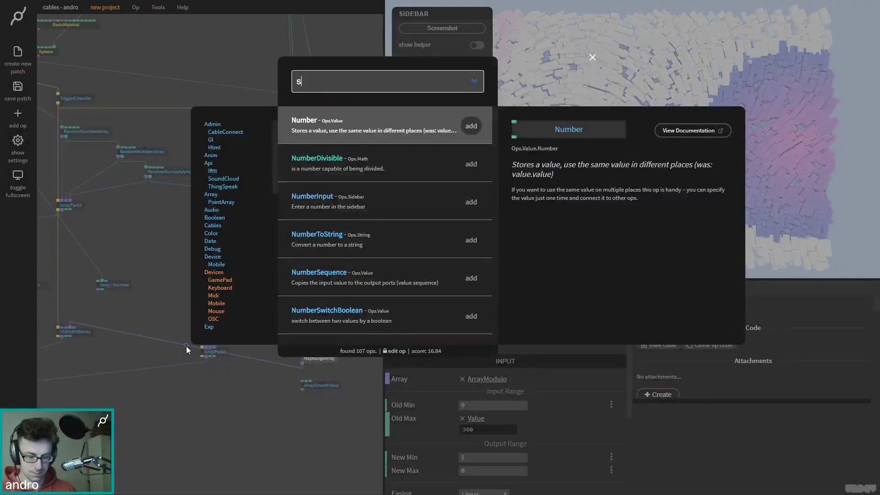
text(mootharr)
key(Return)
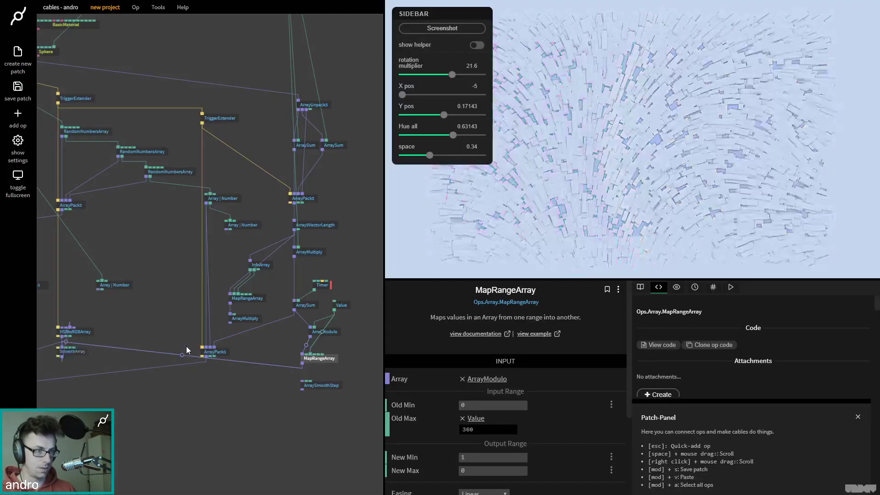
drag(70, 356, 276, 374)
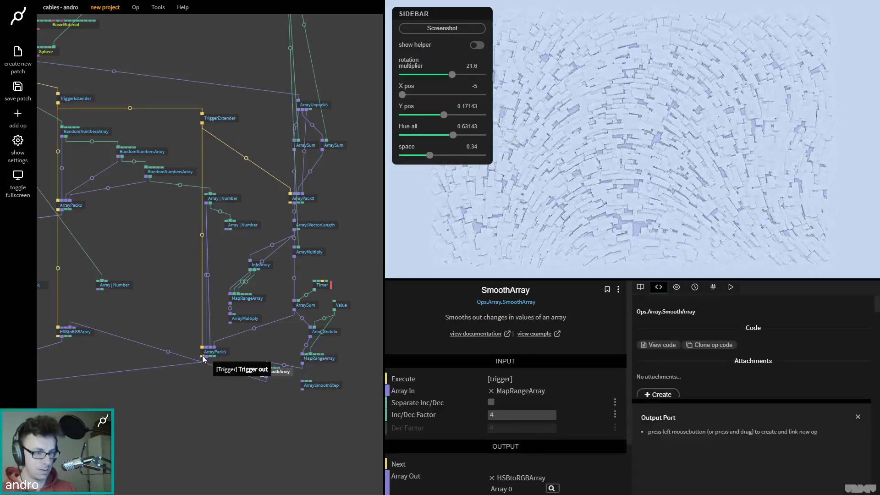
drag(202, 357, 275, 374)
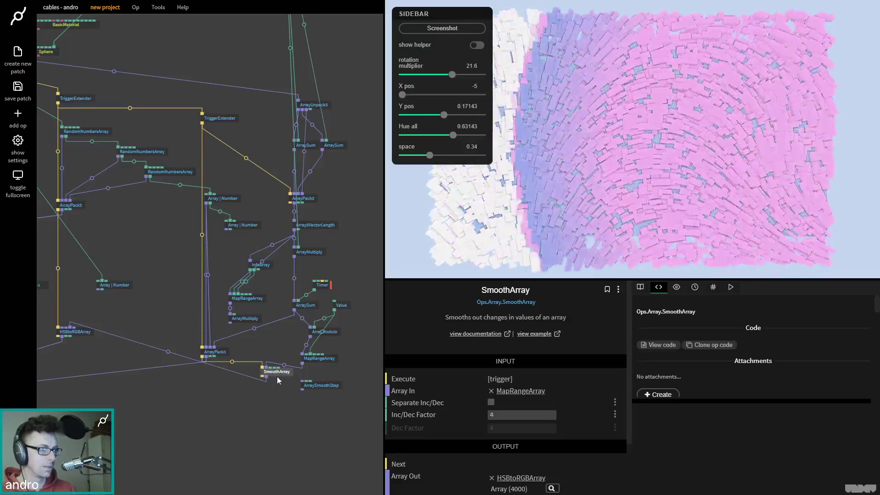
Step: Set SmoothArray's Inc/Dec Factor to 64 and the shared Value op to 30
click(542, 415)
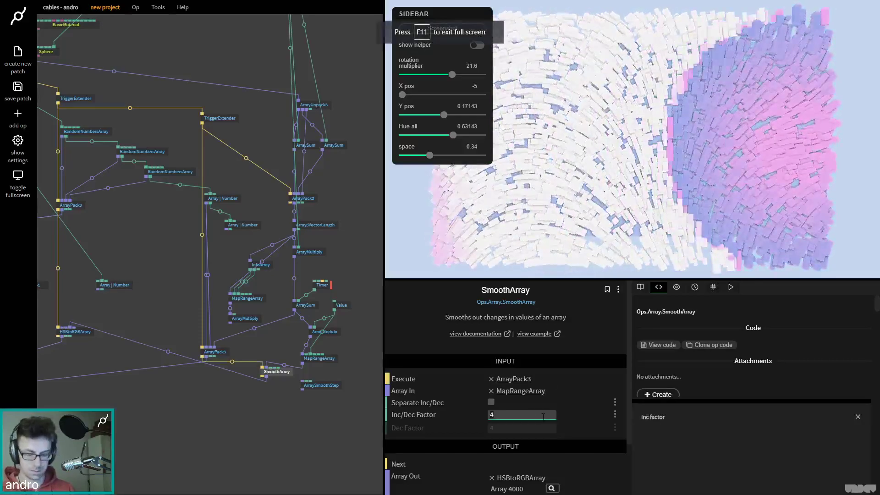
text(64)
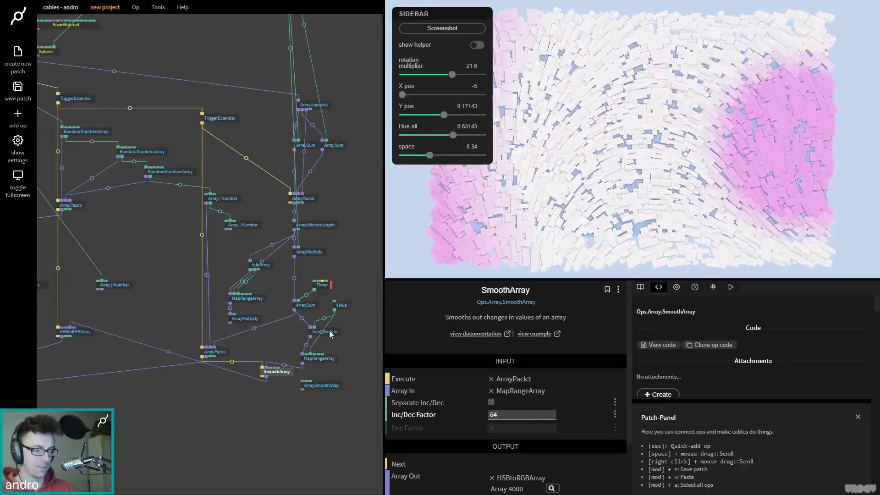
click(341, 305)
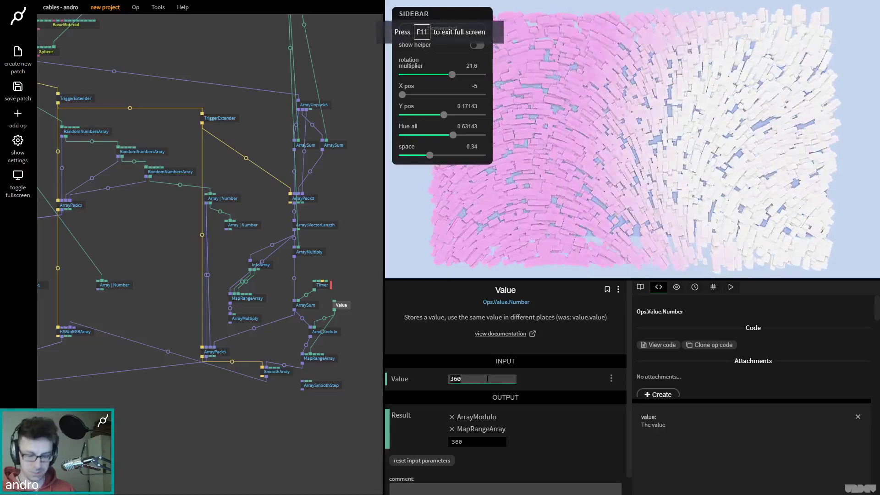
key(BackSpace)
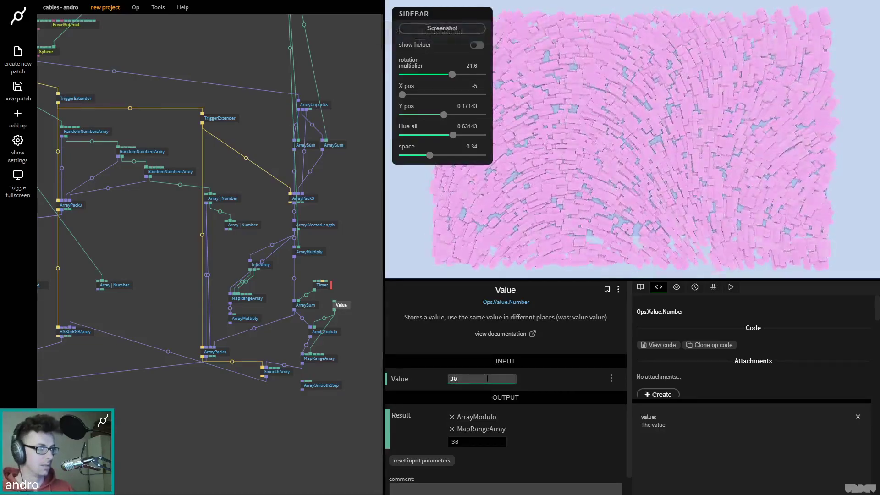
Step: Try inserting a Modulo op between the Timer and ArraySum, moving the Timer up to make room
click(323, 285)
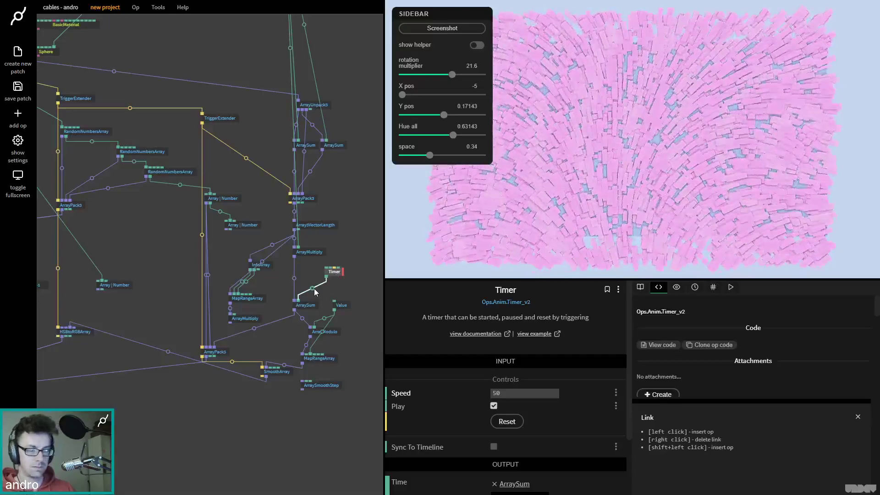
click(307, 306)
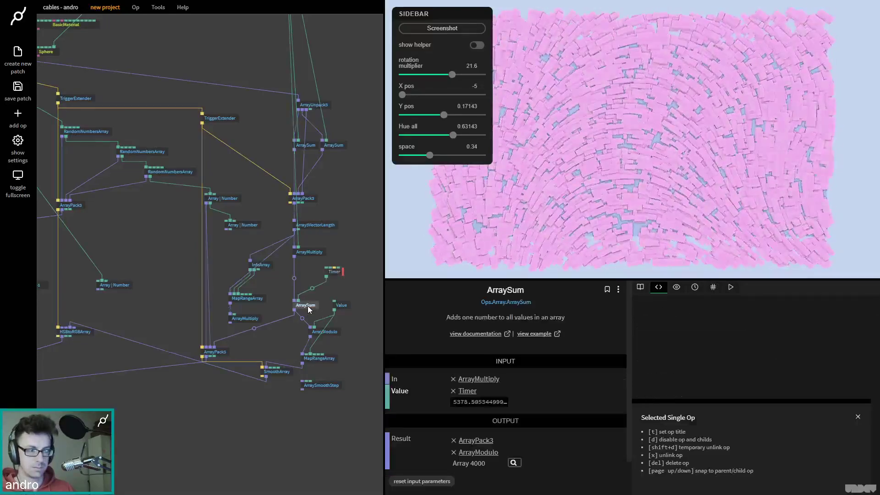
click(312, 288)
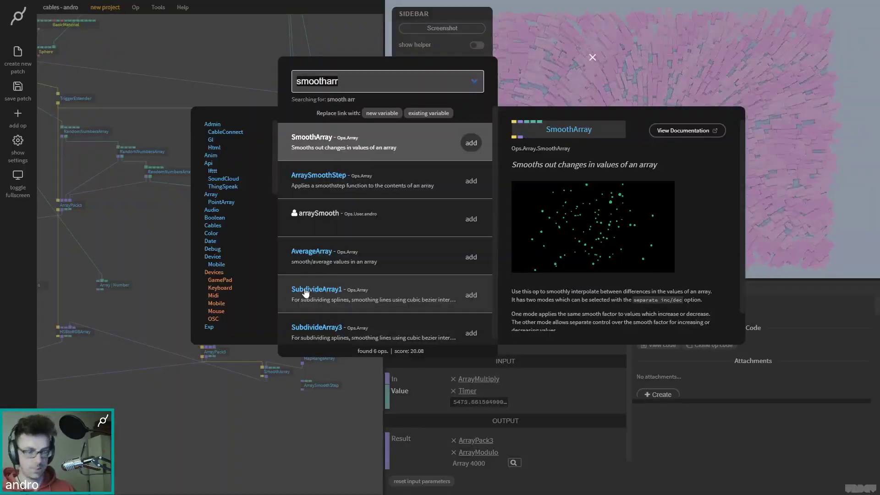
text(modulo)
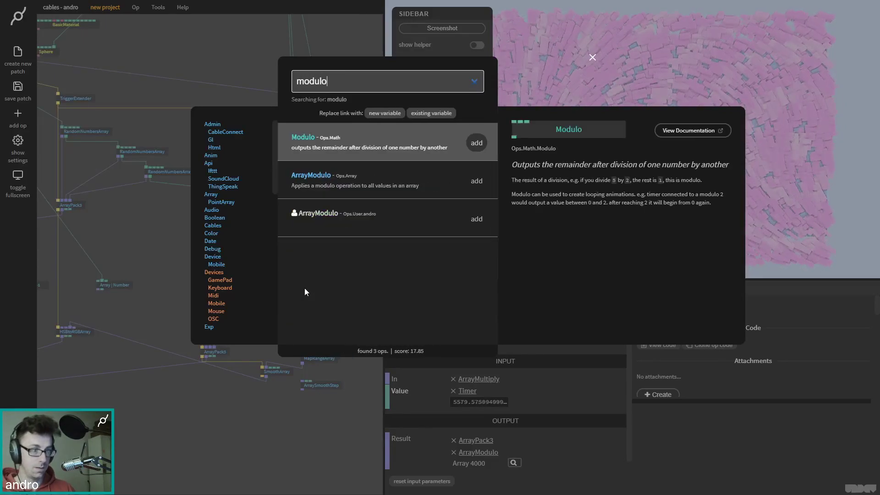
key(Return)
drag(304, 291, 339, 262)
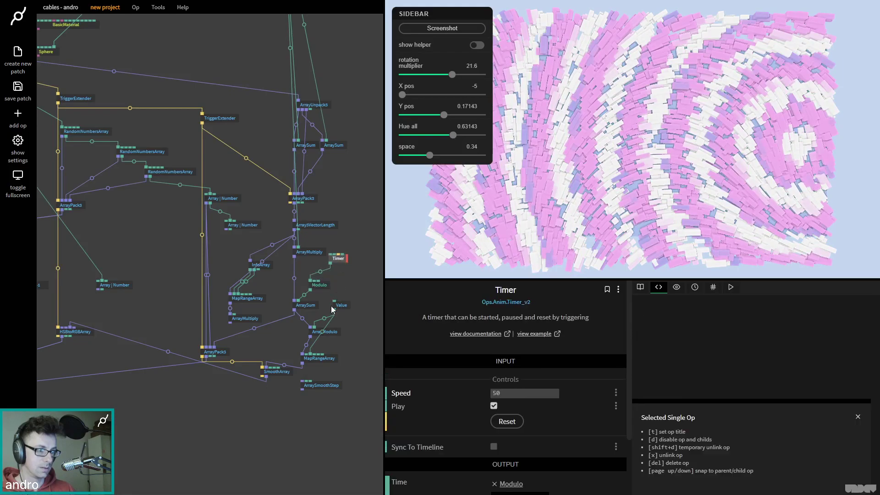
Step: Try 33.01 for Modulo's Number2, then drive that input from the shared Value op
click(320, 285)
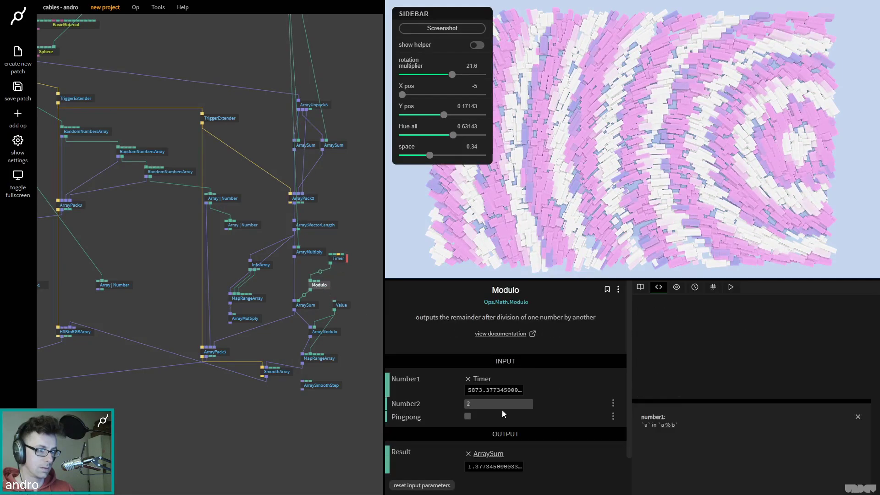
drag(496, 403, 529, 404)
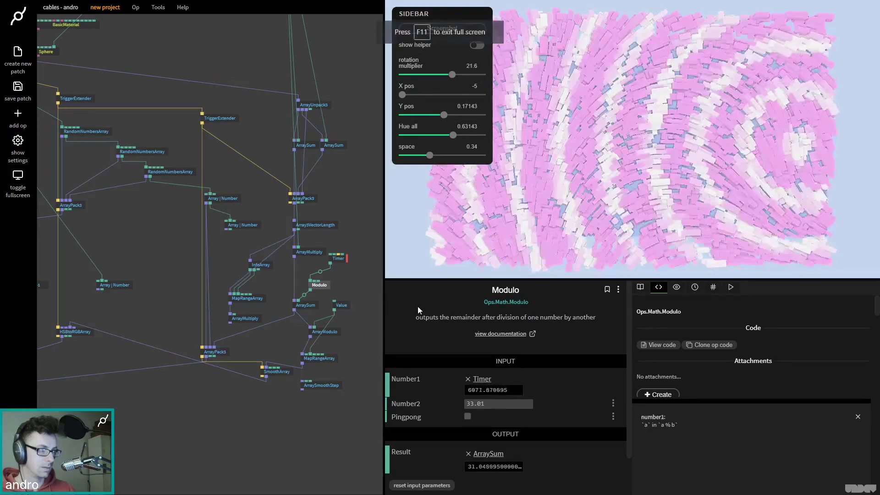
click(347, 303)
drag(335, 310, 322, 286)
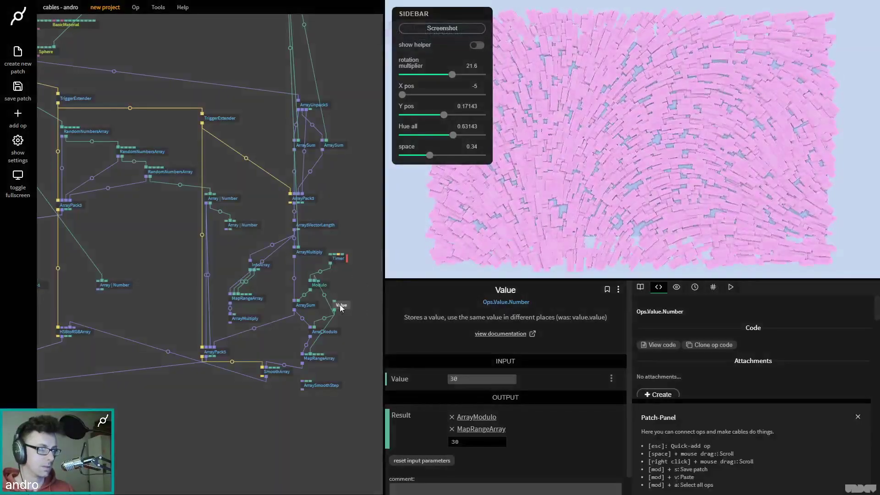
Step: Delete the Modulo op between the Timer and ArraySum and move the Timer back closer to ArraySum
click(316, 286)
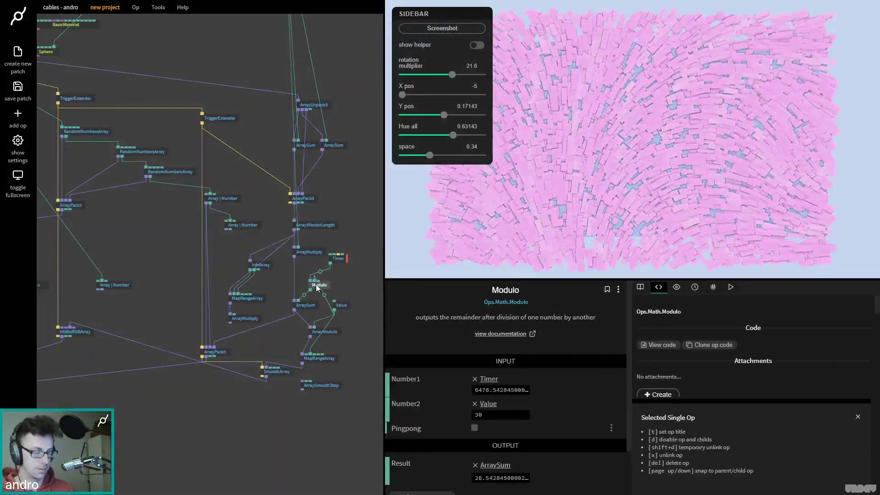
key(Delete)
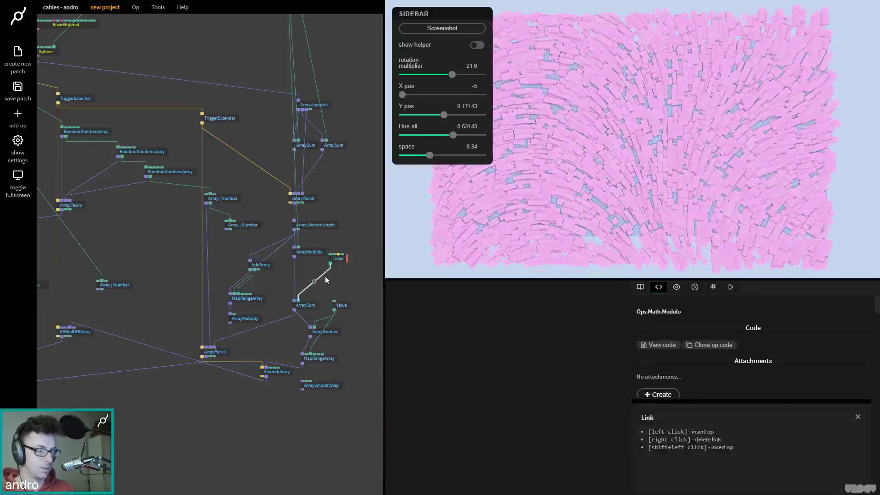
drag(342, 259, 323, 273)
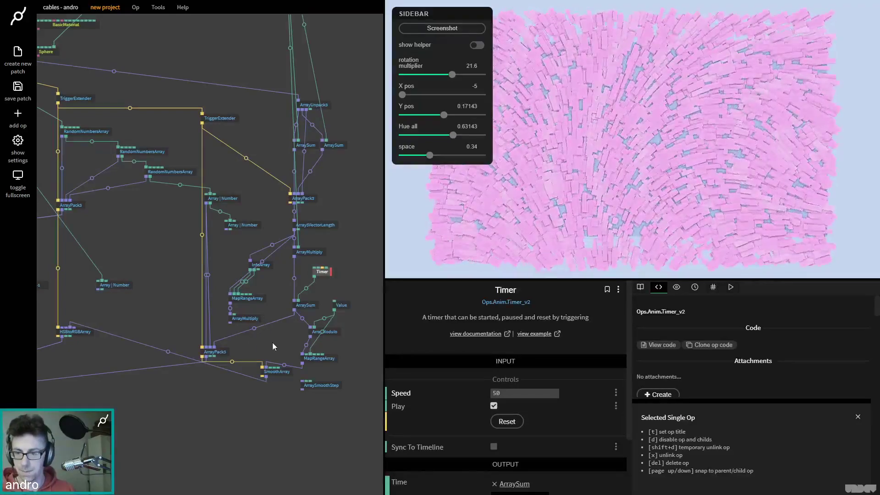
Step: Turn on the show helper option and set X pos to about -0.11 and Y pos to about -3.71
click(475, 46)
drag(407, 95, 414, 145)
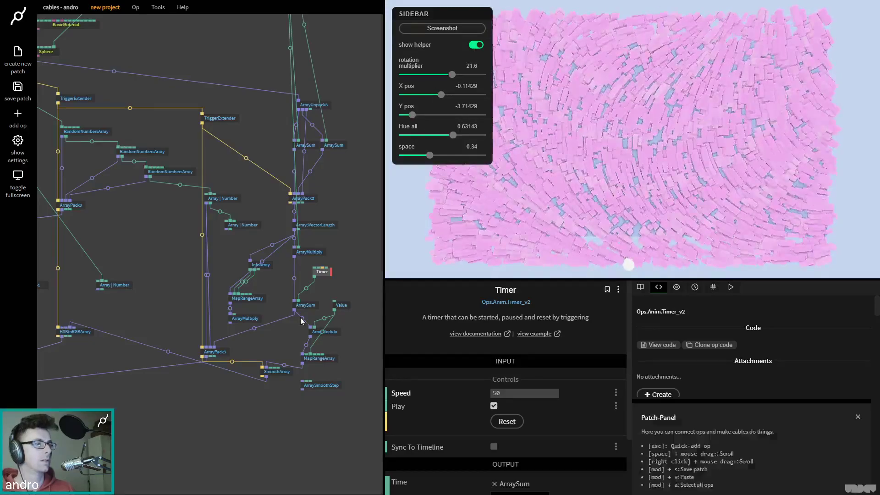
Step: Set the Timer speed to 20 and SmoothArray's Inc/Dec Factor to 16
click(340, 311)
click(341, 307)
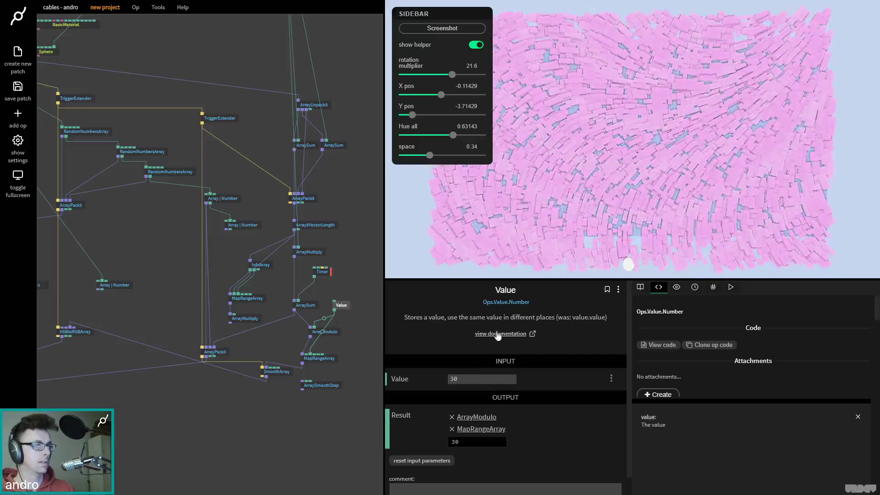
click(326, 274)
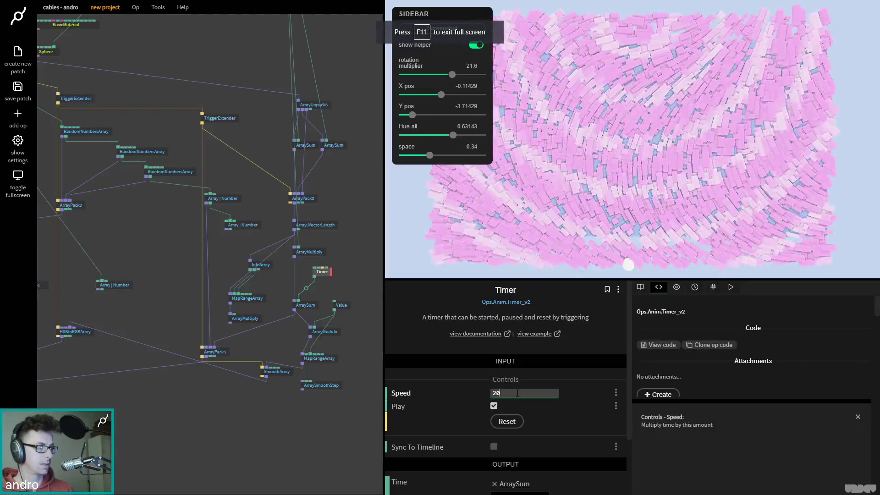
click(276, 371)
click(513, 415)
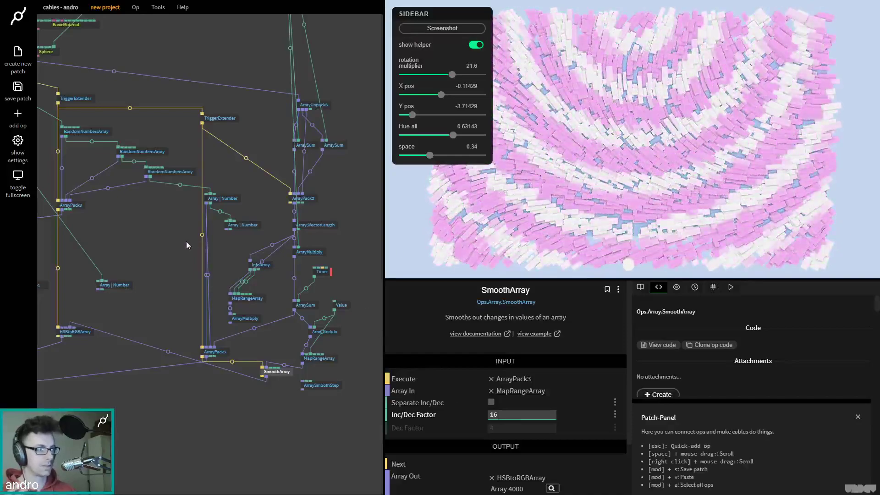
Step: Try the Normal material blend mode on MeshInstancer, and briefly unlink and relink its Colors input from HSBtoRGBArray
drag(190, 250, 263, 284)
drag(211, 264, 239, 240)
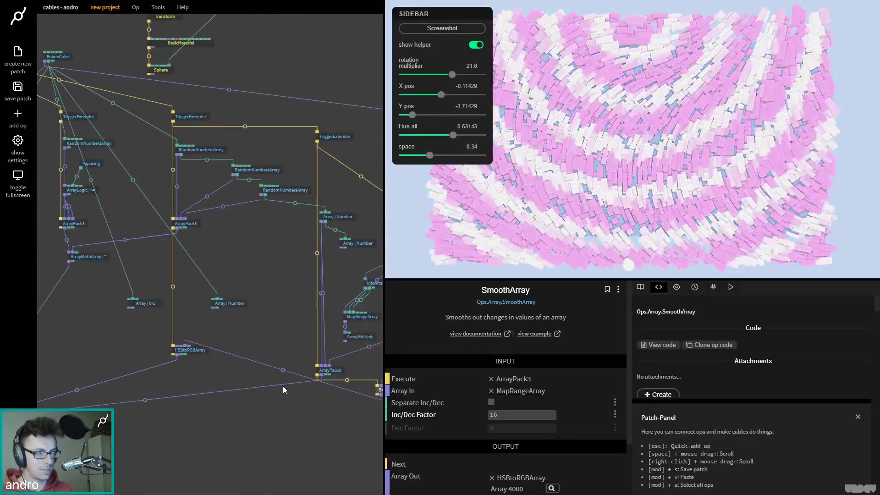
drag(282, 389, 383, 355)
click(72, 395)
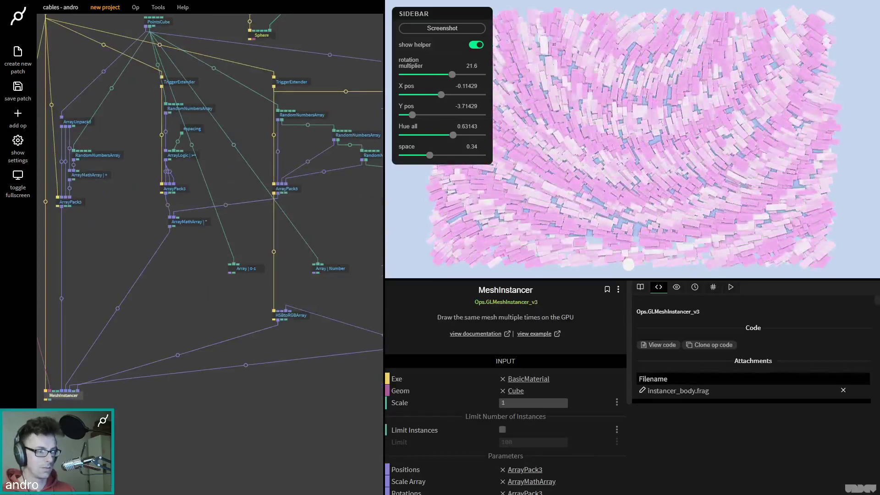
scroll(531, 437, down, 3)
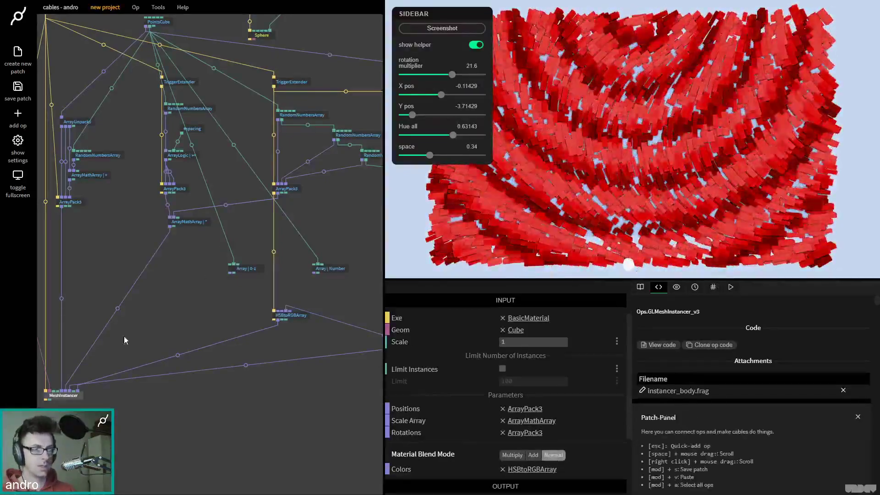
drag(79, 392, 131, 321)
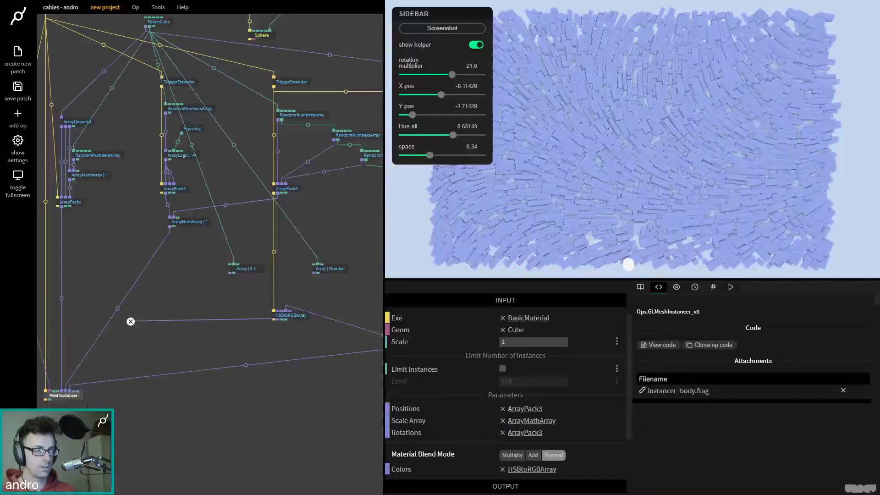
drag(78, 389, 79, 392)
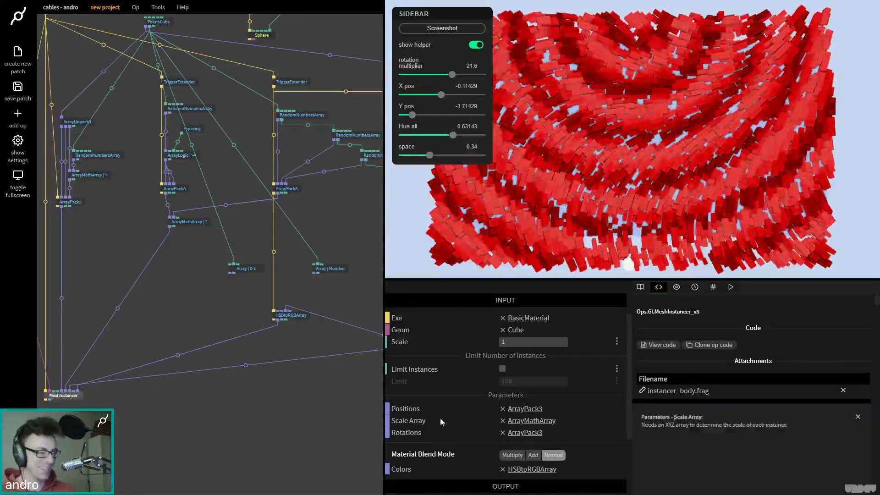
Step: Try the Multiply material blend mode on MeshInstancer, and briefly unlink and relink its Colors input
click(510, 455)
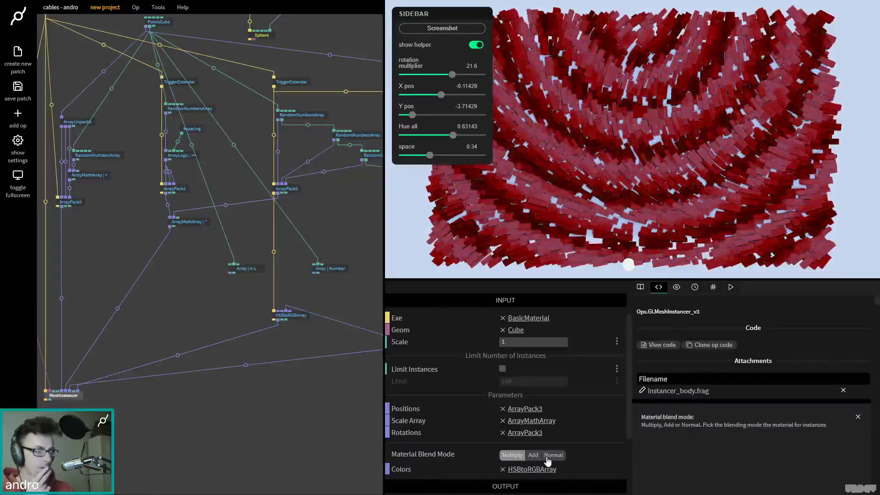
drag(55, 87, 194, 340)
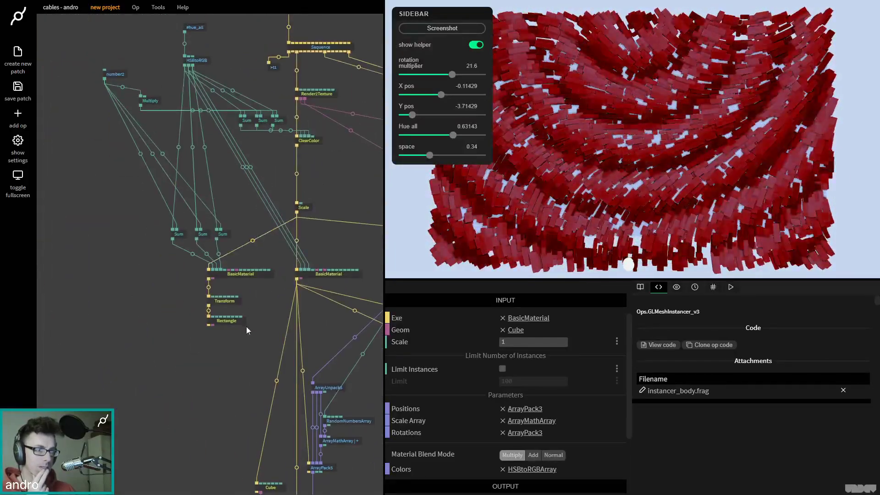
scroll(239, 354, down, 3)
scroll(239, 354, right, 5)
scroll(229, 330, down, 6)
scroll(229, 330, right, 3)
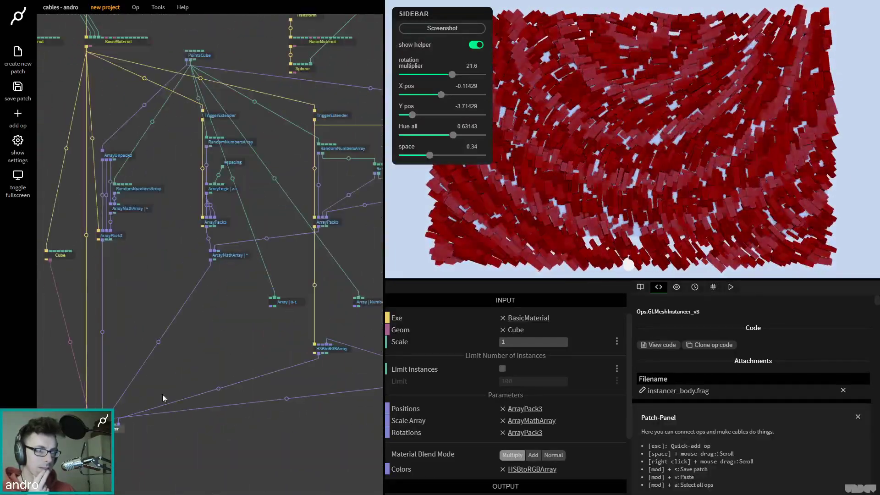
drag(117, 424, 141, 384)
drag(120, 422, 117, 424)
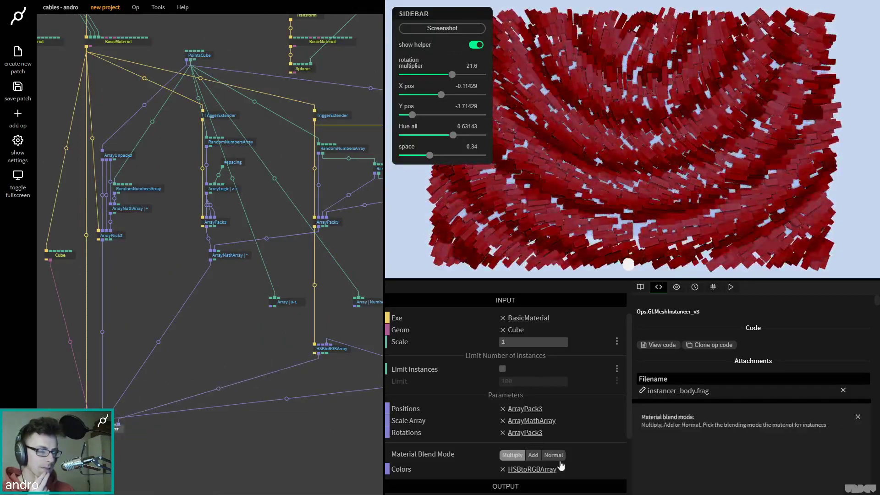
Step: Compare the Add and Normal material blend modes and leave MeshInstancer on Add
click(532, 455)
click(548, 456)
click(534, 456)
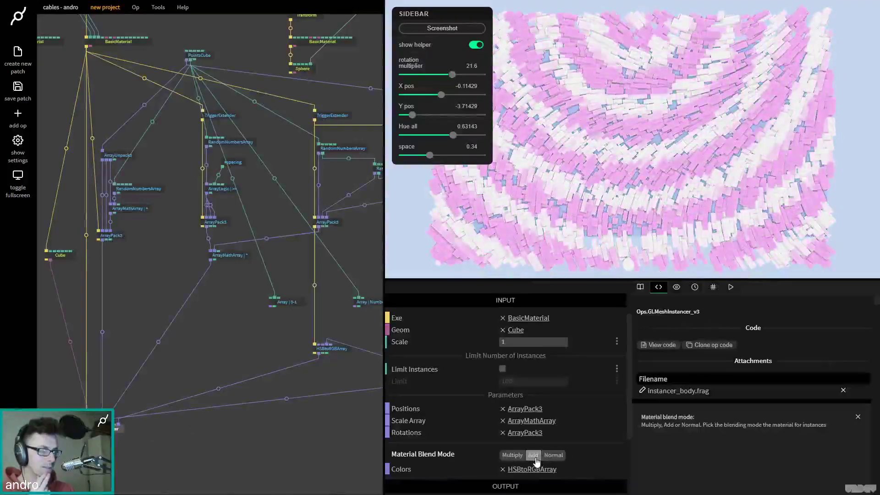
Step: Set New Min to 1 on the MapRangeArray op that feeds SmoothArray
drag(287, 420, 145, 424)
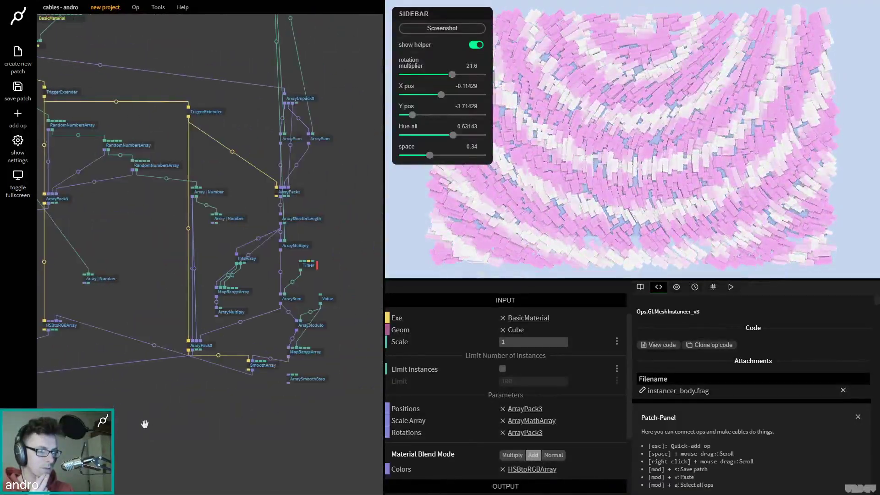
click(265, 368)
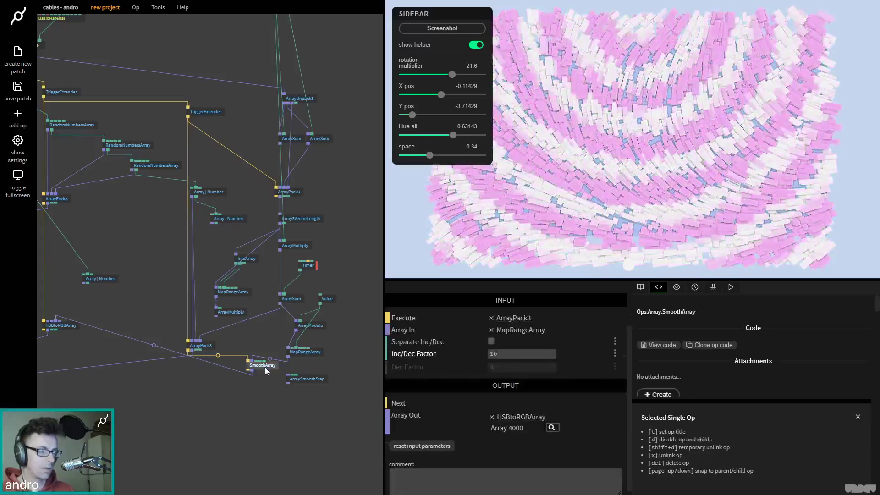
click(318, 351)
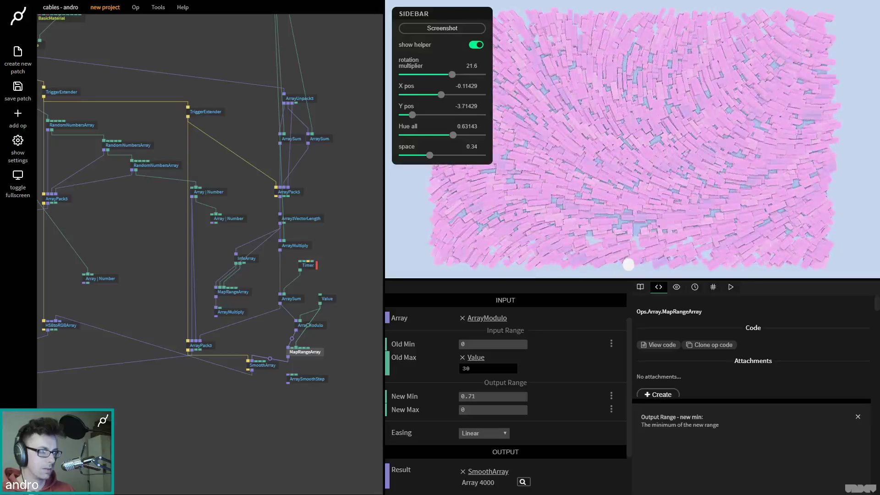
click(513, 397)
text(1)
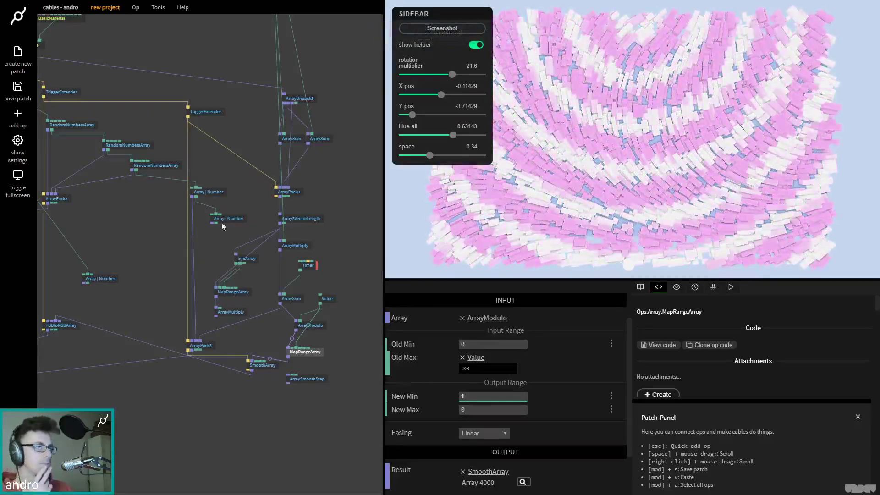
Step: Set X pos to about -4.57, the rotation multiplier to about 5.14 and space to about 0.28
drag(441, 94, 403, 107)
drag(451, 82, 445, 82)
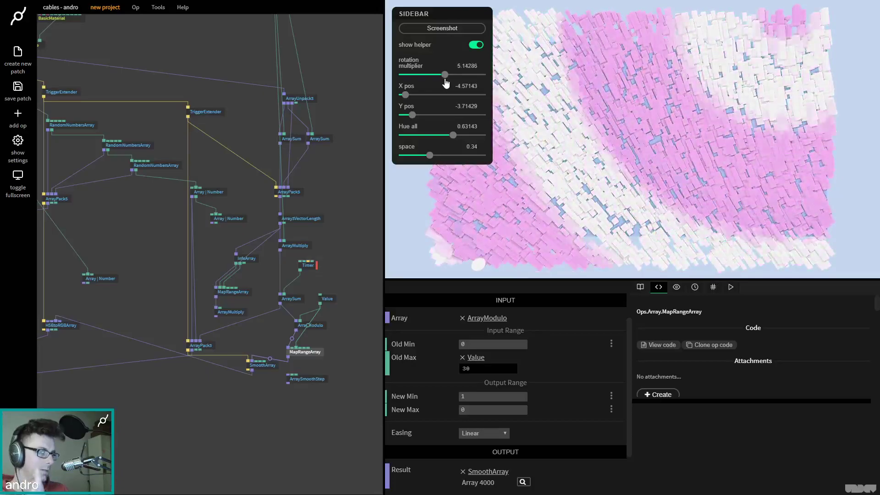
mouse_move(429, 156)
mouse_down()
mouse_move(457, 148)
mouse_move(427, 160)
mouse_move(444, 165)
mouse_move(425, 166)
mouse_up()
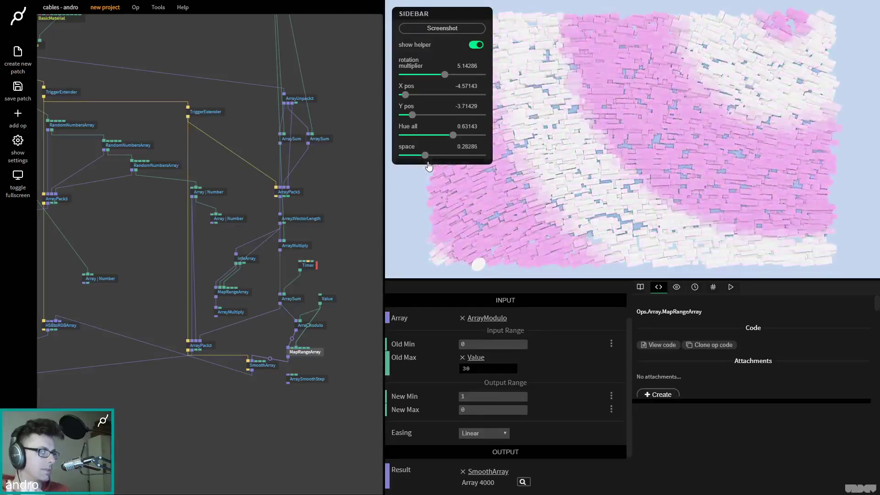
Step: Set the rotation multiplier to about 47.31, X pos to about 0.29 and Y pos to about -0.29
drag(445, 75, 464, 75)
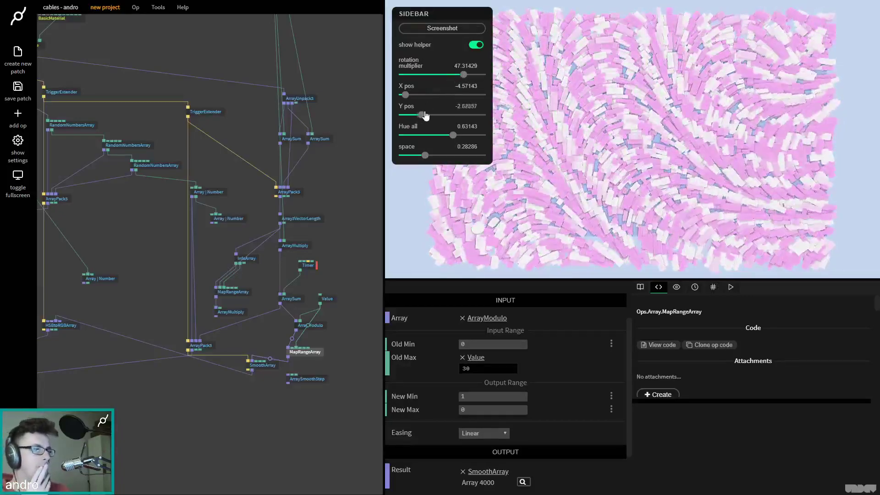
drag(414, 97, 441, 93)
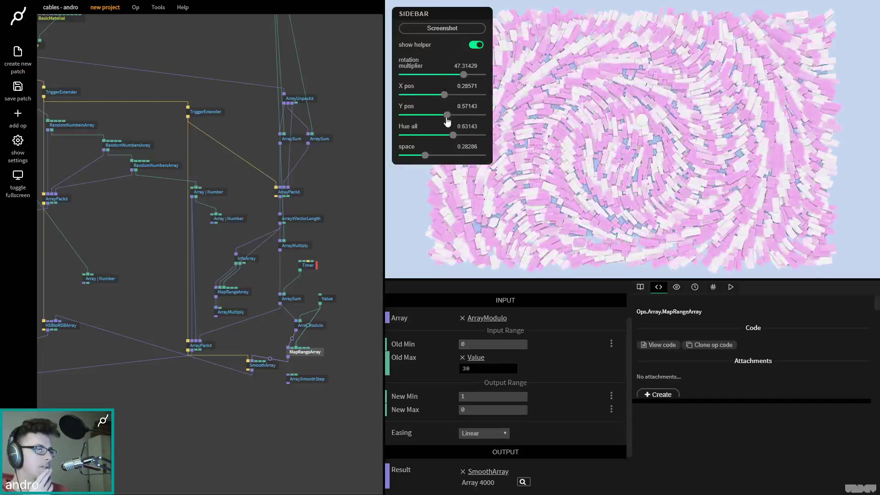
drag(438, 121, 441, 122)
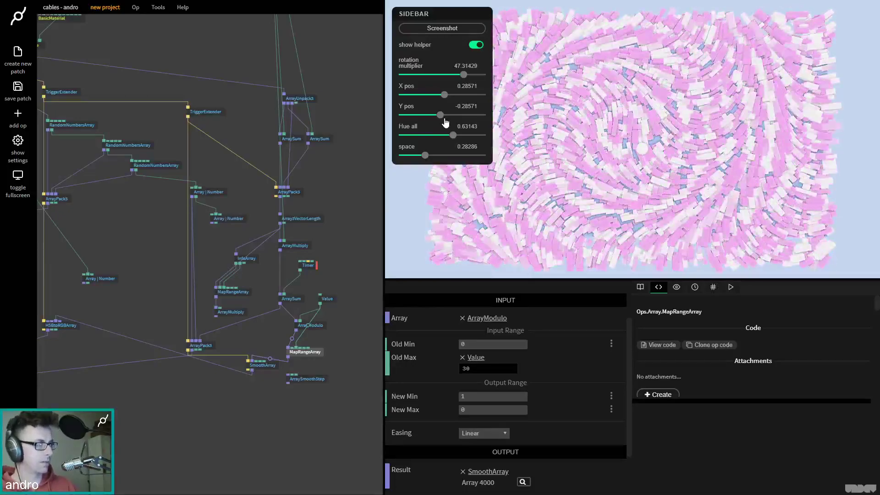
Step: Leave fullscreen, examine the two reference rectangle images in the Twitter post, and return to the patch
mouse_move(250, 14)
click(280, 37)
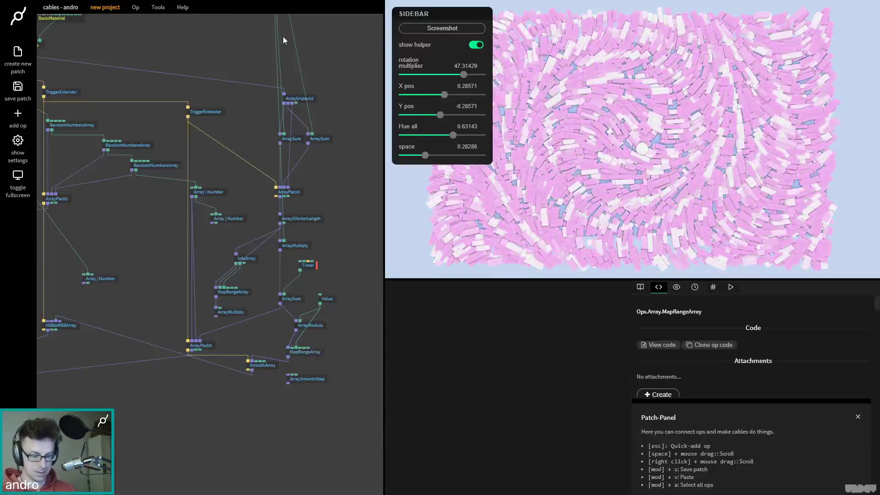
key(F11)
click(164, 7)
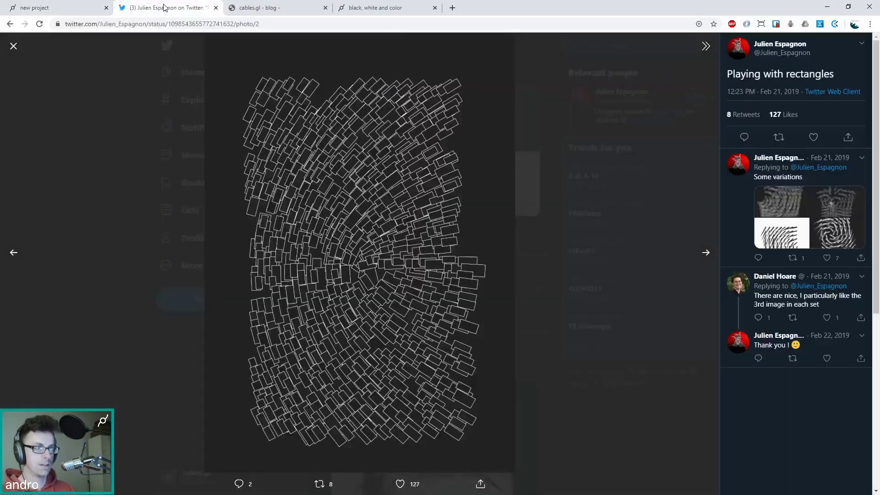
click(10, 257)
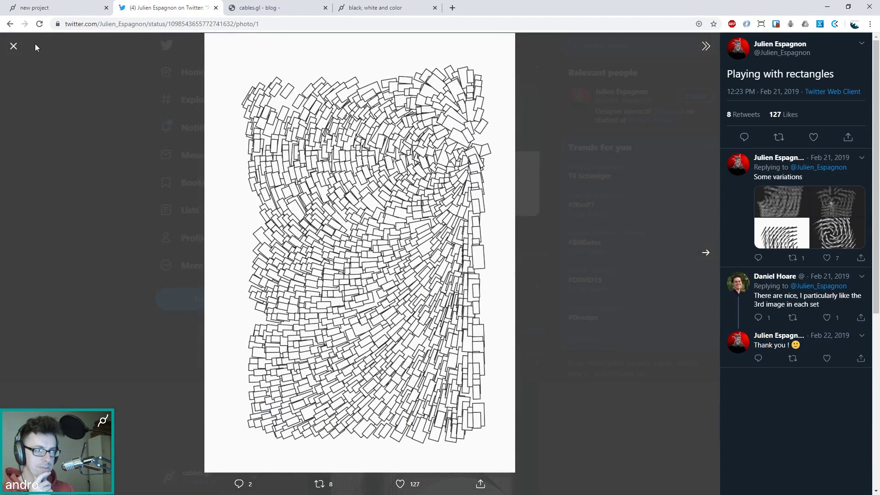
click(44, 8)
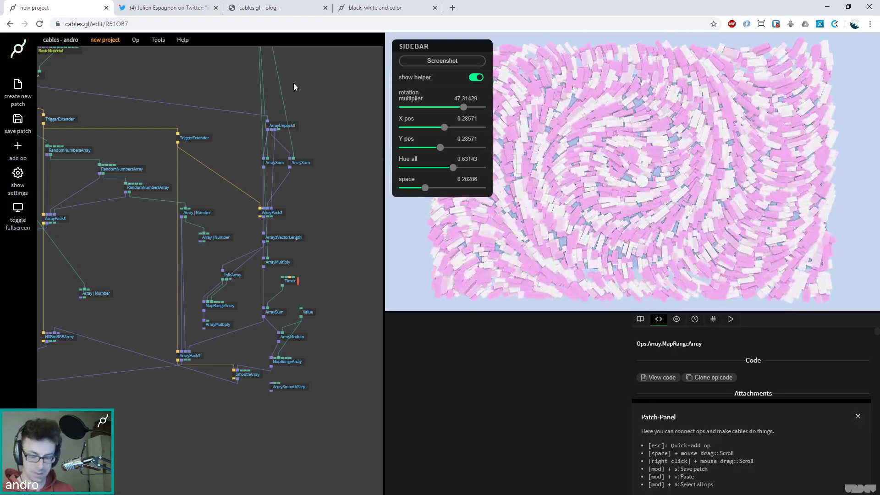
Step: Save the patch and set Hue all to about 0.82
key(ctrl+s)
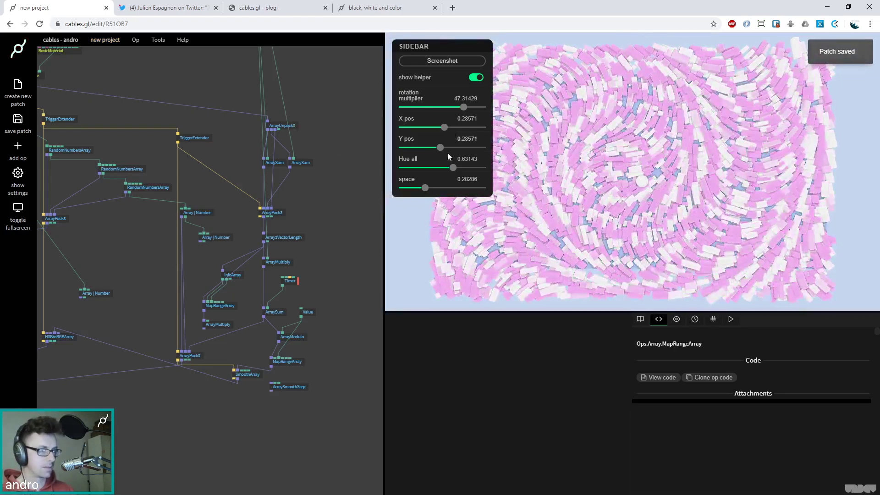
mouse_move(455, 169)
mouse_down()
mouse_move(403, 179)
mouse_move(481, 169)
mouse_move(467, 168)
mouse_up()
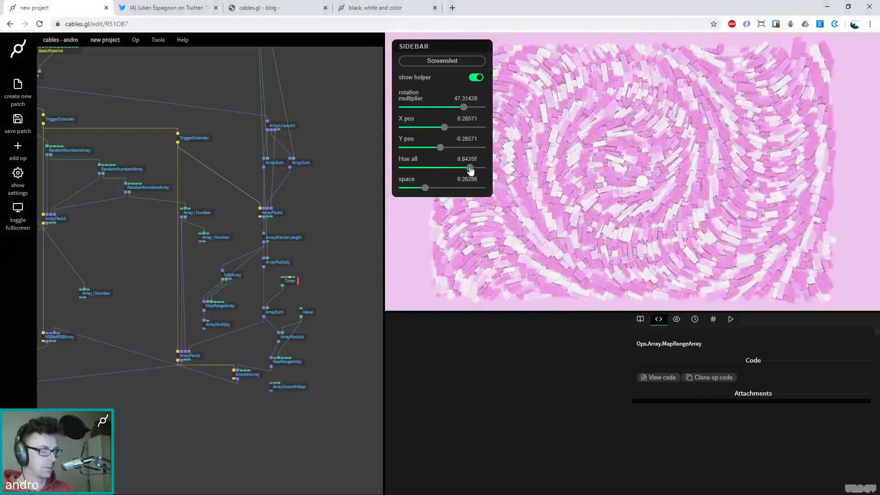
Step: Try the Multiply and Normal blend modes on MeshInstancer with Hue all at about 0.73, and restore Add
scroll(202, 367, right, 5)
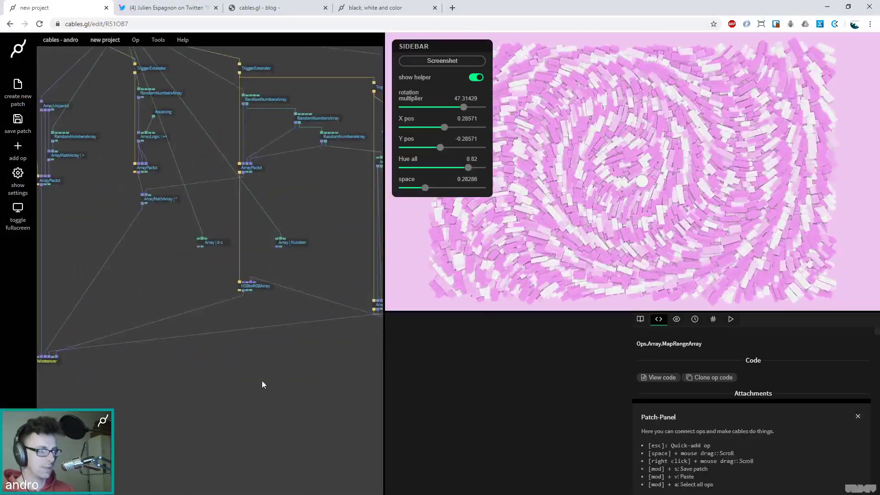
scroll(265, 383, left, 4)
scroll(265, 383, down, 1)
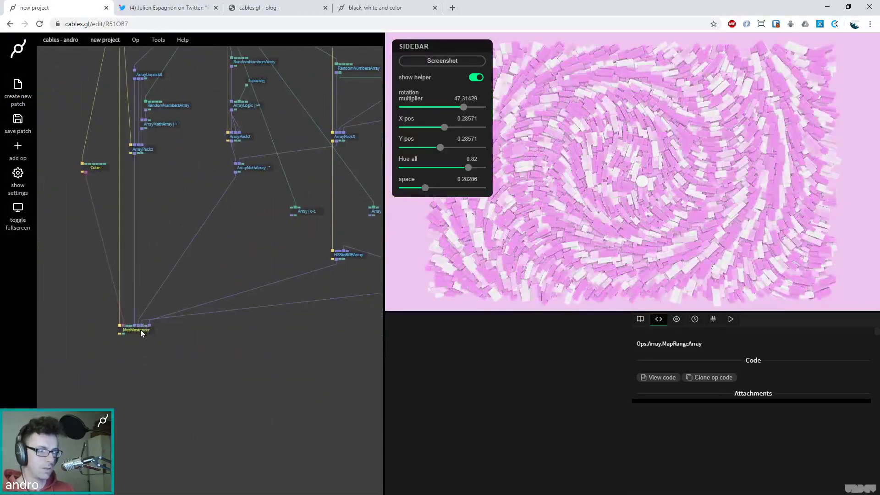
click(138, 329)
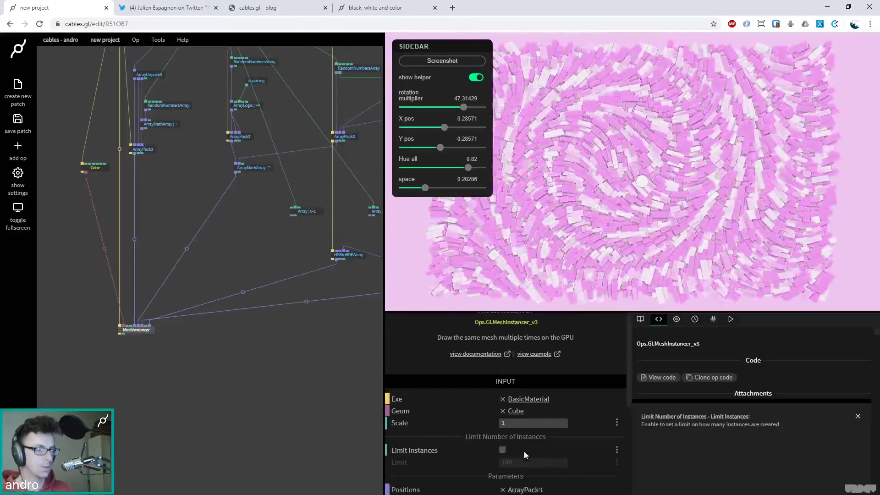
scroll(523, 451, down, 3)
click(512, 426)
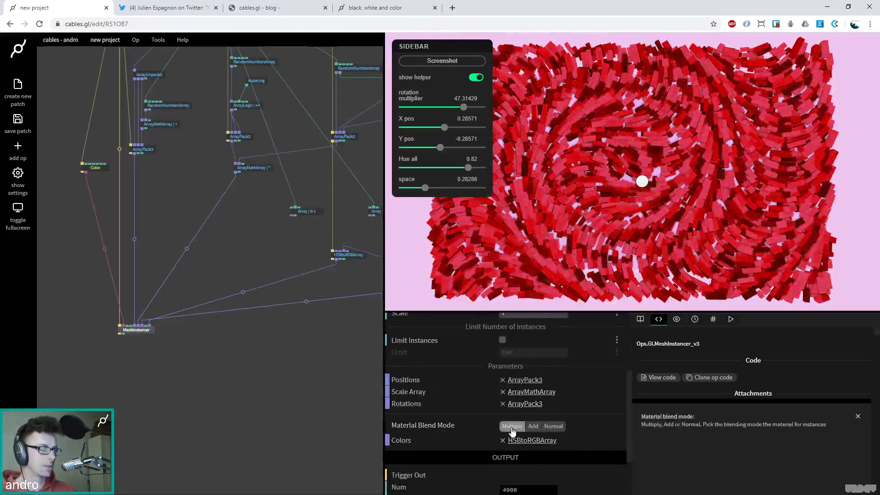
mouse_move(468, 168)
mouse_down()
mouse_move(416, 177)
mouse_move(473, 178)
mouse_move(451, 178)
mouse_move(461, 168)
mouse_up()
click(553, 426)
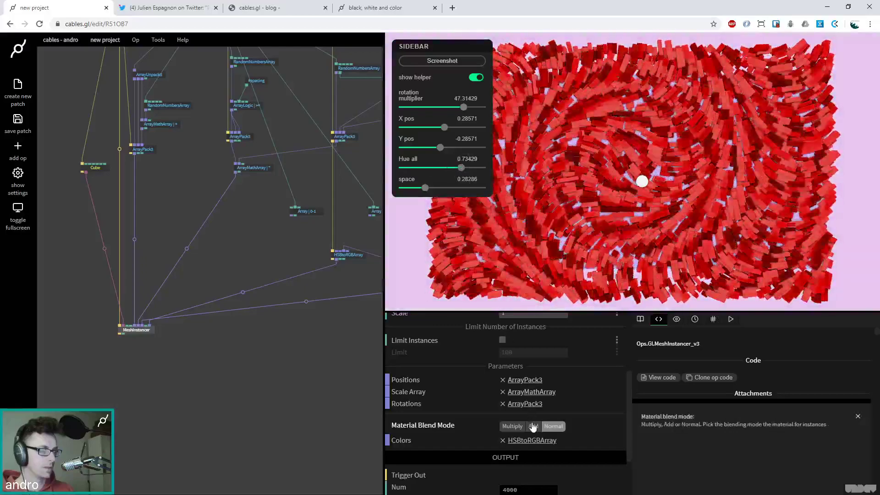
click(532, 426)
Step: Set Hue all to 0, and switch the show helper option off and on again
drag(461, 167, 400, 180)
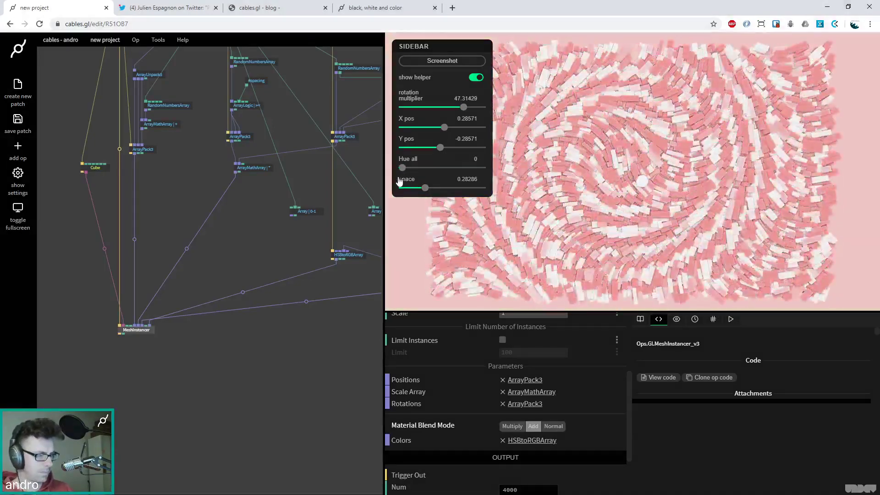
click(476, 78)
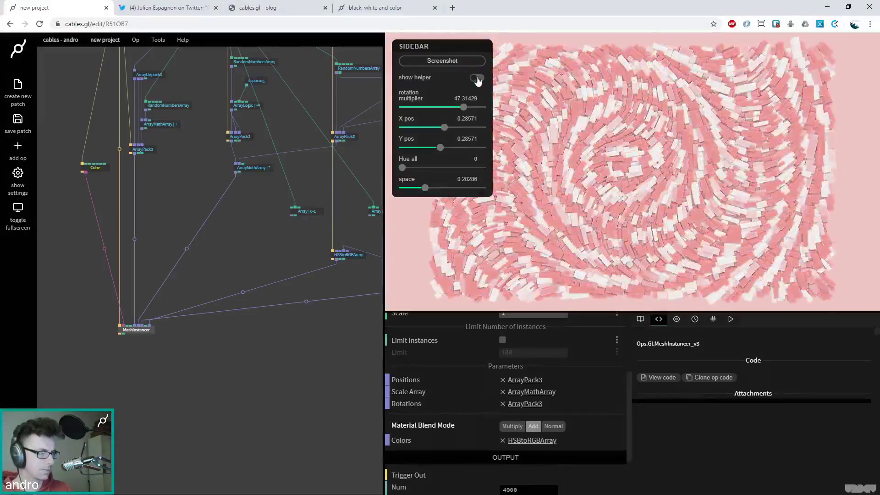
click(476, 78)
Step: Open the parameters of the unconnected ArraySmoothStep op below MapRangeArray
scroll(287, 378, down, 5)
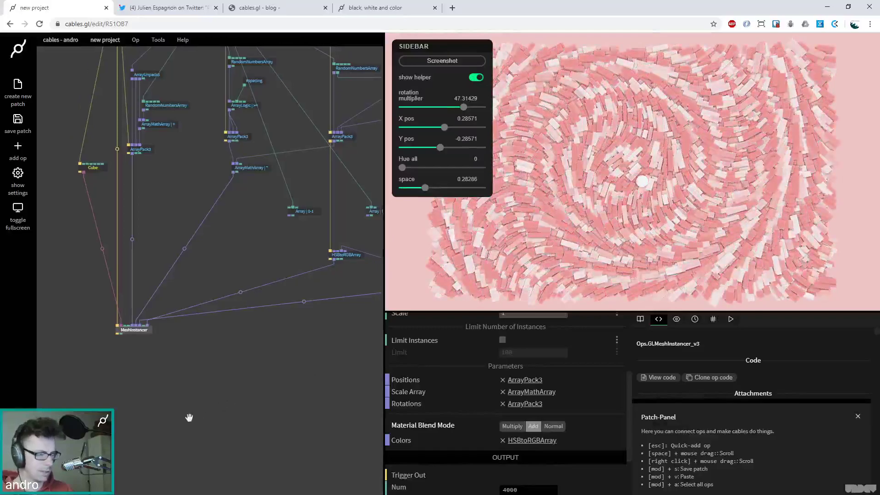
scroll(247, 399, up, 5)
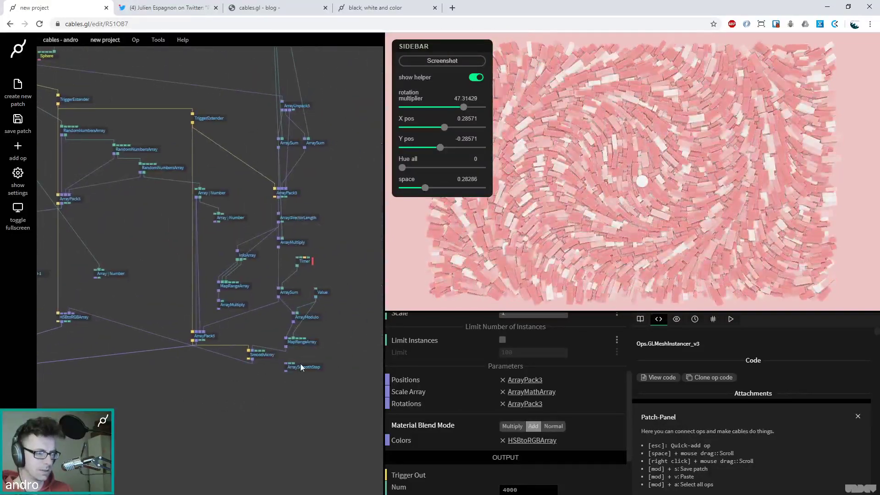
click(301, 367)
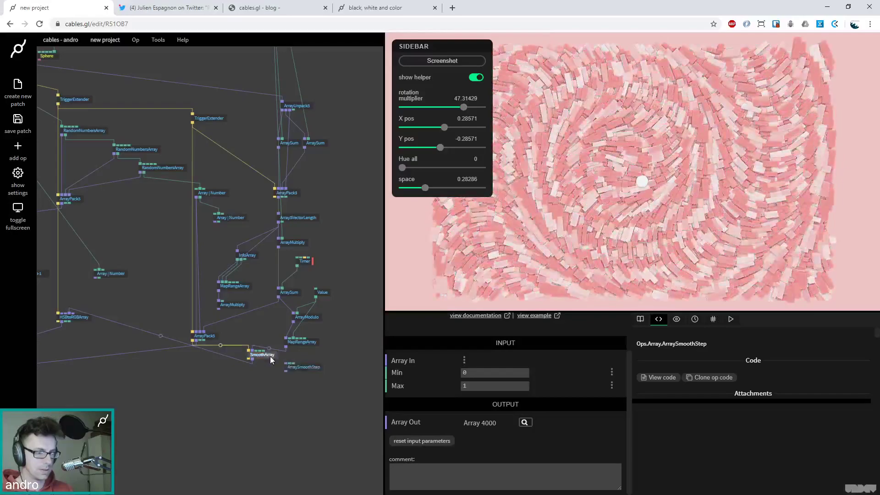
Step: Move SmoothArray down level with ArraySmoothStep and open the parameters of MapRangeArray
drag(271, 353, 270, 366)
click(310, 348)
click(310, 342)
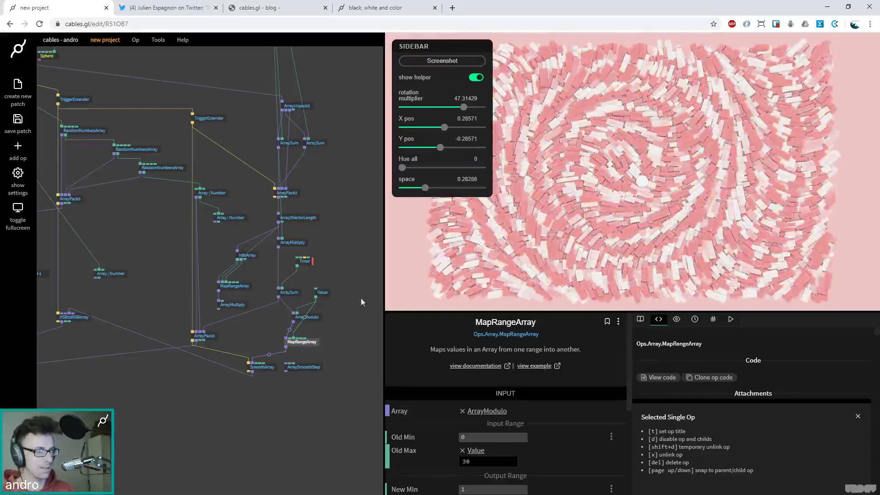
Step: Try a rotation multiplier of about 4.1, and then about 18.5
drag(461, 109, 447, 113)
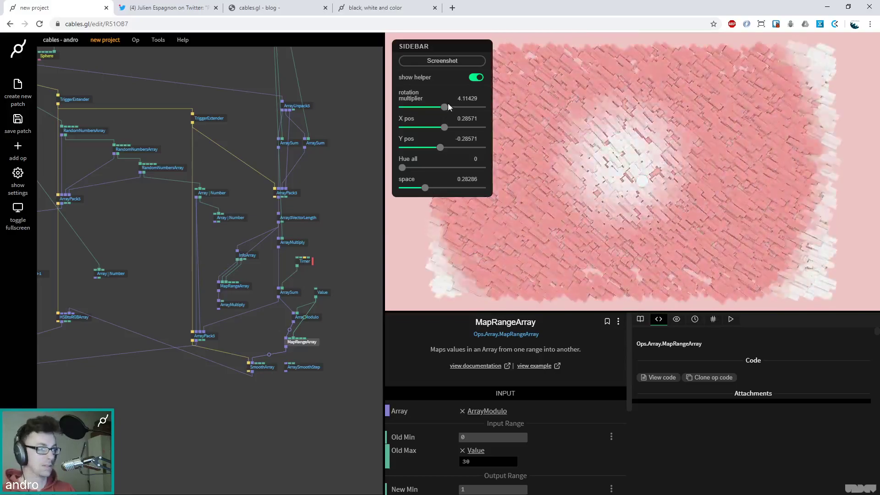
drag(444, 108, 453, 124)
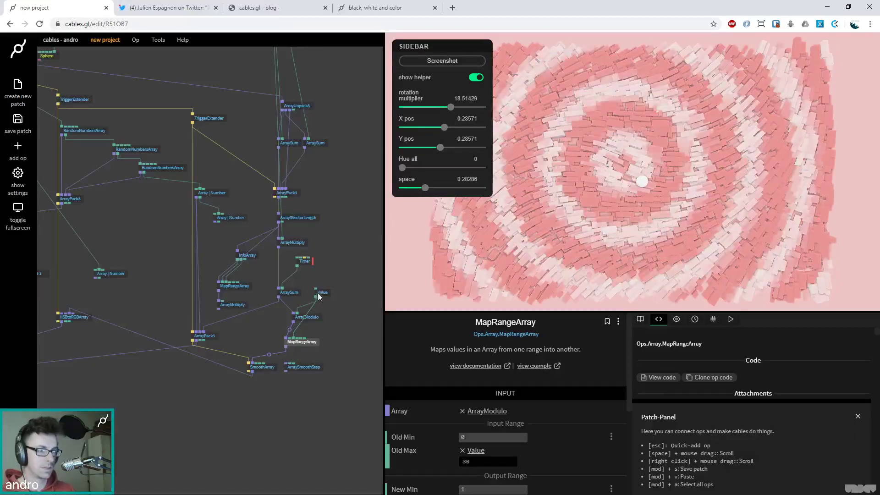
Step: Try a Sine op between Timer and ArraySum, with frequency 0.025 and amplitude 30
click(305, 261)
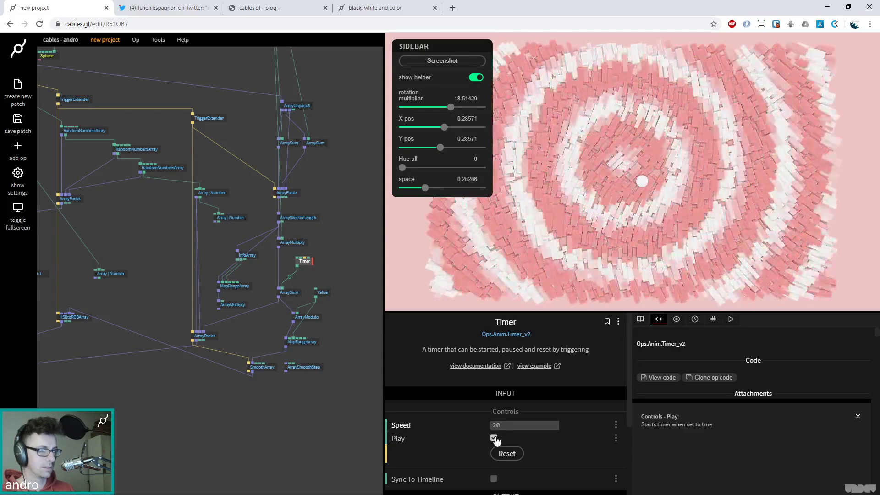
click(289, 277)
text(sim)
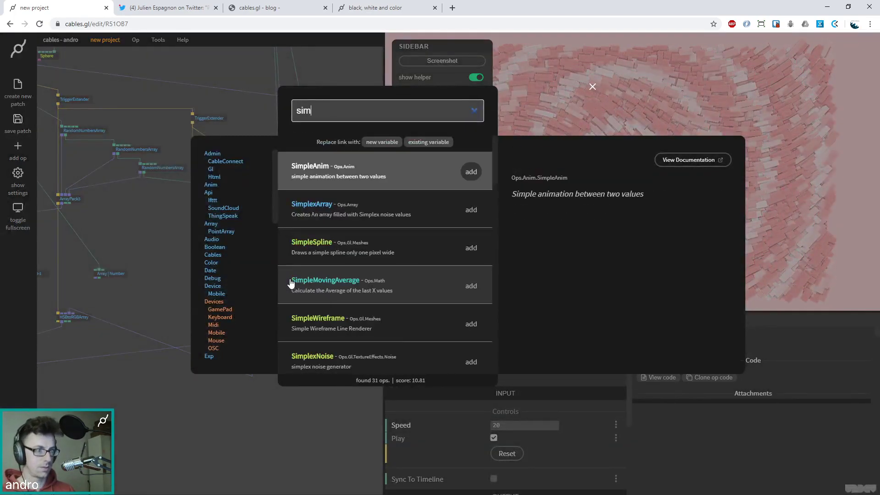
text(ne)
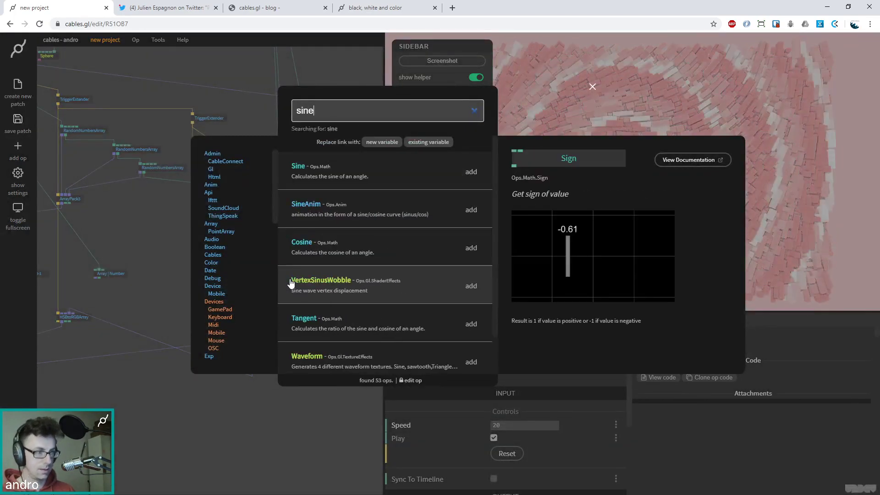
key(Return)
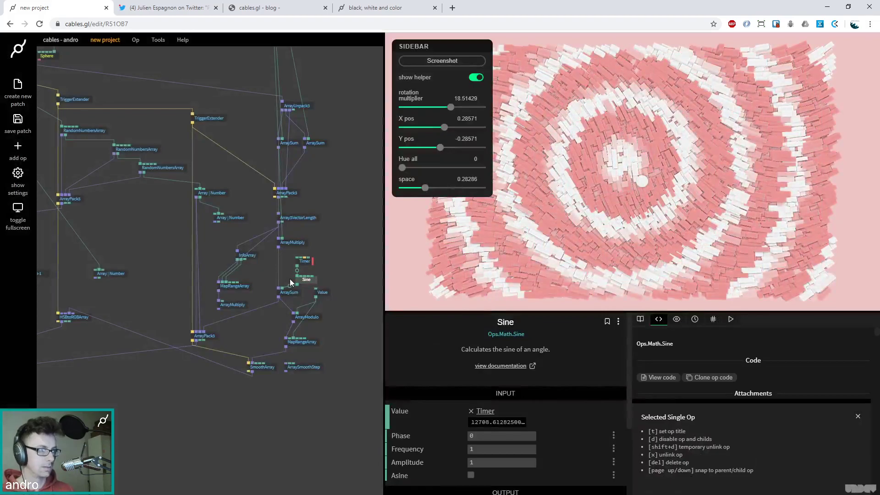
click(506, 451)
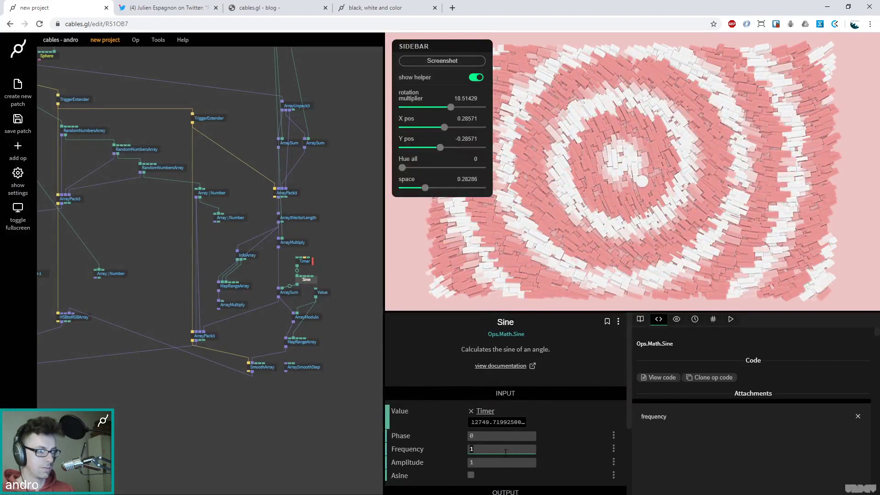
text(0.2)
click(496, 461)
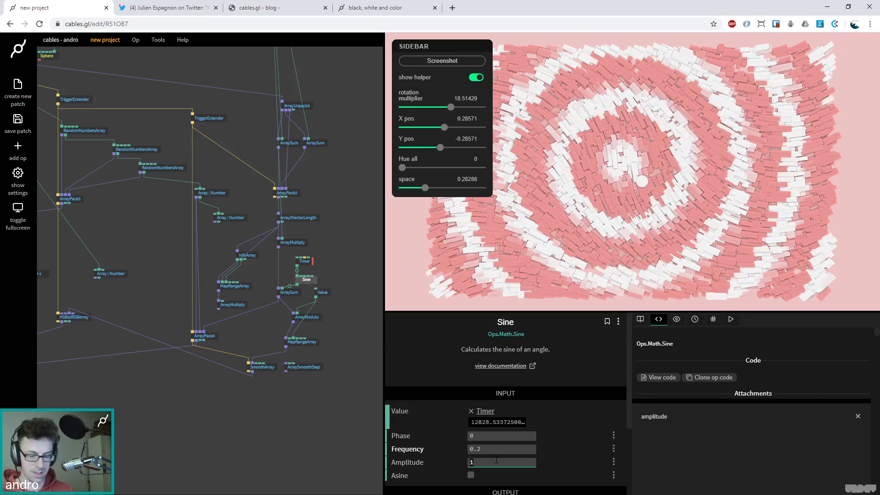
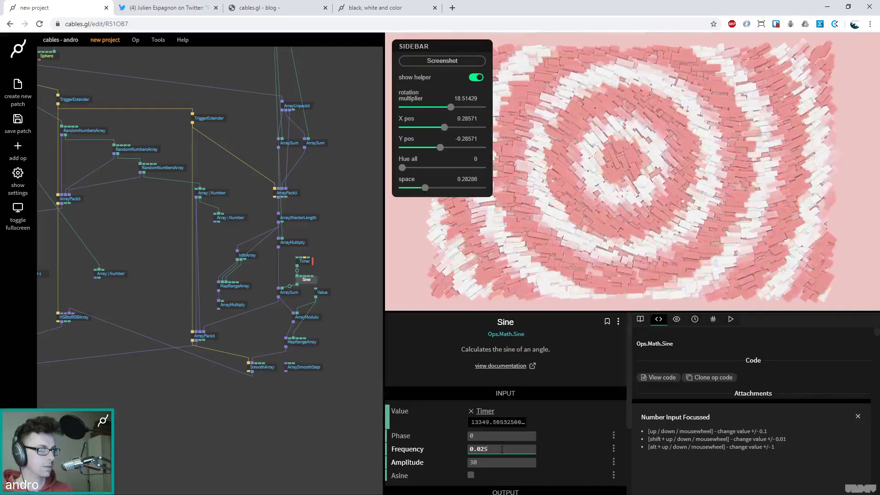
Step: Switch the show helper option off and on, and remove the Sine op so Timer feeds ArraySum directly
click(479, 79)
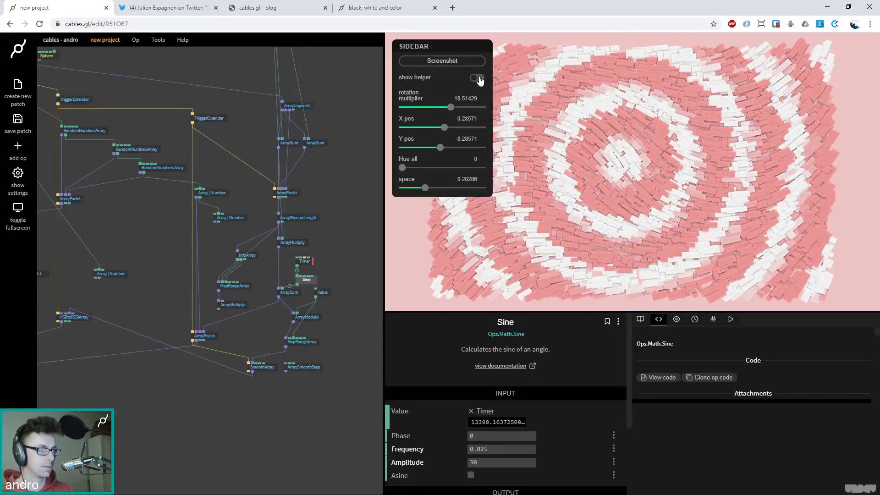
click(479, 79)
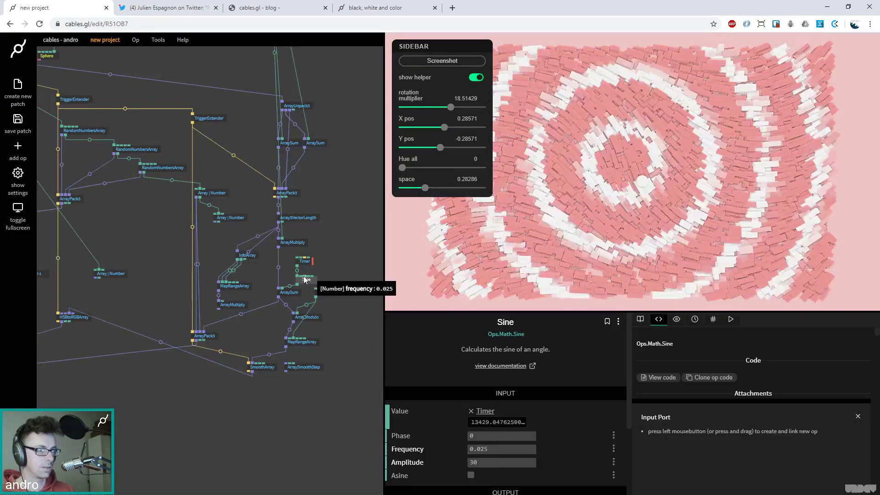
click(306, 264)
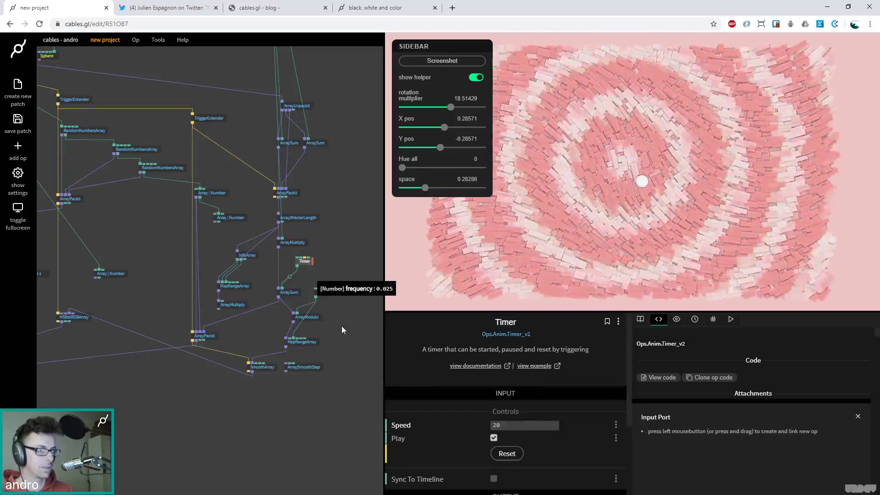
click(341, 323)
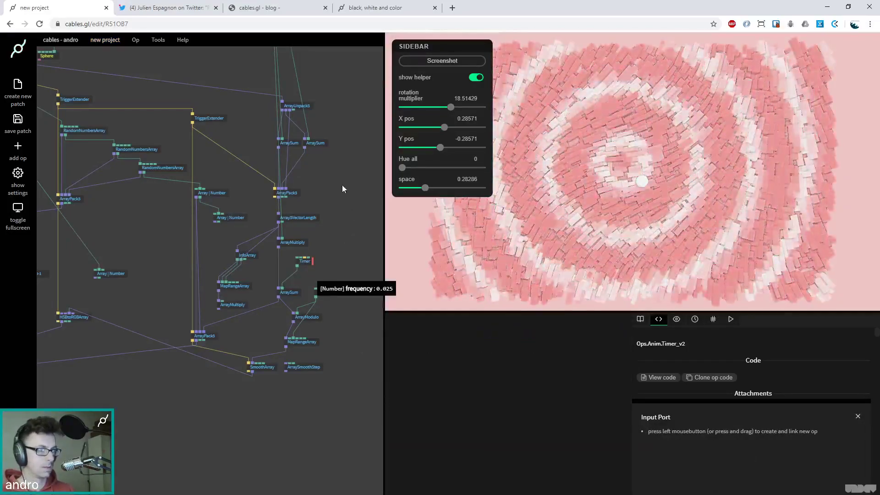
Step: Reload the patch page, then set Hue all to 1 and back down to 0
key(F5)
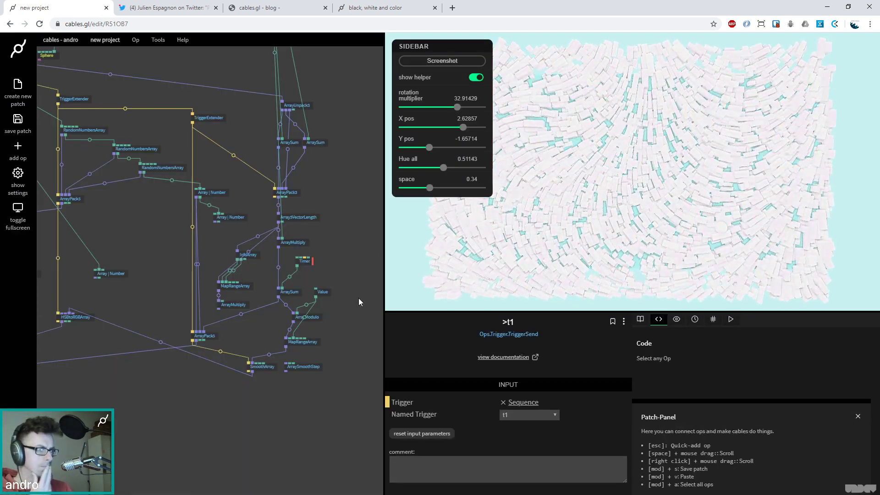
click(351, 291)
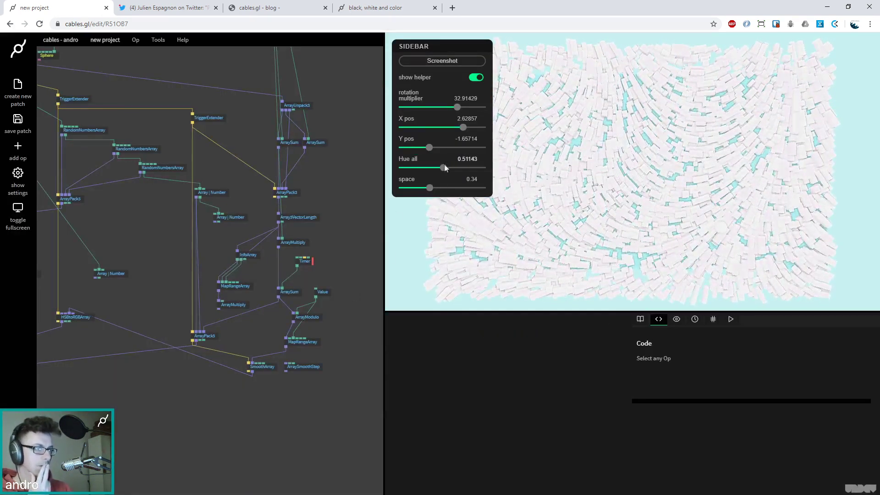
drag(444, 170, 490, 169)
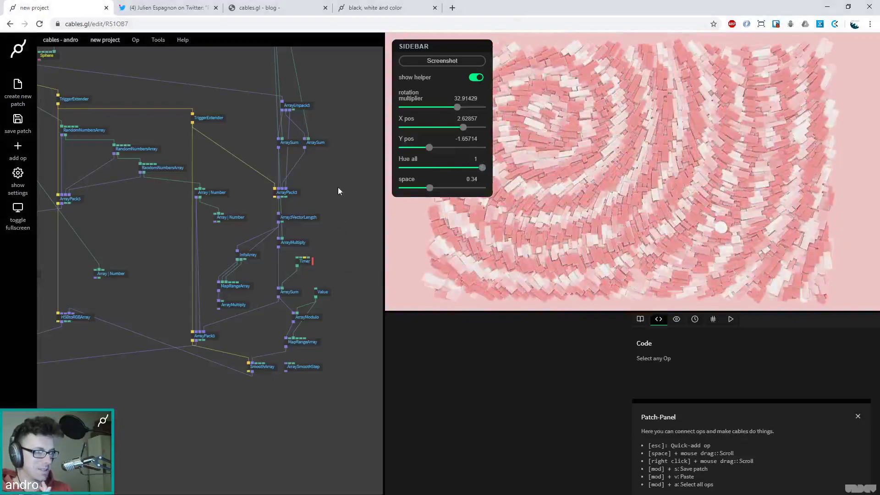
scroll(339, 190, up, 2)
drag(482, 168, 403, 173)
Step: Examine the colour chain through the inputs of MeshInstancer, HSBtoRGBArray and SmoothArray
scroll(336, 246, up, 4)
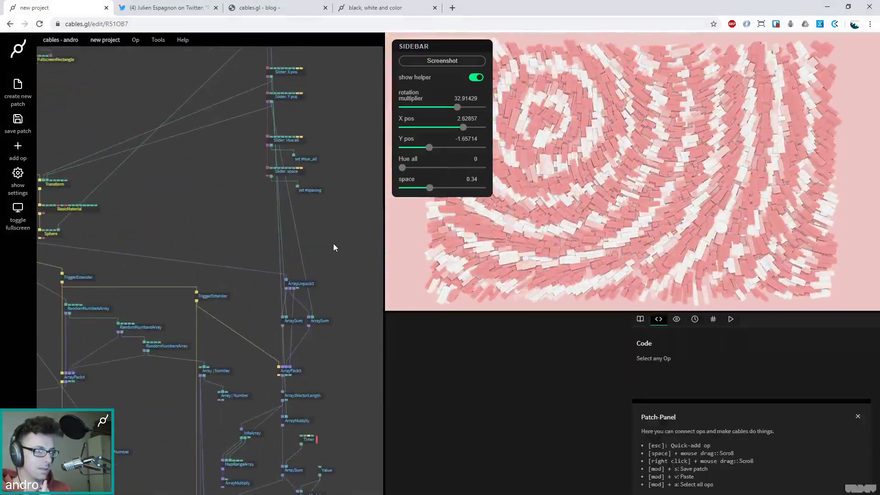
scroll(330, 357, down, 3)
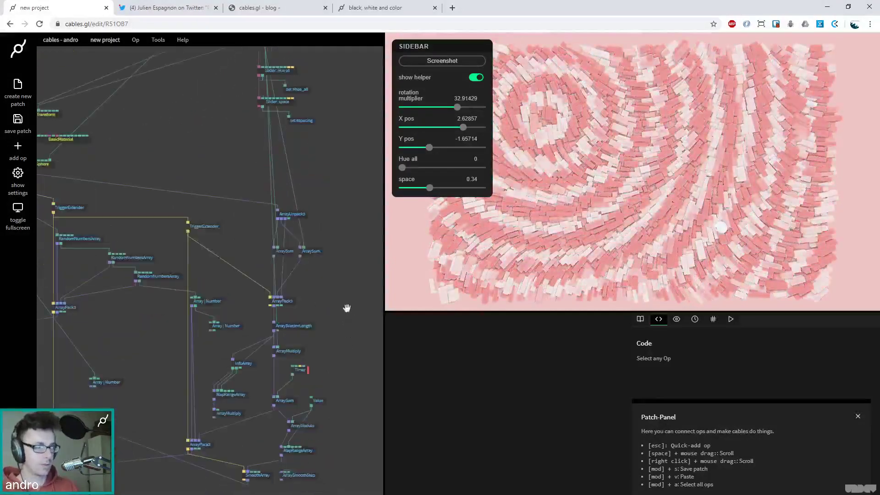
drag(180, 446, 318, 427)
click(135, 381)
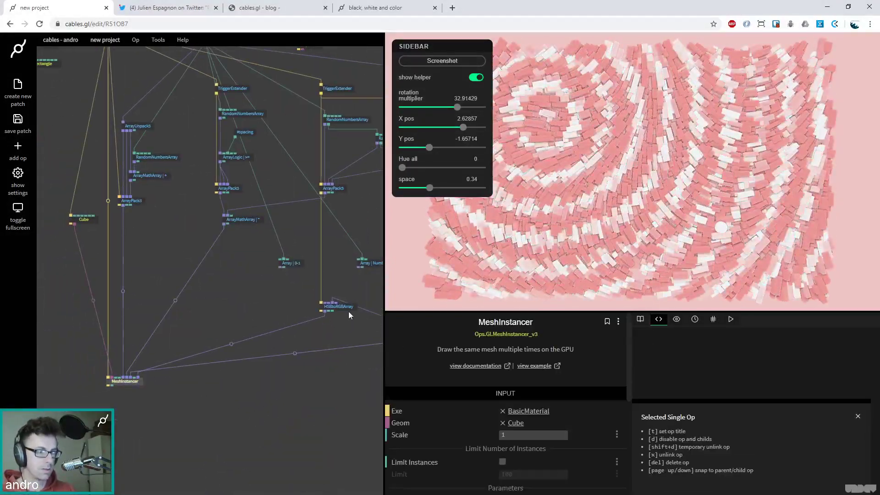
click(347, 307)
drag(331, 354, 261, 383)
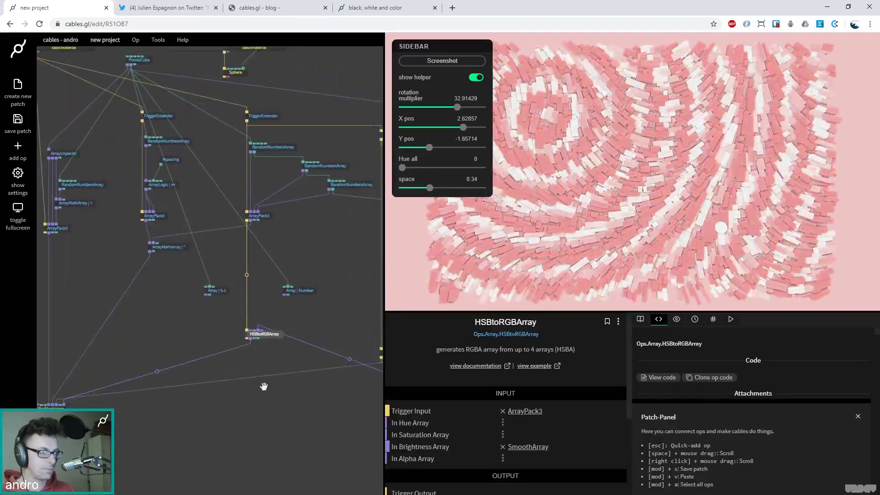
drag(286, 410, 149, 319)
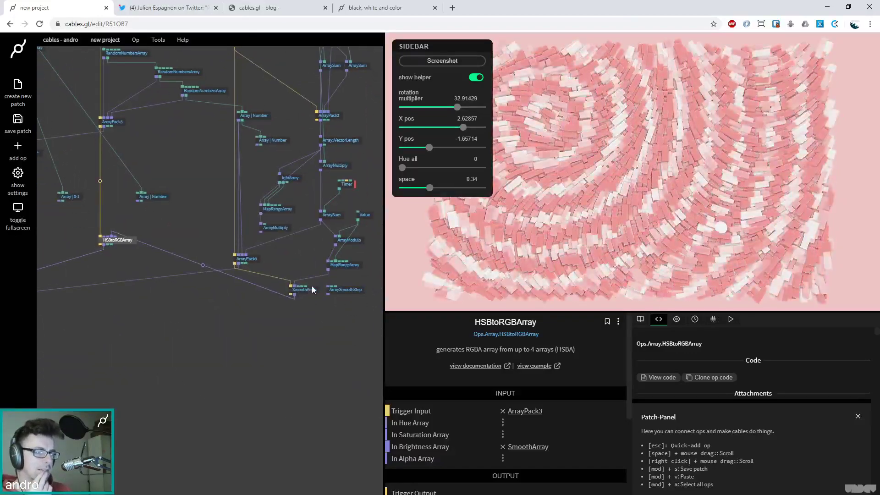
click(308, 290)
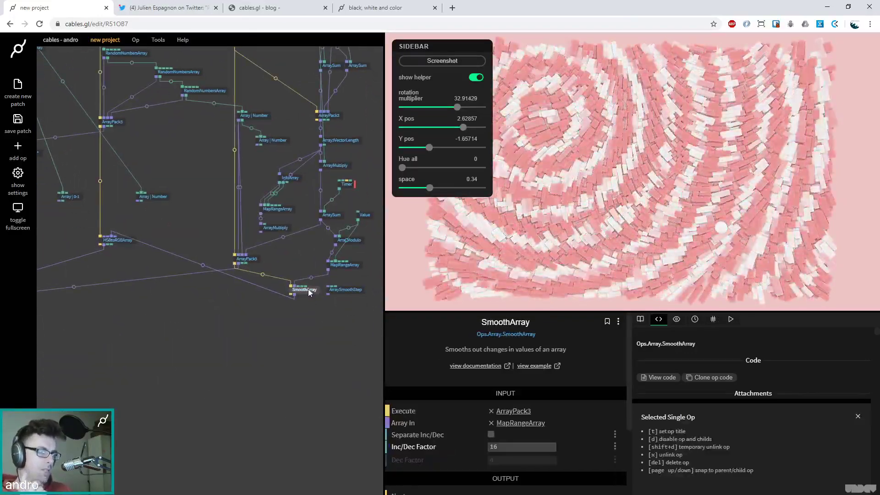
Step: Link SmoothArray's output to the In Hue Array input of HSBtoRGBArray as well
click(359, 266)
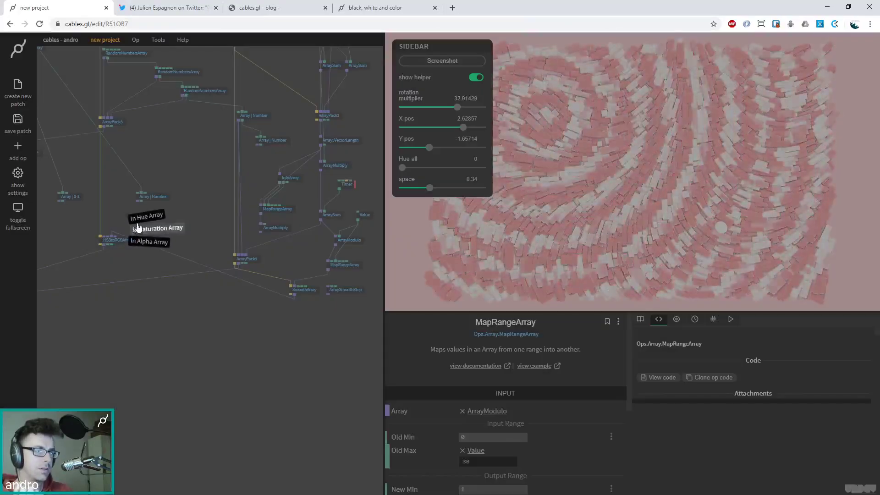
scroll(134, 264, down, 3)
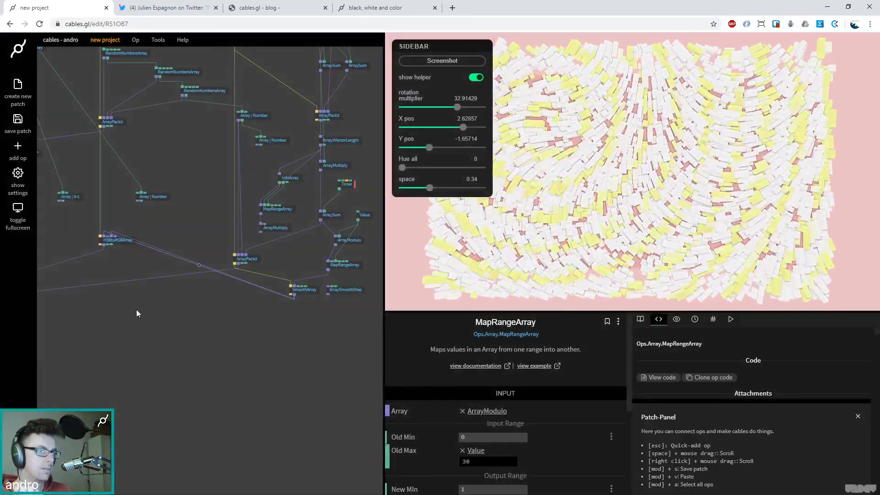
scroll(106, 331, up, 3)
key(Escape)
Step: Try the Multiply blend mode on MeshInstancer, restore Add, and set Hue all to about 0.53
click(83, 328)
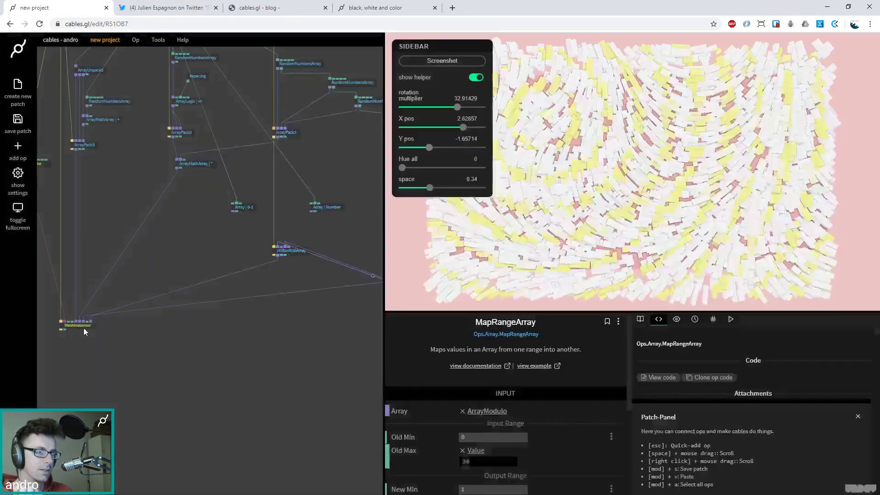
scroll(512, 428, down, 5)
click(512, 426)
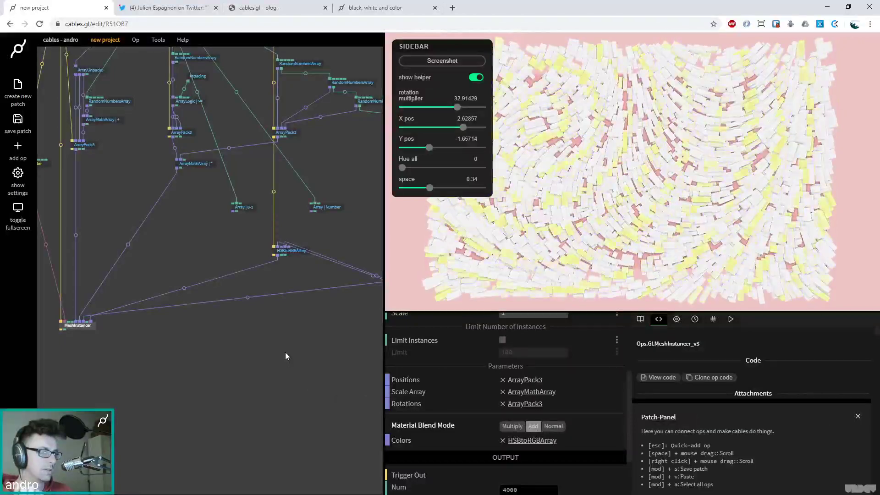
drag(404, 169, 439, 168)
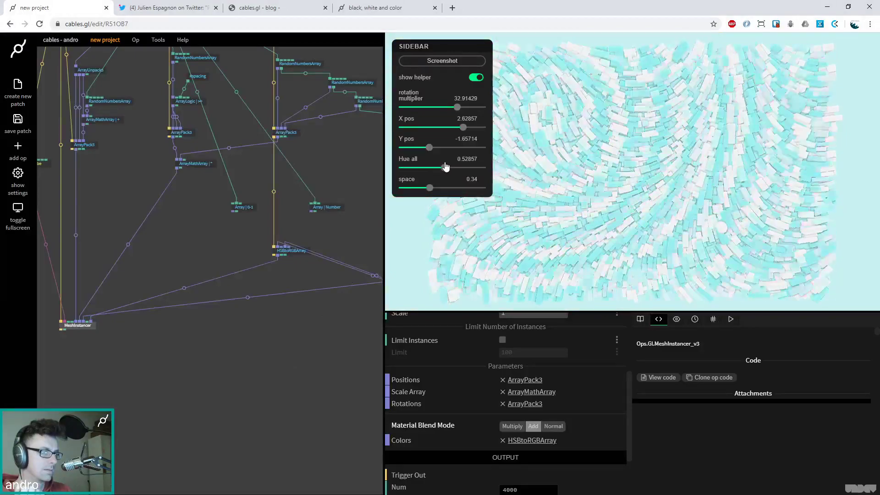
Step: Insert an ArrayMultiply op with value 0.54 on the new link between SmoothArray and HSBtoRGBArray
drag(242, 324, 266, 372)
click(337, 352)
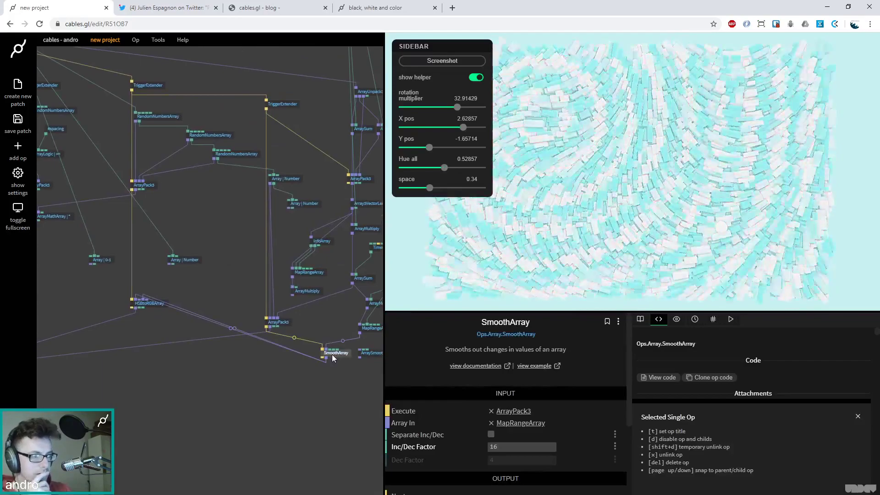
drag(287, 347, 230, 351)
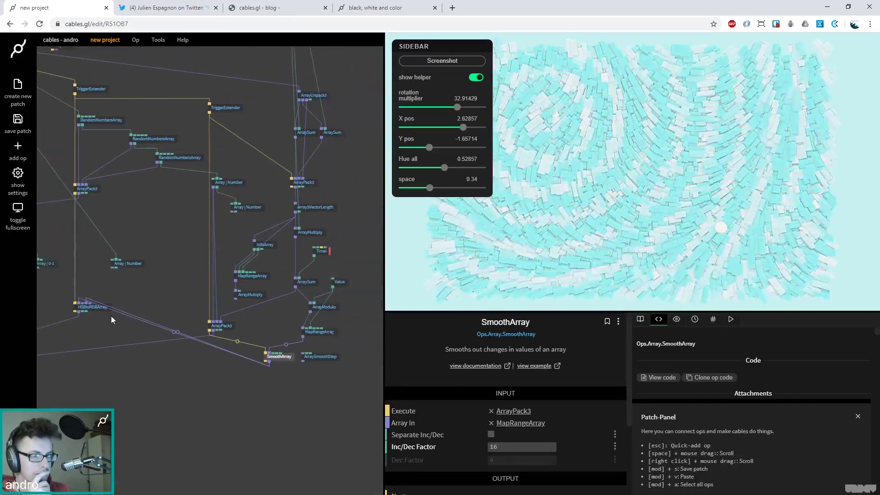
drag(88, 305, 177, 331)
text(arraymu)
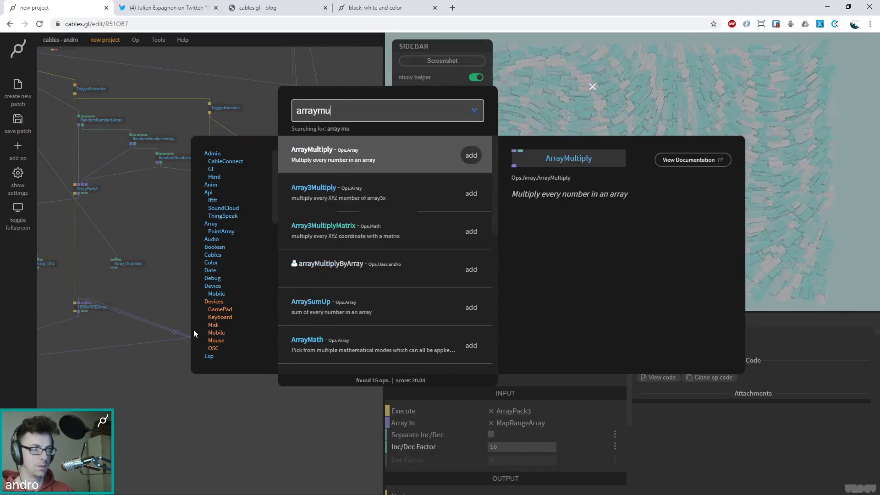
key(Return)
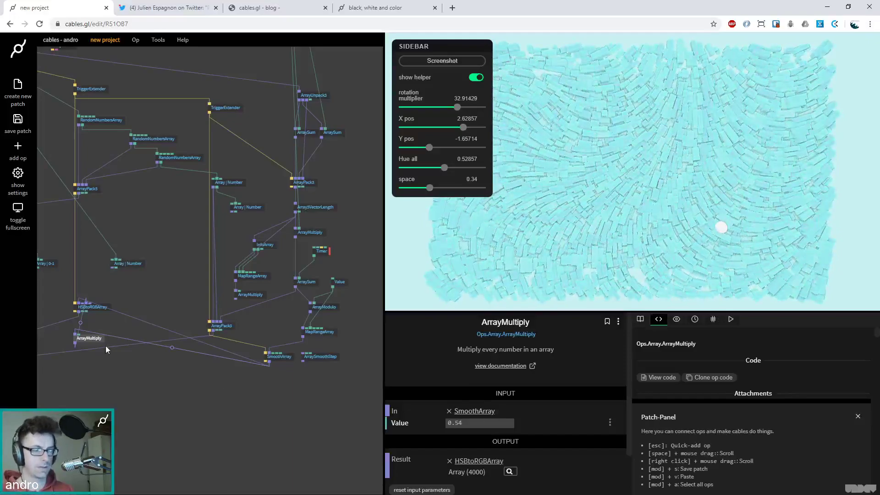
Step: Move ArrayMultiply above HSBtoRGBArray, make it the only link from SmoothArray into that op, and set its value to 1
drag(88, 338, 137, 289)
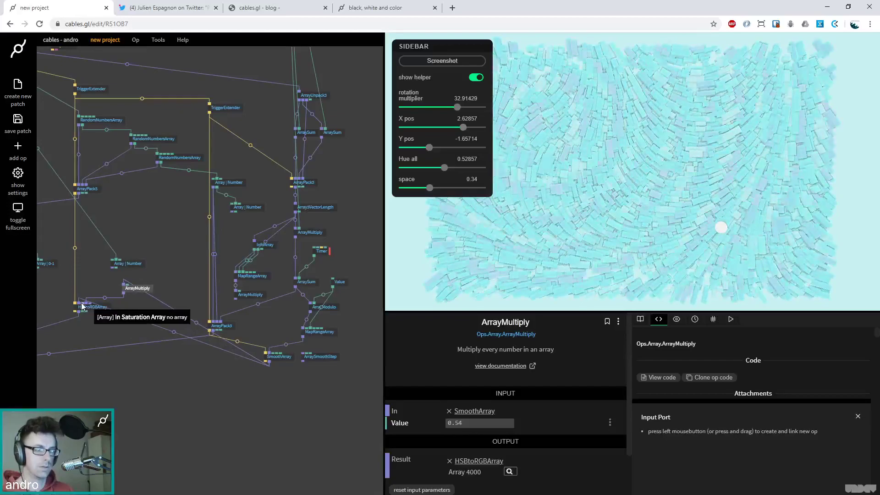
drag(81, 307, 83, 306)
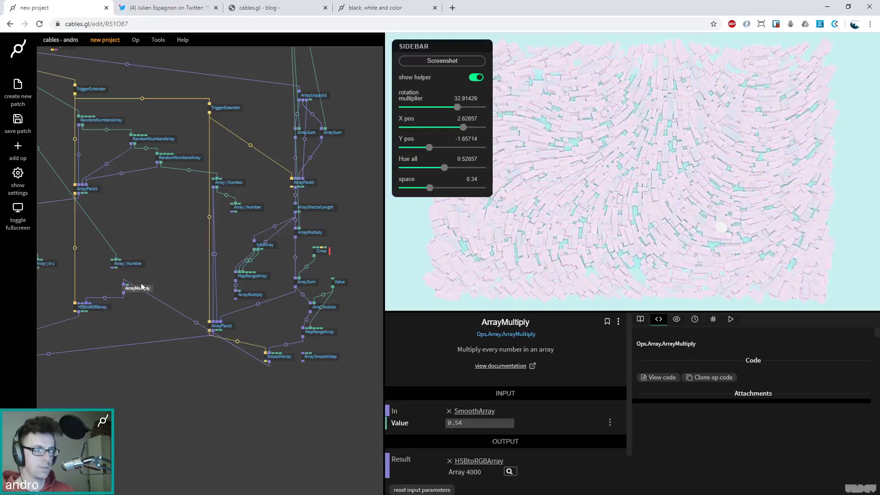
click(458, 422)
text(1)
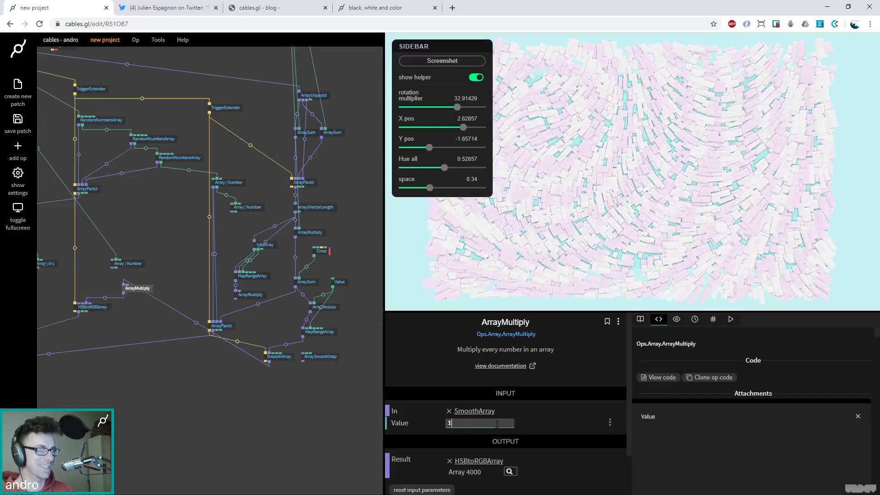
Step: Set Hue all to about 0.05, store it as the default of its slider op, and set X pos to about -1.71
drag(444, 168, 407, 171)
scroll(249, 202, up, 5)
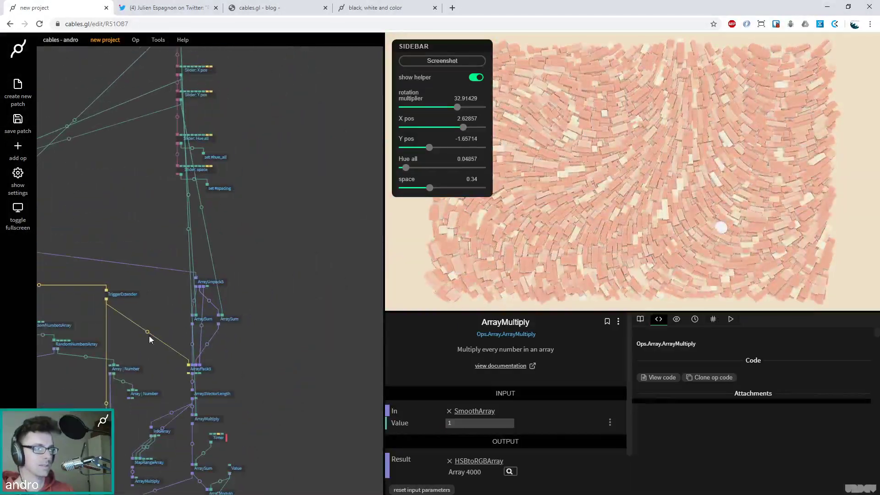
click(195, 138)
scroll(496, 413, down, 5)
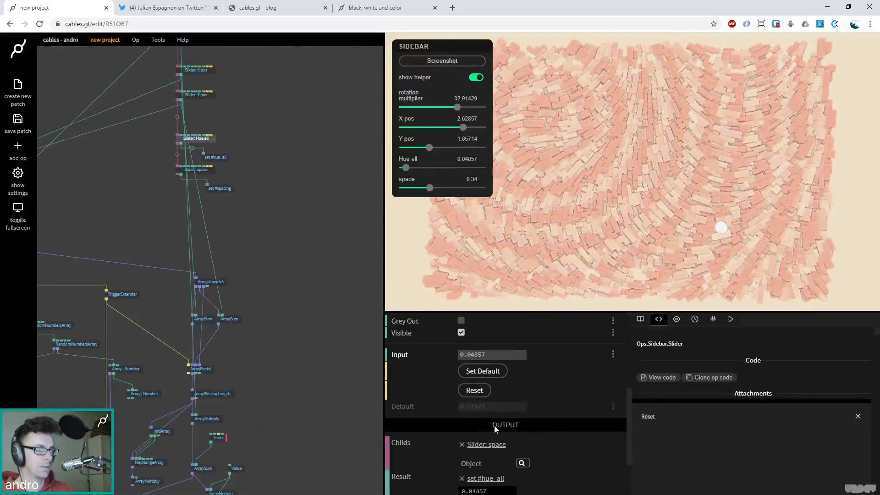
click(486, 374)
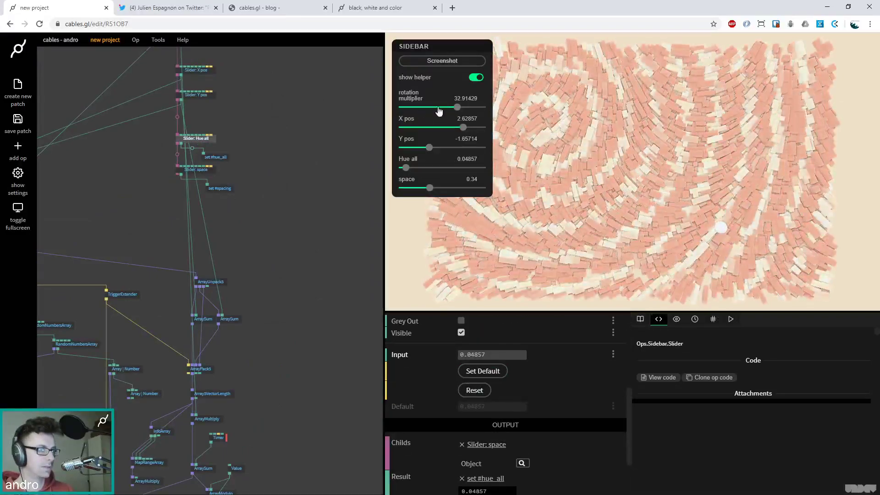
drag(463, 122, 428, 128)
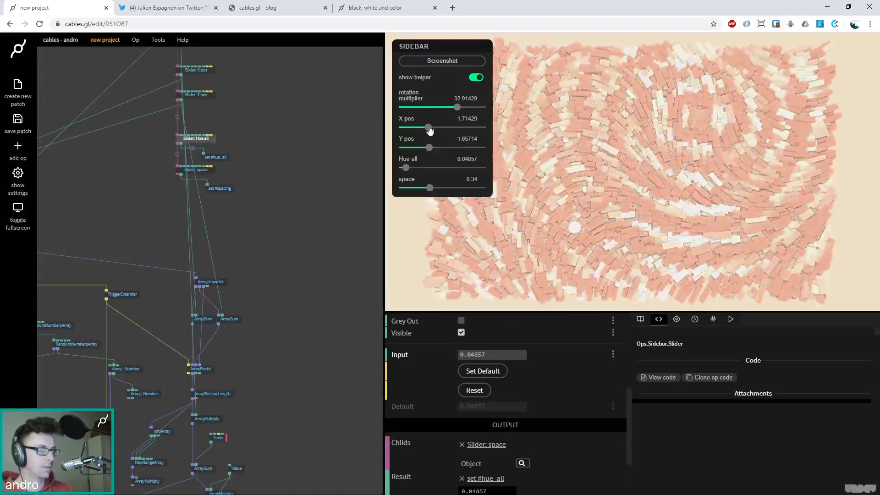
Step: Add a sidebar Toggle op linked below the space slider and set its text to "animate turns"
scroll(302, 220, up, 2)
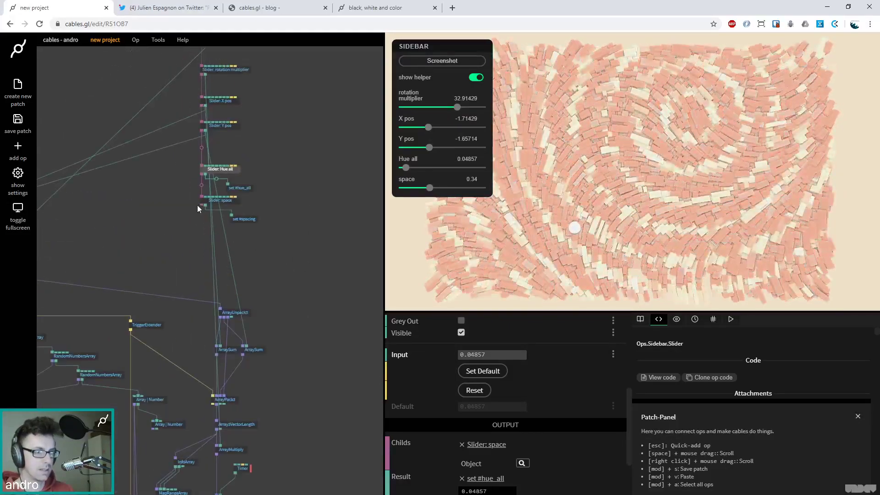
click(203, 215)
key(BackSpace)
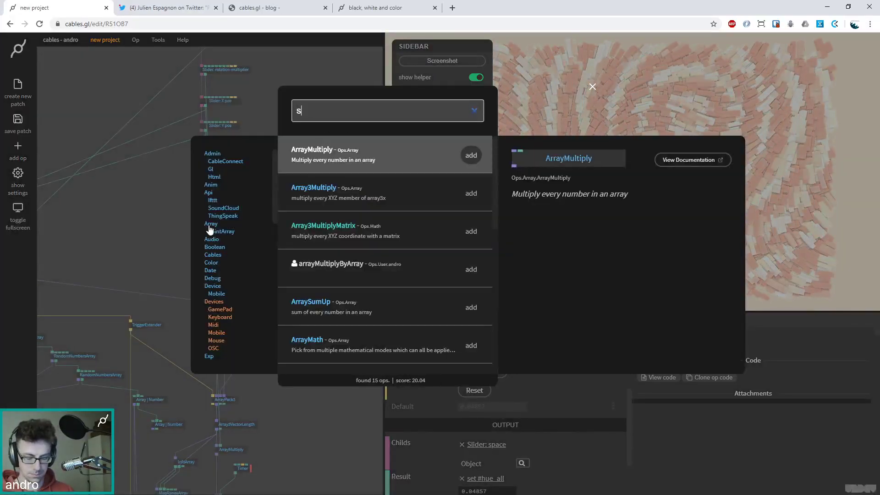
text(toggle)
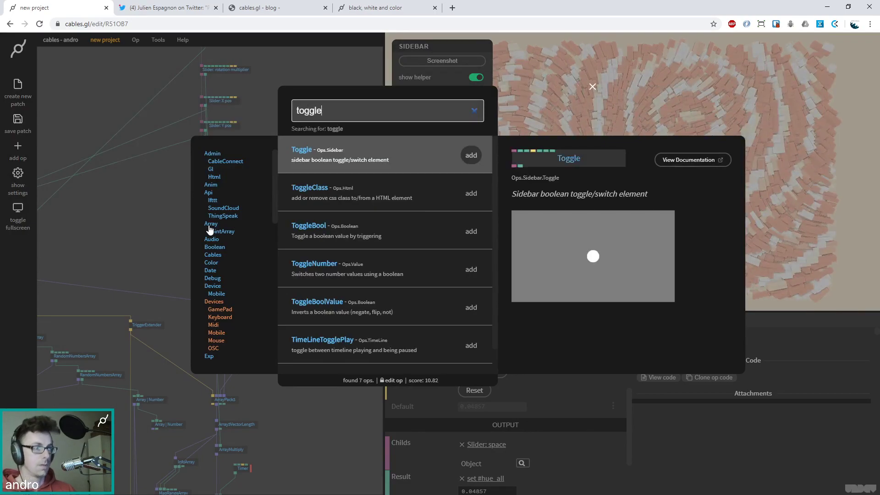
key(Return)
click(500, 422)
key(BackSpace)
key(BackSpace)
key(BackSpace)
key(BackSpace)
key(BackSpace)
key(BackSpace)
text(animate)
text(turns)
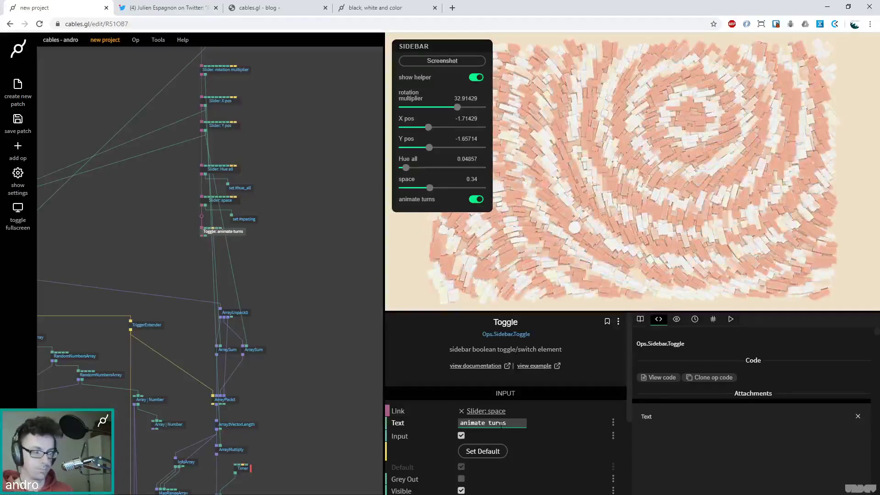
Step: Link the animate turns toggle's output to the Timer op and test it, leaving the toggle switched off
drag(266, 284, 298, 173)
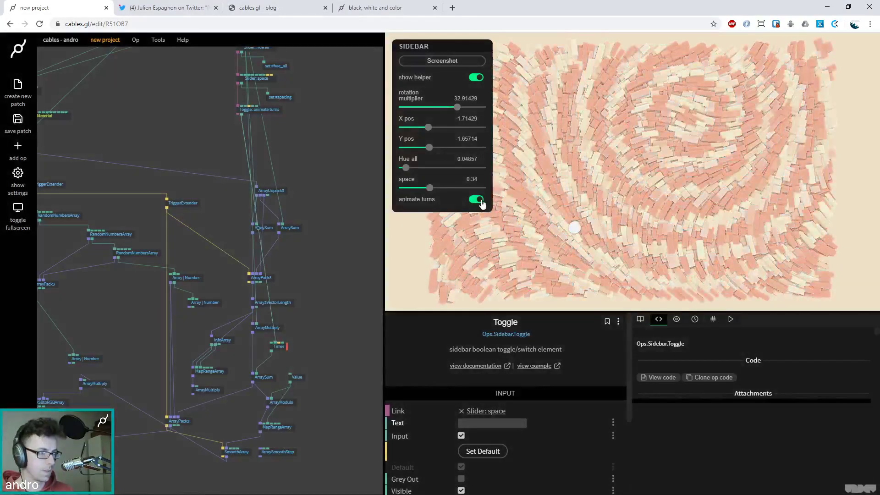
click(479, 201)
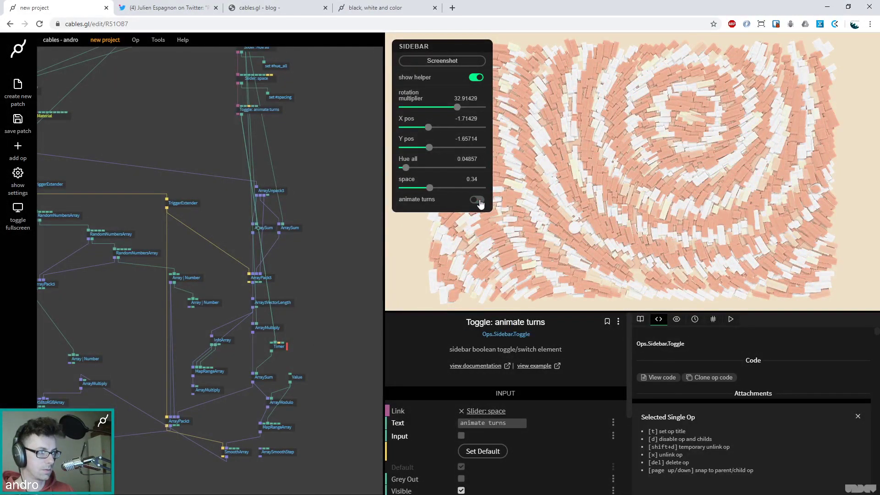
click(478, 201)
click(478, 201)
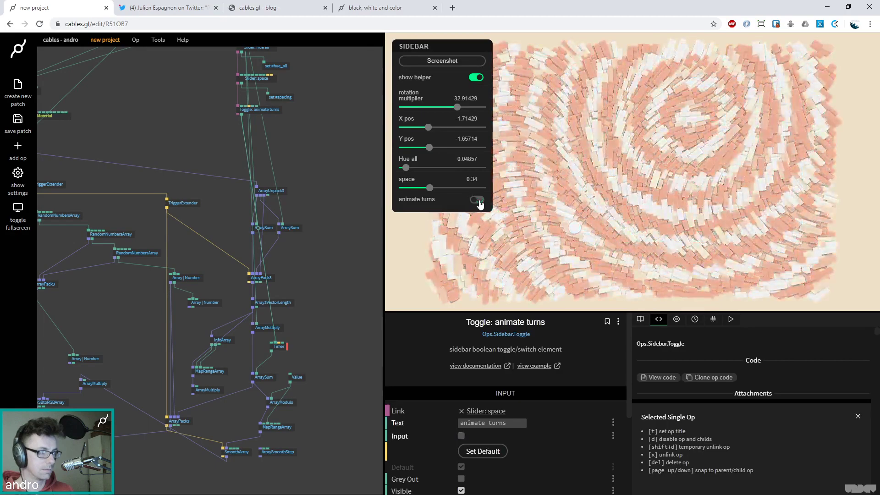
Step: Try an Inc/Dec Factor of 64 on SmoothArray while switching animate turns on and off
click(248, 451)
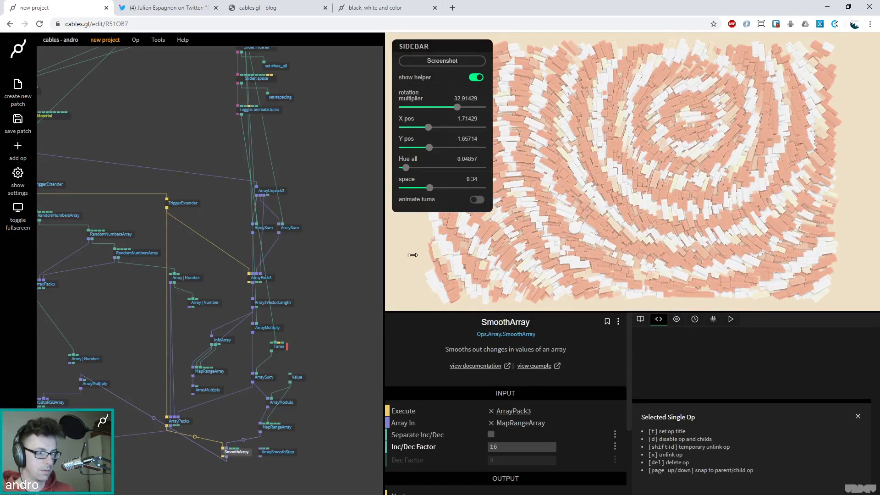
click(501, 450)
text(64)
click(476, 200)
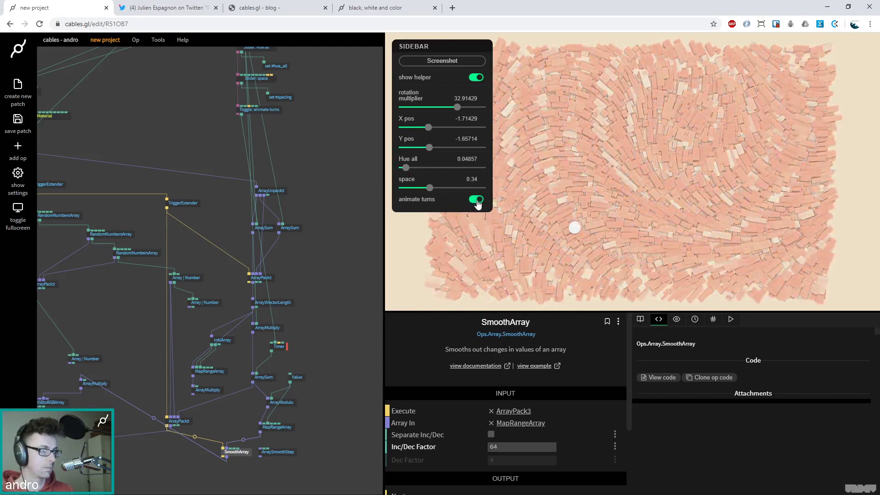
click(476, 200)
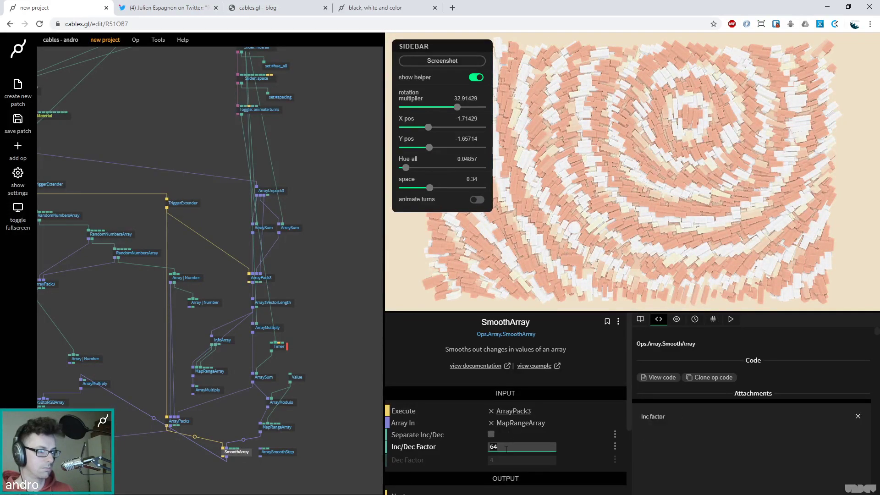
Step: Try an Inc/Dec Factor of 1 on SmoothArray with animate turns on, restore it to 16, and save the patch
text(1)
click(476, 200)
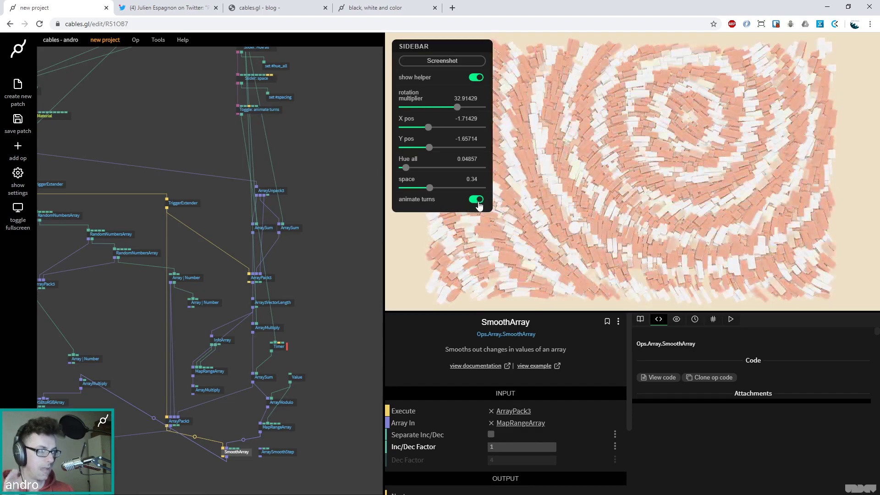
click(508, 446)
text(6)
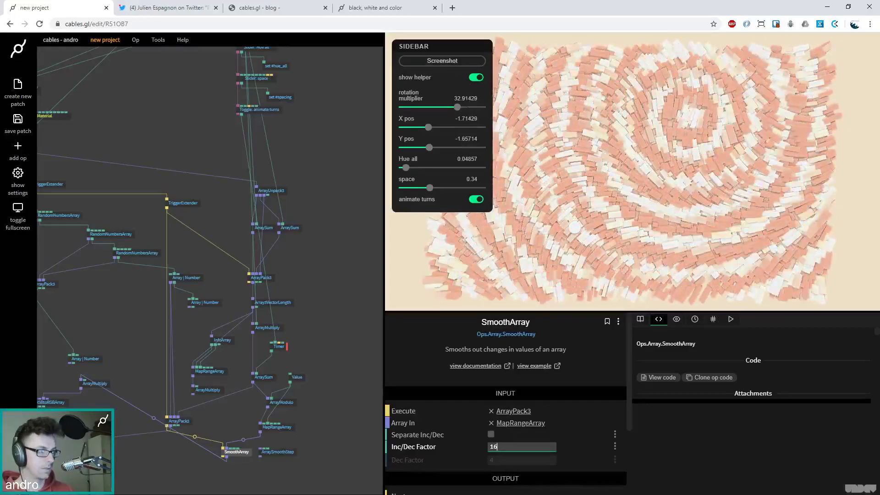
click(298, 122)
key(ctrl+s)
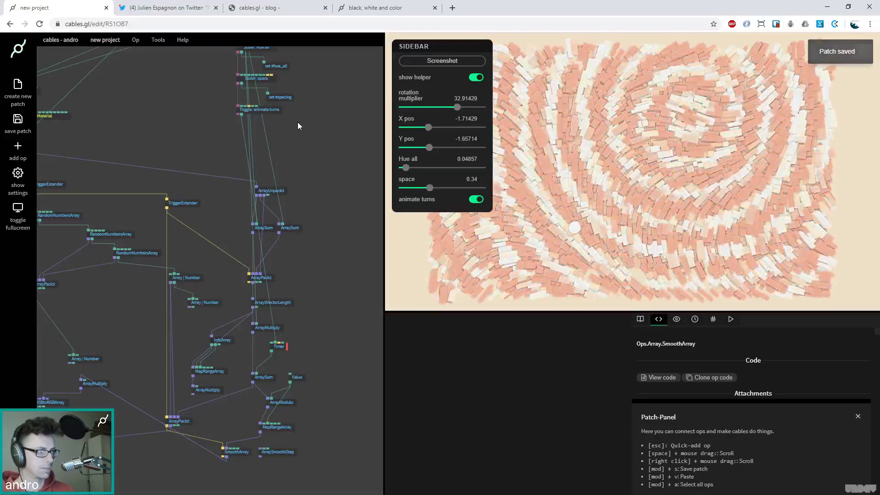
Step: Set rotation multiplier to about 4.11, X pos to about 3.66 and space to 0.5, and switch off show helper and animate turns
drag(428, 127, 445, 117)
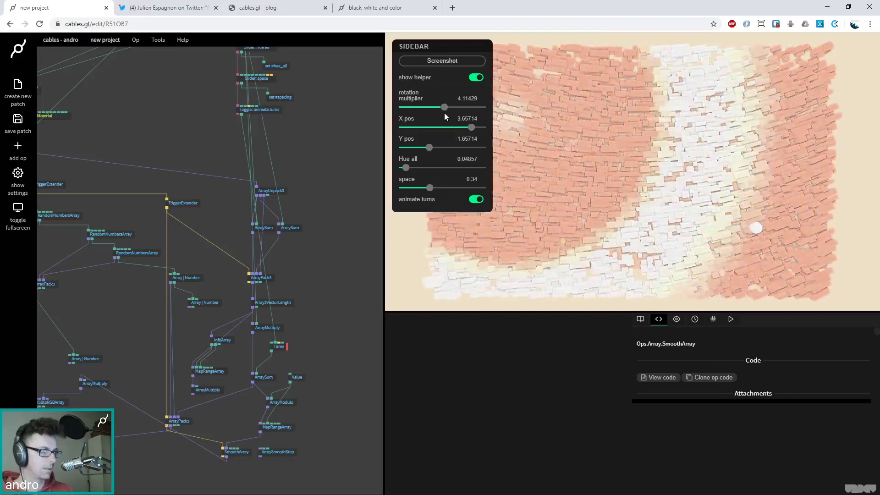
click(476, 200)
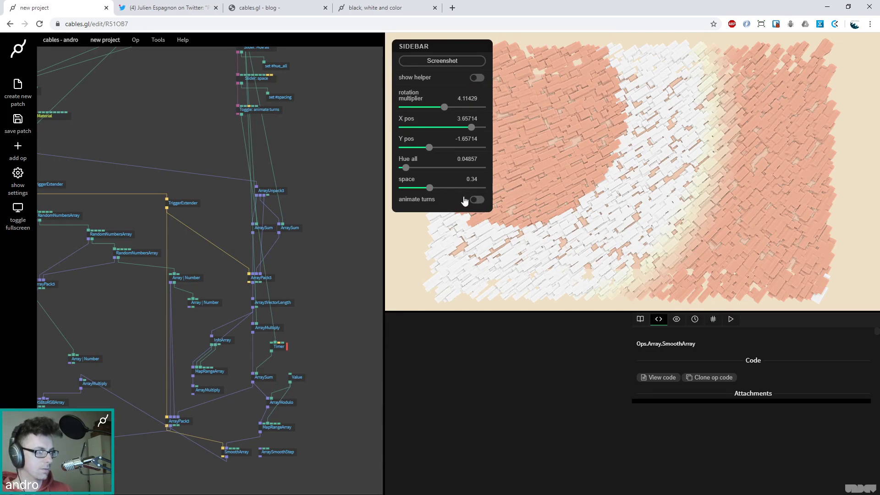
mouse_move(431, 191)
mouse_down()
mouse_move(472, 193)
mouse_move(445, 200)
mouse_up()
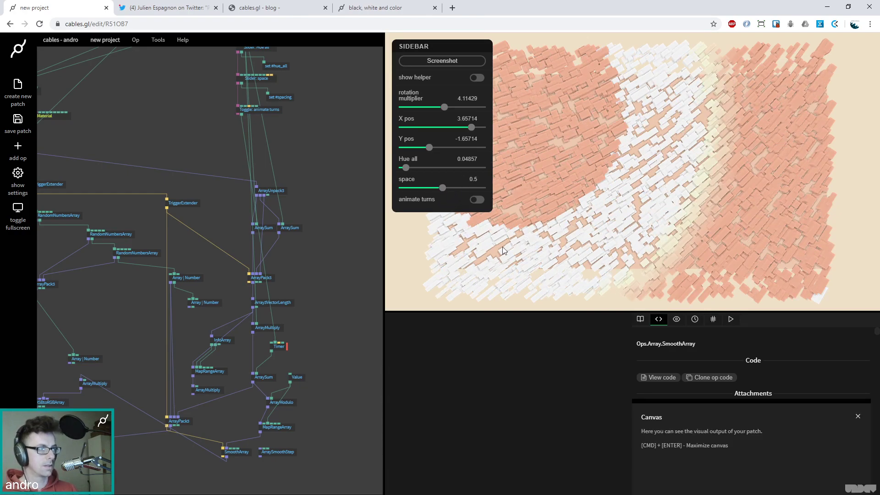
Step: Set the Rectangle op's Width to 11.9 and Height to 7.47, and save the patch
scroll(151, 158, left, 10)
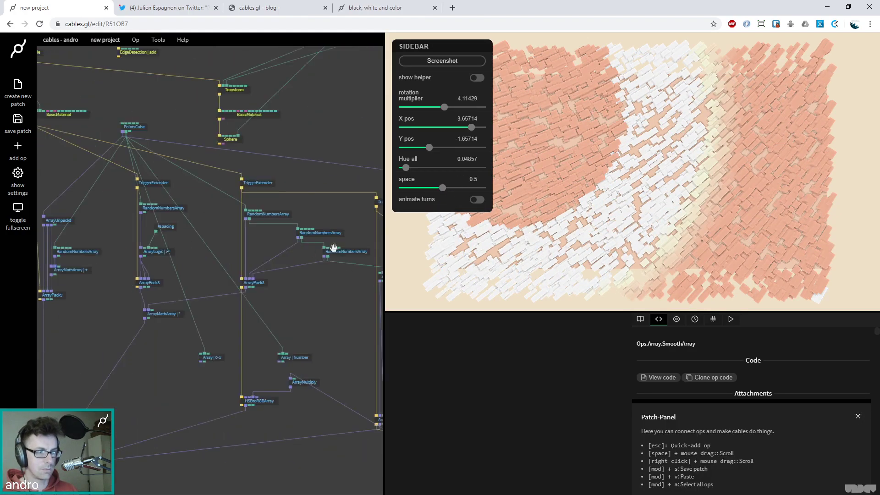
scroll(221, 268, left, 2)
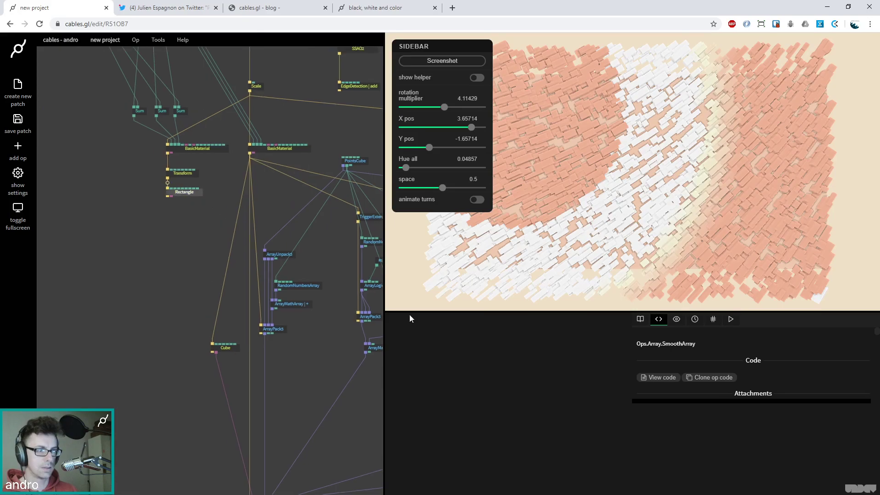
drag(513, 438, 555, 450)
mouse_move(497, 440)
mouse_down()
mouse_move(515, 439)
mouse_move(500, 440)
mouse_up()
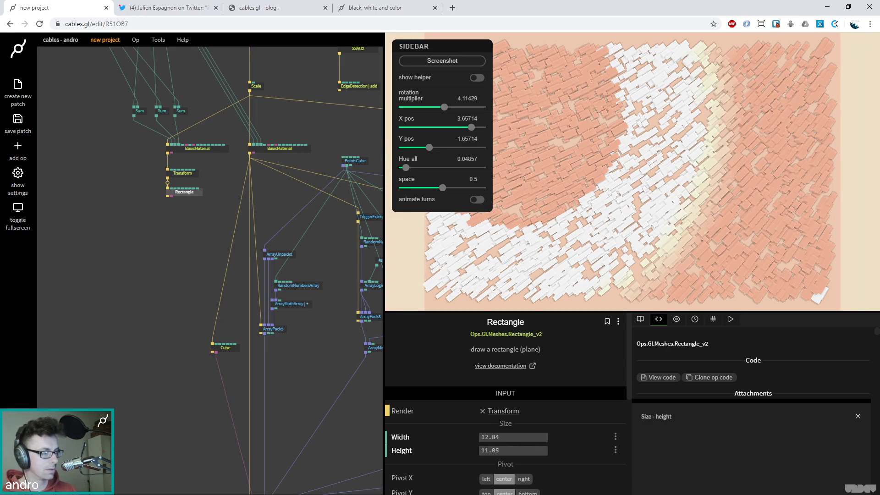
drag(514, 449, 498, 439)
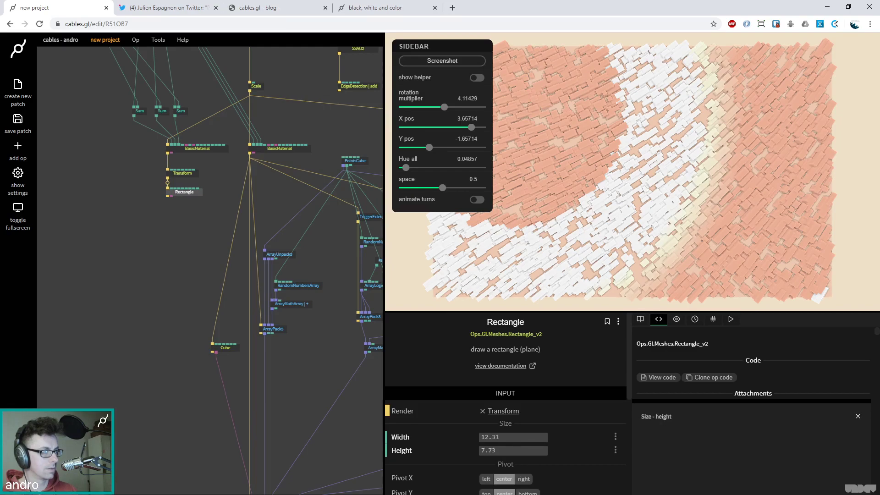
drag(504, 449, 502, 450)
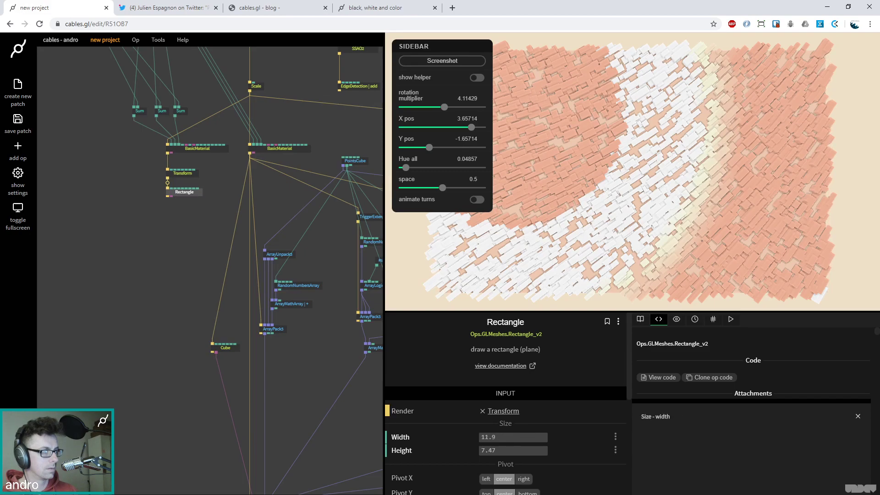
click(215, 243)
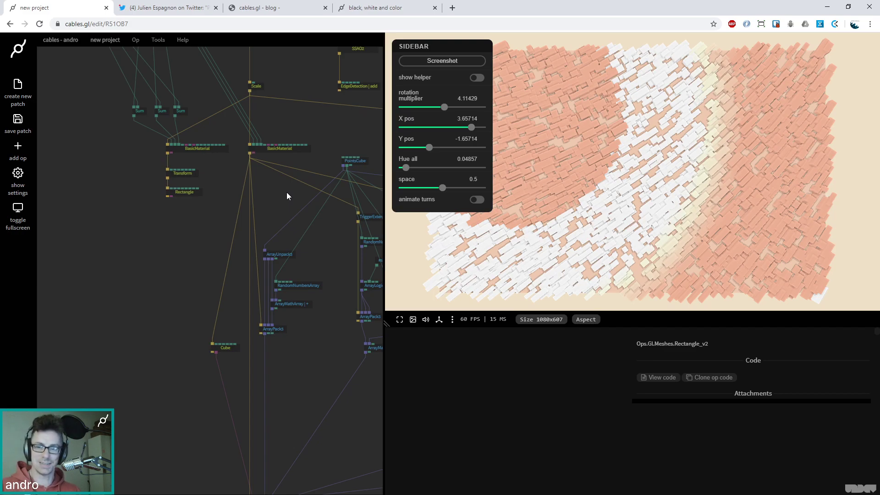
Step: Delete the unused Array | 0-1 op that hangs from PointsCube
scroll(281, 342, down, 4)
scroll(280, 341, right, 5)
drag(275, 314, 241, 352)
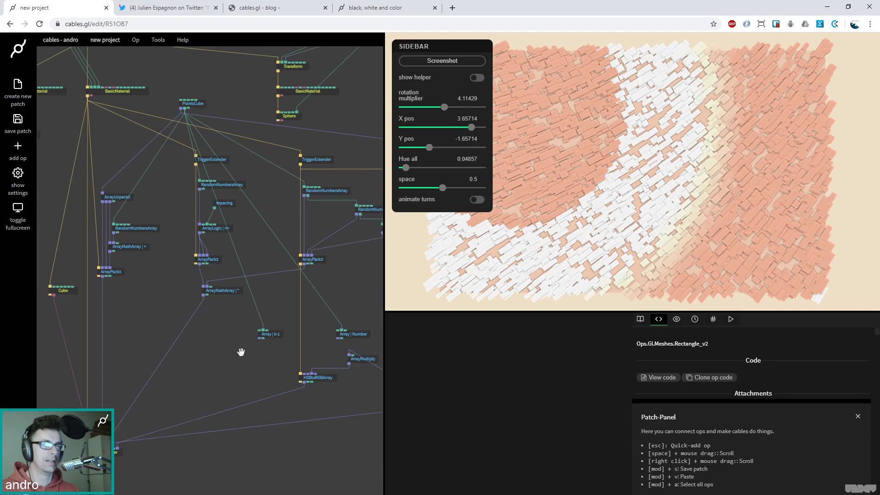
click(273, 337)
key(Delete)
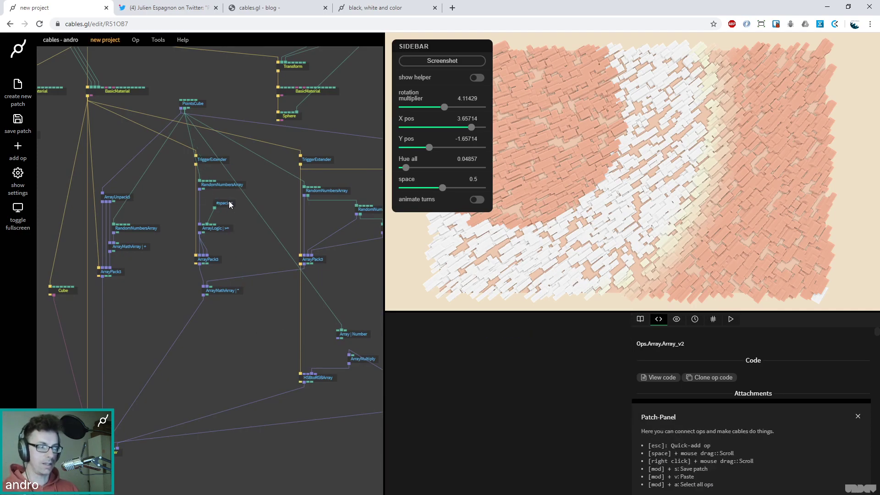
Step: Replace the RandomNumbersArray link into ArrayLogic with a link from ArrayMultiply's Result
click(225, 229)
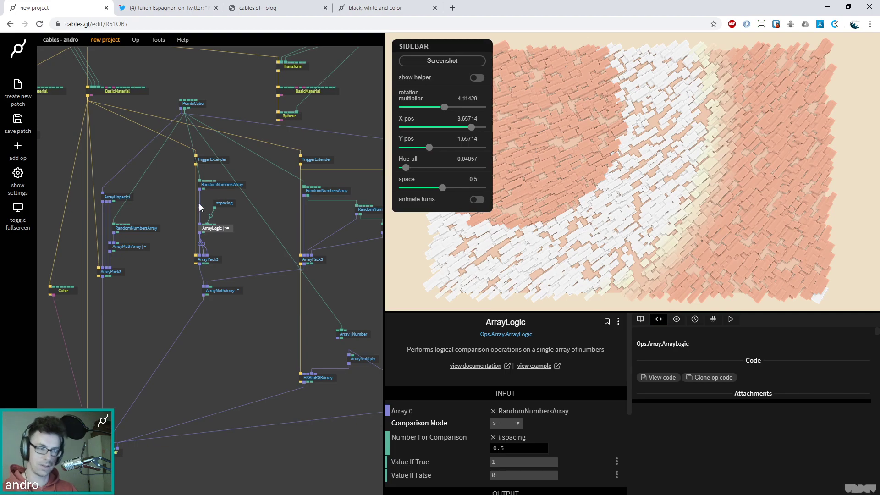
click(225, 184)
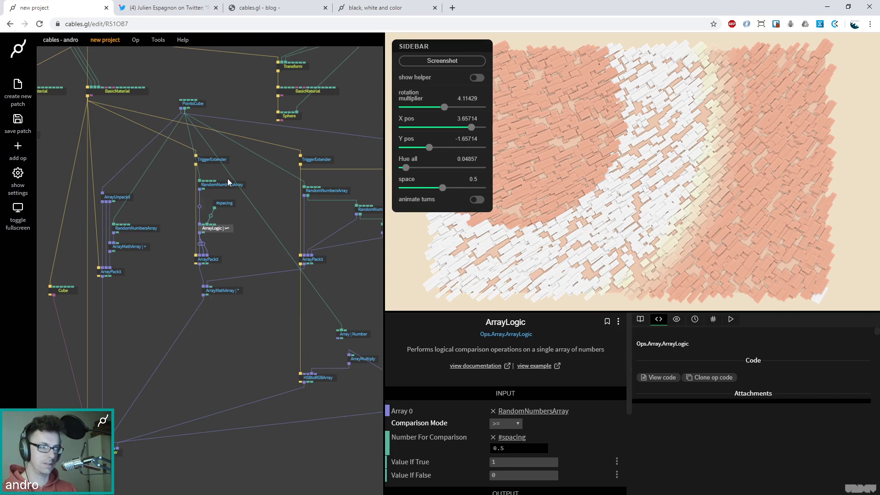
right_click(201, 209)
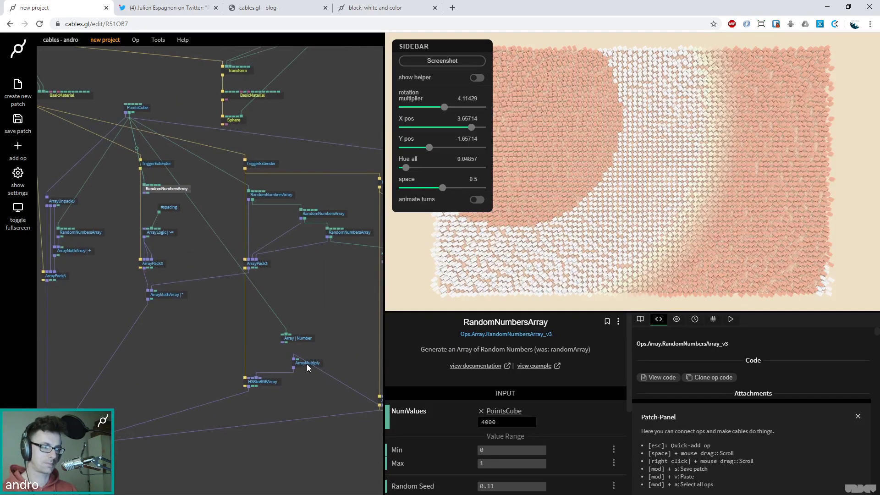
click(307, 364)
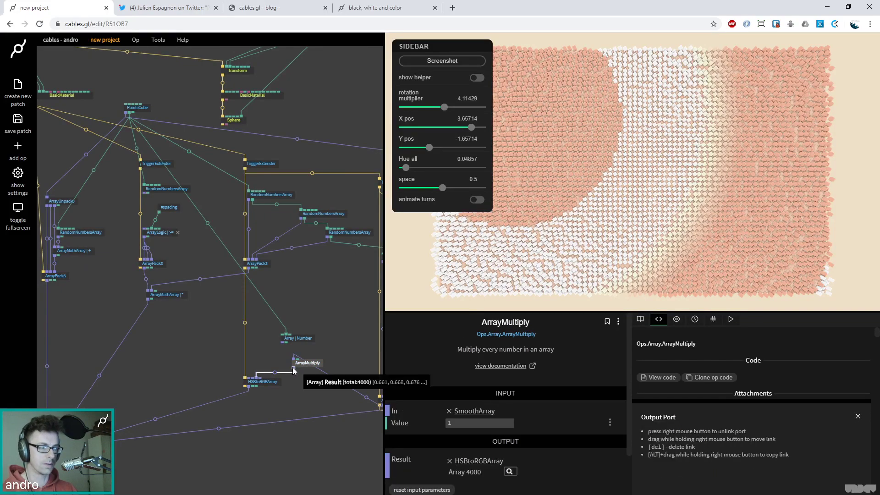
drag(294, 369, 156, 234)
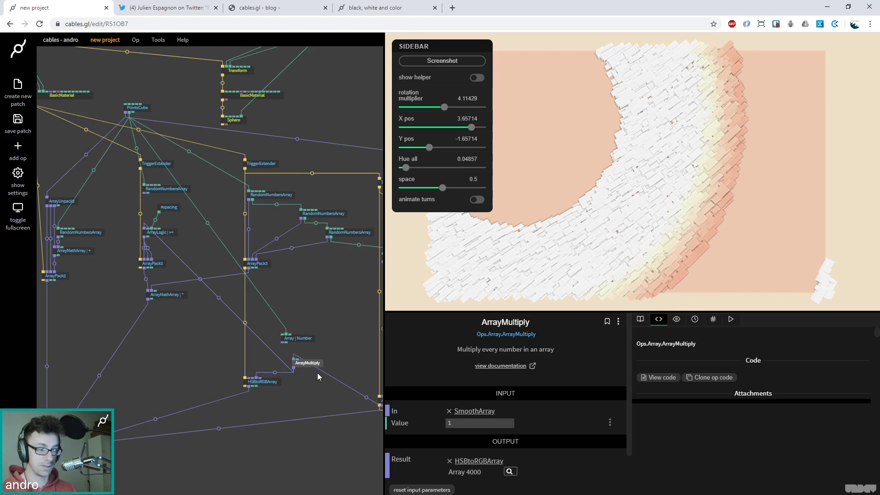
Step: Link SmoothArray directly to HSBtoRGBArray so ArrayMultiply feeds only ArrayLogic, and set ArrayMultiply's Value to 1
click(306, 365)
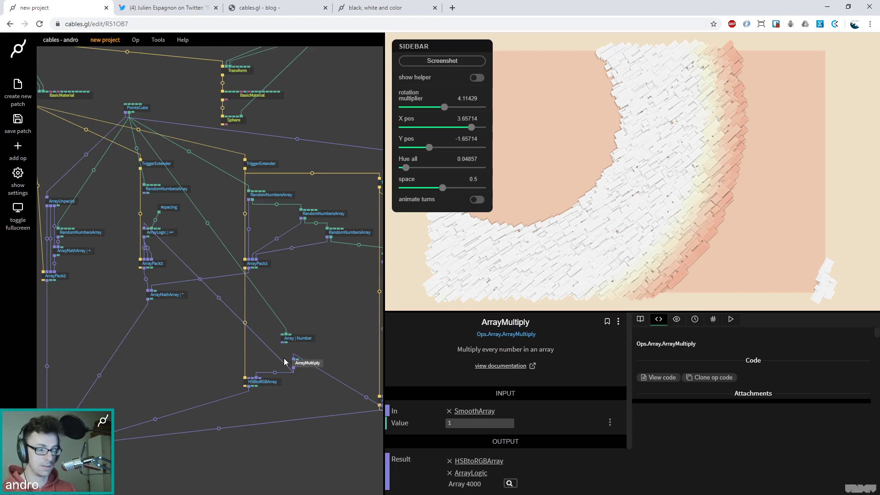
drag(307, 362, 289, 362)
click(292, 377)
click(481, 422)
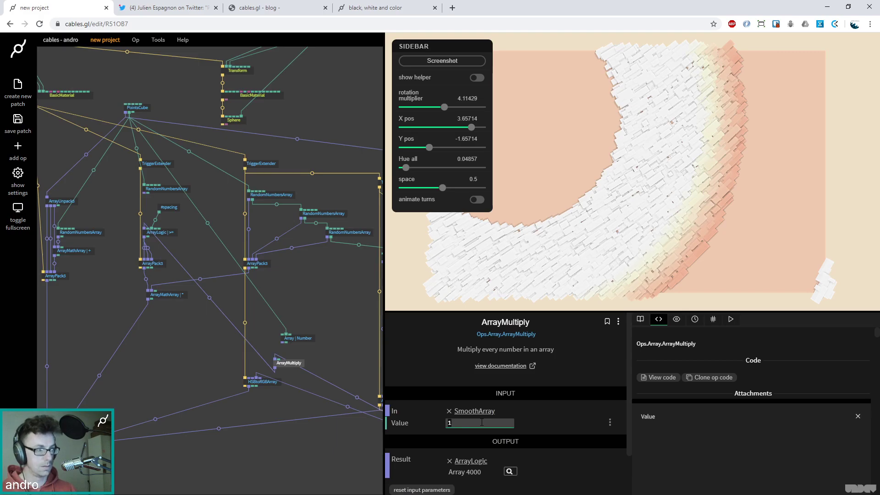
text(-1)
key(BackSpace)
text(1)
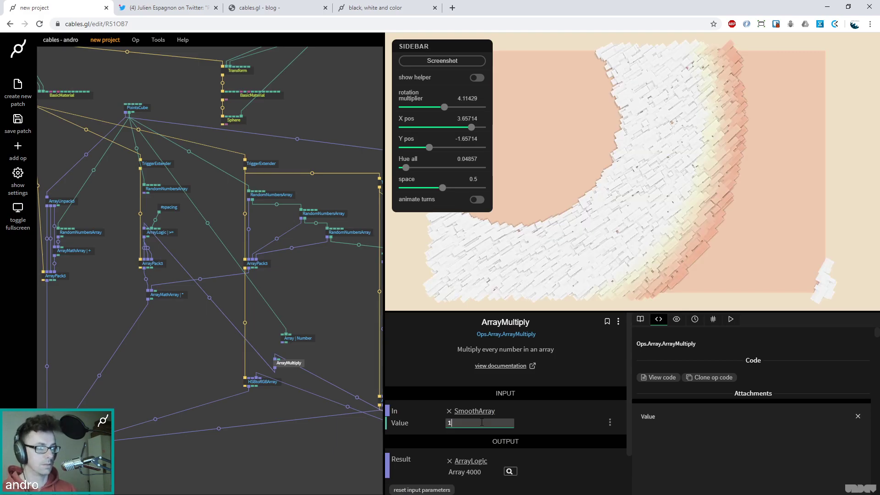
Step: Switch on animate turns and set the ArrayLogic op's Comparison Mode to >=pass
click(477, 200)
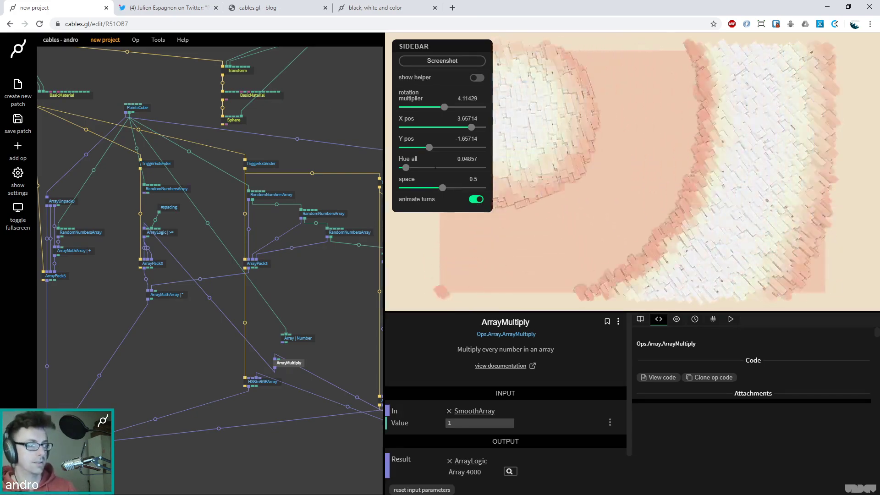
click(158, 232)
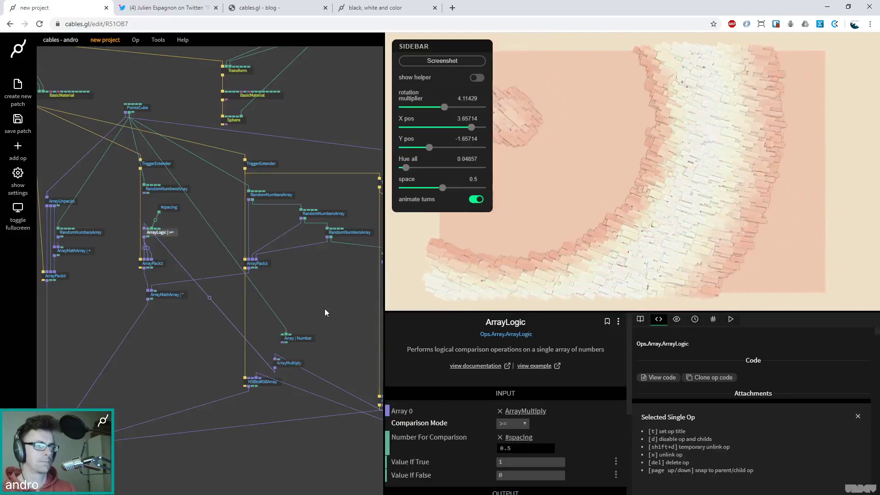
click(517, 424)
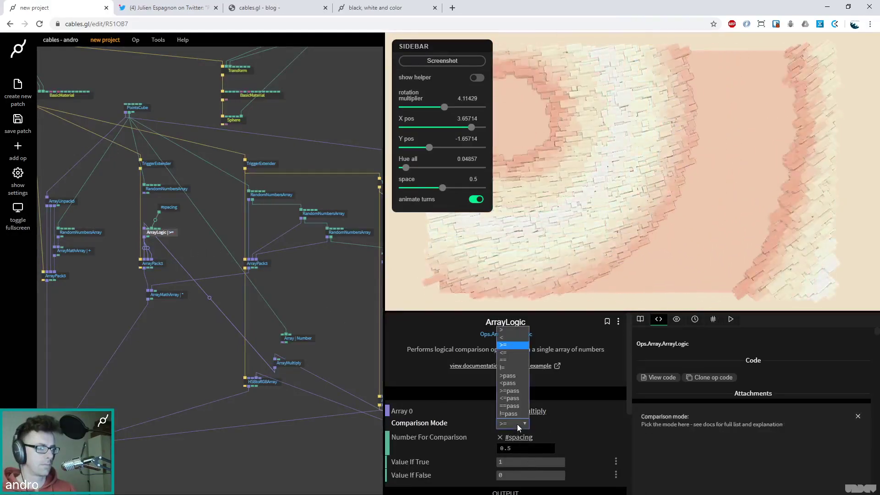
click(516, 391)
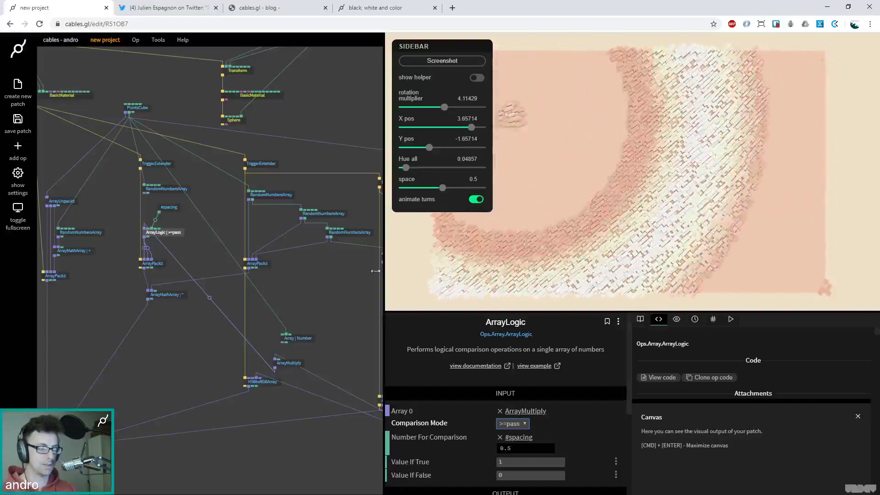
Step: Delete the ArrayMultiply op between SmoothArray and ArrayLogic
click(295, 364)
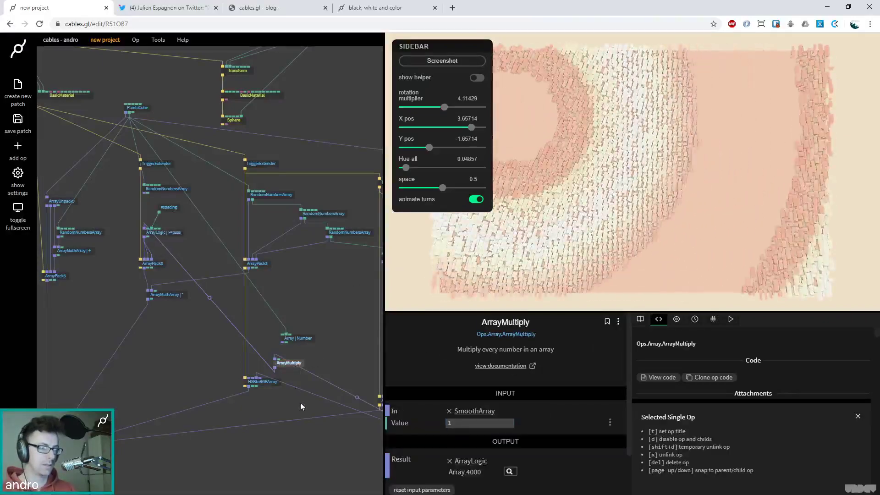
drag(303, 402, 265, 409)
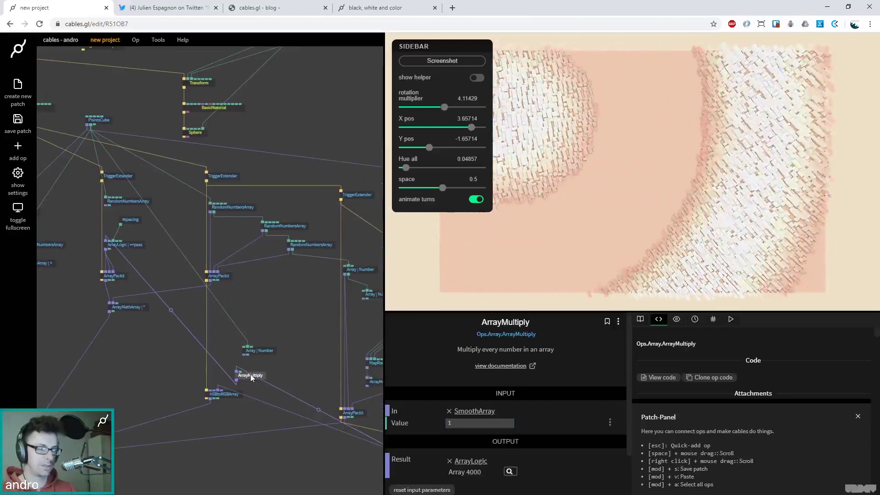
key(Delete)
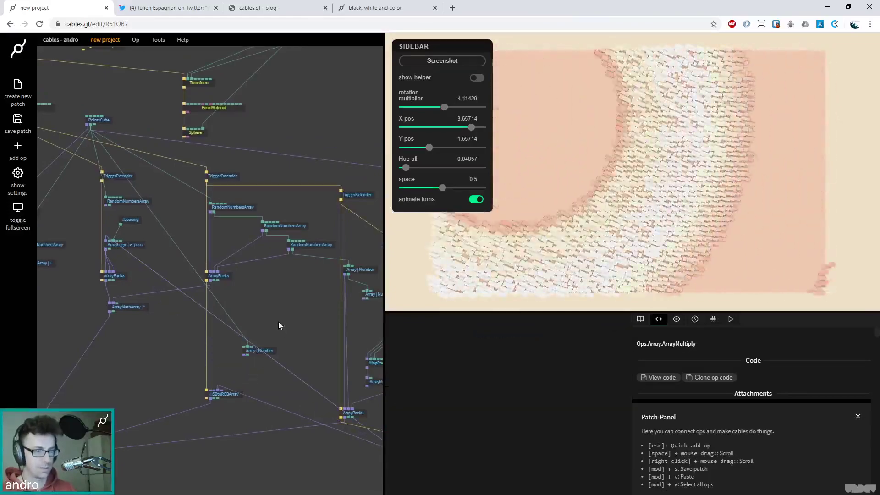
Step: Add an Array op, link its Array Length to PointsCube, and set its Default Value to 1
key(Escape)
text(array)
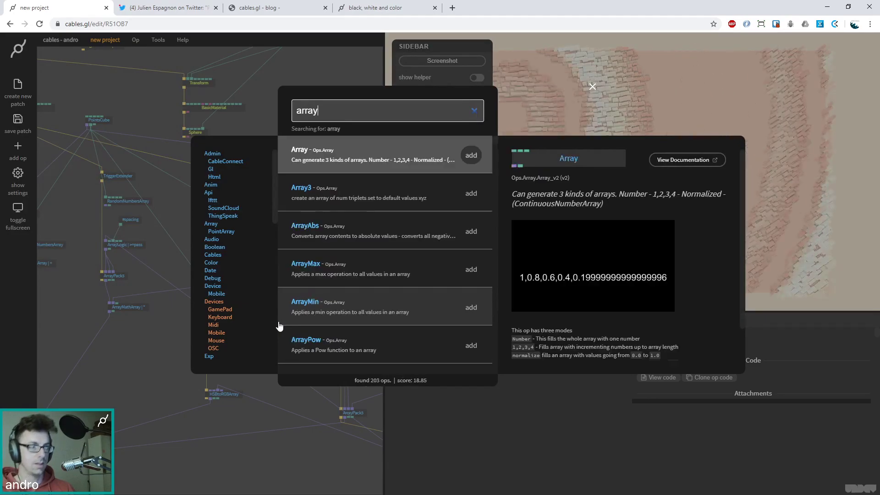
key(Return)
drag(216, 277, 286, 325)
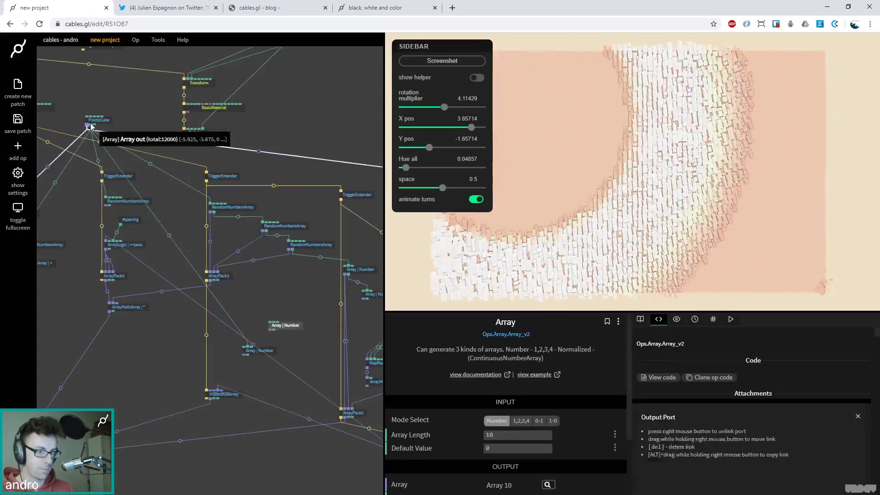
drag(94, 124, 281, 327)
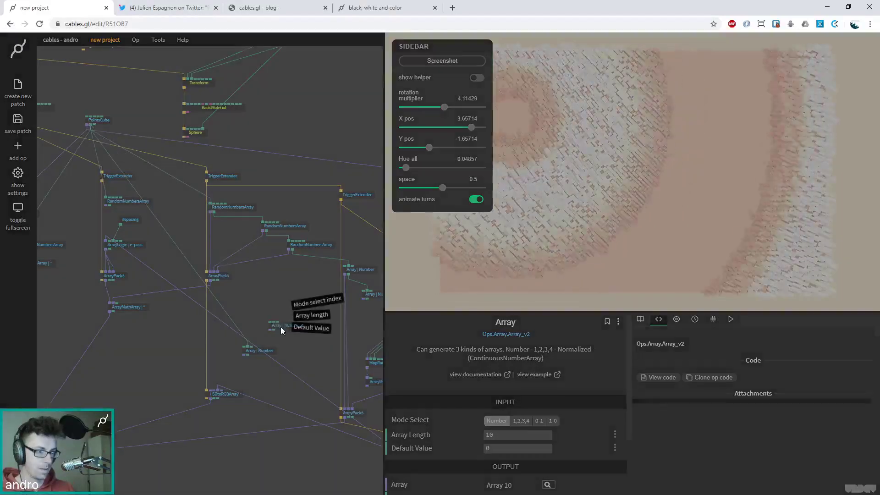
click(322, 315)
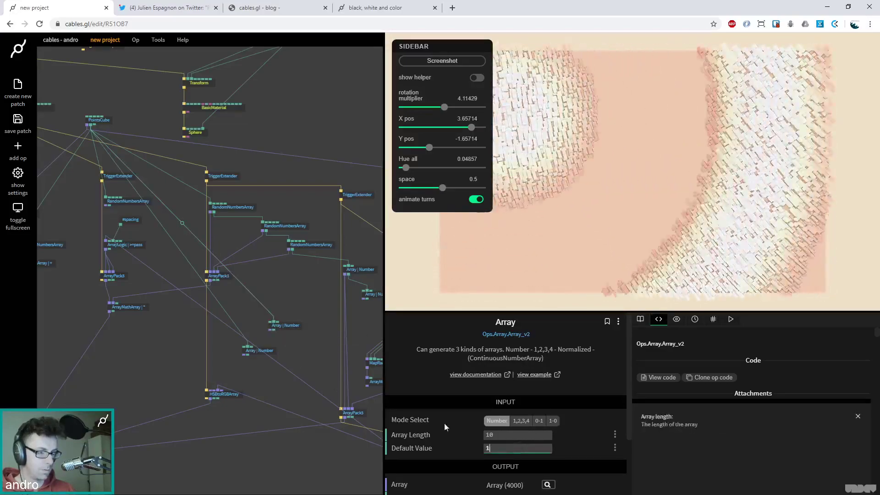
Step: Add an ArrayMathArray op after the new Array op, set its Math Function to - and link SmoothArray into Array 1
scroll(281, 420, right, 3)
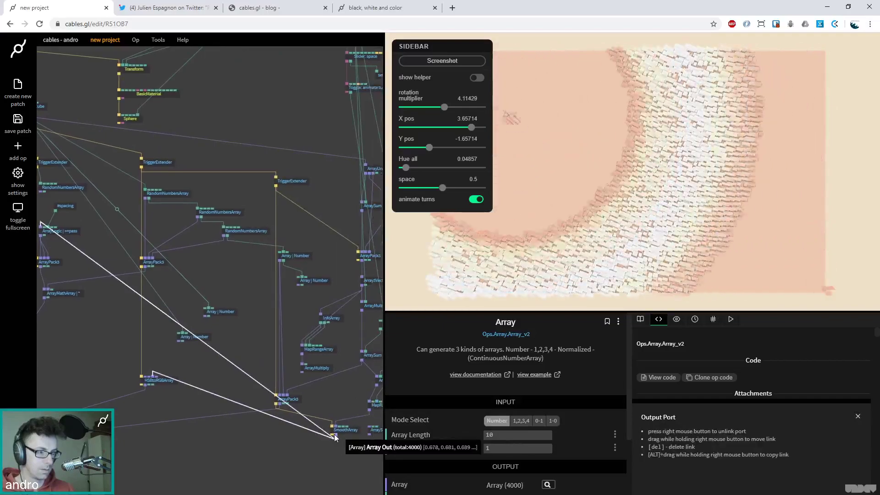
drag(336, 437, 233, 336)
text(arraymath)
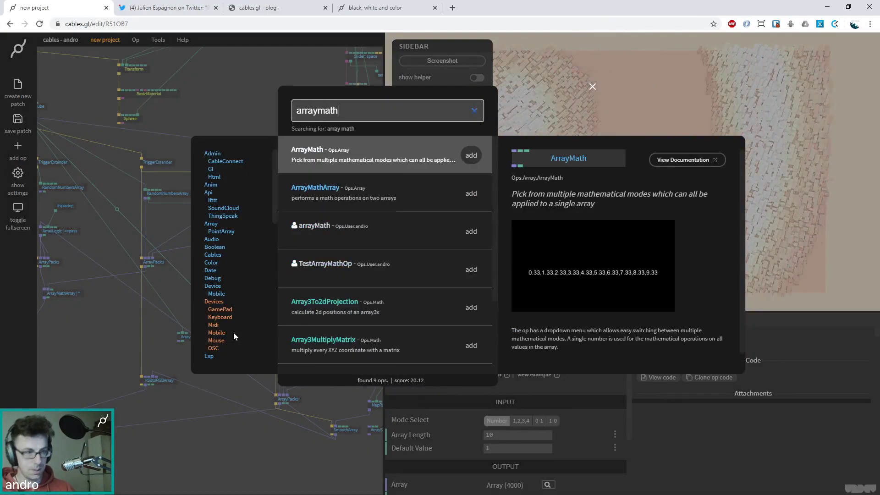
key(Escape)
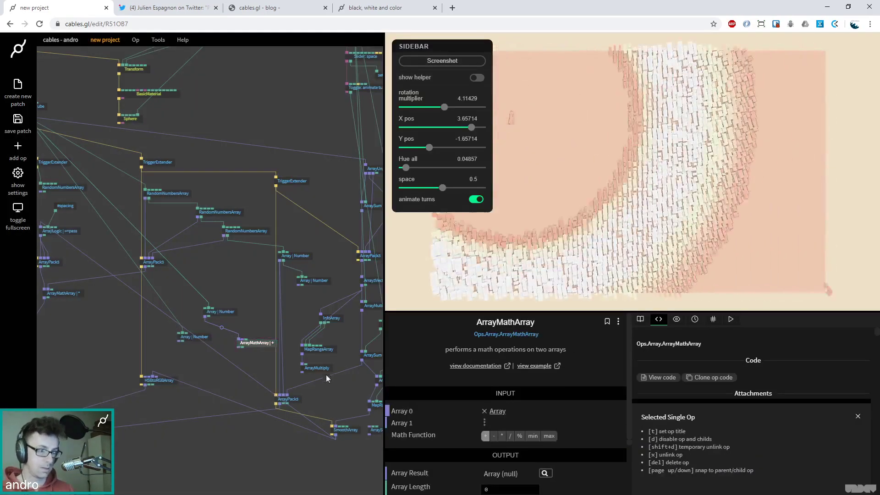
click(494, 436)
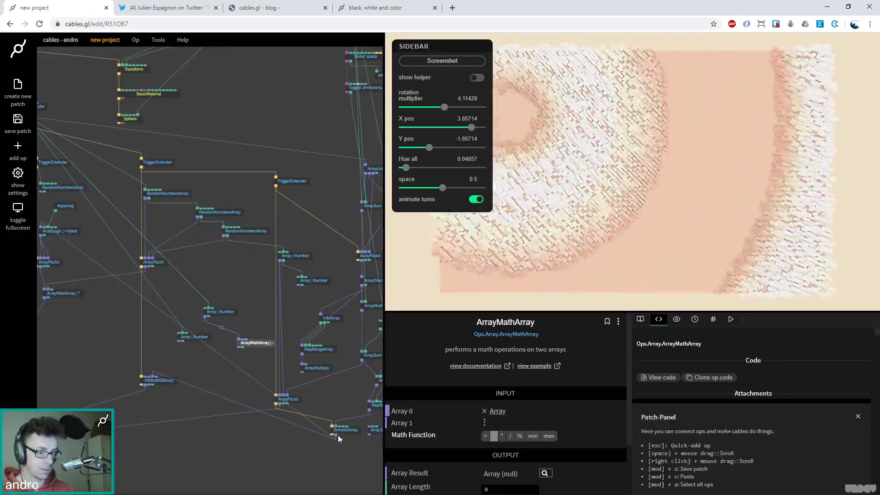
drag(336, 436, 275, 340)
drag(248, 294, 272, 311)
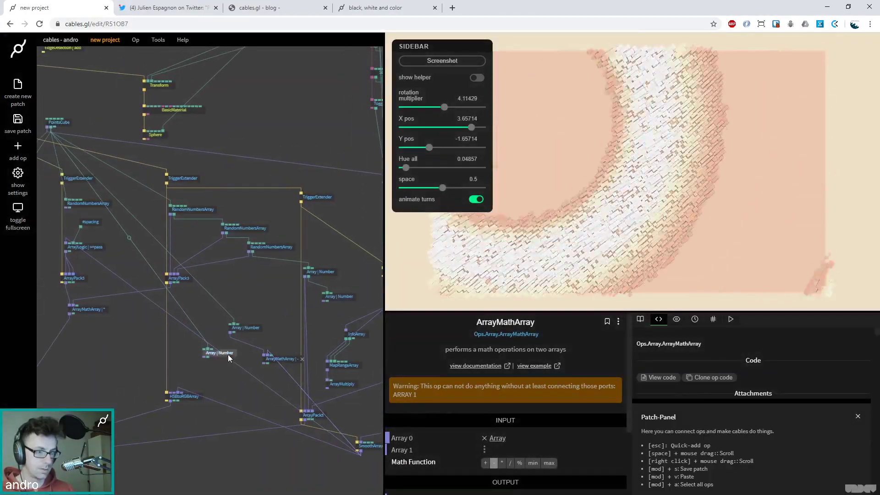
Step: Delete the unused Array op whose Default Value is 0.5, and feed ArrayMathArray's Array Result into ArrayLogic
drag(229, 354, 204, 363)
click(203, 362)
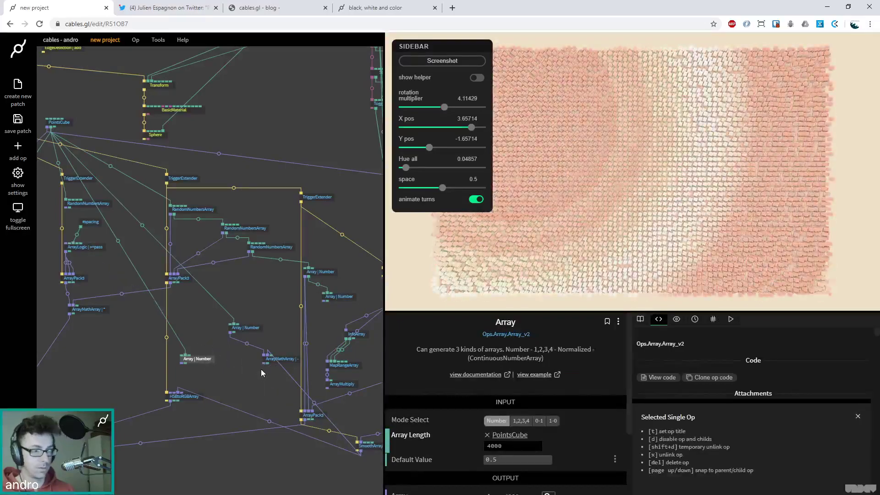
key(Delete)
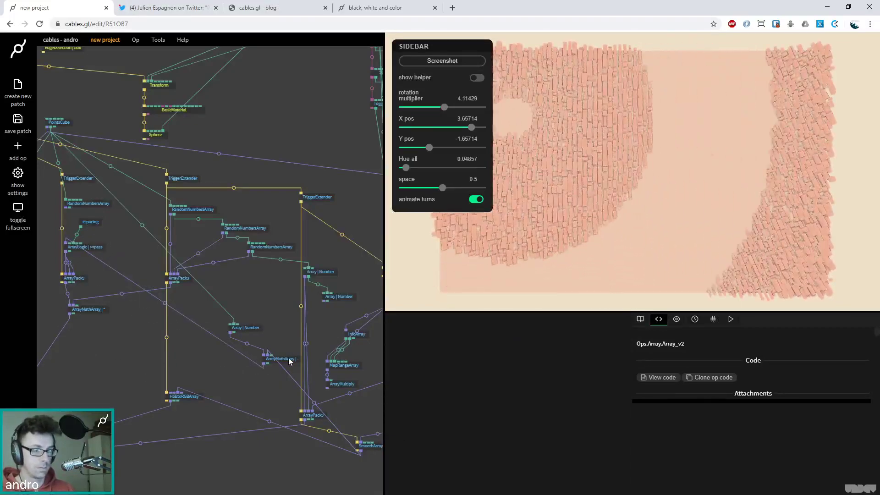
drag(276, 361, 252, 361)
click(257, 326)
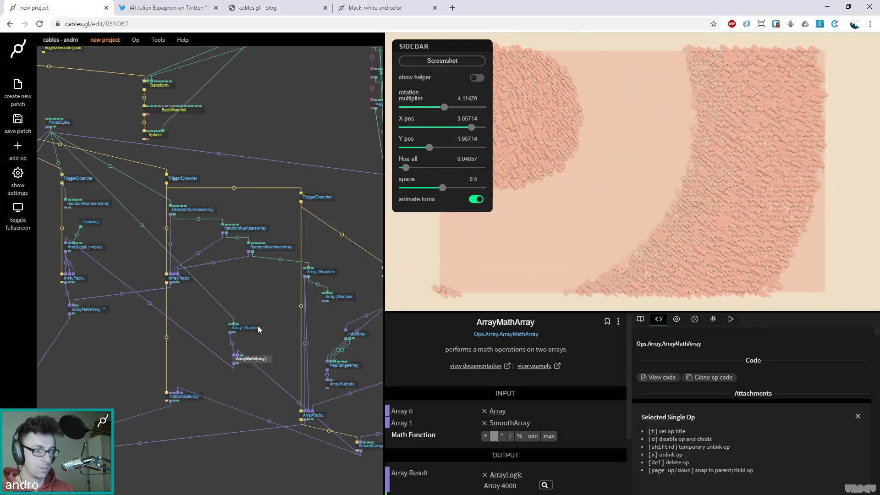
Step: Try swapping ArrayMathArray's inputs, with SmoothArray into Array 0 and Array into Array 1, and set the Math Function to +
click(259, 362)
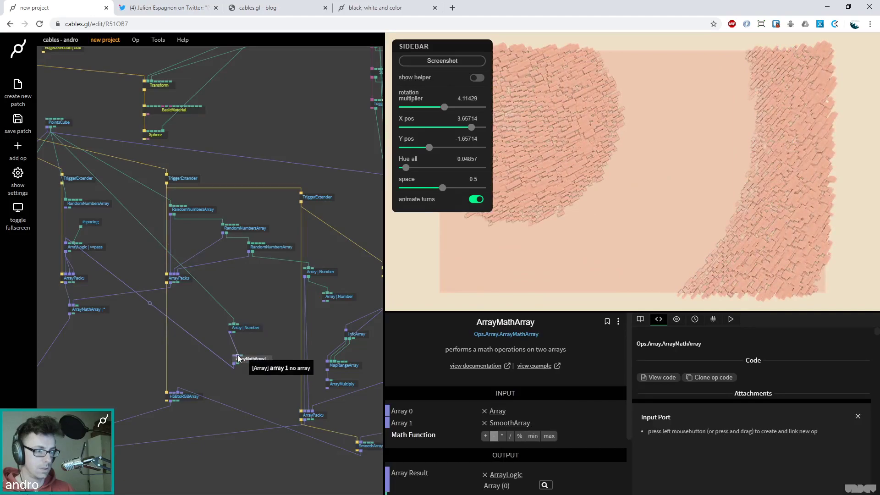
drag(361, 453, 248, 360)
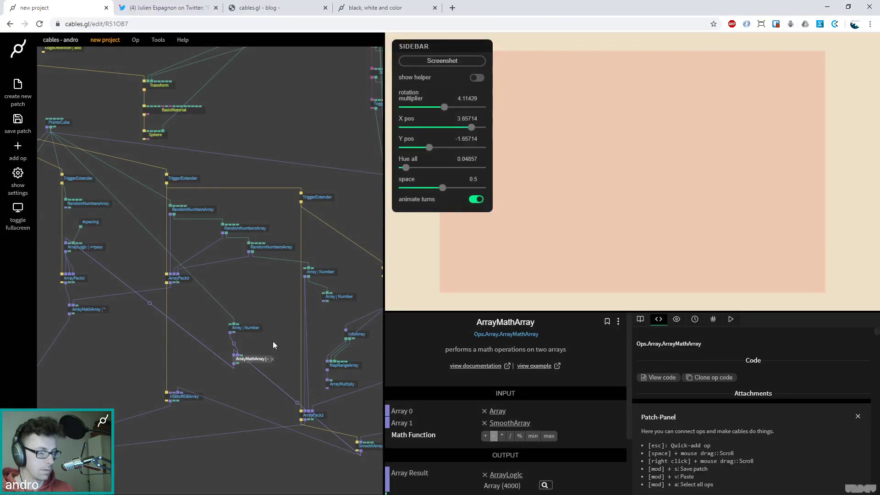
click(248, 359)
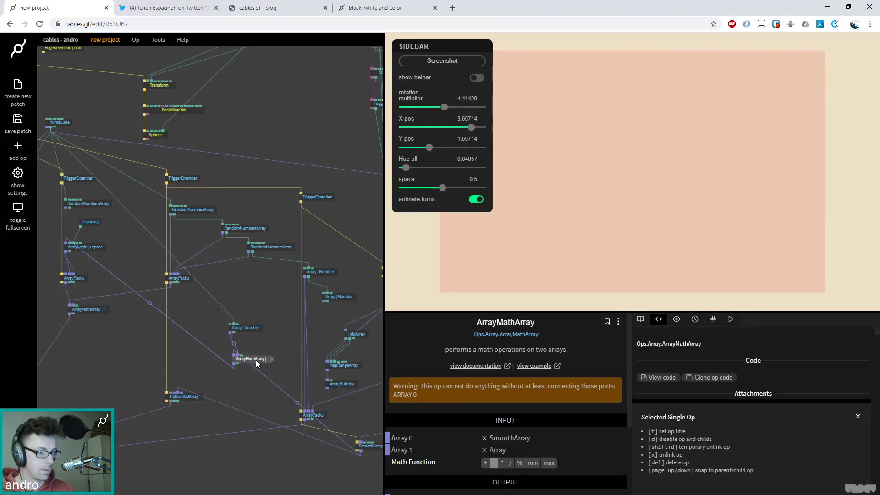
click(249, 360)
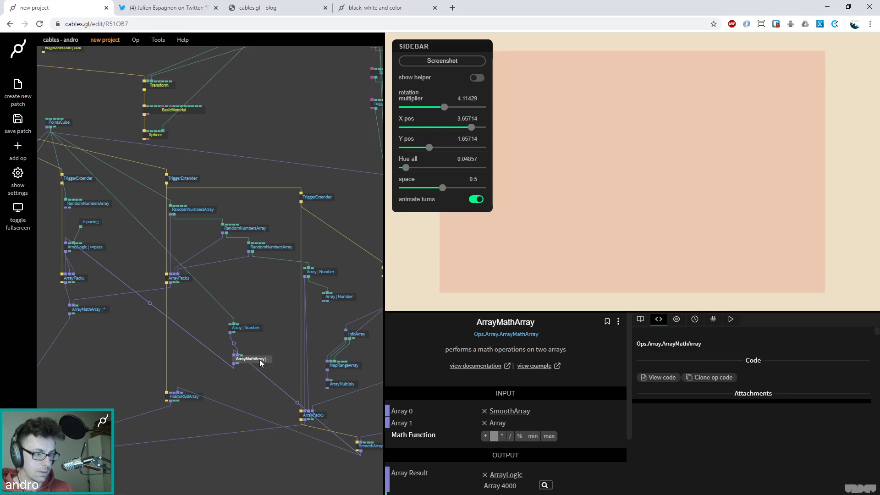
click(484, 435)
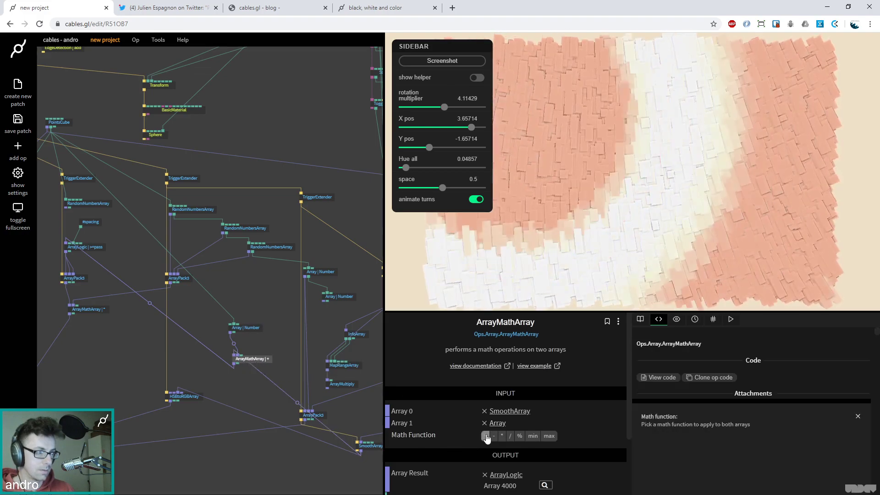
Step: Link Array into ArrayMathArray's Array 0 and SmoothArray into Array 1, and set the Math Function back to -
right_click(235, 357)
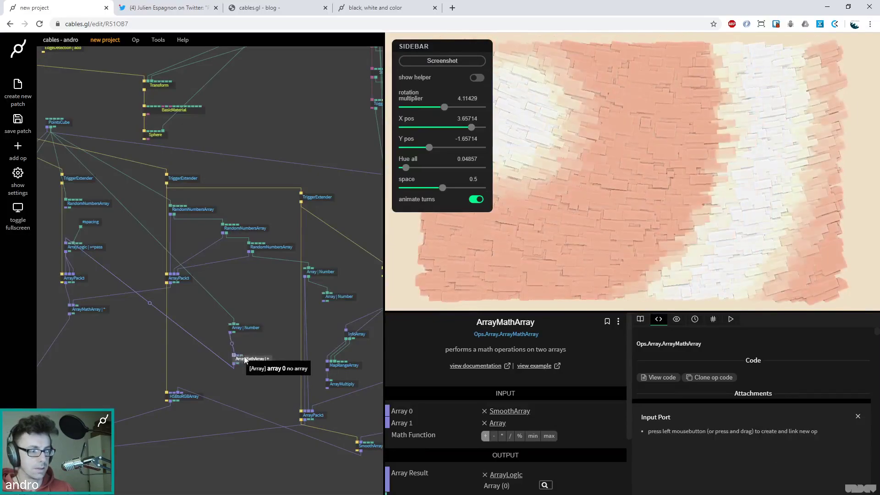
drag(246, 331, 235, 356)
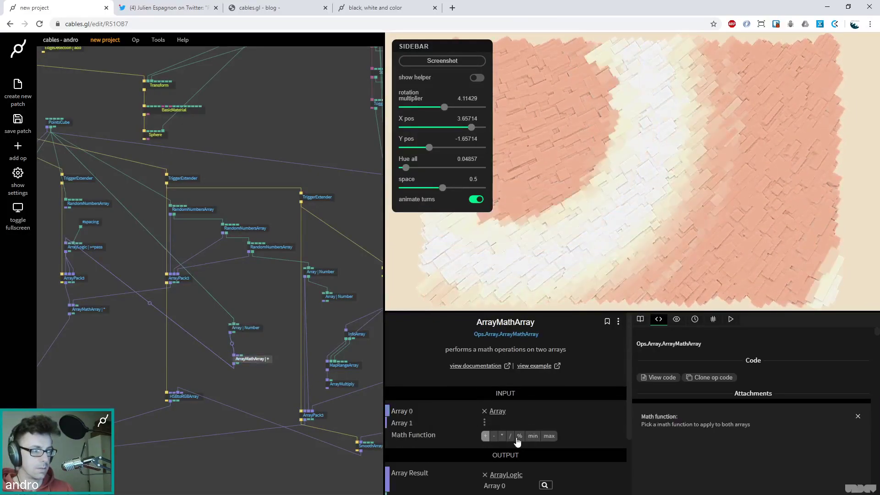
click(493, 436)
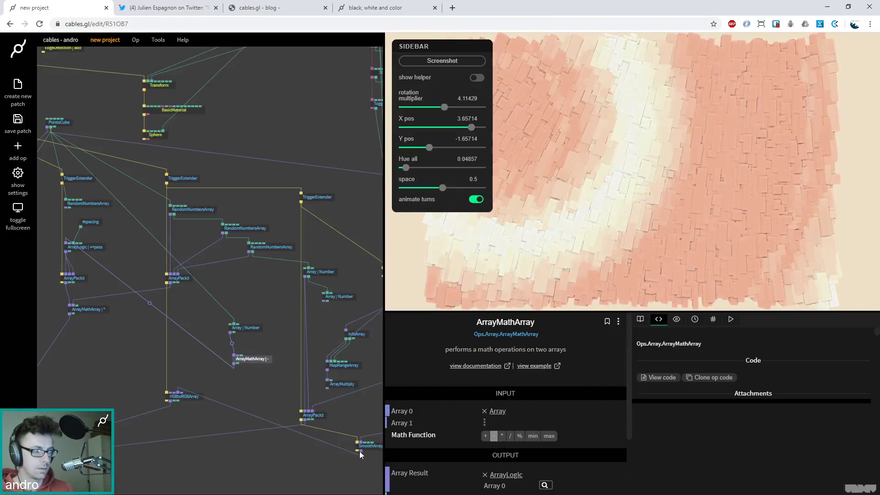
drag(362, 454, 256, 358)
click(287, 354)
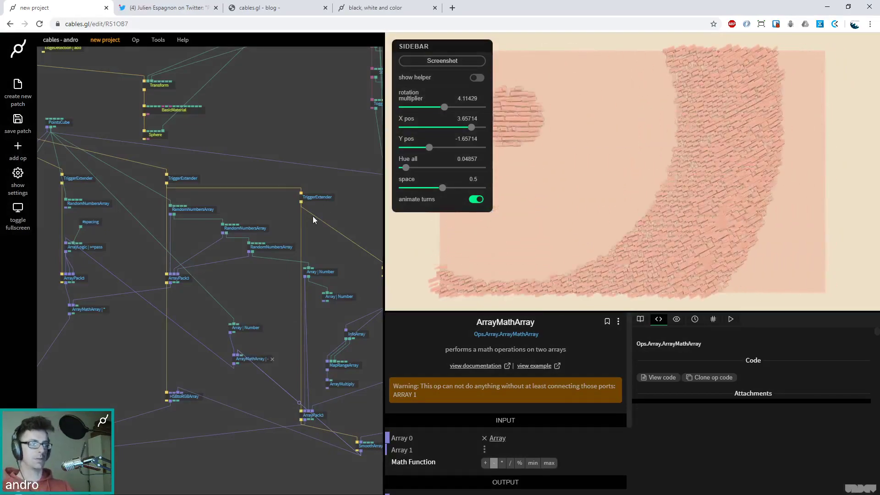
Step: With the ArrayLogic op selected, lower the sidebar's space value to 0.38 and switch off animate turns
click(90, 255)
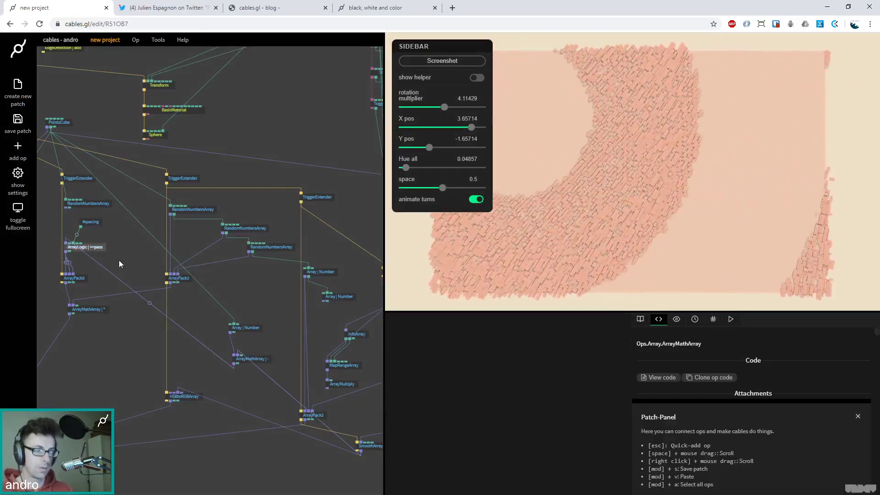
click(101, 249)
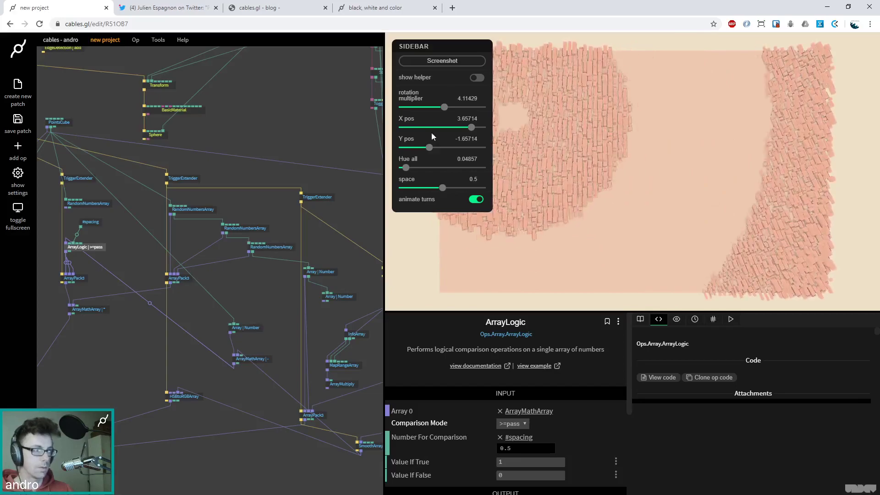
mouse_move(442, 191)
mouse_down()
mouse_move(422, 194)
mouse_move(434, 191)
mouse_up()
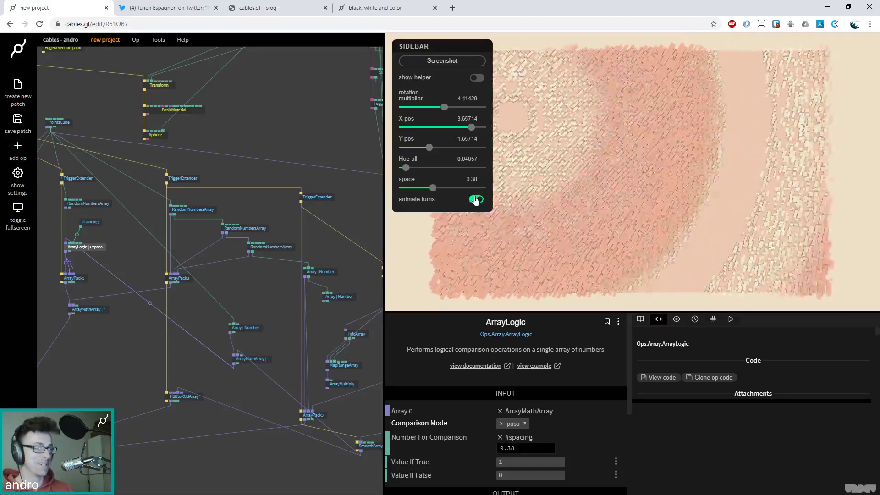
click(476, 199)
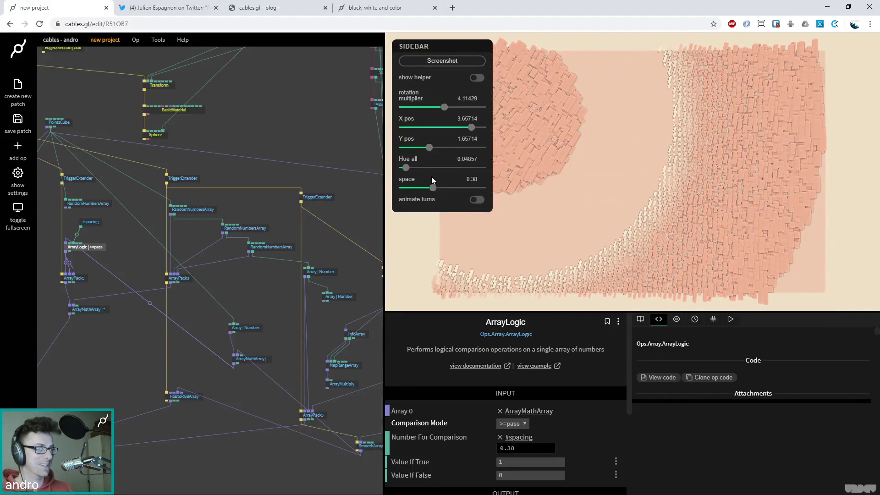
Step: Set ArrayLogic's Comparison Mode to >=, switch on animate turns and set the sidebar's space value to 0.34571
drag(434, 188, 404, 195)
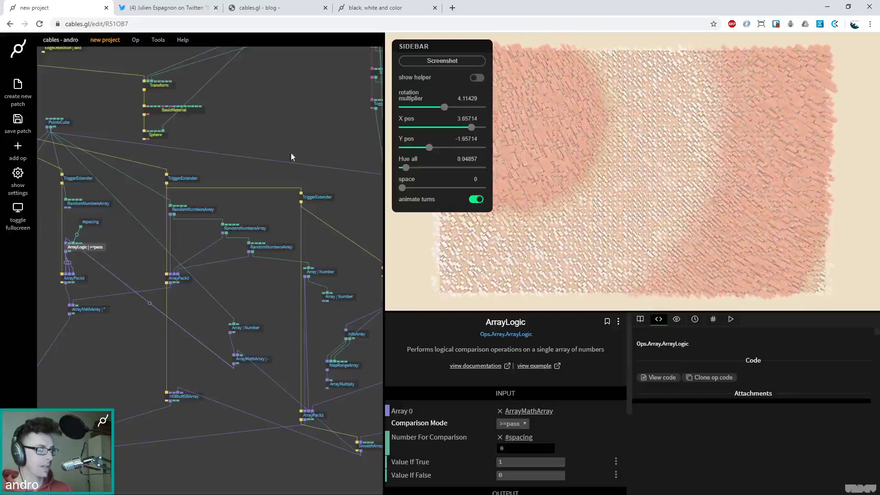
click(512, 423)
click(512, 345)
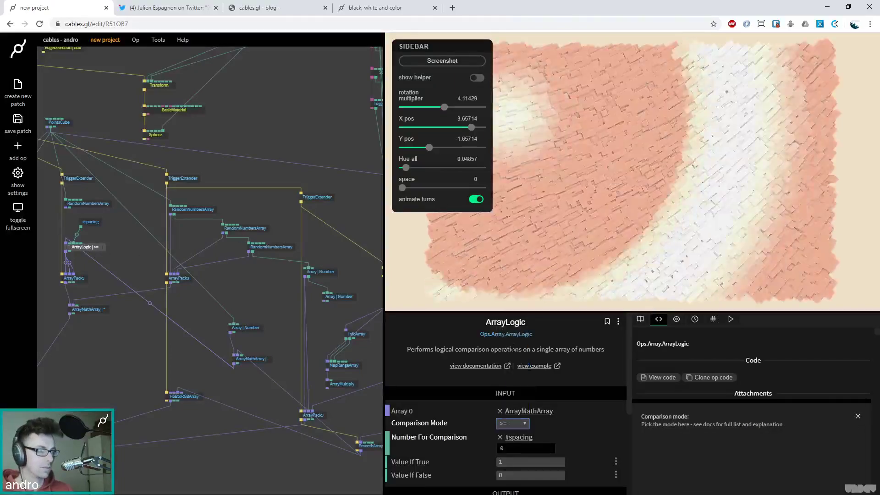
drag(404, 187, 429, 185)
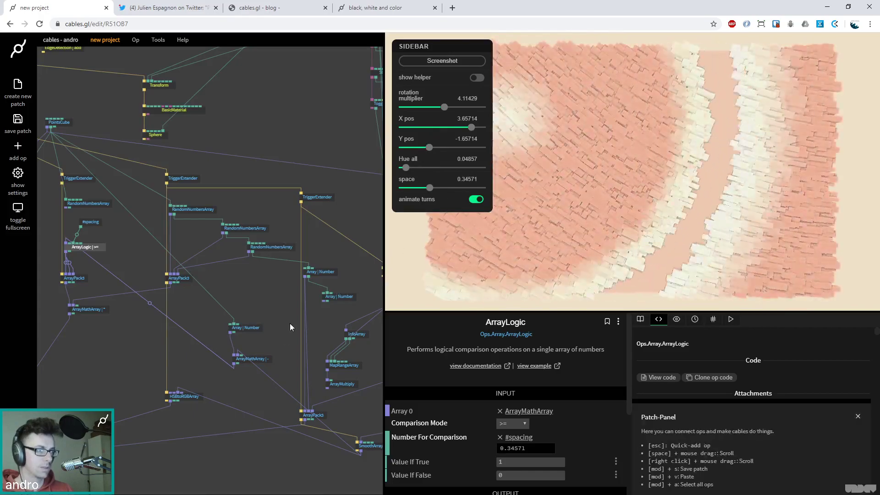
Step: Try 10 and 180 in the Value op that feeds ArrayModulo and MapRangeArray, and settle on 45
scroll(209, 260, down, 5)
scroll(209, 260, right, 5)
click(307, 256)
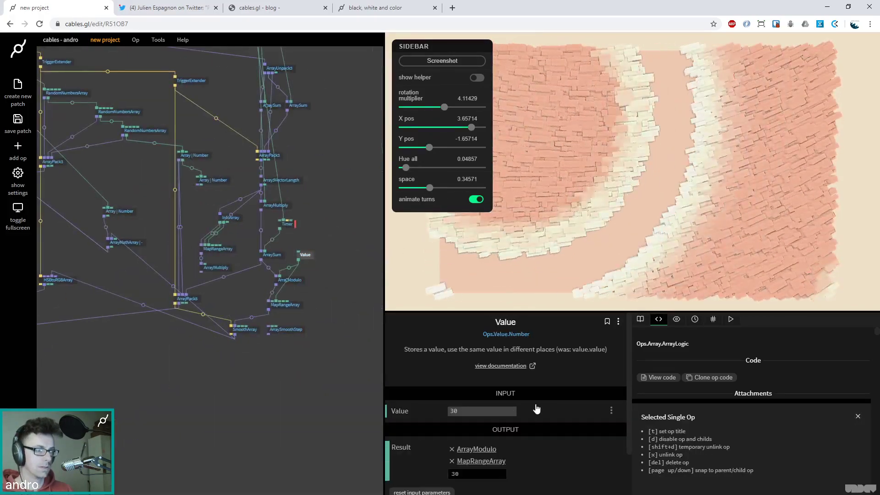
text(1)
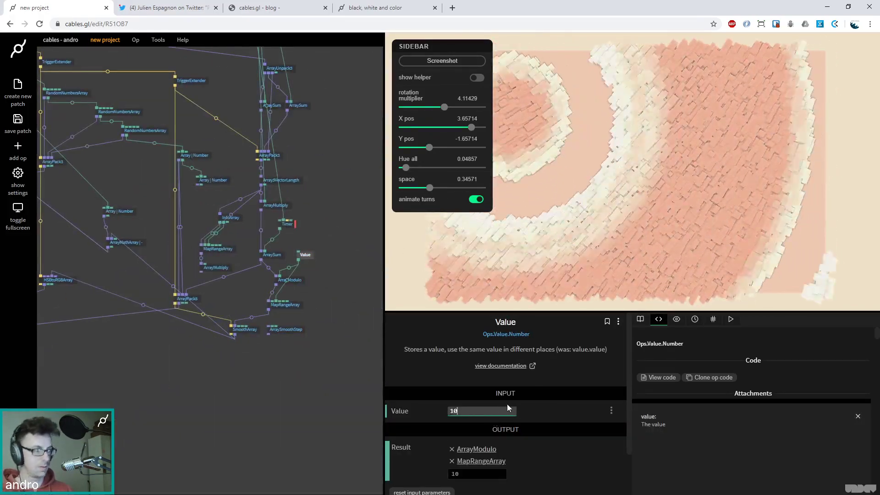
text(8)
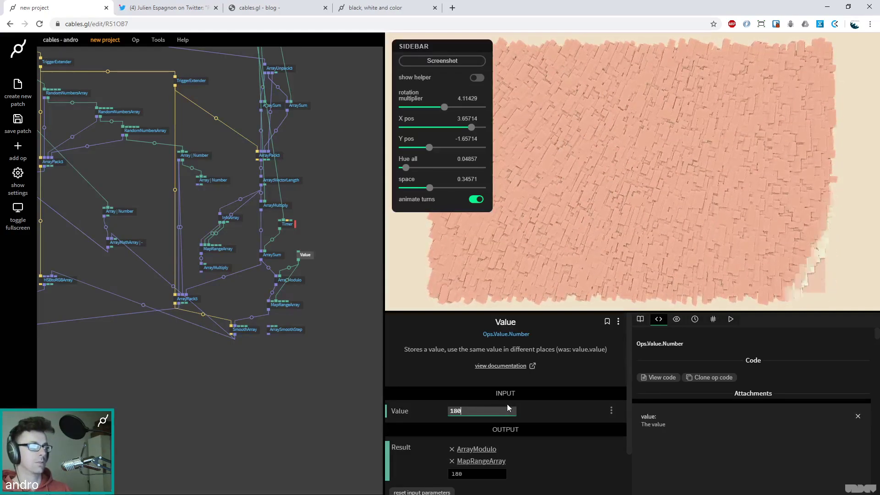
key(BackSpace)
key(BackSpace)
key(BackSpace)
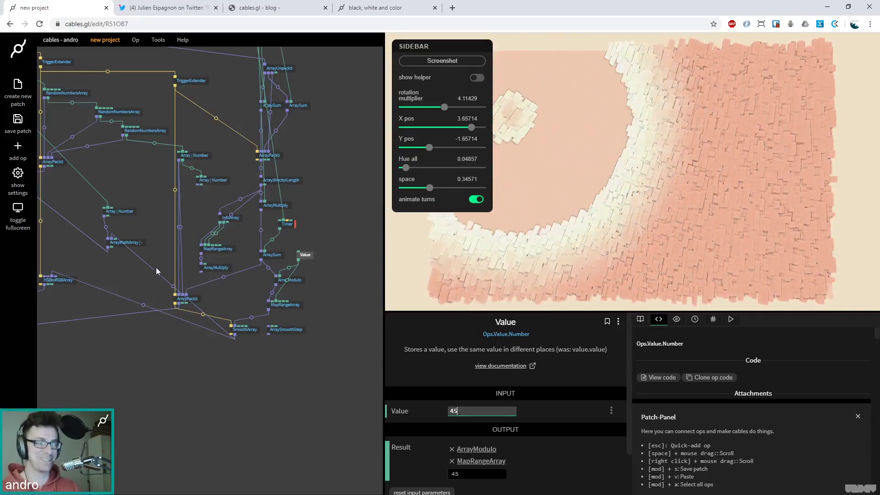
Step: Delete the subtracting ArrayMathArray and the Array op above it, and feed RandomNumbersArray into ArrayLogic
scroll(159, 269, left, 5)
scroll(159, 270, up, 2)
click(255, 276)
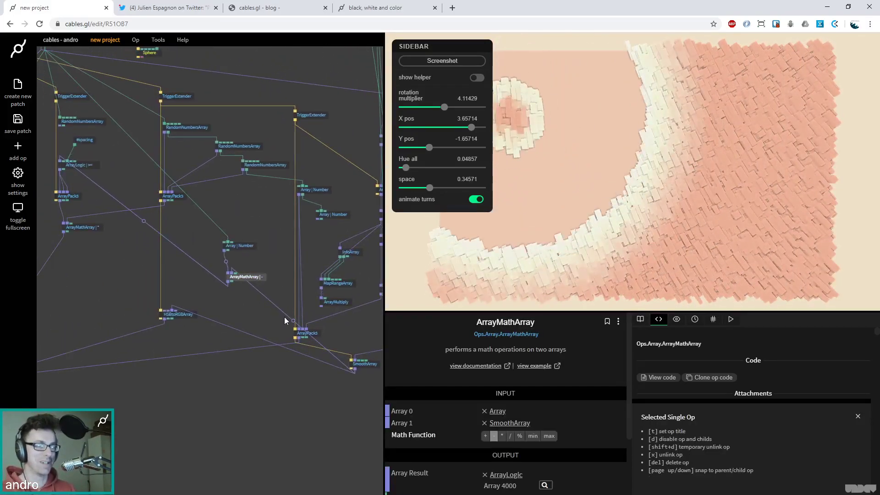
key(Delete)
click(251, 244)
key(Delete)
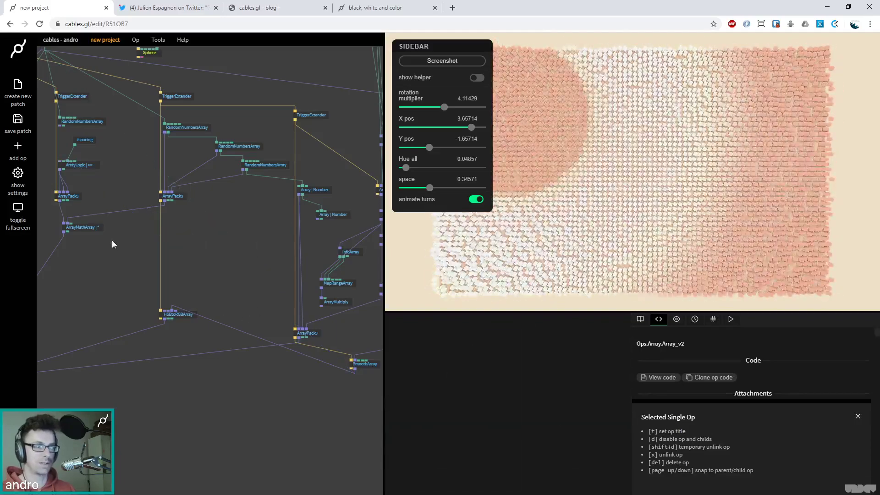
drag(75, 145, 61, 166)
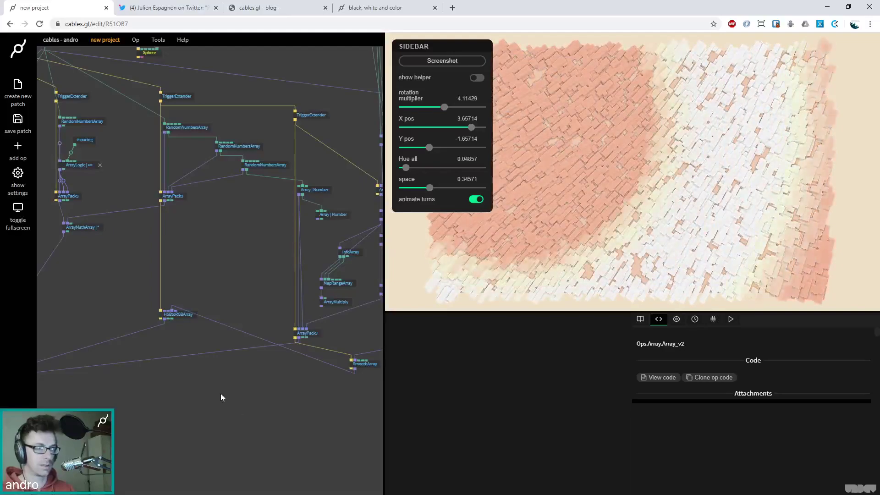
Step: Move the HSBtoRGBArray op farther down in the patch, below the level of ArrayPack3
scroll(221, 397, right, 4)
scroll(206, 417, up, 1)
drag(103, 339, 105, 408)
click(127, 316)
scroll(150, 299, right, 1)
scroll(150, 299, up, 1)
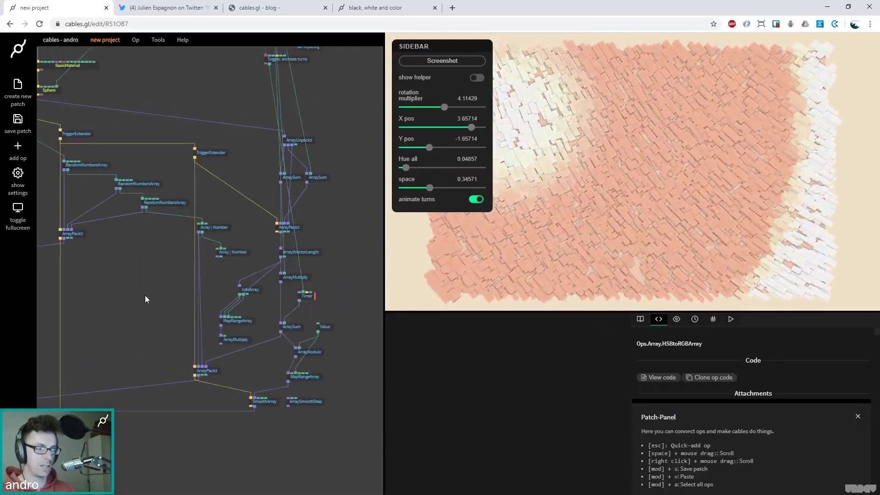
drag(264, 360, 210, 315)
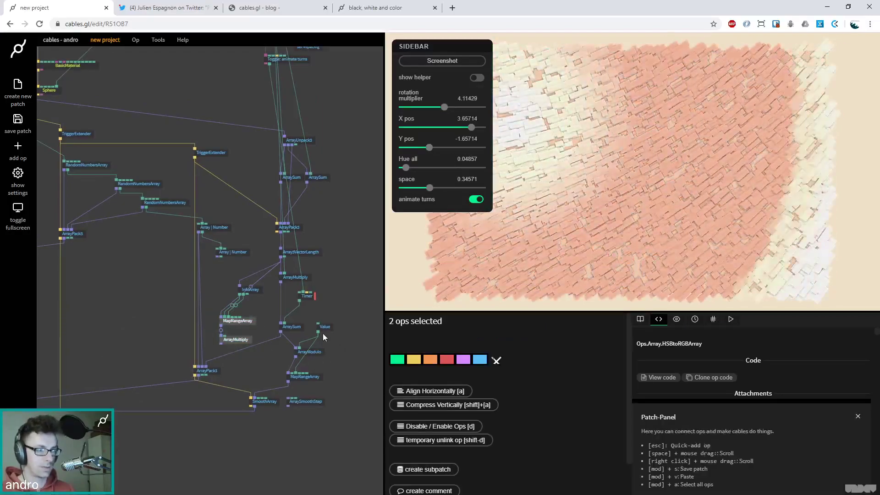
Step: Try 30, 180 and 90 in the Value op feeding ArrayModulo and MapRangeArray, and set it back to 45
click(321, 327)
click(470, 411)
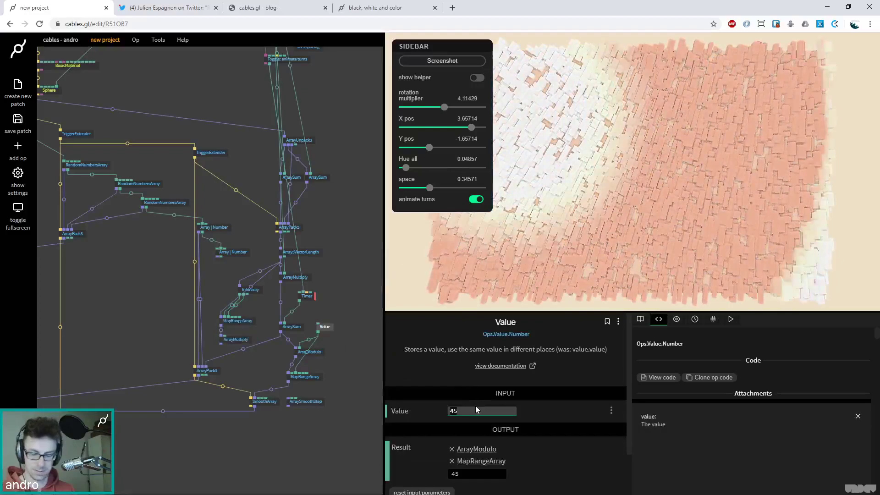
text(30)
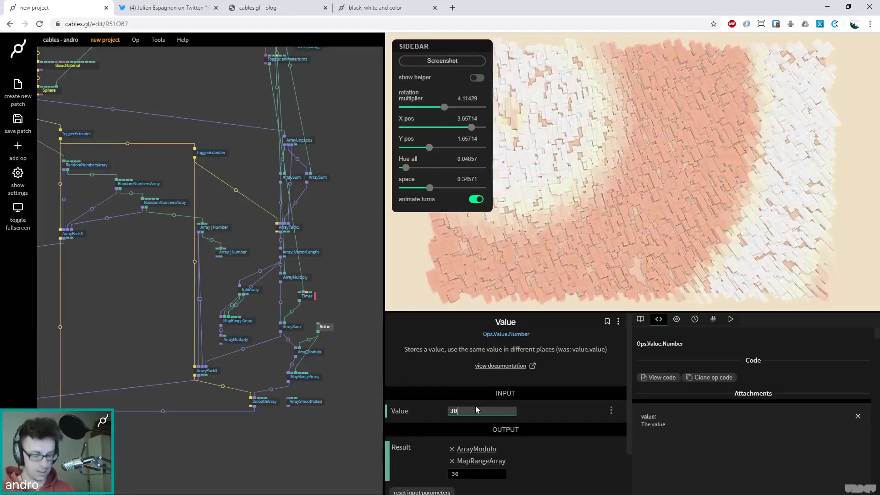
key(BackSpace)
key(BackSpace)
text(180)
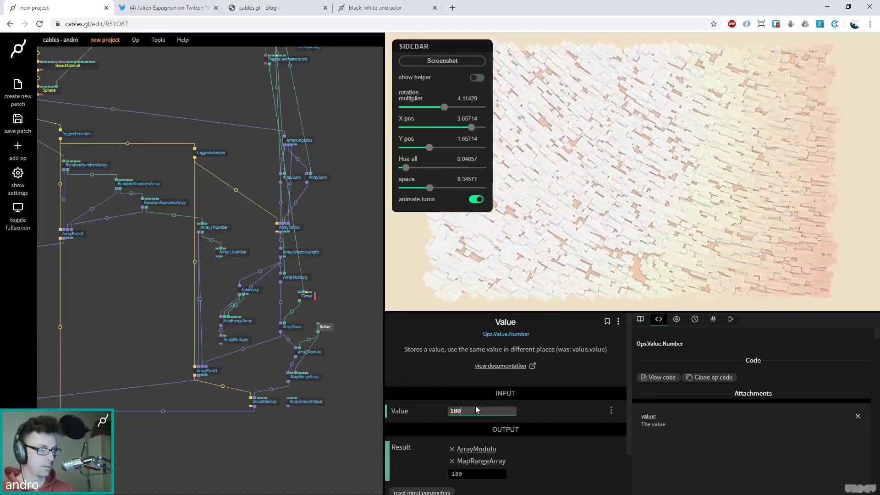
key(BackSpace)
key(BackSpace)
key(BackSpace)
text(90)
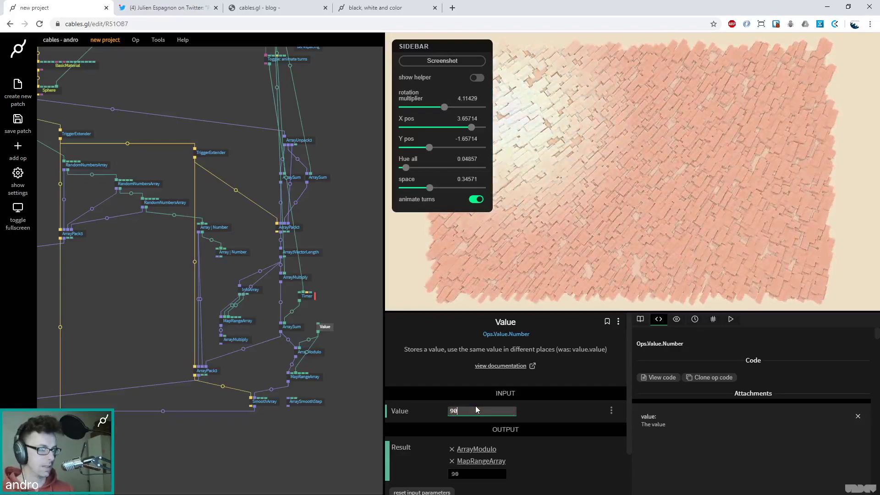
click(477, 408)
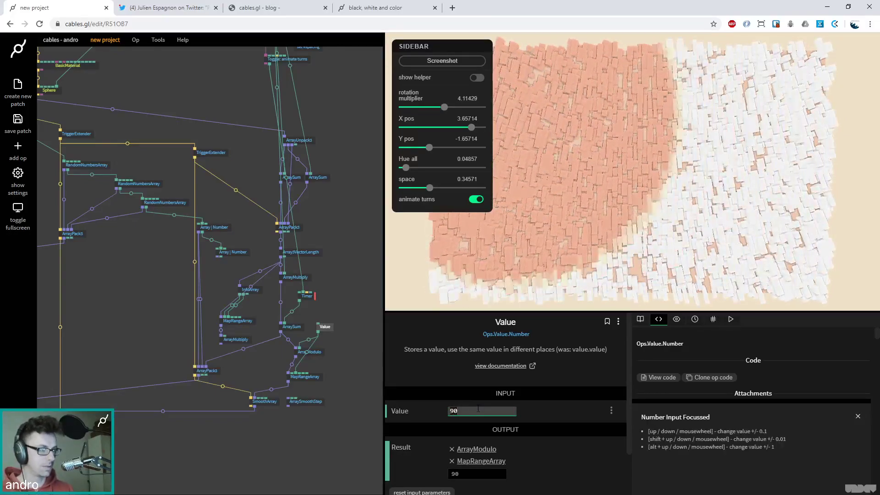
text(45)
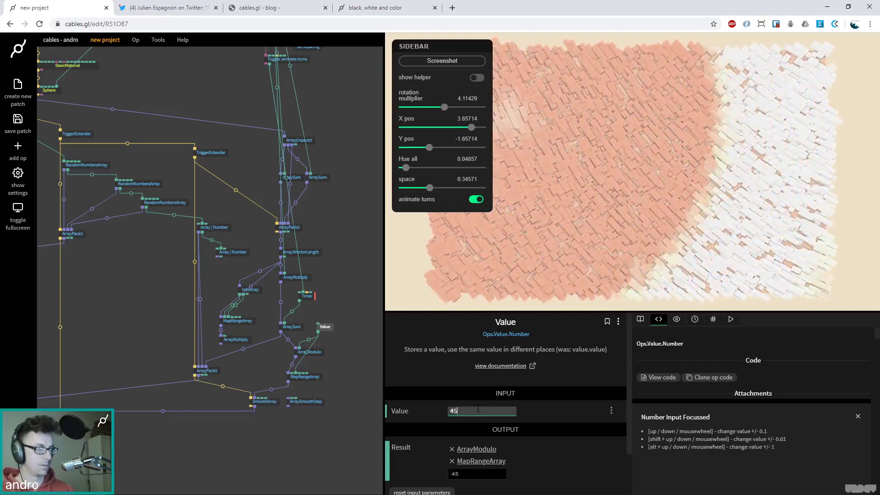
Step: Raise the sidebar's rotation multiplier to 9.25714 and deselect the Value op
mouse_move(440, 110)
mouse_down()
mouse_move(453, 108)
mouse_move(446, 109)
mouse_up()
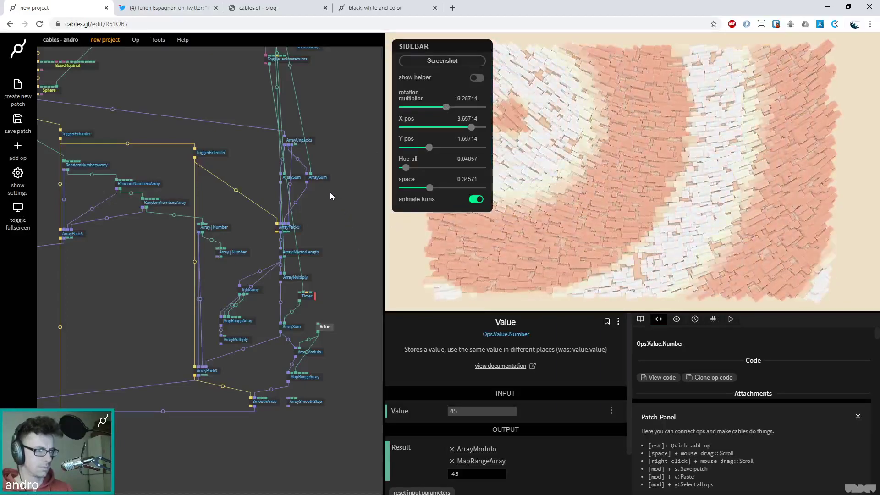
drag(349, 196, 320, 216)
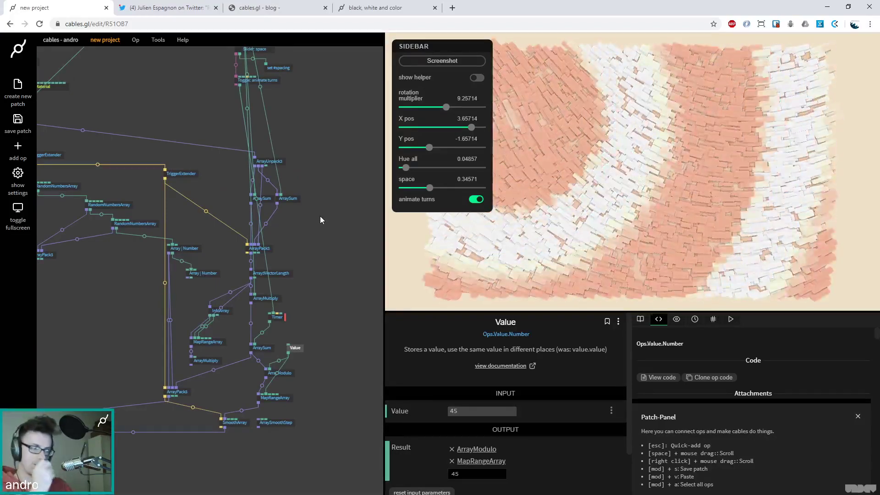
click(284, 224)
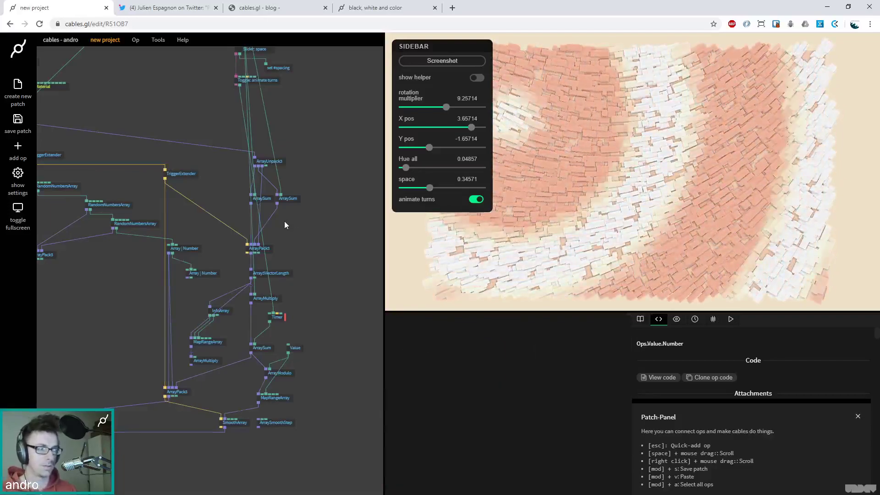
Step: Switch to the Twitter post to compare its rectangle pattern images, and return to the cables patch
click(152, 9)
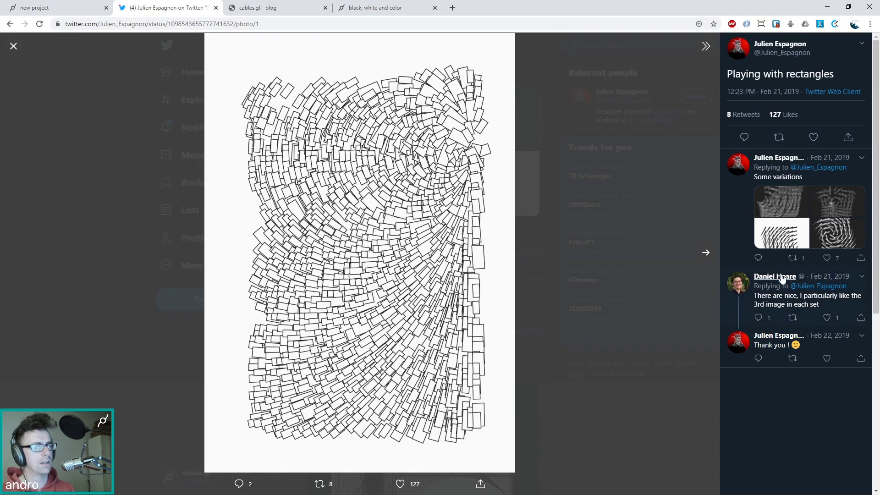
click(709, 257)
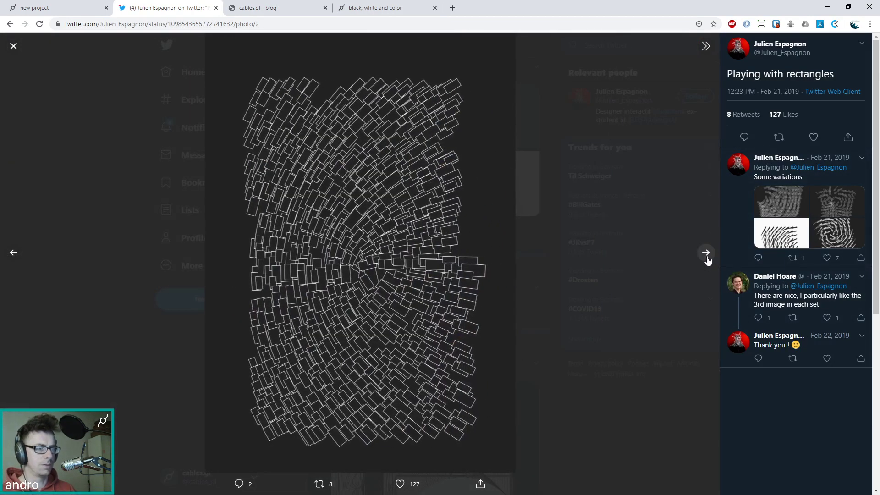
click(708, 258)
click(52, 8)
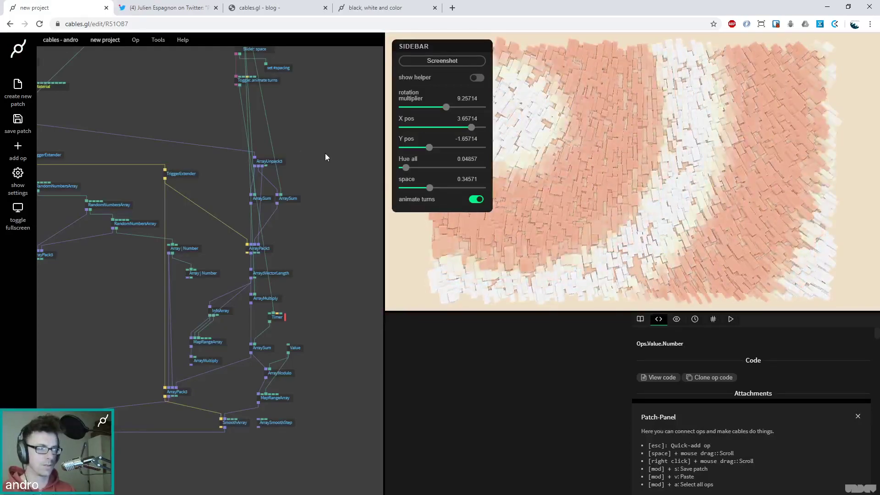
Step: Set X pos to 1.54286, switch off animate turns and settle the rotation multiplier at 6.17143 in the sidebar
mouse_move(445, 107)
mouse_down()
mouse_move(438, 108)
mouse_move(443, 113)
mouse_up()
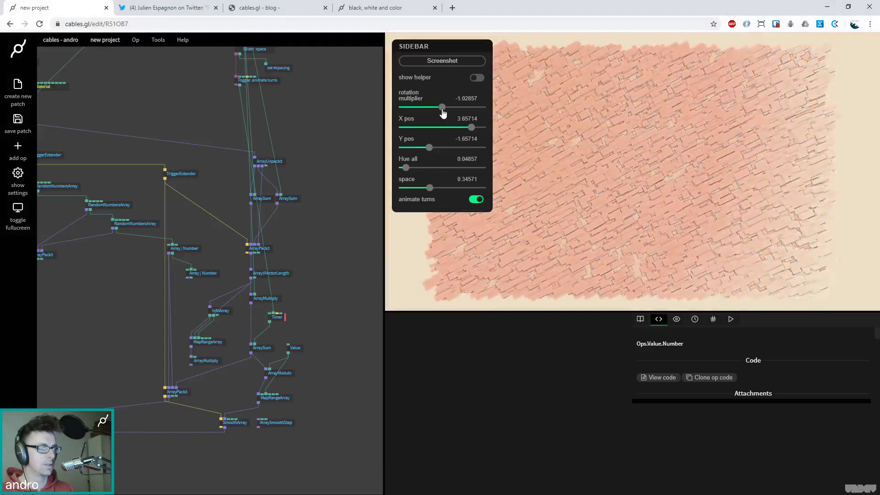
drag(470, 128, 450, 107)
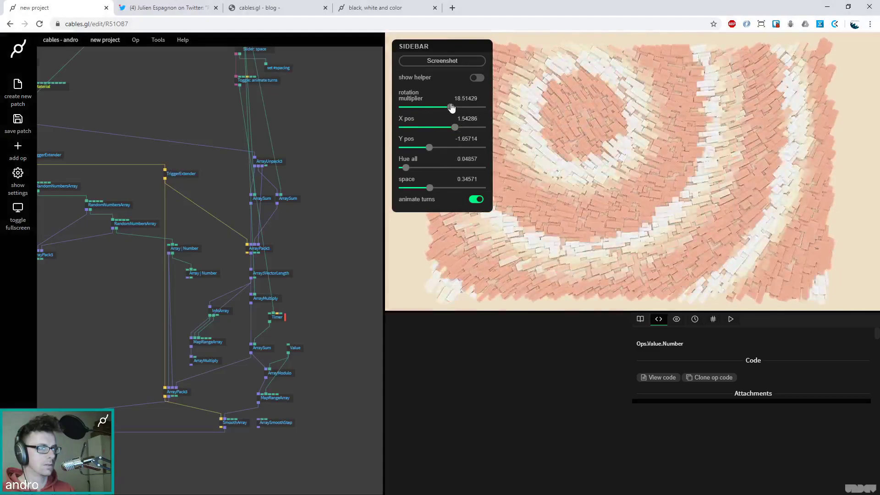
click(476, 200)
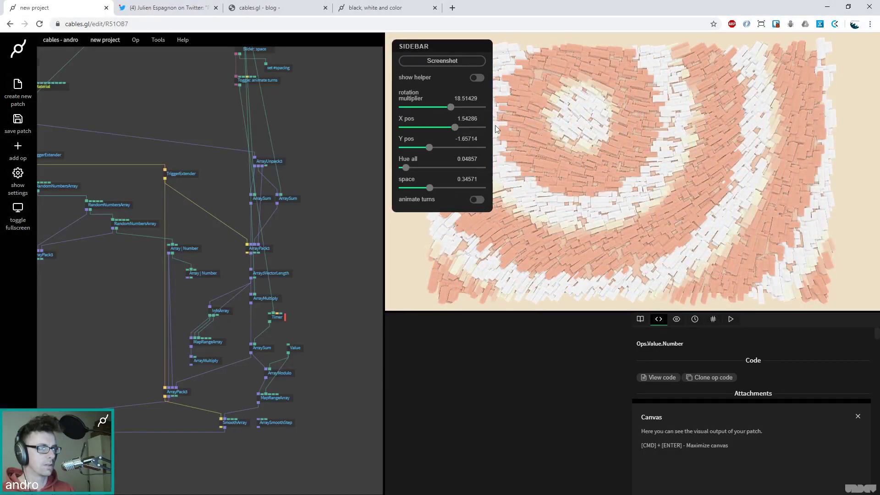
drag(451, 109, 447, 111)
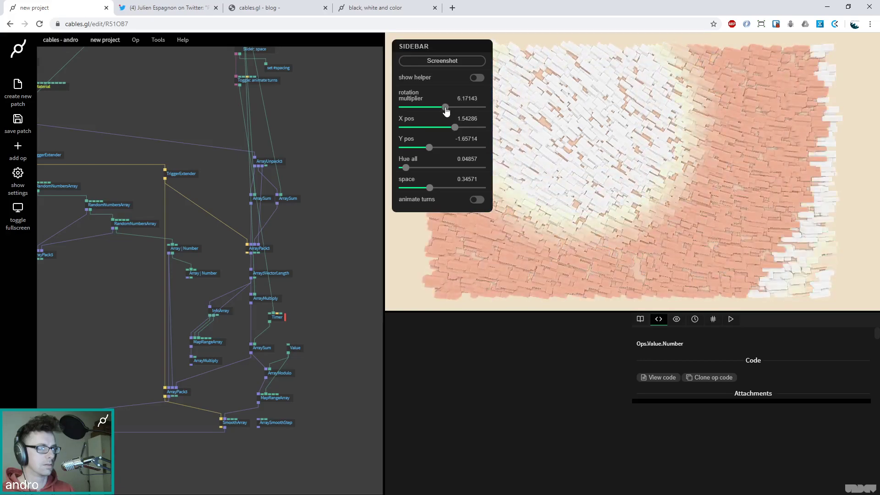
scroll(284, 249, down, 5)
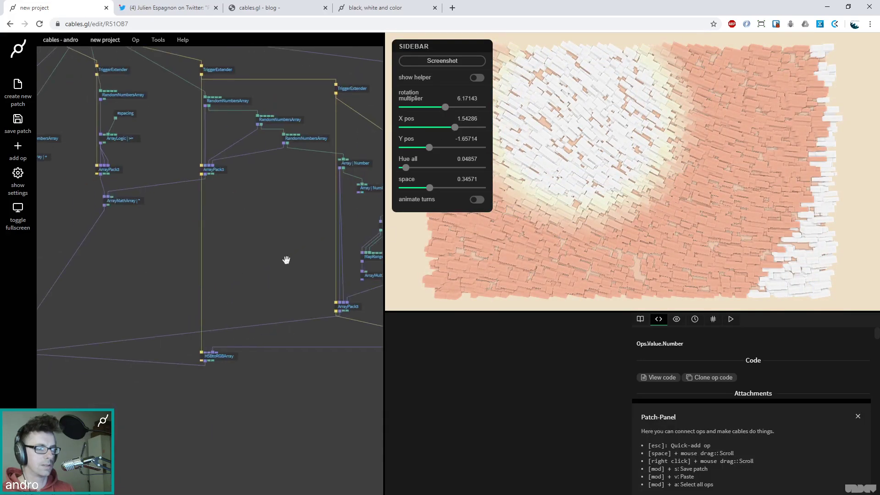
click(94, 319)
scroll(504, 430, down, 2)
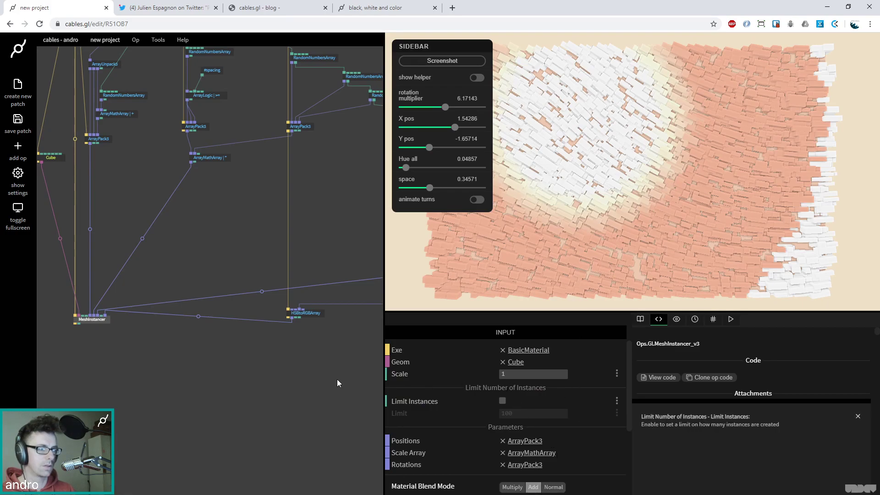
drag(144, 372, 134, 435)
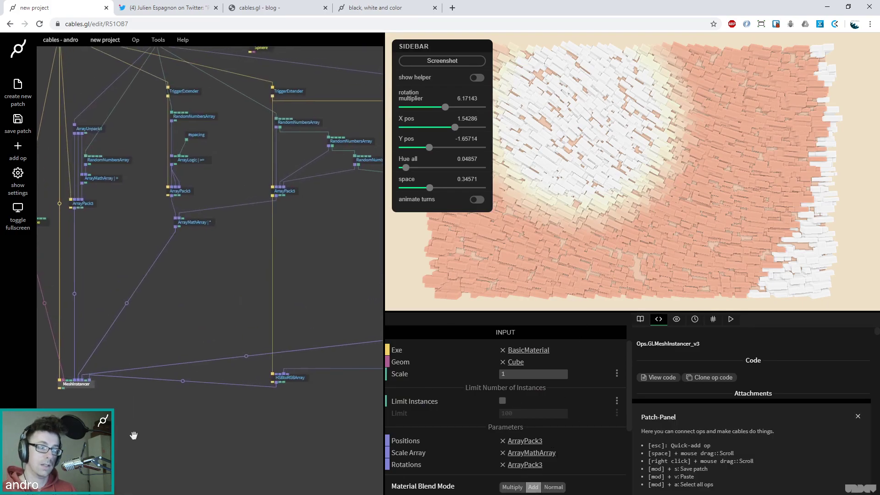
click(183, 381)
key(BackSpace)
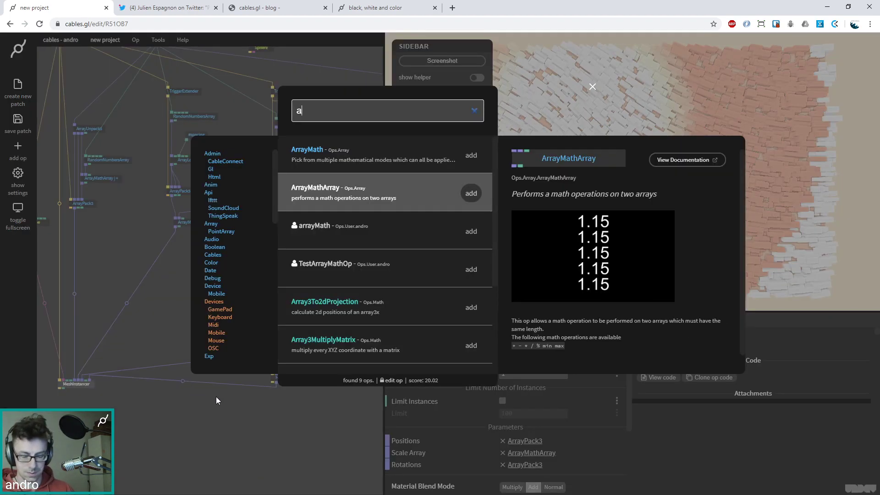
text(ad)
key(BackSpace)
key(BackSpace)
text(ar)
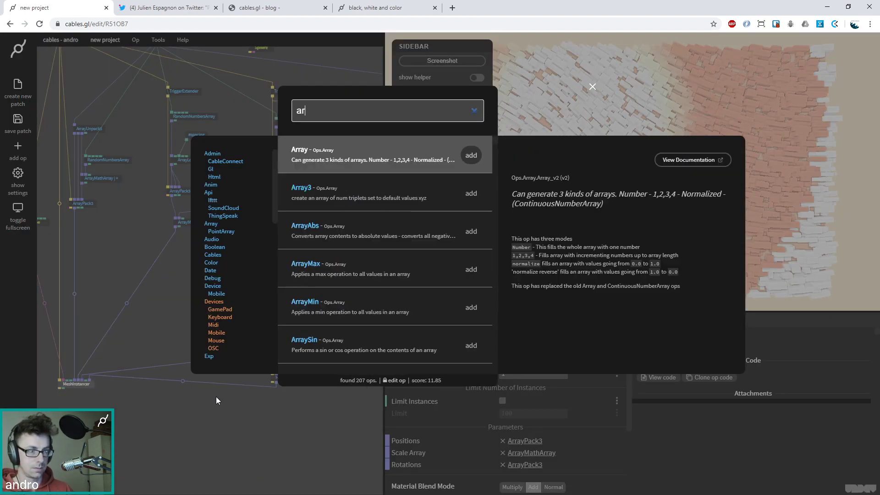
key(Escape)
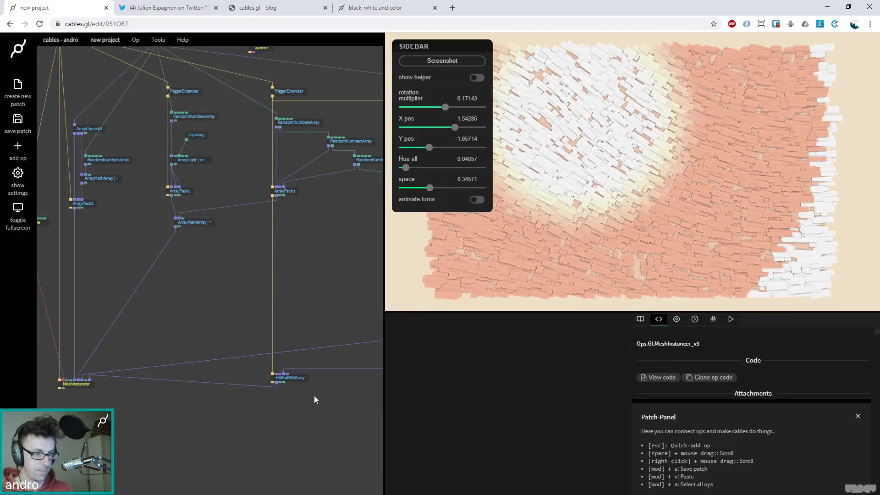
Step: Insert an ArrayMultiply op into the link between SmoothArray and HSBtoRGBArray
scroll(309, 391, right, 5)
click(364, 383)
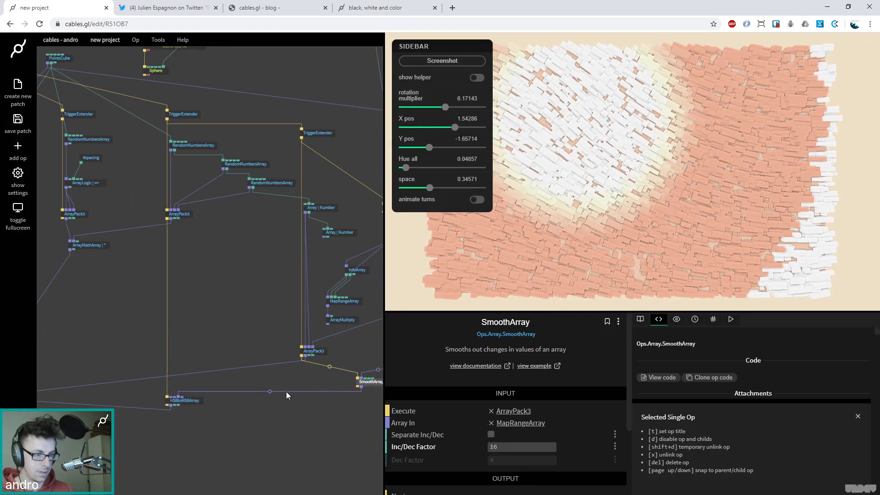
click(269, 390)
text(raymult)
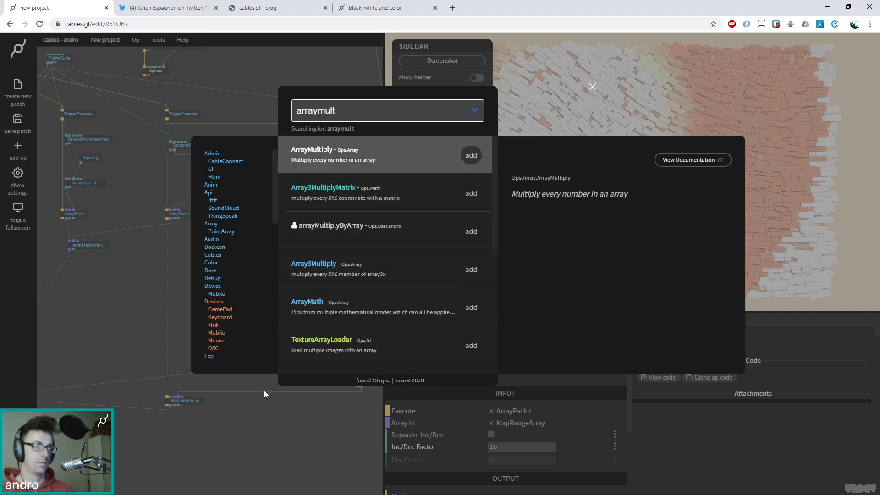
key(Return)
drag(182, 389, 305, 389)
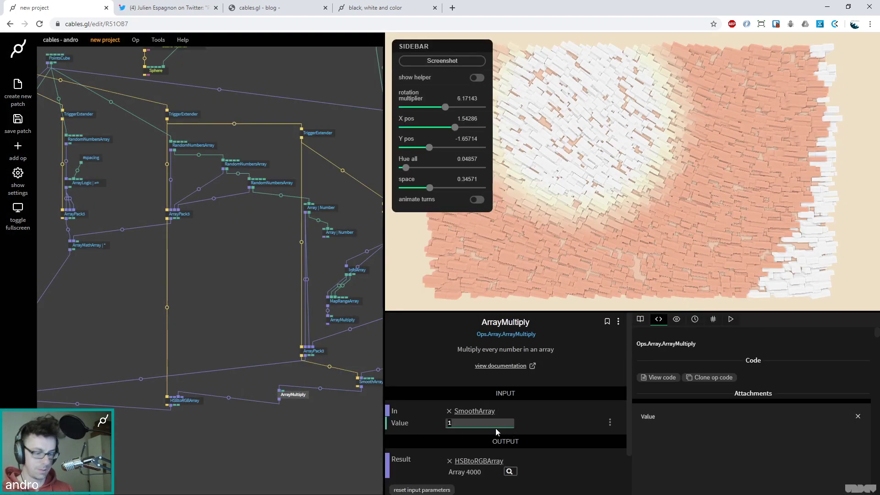
Step: Try 0 and 0.2 as the new ArrayMultiply's Value while shifting the sidebar's Hue all to 0.42
text(0)
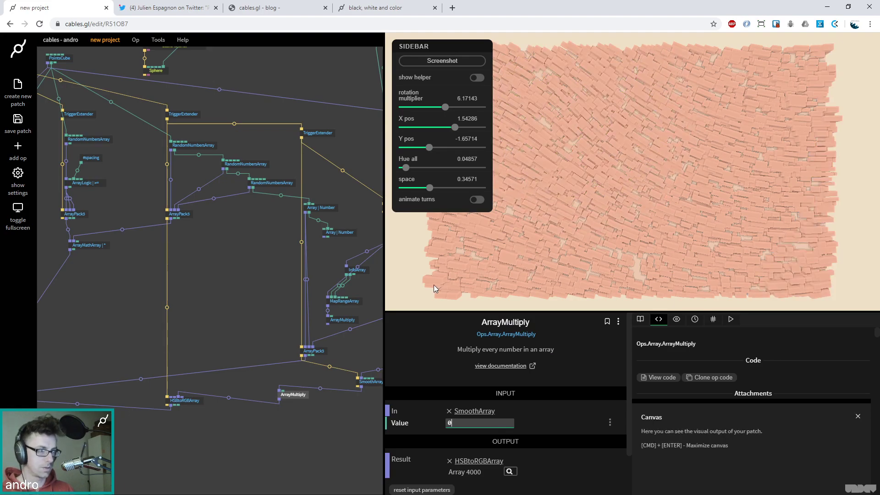
drag(405, 168, 442, 172)
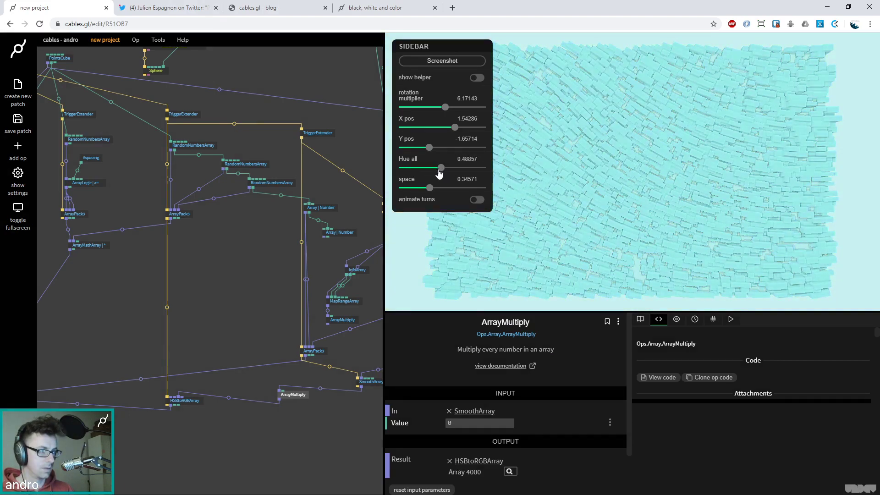
drag(481, 423, 486, 424)
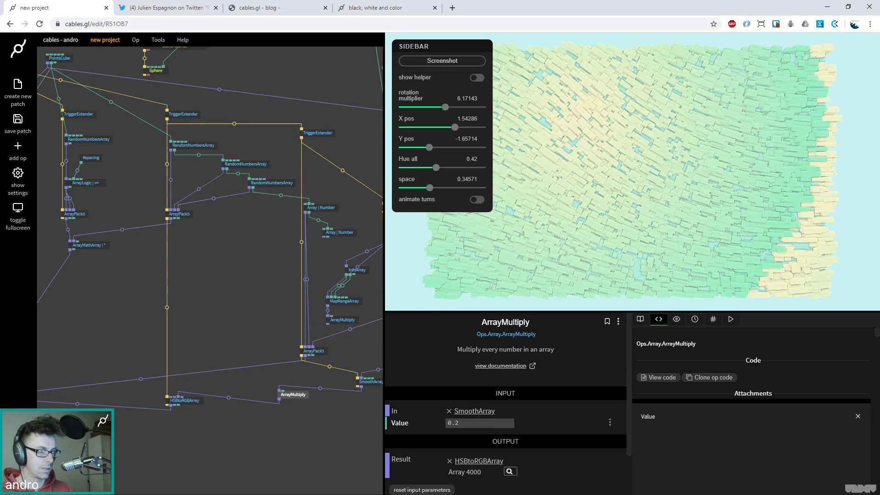
Step: Add a sidebar slider named rotate color after the animate turns toggle and link it to the new ArrayMultiply's Value
click(323, 257)
scroll(224, 311, down, 2)
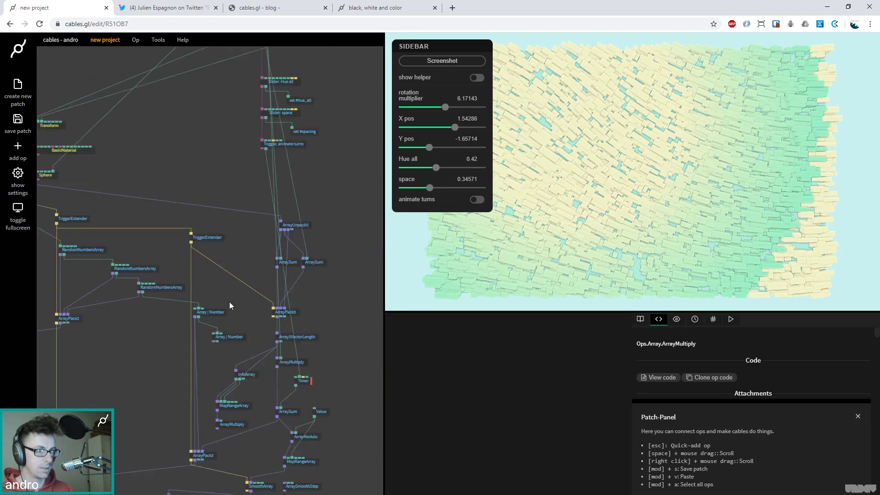
key(Escape)
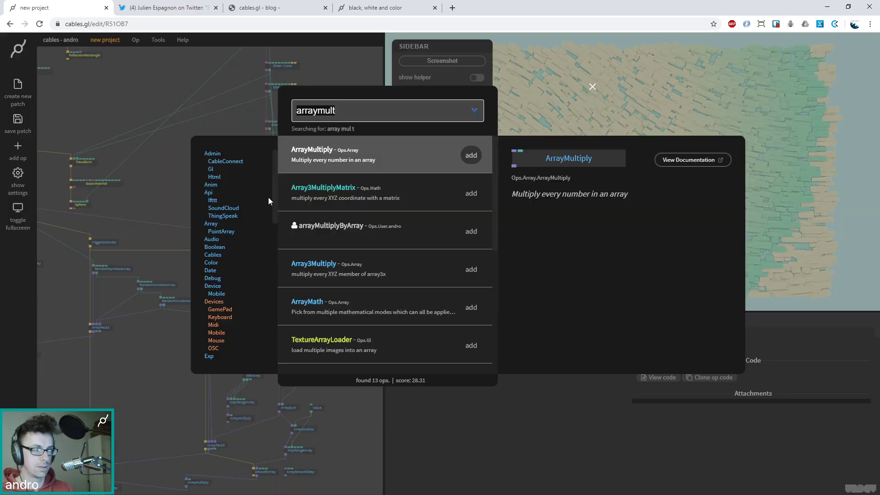
text(slider)
key(Return)
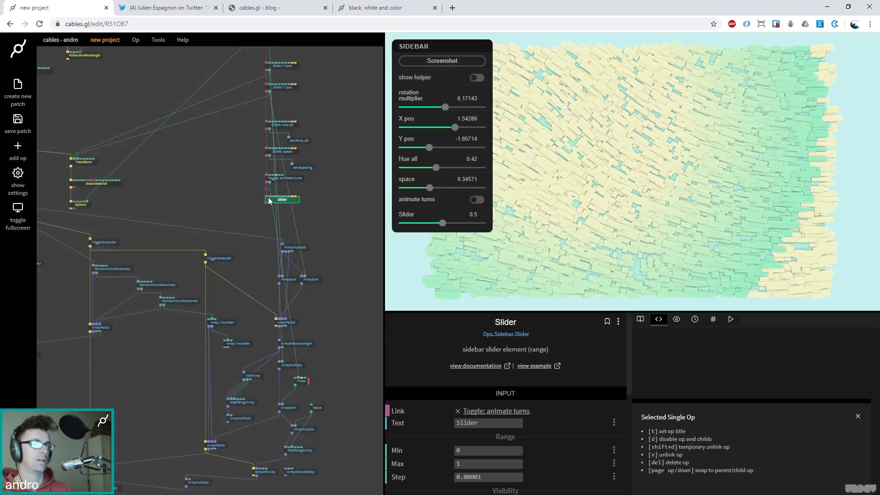
click(499, 422)
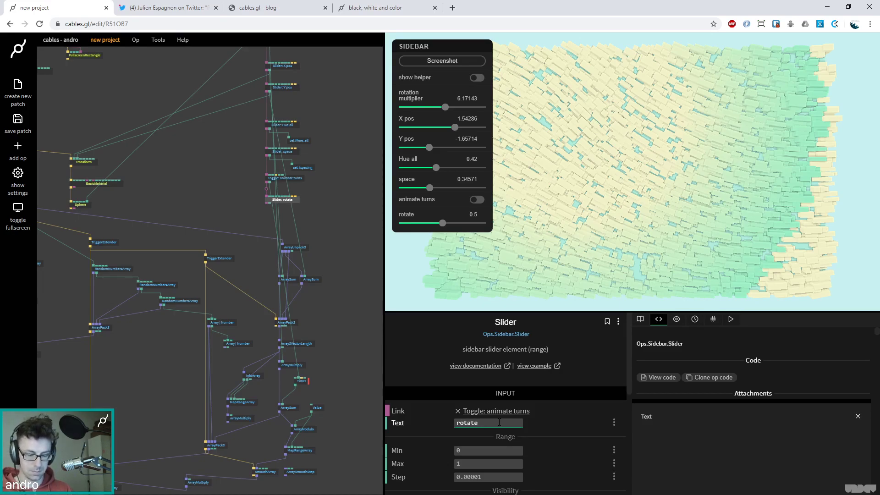
drag(310, 221, 256, 169)
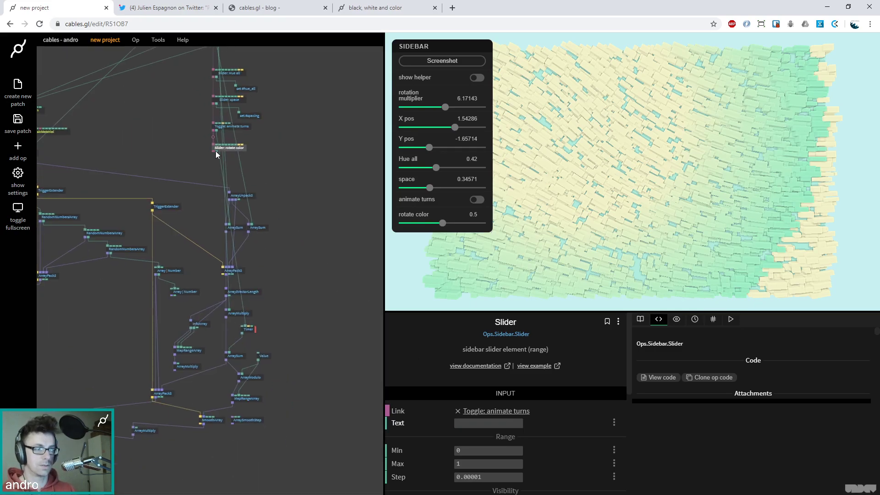
drag(147, 432, 147, 433)
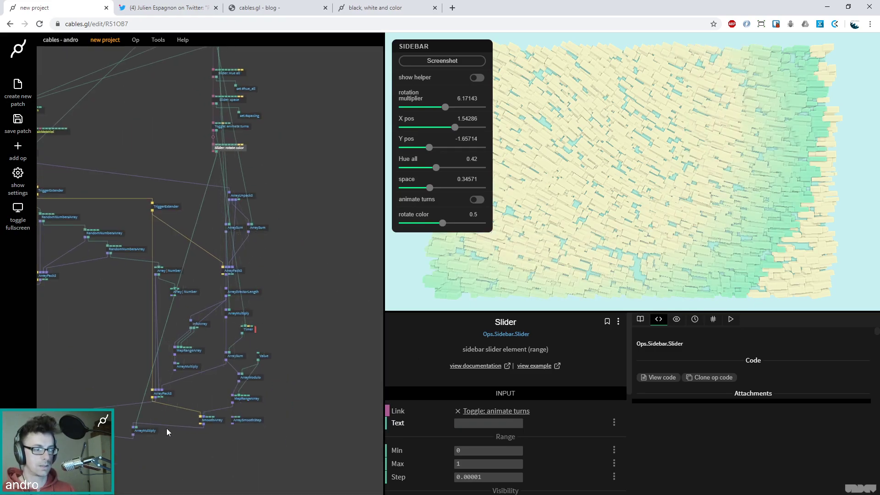
Step: In the sidebar, set rotation multiplier to 57.6, Hue all to 0.07714 and rotate color to 0.79143, with animate turns switched on
drag(443, 224, 510, 229)
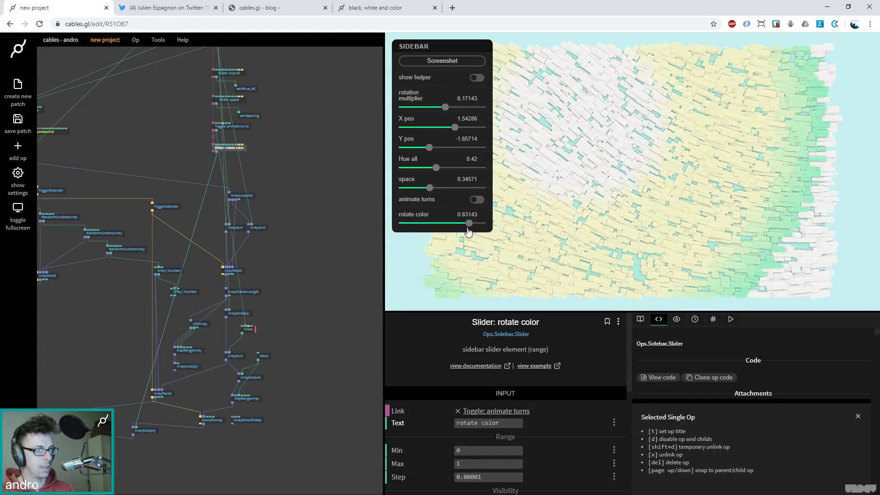
drag(449, 112, 468, 109)
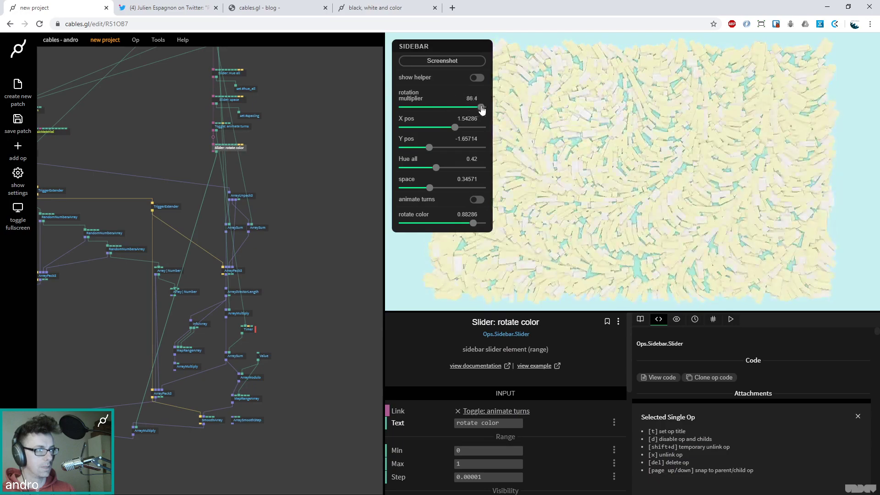
drag(435, 167, 410, 168)
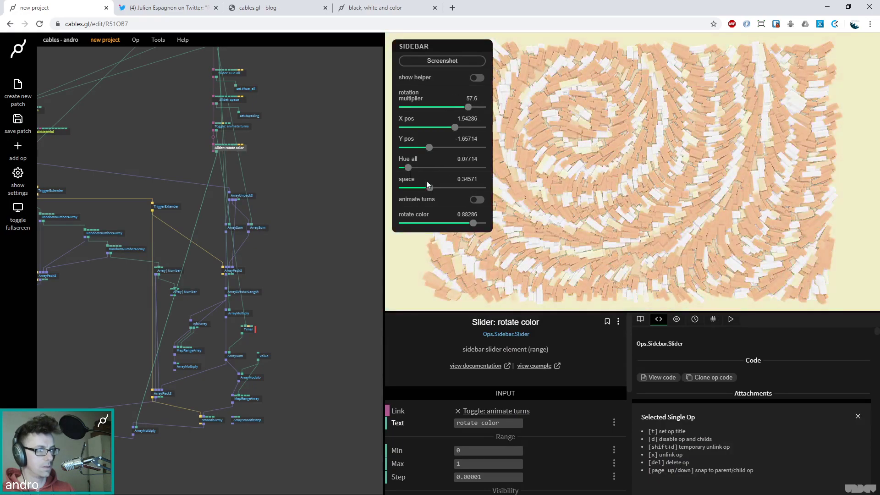
drag(476, 226, 427, 241)
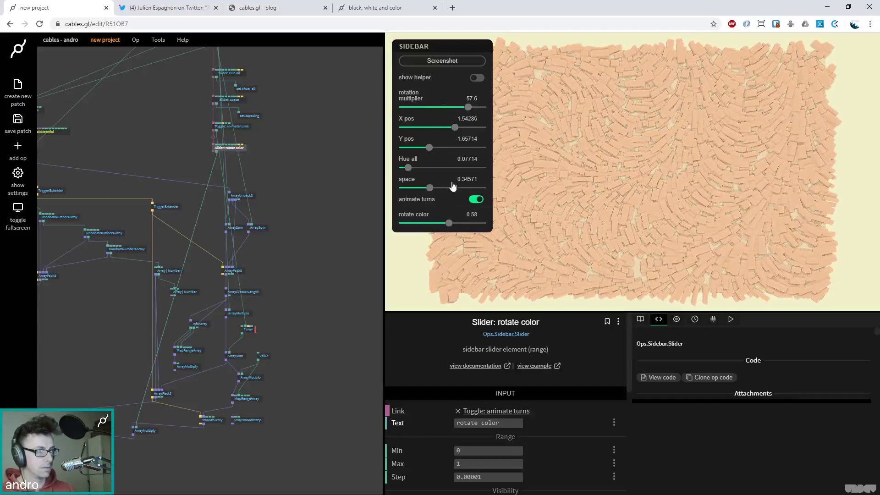
drag(455, 225, 465, 226)
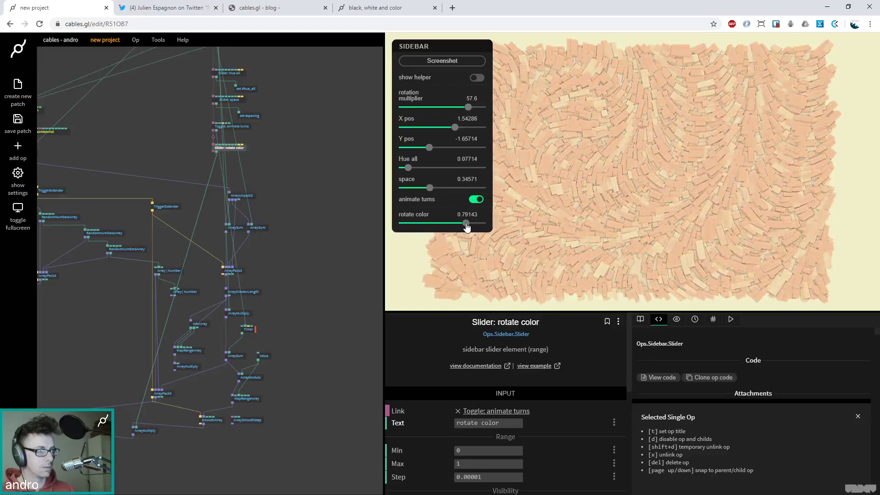
Step: Try 4 and 64 as SmoothArray's Inc/Dec Factor, settle on 8, and lower rotate color to 0.65429
click(220, 422)
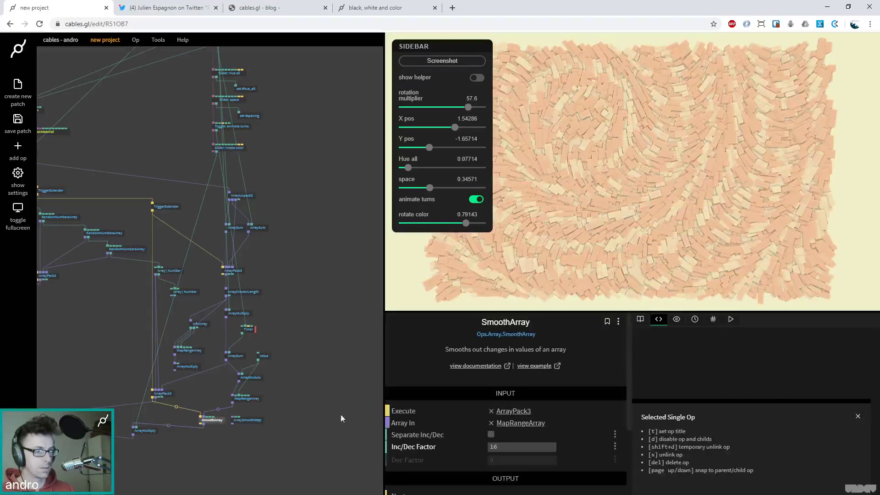
double_click(501, 447)
text(8)
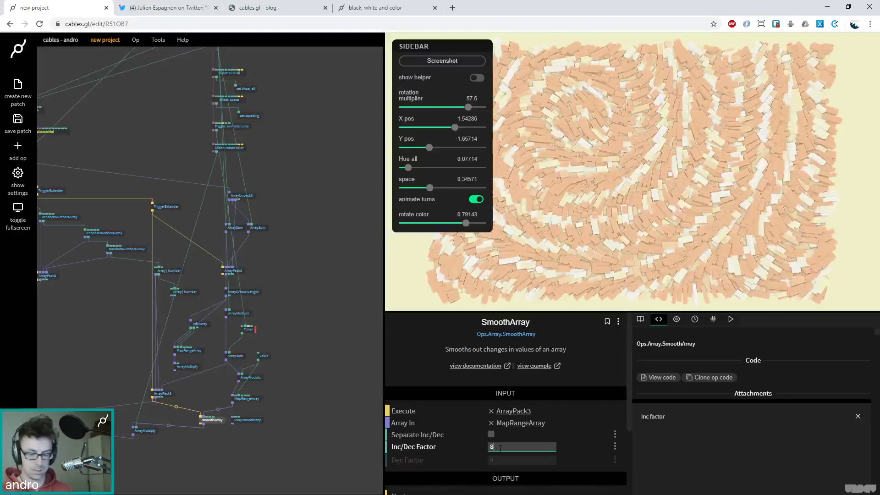
key(BackSpace)
text(4)
key(BackSpace)
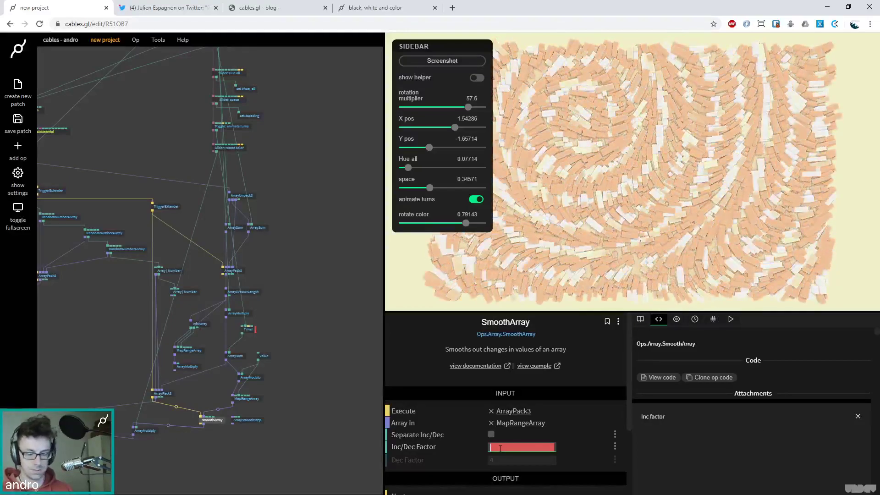
text(64)
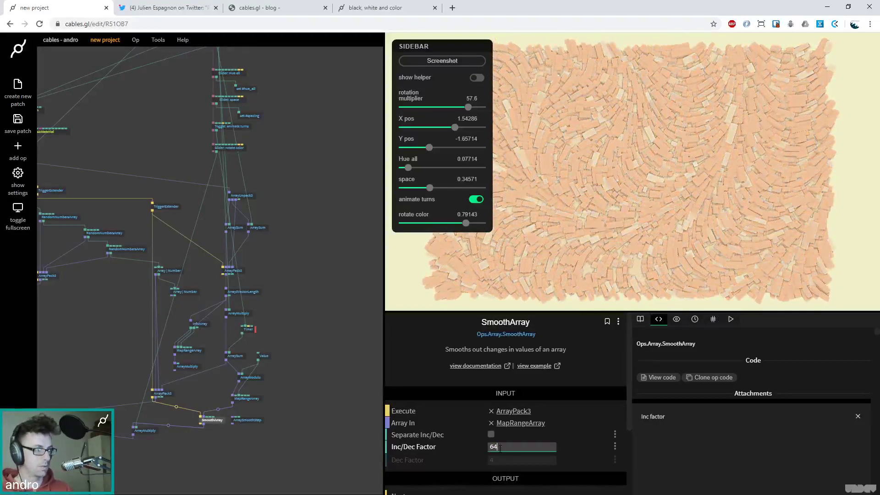
key(BackSpace)
key(BackSpace)
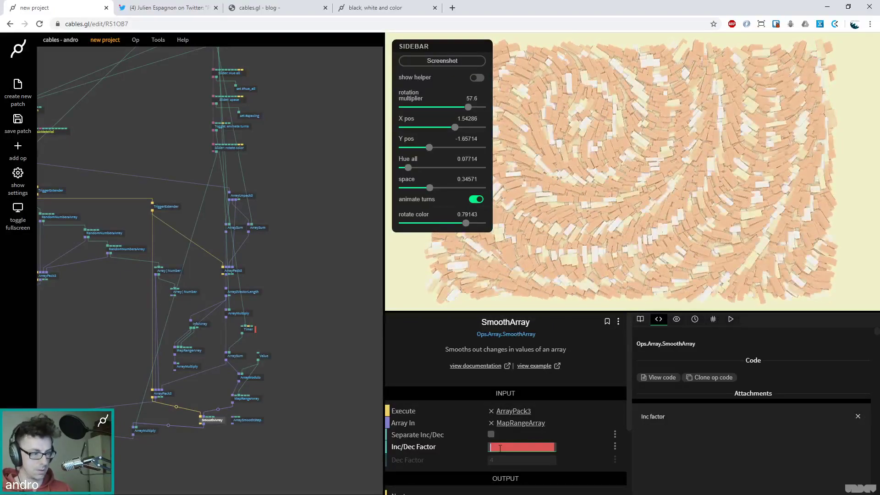
text(8)
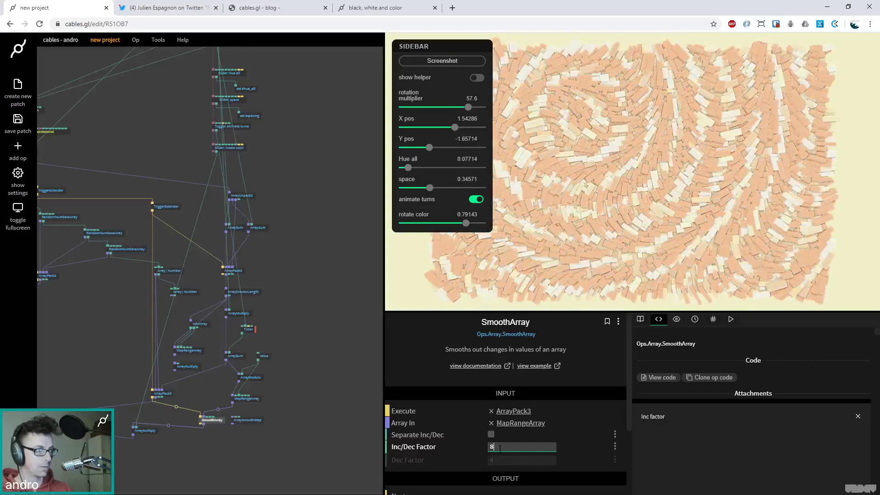
click(317, 197)
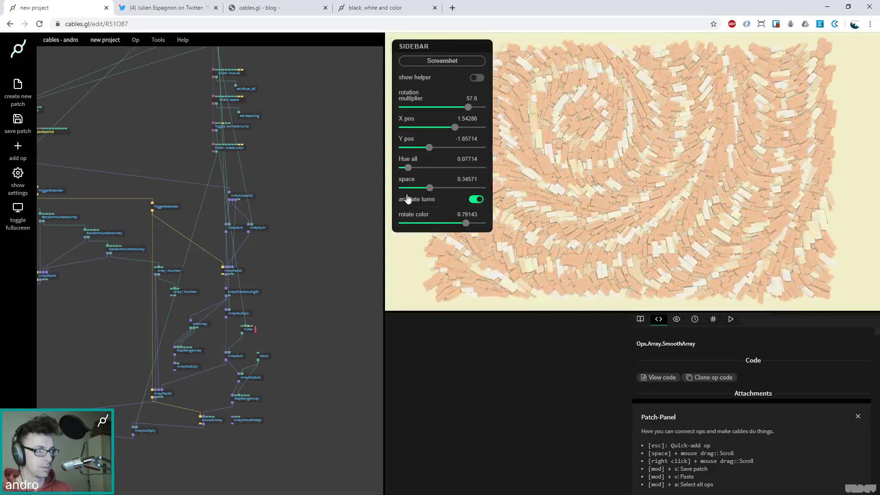
mouse_move(466, 224)
mouse_down()
mouse_move(449, 230)
mouse_move(457, 236)
mouse_up()
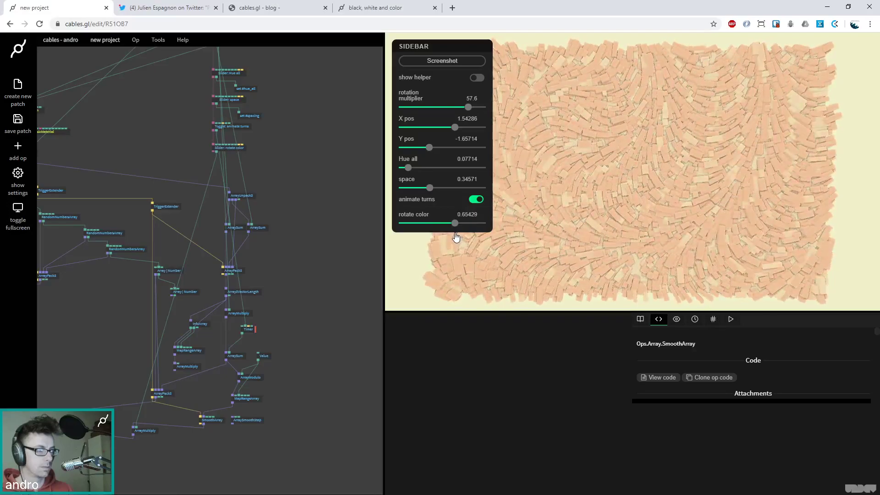
Step: Try wiring SmoothArray's output straight into HSBtoRGBArray, and remove that link again
scroll(239, 424, left, 5)
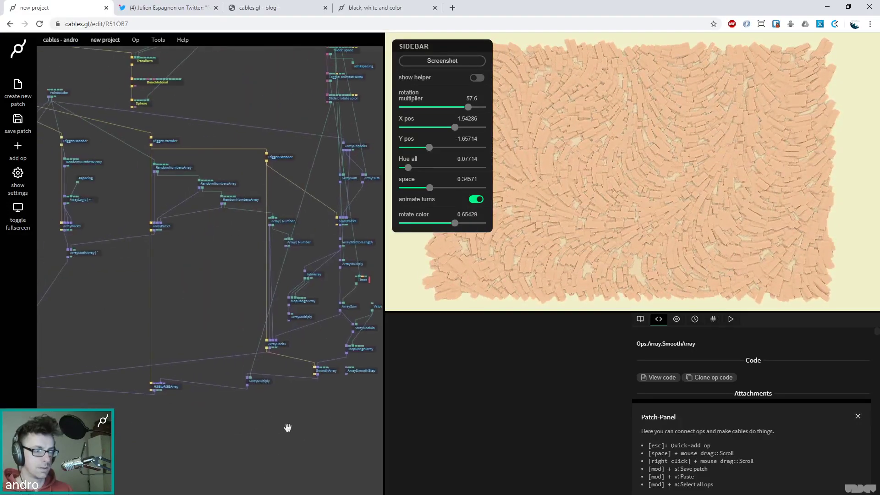
scroll(287, 428, left, 5)
drag(373, 392, 266, 412)
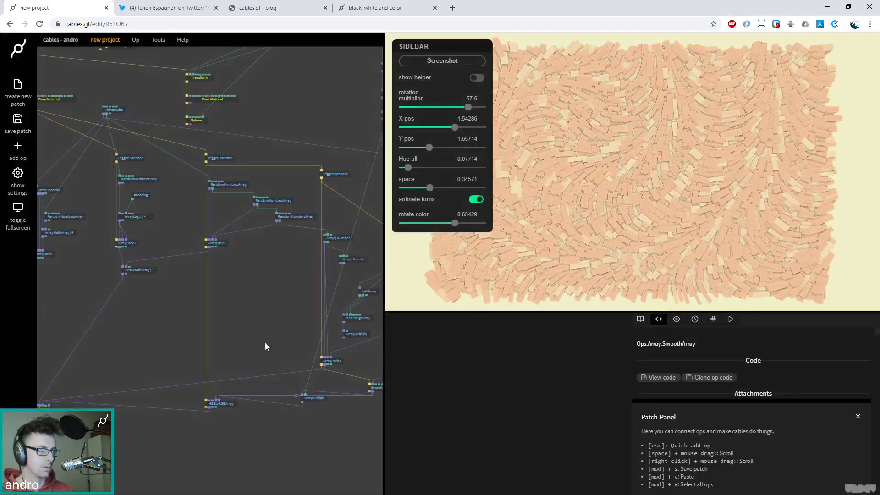
drag(212, 402, 235, 373)
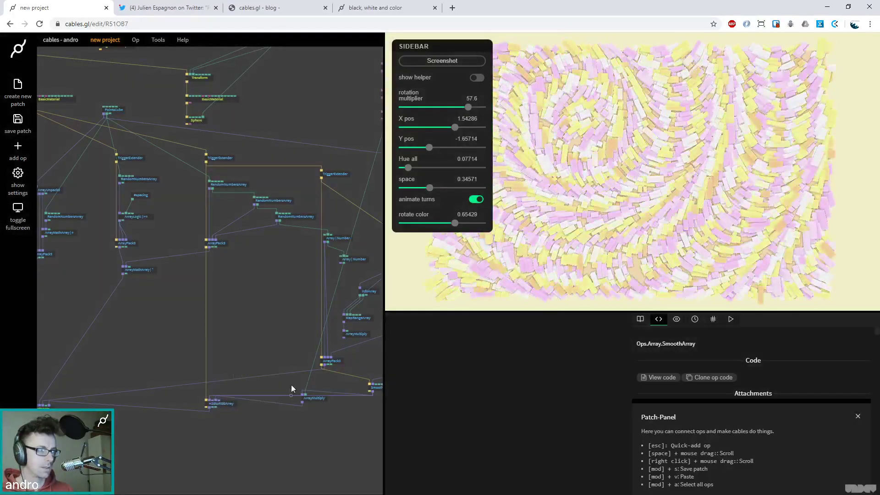
right_click(290, 397)
scroll(284, 426, right, 3)
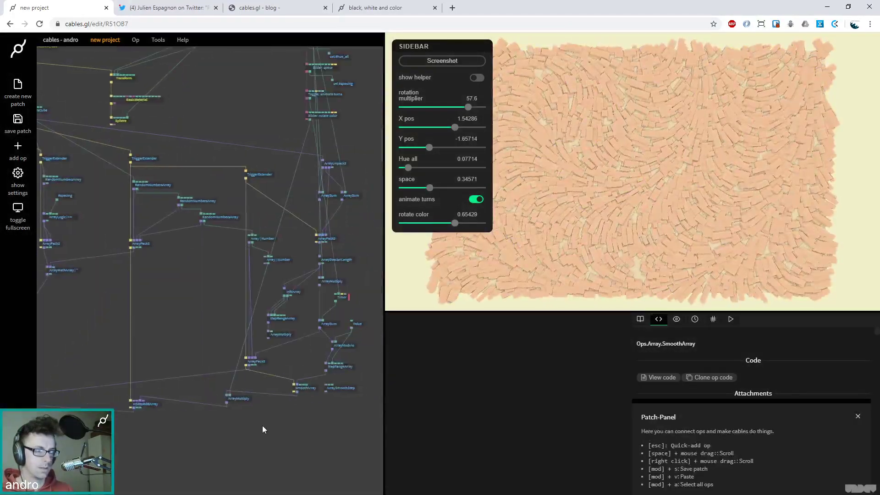
Step: Delete the unconnected ArraySmoothStep op and set the sidebar's rotate color to 0.68286
click(340, 388)
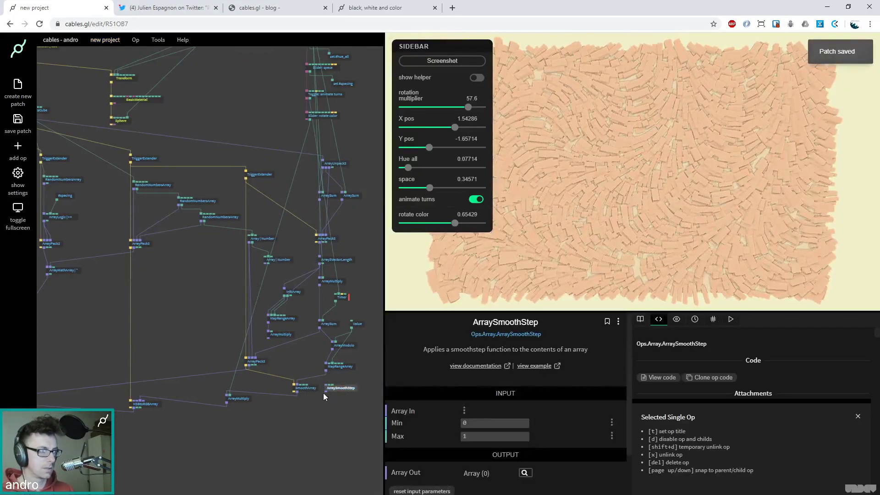
key(Delete)
drag(456, 225, 457, 224)
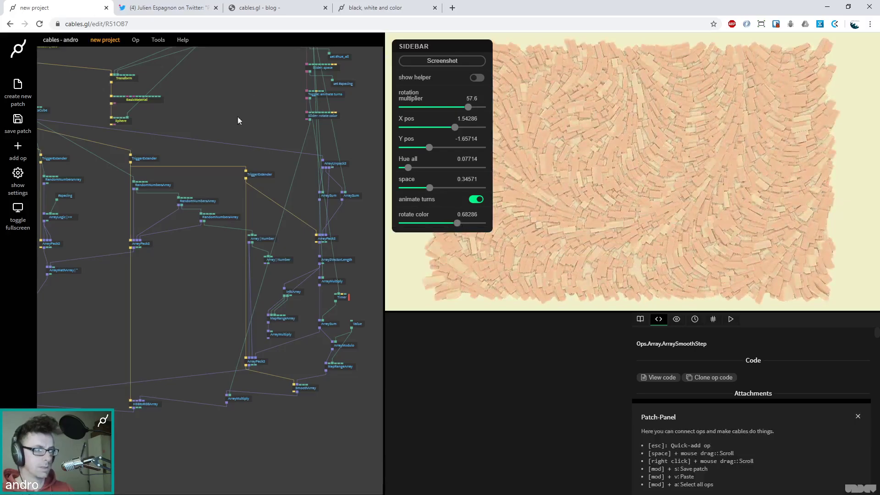
Step: Check the parameters of the rotate color slider op, deselect it and collapse the sidebar over the canvas
scroll(257, 137, up, 3)
click(279, 171)
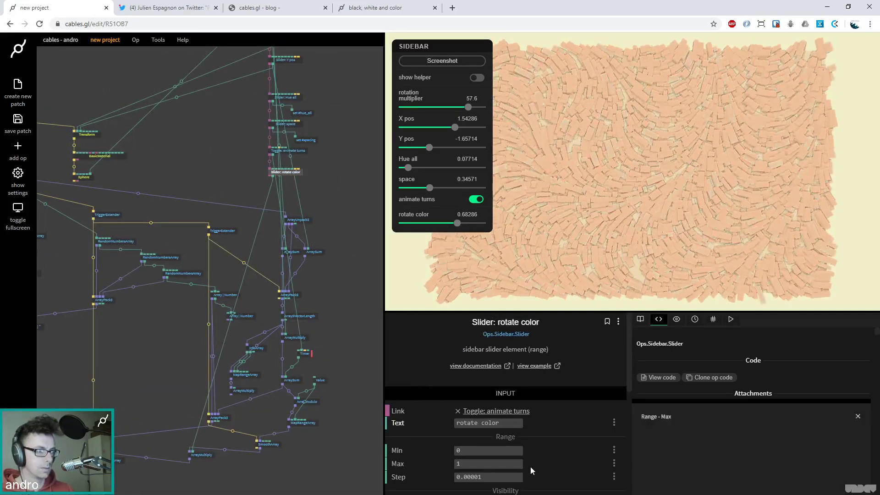
scroll(530, 467, down, 2)
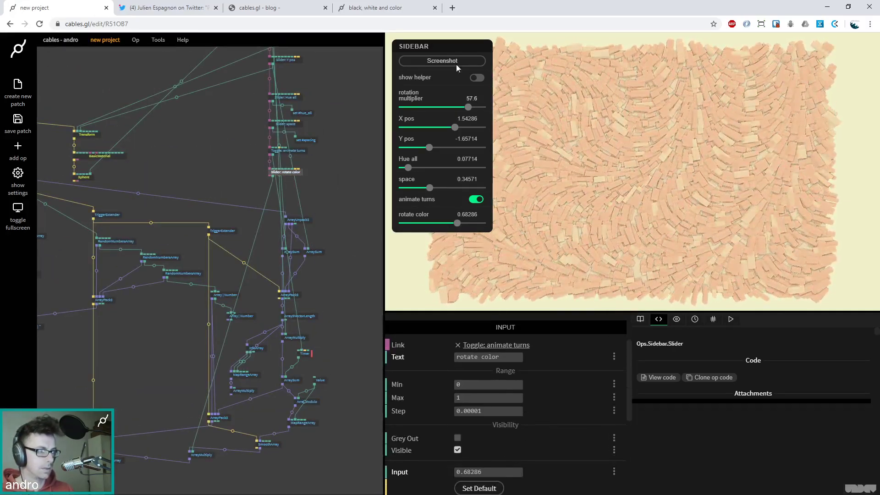
click(367, 114)
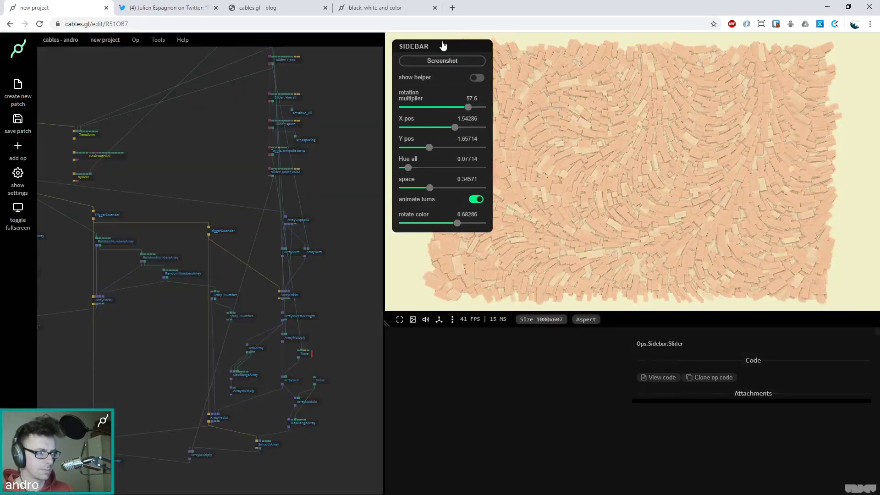
click(443, 46)
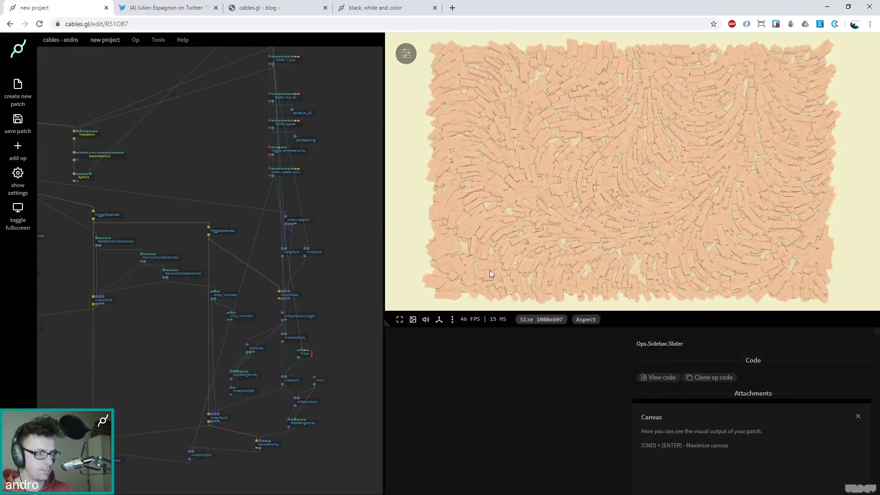
Step: Put the browser in full screen, view the pattern on the maximized canvas and return to the patch
click(399, 319)
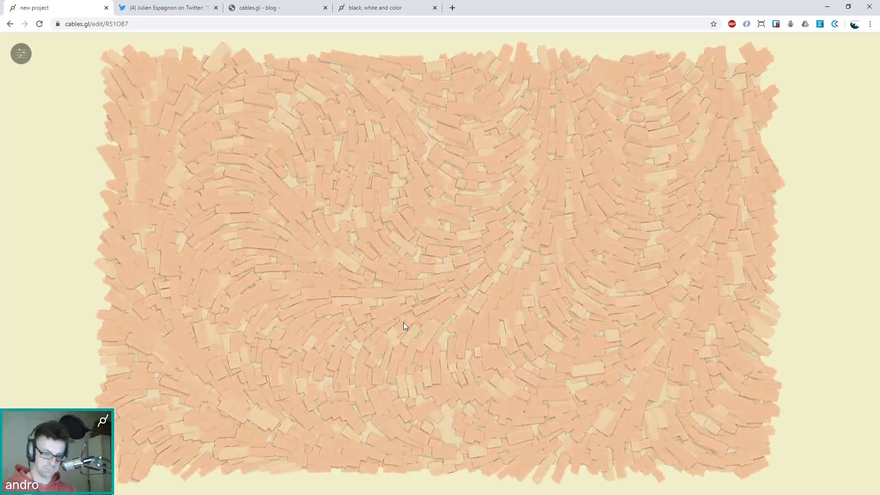
key(F11)
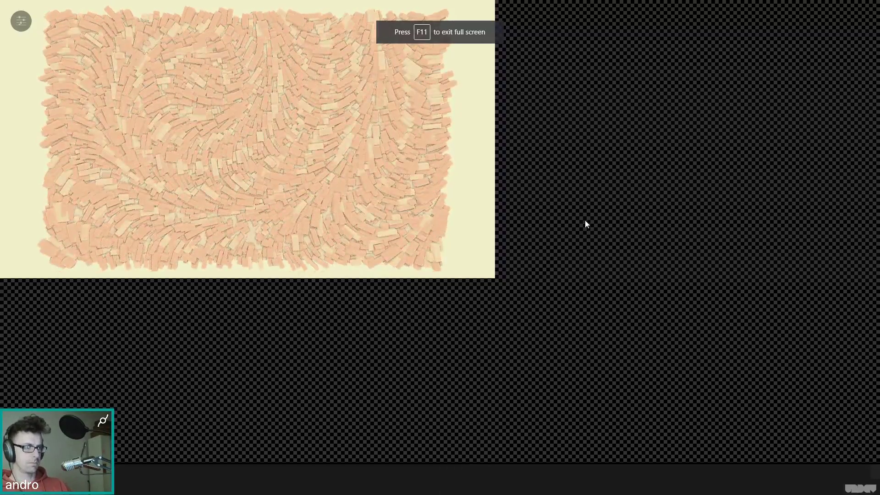
key(ctrl+Return)
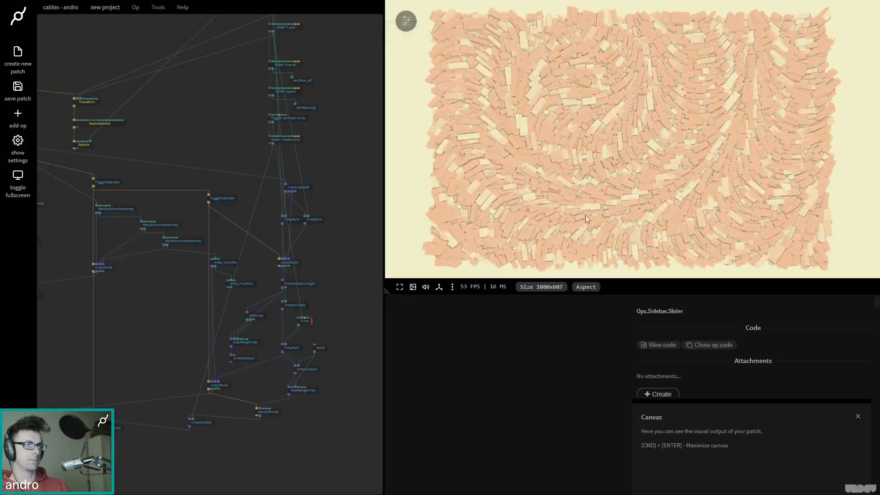
click(400, 287)
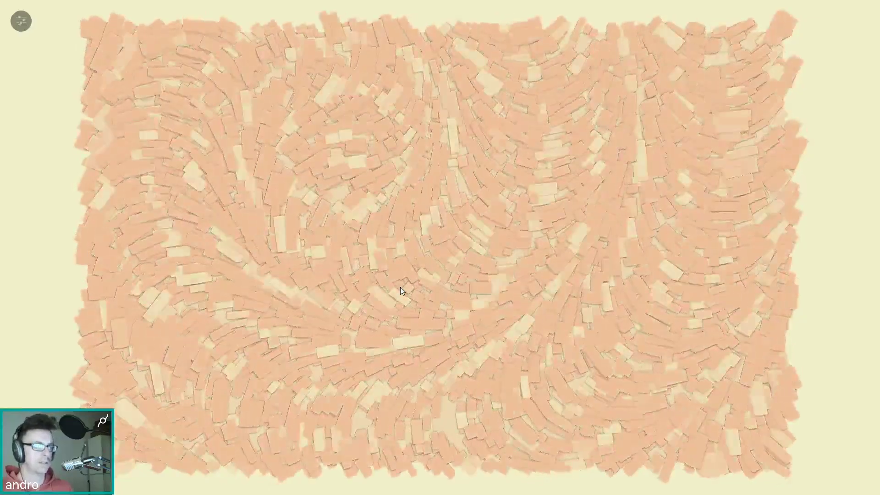
key(ctrl+Return)
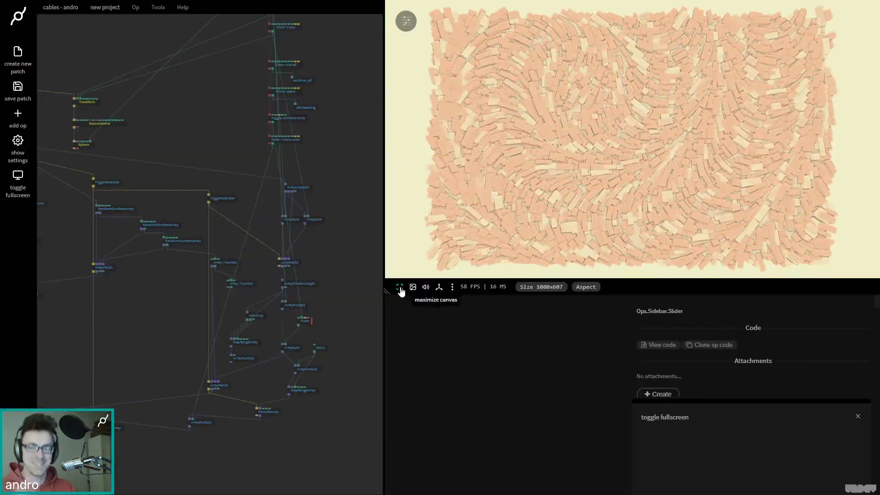
Step: Examine the RandomNumbersArray, ArrayUnpack3 and ArrayPack3 ops that feed the MeshInstancer's position and spacing arrays
drag(119, 334, 240, 285)
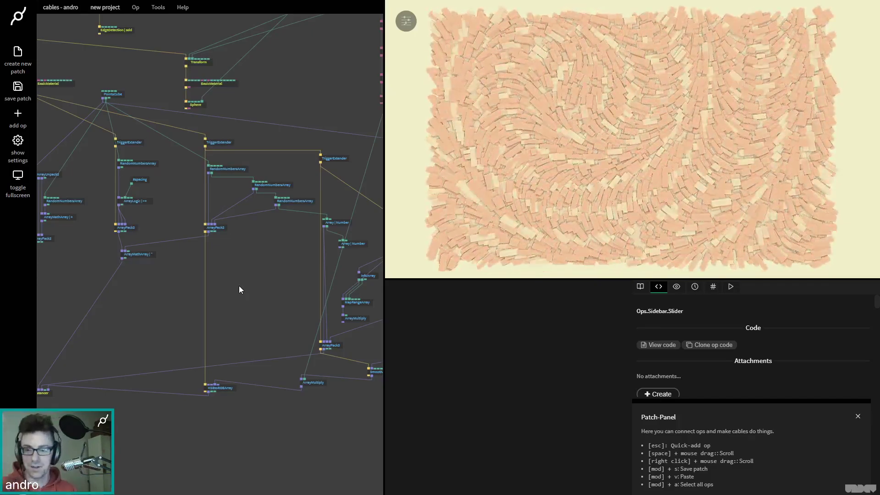
drag(171, 265, 220, 290)
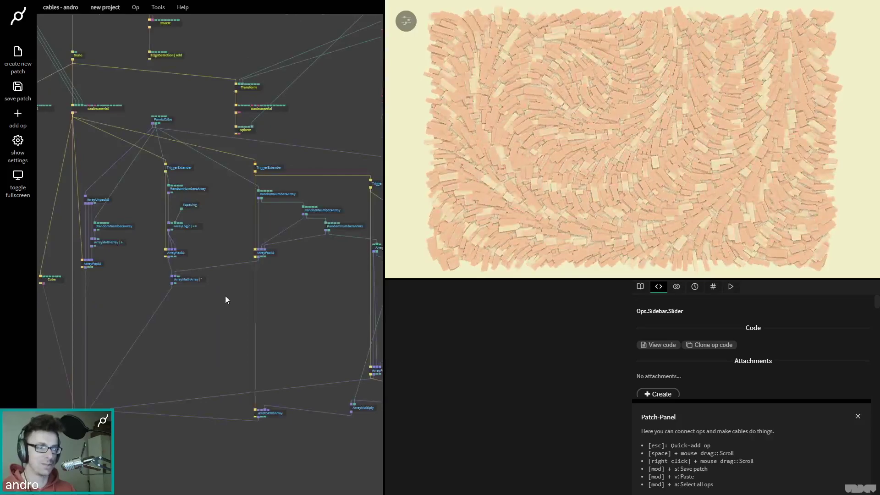
drag(158, 301, 192, 317)
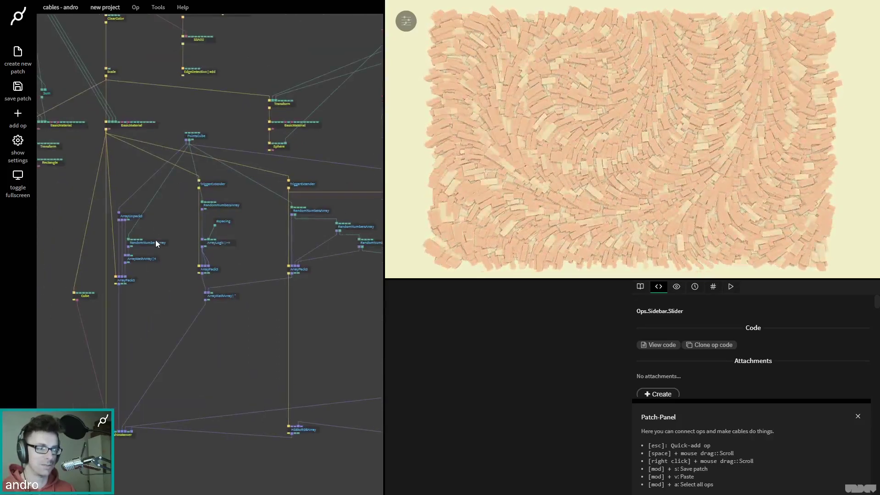
click(155, 241)
scroll(159, 294, up, 2)
drag(158, 287, 192, 313)
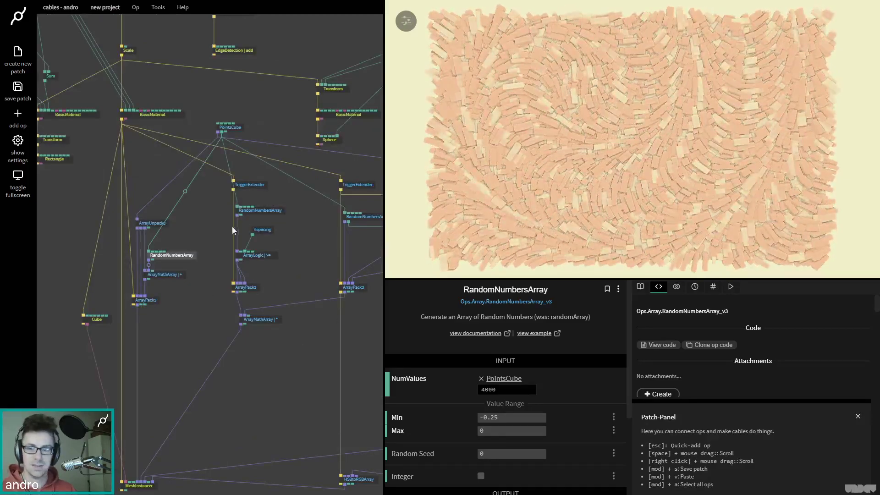
click(154, 224)
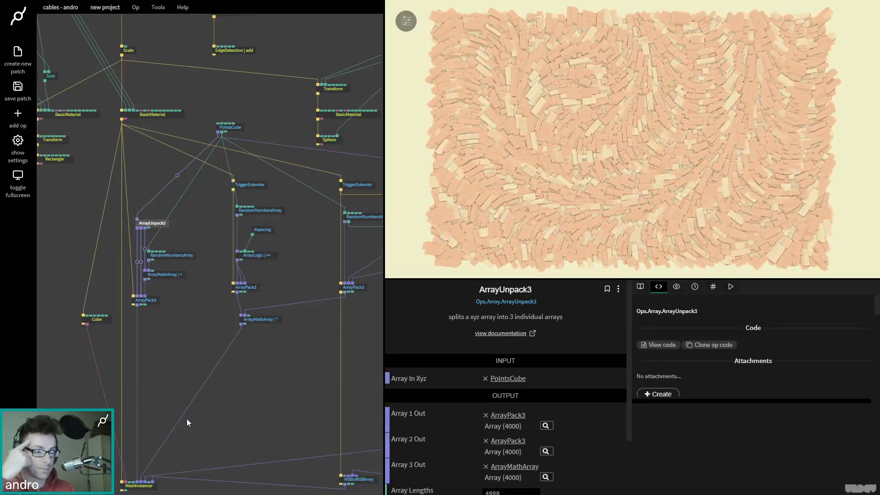
click(246, 287)
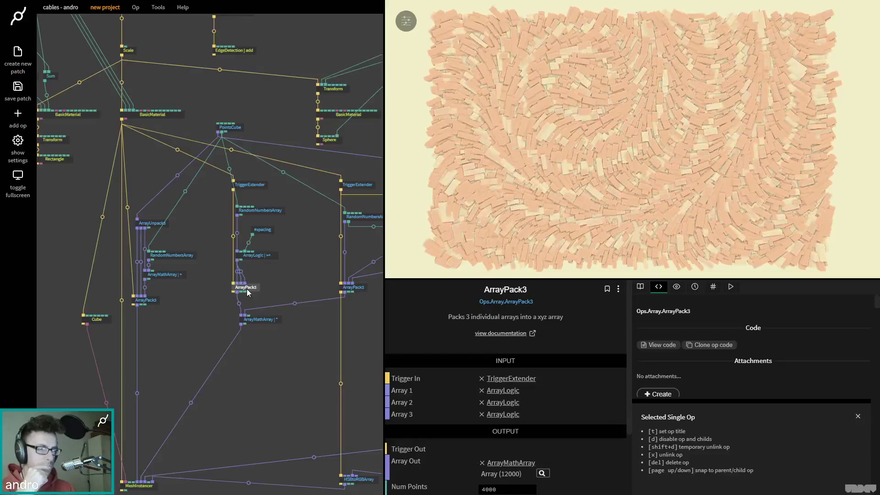
scroll(298, 353, right, 5)
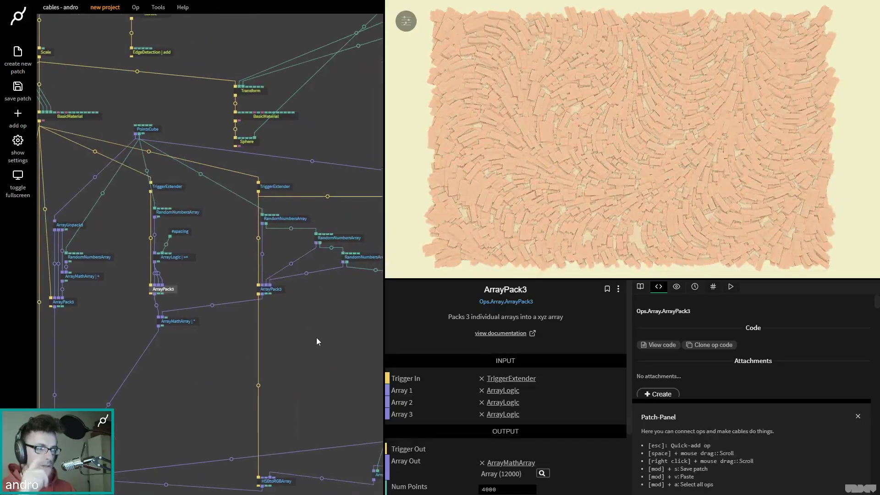
Step: Try 20.65 as the Max of the middle RandomNumbersArray in the scale branch and set it back to 6
click(309, 235)
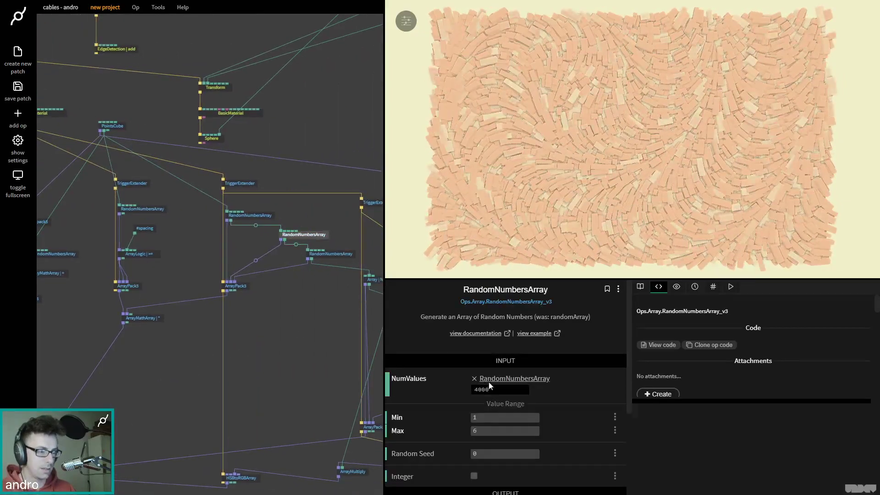
drag(496, 431, 522, 432)
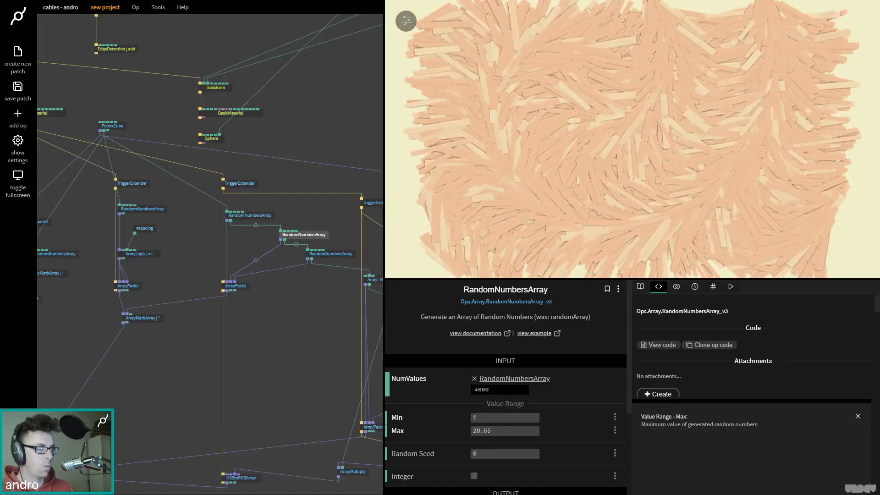
click(493, 431)
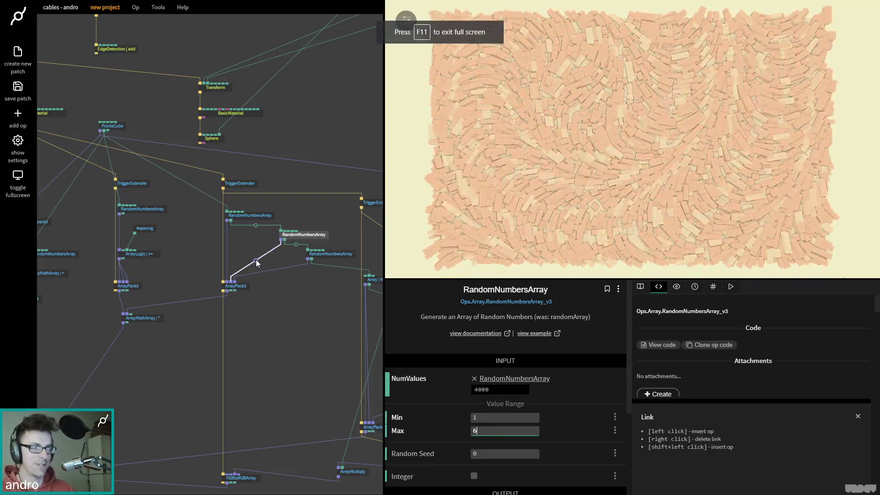
Step: Insert an ArrayMathArray op on the link from the middle RandomNumbersArray to ArrayPack3 and place it between the two ops
key(Escape)
text(arr)
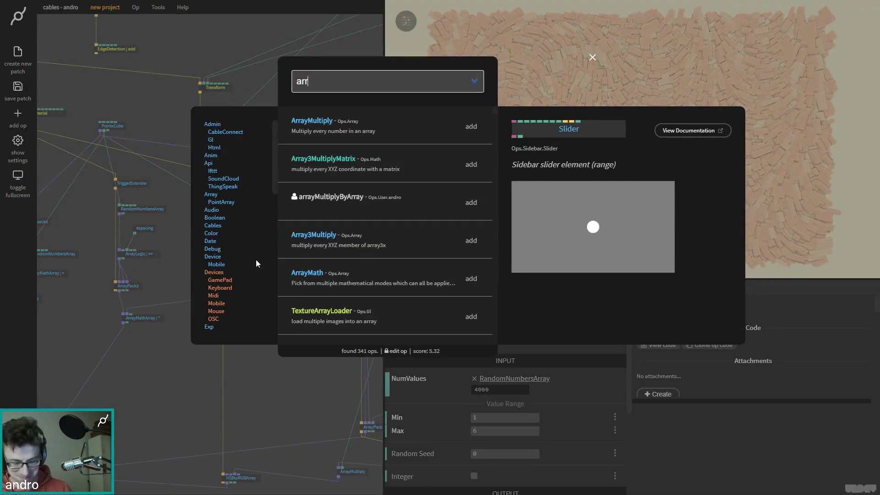
text(aymathar)
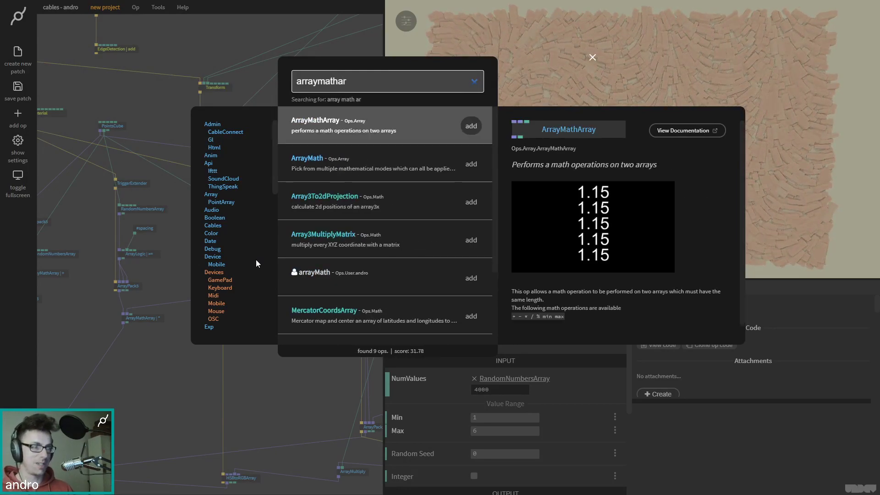
key(Return)
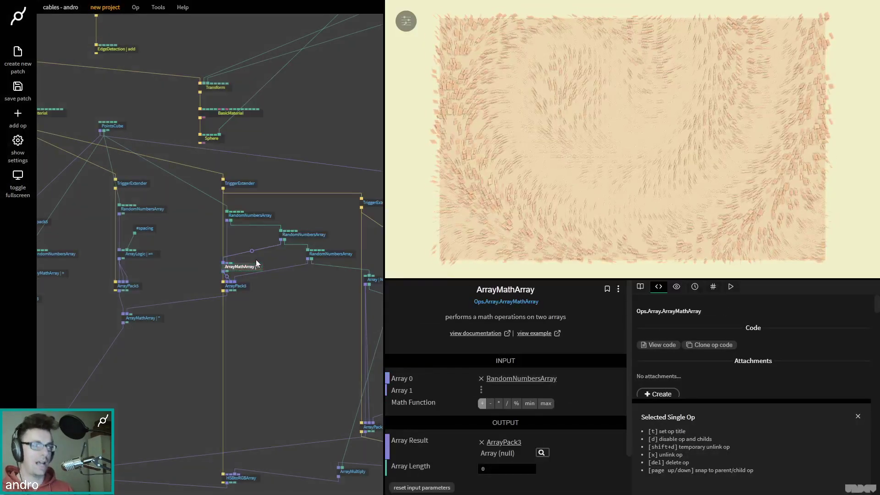
drag(245, 267, 271, 263)
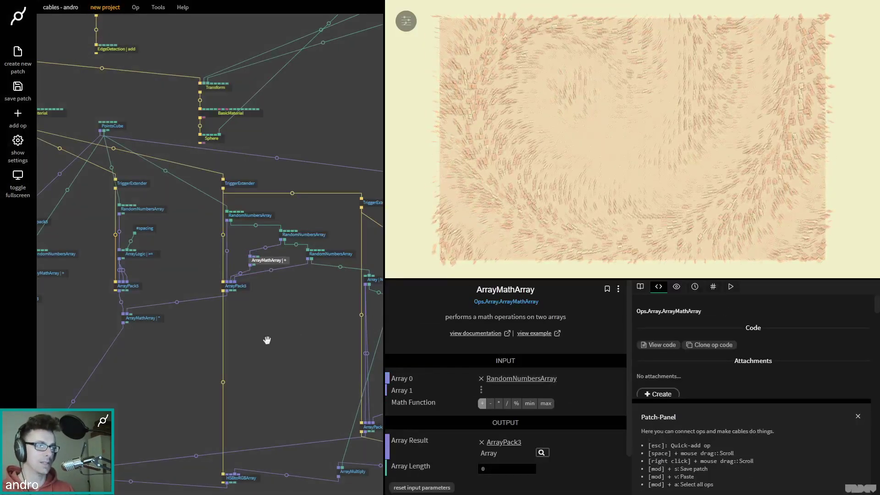
scroll(269, 335, right, 3)
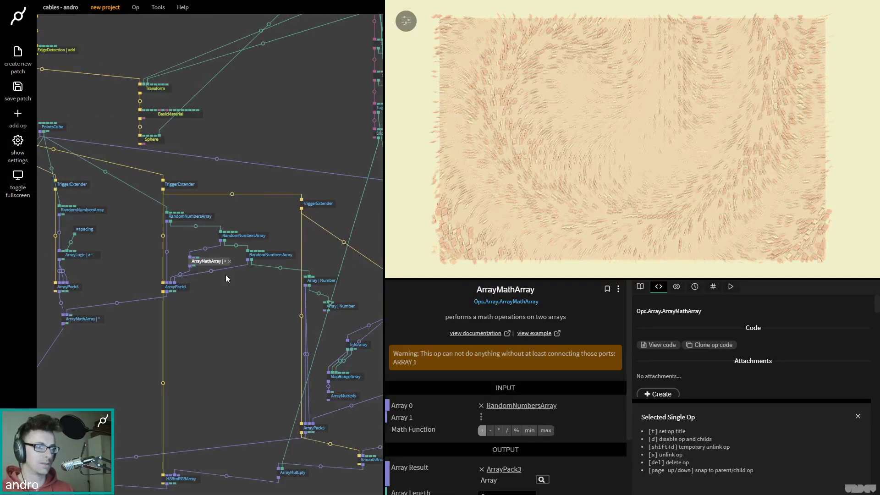
drag(217, 264, 212, 260)
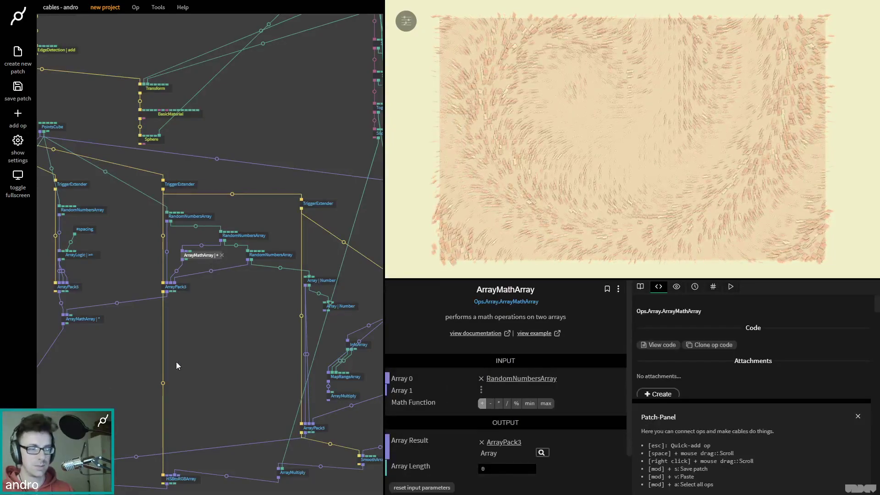
Step: Connect the output of the MapRangeArray below ArrayModulo to the second array input of the new ArrayMathArray
drag(179, 368, 173, 360)
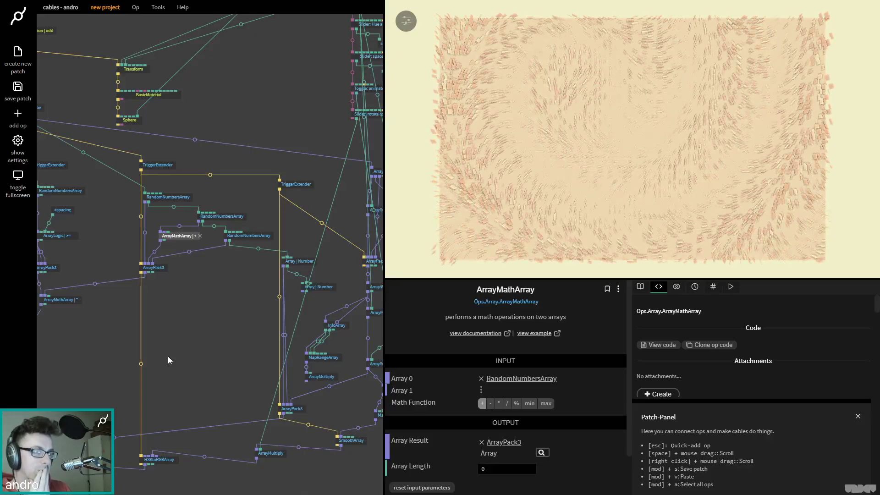
click(228, 216)
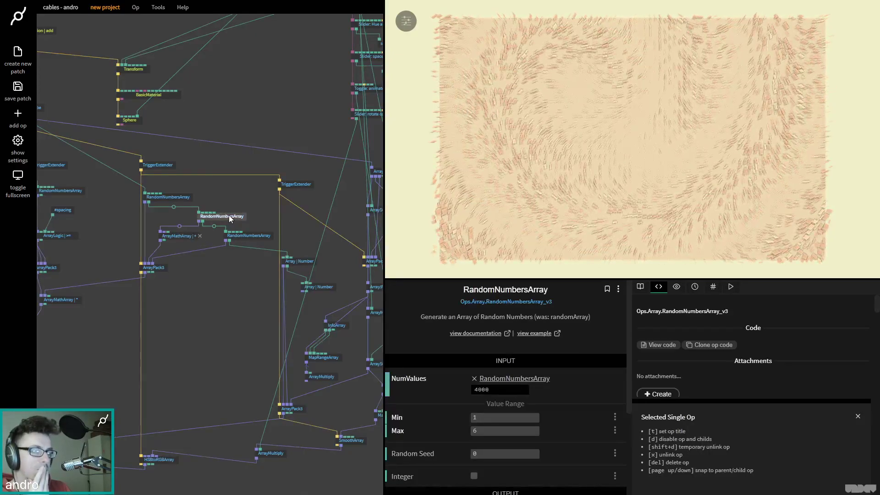
drag(214, 326, 151, 271)
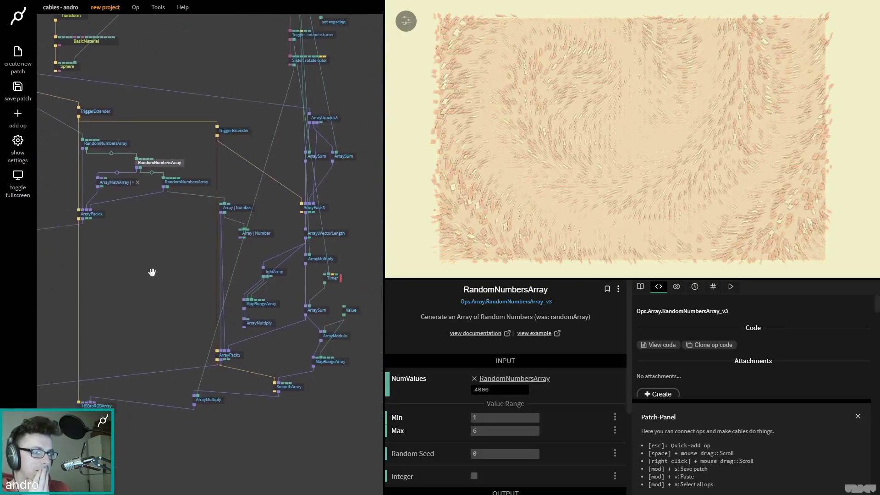
click(333, 362)
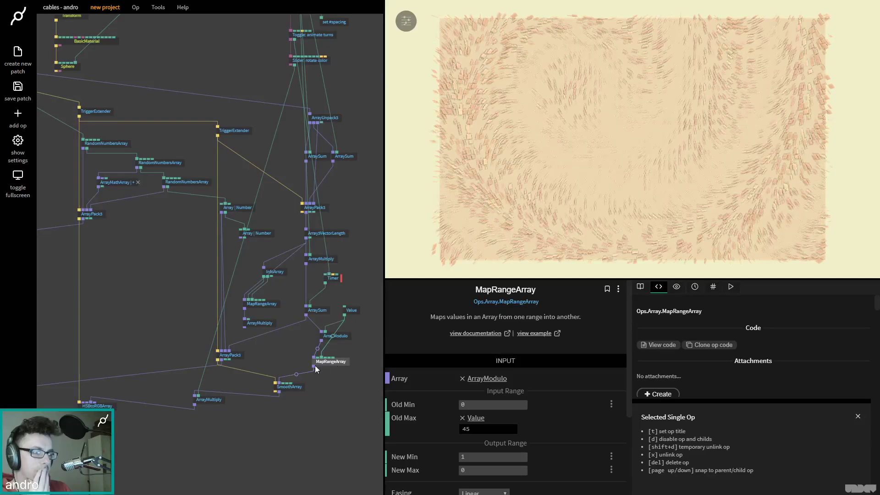
drag(315, 365, 122, 185)
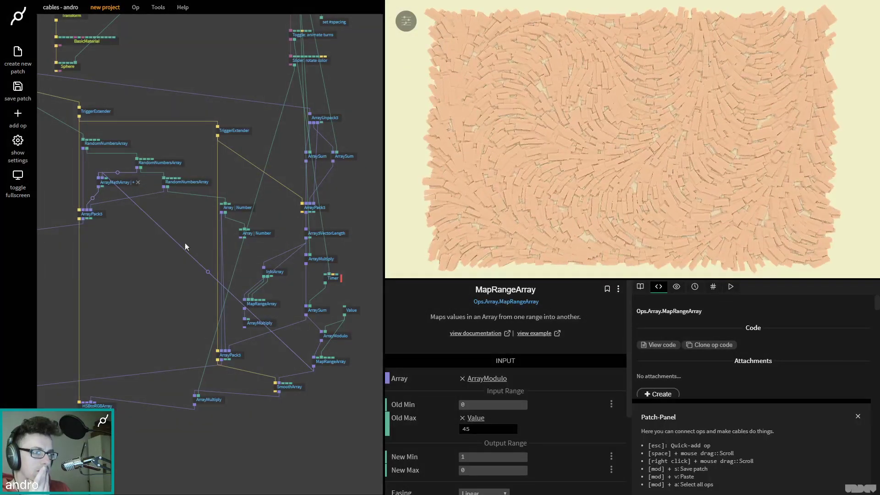
Step: Insert an ArrayMultiply op on the link from MapRangeArray to ArrayMathArray, set its value to 19.66 and move it nearer to ArrayMathArray
click(206, 276)
text(arraymul)
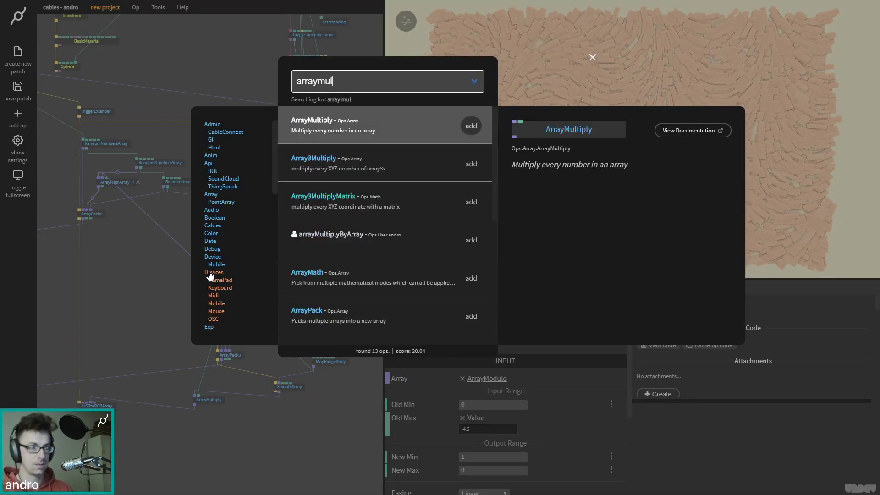
key(Return)
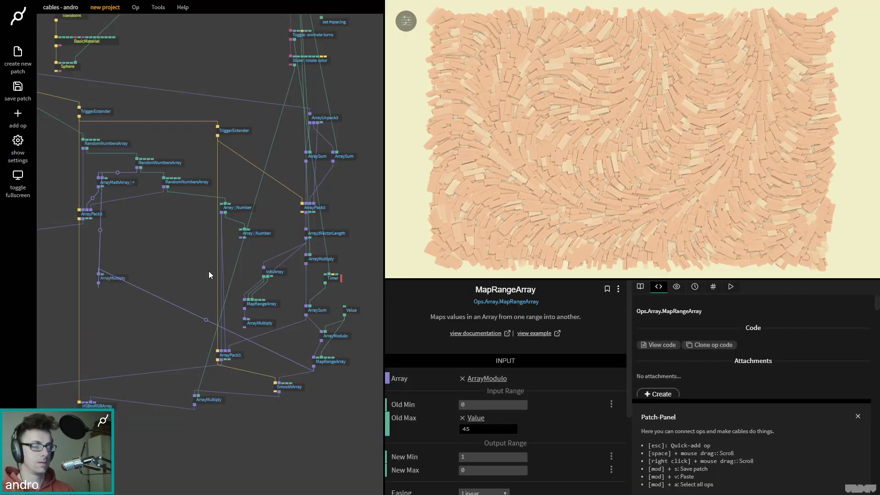
drag(469, 390, 482, 390)
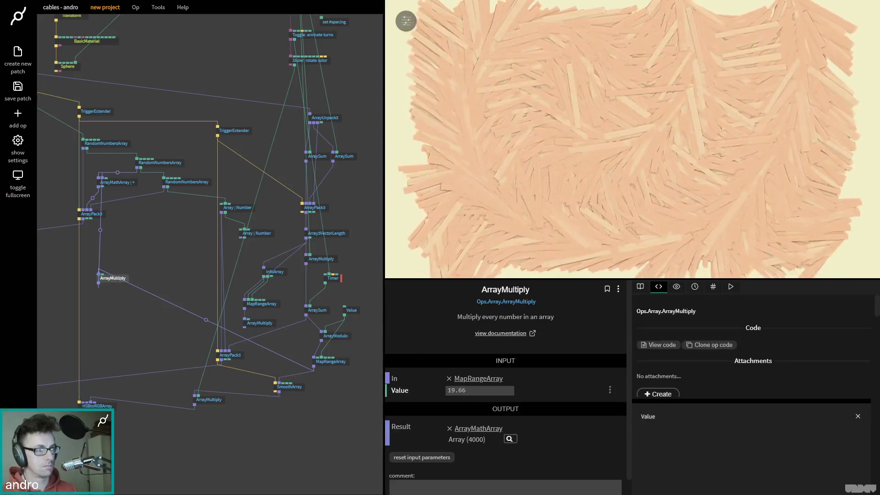
drag(469, 389, 469, 391)
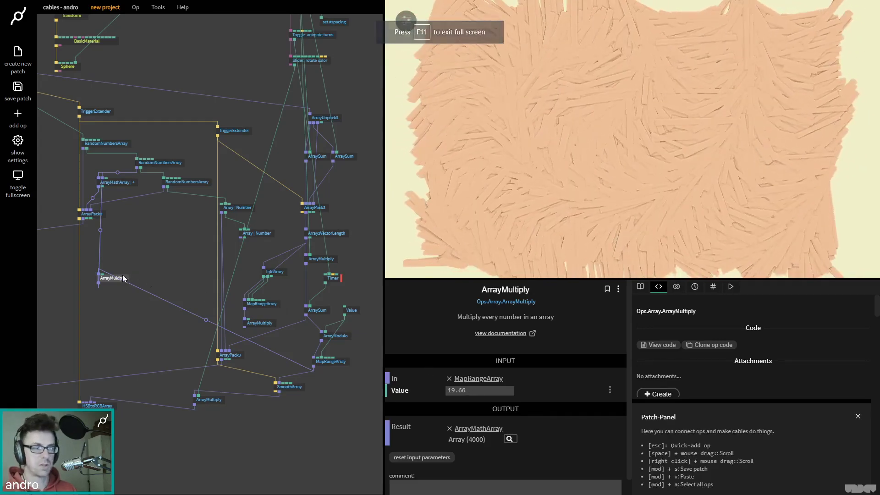
drag(110, 278, 146, 221)
Step: Switch ArrayMathArray's math function to multiplication and set the connected ArrayMultiply's value to 3.27
click(118, 182)
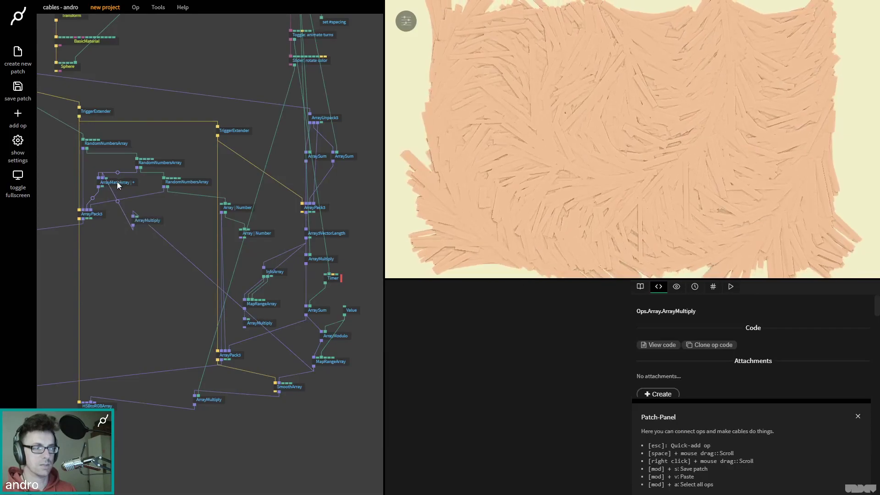
click(499, 403)
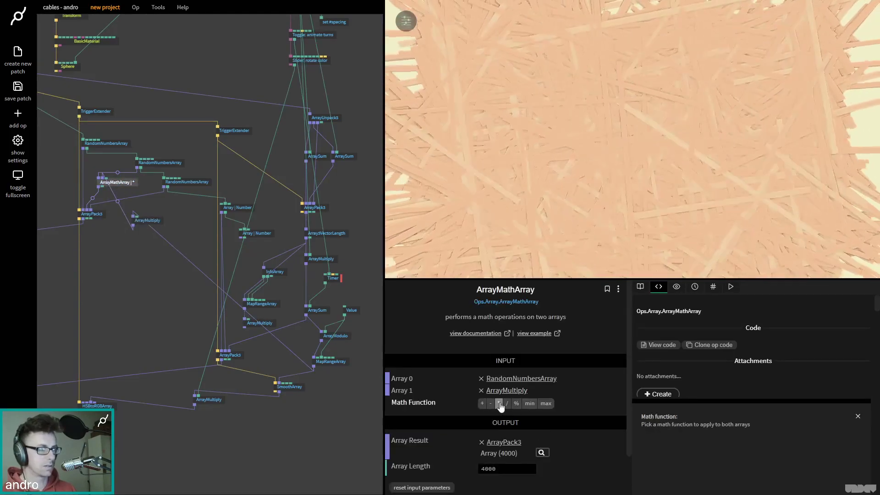
click(150, 221)
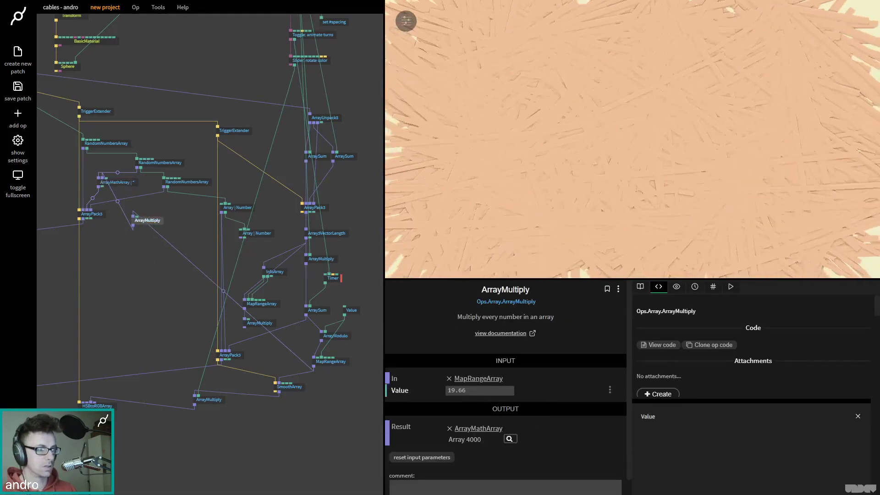
drag(499, 390, 476, 390)
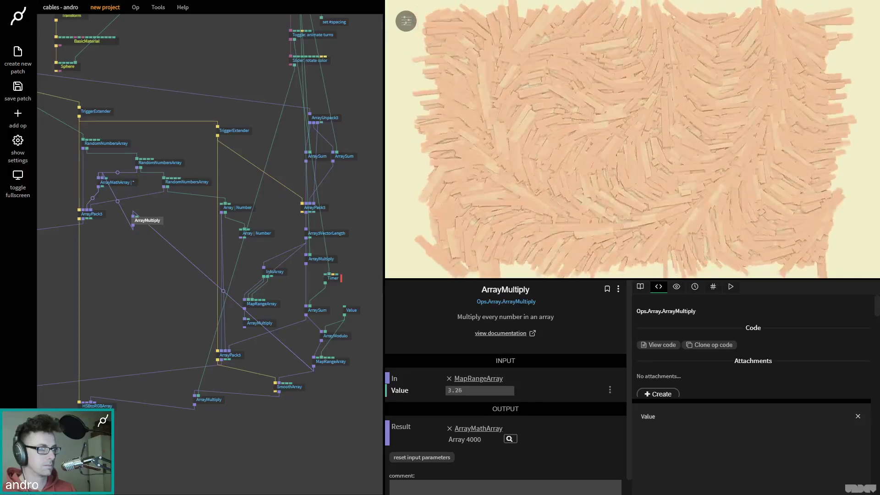
drag(481, 391, 483, 391)
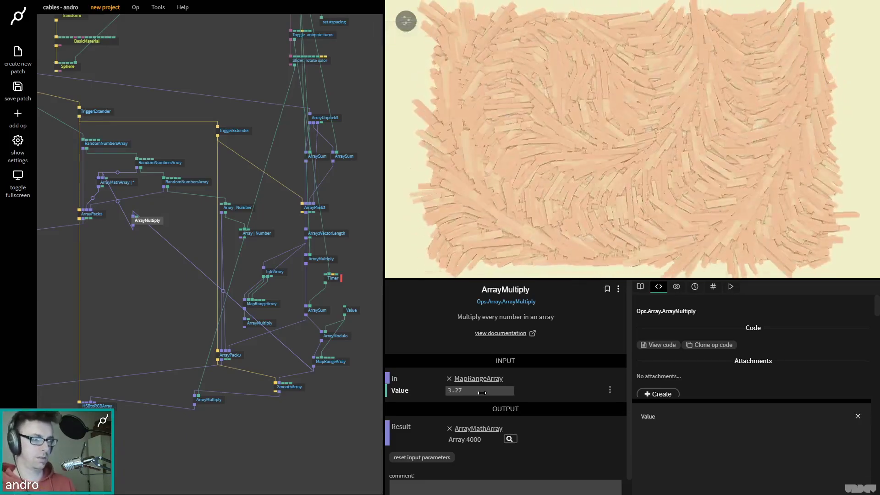
Step: Feed the ArrayMultiply before ArrayMathArray from SmoothArray's output instead of MapRangeArray and set its value to 7.43
click(335, 361)
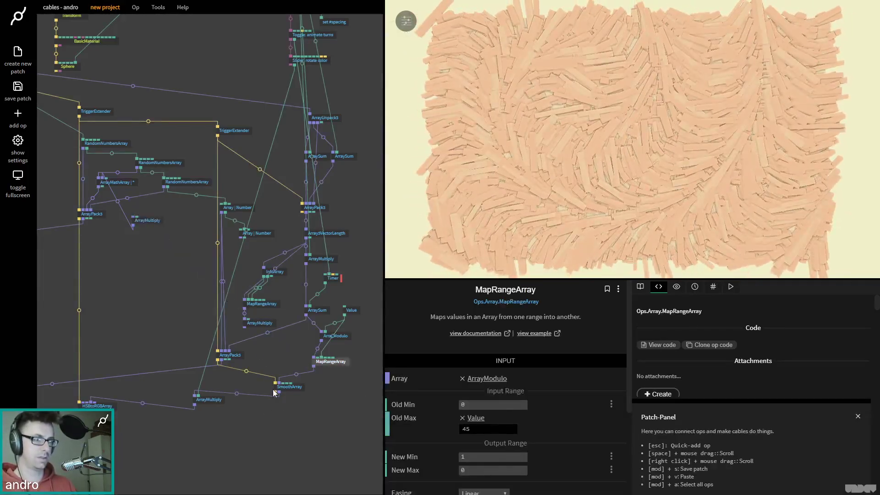
drag(278, 394, 152, 221)
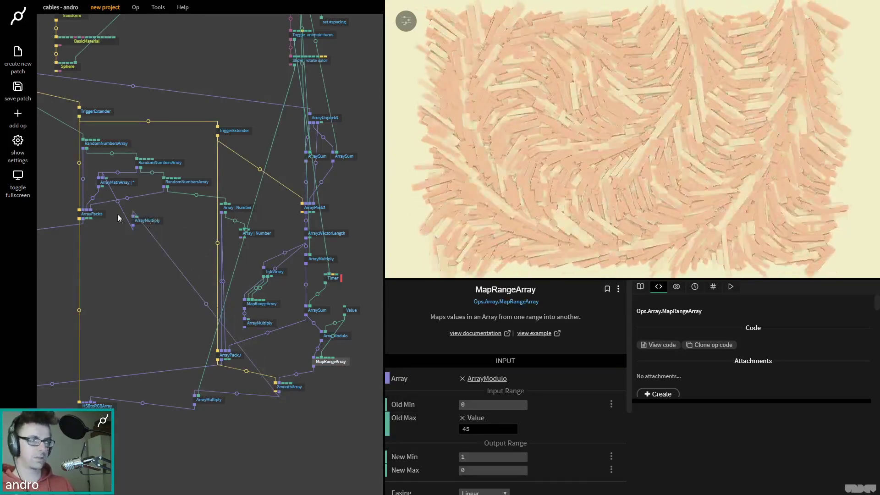
click(155, 222)
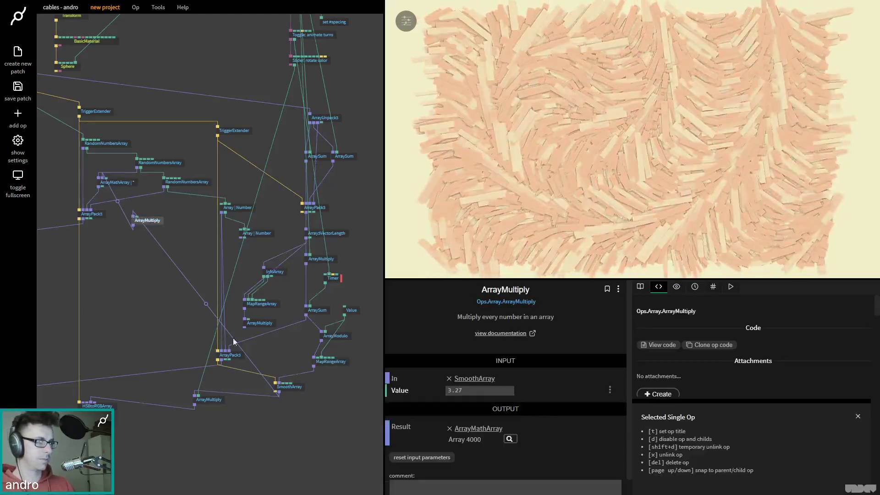
mouse_move(479, 389)
mouse_down()
mouse_move(458, 390)
mouse_move(514, 390)
mouse_up()
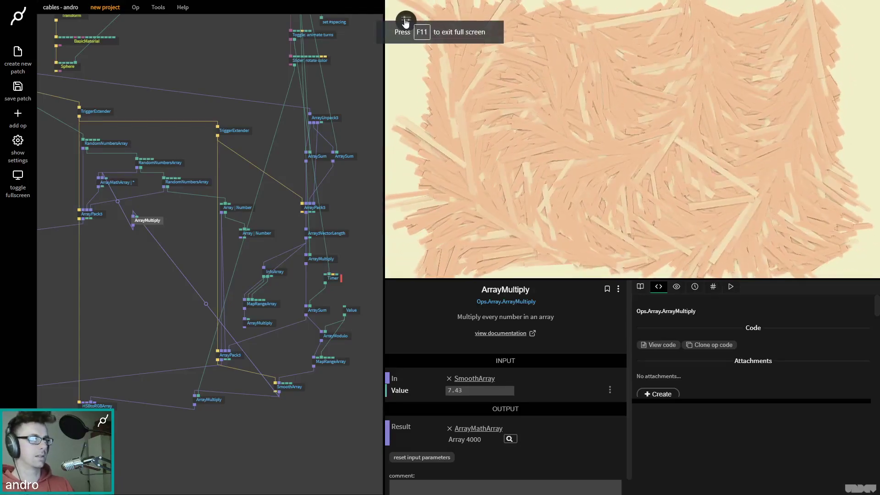
Step: Open the preview's sidebar, set space to 0.28857, and set the value of the ArrayMultiply before ArrayMathArray to 2.3
click(404, 21)
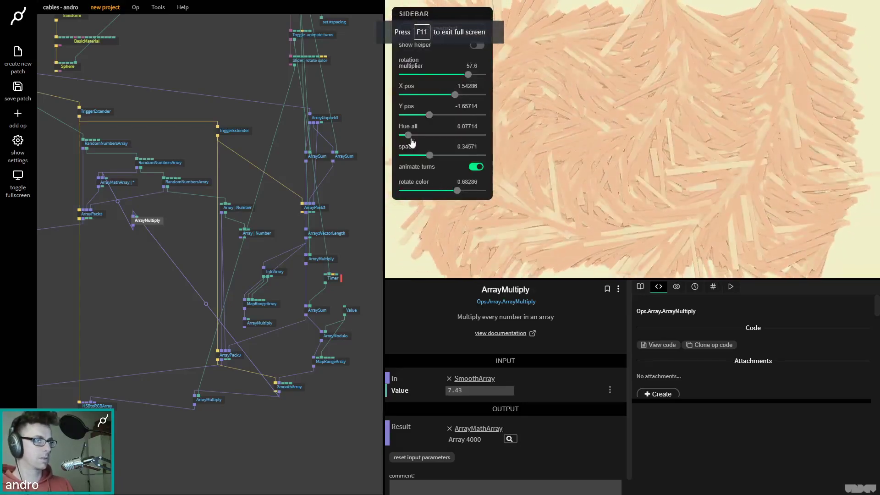
mouse_move(429, 154)
mouse_down()
mouse_move(477, 161)
mouse_move(444, 168)
mouse_move(457, 168)
mouse_move(440, 156)
mouse_move(401, 158)
mouse_move(425, 156)
mouse_up()
click(477, 167)
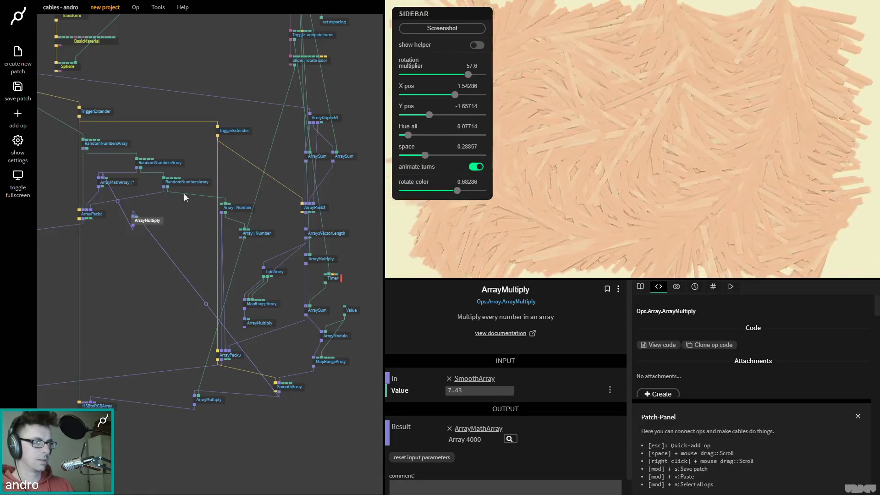
drag(479, 390, 446, 390)
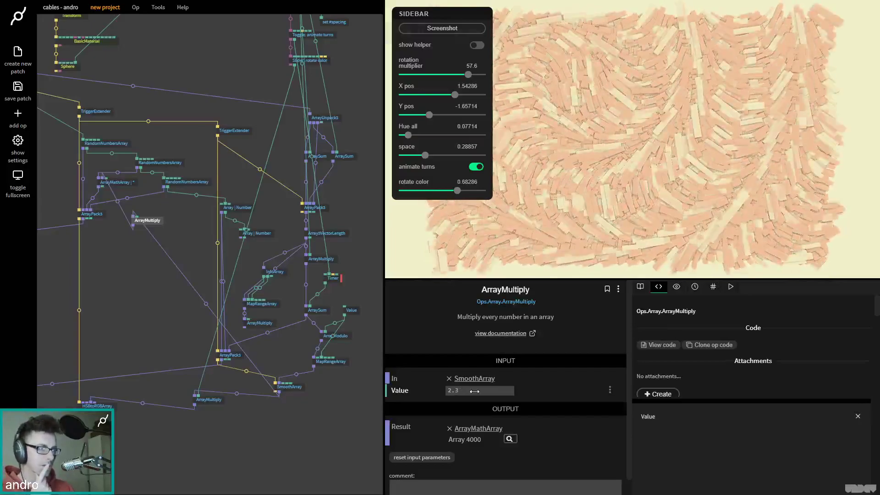
key(F11)
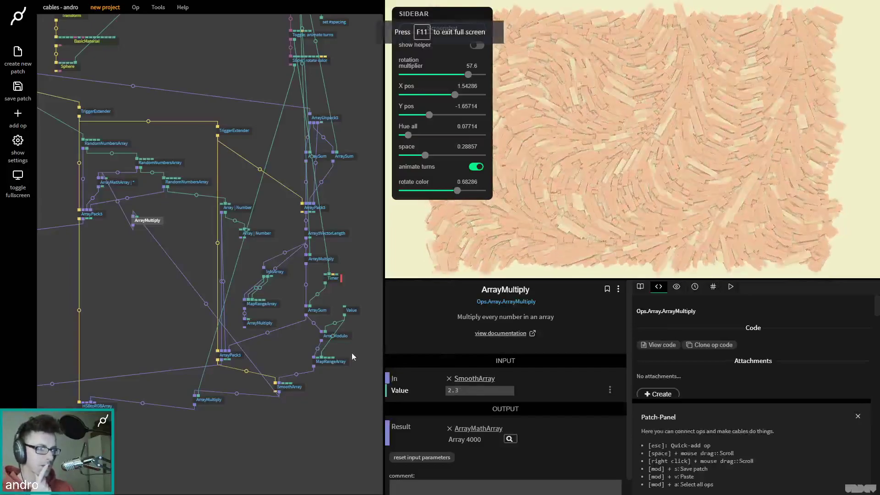
Step: Set the Timer's speed to 10
click(330, 279)
click(538, 390)
text(10)
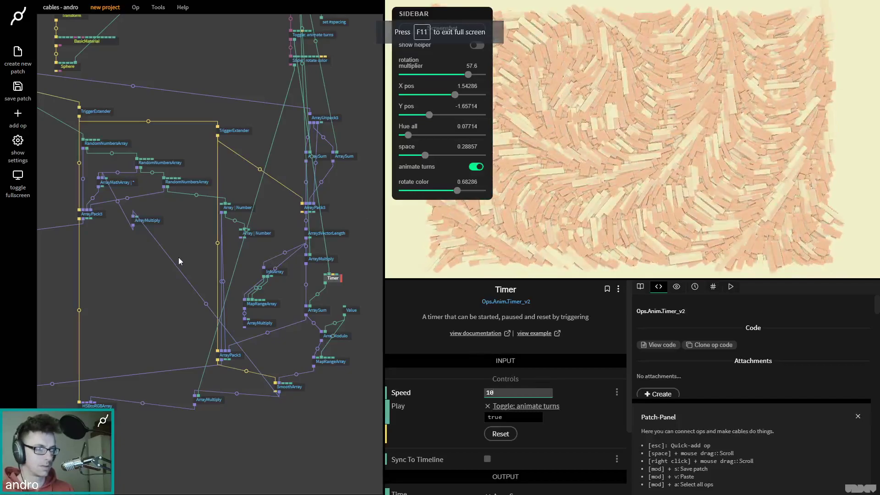
Step: Save the patch and delete the lower of the two Array | Number ops
click(245, 248)
key(ctrl+s)
click(263, 235)
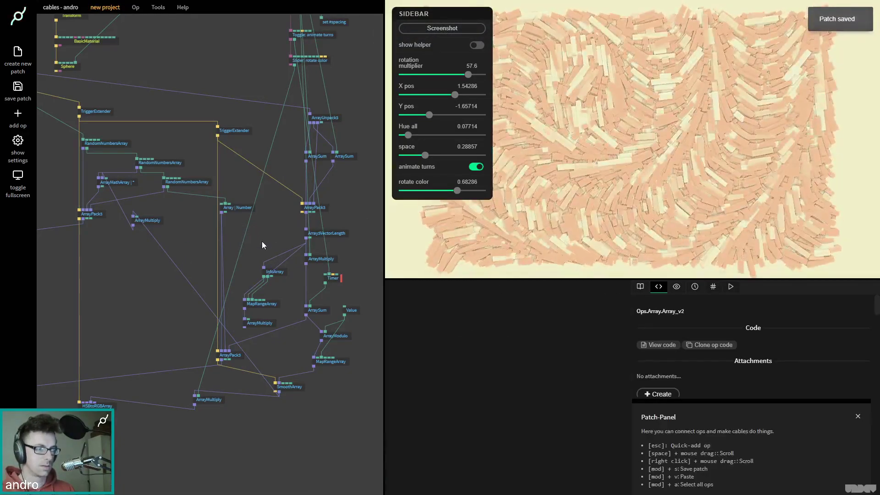
key(Delete)
Step: Disconnect InfoArray and MapRangeArray from Array3VectorLength and move them, together with the ArrayMultiply below, clear of the main op chain
drag(277, 331, 249, 259)
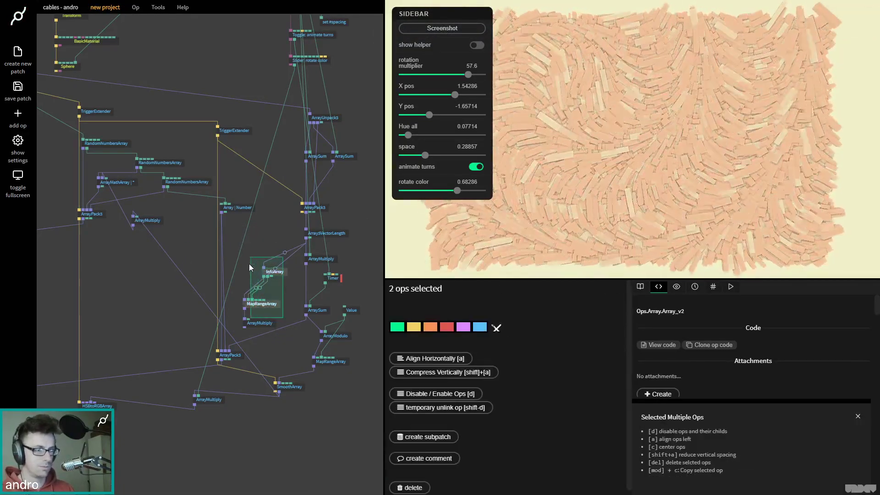
click(264, 280)
drag(290, 346, 267, 274)
click(289, 283)
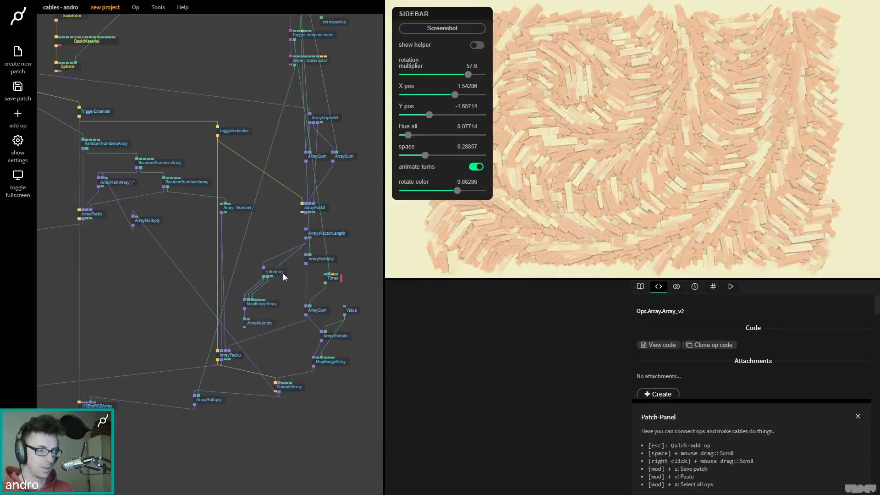
click(282, 272)
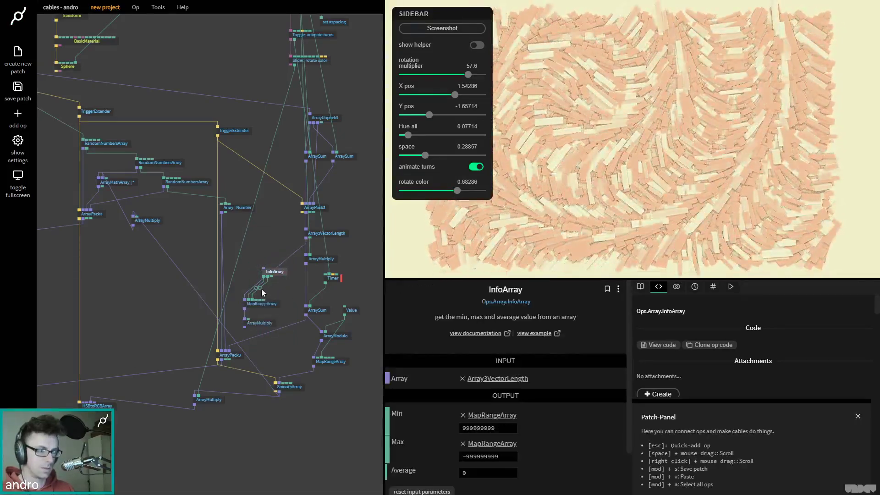
scroll(256, 288, right, 1)
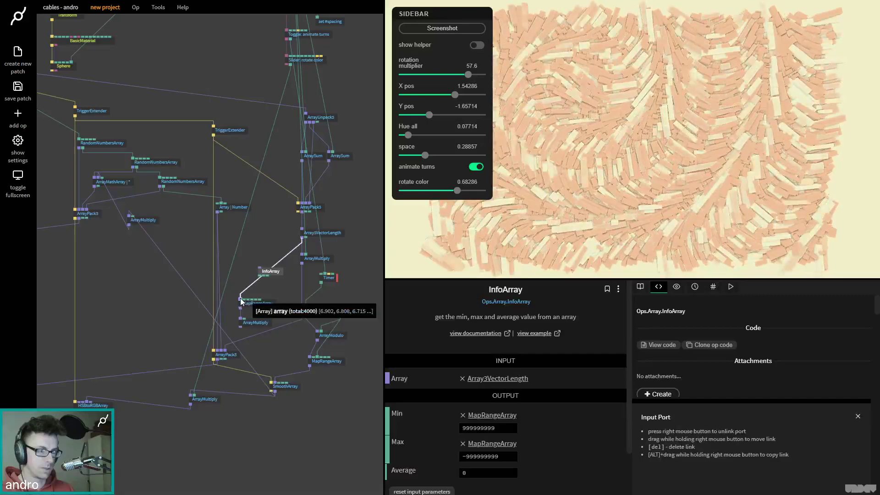
click(242, 308)
drag(232, 262, 290, 353)
drag(255, 322, 374, 258)
click(374, 258)
scroll(330, 349, right, 10)
scroll(330, 348, up, 4)
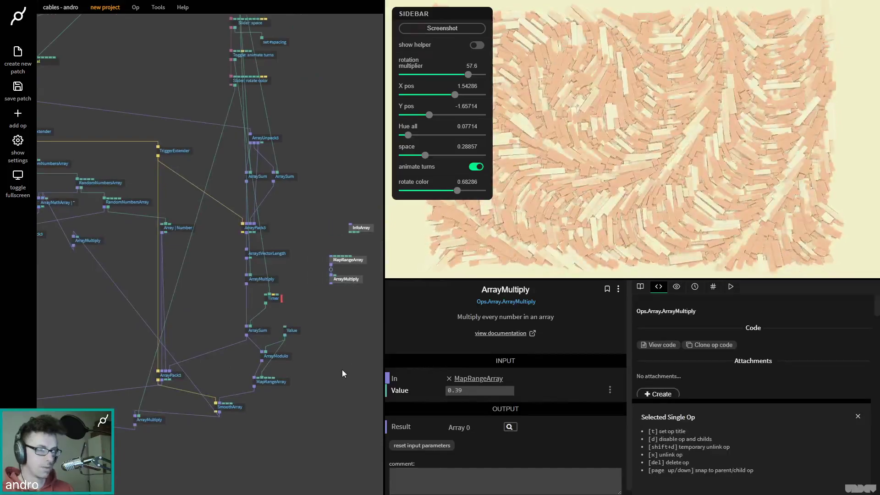
Step: Inspect the values in SmoothArray's output array
scroll(254, 309, left, 15)
scroll(253, 310, up, 2)
click(331, 420)
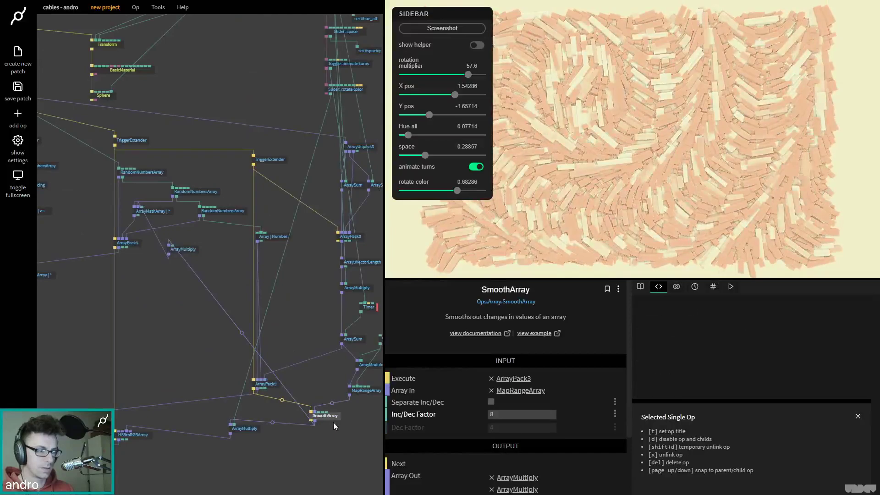
scroll(549, 435, down, 2)
click(551, 439)
scroll(461, 235, down, 10)
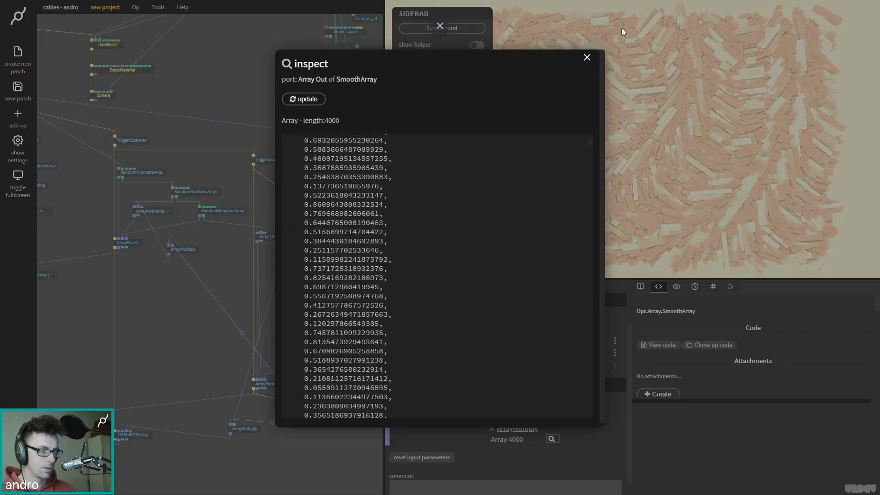
click(587, 58)
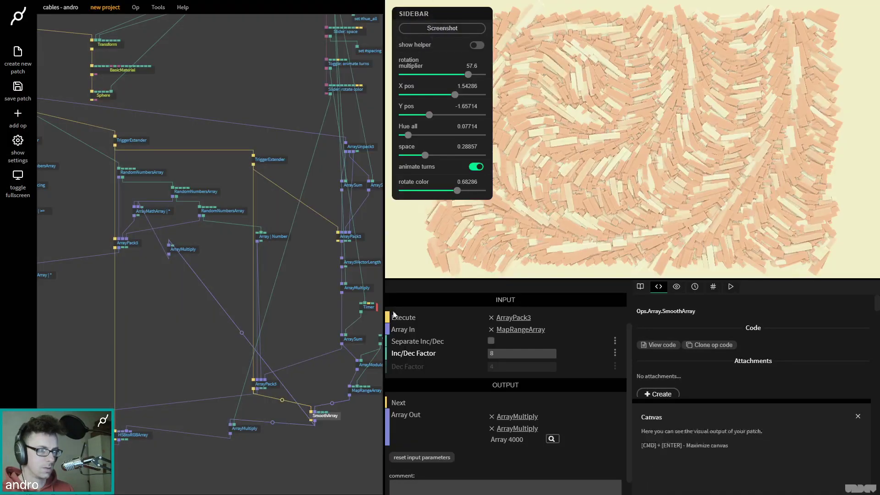
Step: Delete the ArrayMultiply op between SmoothArray and ArrayMathArray
click(183, 253)
key(Delete)
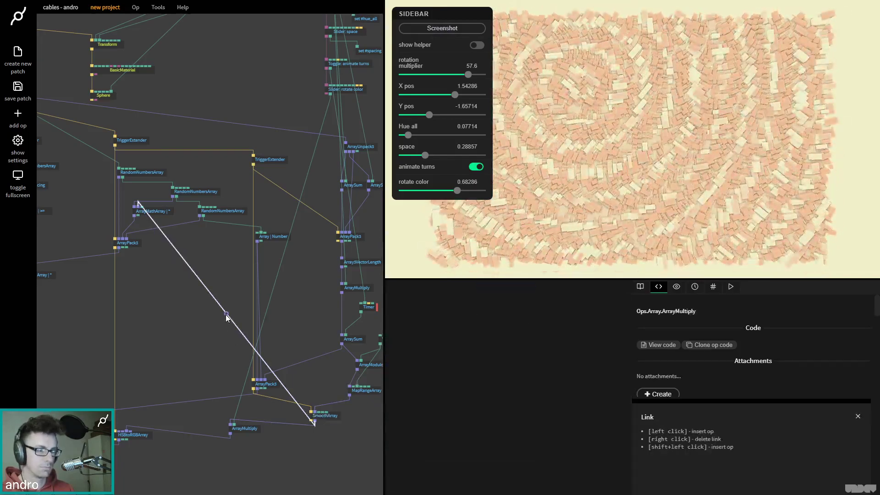
Step: Insert an ArraySmoothStep op on the link from SmoothArray to ArrayMathArray, move it nearer to ArrayMathArray and set its Max to 0.08
click(227, 314)
text(arraysmoo)
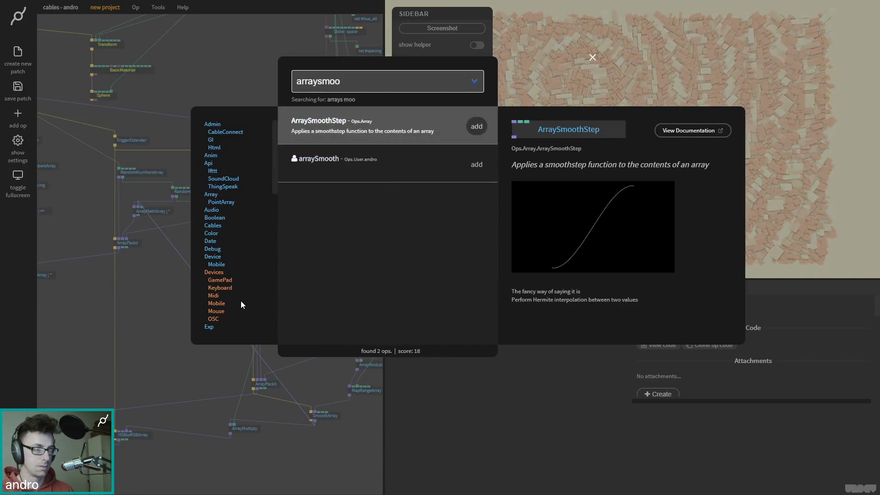
key(Return)
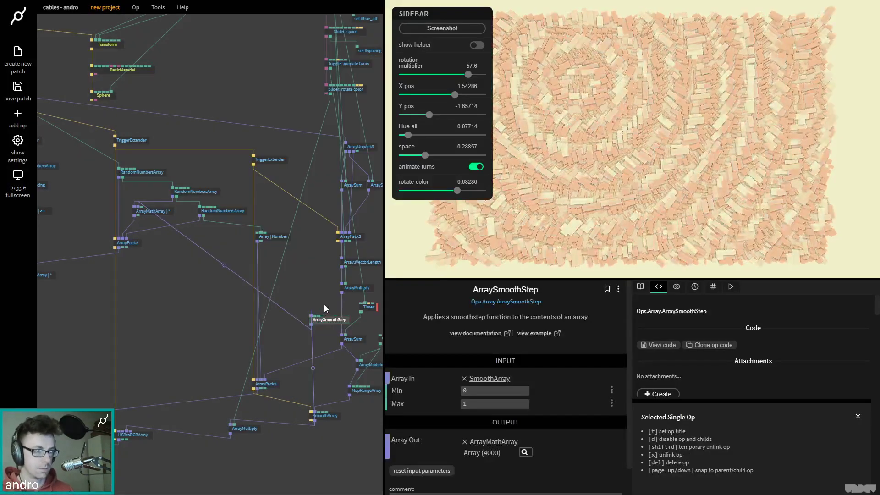
drag(326, 319, 192, 293)
mouse_move(490, 407)
mouse_down()
mouse_move(509, 407)
mouse_move(499, 403)
mouse_move(513, 390)
mouse_move(501, 403)
mouse_up()
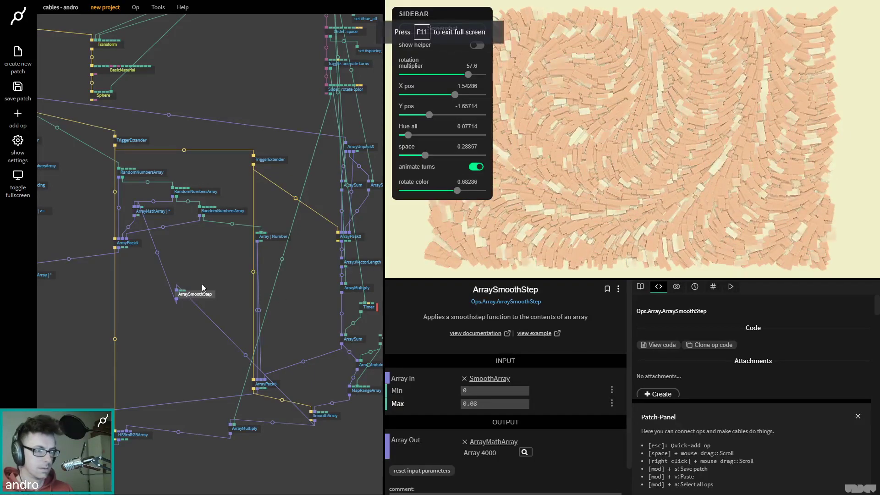
Step: Insert an ArrayMultiply op with value 2.99 between ArraySmoothStep and ArrayMathArray, and readjust ArraySmoothStep's Max
click(157, 252)
key(Escape)
text(arraymul)
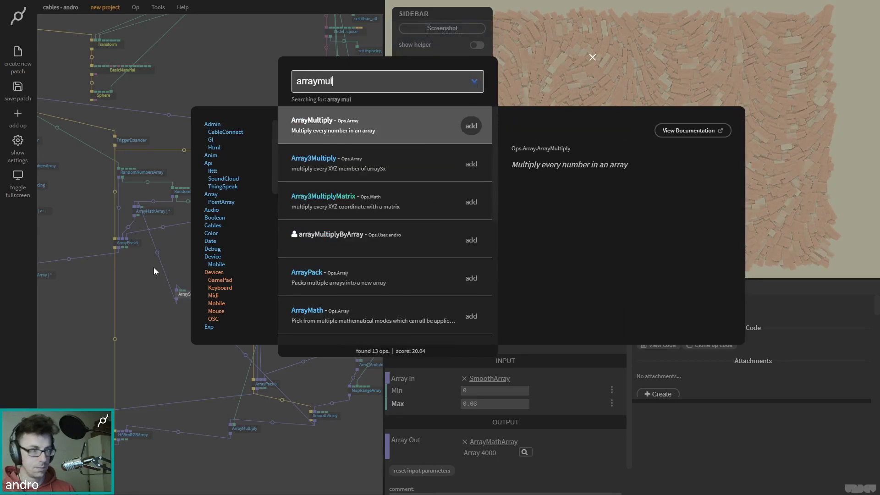
key(Return)
drag(476, 390, 500, 390)
key(F11)
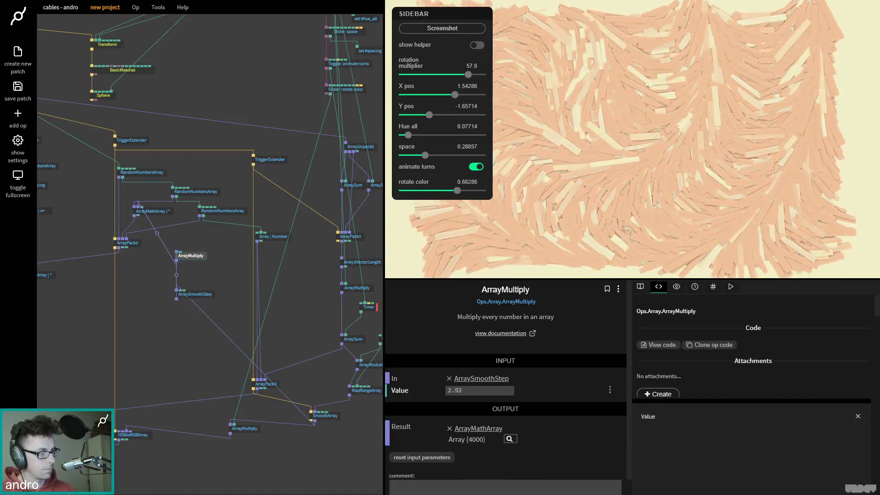
drag(196, 294, 219, 288)
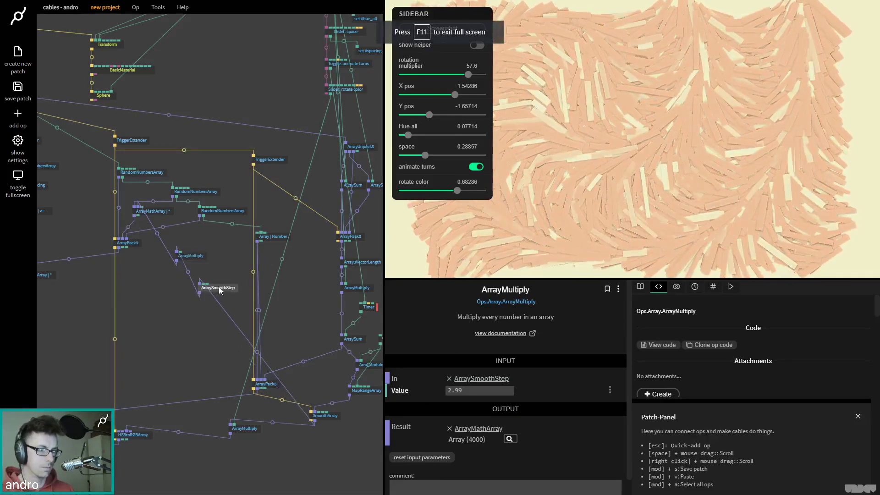
drag(495, 403, 504, 403)
Step: Delete the length-scaling ops ArrayMultiply, ArraySmoothStep and ArrayMathArray from the chain feeding ArrayPack3
click(199, 258)
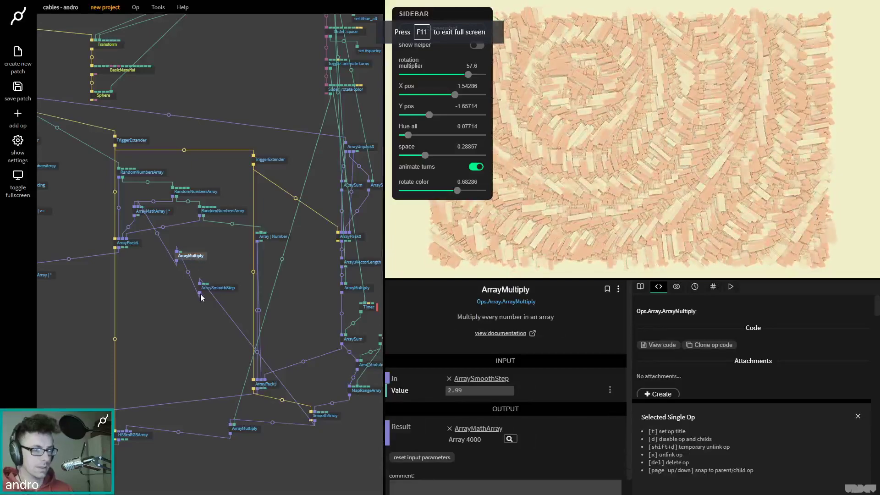
key(Delete)
click(202, 289)
key(Delete)
click(148, 214)
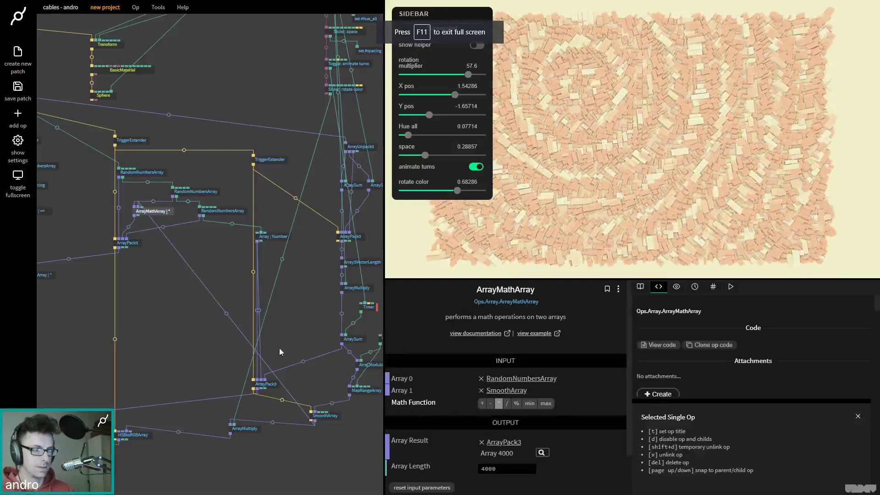
key(Delete)
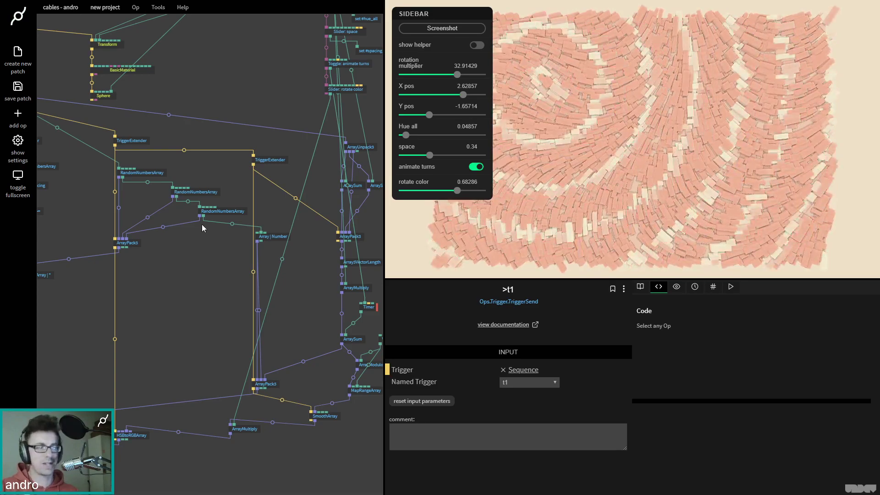
Step: Switch animate turns off and on again, set rotate color to 0.66571 and save the patch
click(477, 168)
click(477, 167)
mouse_move(457, 191)
mouse_down()
mouse_move(418, 196)
mouse_move(455, 191)
mouse_up()
click(219, 319)
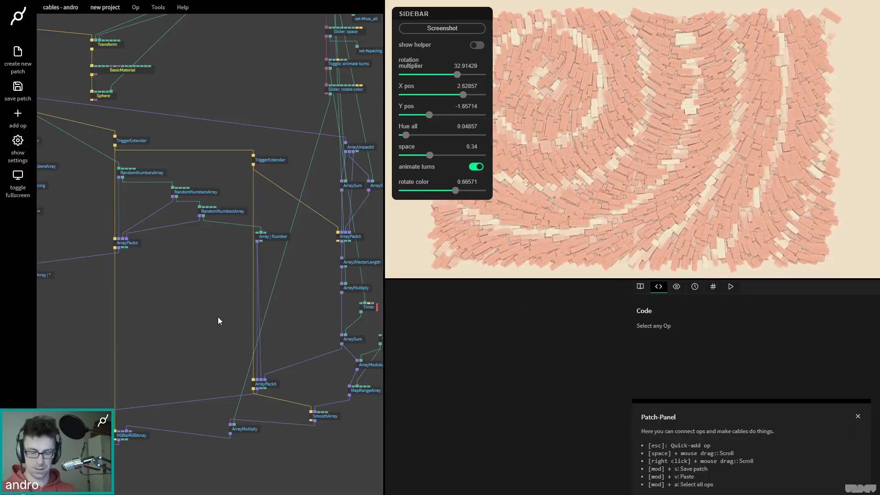
key(ctrl+s)
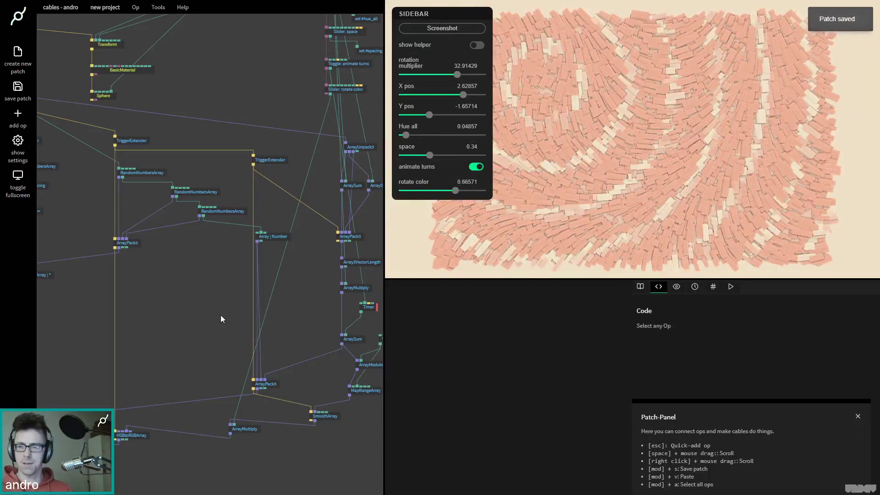